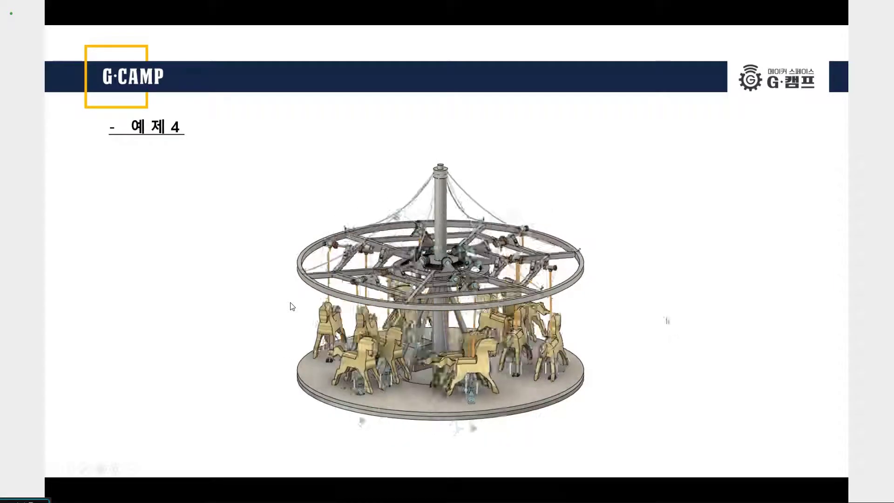
{"action": "key", "text": "alt+Tab"}
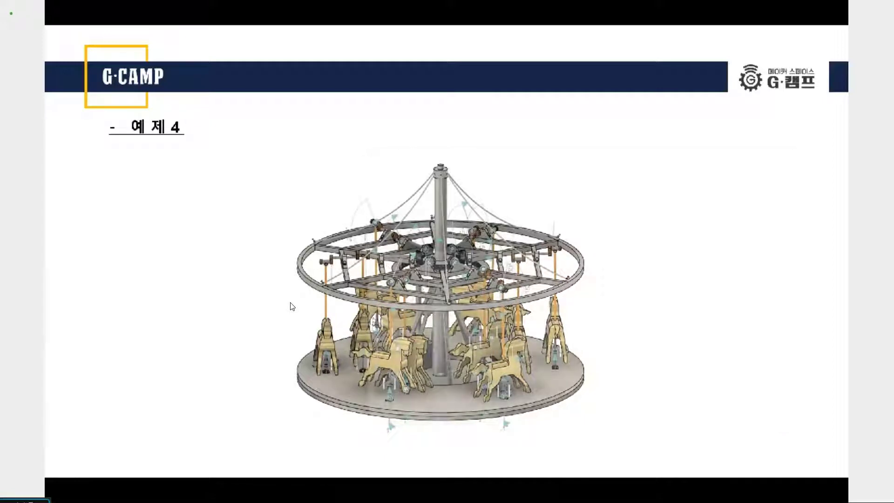
{"action": "key", "text": "alt+Tab"}
{"action": "left_click_drag", "start_coordinate": [484, 159], "coordinate": [150, 500]}
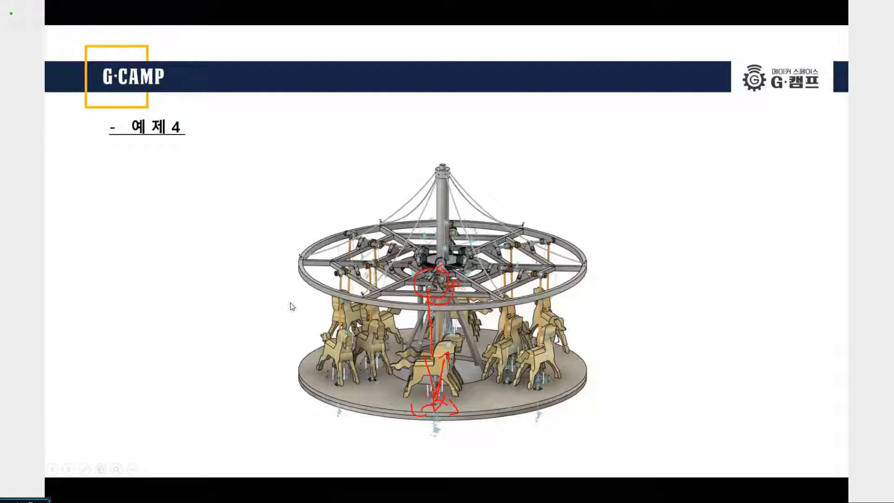
{"action": "key", "text": "e"}
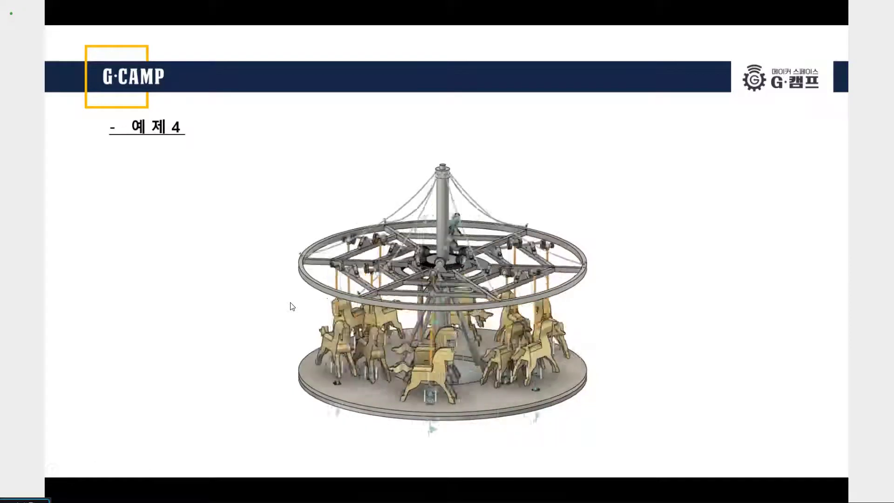
Switch to Autodesk Fusion 360 and delete the 픽스_스트럭쳐 design without the v3 suffix from the 예제 4 folder
{"action": "key", "text": "alt+Tab"}
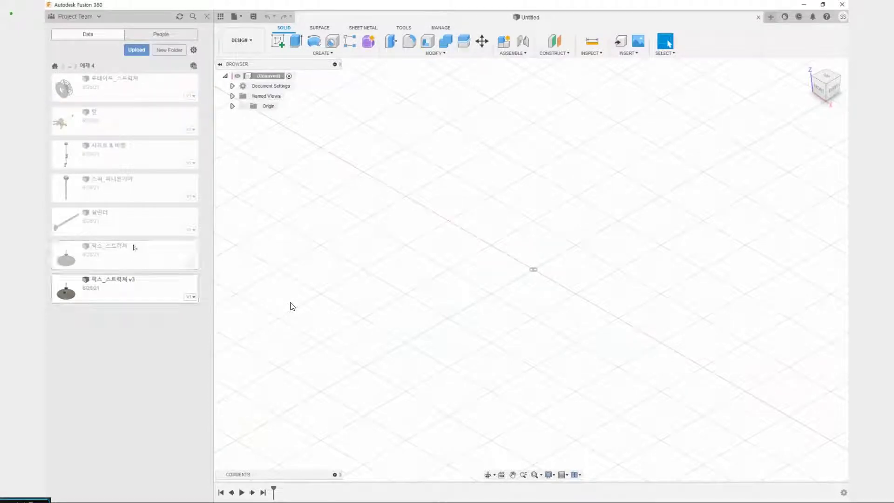
{"action": "right_click", "coordinate": [132, 254]}
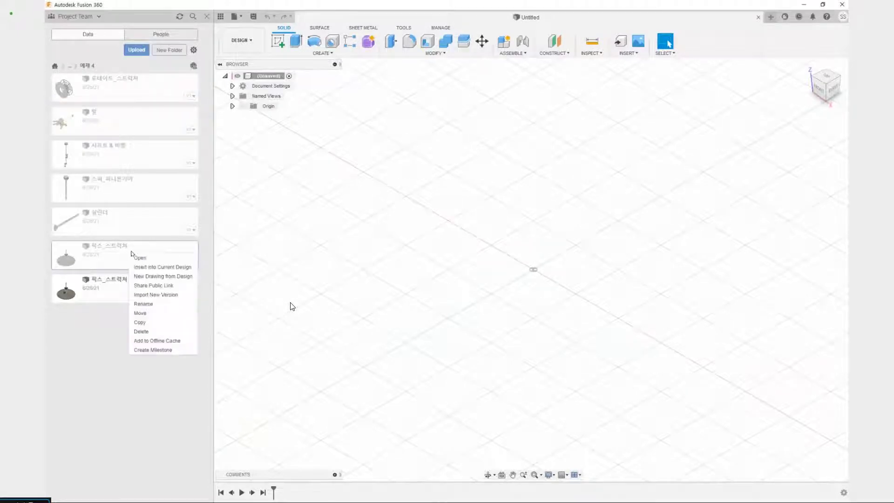
{"action": "left_click", "coordinate": [149, 331]}
{"action": "left_click", "coordinate": [481, 265]}
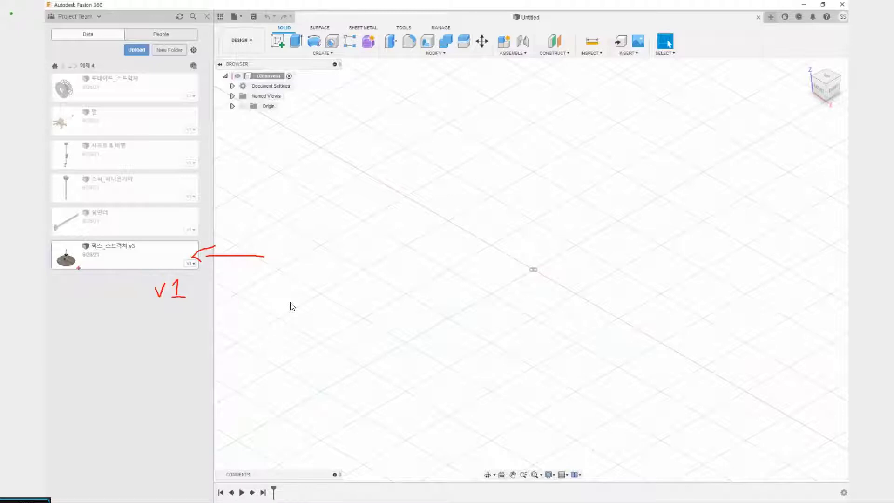
{"action": "key", "text": "Escape"}
Open the 픽스_스트럭쳐 v3 design and examine its base plate, underside, central column and the black box beside the column
{"action": "double_click", "coordinate": [149, 264]}
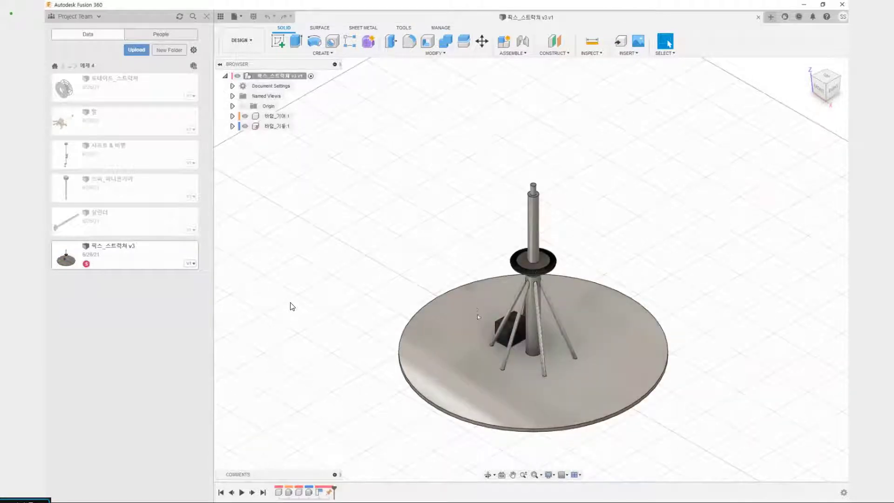
{"action": "middle_click_drag", "start_coordinate": [479, 317], "coordinate": [522, 328], "text": "shift"}
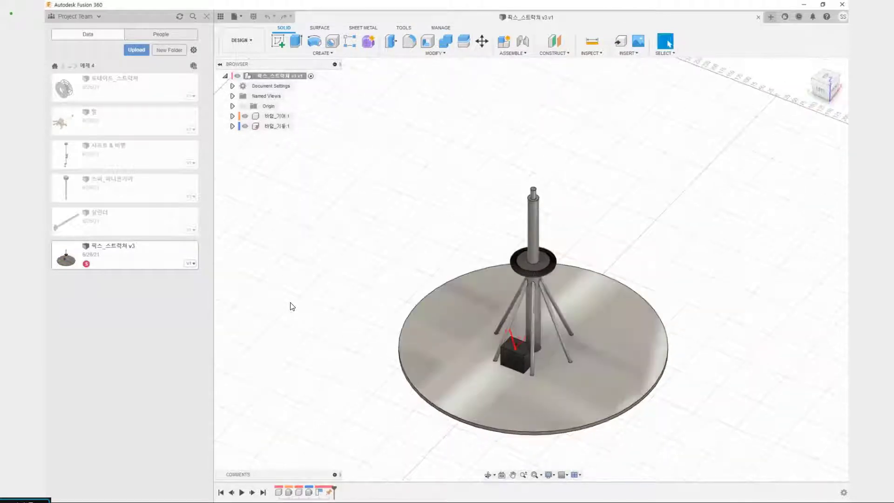
{"action": "left_click_drag", "start_coordinate": [535, 326], "coordinate": [602, 306]}
{"action": "left_click_drag", "start_coordinate": [503, 342], "coordinate": [515, 371]}
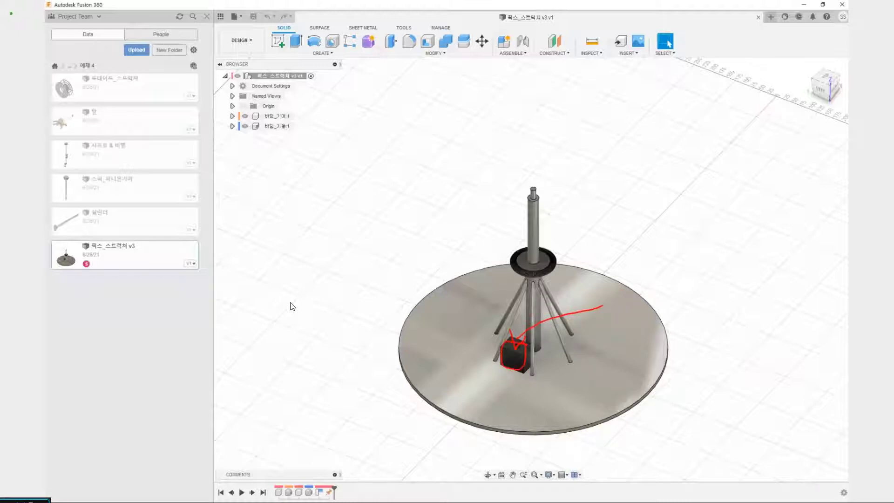
{"action": "key", "text": "Escape"}
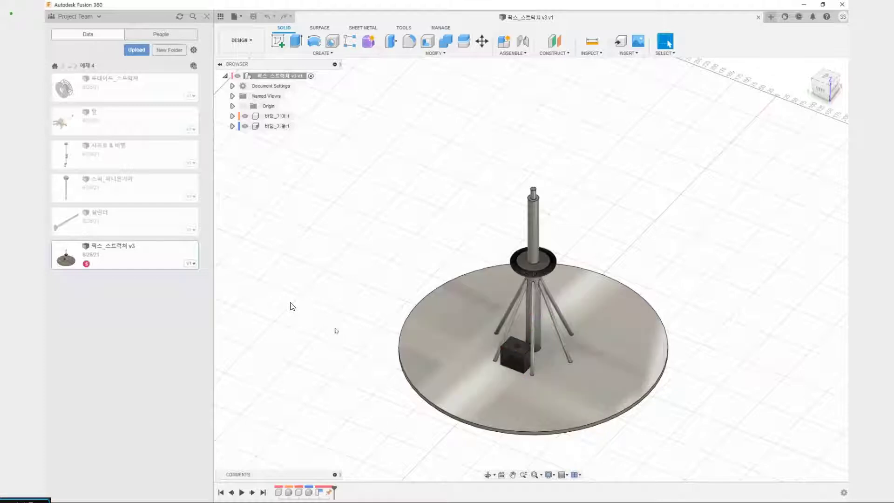
{"action": "mouse_move", "coordinate": [357, 337]}
{"action": "middle_mouse_down", "text": "shift"}
{"action": "mouse_move", "coordinate": [368, 357]}
{"action": "mouse_move", "coordinate": [357, 327]}
{"action": "mouse_move", "coordinate": [343, 339]}
{"action": "mouse_move", "coordinate": [355, 351]}
{"action": "mouse_move", "coordinate": [347, 359]}
{"action": "mouse_move", "coordinate": [343, 346]}
{"action": "middle_mouse_up", "text": "shift"}
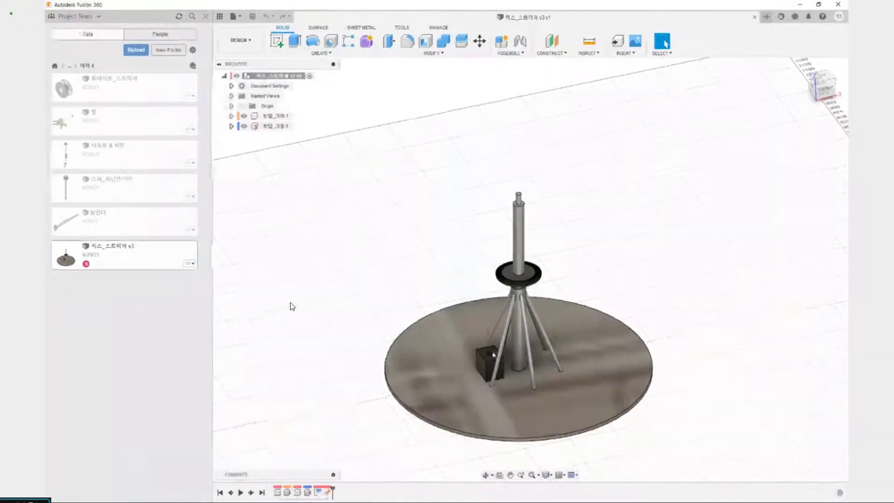
{"action": "middle_click_drag", "start_coordinate": [389, 426], "coordinate": [353, 372]}
{"action": "middle_click_drag", "start_coordinate": [380, 406], "coordinate": [385, 365], "text": "shift"}
{"action": "left_click", "coordinate": [490, 334]}
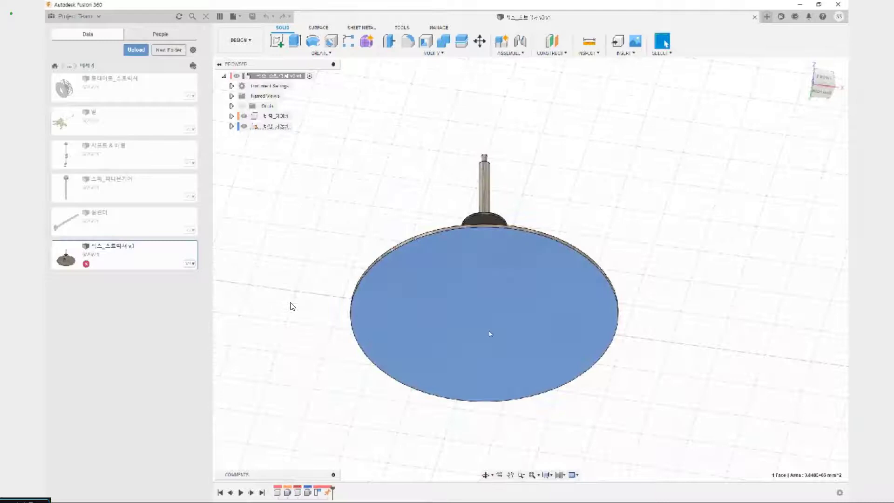
{"action": "left_click", "coordinate": [750, 245]}
{"action": "middle_click_drag", "start_coordinate": [638, 217], "coordinate": [635, 243], "text": "shift"}
{"action": "middle_click_drag", "start_coordinate": [571, 247], "coordinate": [555, 395], "text": "shift"}
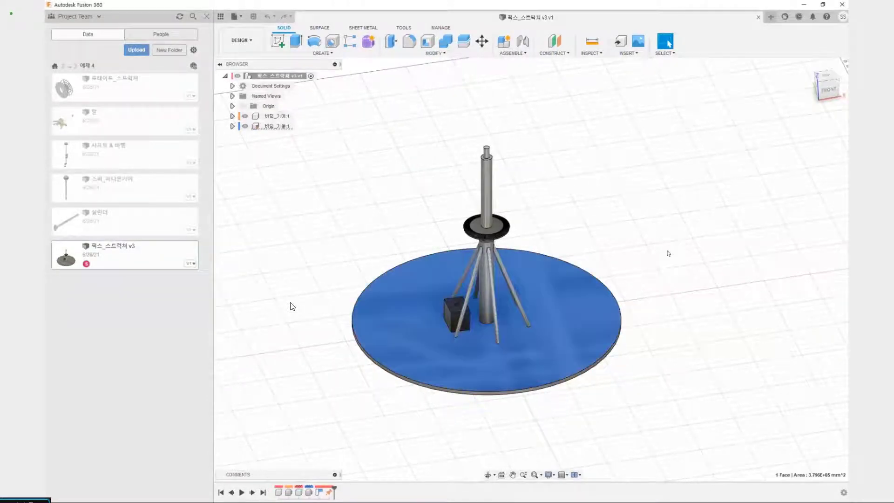
Highlight the design's 바텀_기어 and 바텀_기둥 components in turn to check their extents, and close the design
{"action": "left_click", "coordinate": [274, 116]}
{"action": "left_click", "coordinate": [277, 126]}
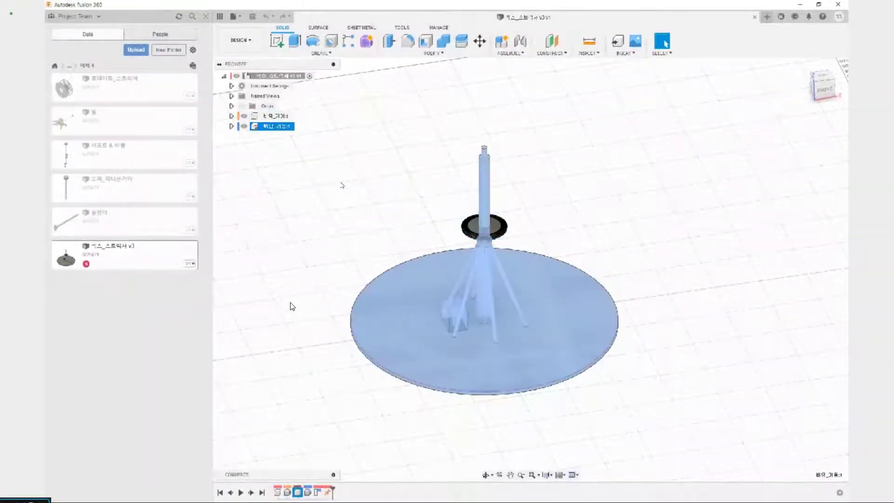
{"action": "left_click", "coordinate": [342, 184]}
{"action": "left_click", "coordinate": [754, 17]}
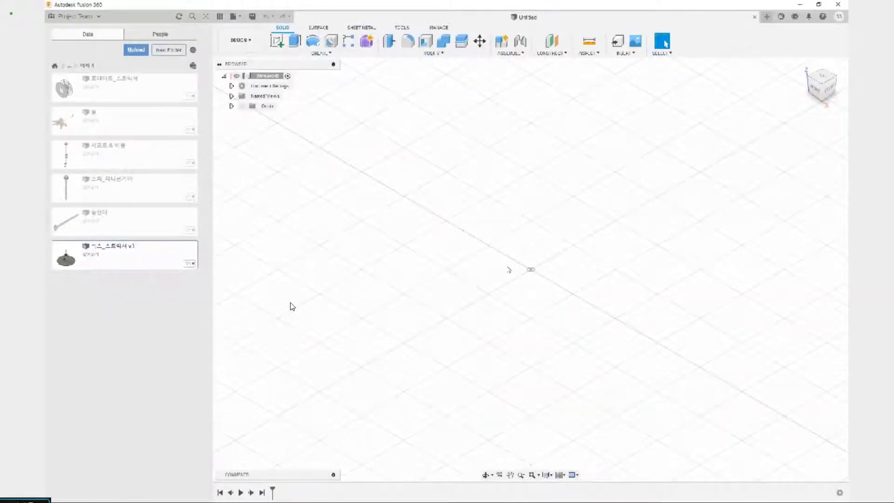
Save the empty design as 조립 in the 예제 4 folder
{"action": "key", "text": "ctrl+s"}
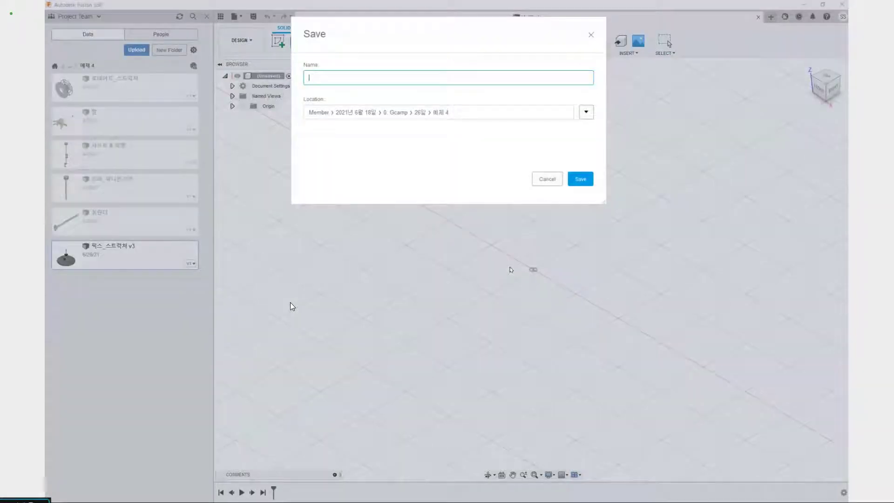
{"action": "type", "text": "크랭"}
{"action": "left_click", "coordinate": [588, 179]}
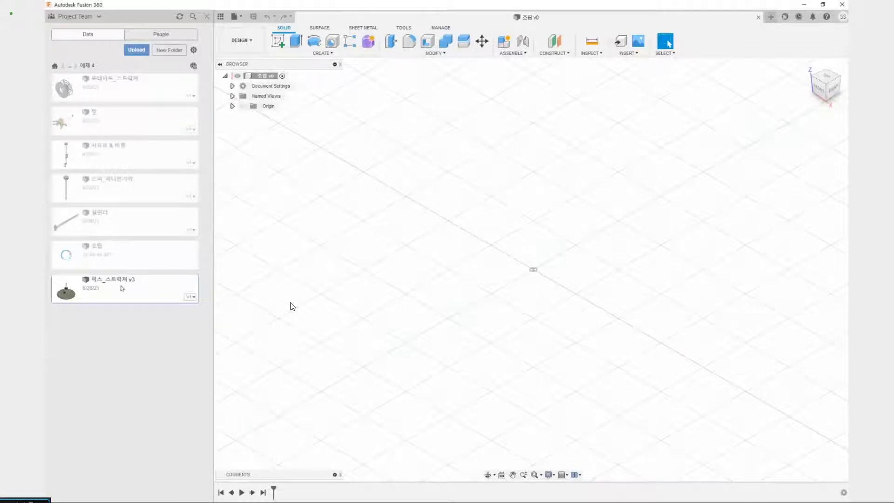
Insert the 픽스_스트럭쳐 v3 design into the 조립 assembly and accept its default placement
{"action": "right_click", "coordinate": [149, 301]}
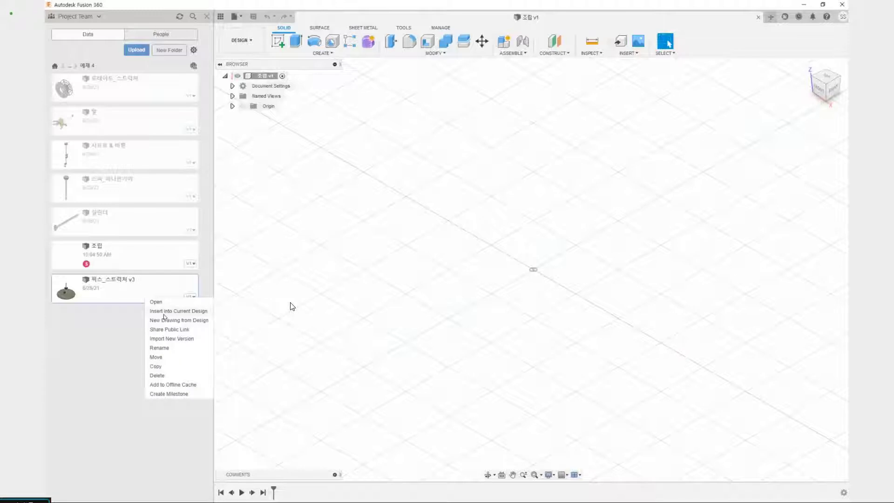
{"action": "left_click", "coordinate": [163, 314]}
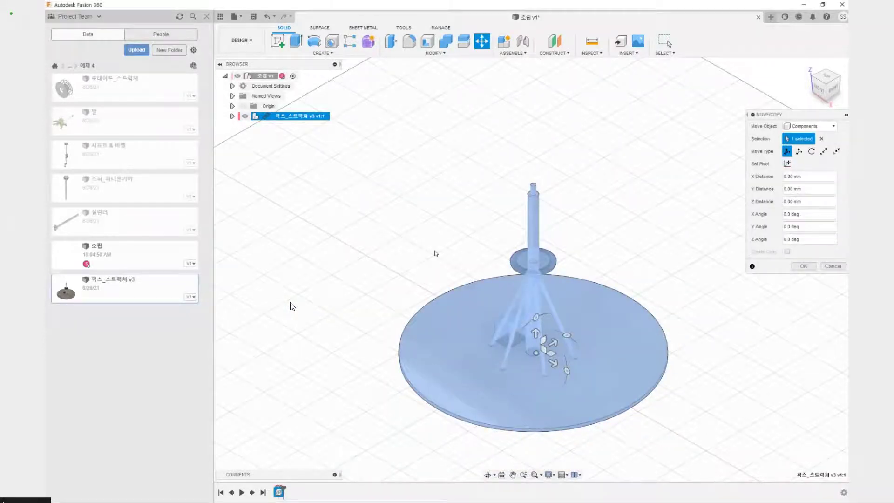
{"action": "middle_click_drag", "start_coordinate": [400, 387], "coordinate": [384, 375], "text": "shift"}
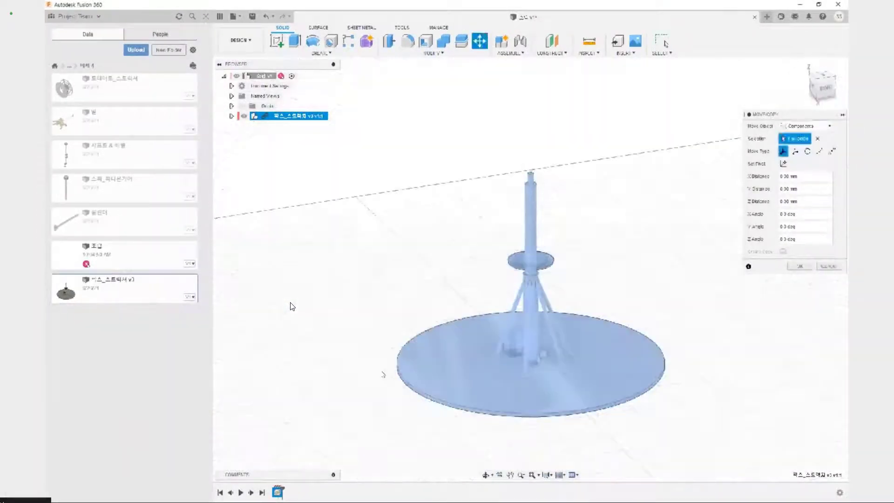
{"action": "middle_click_drag", "start_coordinate": [662, 250], "coordinate": [652, 280], "text": "shift"}
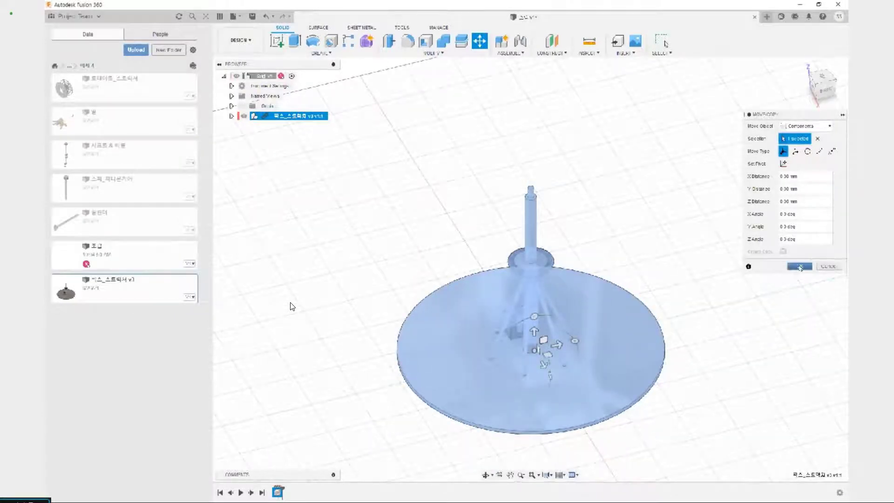
{"action": "left_click", "coordinate": [799, 267]}
Inspect the inserted structure's underside and show the assembly's origin
{"action": "middle_click_drag", "start_coordinate": [608, 422], "coordinate": [598, 359], "text": "shift"}
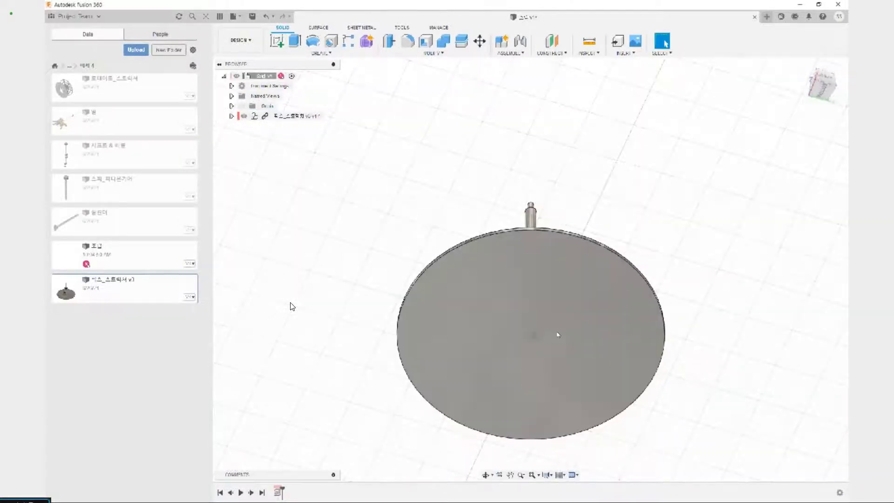
{"action": "mouse_move", "coordinate": [559, 339]}
{"action": "middle_mouse_down", "text": "shift"}
{"action": "mouse_move", "coordinate": [553, 317]}
{"action": "mouse_move", "coordinate": [554, 327]}
{"action": "middle_mouse_up", "text": "shift"}
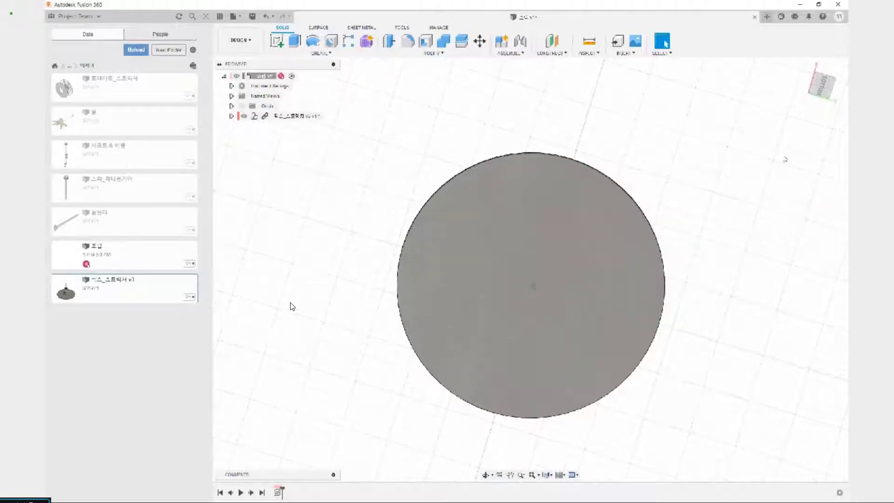
{"action": "left_click", "coordinate": [820, 86]}
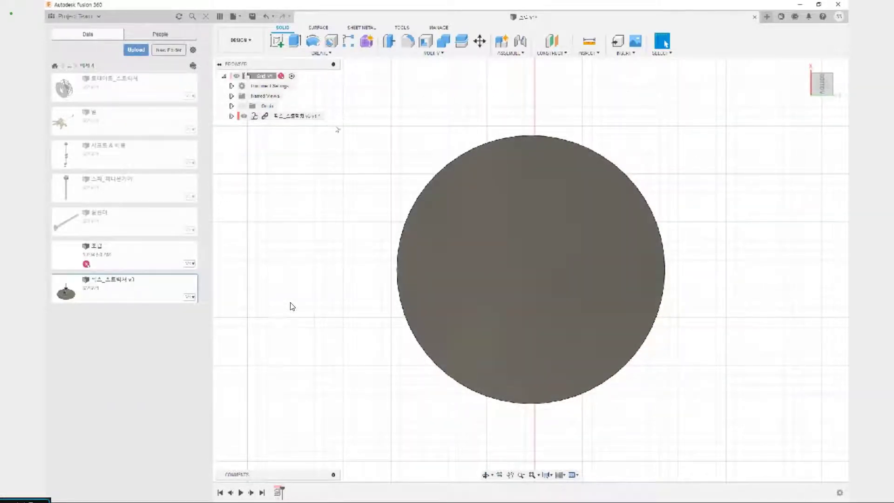
{"action": "left_click", "coordinate": [243, 106]}
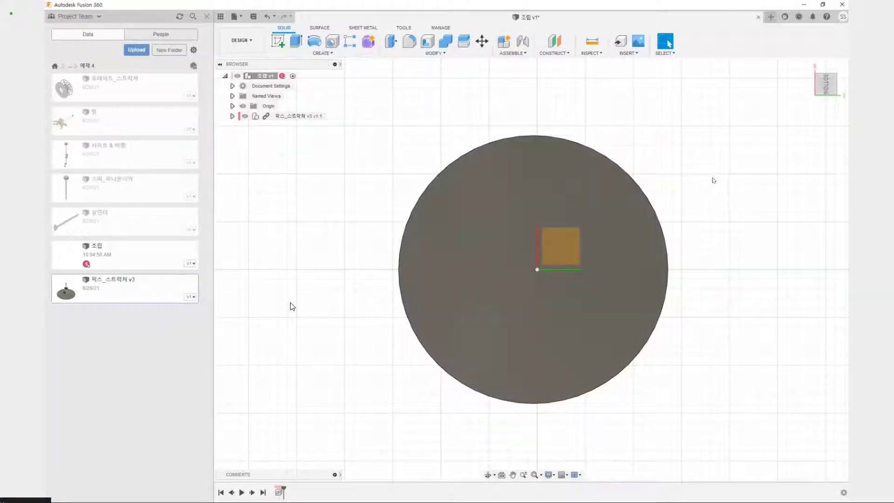
{"action": "middle_click_drag", "start_coordinate": [712, 179], "coordinate": [531, 336]}
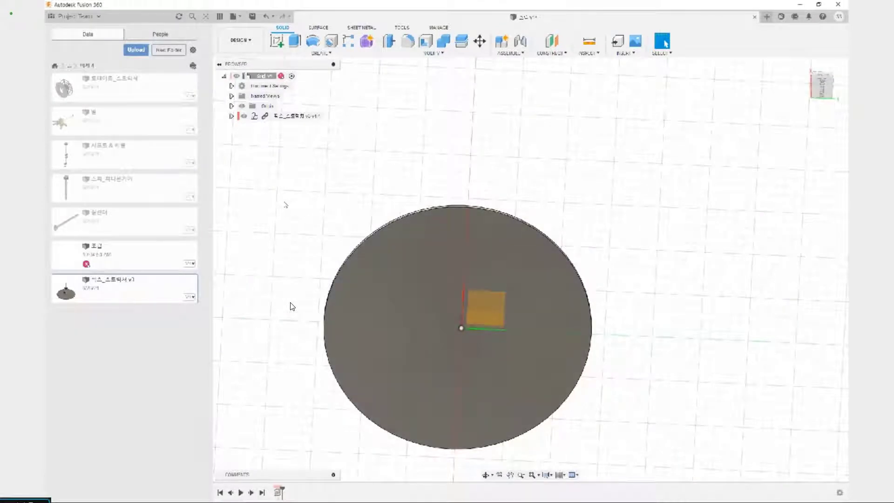
Start a point-to-point component move with the inserted 픽스_스트럭쳐 v3 structure as the object
{"action": "key", "text": "m"}
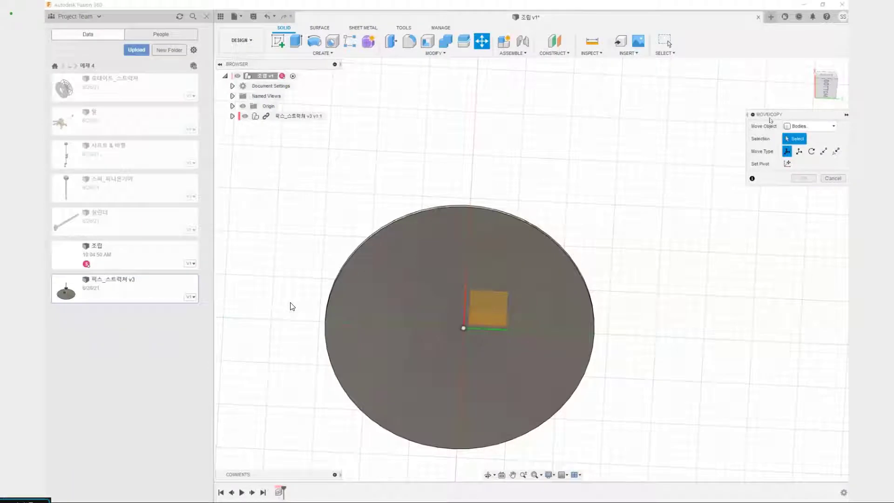
{"action": "left_click", "coordinate": [792, 126]}
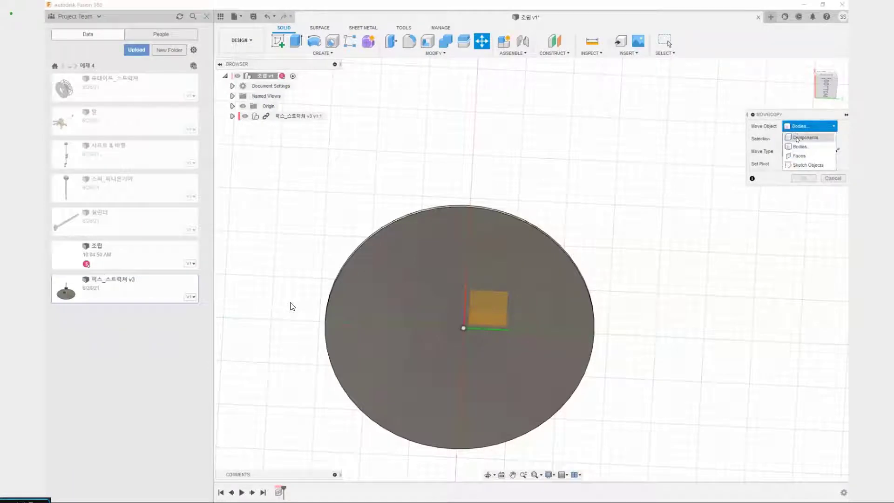
{"action": "left_click", "coordinate": [801, 138]}
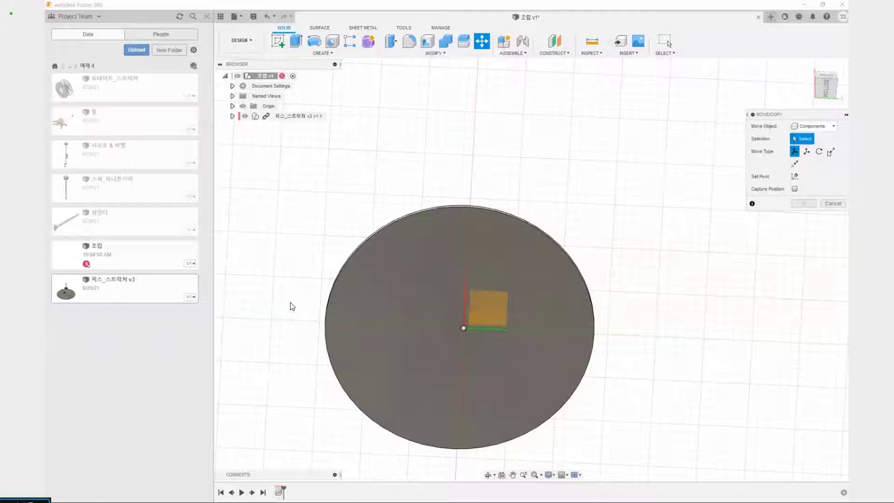
{"action": "left_click", "coordinate": [831, 152]}
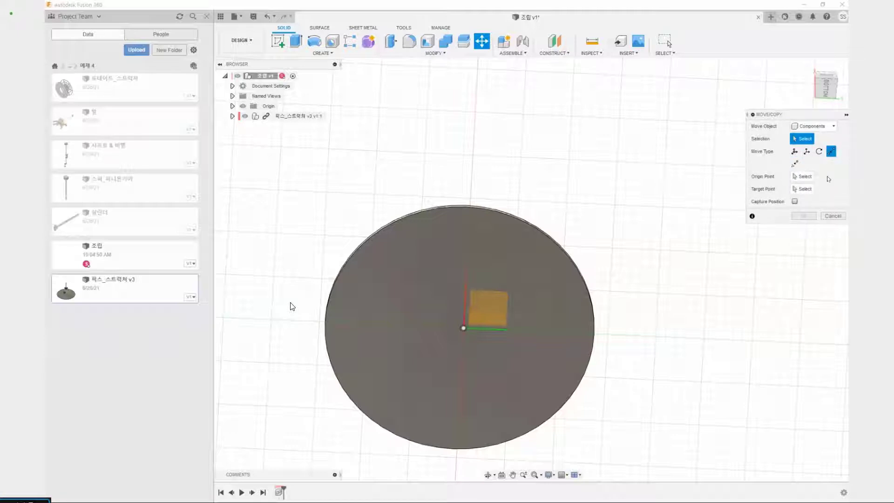
{"action": "left_click", "coordinate": [808, 178]}
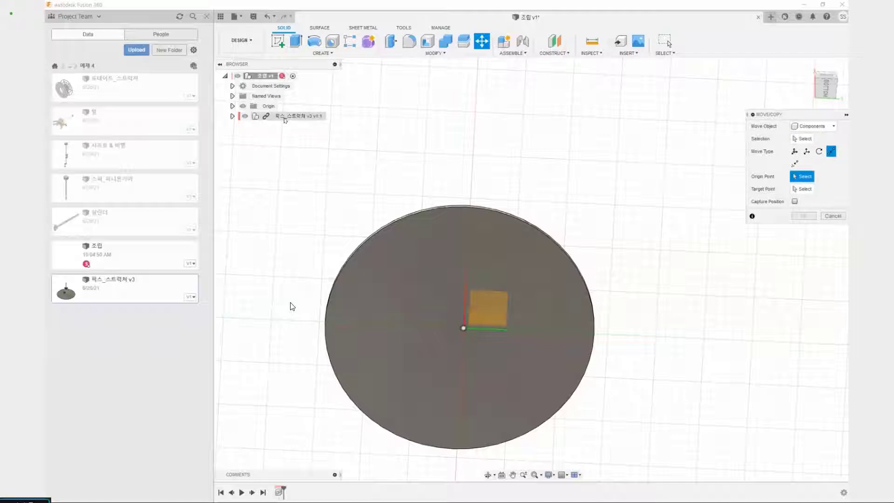
{"action": "middle_click_drag", "start_coordinate": [415, 128], "coordinate": [413, 203], "text": "shift"}
{"action": "middle_click_drag", "start_coordinate": [432, 398], "coordinate": [438, 330], "text": "shift"}
{"action": "left_click", "coordinate": [802, 139]}
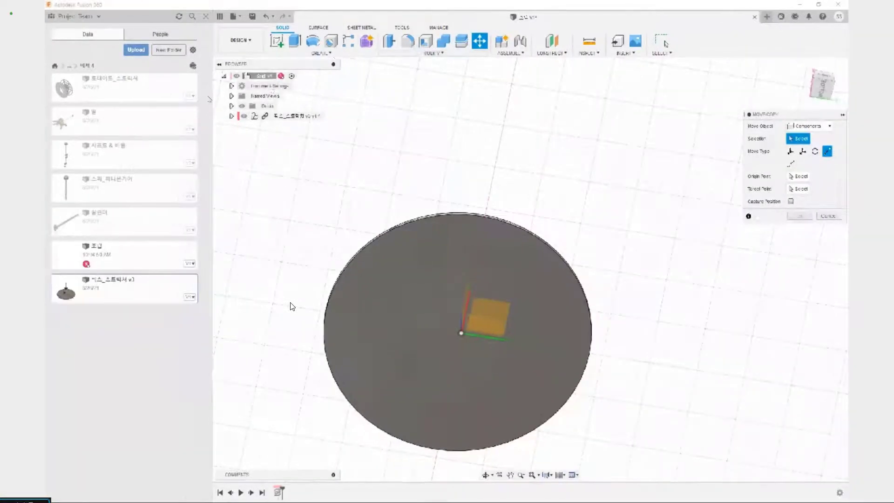
{"action": "left_click", "coordinate": [311, 117]}
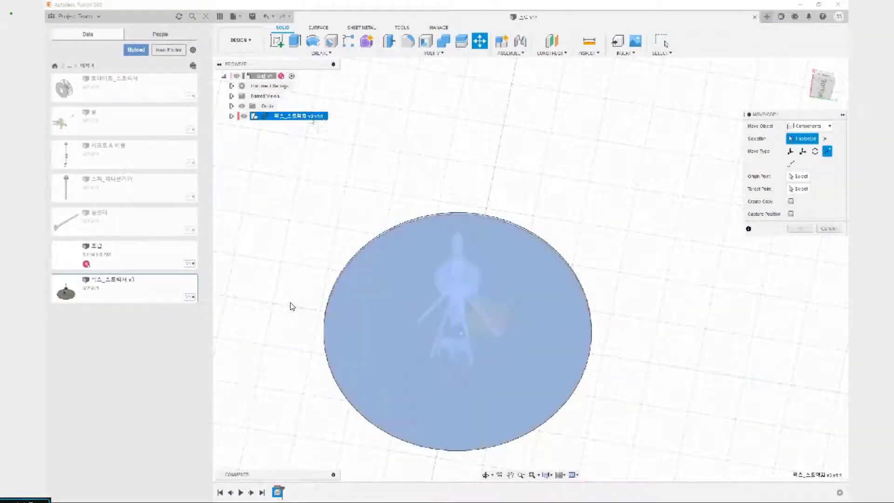
{"action": "middle_click_drag", "start_coordinate": [457, 132], "coordinate": [450, 168], "text": "shift"}
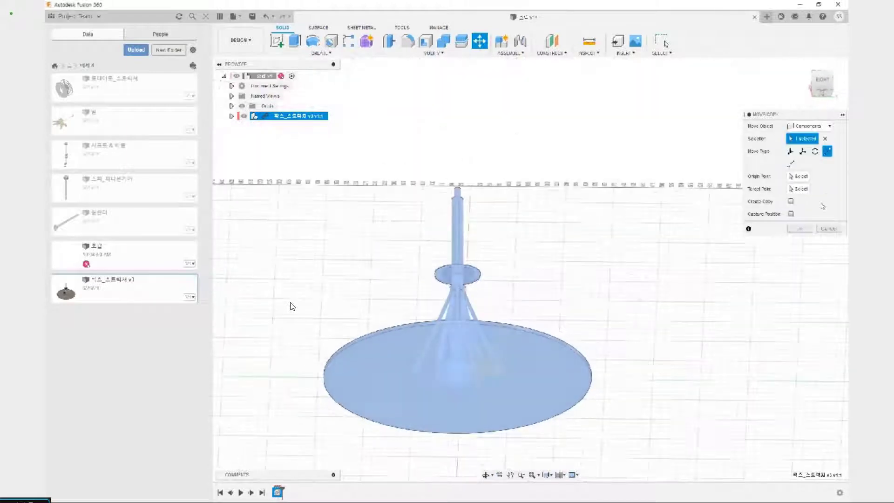
Move the structure from the centre of its base's underside to the assembly origin, with Capture Position enabled
{"action": "left_click", "coordinate": [798, 176]}
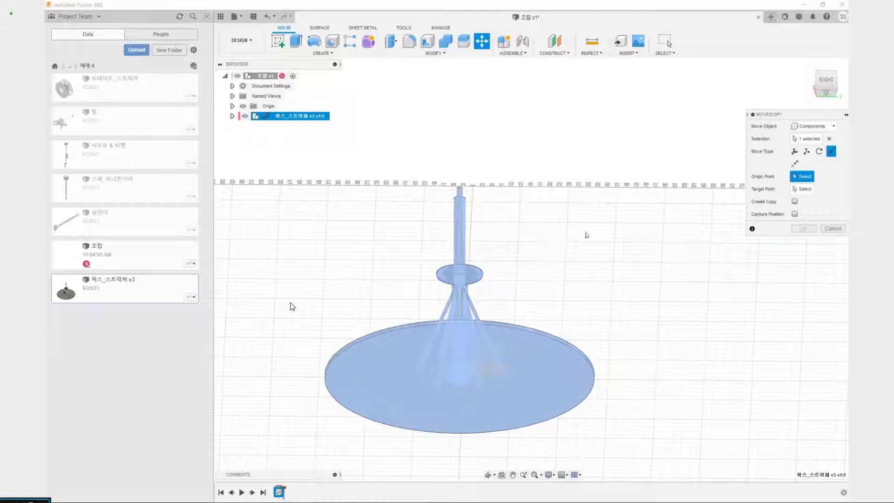
{"action": "middle_click_drag", "start_coordinate": [587, 264], "coordinate": [588, 247]}
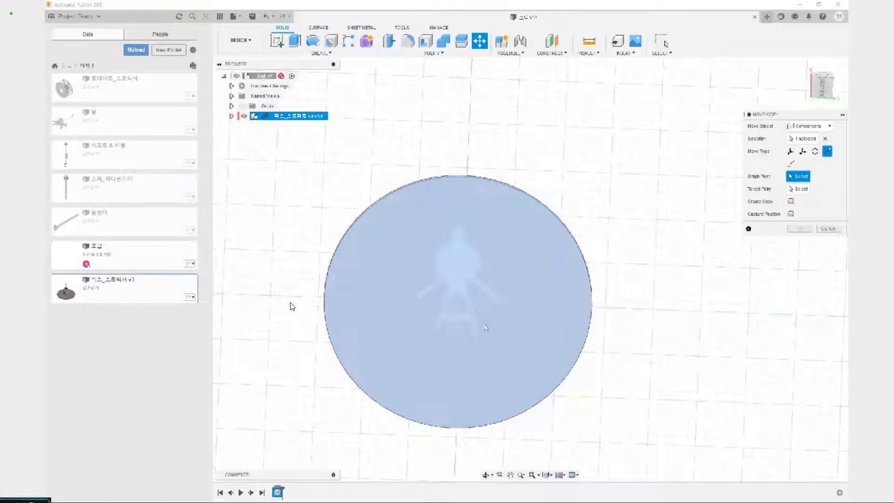
{"action": "left_click", "coordinate": [456, 308]}
{"action": "left_click", "coordinate": [827, 75]}
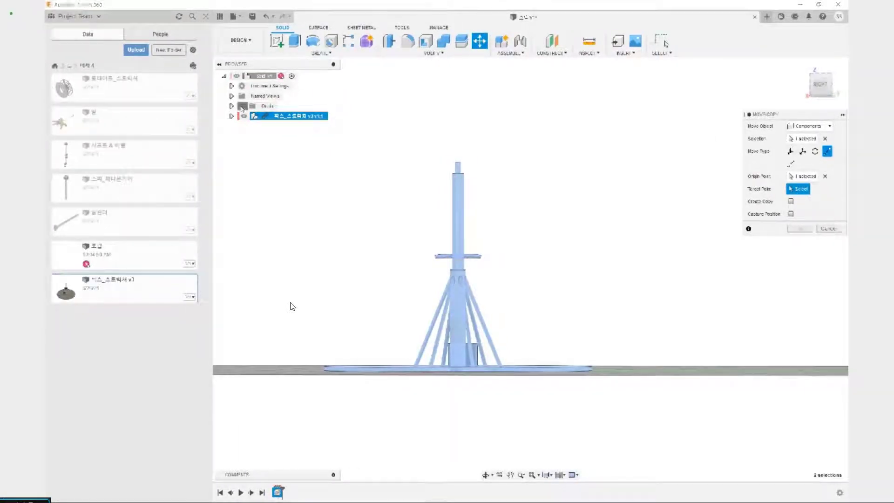
{"action": "middle_click_drag", "start_coordinate": [459, 431], "coordinate": [456, 408], "text": "shift"}
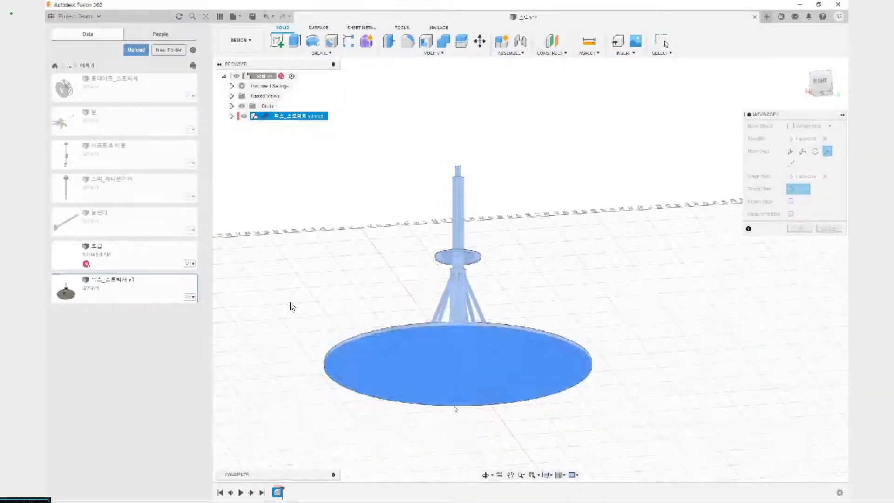
{"action": "left_click", "coordinate": [462, 367]}
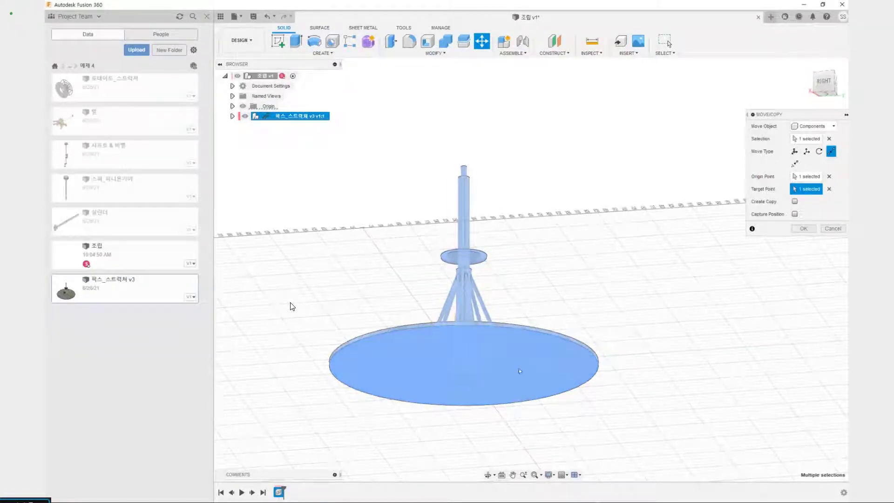
{"action": "middle_click_drag", "start_coordinate": [347, 289], "coordinate": [368, 347], "text": "shift"}
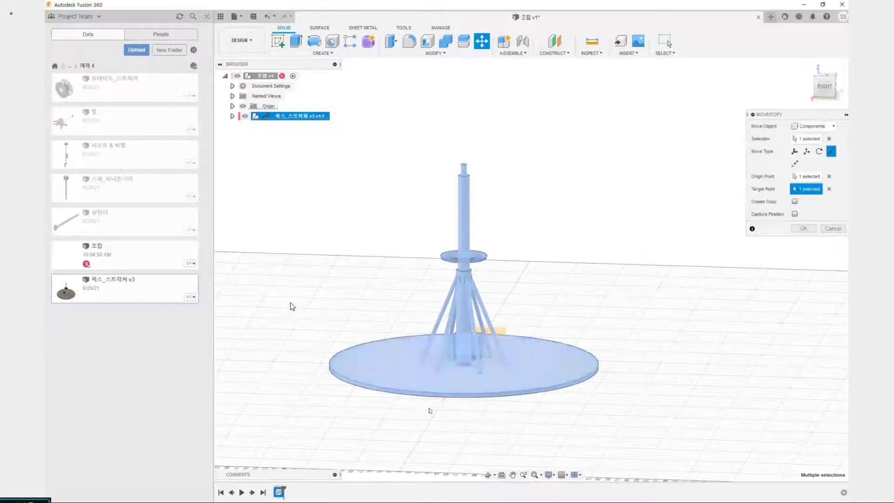
{"action": "left_click", "coordinate": [790, 213]}
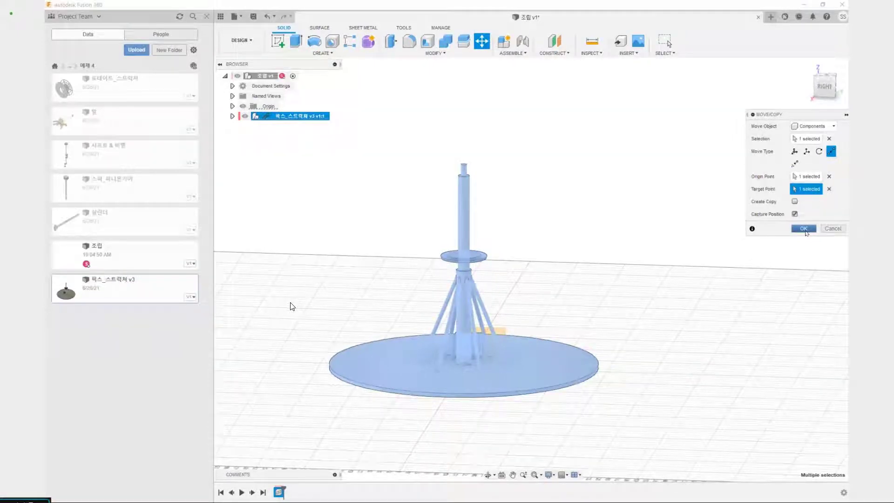
{"action": "left_click", "coordinate": [803, 228]}
Hide the assembly's origin and highlight the whole fixed structure component to check it
{"action": "middle_click_drag", "start_coordinate": [463, 375], "coordinate": [468, 342]}
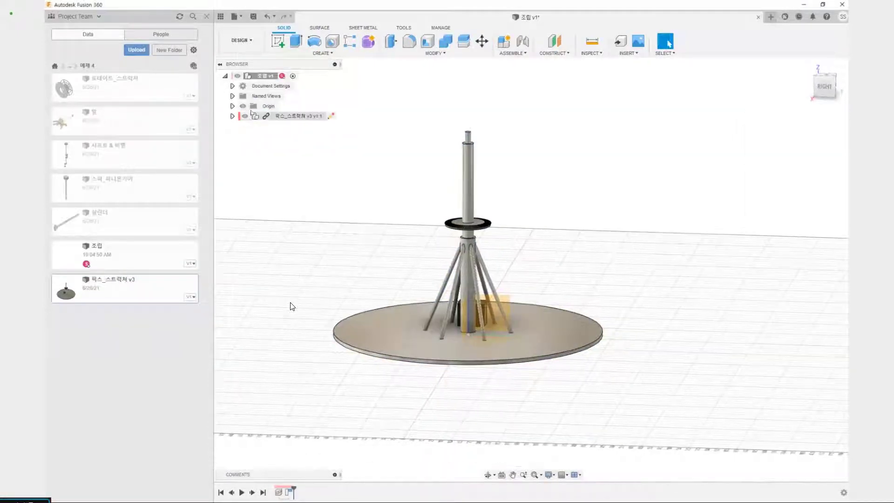
{"action": "left_click", "coordinate": [243, 106]}
{"action": "mouse_move", "coordinate": [391, 351]}
{"action": "middle_mouse_down", "text": "shift"}
{"action": "mouse_move", "coordinate": [392, 309]}
{"action": "mouse_move", "coordinate": [403, 340]}
{"action": "middle_mouse_up", "text": "shift"}
{"action": "left_click", "coordinate": [295, 115]}
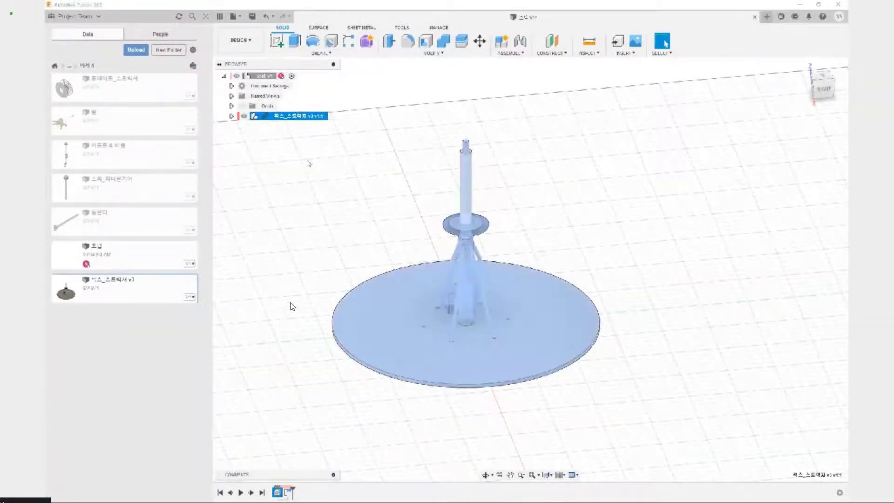
{"action": "left_click", "coordinate": [387, 109]}
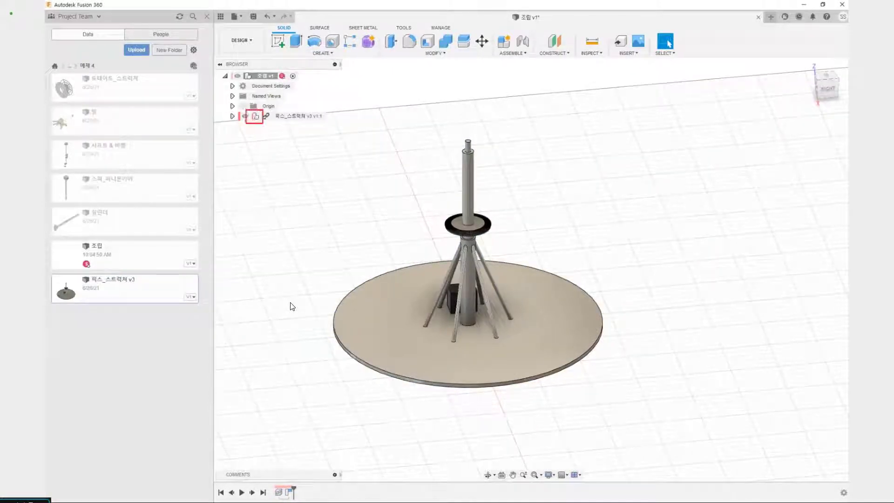
Highlight the structure's 바텀_기둥 component, try to move the gear away from the column, and undo the move
{"action": "left_click", "coordinate": [232, 115]}
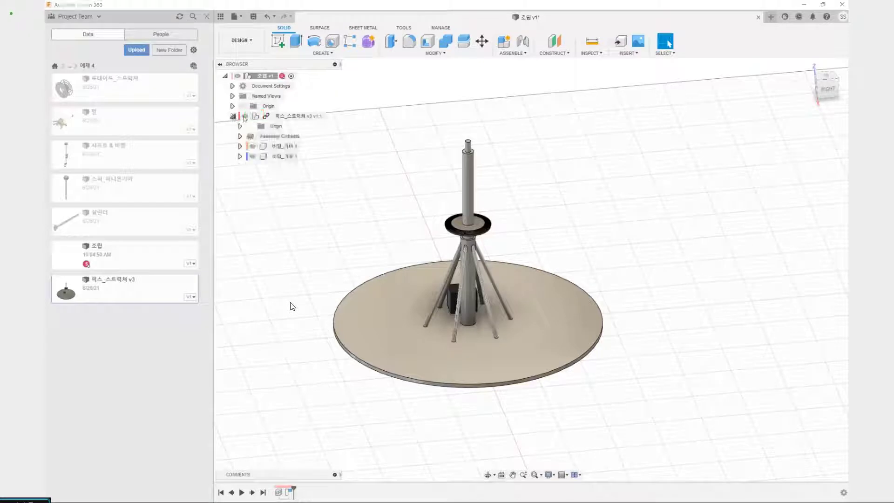
{"action": "left_click", "coordinate": [281, 156]}
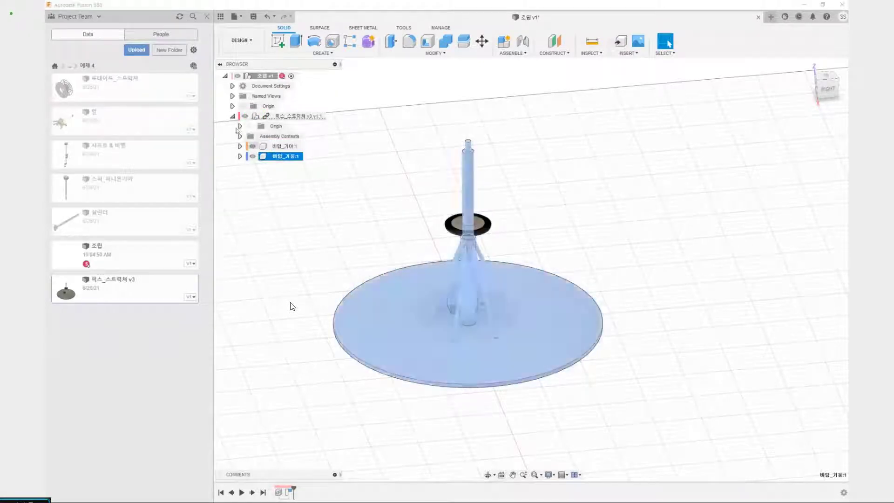
{"action": "left_click", "coordinate": [232, 116]}
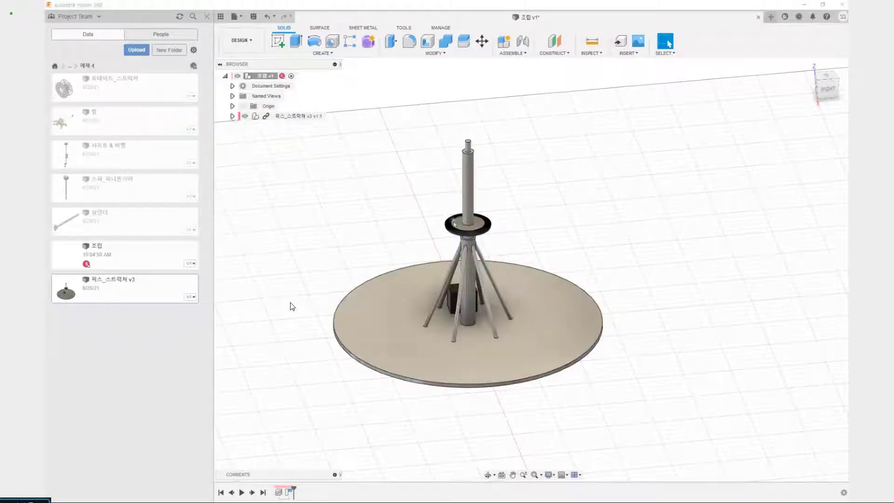
{"action": "left_click_drag", "start_coordinate": [474, 223], "coordinate": [401, 186]}
{"action": "key", "text": "ctrl+z"}
Create a rigid group from the fixed structure including its child components, test-move it, and revert its position
{"action": "left_click", "coordinate": [520, 53]}
{"action": "left_click", "coordinate": [522, 99]}
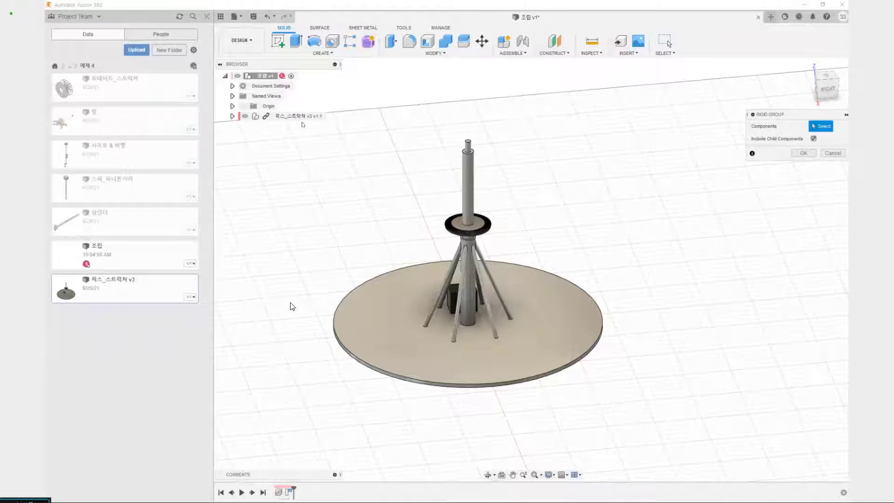
{"action": "left_click", "coordinate": [298, 116]}
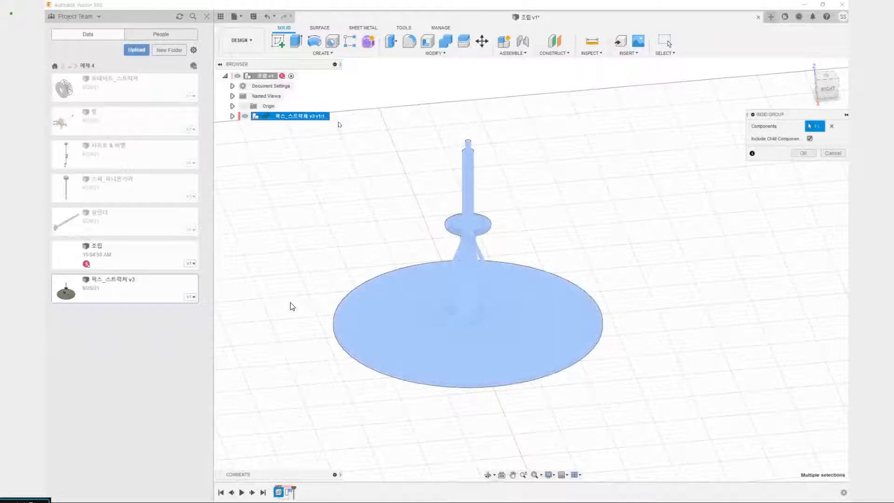
{"action": "key", "text": "Return"}
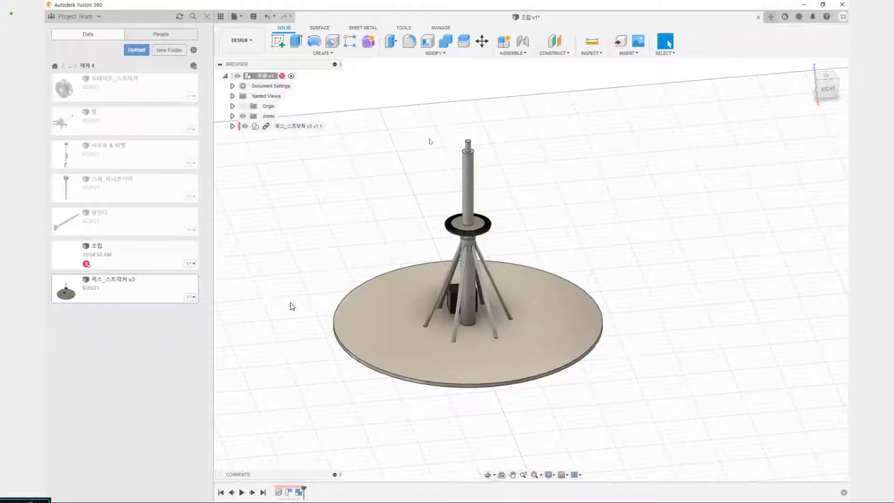
{"action": "left_click_drag", "start_coordinate": [554, 348], "coordinate": [560, 318]}
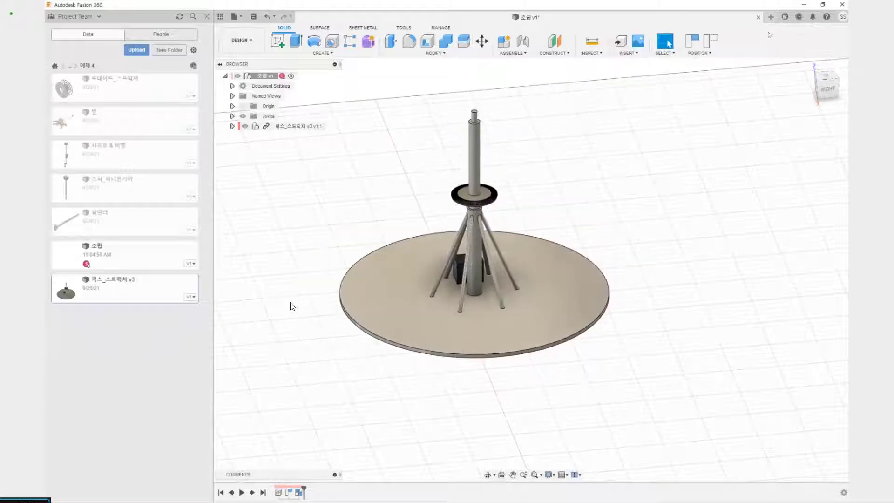
{"action": "left_click", "coordinate": [713, 43]}
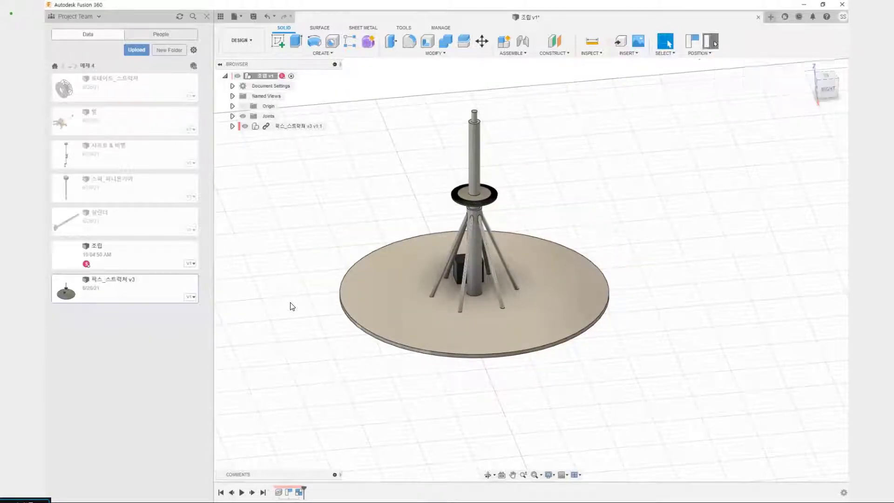
Ground the 픽스_스트럭쳐 v3 component in the assembly
{"action": "right_click", "coordinate": [287, 127]}
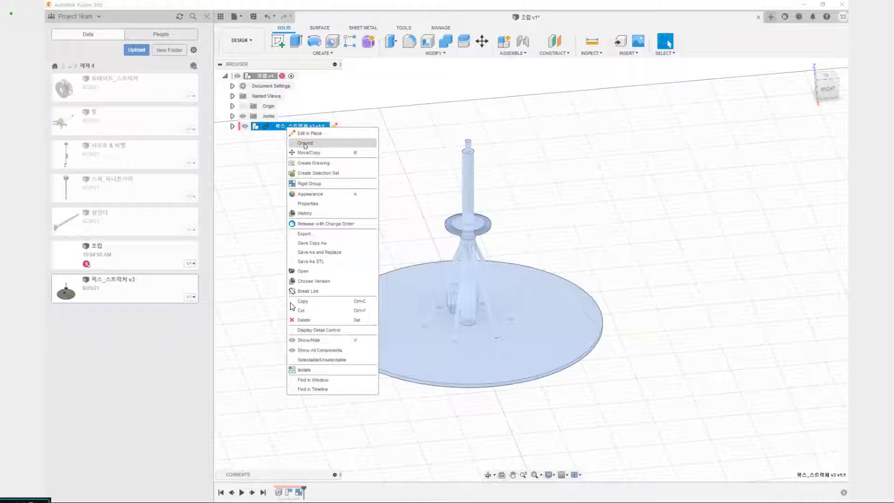
{"action": "left_click", "coordinate": [304, 143]}
{"action": "left_click", "coordinate": [307, 145]}
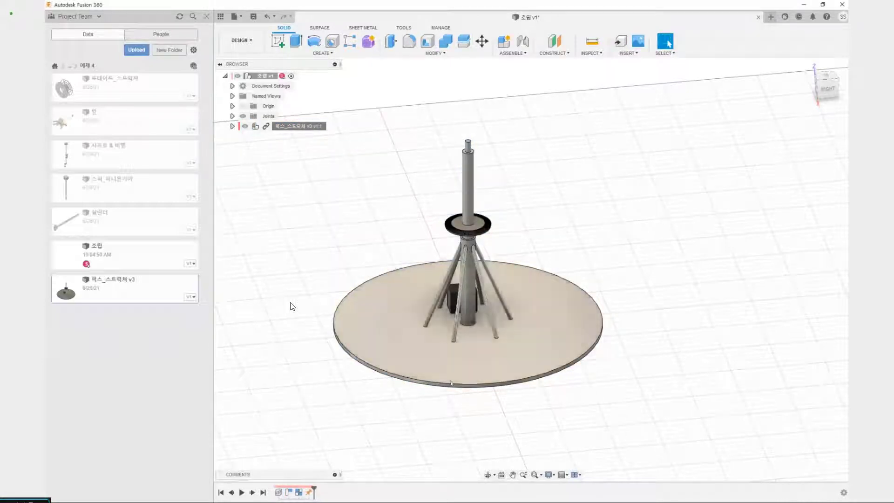
Insert the 로테이트_스트럭쳐 design into the assembly, rotated 90 degrees about the X axis
{"action": "right_click", "coordinate": [129, 98]}
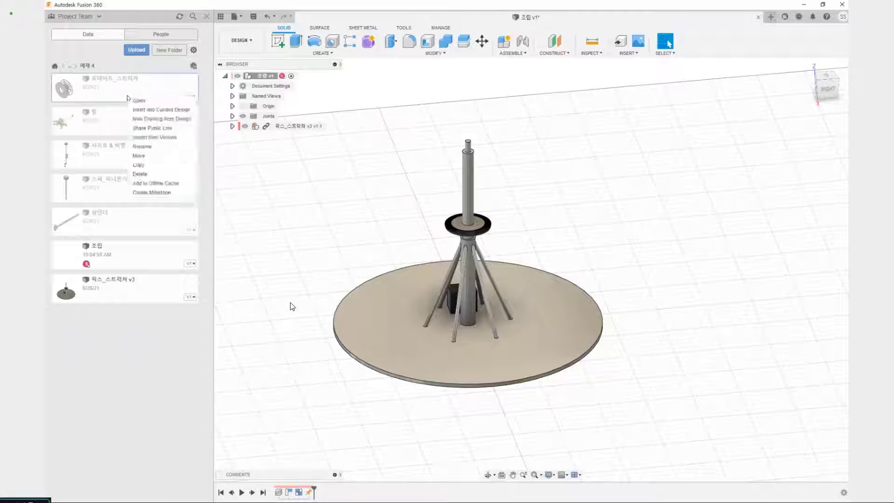
{"action": "left_click", "coordinate": [161, 111]}
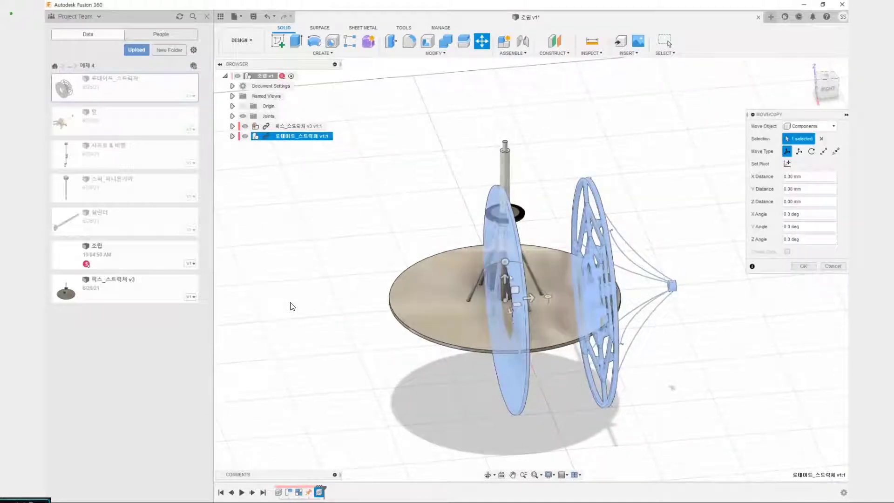
{"action": "left_click", "coordinate": [505, 262]}
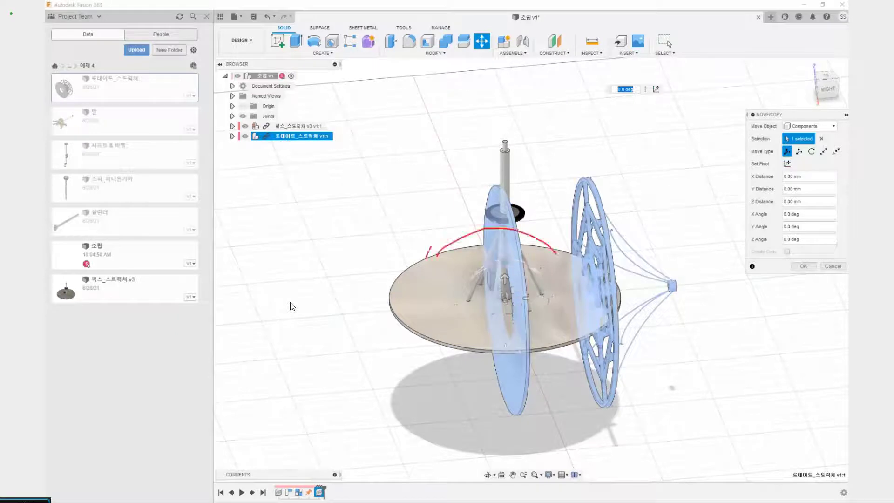
{"action": "type", "text": "90"}
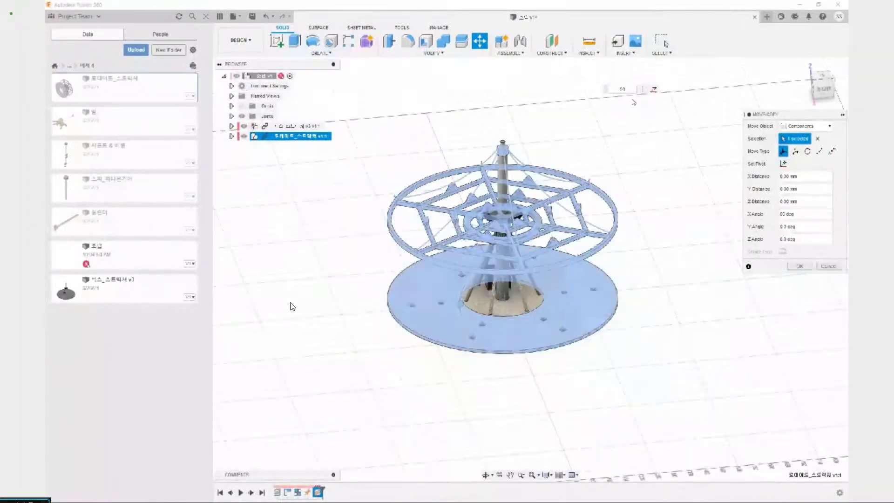
{"action": "middle_click_drag", "start_coordinate": [454, 425], "coordinate": [457, 391], "text": "shift"}
{"action": "scroll", "coordinate": [437, 344], "scroll_direction": "up", "scroll_amount": 7}
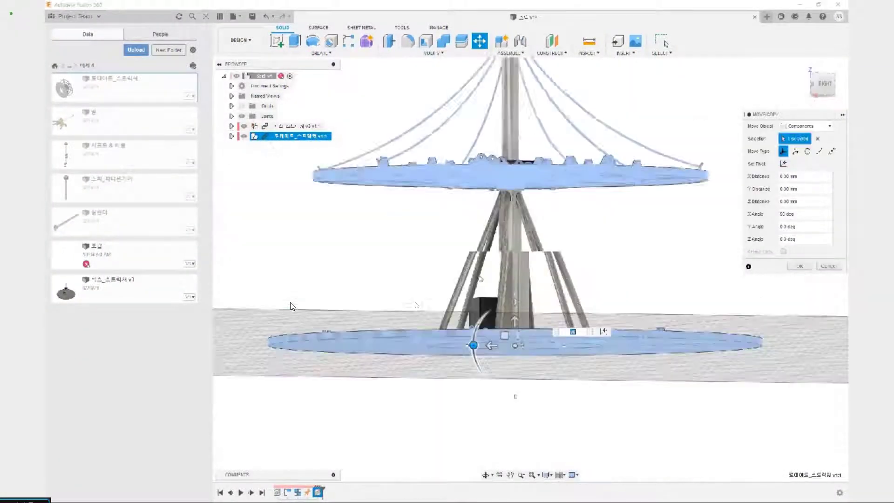
{"action": "middle_click_drag", "start_coordinate": [290, 306], "coordinate": [299, 323], "text": "shift"}
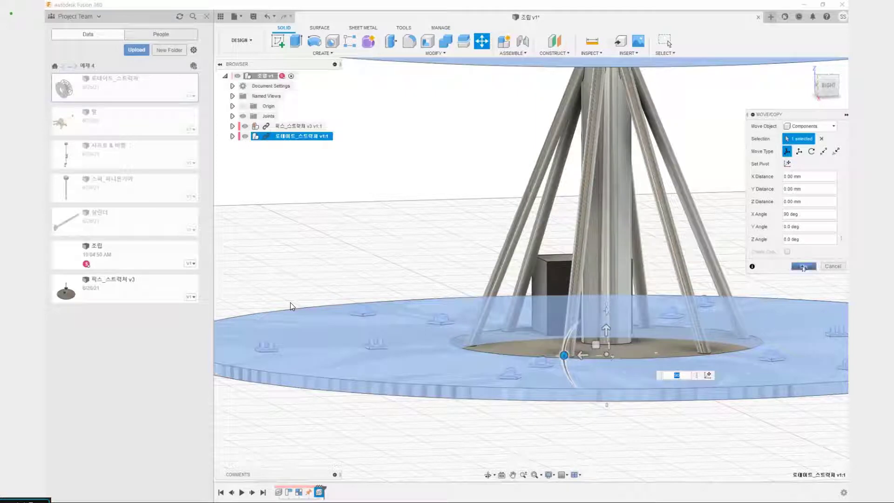
{"action": "left_click", "coordinate": [803, 266]}
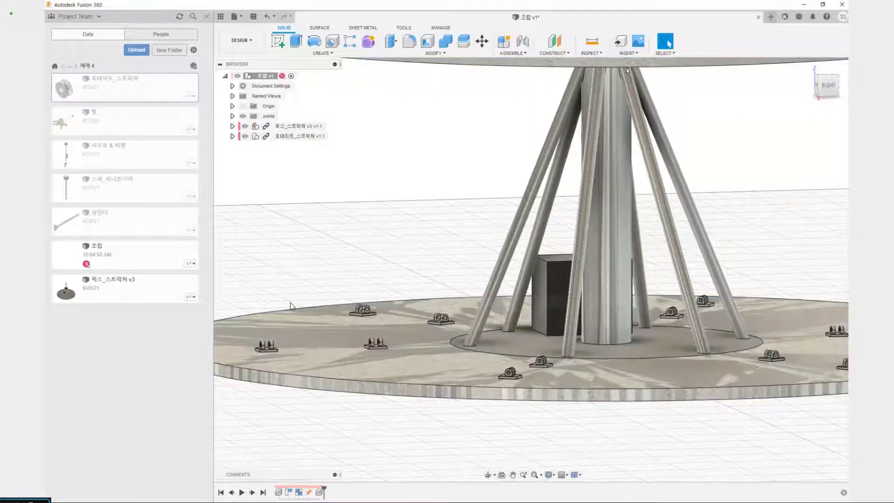
Measure the thickness of the carousel's round base between the upper and lower outer edges
{"action": "left_click", "coordinate": [592, 43]}
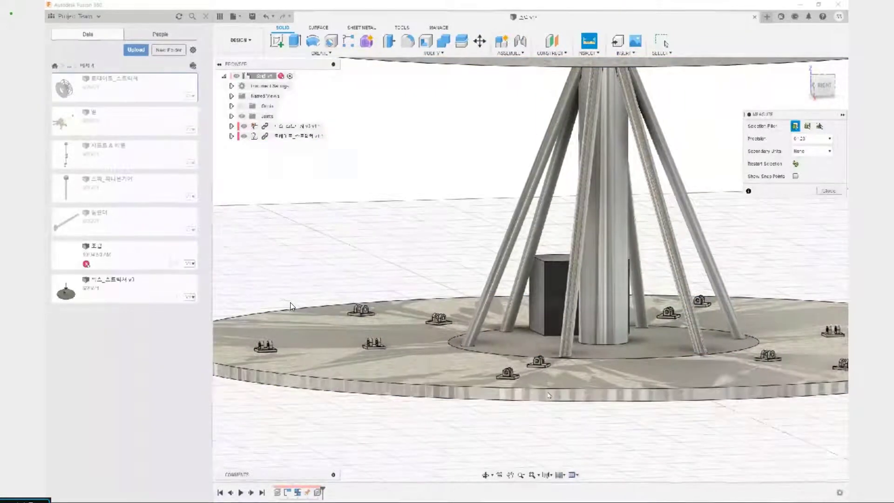
{"action": "left_click", "coordinate": [551, 390]}
{"action": "left_click", "coordinate": [553, 400]}
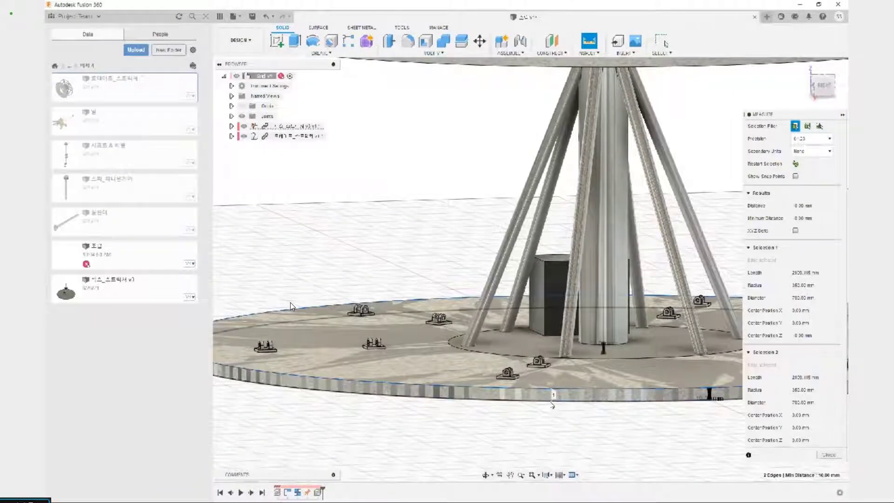
{"action": "middle_click_drag", "start_coordinate": [617, 356], "coordinate": [540, 346]}
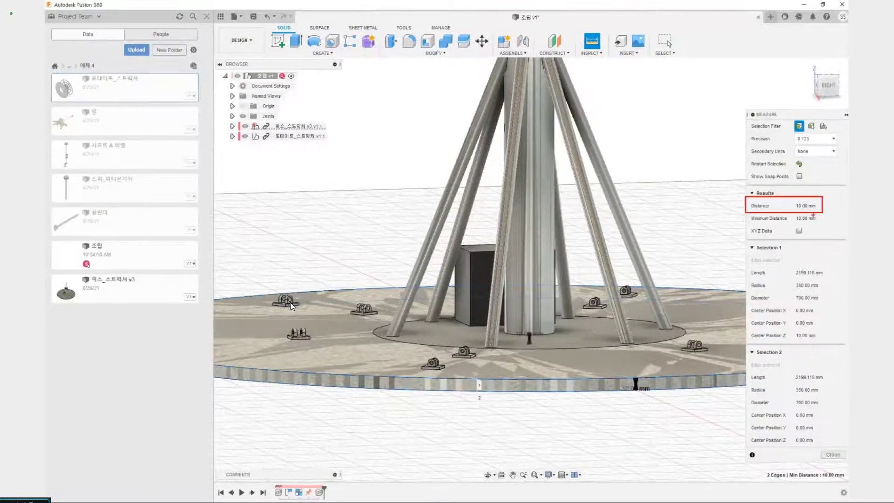
{"action": "key", "text": "Escape"}
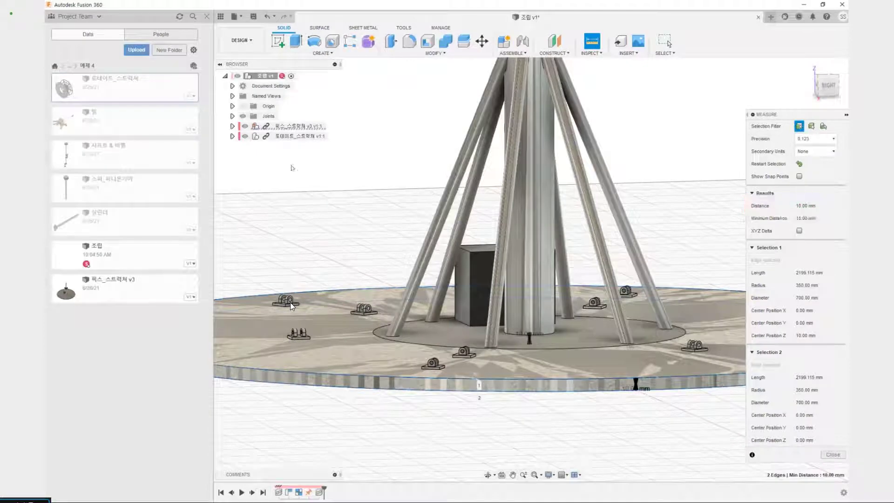
{"action": "key", "text": "Escape"}
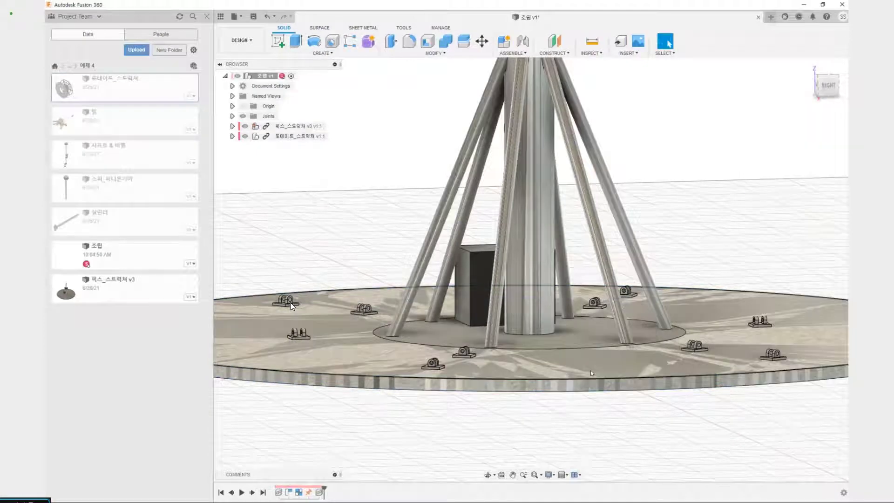
{"action": "key", "text": "F6"}
{"action": "key", "text": "m"}
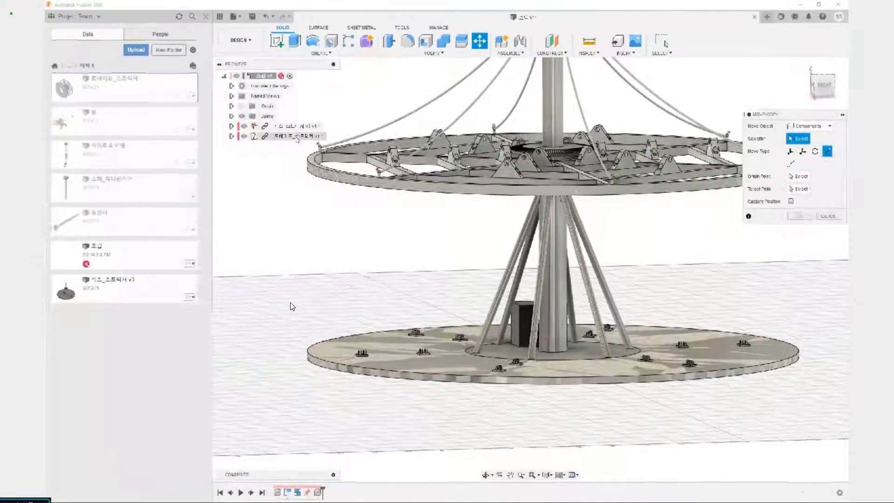
{"action": "left_click", "coordinate": [284, 136]}
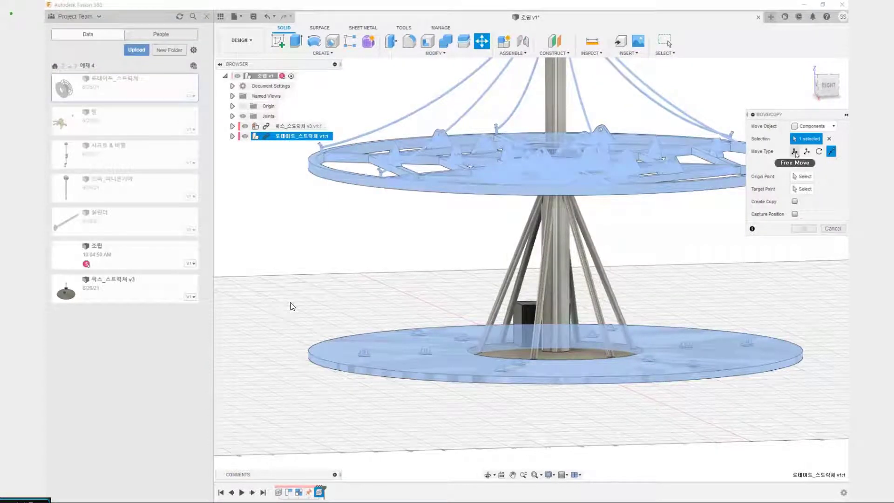
{"action": "left_click", "coordinate": [794, 151]}
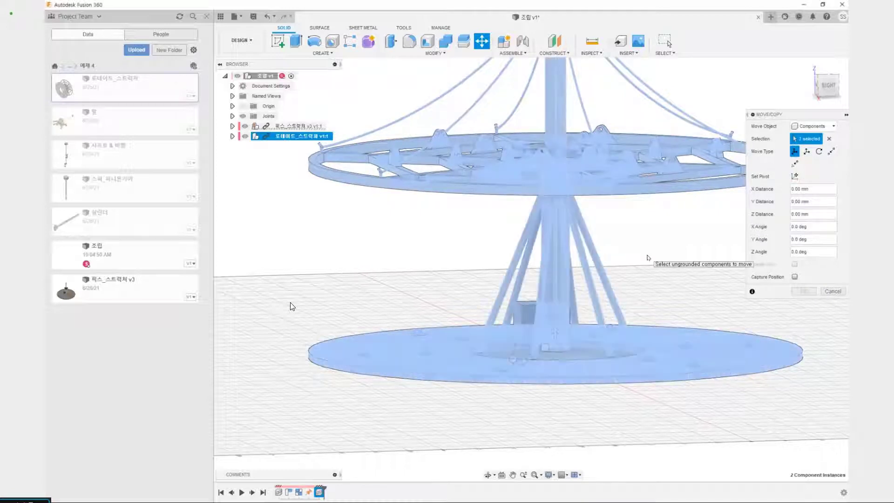
{"action": "left_click", "coordinate": [556, 344]}
{"action": "left_click", "coordinate": [554, 333]}
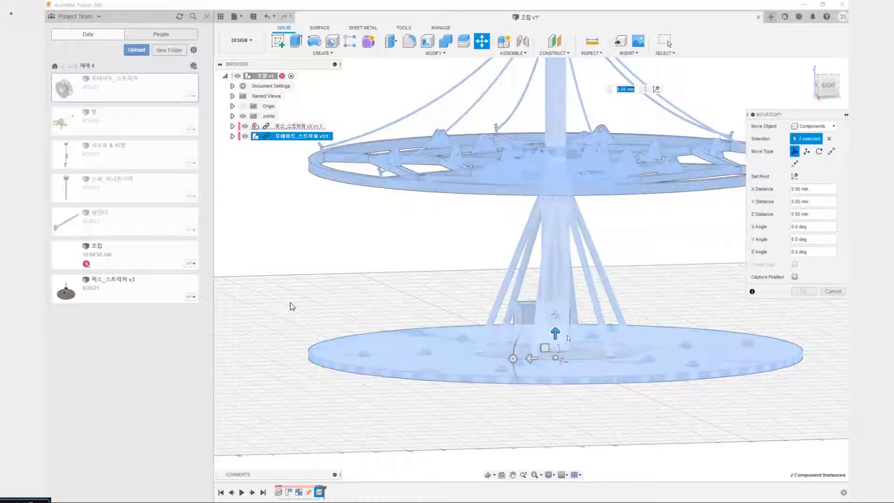
{"action": "left_click_drag", "start_coordinate": [571, 339], "coordinate": [624, 348]}
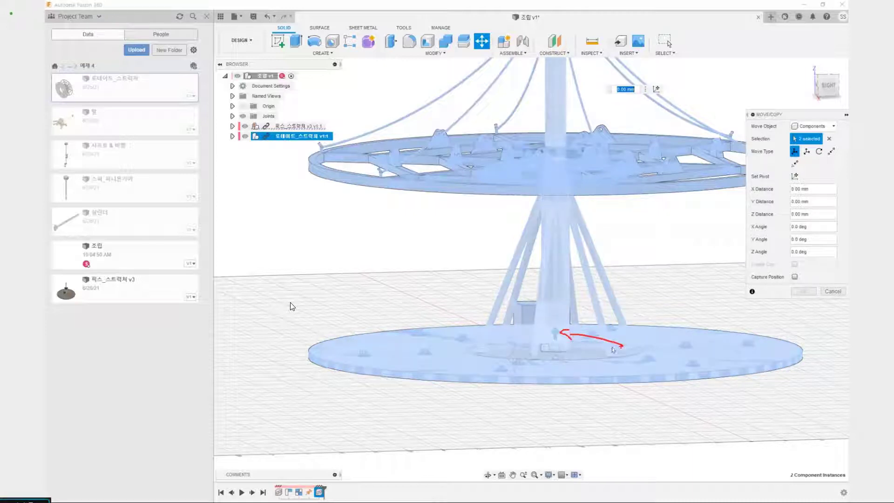
{"action": "key", "text": "Escape"}
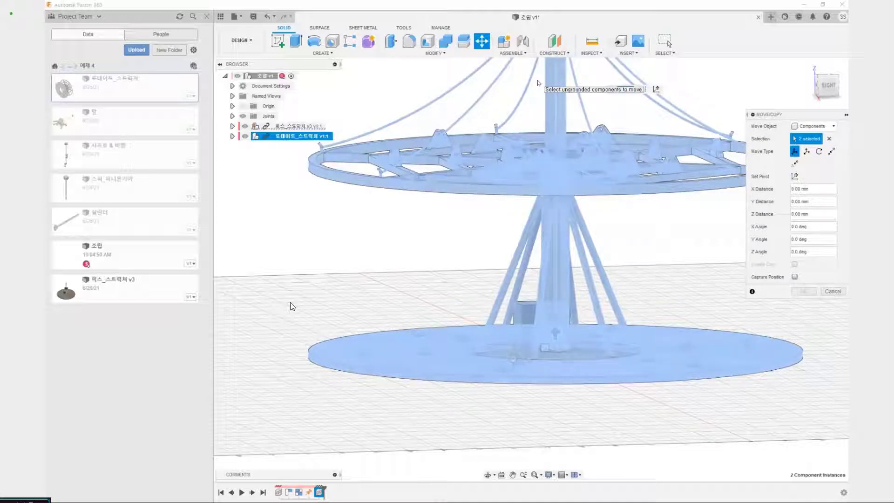
{"action": "type", "text": "10"}
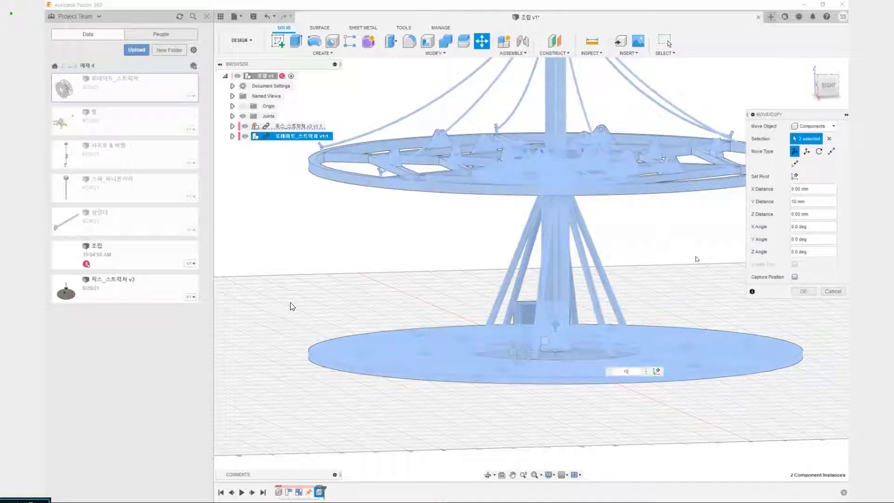
{"action": "left_click", "coordinate": [814, 291]}
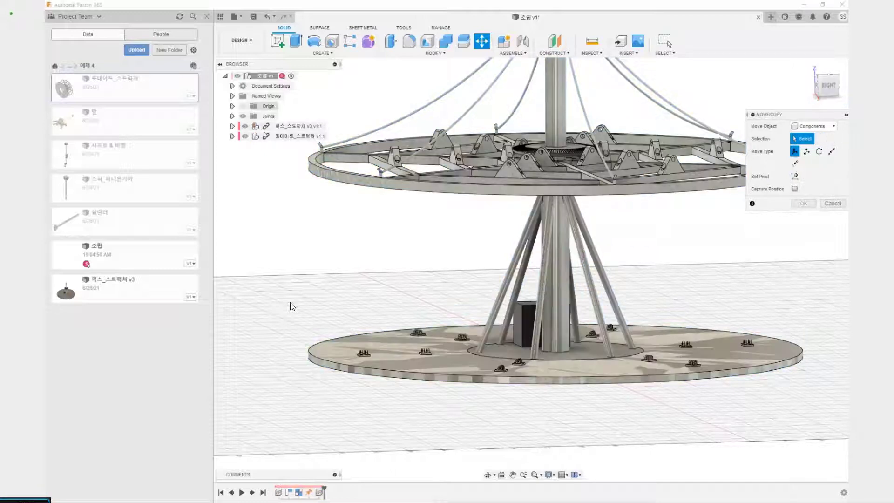
Move only the 로테이트_스트럭쳐 component with Free Move, using a Y distance of 10 mm
{"action": "left_click", "coordinate": [300, 136]}
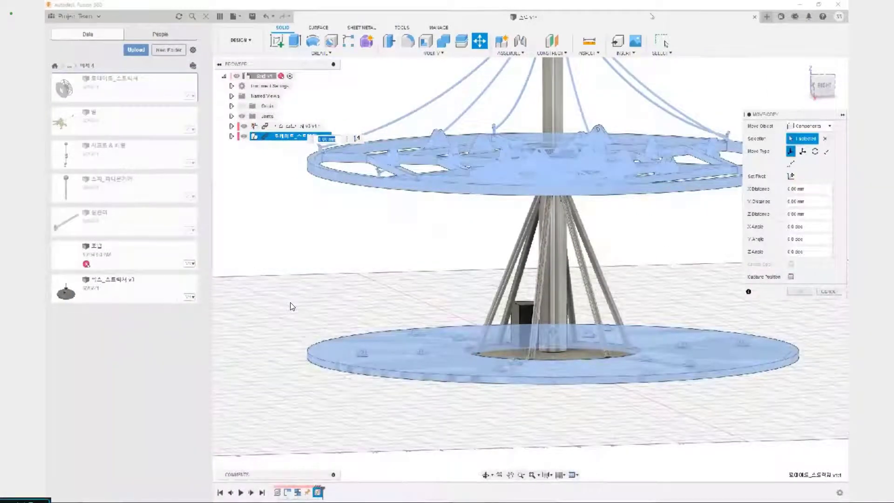
{"action": "scroll", "coordinate": [291, 306], "scroll_direction": "down", "scroll_amount": 4}
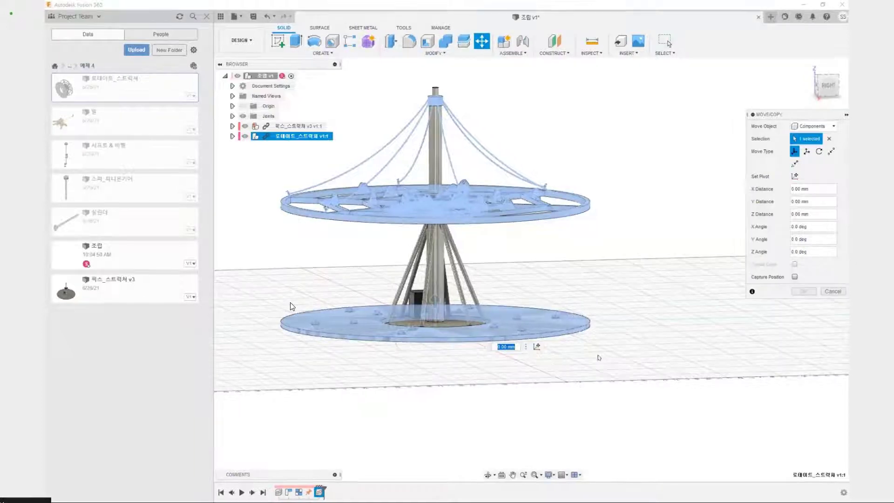
{"action": "type", "text": "0"}
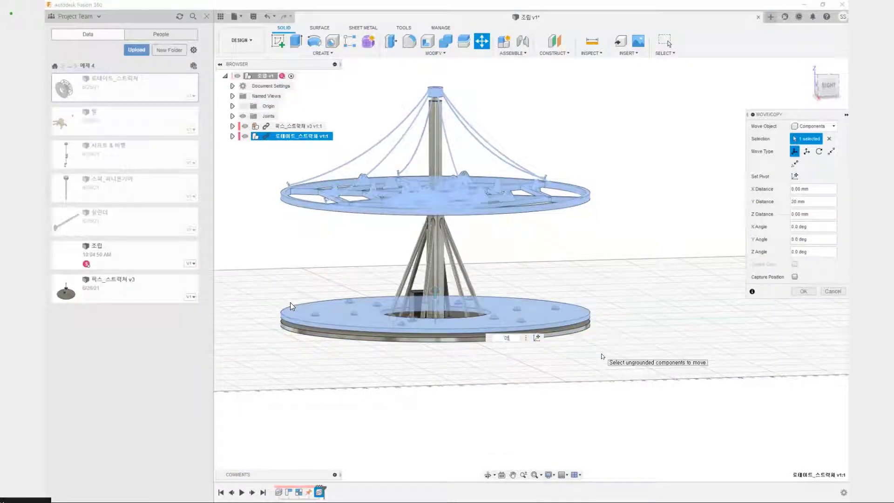
{"action": "type", "text": "1"}
{"action": "scroll", "coordinate": [324, 295], "scroll_direction": "up", "scroll_amount": 5}
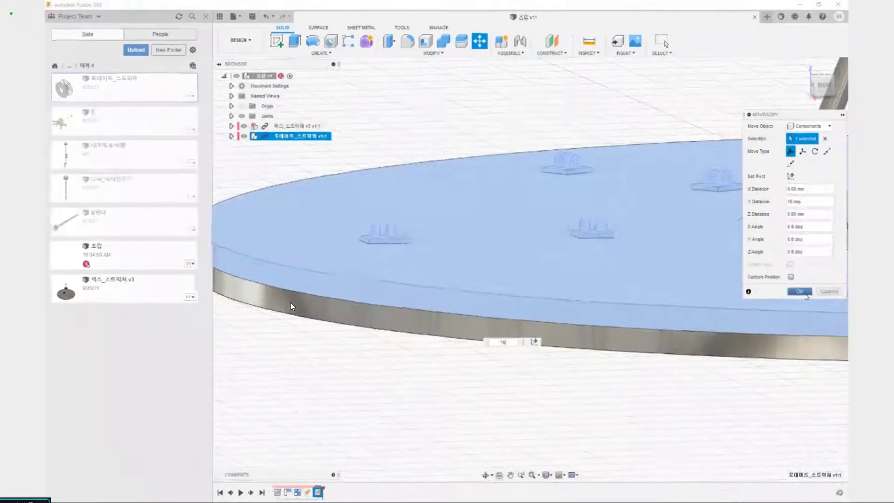
{"action": "left_click", "coordinate": [809, 294]}
{"action": "scroll", "coordinate": [796, 297], "scroll_direction": "down", "scroll_amount": 5}
{"action": "middle_click_drag", "start_coordinate": [794, 299], "coordinate": [498, 340]}
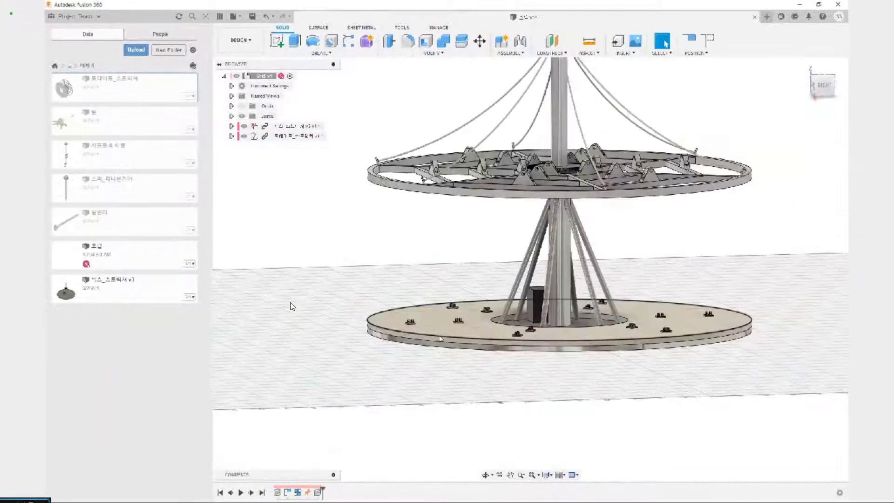
Hide the 로테이트_스트럭쳐 component and show it again to compare it with the fixed structure
{"action": "left_click", "coordinate": [245, 138]}
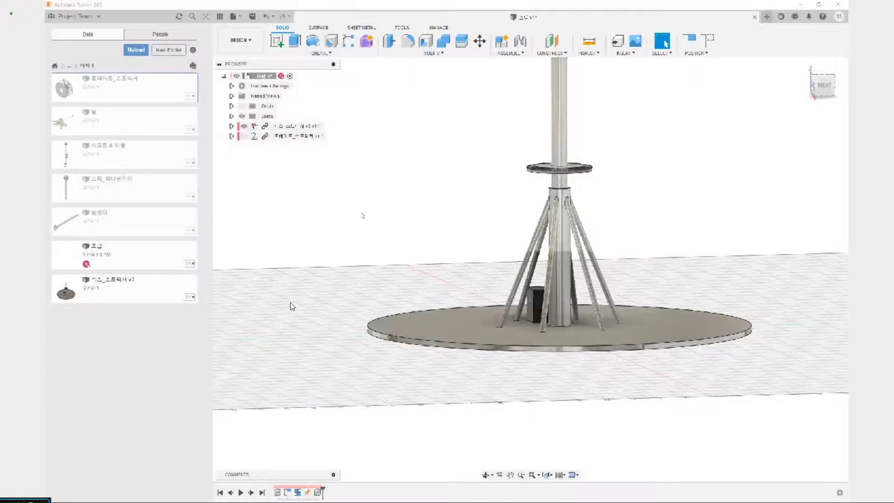
{"action": "left_click", "coordinate": [245, 136]}
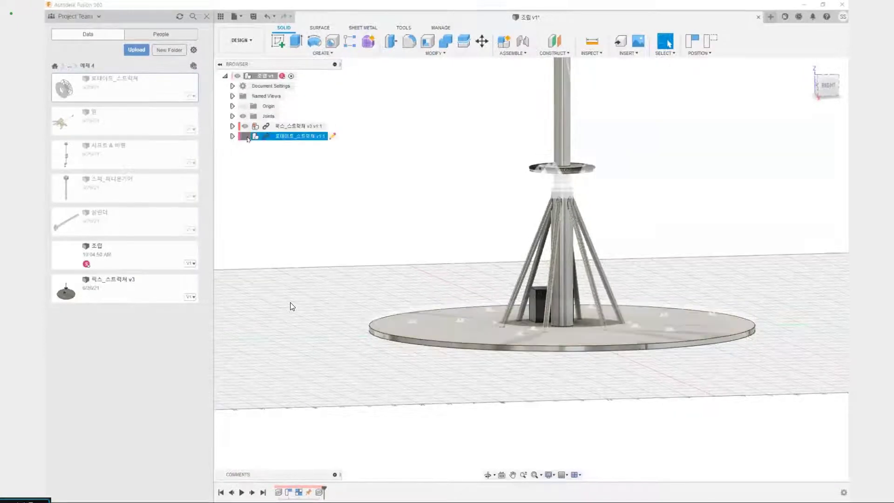
{"action": "middle_click_drag", "start_coordinate": [456, 242], "coordinate": [482, 257], "text": "shift"}
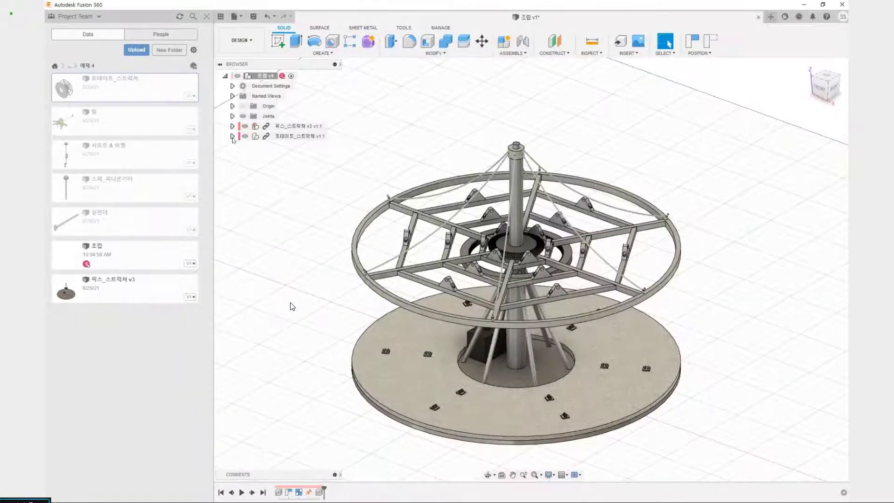
Expand the 로테이트_스트럭쳐 component and examine its rotating platform, rotating structure and ring gear parts
{"action": "left_click", "coordinate": [232, 136]}
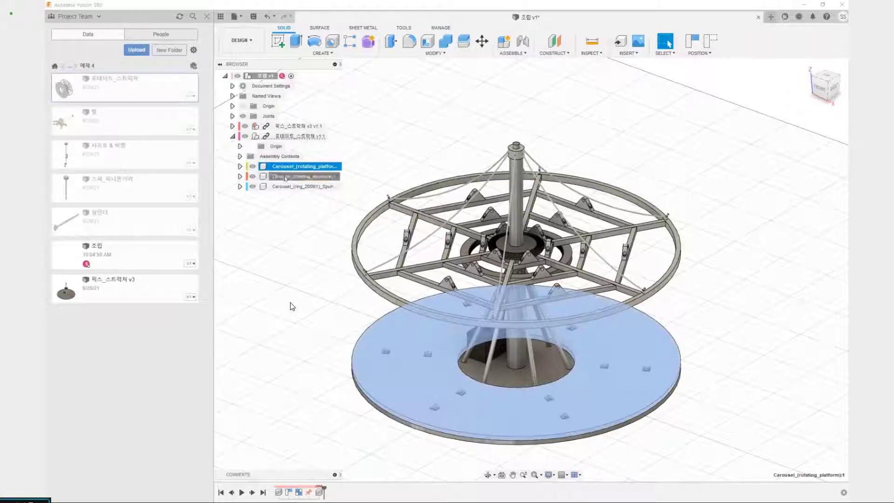
{"action": "left_click", "coordinate": [284, 176]}
{"action": "left_click_drag", "start_coordinate": [443, 262], "coordinate": [652, 113]}
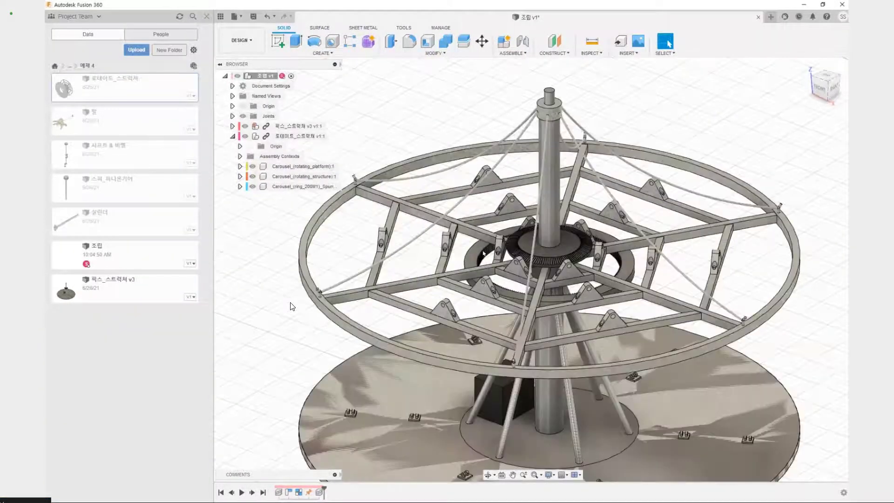
{"action": "left_click", "coordinate": [478, 252]}
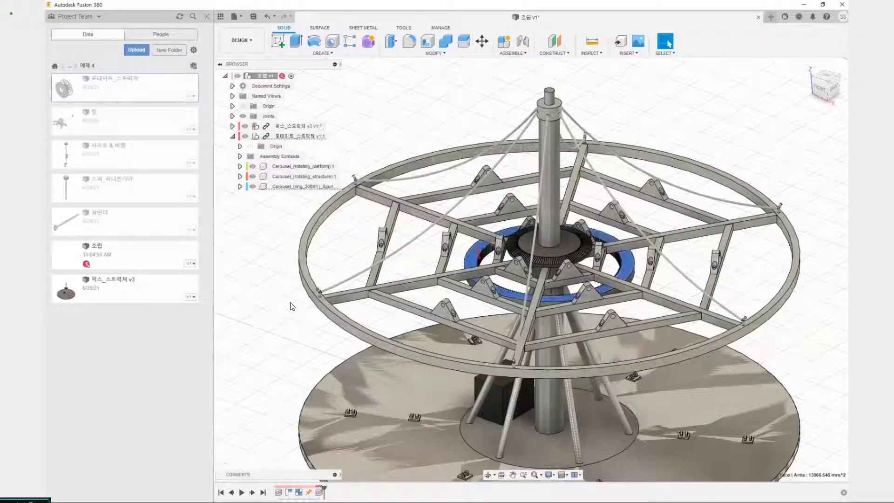
{"action": "mouse_move", "coordinate": [478, 247]}
{"action": "left_mouse_down"}
{"action": "mouse_move", "coordinate": [595, 323]}
{"action": "mouse_move", "coordinate": [584, 349]}
{"action": "left_mouse_up"}
{"action": "mouse_move", "coordinate": [371, 241]}
{"action": "left_mouse_down"}
{"action": "mouse_move", "coordinate": [390, 239]}
{"action": "mouse_move", "coordinate": [347, 277]}
{"action": "mouse_move", "coordinate": [359, 244]}
{"action": "left_mouse_up"}
{"action": "left_click_drag", "start_coordinate": [494, 284], "coordinate": [584, 302]}
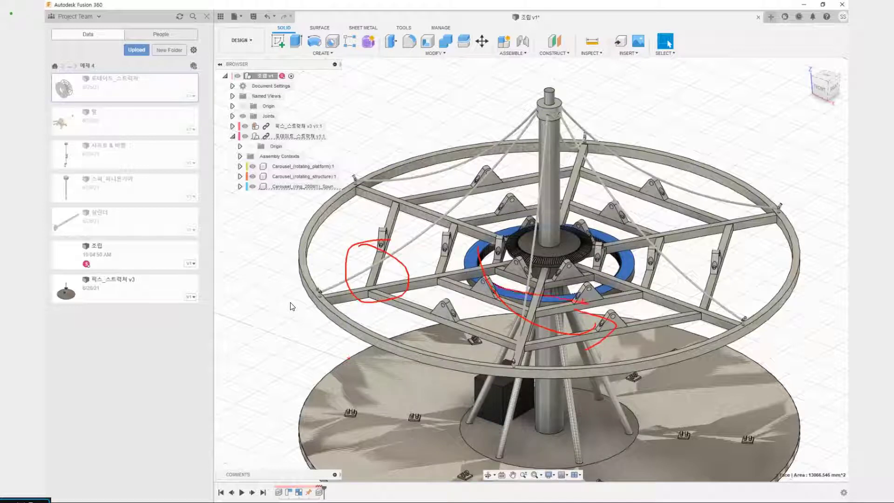
{"action": "left_click_drag", "start_coordinate": [479, 230], "coordinate": [474, 243]}
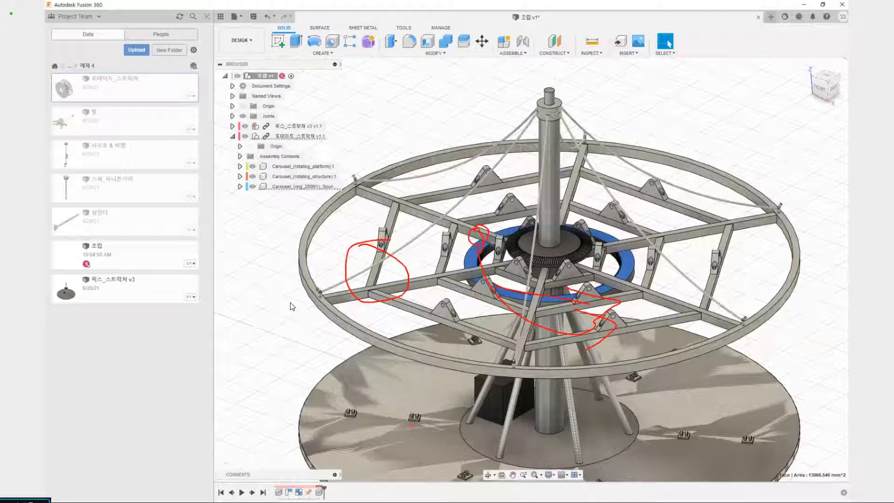
{"action": "left_click_drag", "start_coordinate": [397, 397], "coordinate": [407, 398]}
{"action": "left_click_drag", "start_coordinate": [410, 340], "coordinate": [549, 432]}
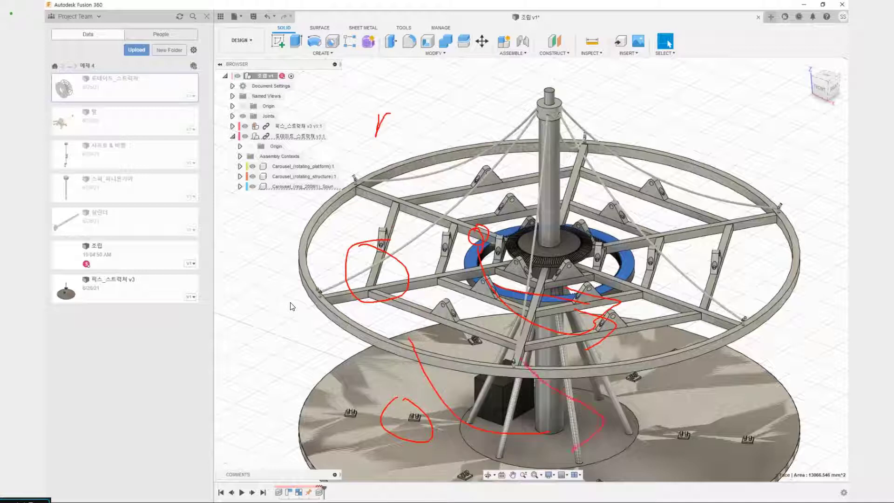
{"action": "key", "text": "Escape"}
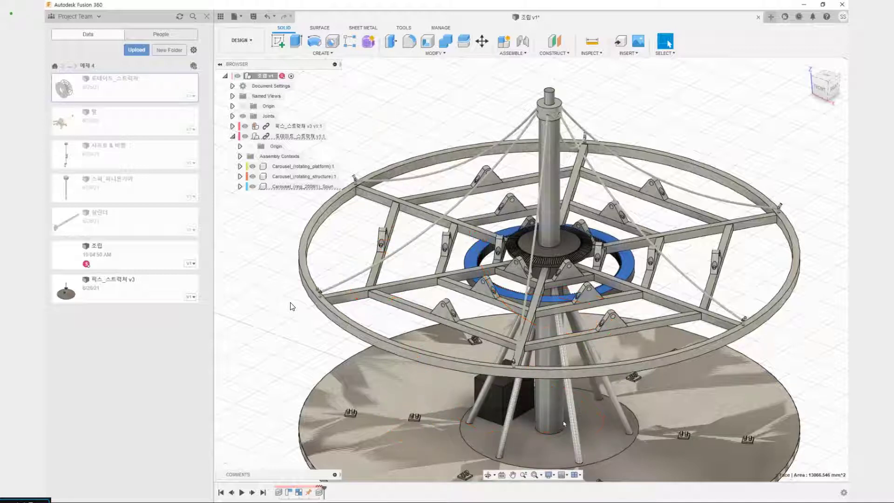
Create a rigid group from the 로테이트_스트럭쳐 component, including its child components
{"action": "left_click", "coordinate": [232, 137]}
{"action": "left_click", "coordinate": [307, 136]}
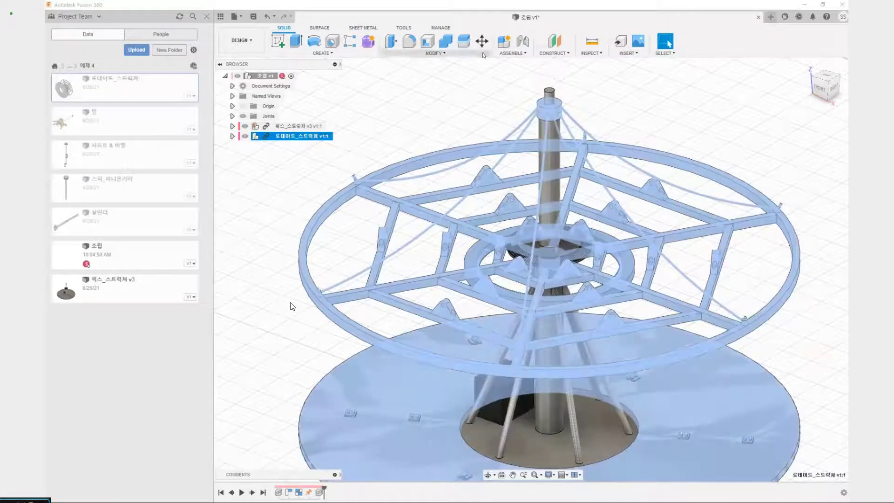
{"action": "left_click", "coordinate": [512, 52]}
{"action": "left_click", "coordinate": [517, 99]}
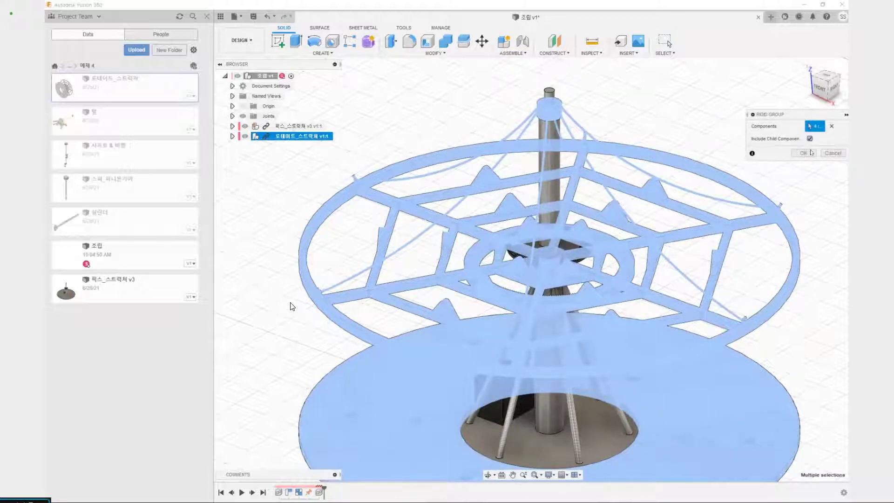
{"action": "left_click", "coordinate": [805, 154]}
Test-move the rotating platform to check that the rigid group moves together, and revert its position
{"action": "scroll", "coordinate": [591, 256], "scroll_direction": "down", "scroll_amount": 5}
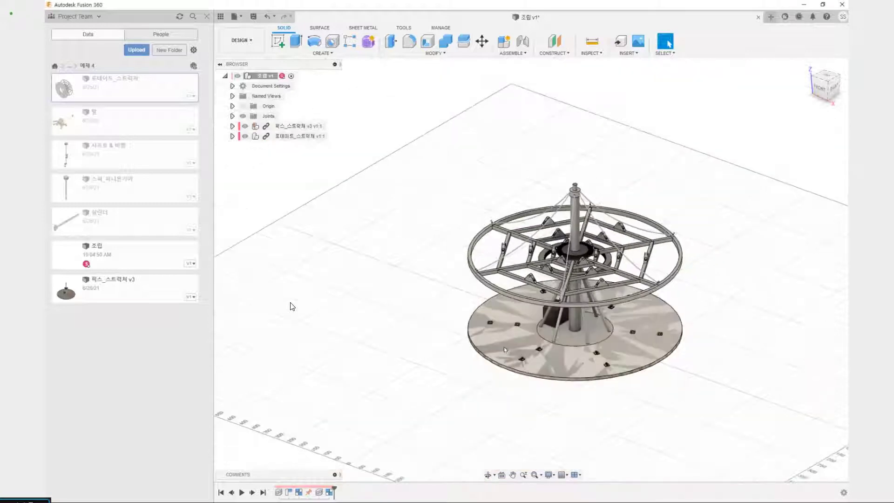
{"action": "scroll", "coordinate": [528, 296], "scroll_direction": "up", "scroll_amount": 3}
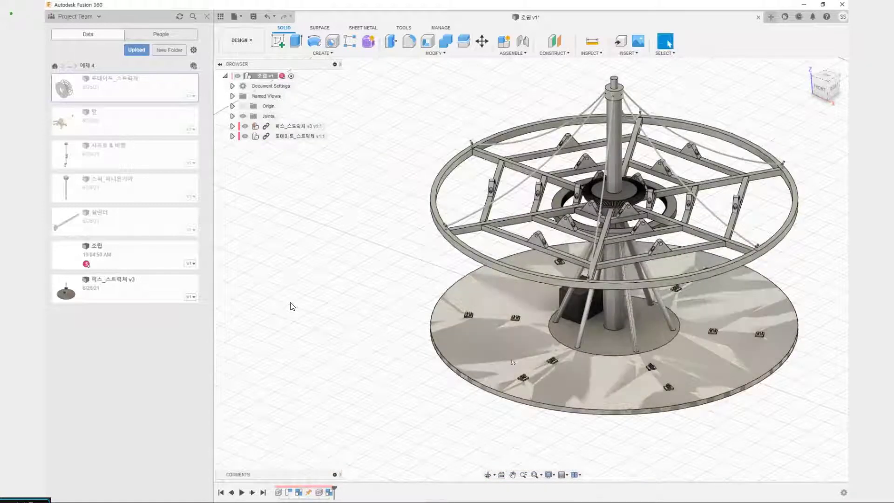
{"action": "left_click_drag", "start_coordinate": [507, 319], "coordinate": [510, 329]}
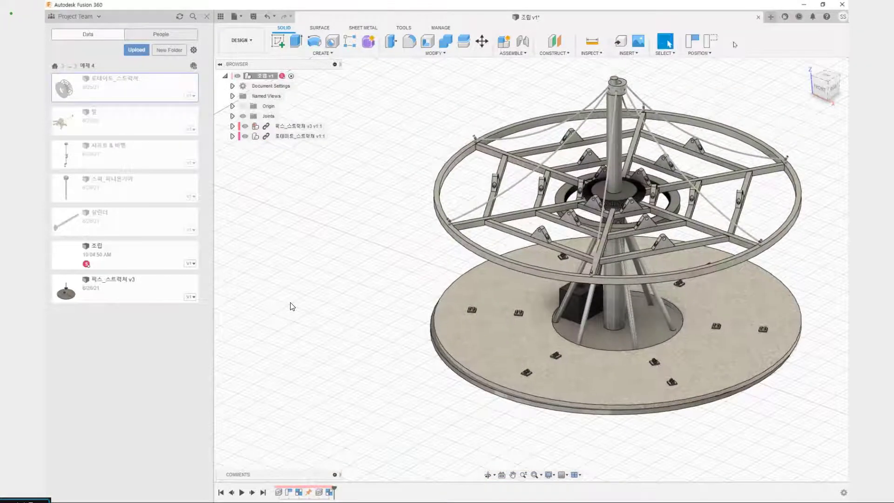
{"action": "left_click", "coordinate": [707, 42]}
Move the 로테이트_스트럭쳐 component straight up by 10 mm relative to the fixed structure
{"action": "scroll", "coordinate": [591, 270], "scroll_direction": "up", "scroll_amount": 3}
{"action": "middle_click_drag", "start_coordinate": [512, 396], "coordinate": [456, 352], "text": "shift"}
{"action": "scroll", "coordinate": [456, 352], "scroll_direction": "down", "scroll_amount": 3}
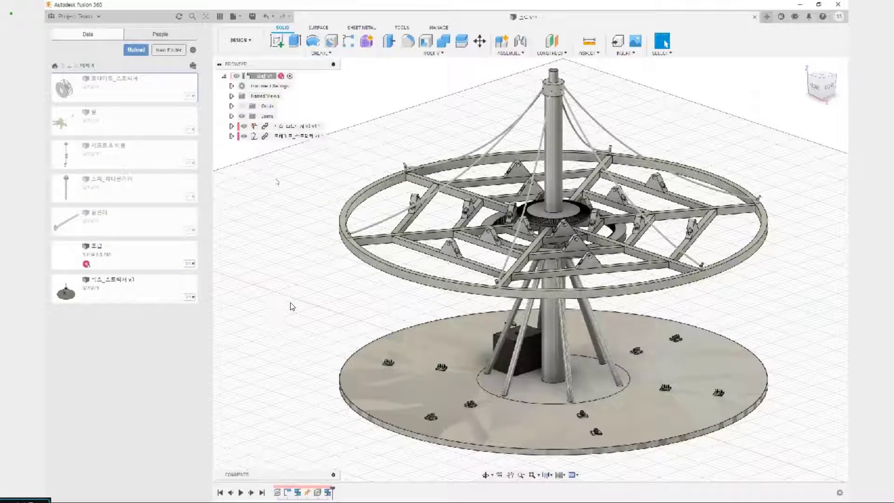
{"action": "left_click", "coordinate": [305, 135]}
{"action": "key", "text": "m"}
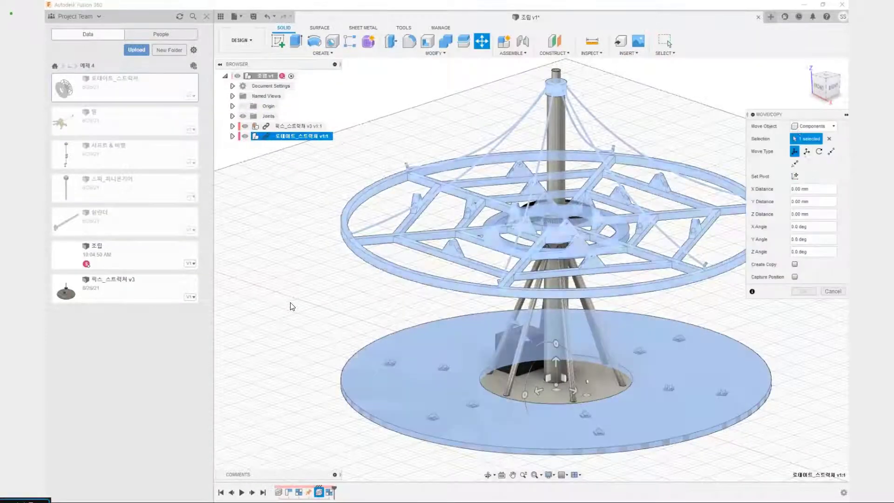
{"action": "type", "text": "10"}
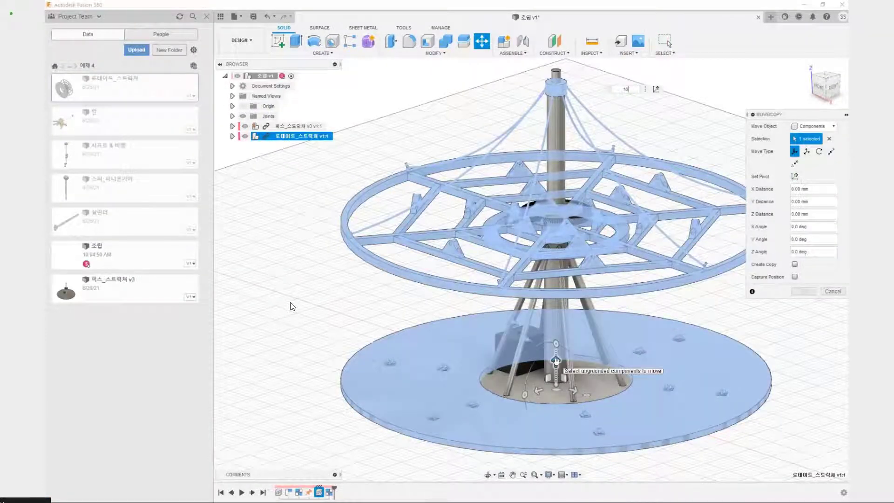
{"action": "key", "text": "Return"}
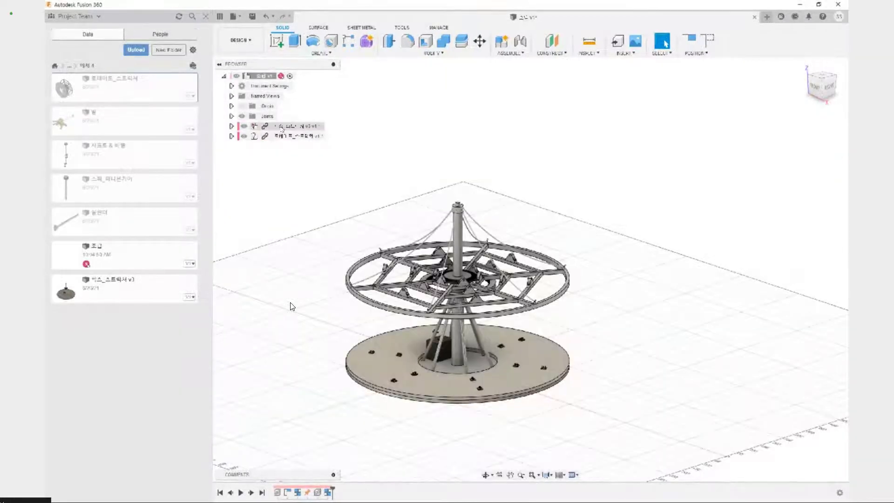
Expand the assembly's joints and check which parts RigidGroup2 holds together
{"action": "left_click", "coordinate": [231, 116]}
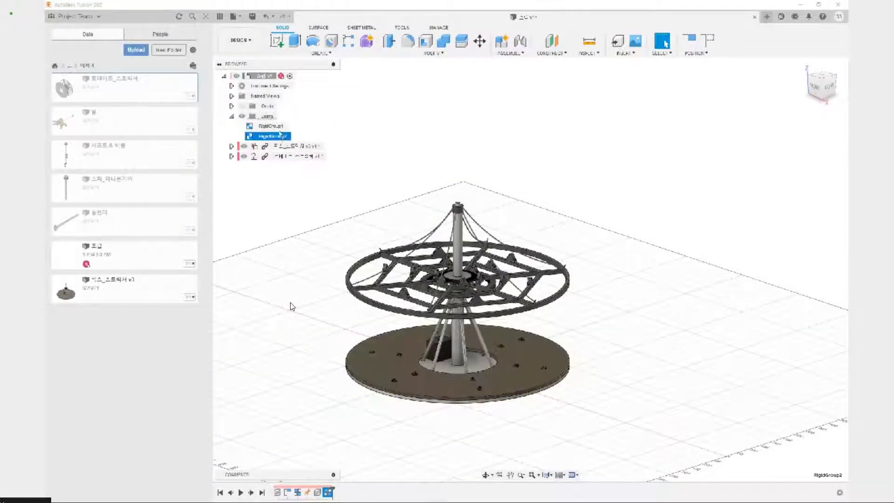
{"action": "middle_click_drag", "start_coordinate": [627, 230], "coordinate": [682, 216]}
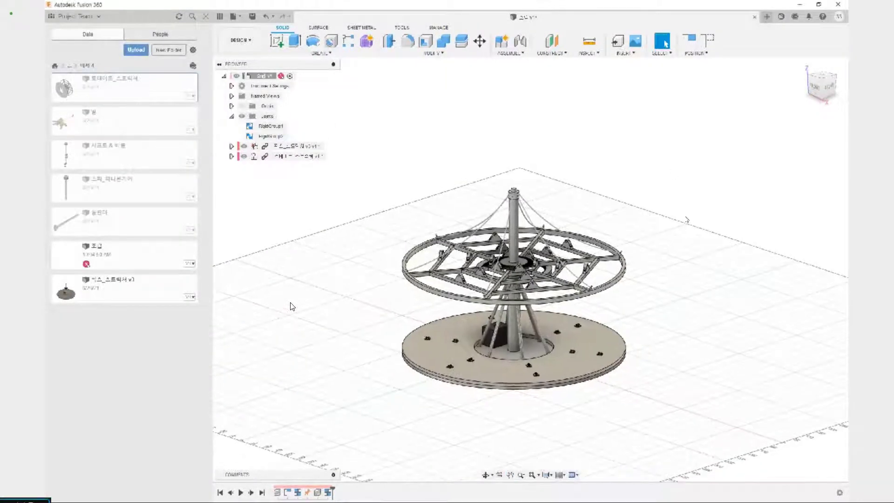
{"action": "scroll", "coordinate": [490, 409], "scroll_direction": "up", "scroll_amount": 4}
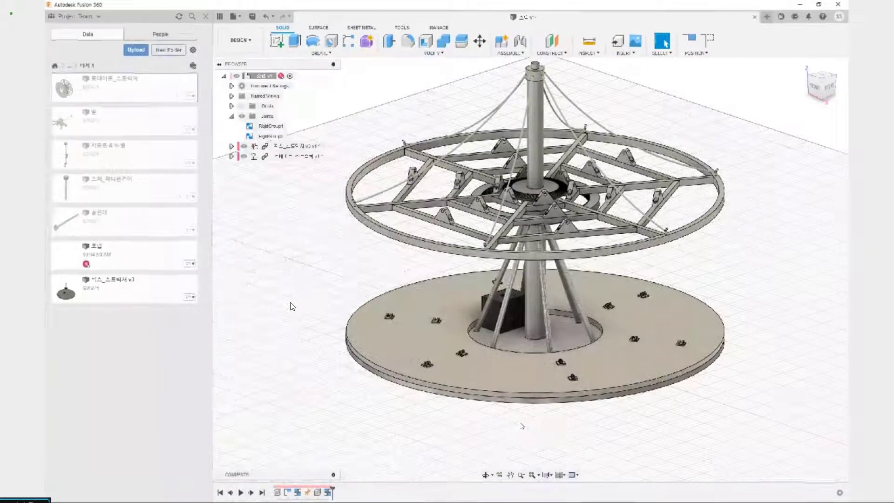
{"action": "left_click_drag", "start_coordinate": [521, 414], "coordinate": [536, 255]}
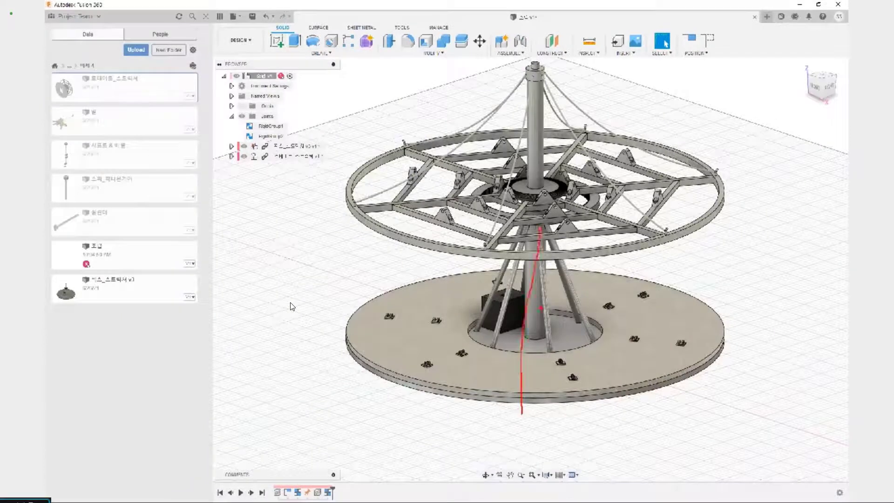
{"action": "mouse_move", "coordinate": [300, 222]}
{"action": "left_mouse_down"}
{"action": "mouse_move", "coordinate": [307, 261]}
{"action": "mouse_move", "coordinate": [303, 215]}
{"action": "left_mouse_up"}
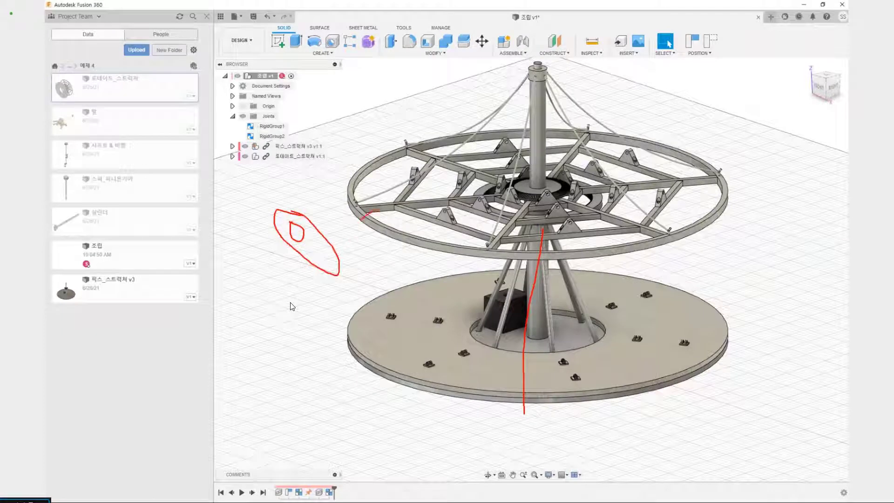
{"action": "left_click_drag", "start_coordinate": [375, 211], "coordinate": [388, 231]}
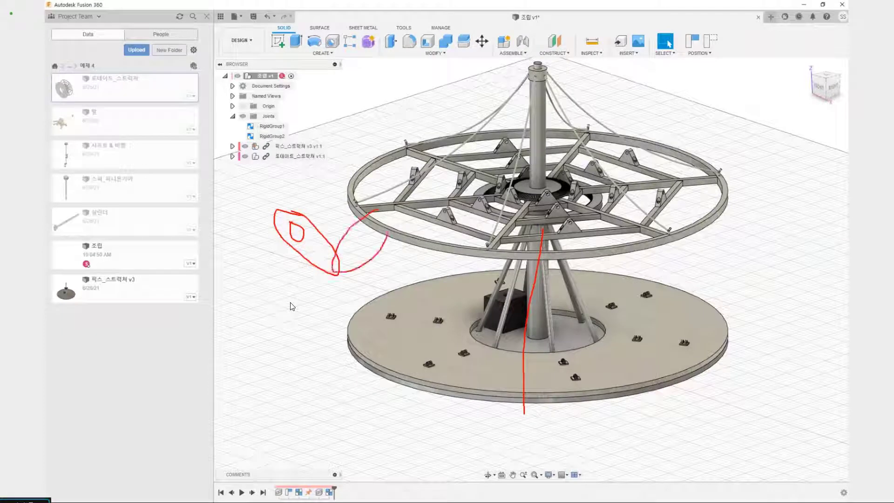
{"action": "left_click_drag", "start_coordinate": [283, 187], "coordinate": [300, 201]}
{"action": "left_click_drag", "start_coordinate": [365, 192], "coordinate": [381, 202]}
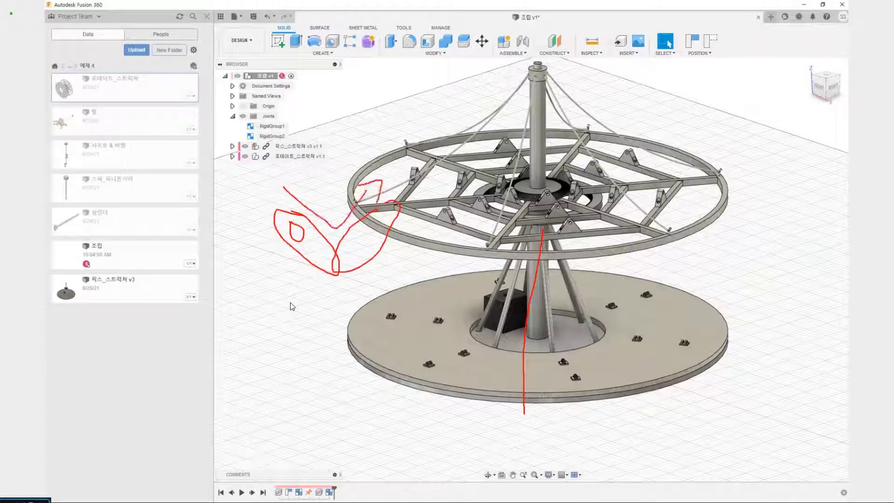
{"action": "key", "text": "Escape"}
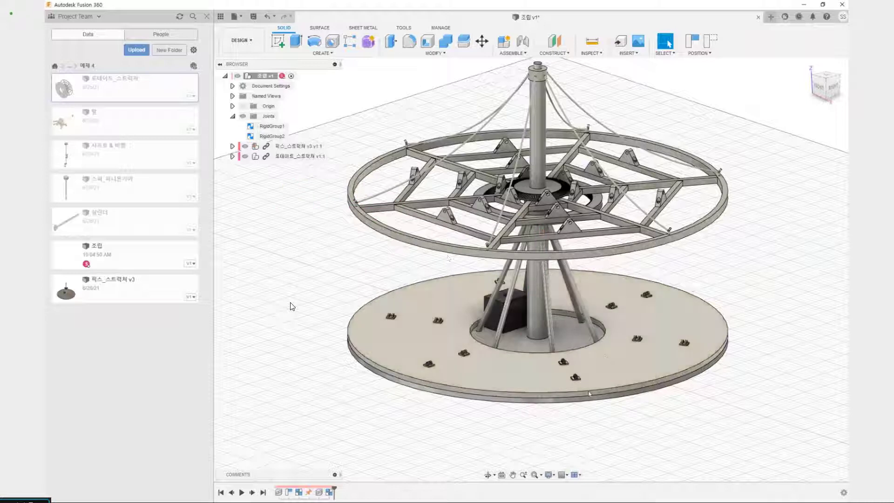
{"action": "key", "text": "ctrl+2"}
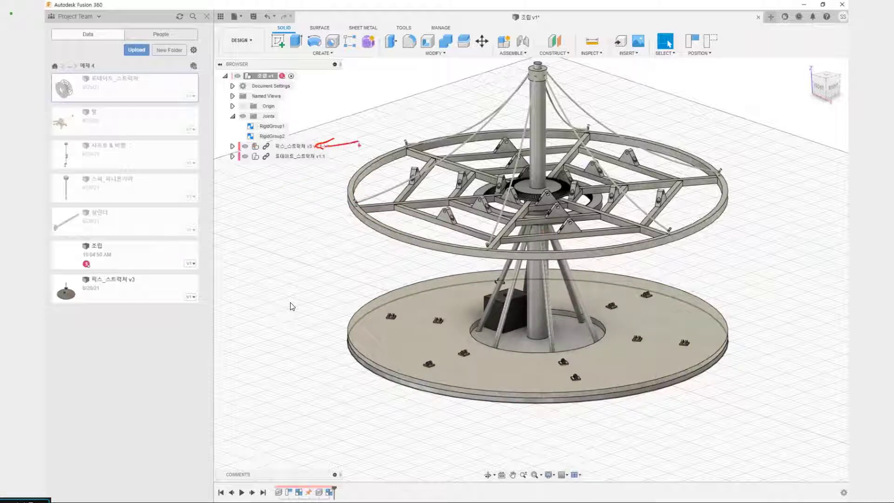
{"action": "mouse_move", "coordinate": [496, 427]}
{"action": "left_mouse_down"}
{"action": "mouse_move", "coordinate": [497, 300]}
{"action": "mouse_move", "coordinate": [512, 221]}
{"action": "left_mouse_up"}
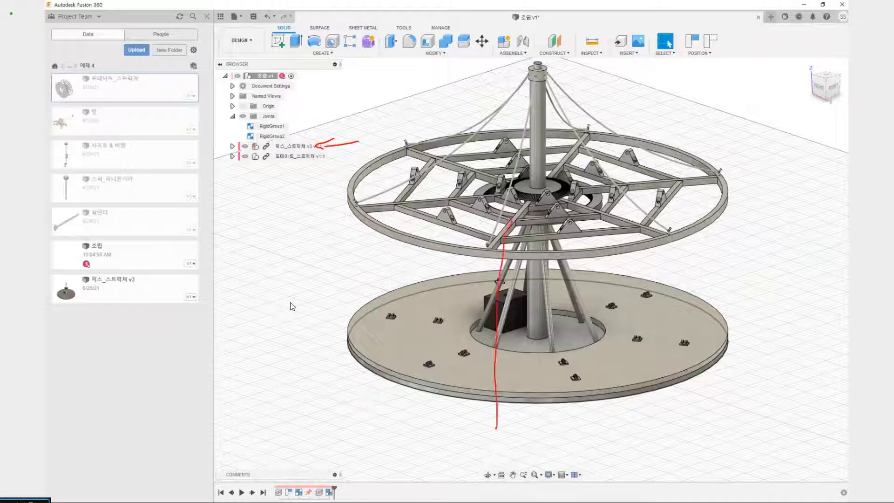
{"action": "key", "text": "Escape"}
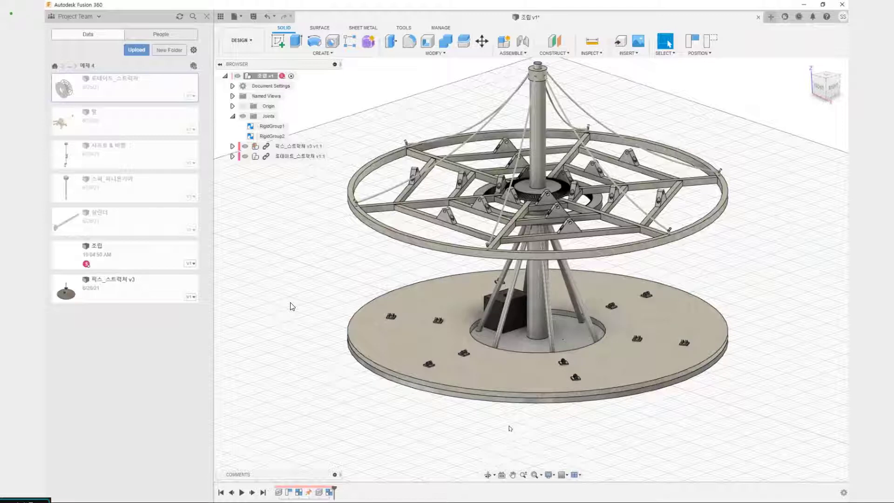
Start an as-built joint between the 픽스_스트럭쳐 and 로테이트_스트럭쳐 components and set its joint type to Revolute
{"action": "key", "text": "shift+j"}
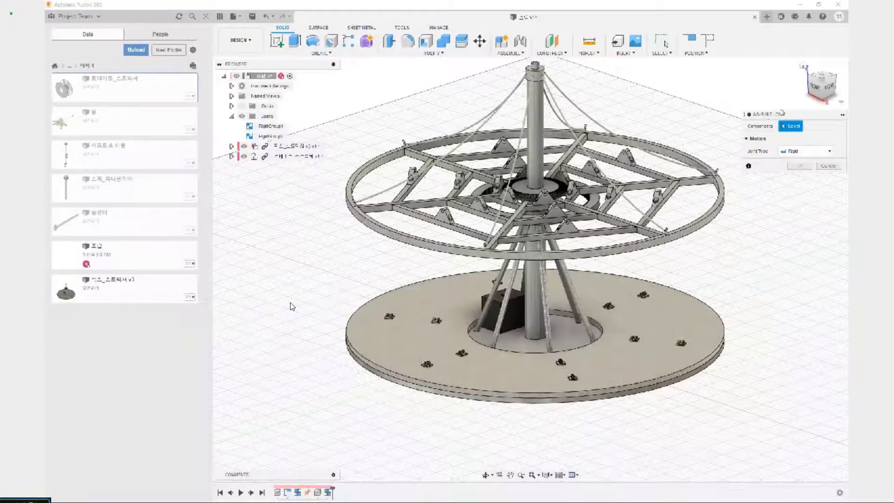
{"action": "left_click_drag", "start_coordinate": [780, 116], "coordinate": [765, 111]}
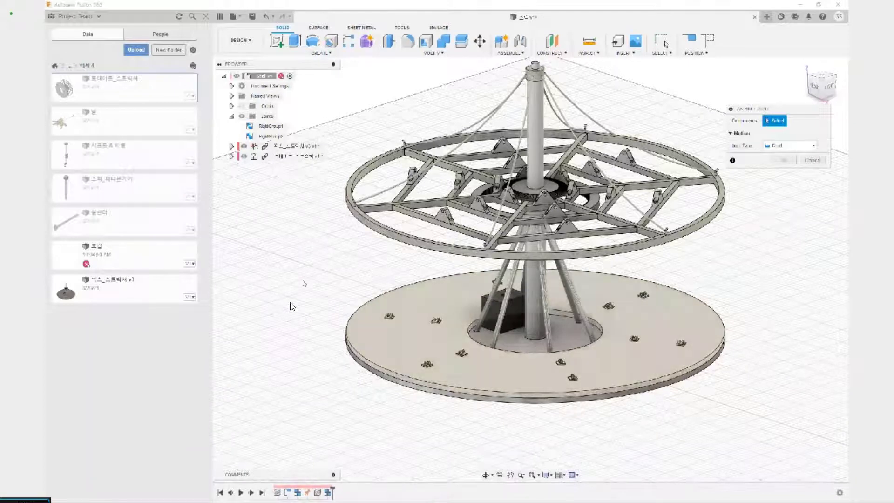
{"action": "left_click", "coordinate": [284, 147]}
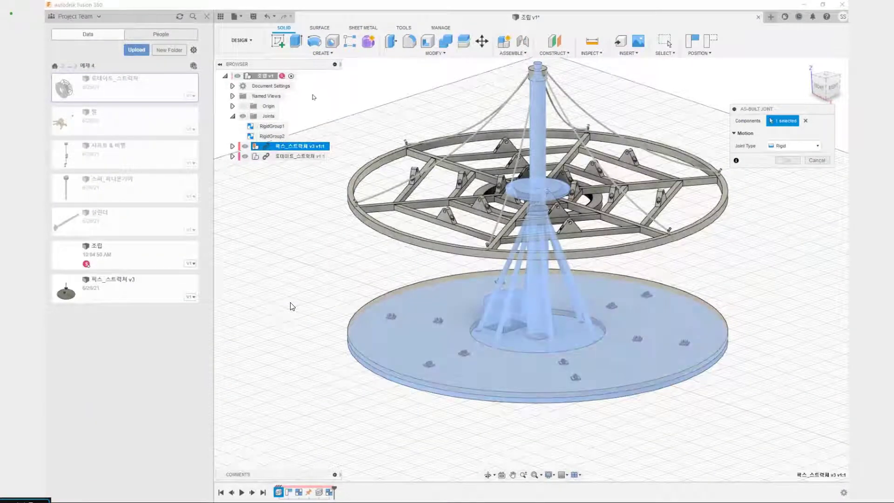
{"action": "left_click", "coordinate": [292, 157]}
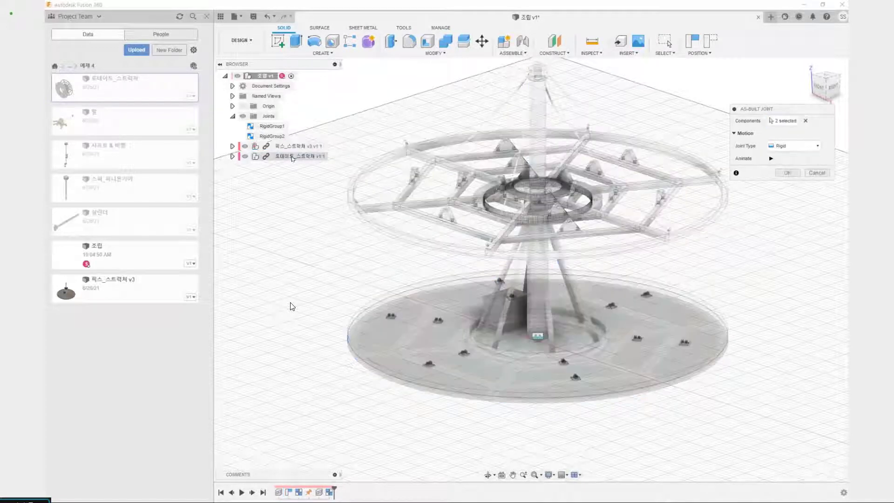
{"action": "left_click", "coordinate": [791, 146]}
{"action": "left_click", "coordinate": [787, 168]}
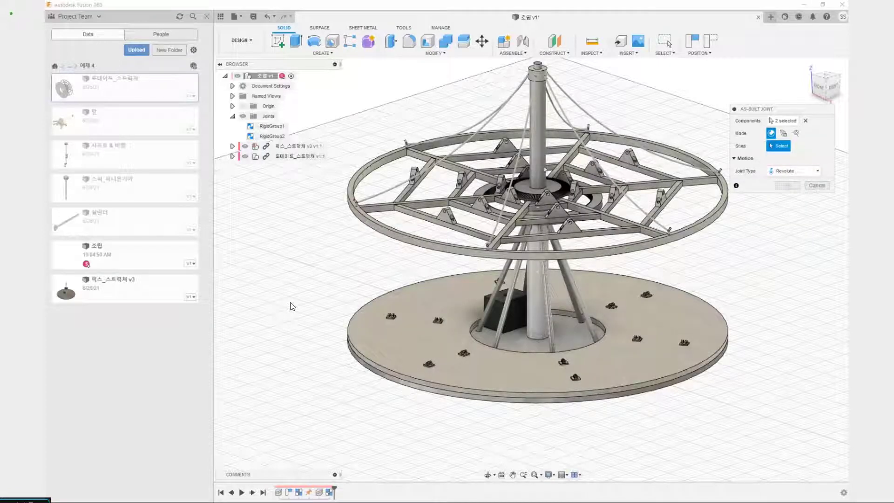
Snap the revolute joint's origin to the center of the central column's base, rotating about the Z axis, and create the joint
{"action": "scroll", "coordinate": [539, 334], "scroll_direction": "up", "scroll_amount": 2}
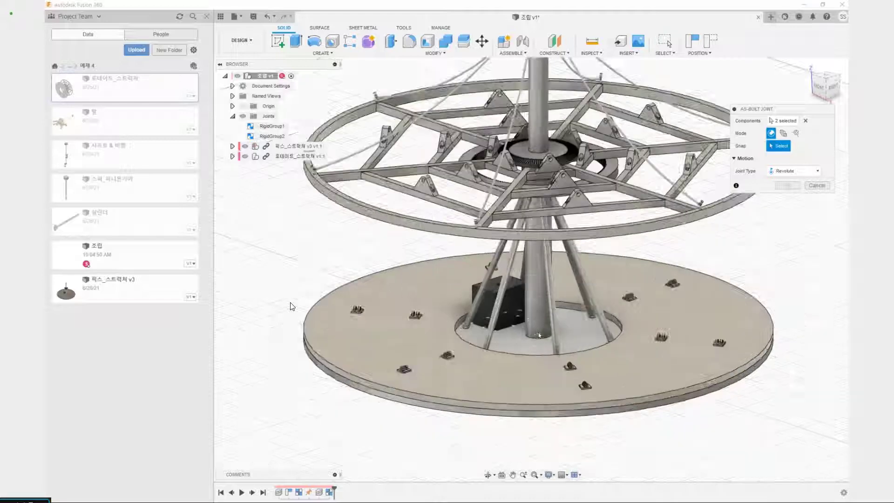
{"action": "scroll", "coordinate": [538, 334], "scroll_direction": "up", "scroll_amount": 2}
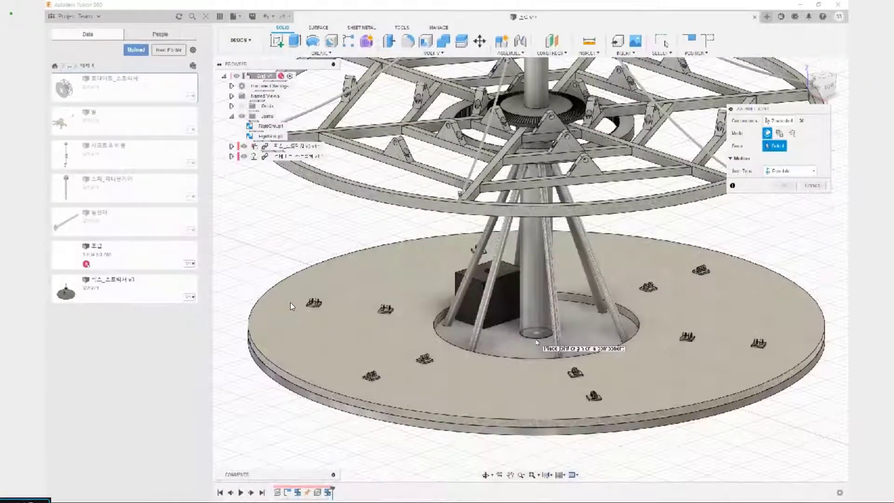
{"action": "left_click", "coordinate": [536, 342]}
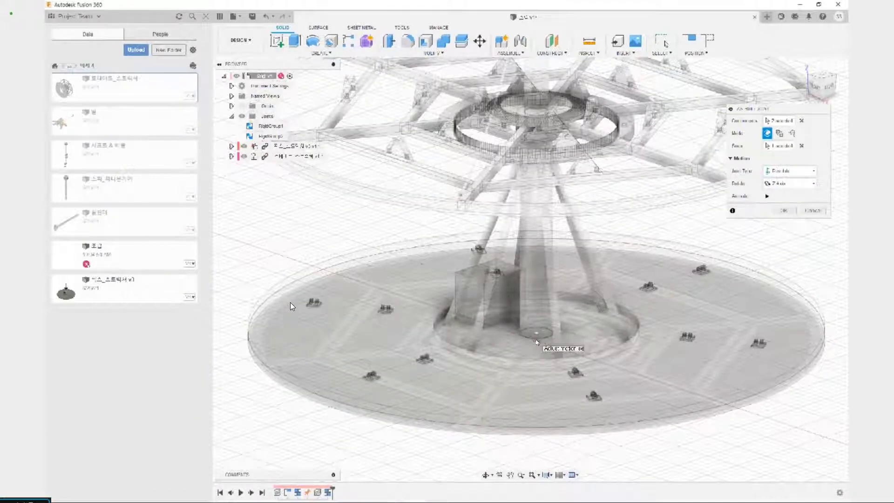
{"action": "scroll", "coordinate": [548, 240], "scroll_direction": "down", "scroll_amount": 3}
{"action": "middle_click_drag", "start_coordinate": [548, 240], "coordinate": [501, 234]}
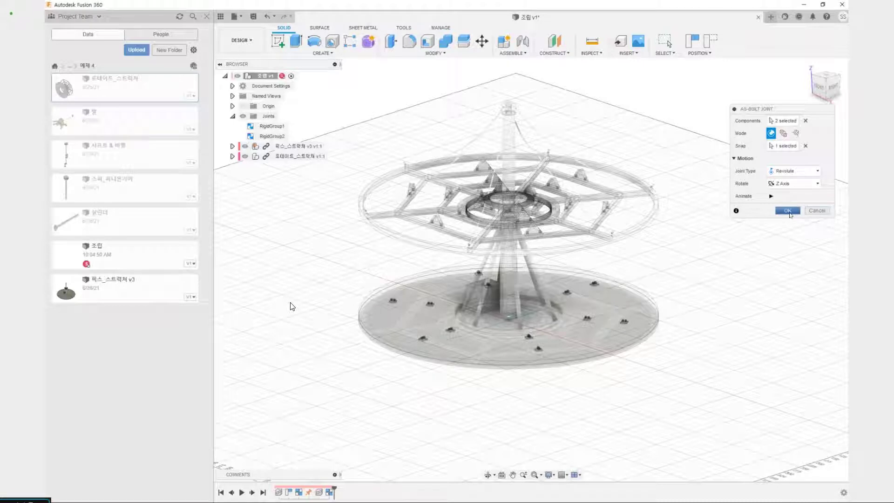
{"action": "left_click", "coordinate": [787, 211]}
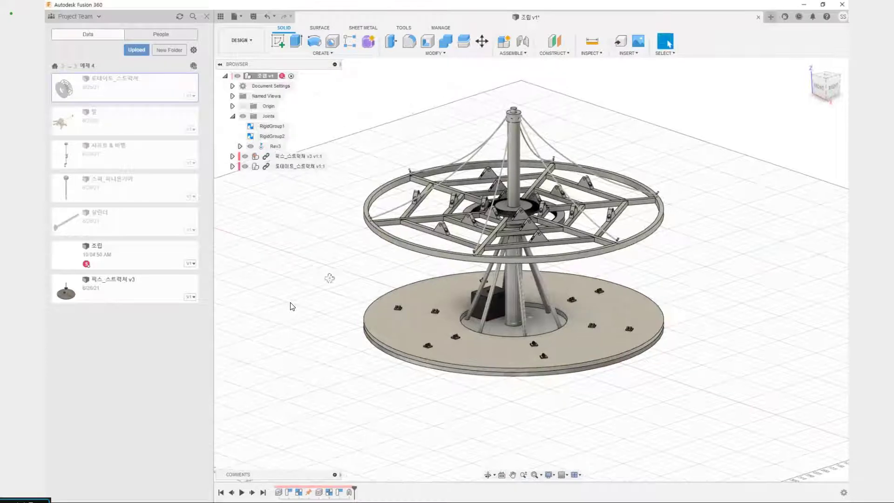
{"action": "middle_click_drag", "start_coordinate": [330, 278], "coordinate": [323, 275], "text": "shift"}
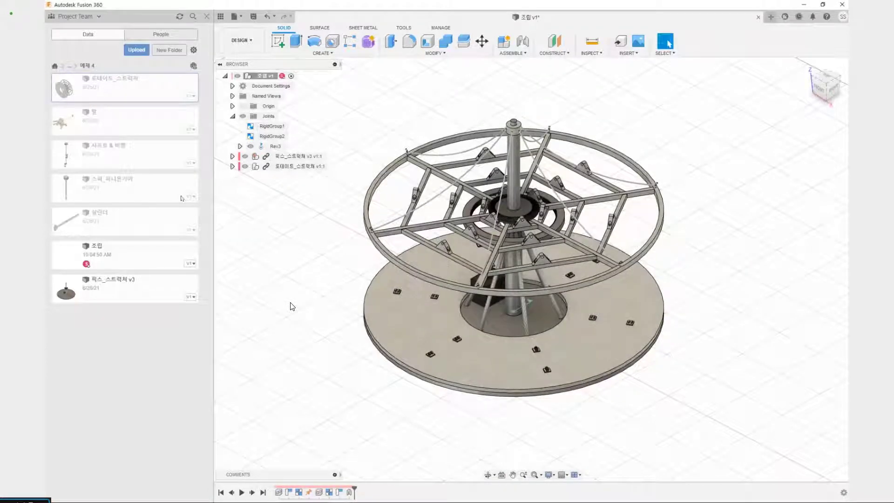
{"action": "middle_click_drag", "start_coordinate": [339, 228], "coordinate": [419, 212], "text": "shift"}
{"action": "scroll", "coordinate": [523, 298], "scroll_direction": "up", "scroll_amount": 4}
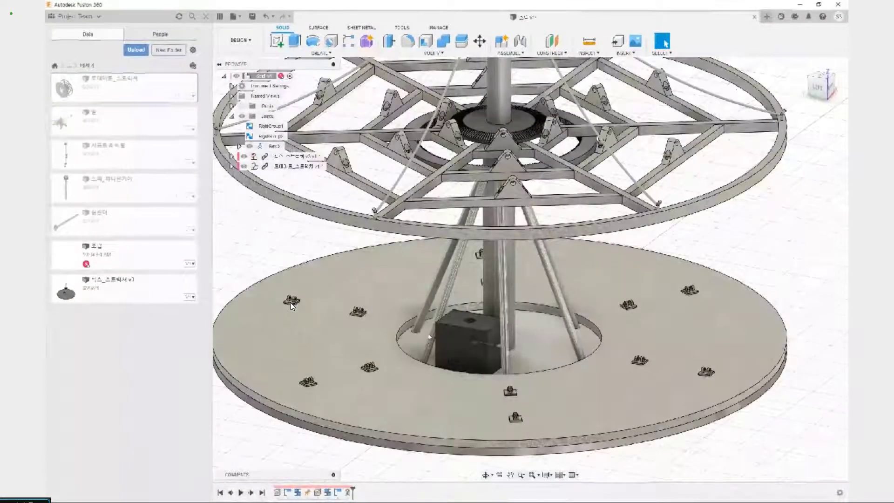
{"action": "mouse_move", "coordinate": [479, 315]}
{"action": "left_mouse_down"}
{"action": "mouse_move", "coordinate": [436, 320]}
{"action": "mouse_move", "coordinate": [488, 373]}
{"action": "left_mouse_up"}
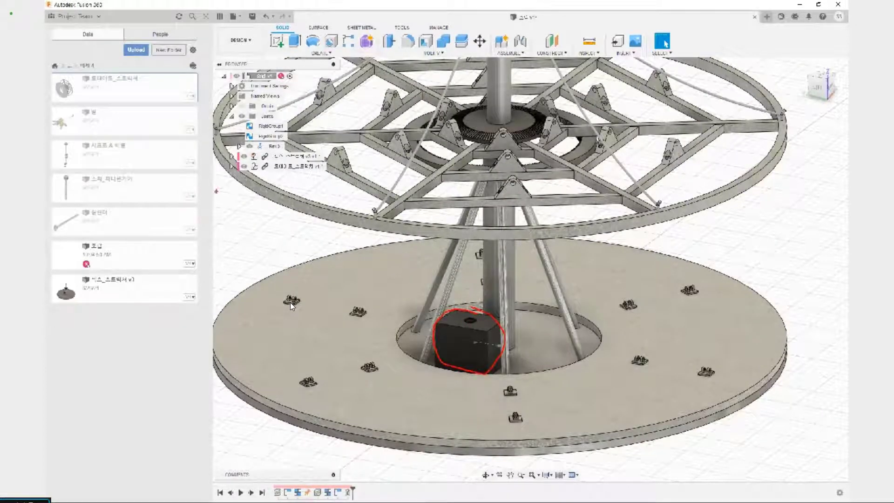
{"action": "left_click_drag", "start_coordinate": [222, 202], "coordinate": [454, 309]}
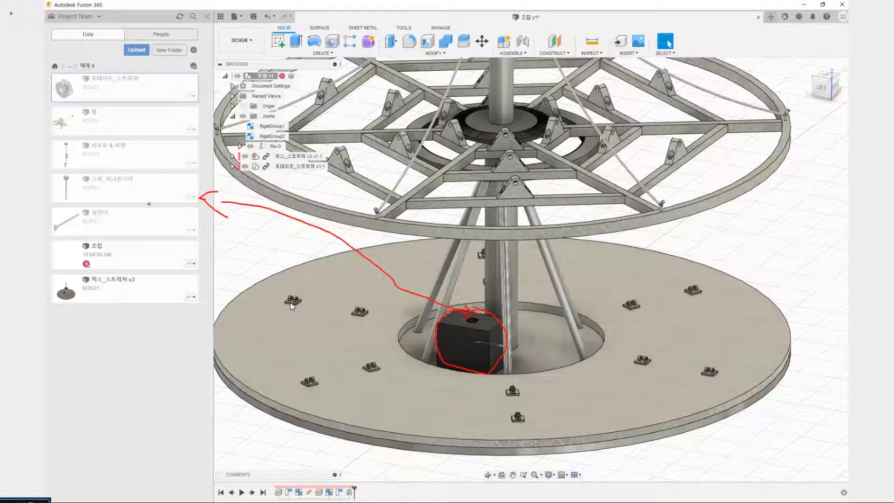
Insert the 스퍼_피니온기어 design and place it beside the carousel, about -468 mm in Y and 349 mm in Z
{"action": "right_click", "coordinate": [142, 198]}
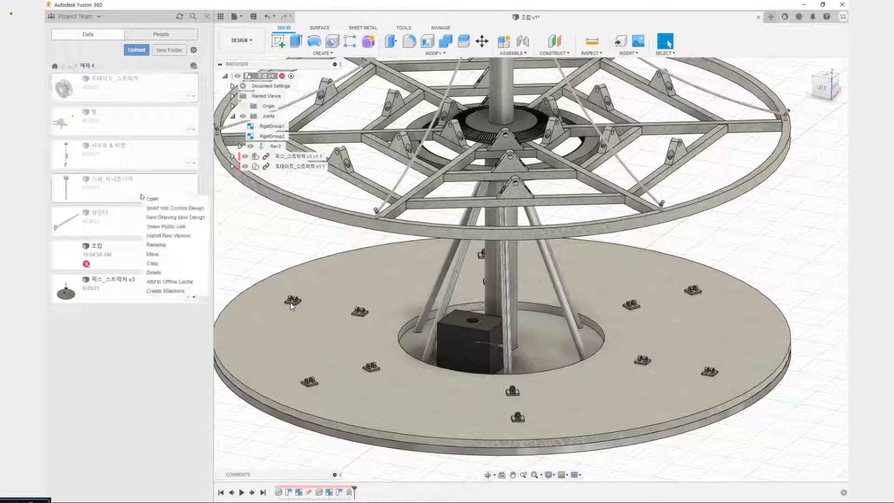
{"action": "left_click", "coordinate": [173, 209]}
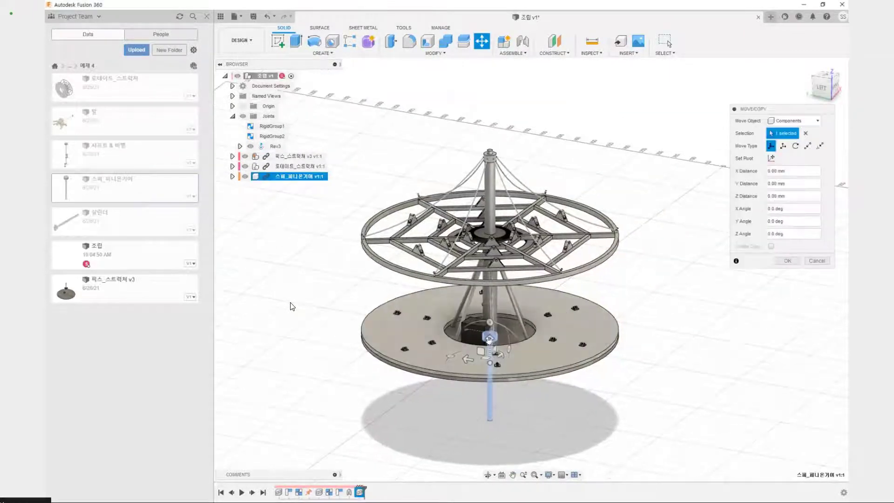
{"action": "left_click_drag", "start_coordinate": [479, 351], "coordinate": [632, 258]}
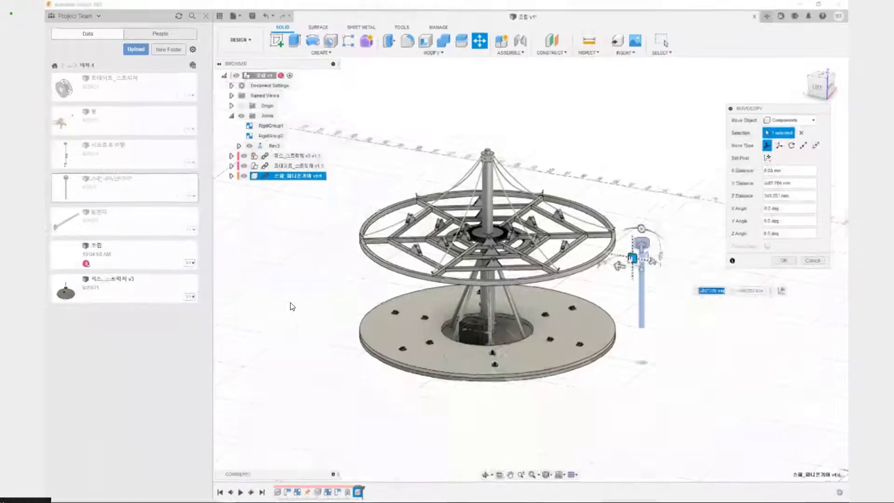
{"action": "middle_click_drag", "start_coordinate": [660, 333], "coordinate": [578, 359]}
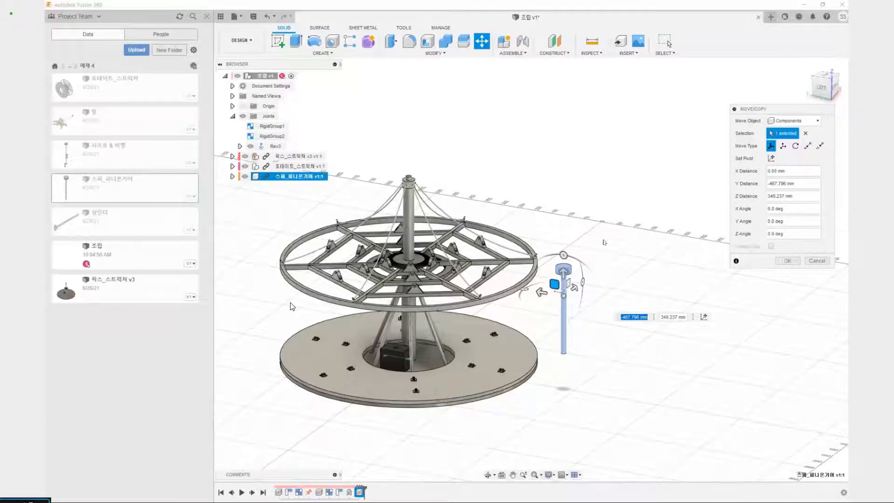
Move the 스퍼_피니온기어 component point to point, from its shaft's bottom face center to the shaft center on top of the motor box
{"action": "left_click", "coordinate": [808, 146]}
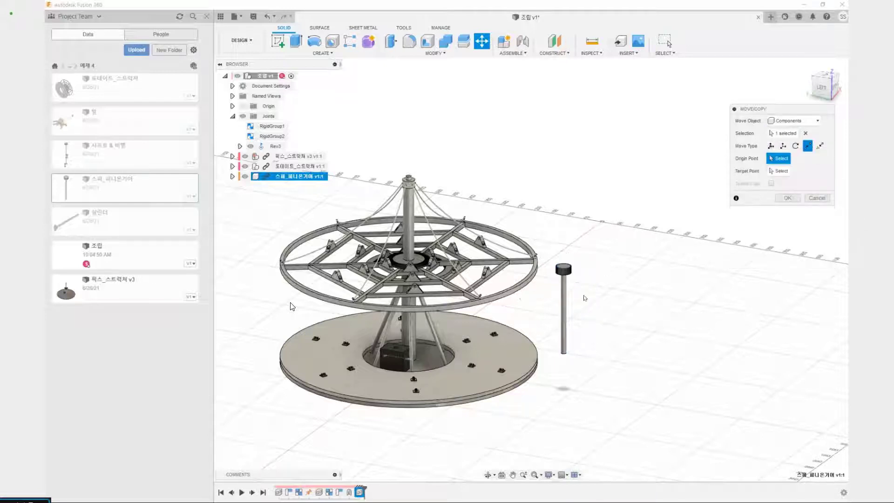
{"action": "scroll", "coordinate": [553, 345], "scroll_direction": "up", "scroll_amount": 7}
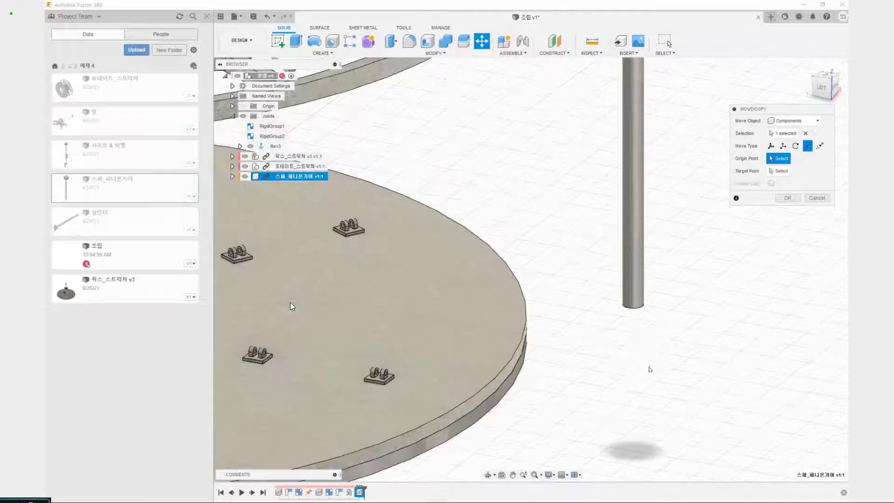
{"action": "middle_click_drag", "start_coordinate": [648, 365], "coordinate": [518, 367], "text": "shift"}
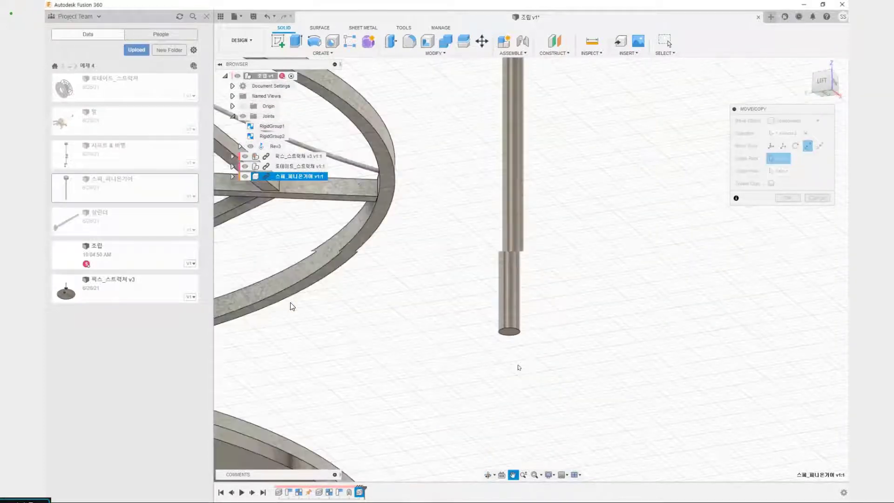
{"action": "scroll", "coordinate": [504, 341], "scroll_direction": "up", "scroll_amount": 3}
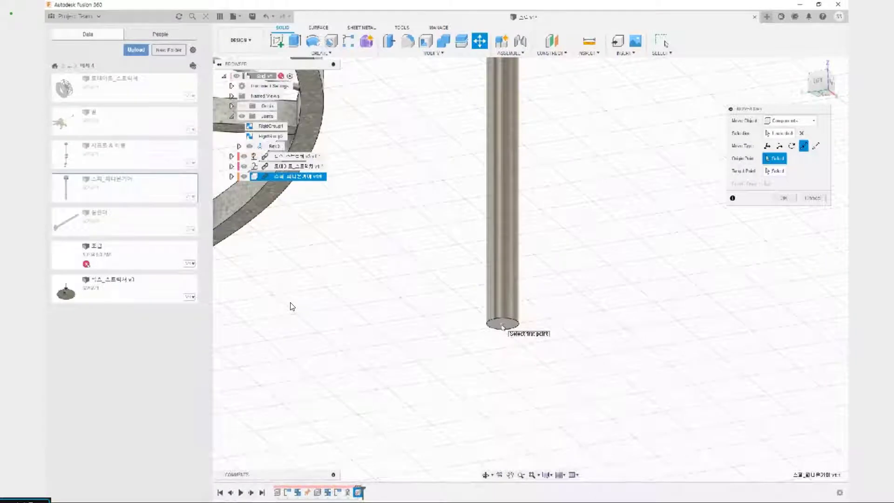
{"action": "left_click", "coordinate": [502, 324]}
{"action": "scroll", "coordinate": [291, 306], "scroll_direction": "down", "scroll_amount": 5}
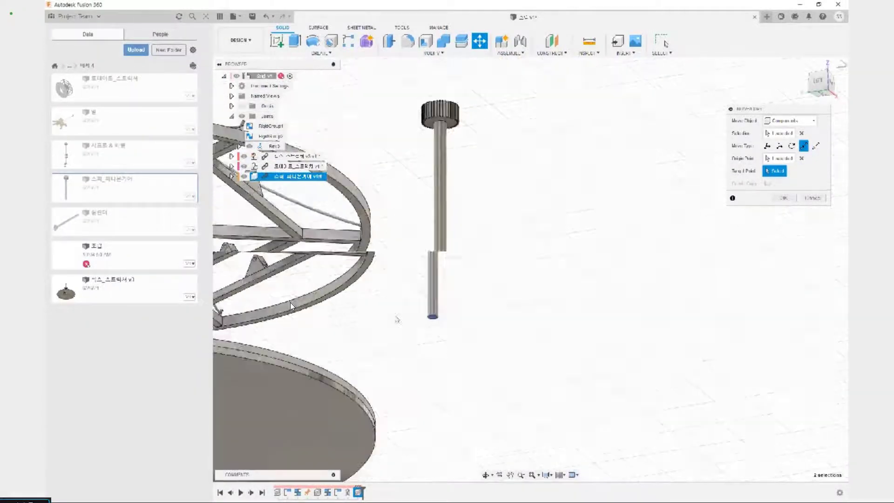
{"action": "mouse_move", "coordinate": [292, 306]}
{"action": "middle_mouse_down"}
{"action": "mouse_move", "coordinate": [429, 342]}
{"action": "mouse_move", "coordinate": [426, 377]}
{"action": "mouse_move", "coordinate": [449, 425]}
{"action": "middle_mouse_up"}
{"action": "scroll", "coordinate": [427, 400], "scroll_direction": "up", "scroll_amount": 5}
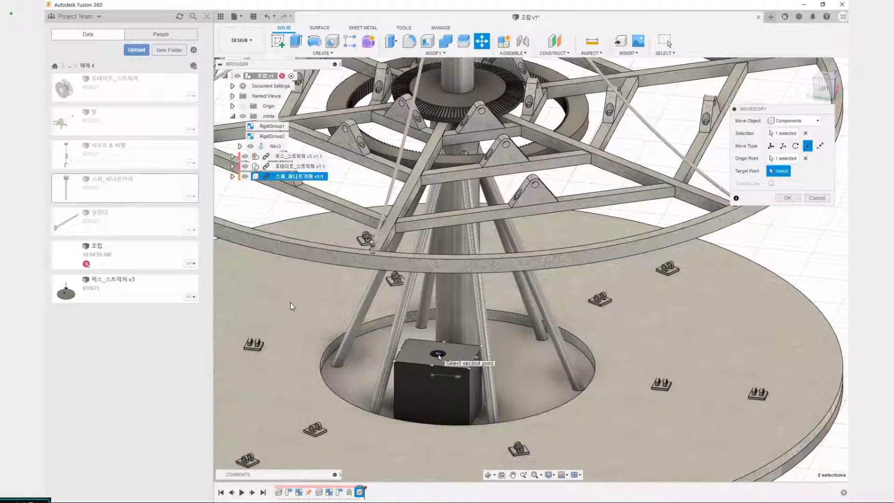
{"action": "left_click", "coordinate": [438, 354]}
{"action": "scroll", "coordinate": [440, 355], "scroll_direction": "down", "scroll_amount": 5}
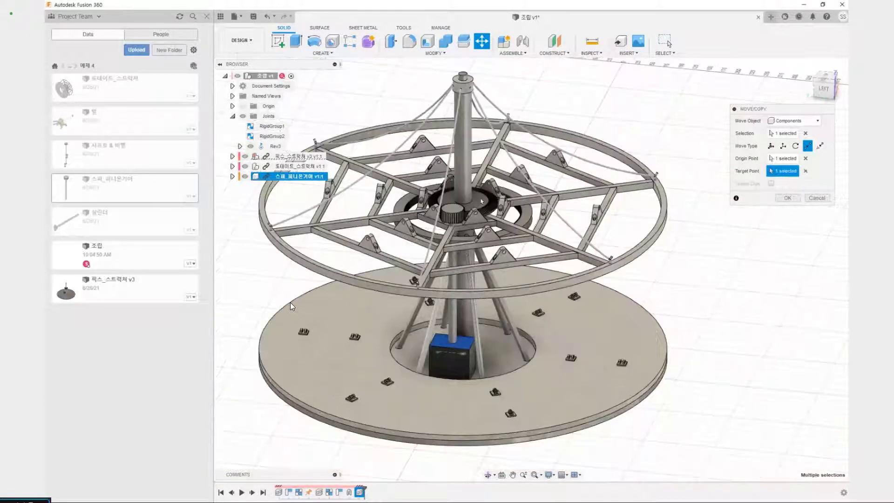
{"action": "scroll", "coordinate": [290, 306], "scroll_direction": "up", "scroll_amount": 8}
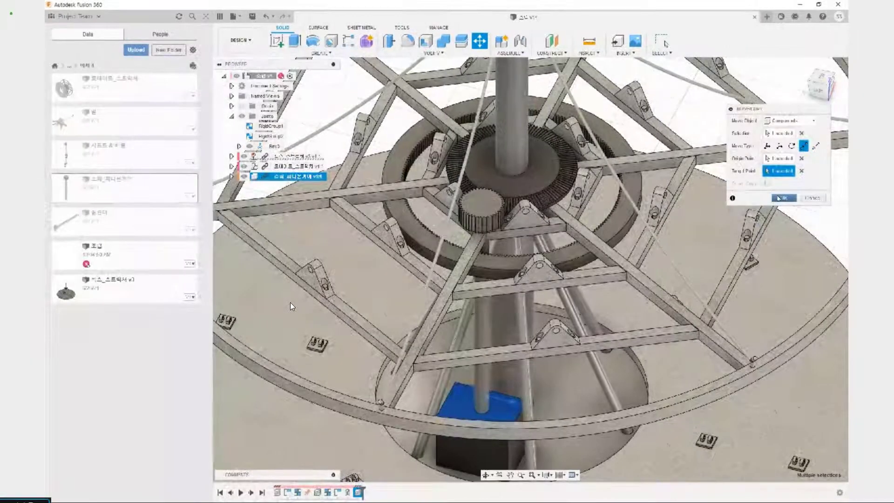
{"action": "left_click", "coordinate": [779, 198]}
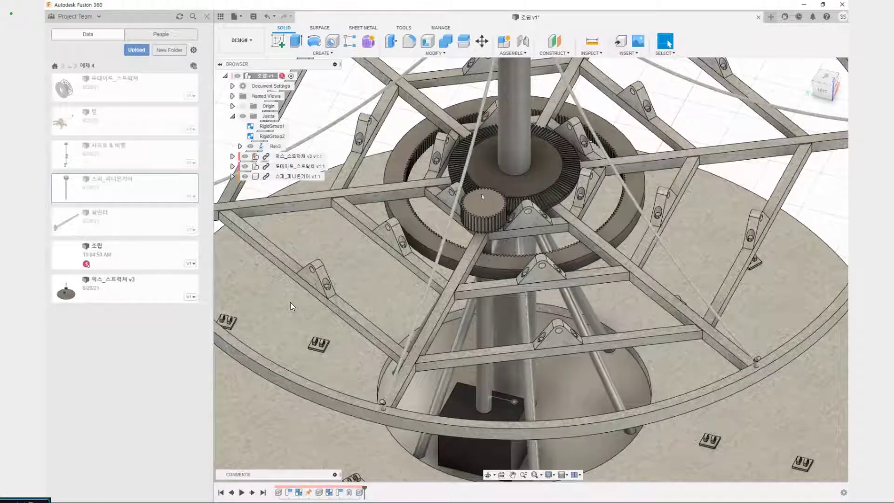
Measure the distance between the top face of the spur pinion and the top face of the internal ring gear
{"action": "left_click", "coordinate": [594, 41]}
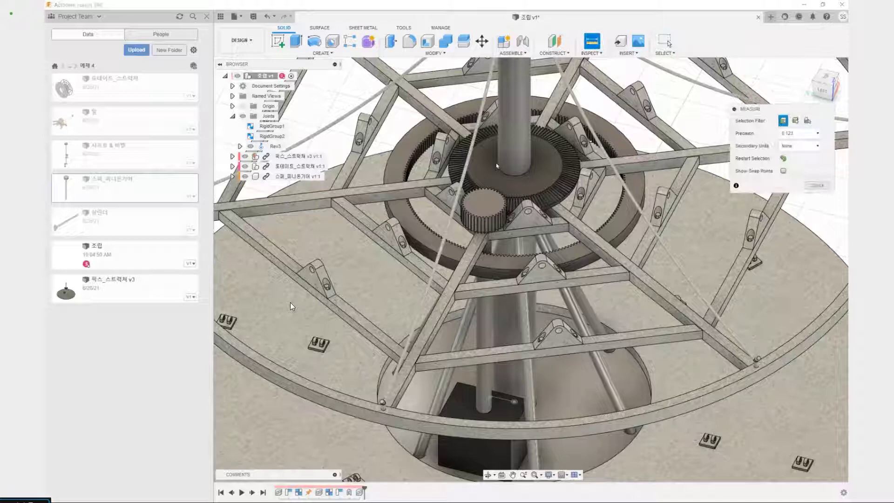
{"action": "left_click", "coordinate": [484, 206]}
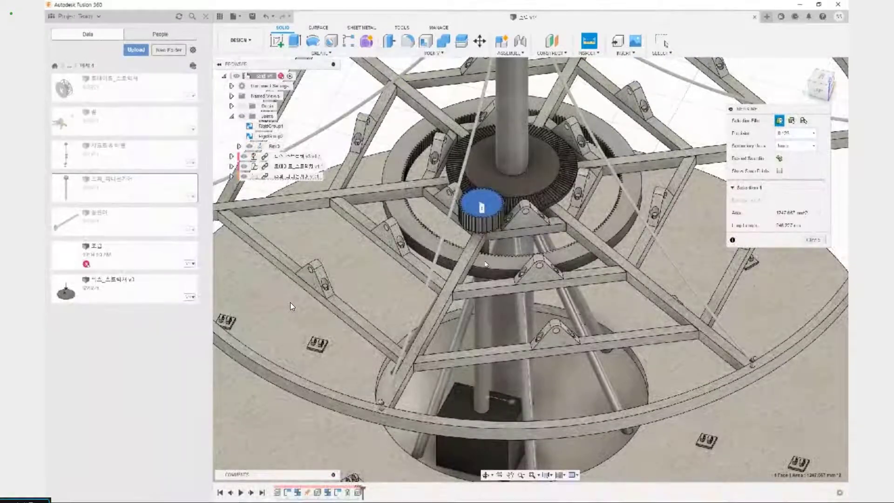
{"action": "left_click", "coordinate": [487, 266]}
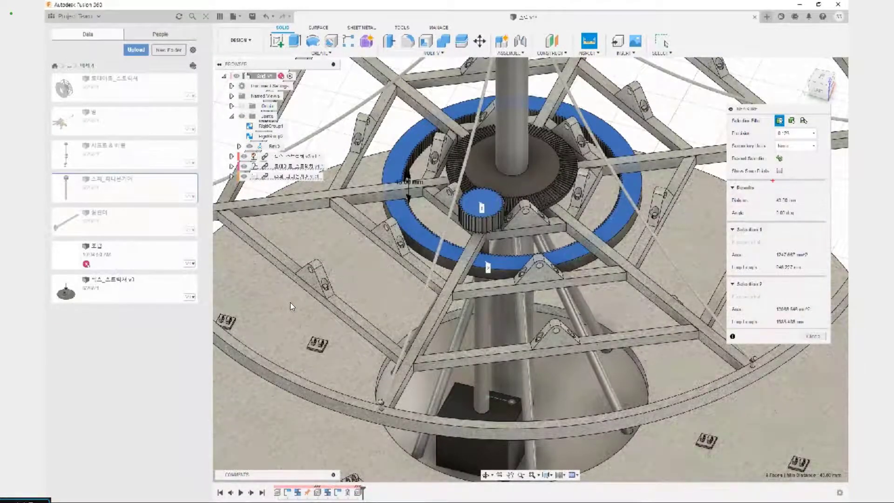
{"action": "left_click_drag", "start_coordinate": [730, 191], "coordinate": [801, 207]}
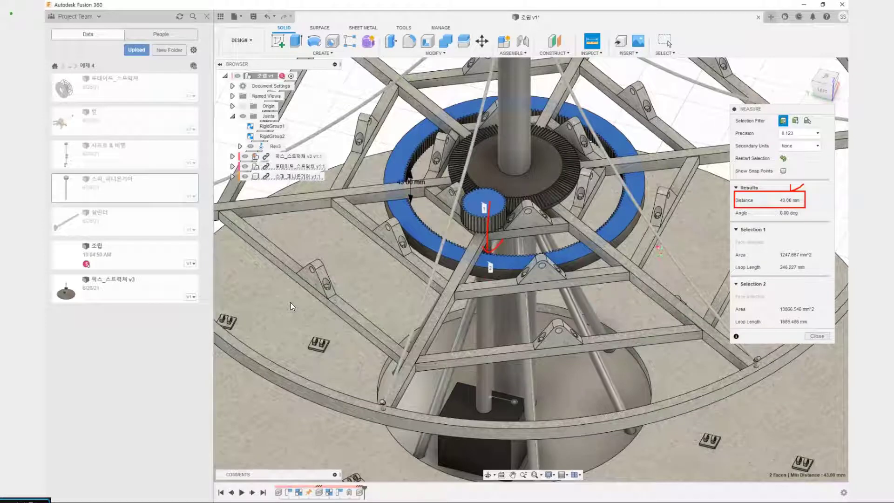
{"action": "key", "text": "Escape"}
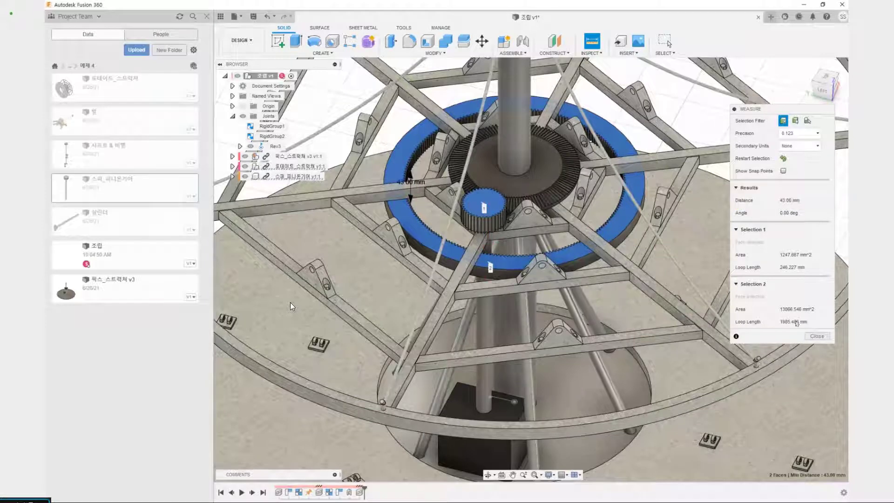
{"action": "left_click", "coordinate": [817, 335]}
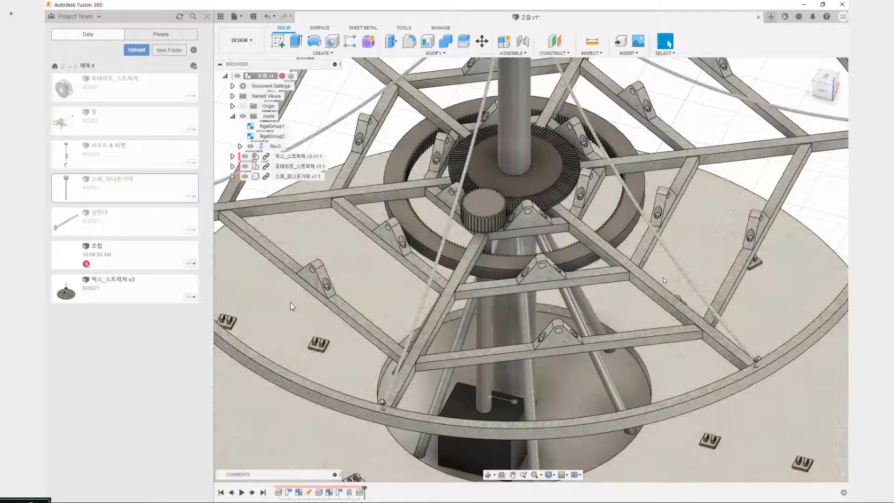
Lower the 스퍼_피니온기어 component by setting its Z distance to -43 mm and apply the move
{"action": "key", "text": "m"}
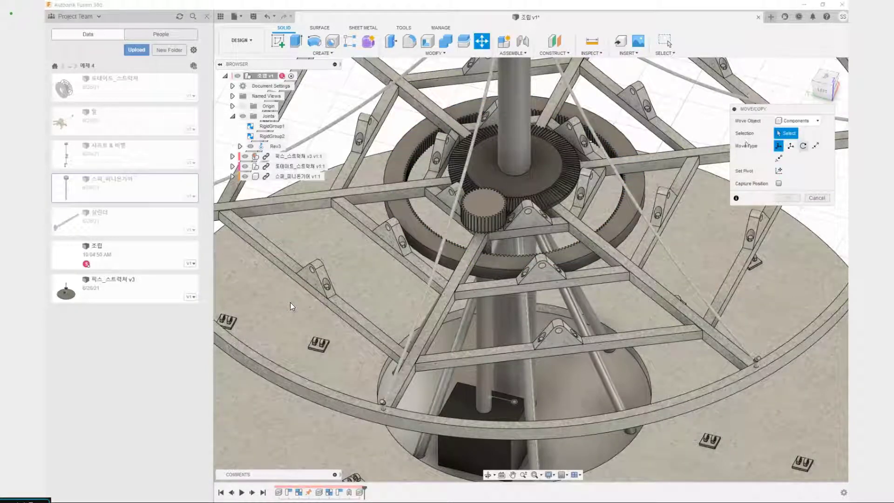
{"action": "left_click", "coordinate": [305, 176]}
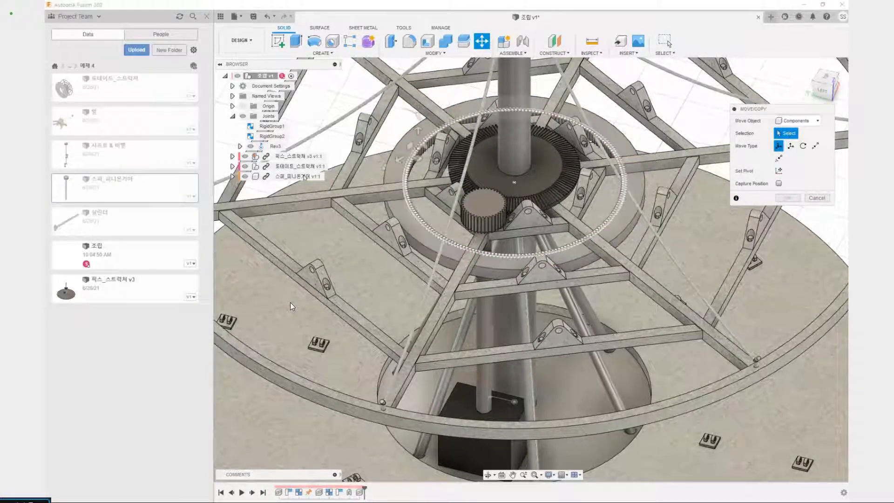
{"action": "left_click", "coordinate": [283, 177]}
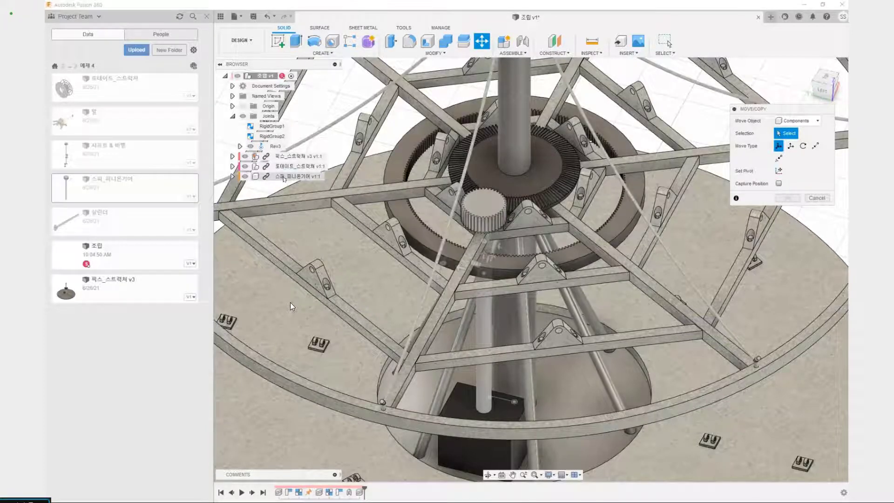
{"action": "left_click", "coordinate": [284, 177]}
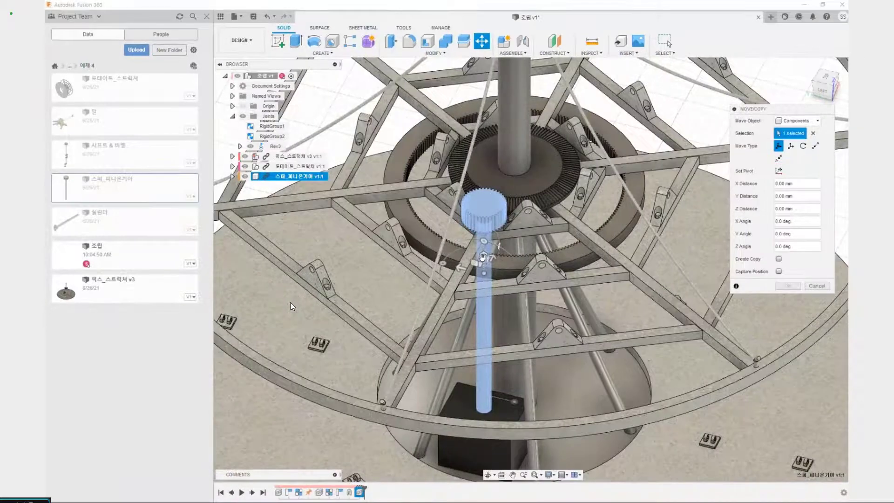
{"action": "left_click", "coordinate": [483, 256]}
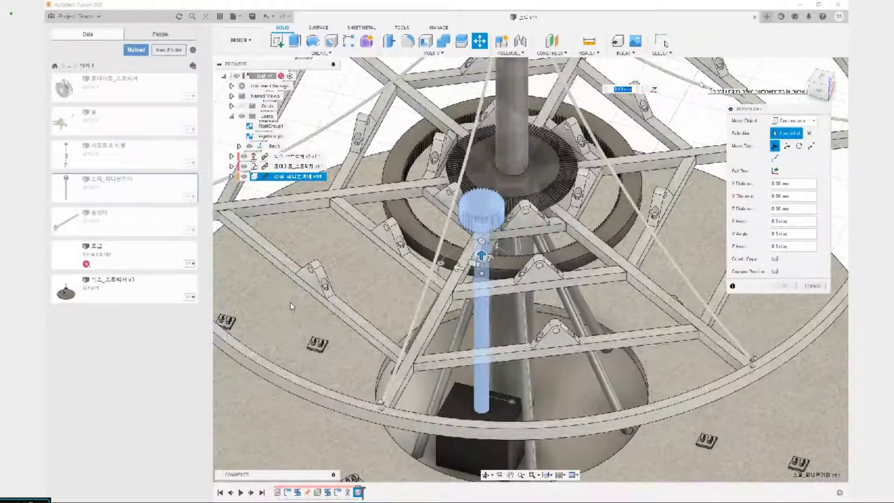
{"action": "type", "text": "45"}
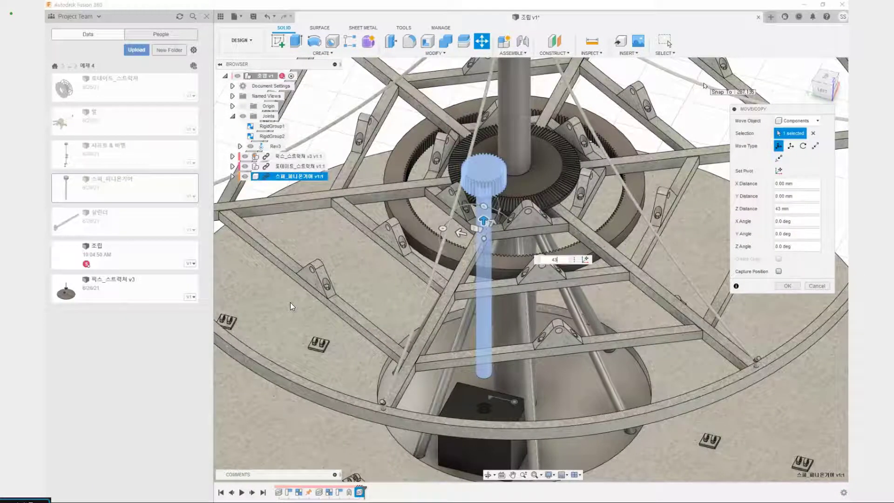
{"action": "key", "text": "Home"}
{"action": "type", "text": "-"}
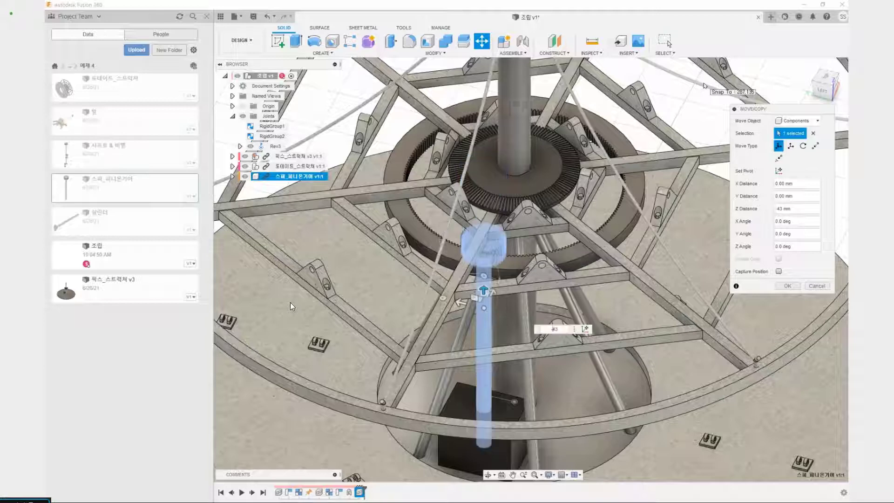
{"action": "scroll", "coordinate": [486, 232], "scroll_direction": "up", "scroll_amount": 5}
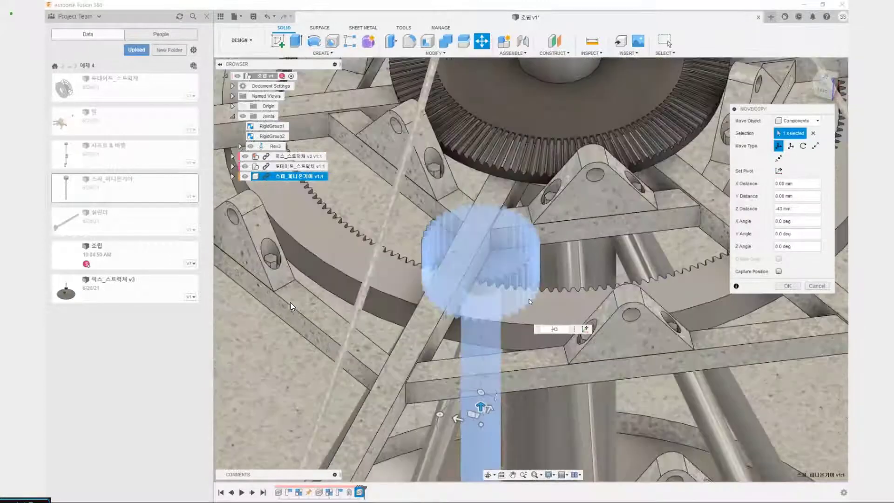
{"action": "middle_click_drag", "start_coordinate": [528, 299], "coordinate": [486, 286], "text": "shift"}
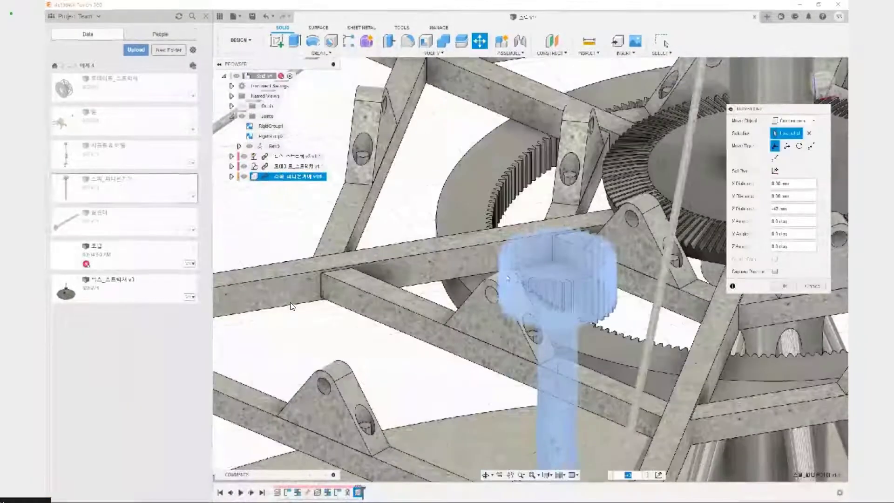
{"action": "left_click", "coordinate": [784, 286]}
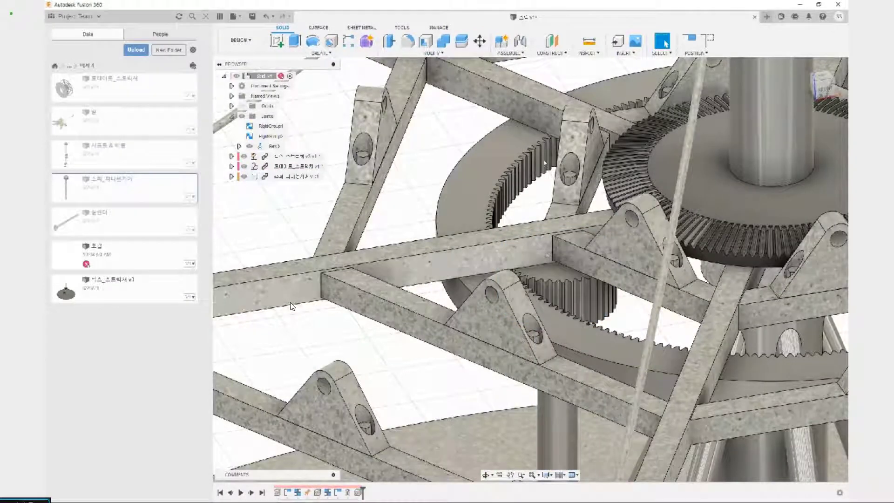
Check for interference between the spur pinion and the rotating structure, capturing the moved position for the analysis
{"action": "left_click", "coordinate": [590, 53]}
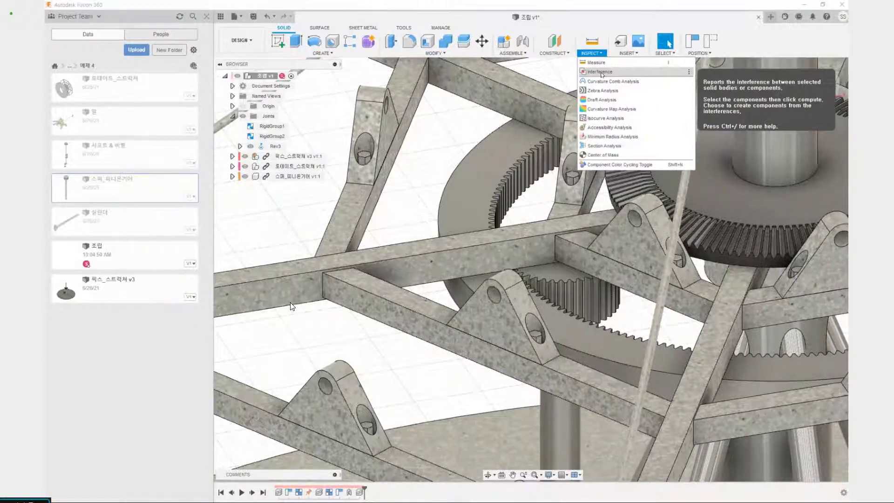
{"action": "left_click", "coordinate": [600, 72]}
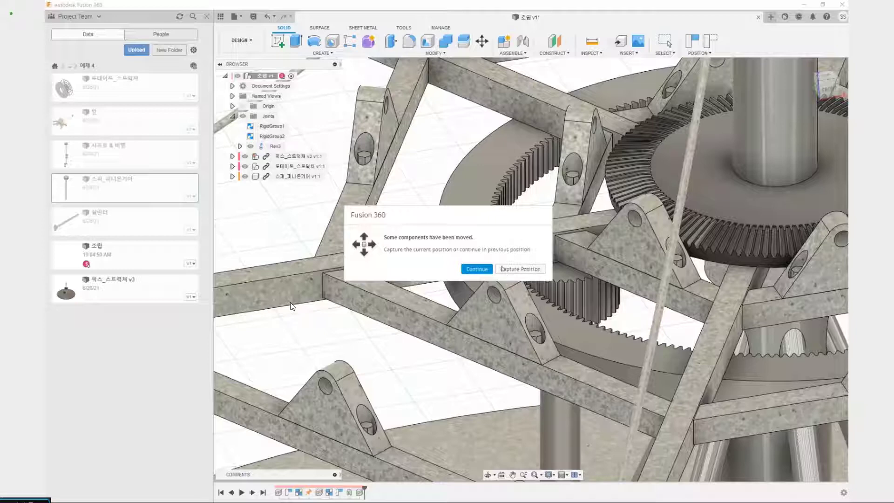
{"action": "left_click", "coordinate": [518, 269]}
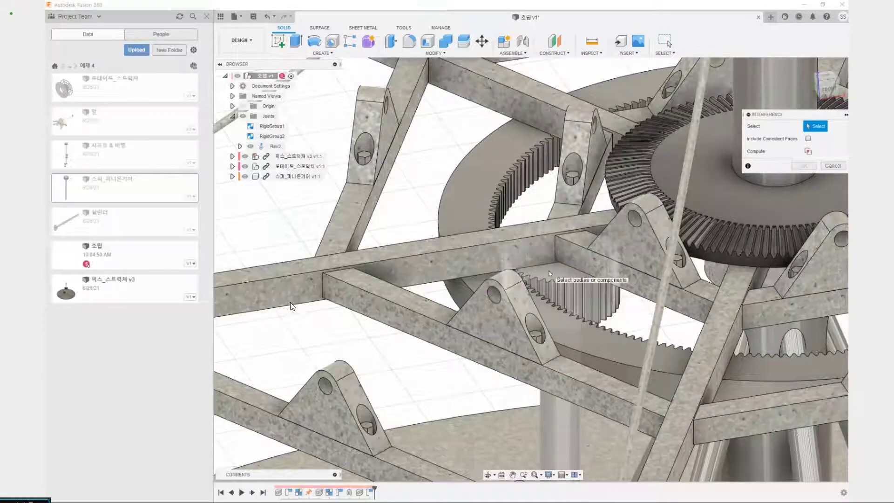
{"action": "left_click", "coordinate": [547, 248]}
{"action": "left_click", "coordinate": [547, 247]}
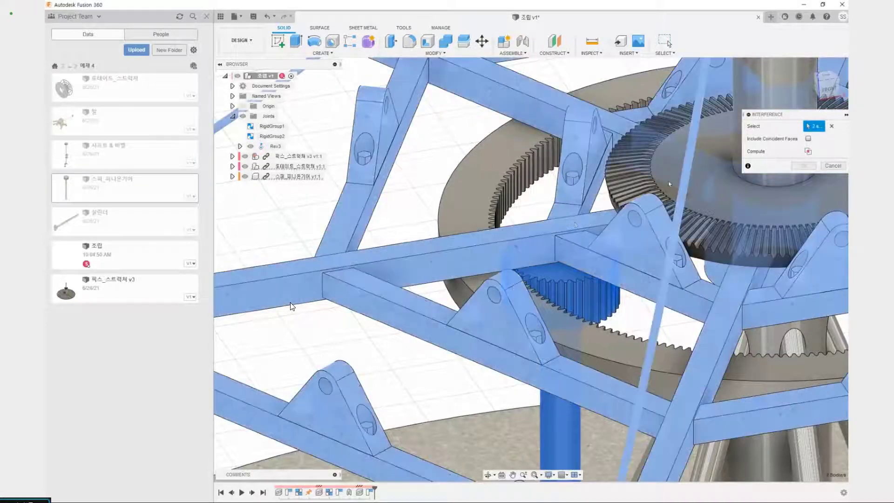
{"action": "left_click", "coordinate": [808, 152]}
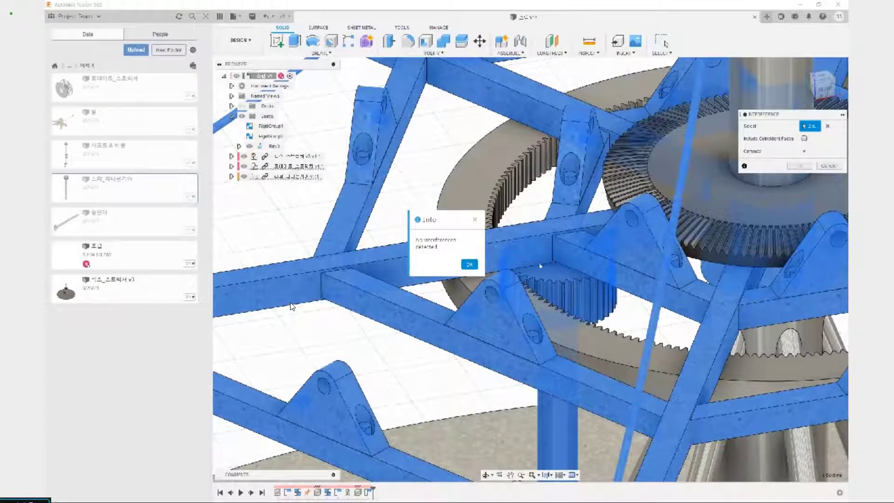
{"action": "left_click", "coordinate": [469, 264]}
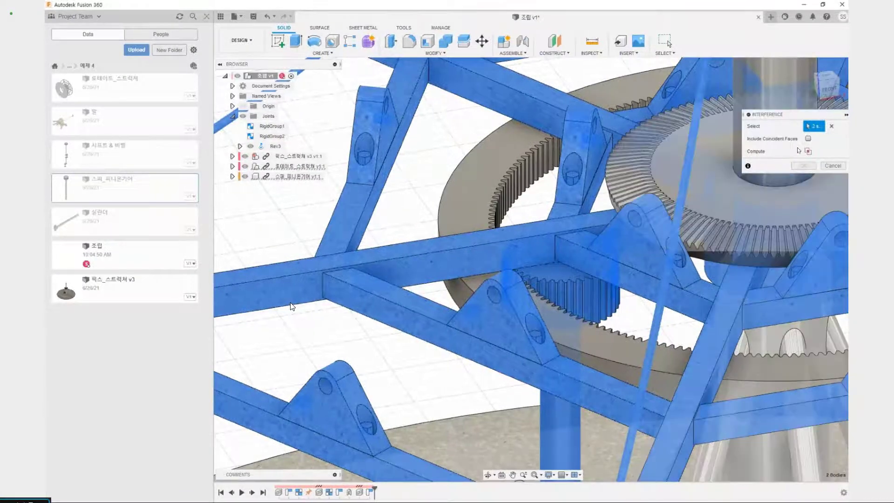
{"action": "left_click", "coordinate": [831, 166]}
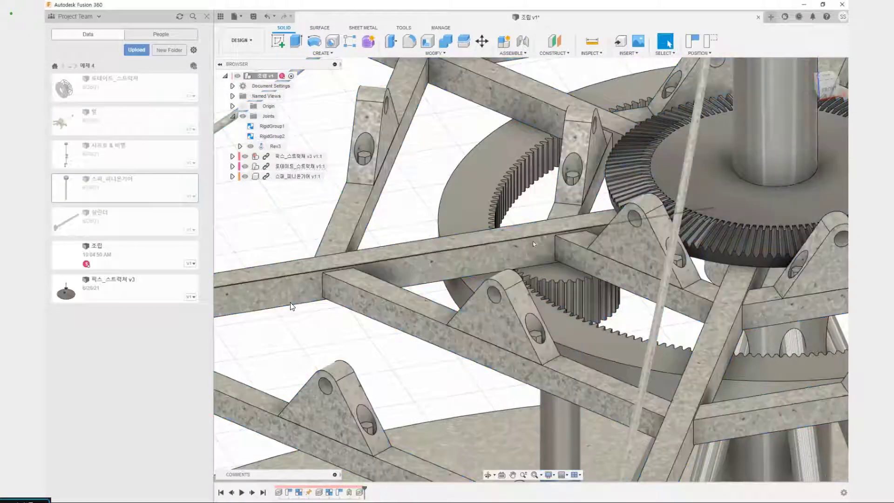
Add a revolute as-built joint between the 스퍼_피니온기어 component and the motor box, located at the shaft center on the box's top face
{"action": "scroll", "coordinate": [520, 237], "scroll_direction": "down", "scroll_amount": 5}
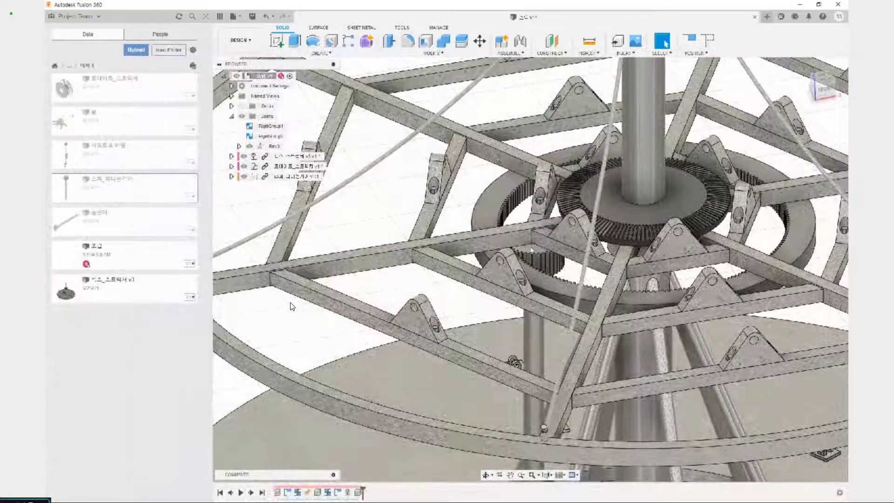
{"action": "key", "text": "shift+j"}
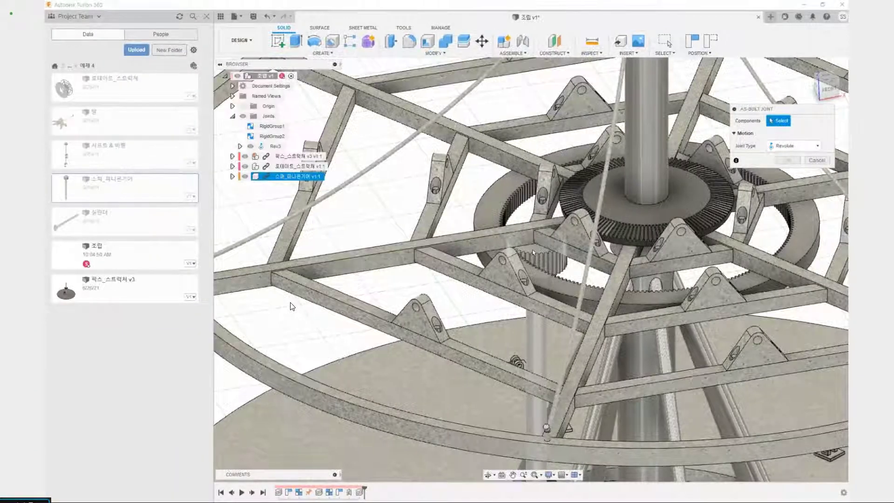
{"action": "left_click", "coordinate": [534, 252]}
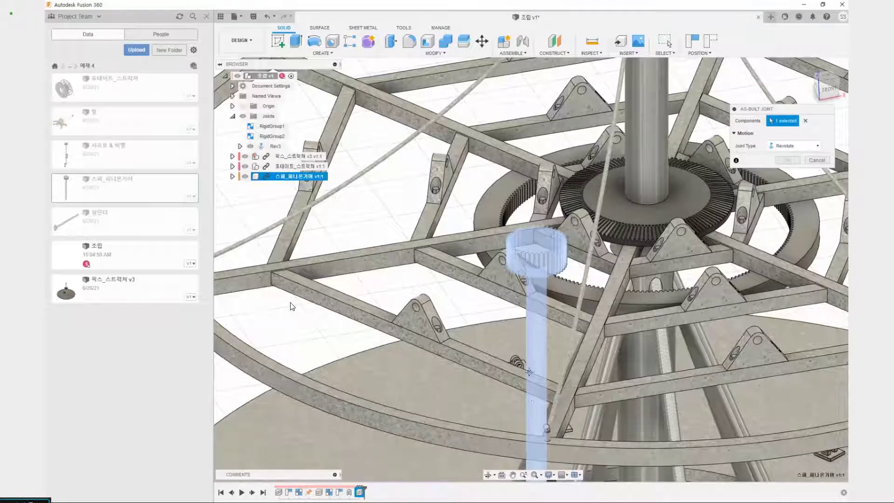
{"action": "middle_click_drag", "start_coordinate": [529, 373], "coordinate": [501, 223]}
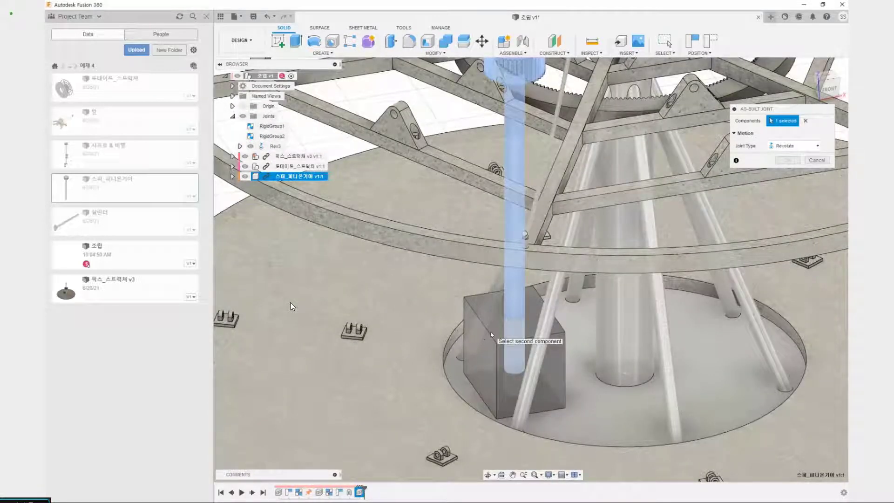
{"action": "left_click", "coordinate": [491, 334]}
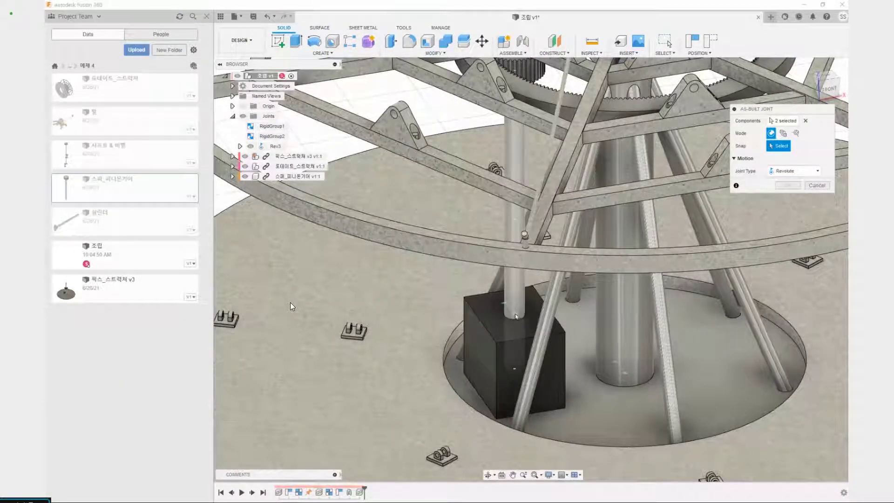
{"action": "left_click", "coordinate": [515, 321]}
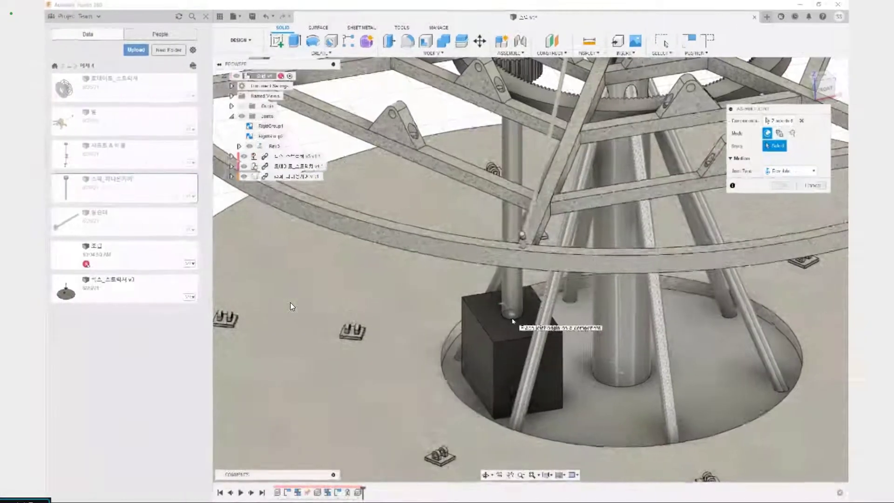
{"action": "scroll", "coordinate": [516, 246], "scroll_direction": "down", "scroll_amount": 4}
{"action": "middle_click_drag", "start_coordinate": [516, 247], "coordinate": [504, 324]}
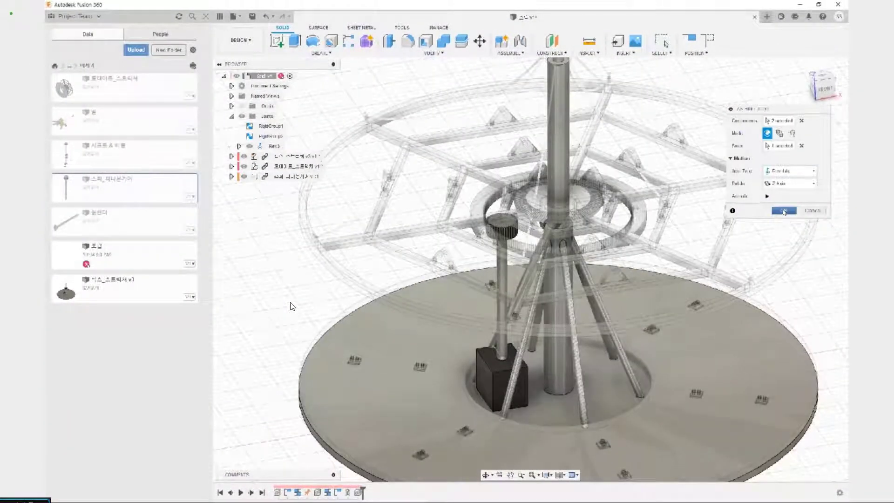
{"action": "key", "text": "Return"}
Rotate the spur pinion and the rotating structure separately to test their revolute joints, reverting to the original position after each test
{"action": "scroll", "coordinate": [290, 305], "scroll_direction": "up", "scroll_amount": 5}
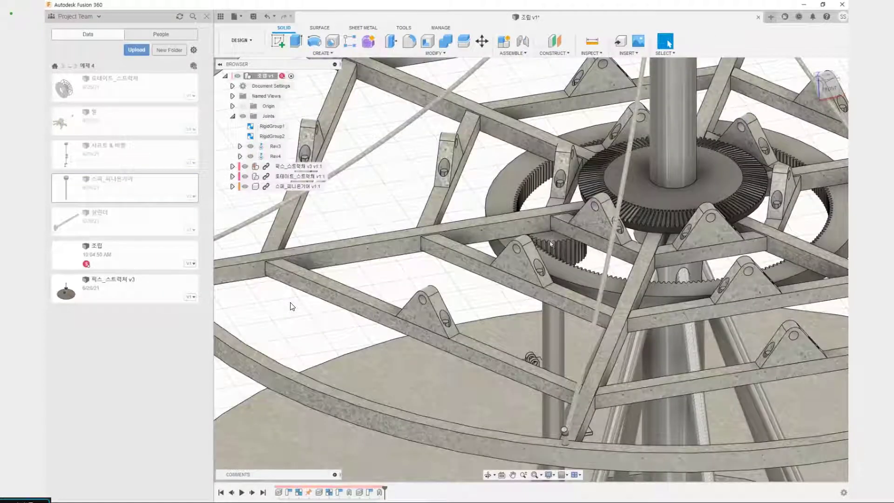
{"action": "mouse_move", "coordinate": [555, 242]}
{"action": "left_mouse_down"}
{"action": "mouse_move", "coordinate": [563, 209]}
{"action": "mouse_move", "coordinate": [545, 245]}
{"action": "mouse_move", "coordinate": [559, 241]}
{"action": "left_mouse_up"}
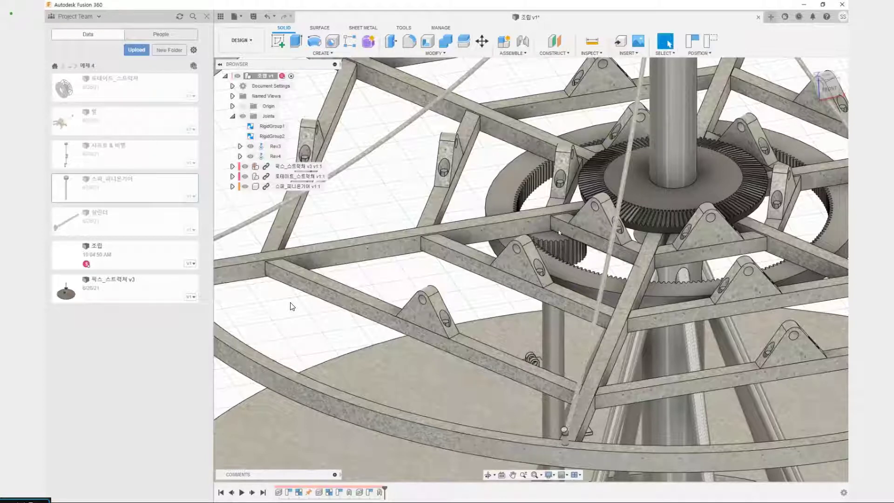
{"action": "scroll", "coordinate": [558, 234], "scroll_direction": "down", "scroll_amount": 5}
{"action": "left_click", "coordinate": [710, 42]}
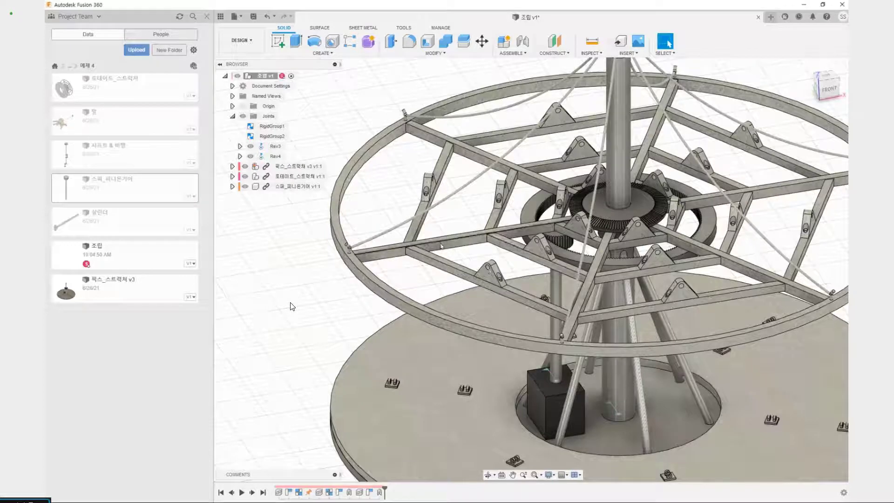
{"action": "left_click_drag", "start_coordinate": [441, 243], "coordinate": [459, 272]}
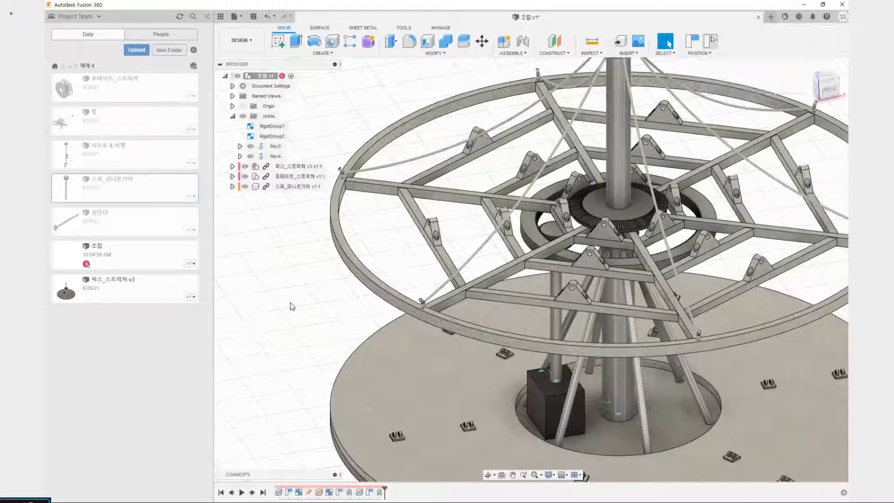
{"action": "left_click", "coordinate": [712, 38]}
Highlight the Rev3 and Rev4 joints in turn to identify which moving part each one drives
{"action": "left_click", "coordinate": [274, 146]}
{"action": "left_click", "coordinate": [274, 157]}
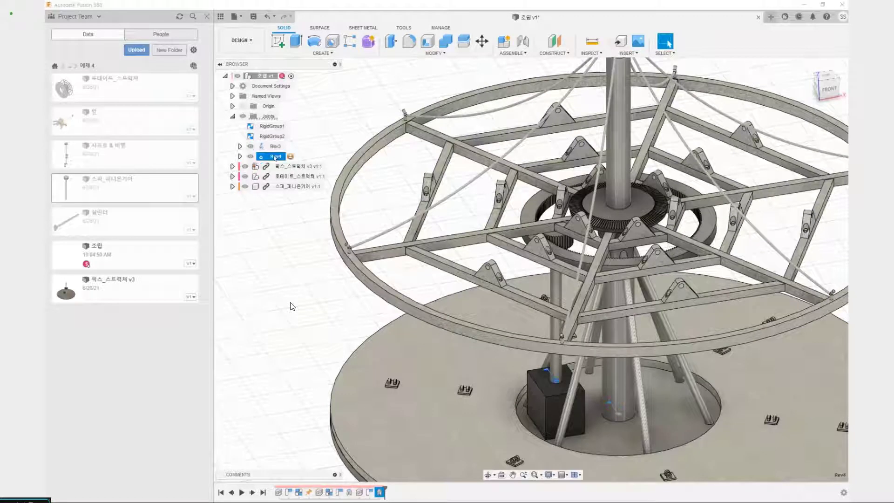
{"action": "left_click", "coordinate": [275, 147]}
{"action": "left_click", "coordinate": [275, 157]}
{"action": "left_click", "coordinate": [275, 147]}
{"action": "left_click", "coordinate": [275, 157]}
{"action": "left_click", "coordinate": [395, 83]}
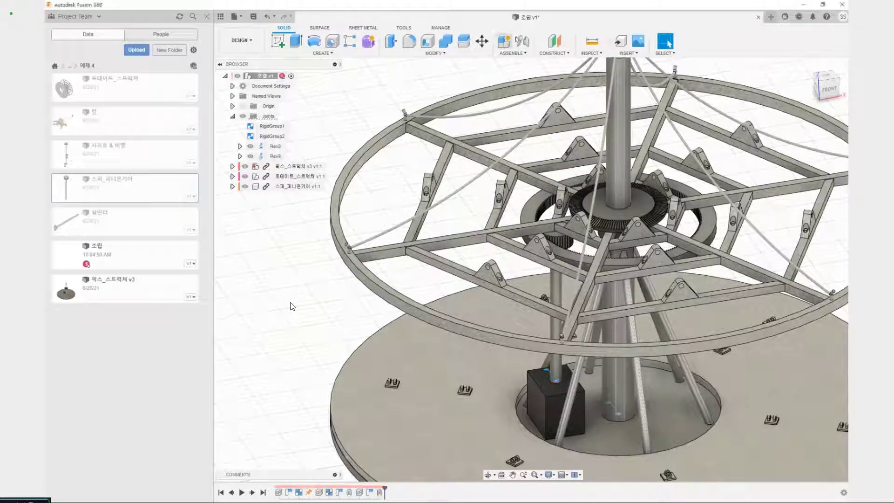
Try a motion link between the Rev3 and Rev4 revolute joints and preview its animation
{"action": "left_click", "coordinate": [519, 53]}
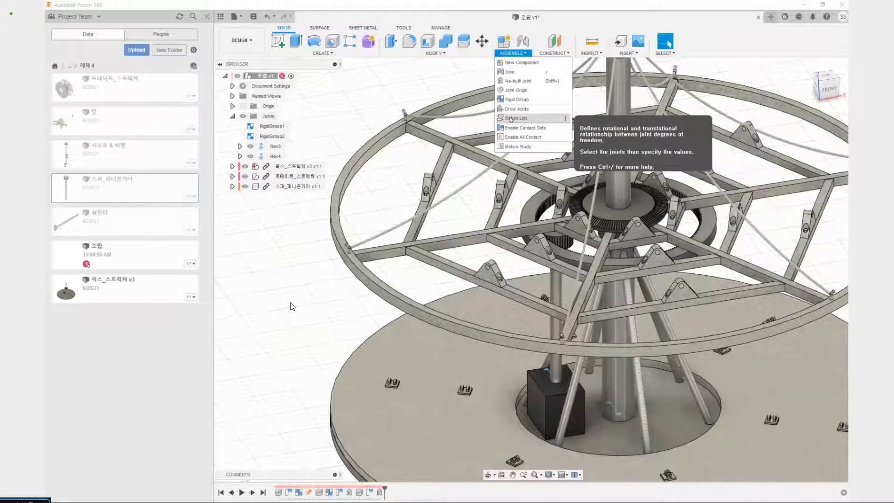
{"action": "left_click", "coordinate": [514, 119]}
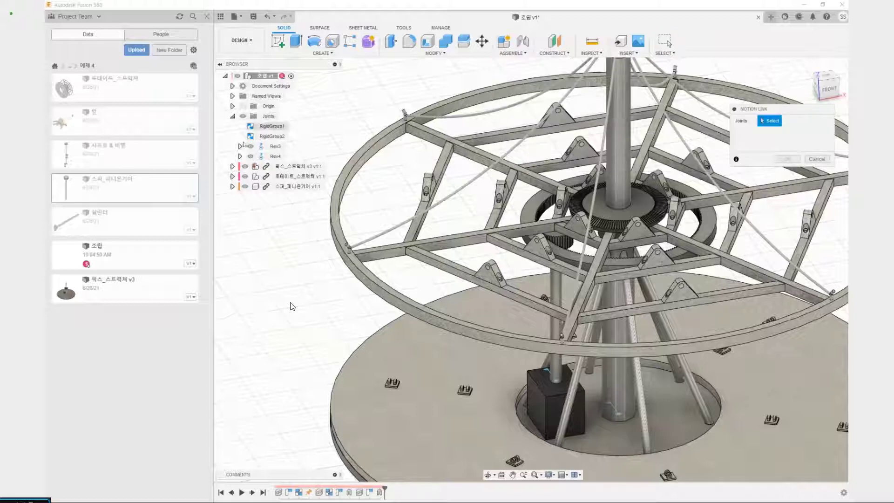
{"action": "left_click", "coordinate": [276, 147]}
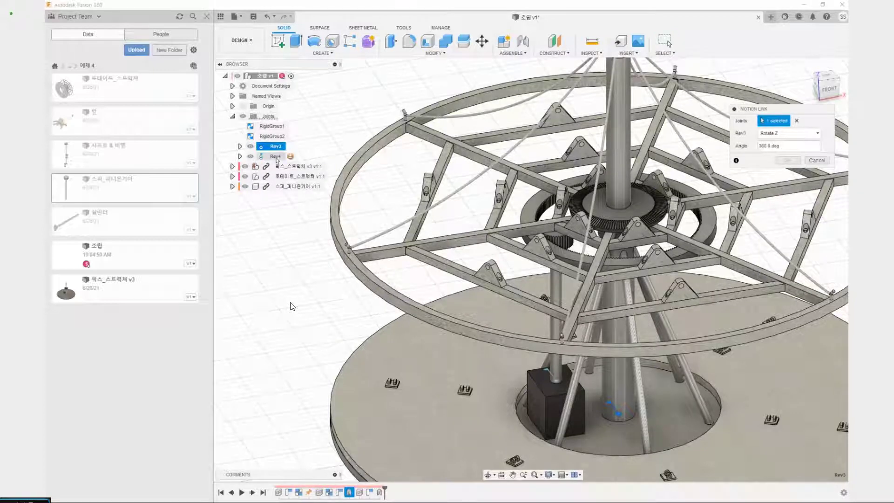
{"action": "left_click", "coordinate": [275, 156]}
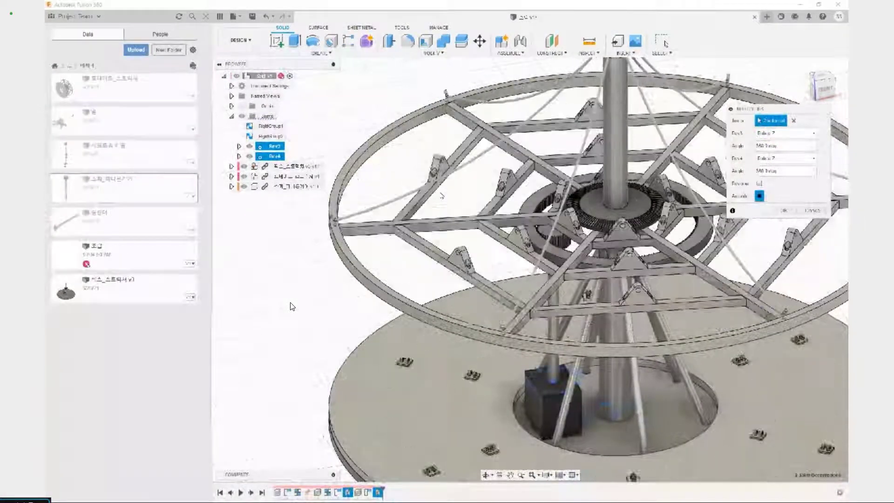
{"action": "key", "text": "Return"}
Examine the round base of the fixed structure by selecting its top face and outer rim
{"action": "middle_click_drag", "start_coordinate": [441, 340], "coordinate": [409, 287]}
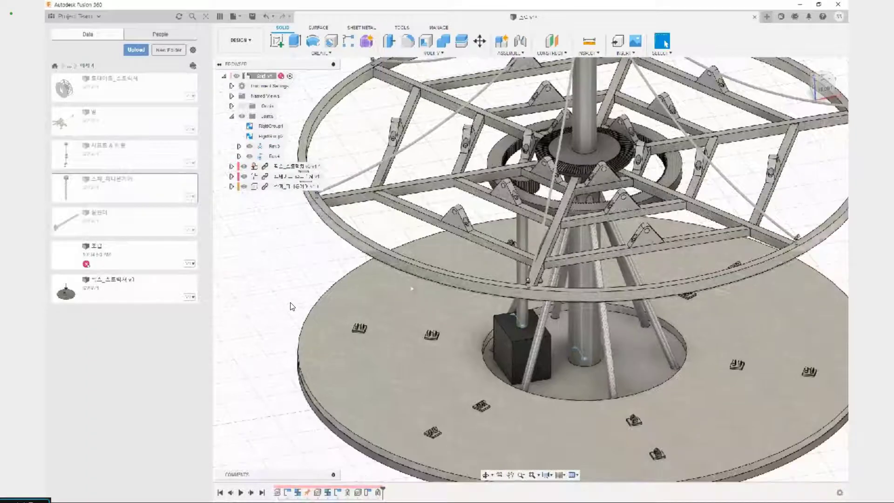
{"action": "left_click", "coordinate": [271, 136]}
{"action": "left_click", "coordinate": [274, 146]}
{"action": "left_click", "coordinate": [290, 239]}
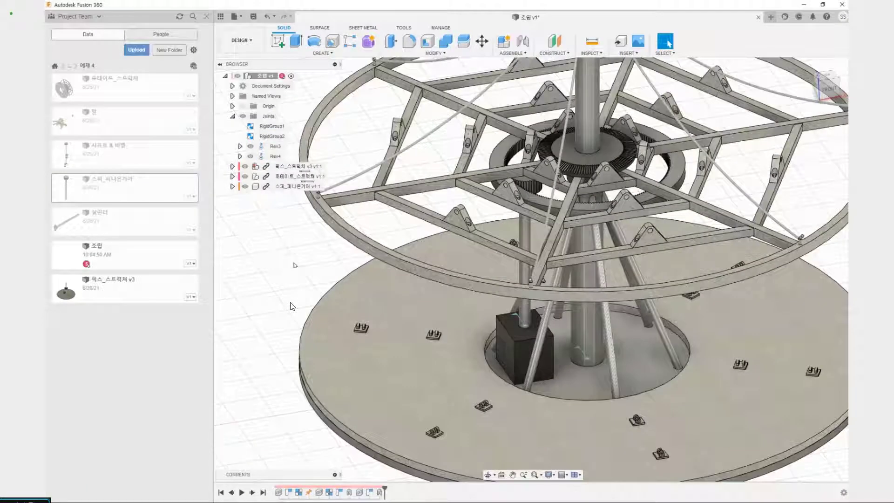
{"action": "middle_click_drag", "start_coordinate": [293, 262], "coordinate": [288, 212]}
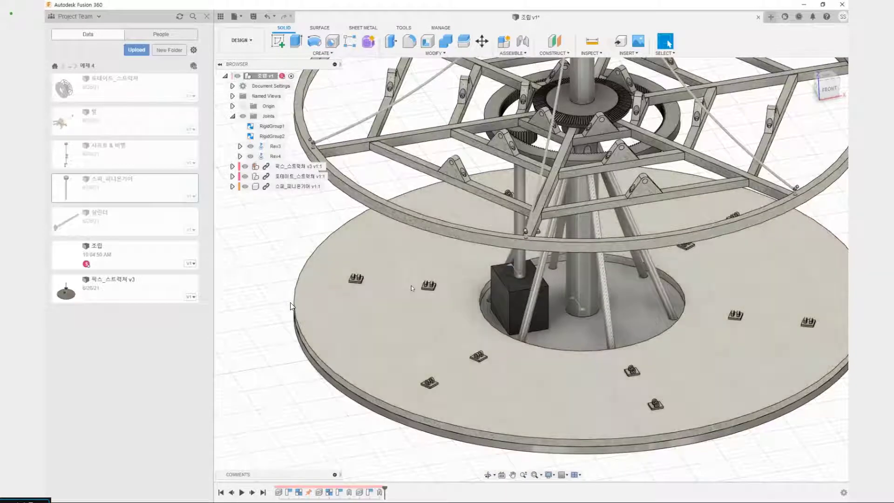
{"action": "left_click", "coordinate": [444, 330]}
{"action": "left_click", "coordinate": [289, 454]}
{"action": "left_click", "coordinate": [402, 338]}
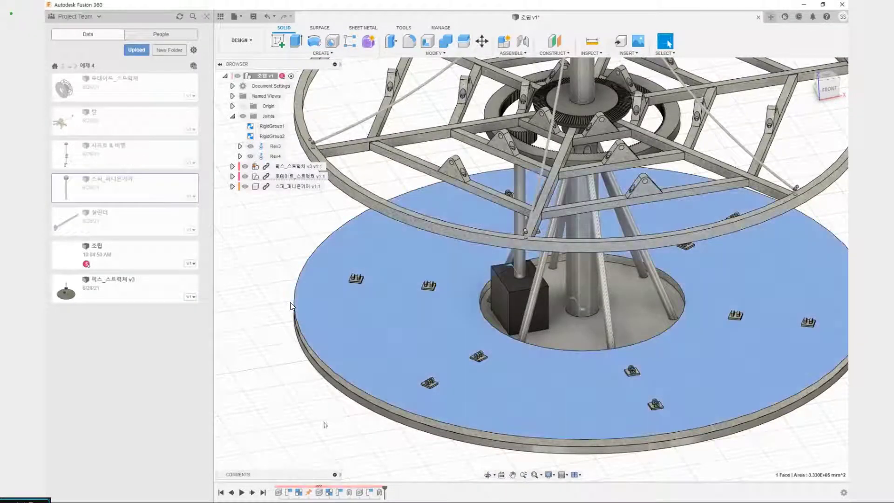
{"action": "left_click", "coordinate": [325, 423]}
{"action": "left_click", "coordinate": [416, 337]}
{"action": "left_click", "coordinate": [410, 425]}
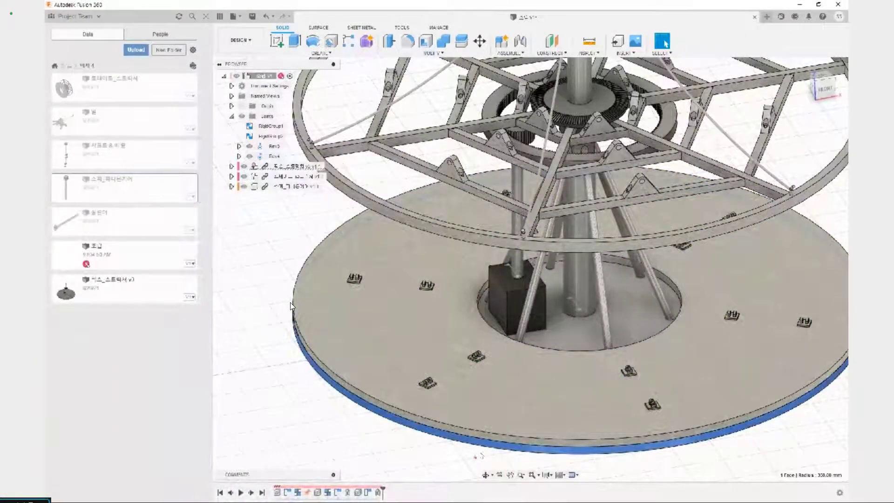
{"action": "left_click_drag", "start_coordinate": [452, 403], "coordinate": [479, 410]}
{"action": "left_click_drag", "start_coordinate": [338, 165], "coordinate": [366, 165]}
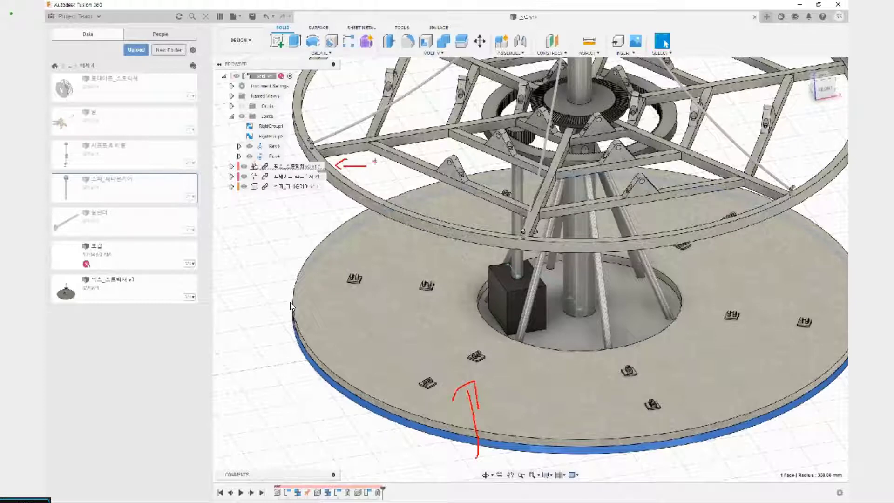
{"action": "key", "text": "Escape"}
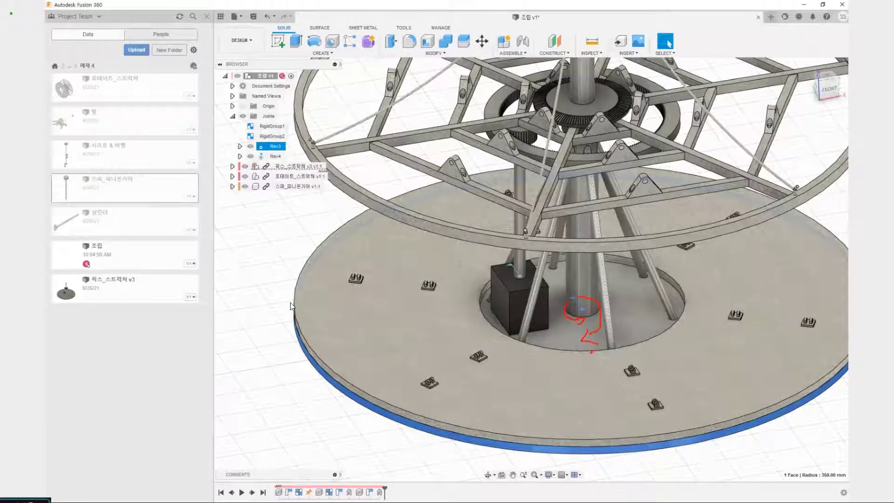
{"action": "key", "text": "e"}
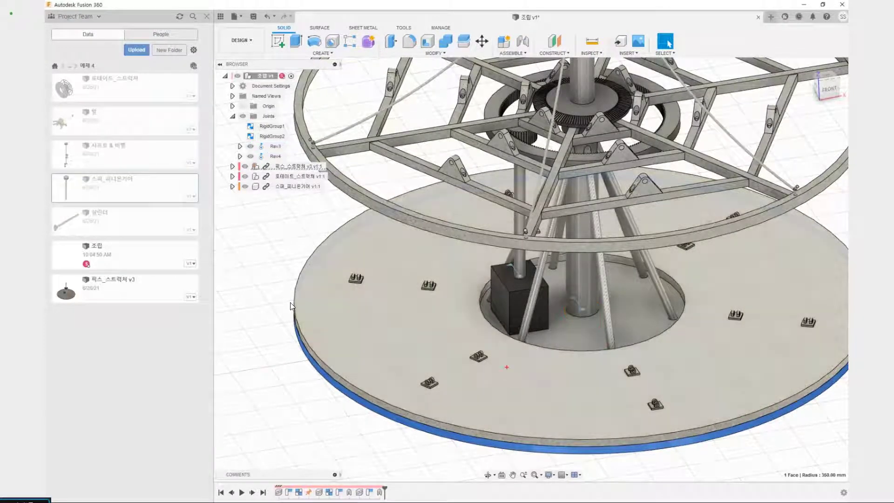
{"action": "left_click_drag", "start_coordinate": [534, 370], "coordinate": [547, 360]}
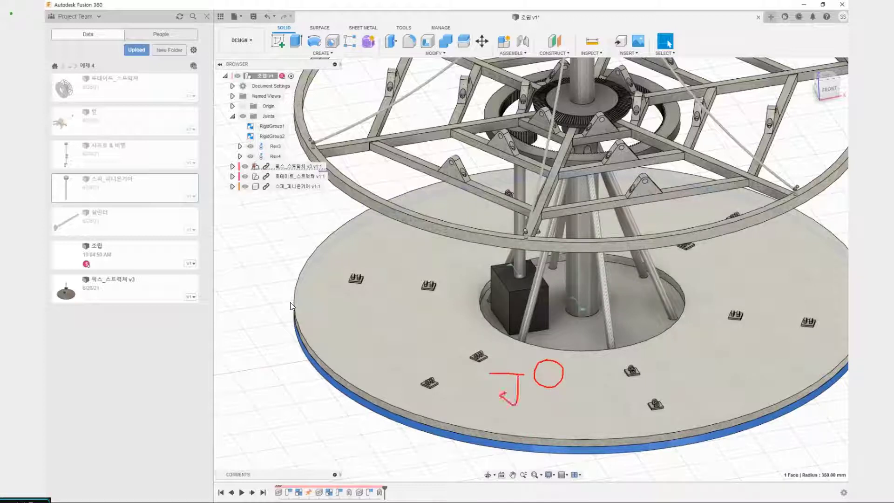
{"action": "key", "text": "e"}
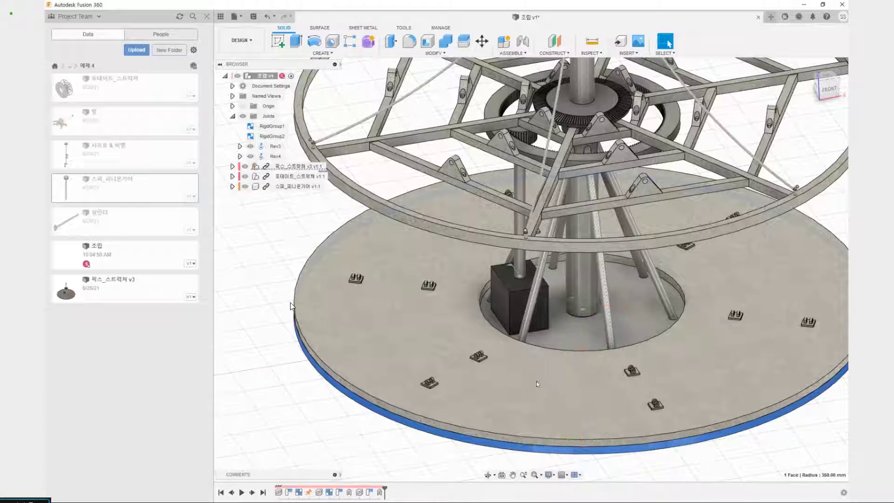
Examine where the Rev3 joint is located at the foot of the center column
{"action": "left_click", "coordinate": [581, 307]}
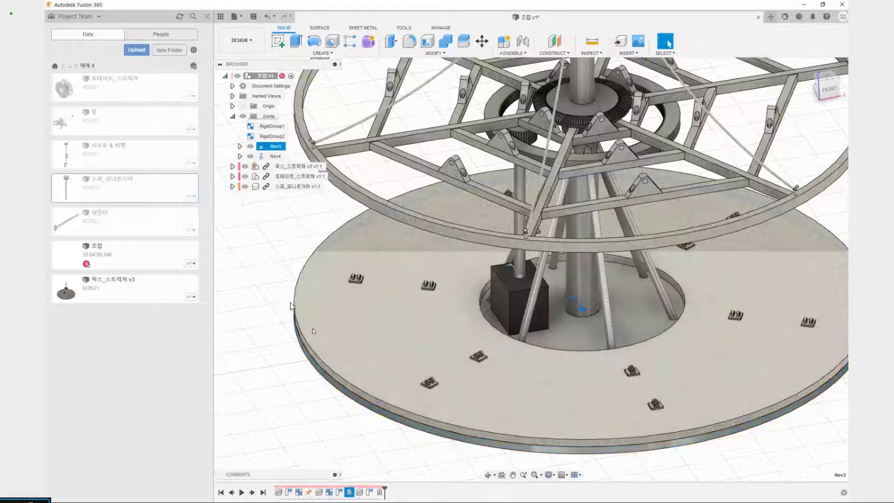
{"action": "left_click", "coordinate": [246, 268]}
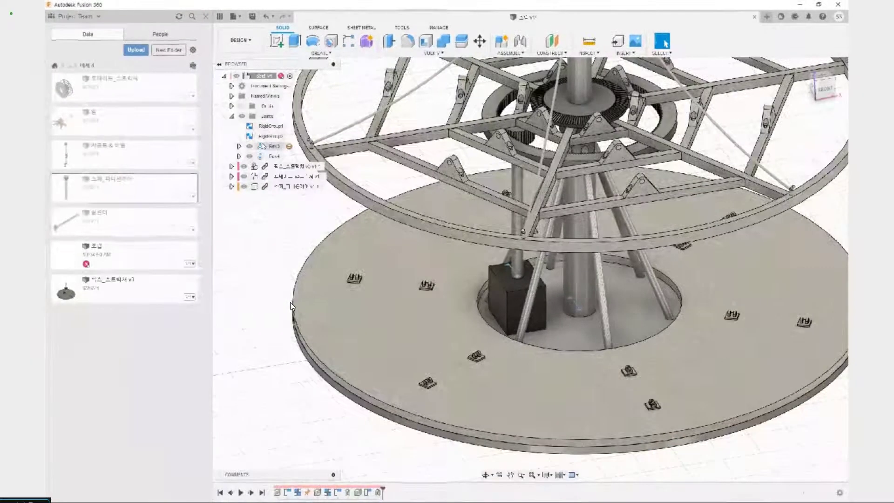
{"action": "left_click", "coordinate": [284, 145]}
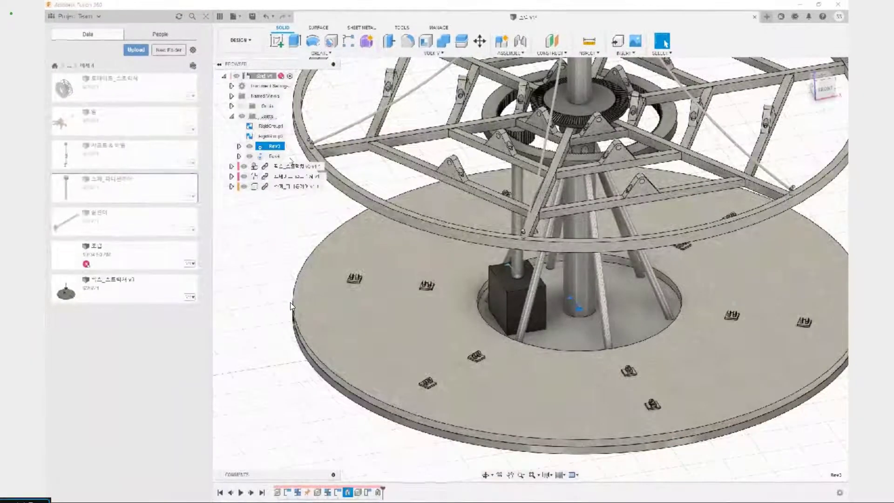
{"action": "left_click", "coordinate": [290, 306]}
{"action": "scroll", "coordinate": [290, 306], "scroll_direction": "down", "scroll_amount": 3}
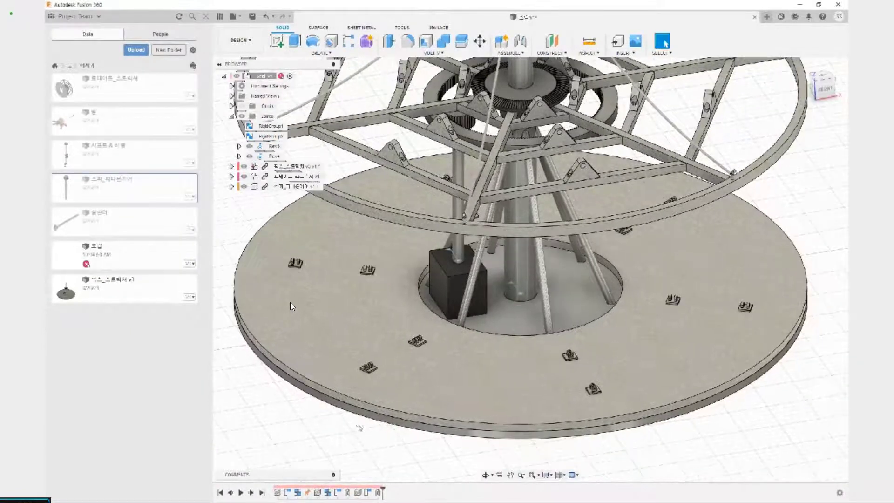
{"action": "middle_click_drag", "start_coordinate": [479, 370], "coordinate": [507, 382]}
{"action": "left_click", "coordinate": [276, 146]}
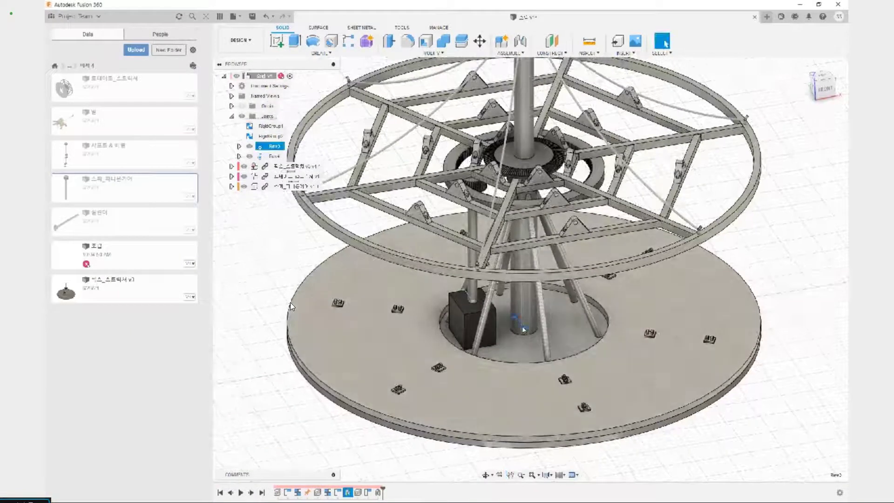
{"action": "left_click", "coordinate": [290, 306]}
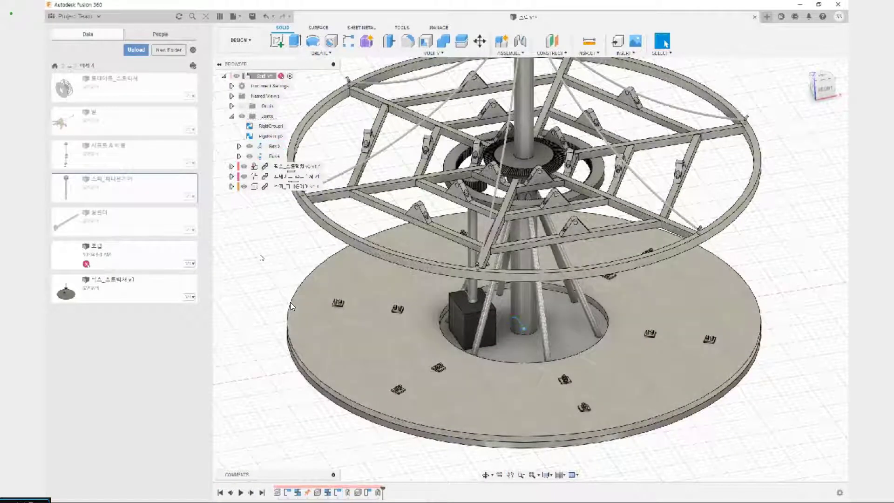
{"action": "left_click", "coordinate": [275, 146]}
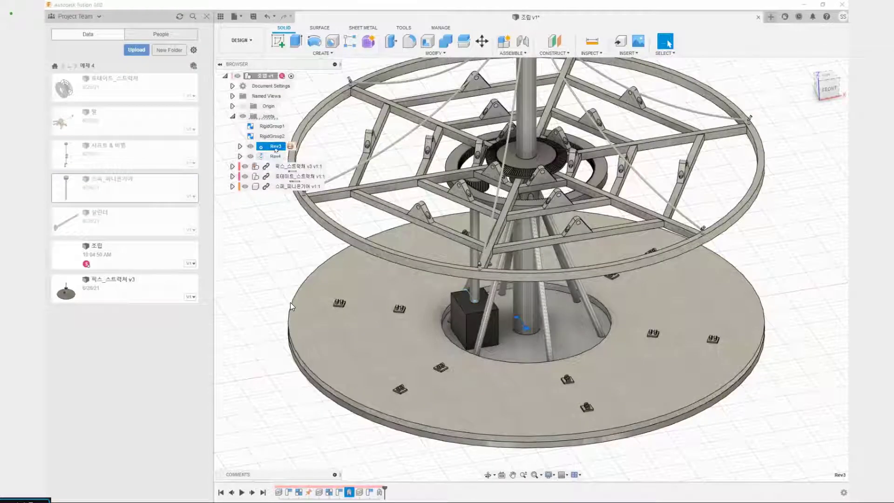
{"action": "left_click", "coordinate": [251, 325]}
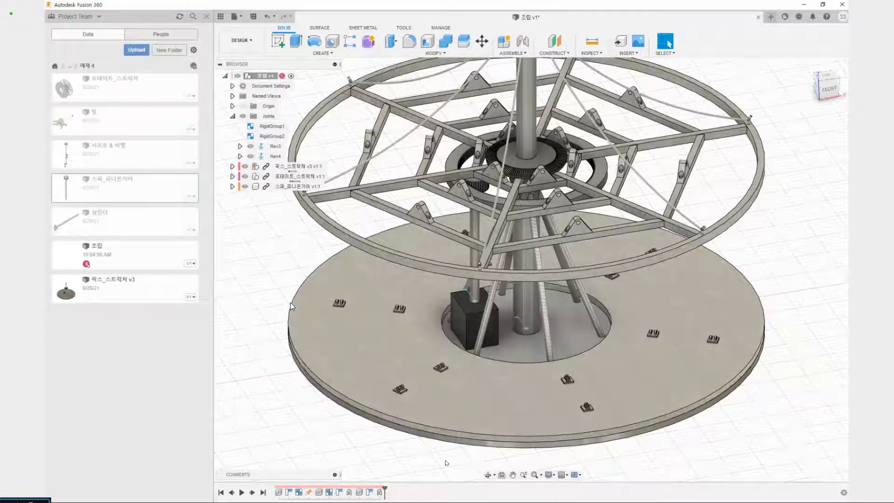
Animate the Rev3 joint to preview the rotation it drives
{"action": "left_click", "coordinate": [275, 146]}
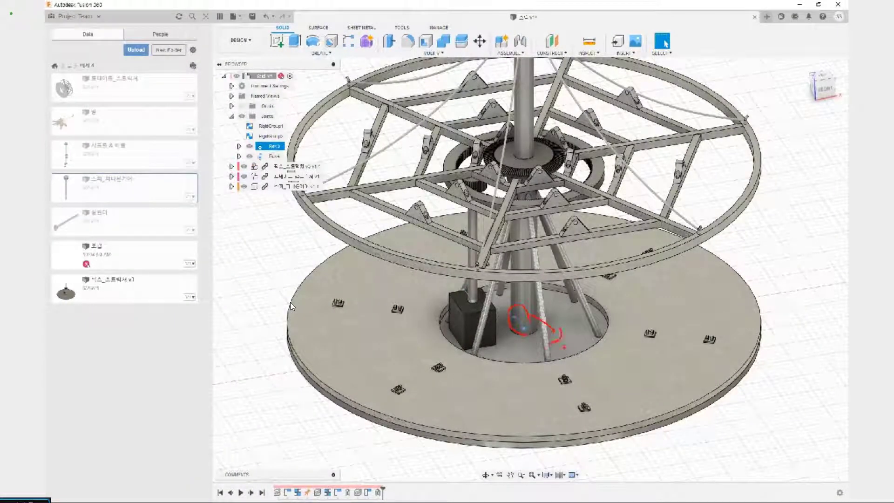
{"action": "right_click", "coordinate": [275, 147]}
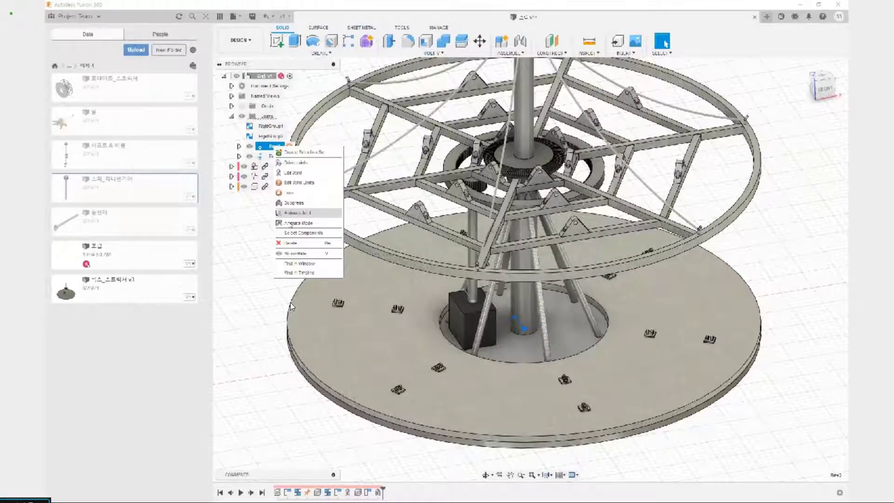
{"action": "left_click", "coordinate": [297, 212]}
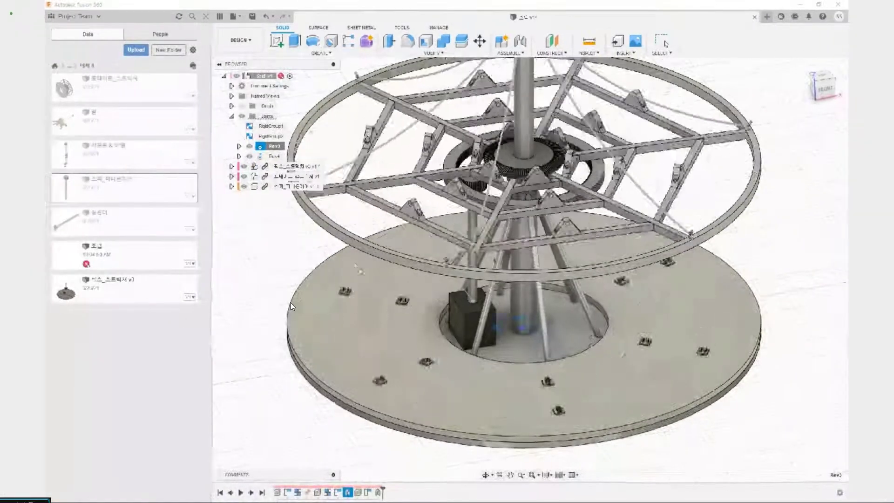
{"action": "right_click", "coordinate": [275, 147]}
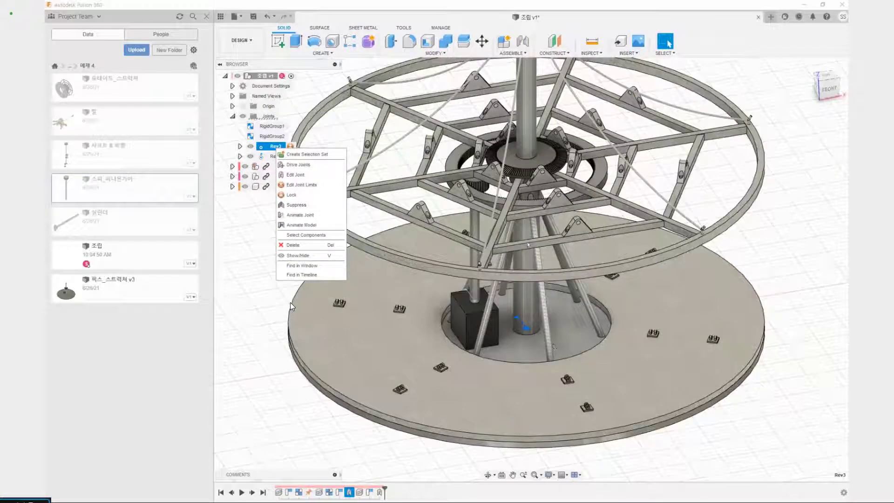
{"action": "left_click", "coordinate": [307, 178]}
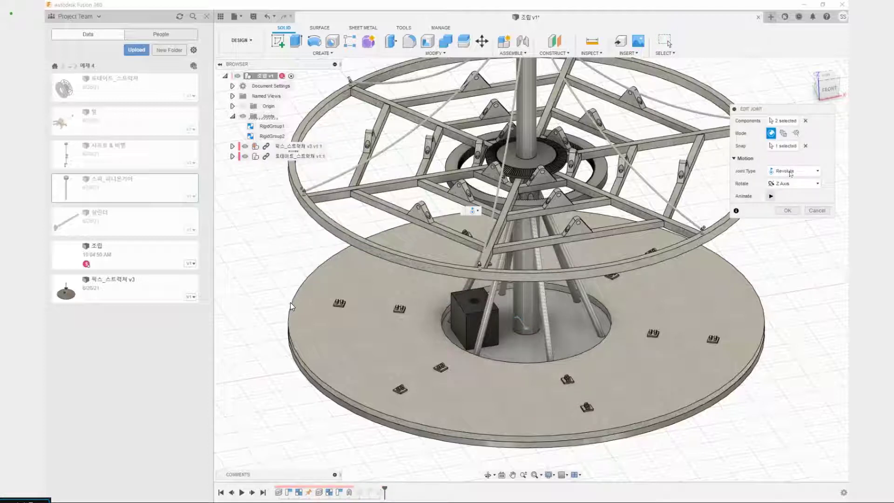
{"action": "left_click", "coordinate": [807, 121]}
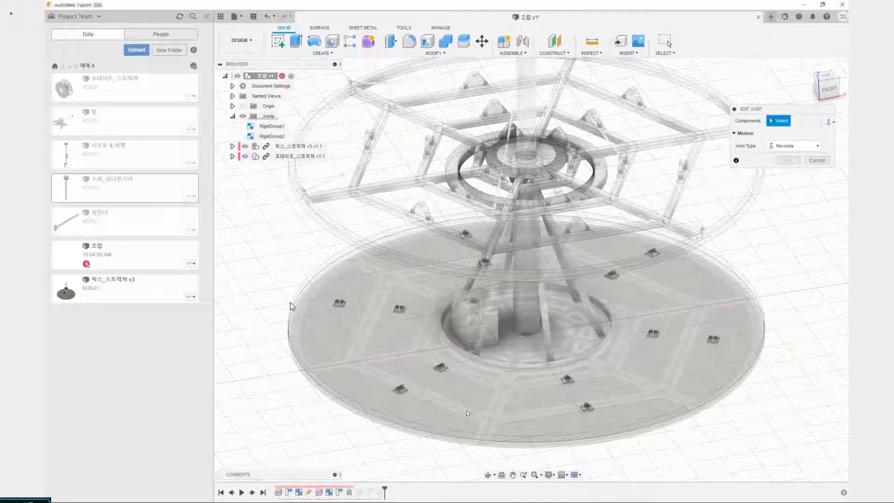
{"action": "scroll", "coordinate": [495, 305], "scroll_direction": "down", "scroll_amount": 3}
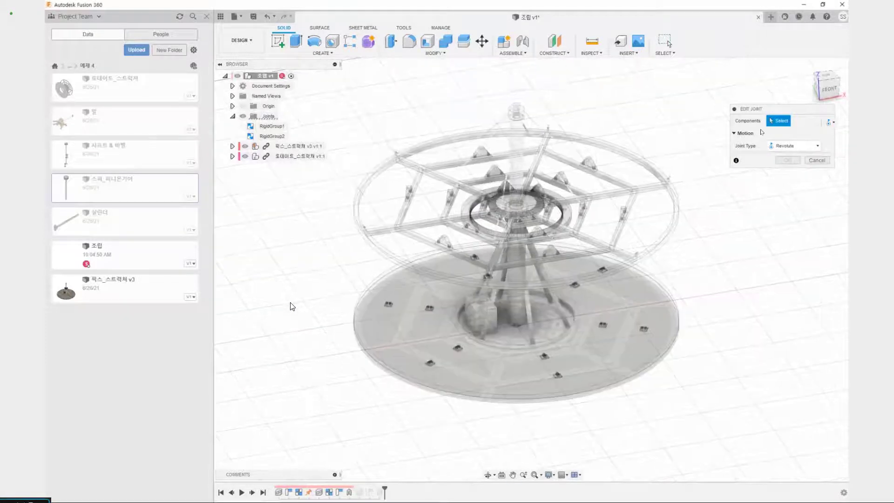
{"action": "left_click", "coordinate": [816, 160]}
Replace the Rev3 joint with a new as-built revolute joint between 로테이트_스트럭처 and 픽스_스트럭처 at the center column's foot
{"action": "left_click", "coordinate": [276, 146]}
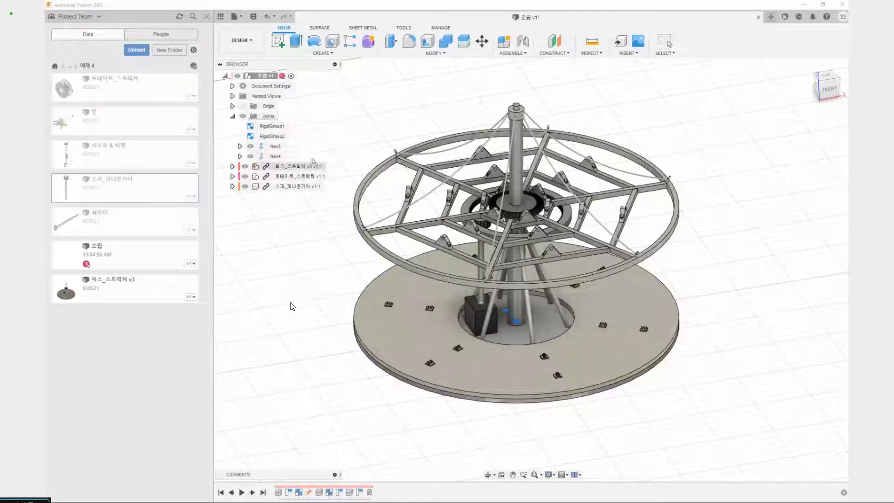
{"action": "key", "text": "Delete"}
{"action": "key", "text": "shift+j"}
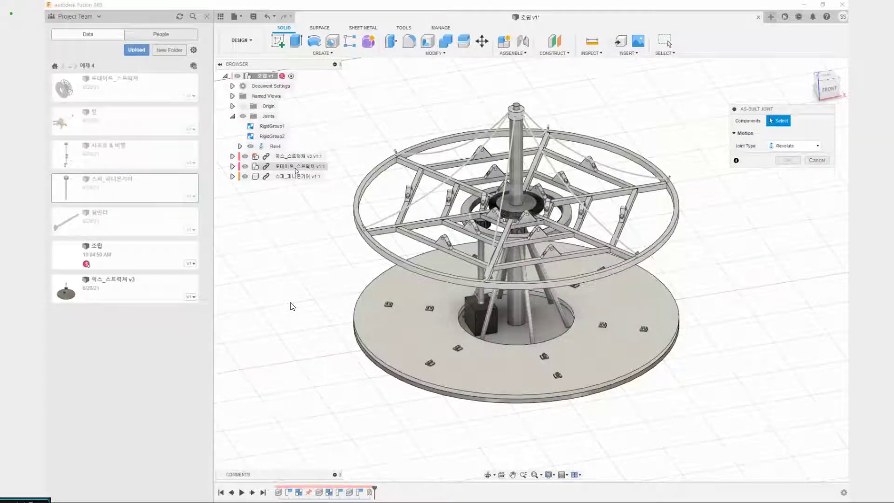
{"action": "left_click", "coordinate": [296, 168]}
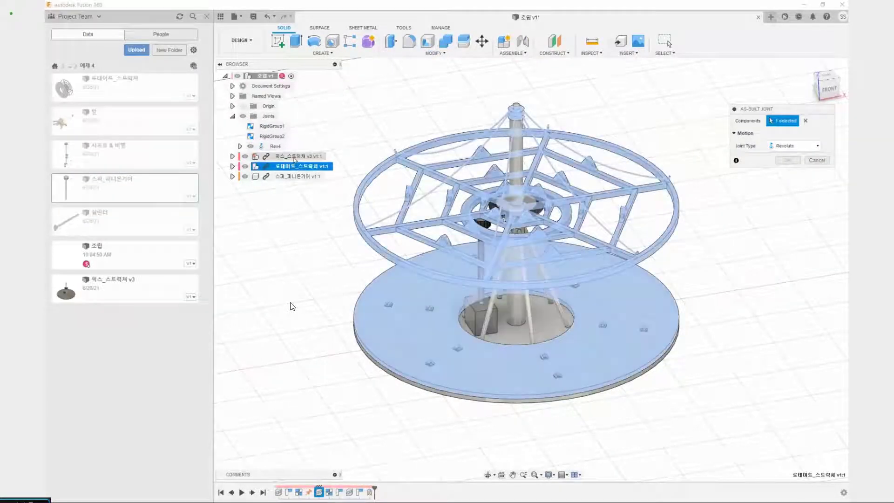
{"action": "left_click", "coordinate": [295, 157]}
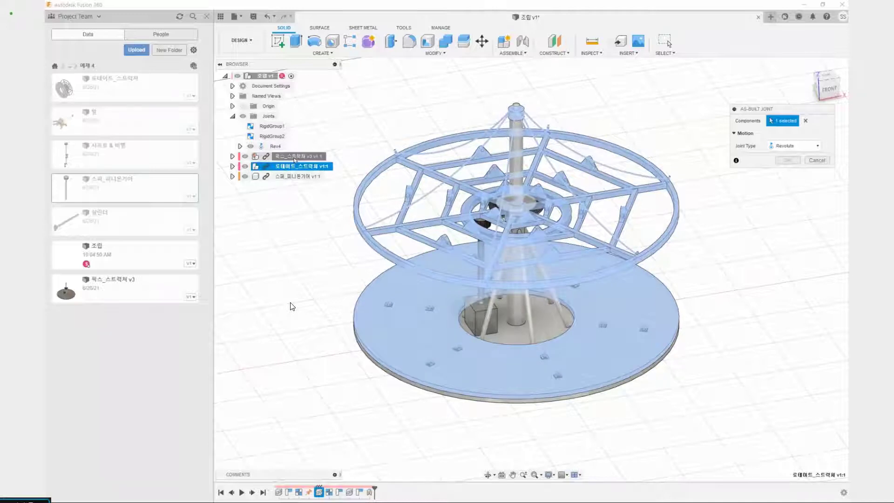
{"action": "scroll", "coordinate": [512, 326], "scroll_direction": "up", "scroll_amount": 3}
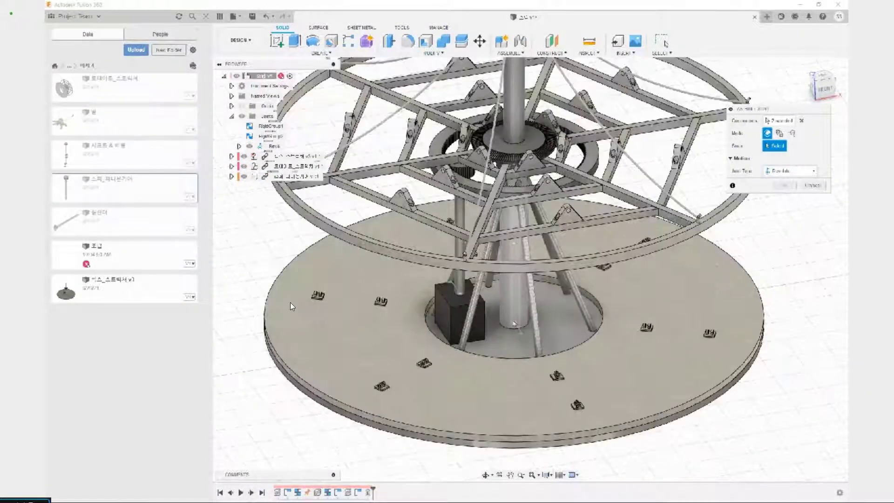
{"action": "left_click", "coordinate": [513, 325]}
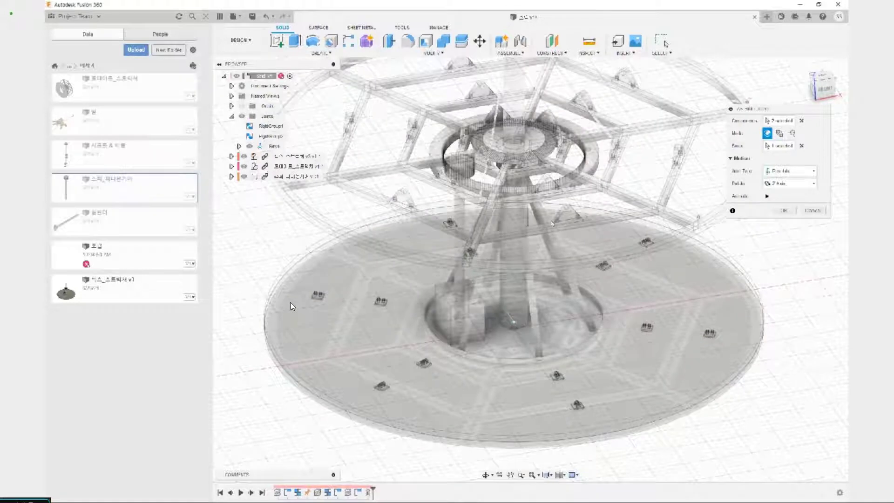
{"action": "key", "text": "Return"}
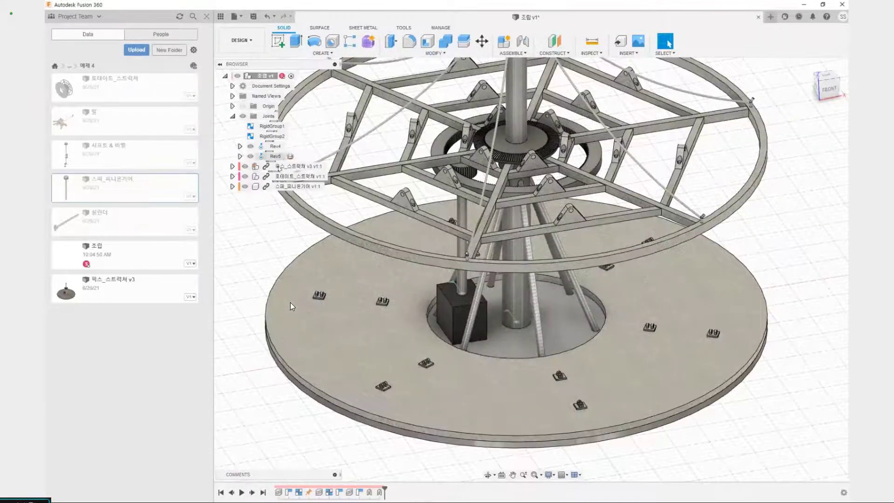
Animate the new Rev5 joint to preview the rotation of the rotating structure
{"action": "right_click", "coordinate": [277, 160]}
{"action": "left_click", "coordinate": [307, 240]}
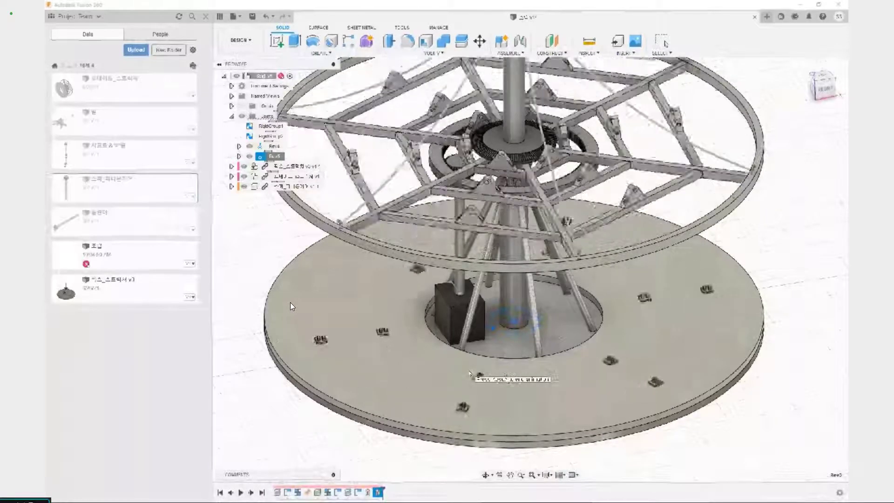
{"action": "key", "text": "Escape"}
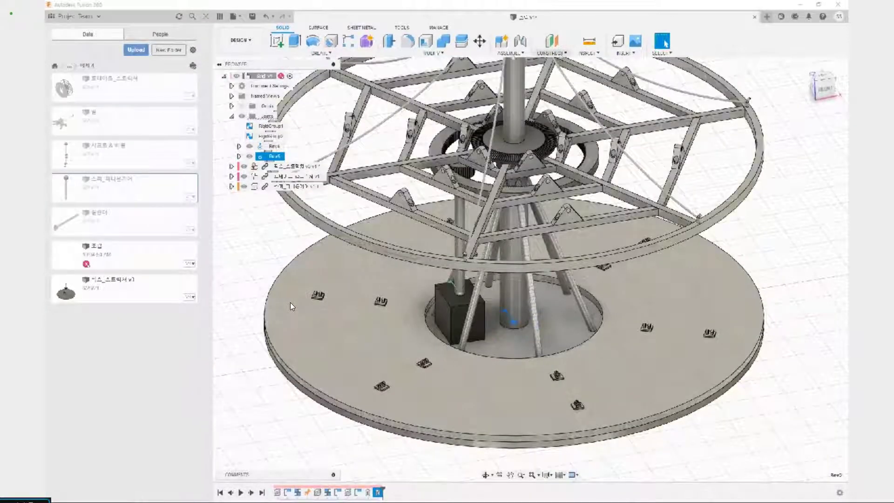
Create a motion link between the Rev4 and Rev5 joints with both angles at 360 deg and without reversing the direction
{"action": "left_click", "coordinate": [268, 147]}
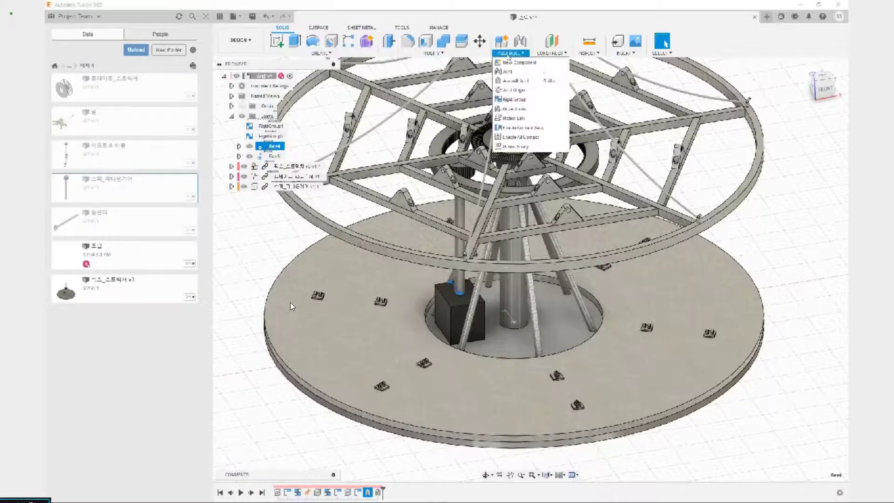
{"action": "left_click", "coordinate": [514, 118]}
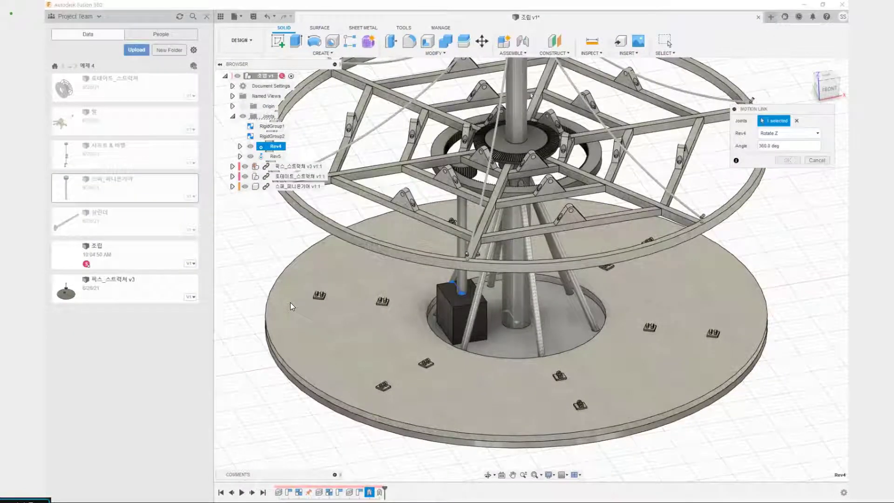
{"action": "left_click", "coordinate": [274, 158], "text": "ctrl"}
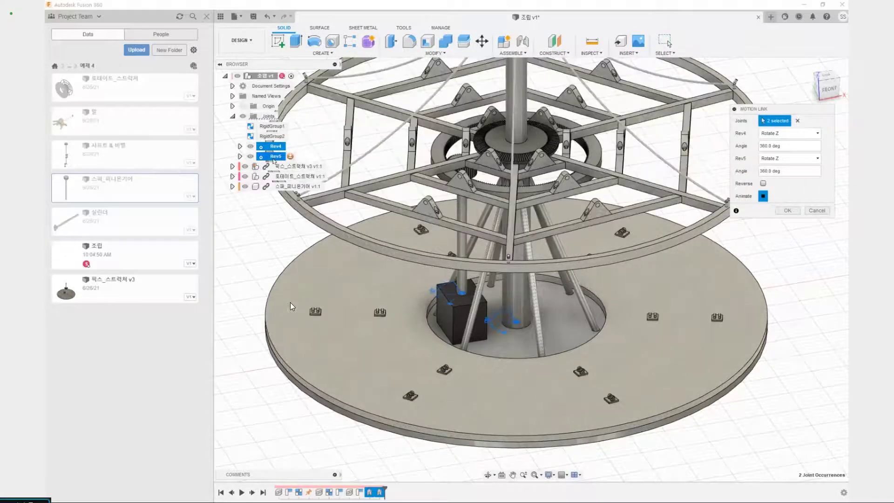
{"action": "scroll", "coordinate": [426, 131], "scroll_direction": "up", "scroll_amount": 5}
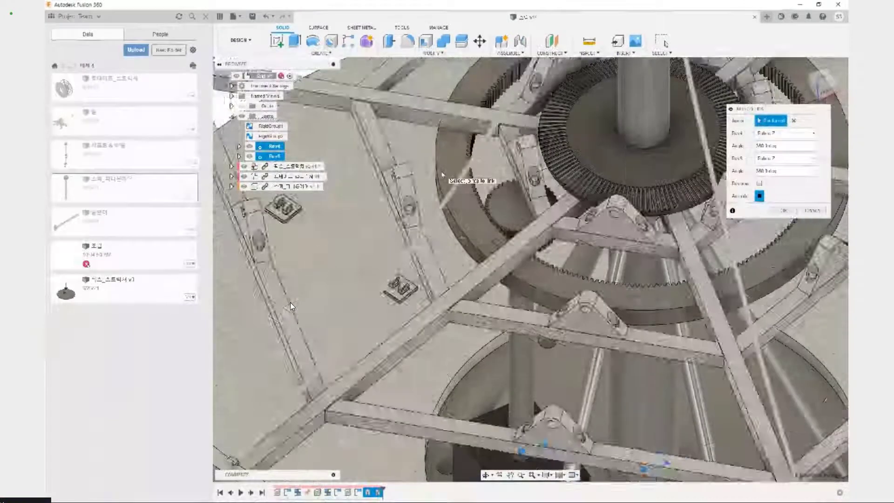
{"action": "scroll", "coordinate": [292, 306], "scroll_direction": "down", "scroll_amount": 5}
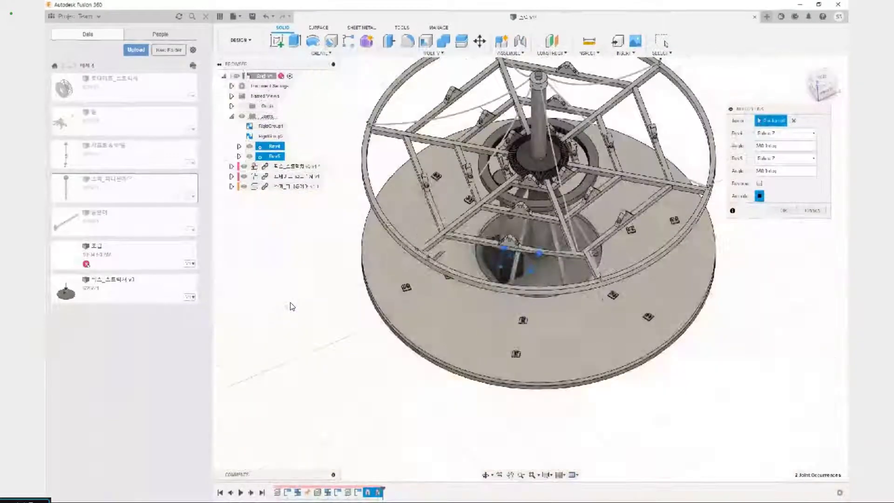
{"action": "left_click", "coordinate": [782, 211]}
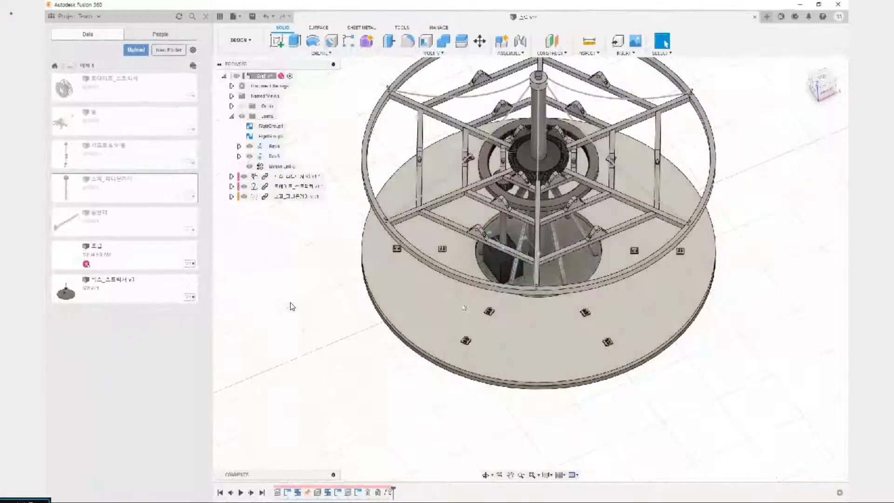
Animate the motion link, examine how the pinion teeth mesh with the ring gear, and revert the components to their original position
{"action": "scroll", "coordinate": [292, 306], "scroll_direction": "up", "scroll_amount": 5}
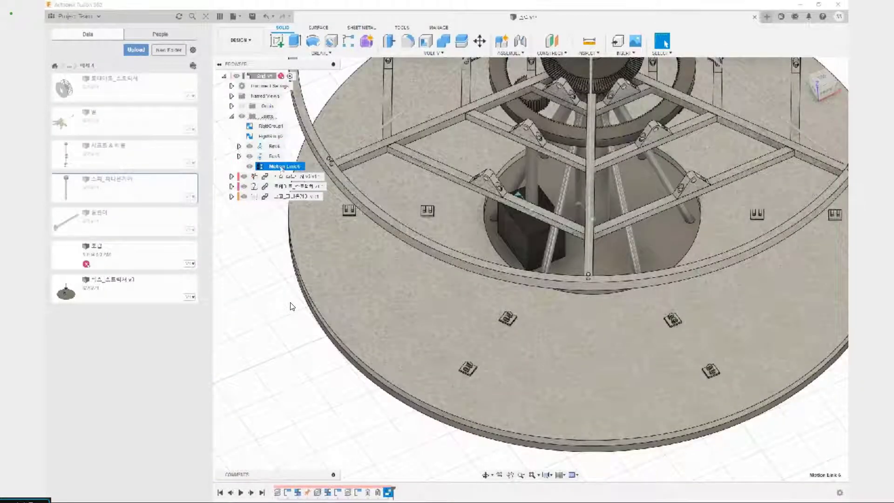
{"action": "scroll", "coordinate": [291, 306], "scroll_direction": "down", "scroll_amount": 5}
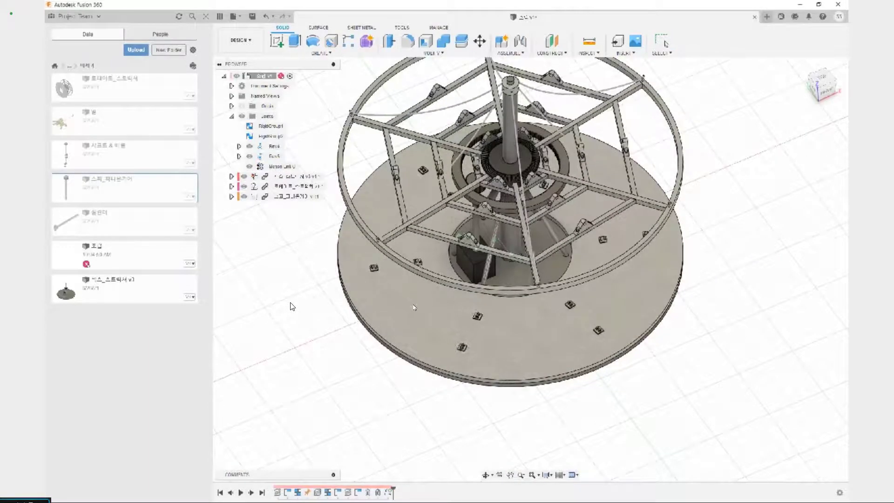
{"action": "scroll", "coordinate": [292, 306], "scroll_direction": "up", "scroll_amount": 5}
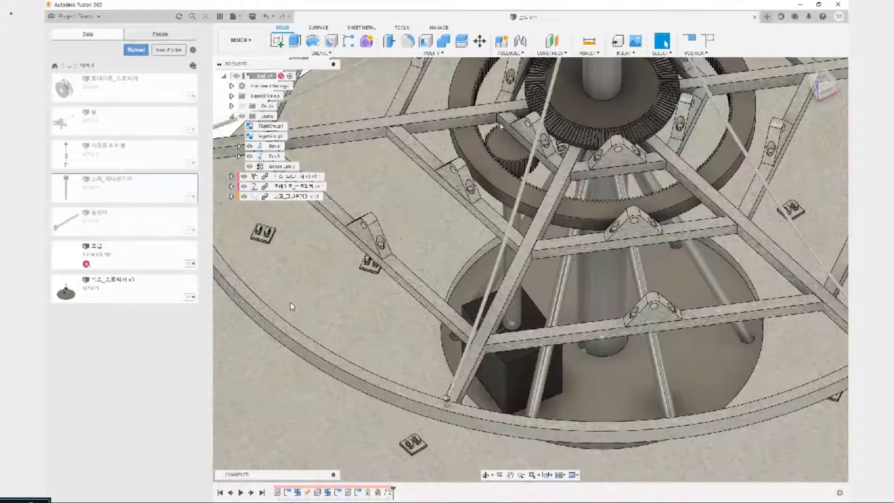
{"action": "scroll", "coordinate": [501, 126], "scroll_direction": "up", "scroll_amount": 8}
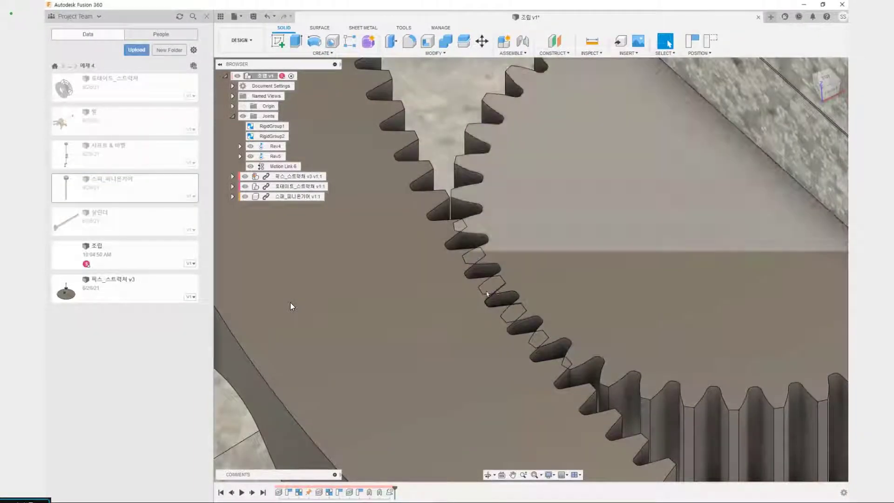
{"action": "scroll", "coordinate": [487, 294], "scroll_direction": "down", "scroll_amount": 10}
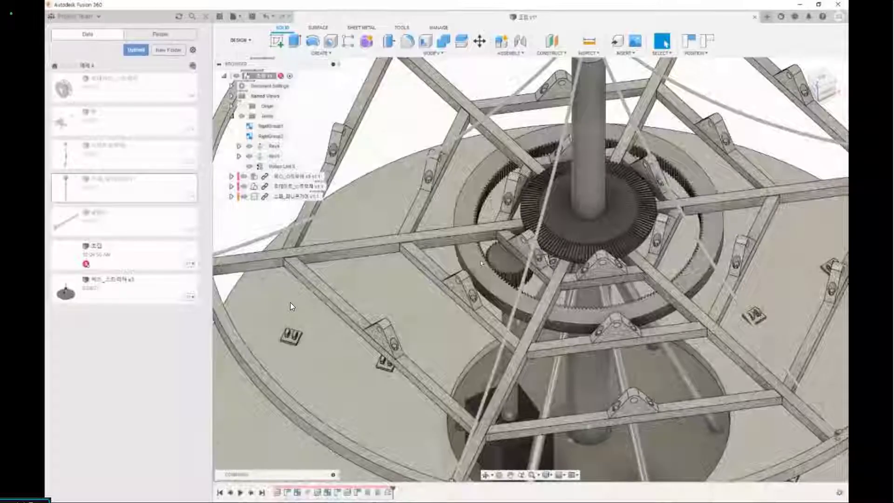
{"action": "scroll", "coordinate": [482, 276], "scroll_direction": "up", "scroll_amount": 4}
{"action": "scroll", "coordinate": [373, 349], "scroll_direction": "down", "scroll_amount": 8}
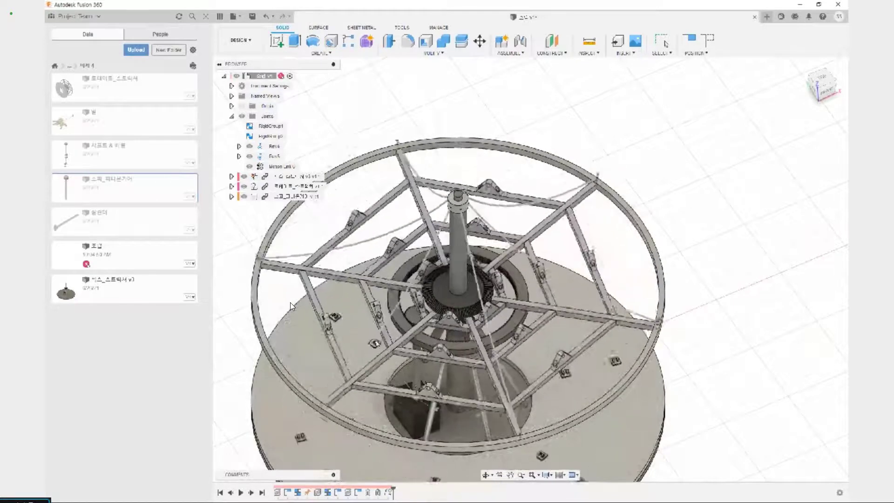
{"action": "key", "text": "Escape"}
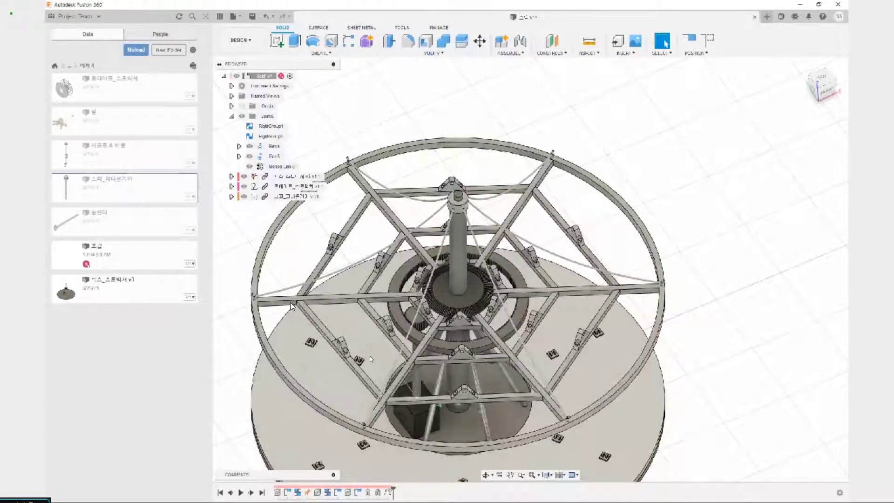
{"action": "left_click", "coordinate": [710, 41]}
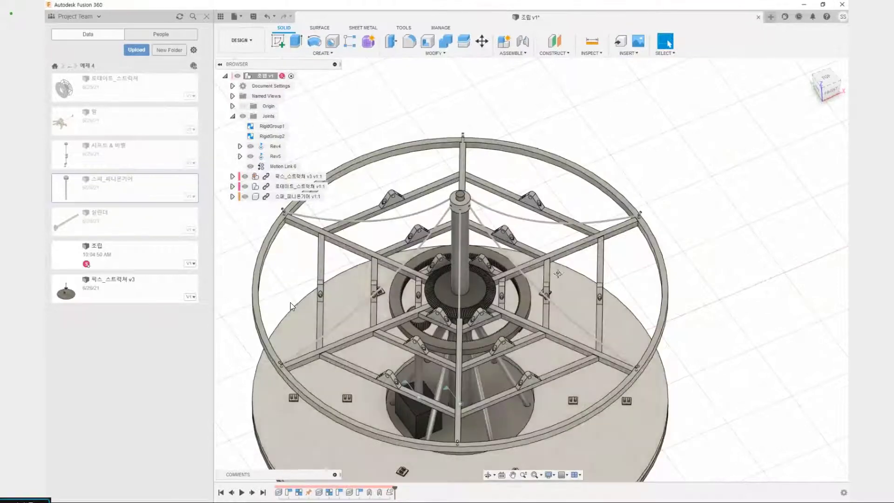
Insert the 샤프트 & 베벨 component into the assembly and place it clear of the carousel, beyond the base's outer rim
{"action": "middle_click_drag", "start_coordinate": [590, 323], "coordinate": [625, 205]}
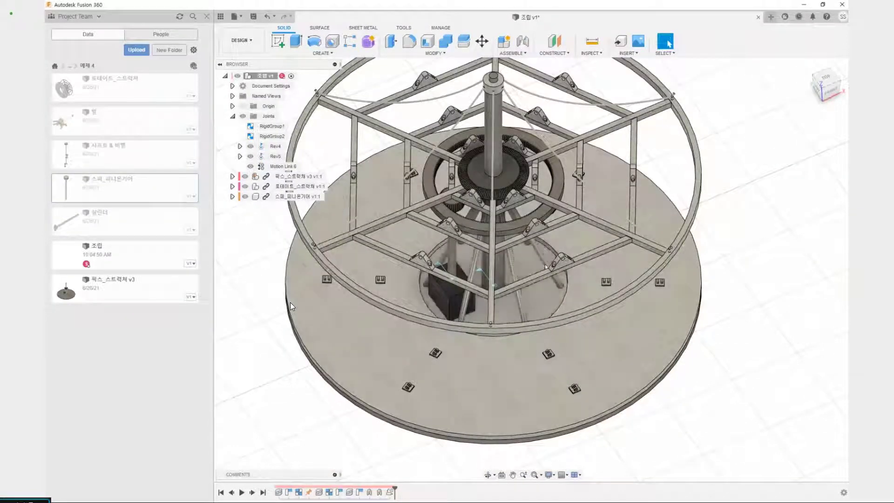
{"action": "middle_click_drag", "start_coordinate": [545, 264], "coordinate": [520, 177], "text": "shift"}
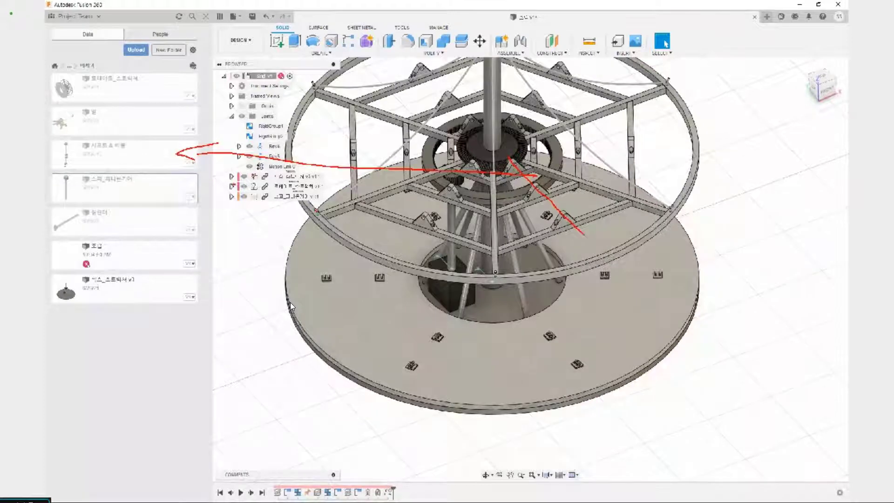
{"action": "right_click", "coordinate": [130, 152]}
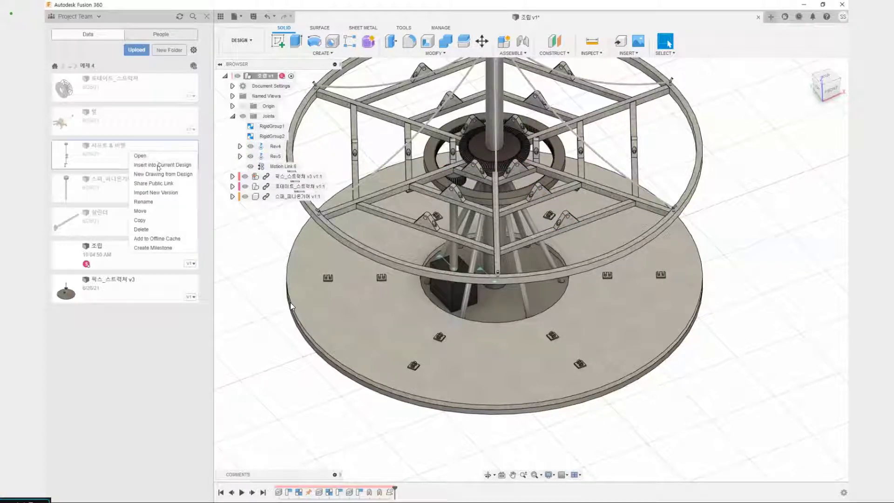
{"action": "left_click", "coordinate": [159, 165]}
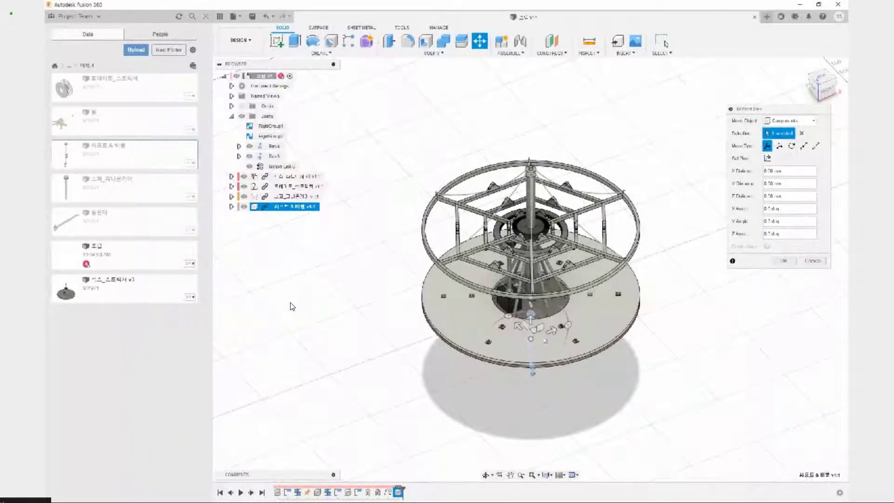
{"action": "left_click_drag", "start_coordinate": [539, 326], "coordinate": [678, 253]}
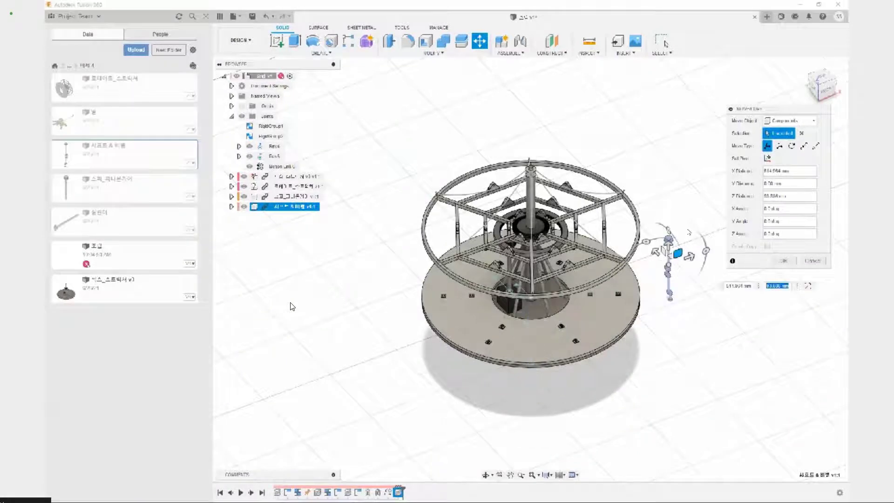
{"action": "left_click", "coordinate": [783, 261]}
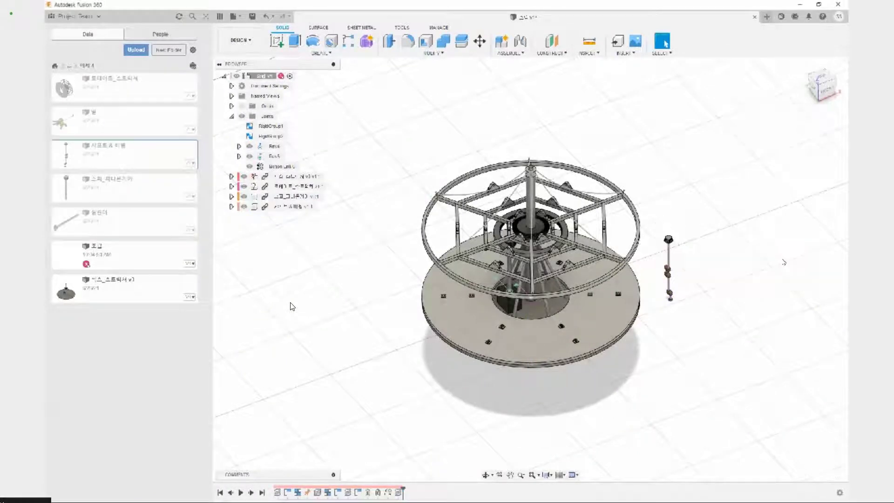
{"action": "scroll", "coordinate": [654, 260], "scroll_direction": "up", "scroll_amount": 4}
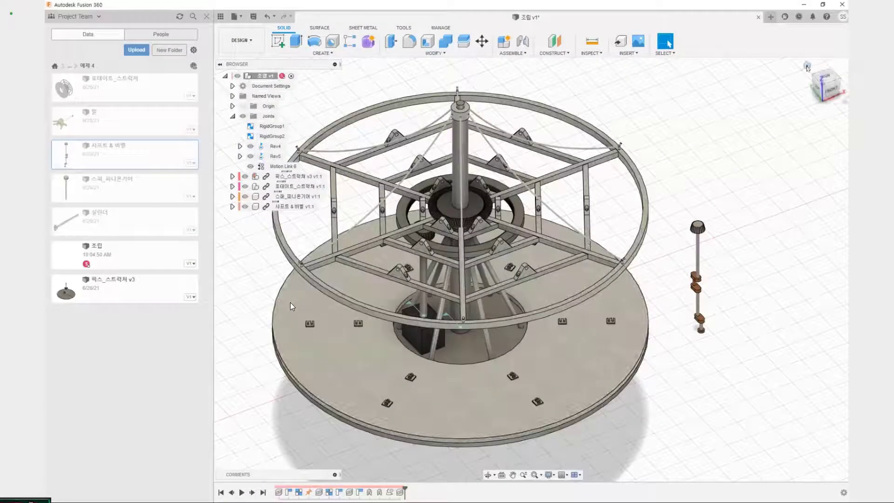
{"action": "left_click", "coordinate": [807, 67]}
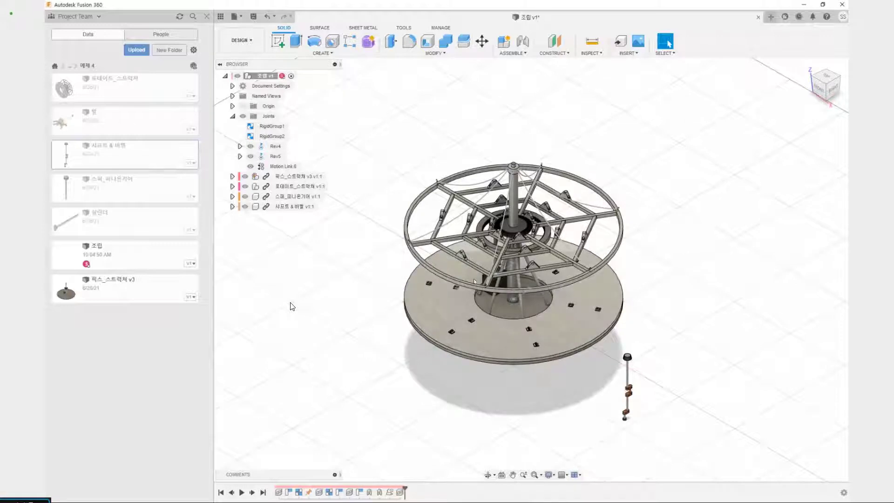
{"action": "scroll", "coordinate": [525, 236], "scroll_direction": "up", "scroll_amount": 5}
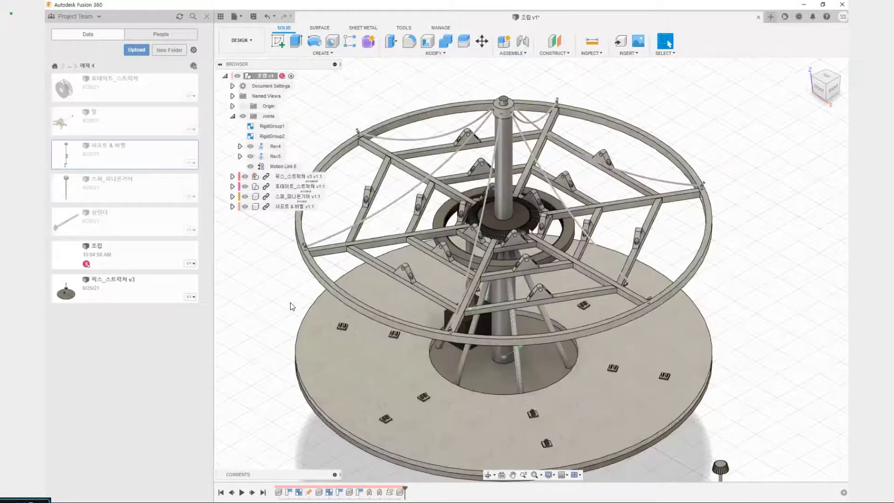
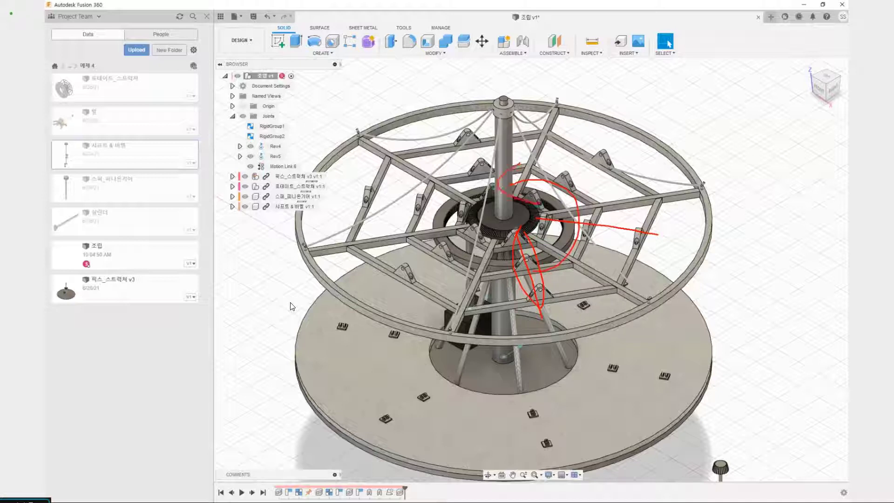
Examine the row of triangular brackets running outward from the central column on the rotating structure
{"action": "key", "text": "Escape"}
{"action": "scroll", "coordinate": [557, 298], "scroll_direction": "down", "scroll_amount": 4}
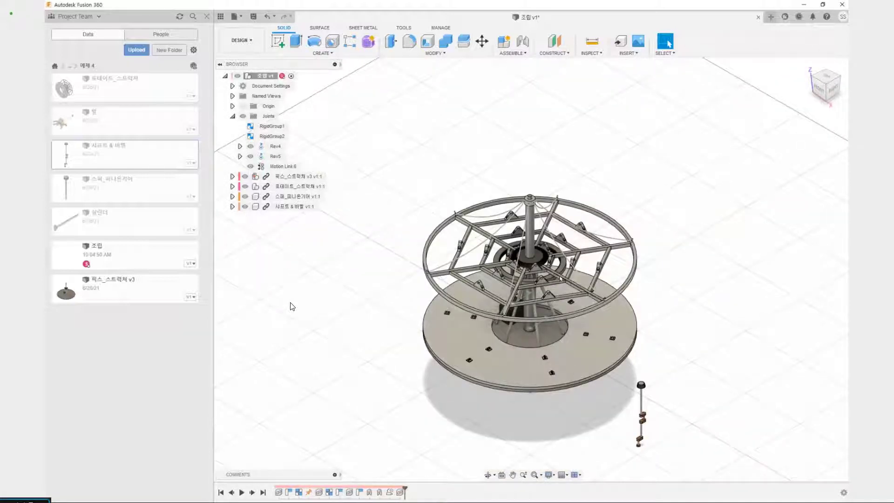
{"action": "scroll", "coordinate": [543, 287], "scroll_direction": "up", "scroll_amount": 5}
{"action": "scroll", "coordinate": [543, 287], "scroll_direction": "up", "scroll_amount": 4}
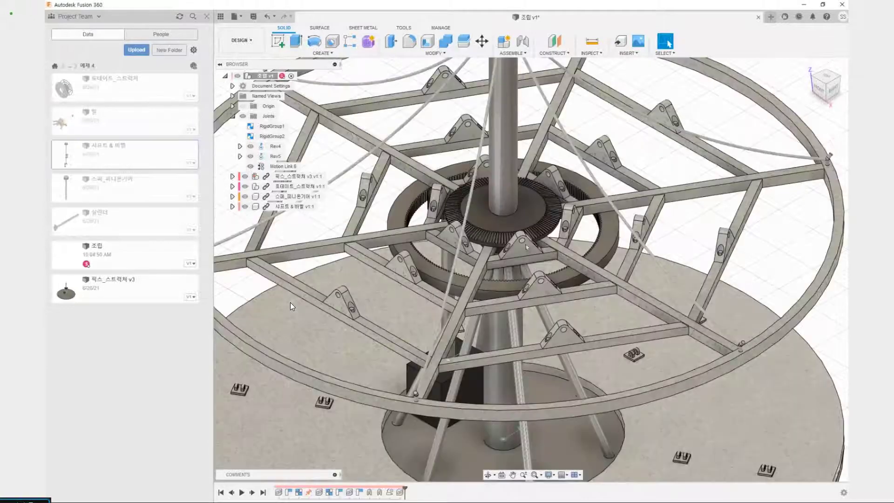
{"action": "key", "text": "ctrl+2"}
{"action": "left_click_drag", "start_coordinate": [517, 229], "coordinate": [566, 344]}
{"action": "key", "text": "Escape"}
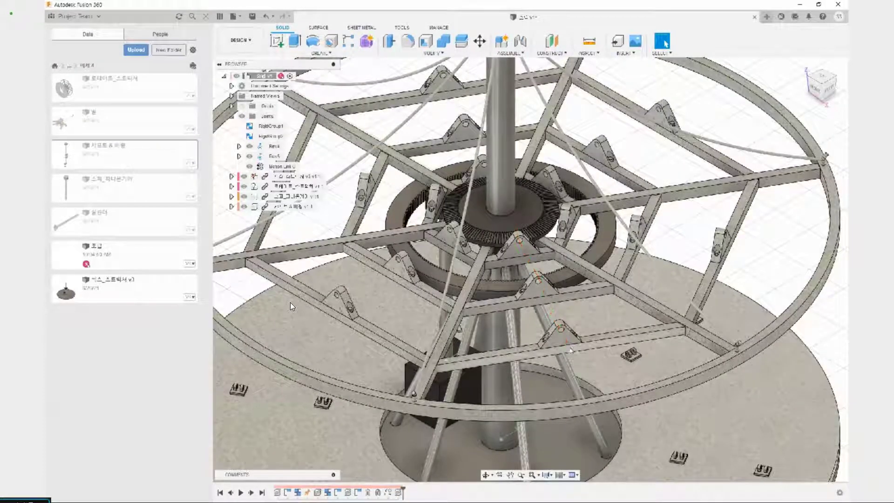
{"action": "scroll", "coordinate": [565, 309], "scroll_direction": "down", "scroll_amount": 6}
{"action": "left_click", "coordinate": [805, 65]}
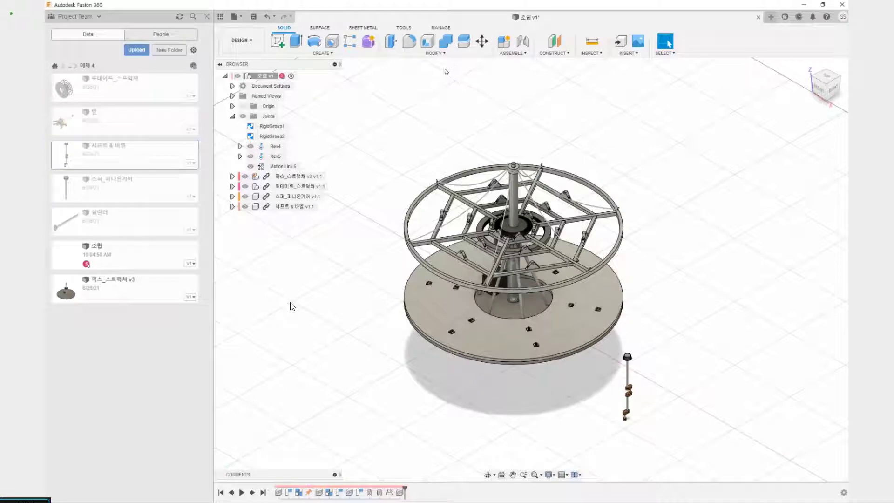
{"action": "left_click", "coordinate": [435, 54]}
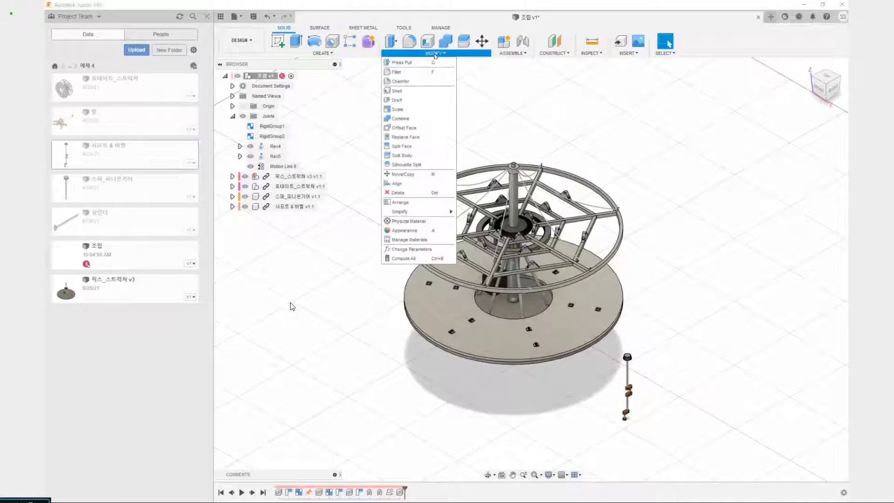
{"action": "left_click", "coordinate": [408, 188]}
{"action": "middle_click_drag", "start_coordinate": [657, 166], "coordinate": [613, 143]}
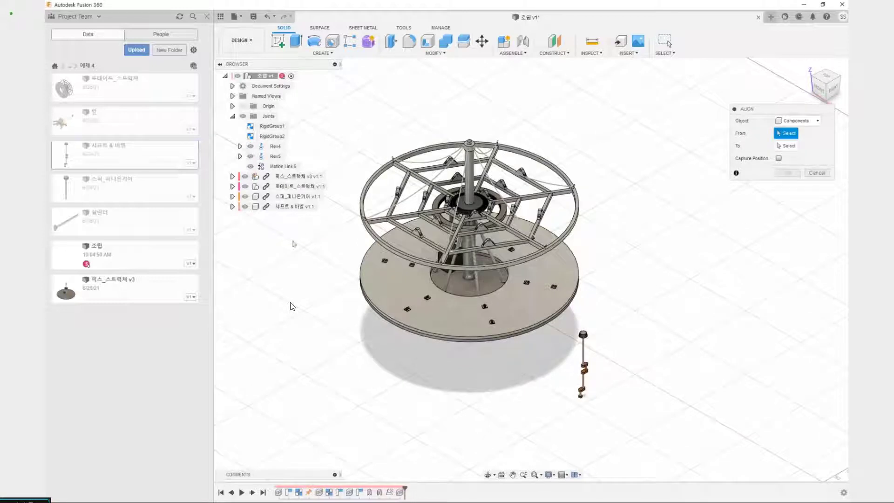
{"action": "left_click", "coordinate": [294, 207]}
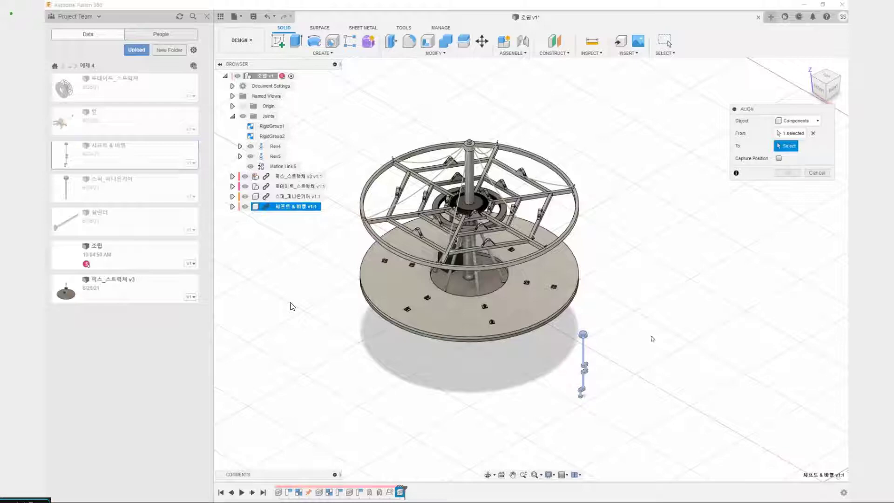
{"action": "left_click", "coordinate": [812, 134]}
{"action": "scroll", "coordinate": [573, 370], "scroll_direction": "up", "scroll_amount": 7}
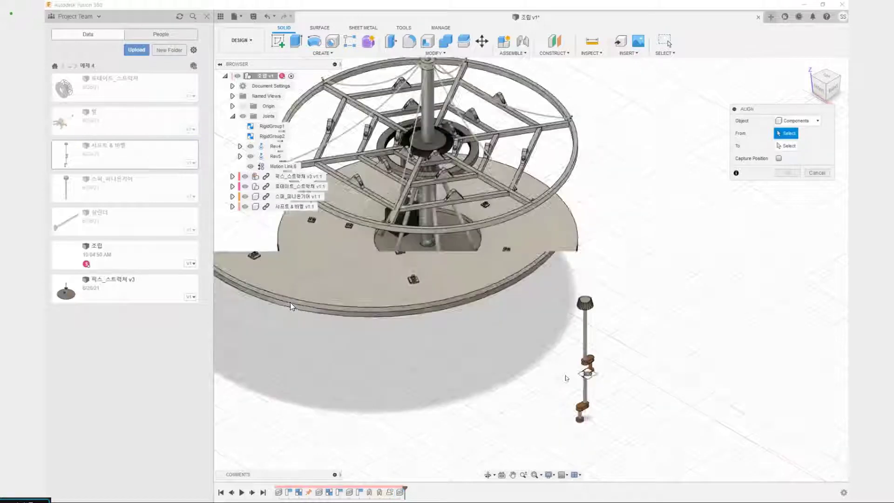
{"action": "middle_click_drag", "start_coordinate": [572, 339], "coordinate": [560, 282], "text": "shift"}
{"action": "scroll", "coordinate": [608, 232], "scroll_direction": "up", "scroll_amount": 1}
{"action": "scroll", "coordinate": [607, 228], "scroll_direction": "up", "scroll_amount": 5}
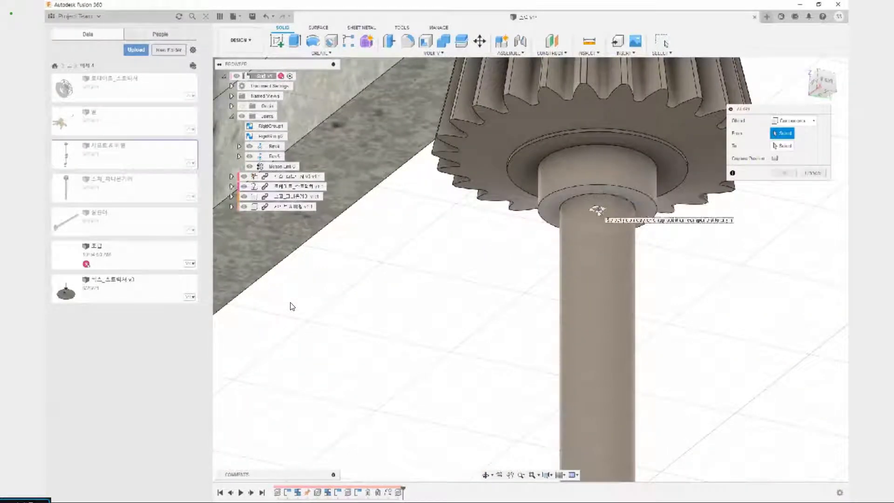
{"action": "left_click", "coordinate": [597, 210]}
{"action": "scroll", "coordinate": [597, 210], "scroll_direction": "down", "scroll_amount": 10}
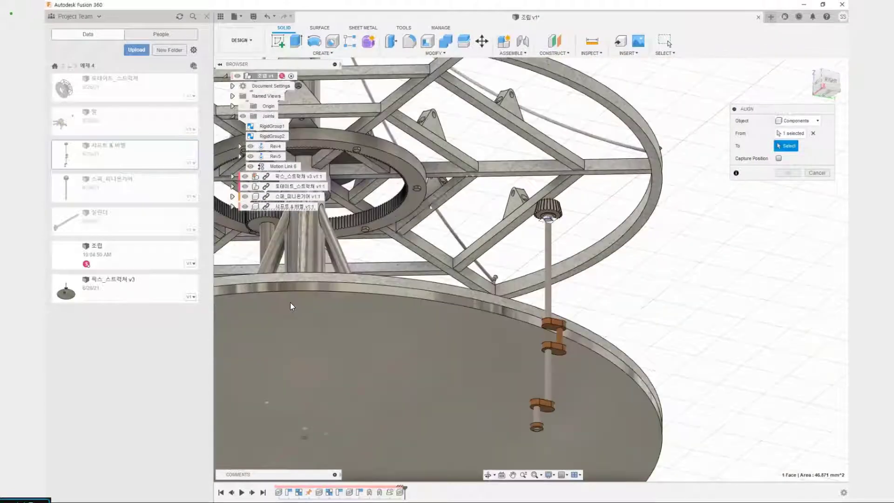
{"action": "middle_click_drag", "start_coordinate": [393, 215], "coordinate": [574, 252], "text": "shift"}
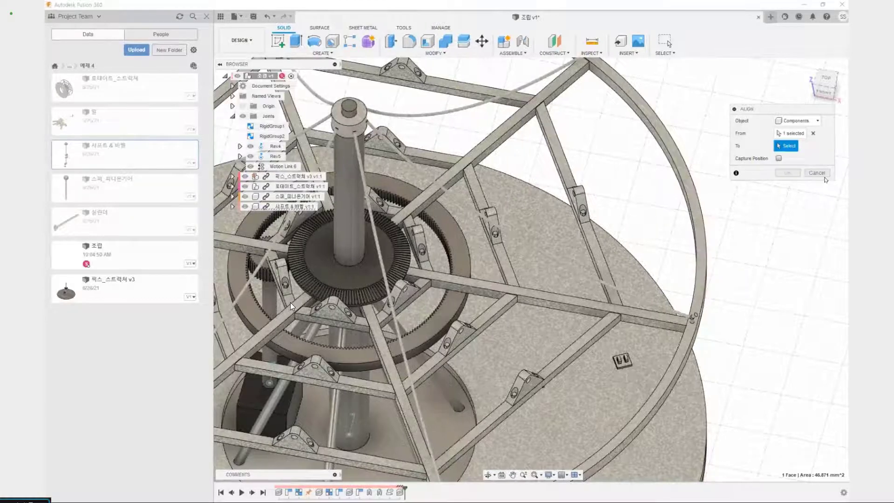
{"action": "key", "text": "Escape"}
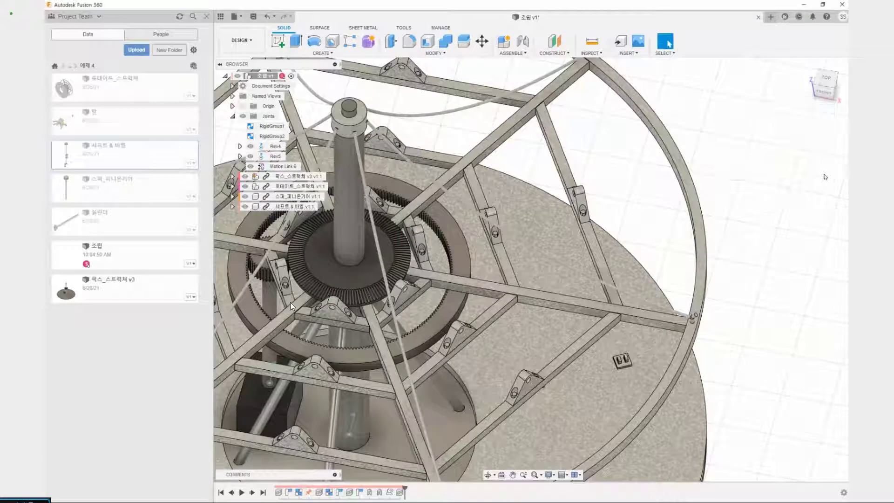
Hide the Carousel ring_200M1 spur ring gear within the rotating structure component
{"action": "left_click", "coordinate": [233, 186]}
{"action": "left_click", "coordinate": [455, 233]}
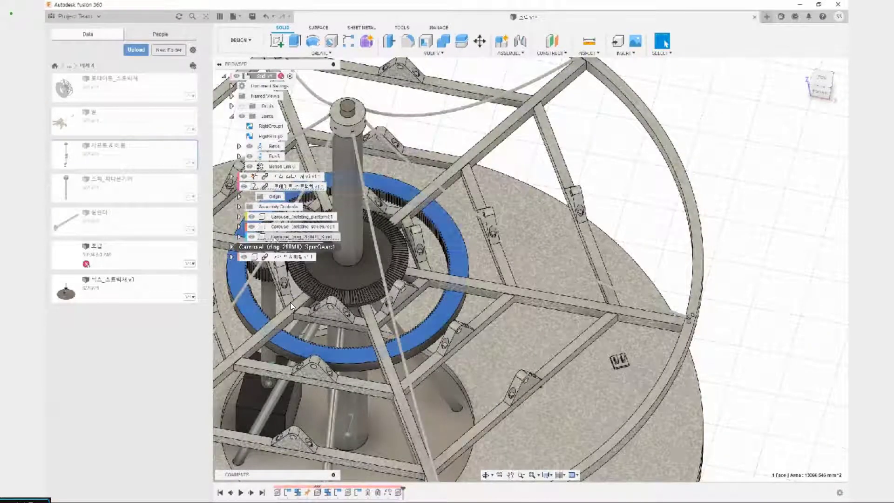
{"action": "left_click", "coordinate": [275, 238]}
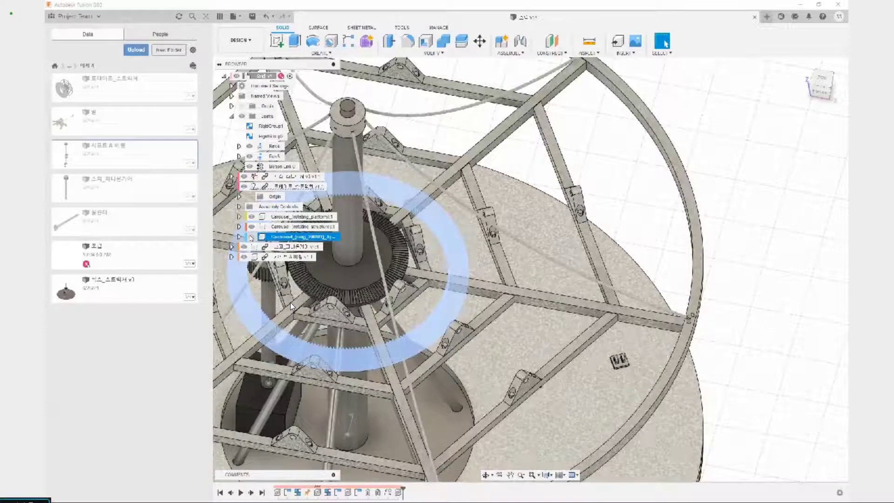
Find the bevel gear inside the fixed structure component (픽스_스트럭처) and hide it
{"action": "left_click", "coordinate": [299, 227]}
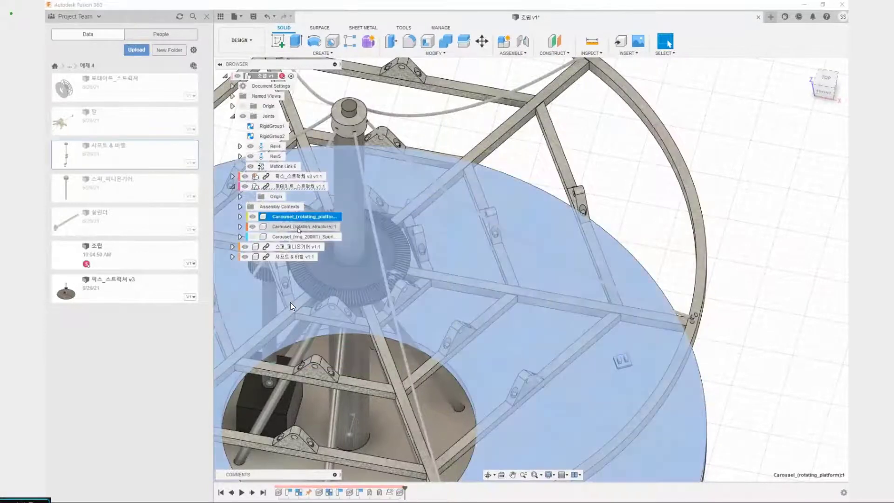
{"action": "left_click", "coordinate": [291, 177]}
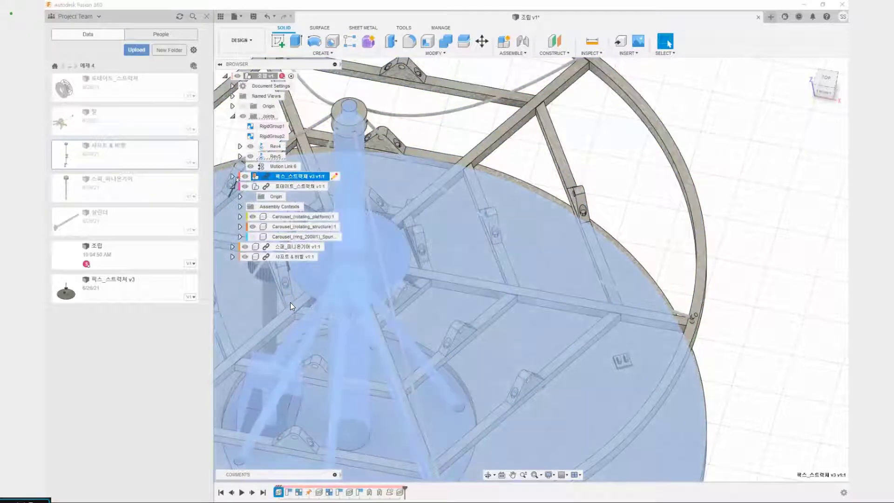
{"action": "left_click", "coordinate": [233, 177]}
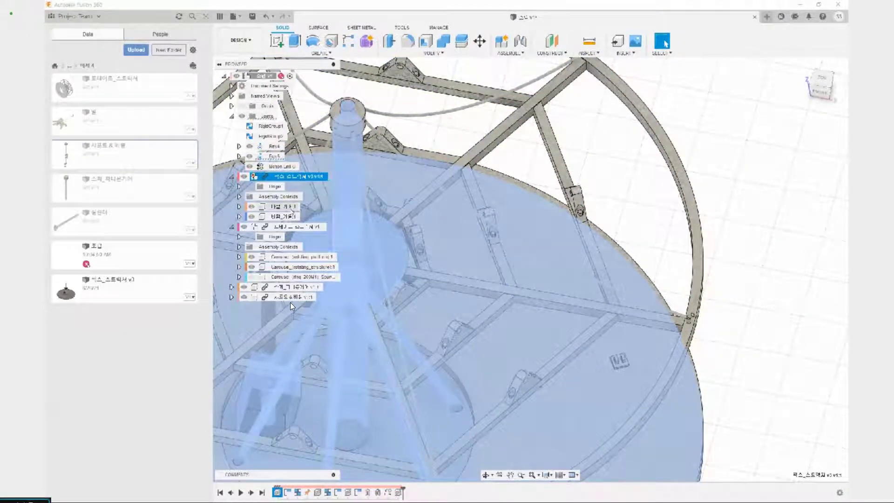
{"action": "left_click", "coordinate": [286, 207]}
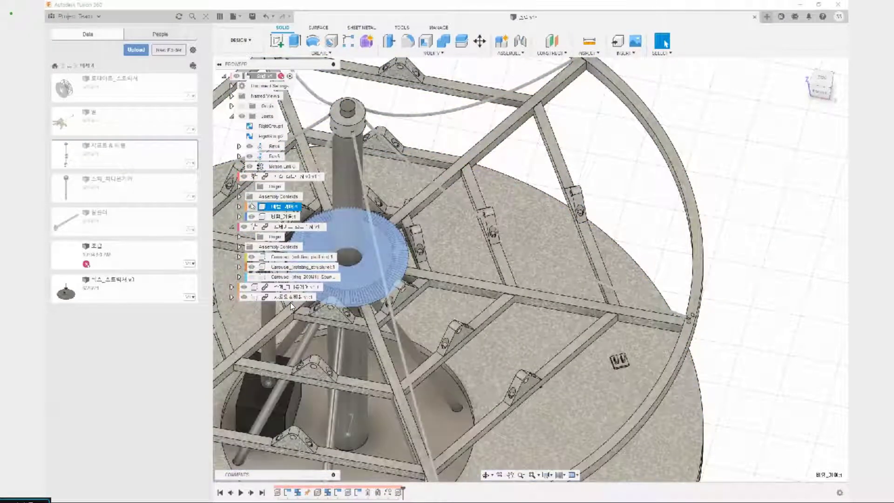
{"action": "left_click", "coordinate": [252, 206]}
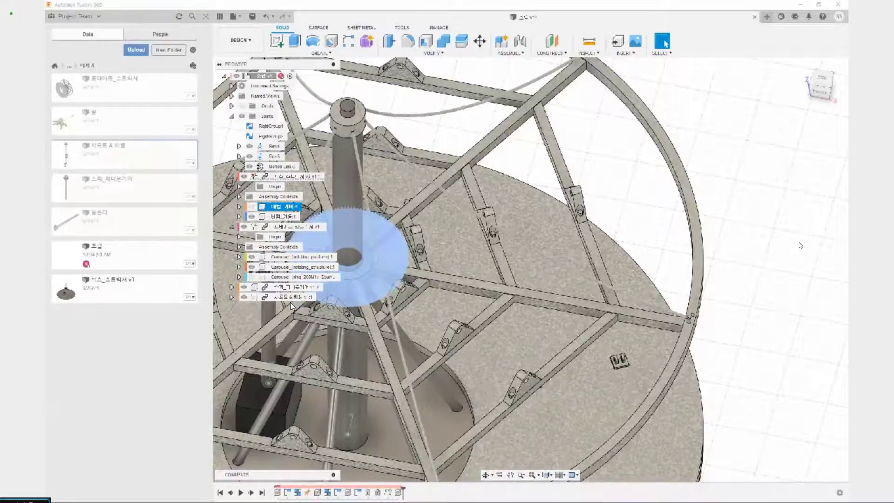
Start aligning the 샤프트 & 베벨 component, using the collar's ring-shaped face beneath its bevel gear as the origin
{"action": "scroll", "coordinate": [790, 266], "scroll_direction": "down", "scroll_amount": 5}
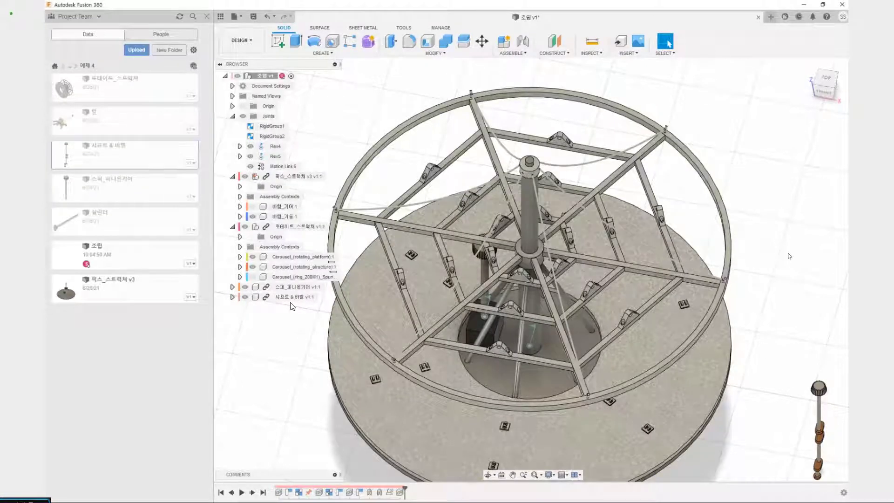
{"action": "middle_click_drag", "start_coordinate": [810, 283], "coordinate": [722, 288]}
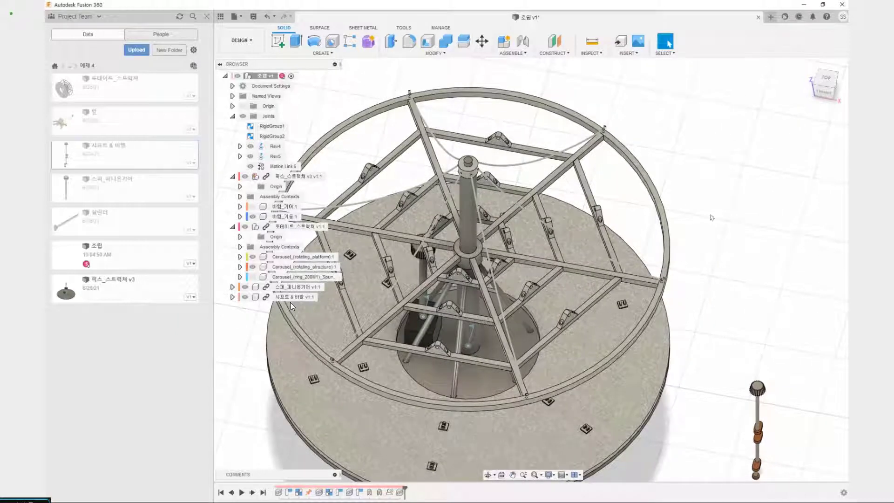
{"action": "middle_click_drag", "start_coordinate": [720, 345], "coordinate": [489, 153]}
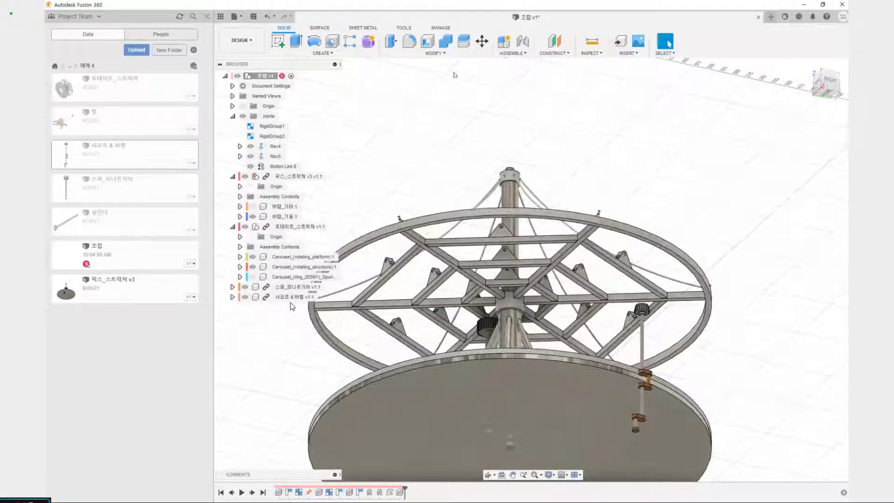
{"action": "left_click", "coordinate": [447, 55]}
{"action": "left_click", "coordinate": [414, 184]}
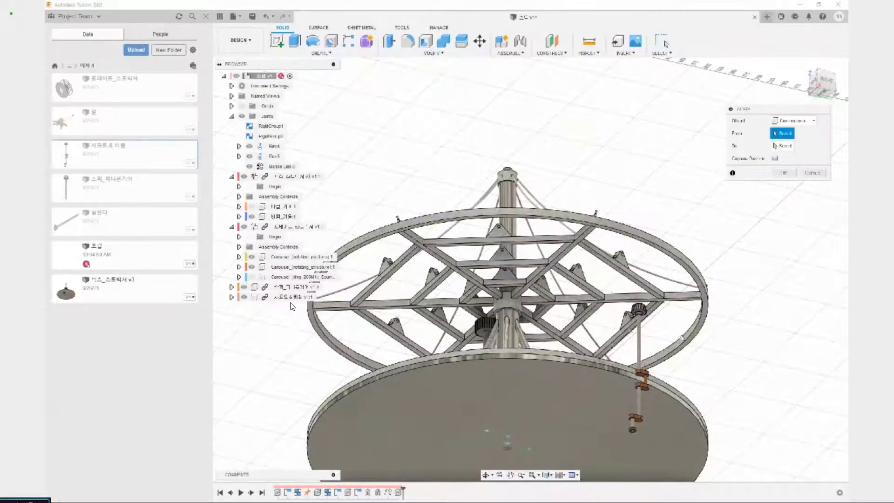
{"action": "scroll", "coordinate": [683, 326], "scroll_direction": "up", "scroll_amount": 5}
{"action": "scroll", "coordinate": [611, 310], "scroll_direction": "up", "scroll_amount": 4}
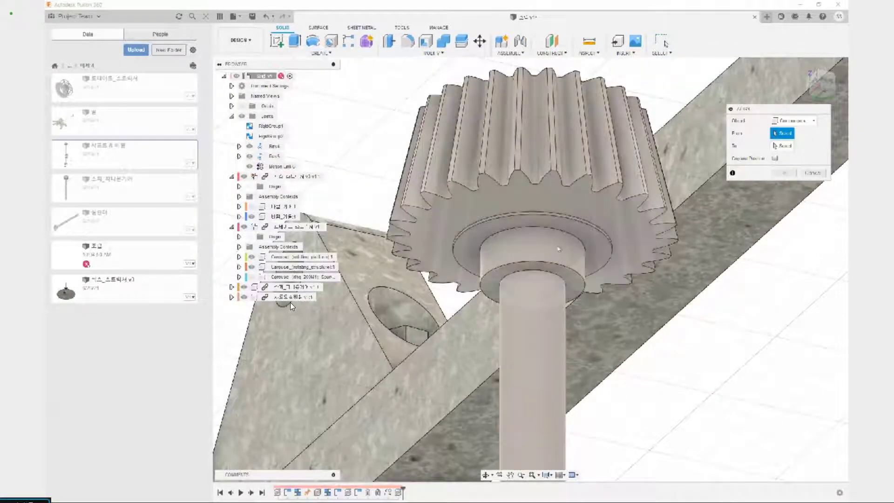
{"action": "left_click", "coordinate": [528, 287]}
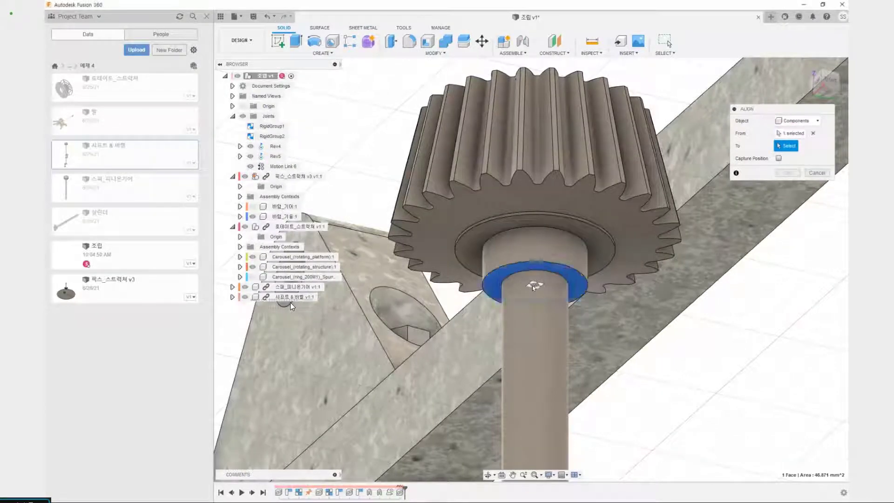
Try to align the collar's ring-shaped face with the triangular face of the innermost bracket beside the central column
{"action": "scroll", "coordinate": [516, 289], "scroll_direction": "down", "scroll_amount": 6}
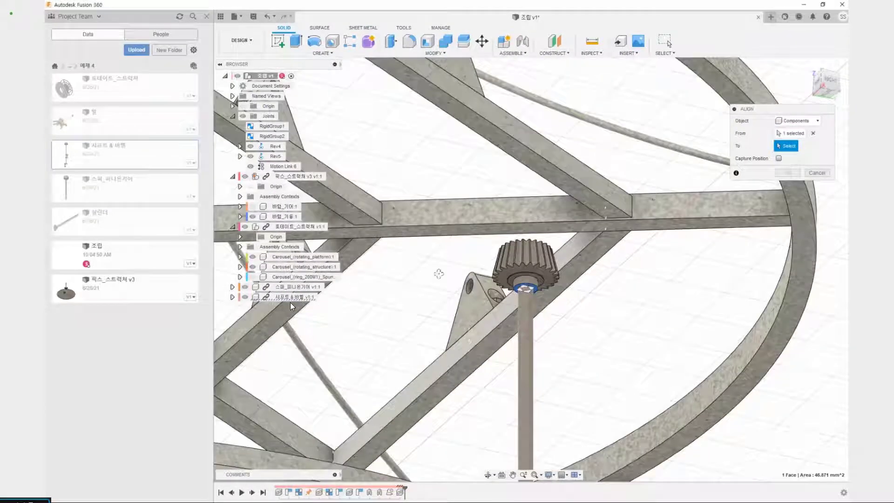
{"action": "middle_click_drag", "start_coordinate": [438, 274], "coordinate": [445, 316], "text": "shift"}
{"action": "scroll", "coordinate": [446, 317], "scroll_direction": "down", "scroll_amount": 5}
{"action": "key", "text": "F6"}
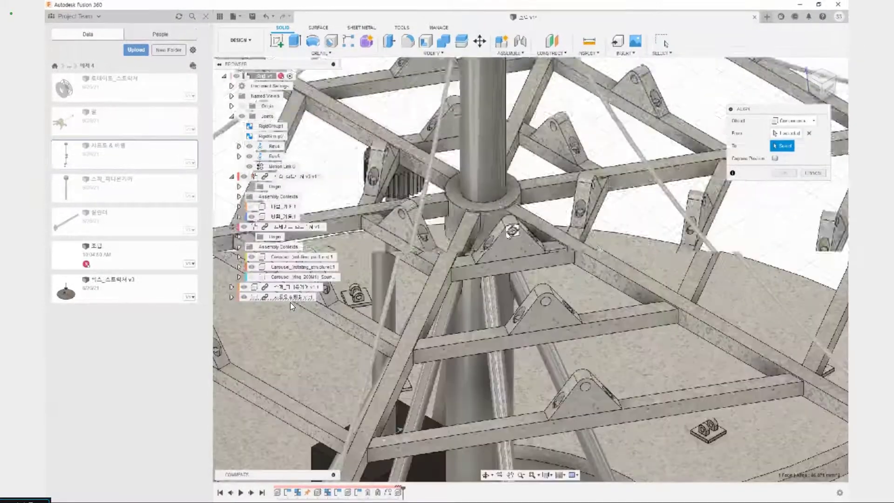
{"action": "scroll", "coordinate": [512, 230], "scroll_direction": "up", "scroll_amount": 4}
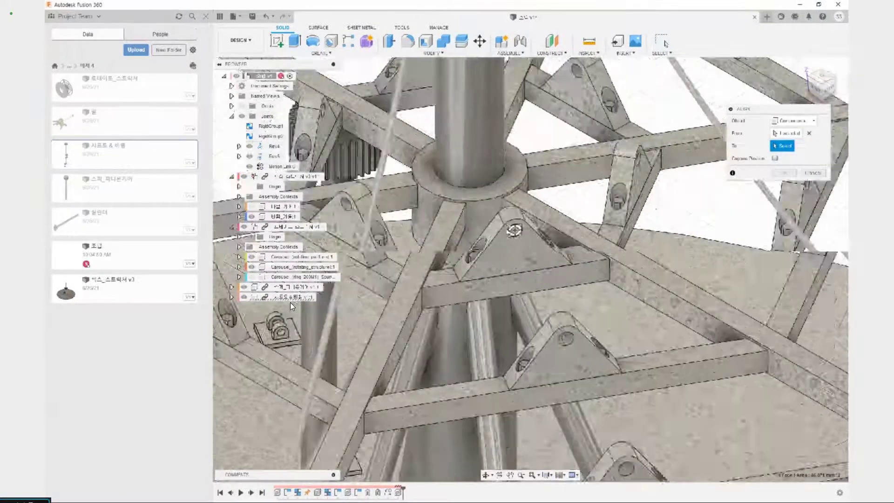
{"action": "middle_click_drag", "start_coordinate": [512, 230], "coordinate": [587, 220], "text": "shift"}
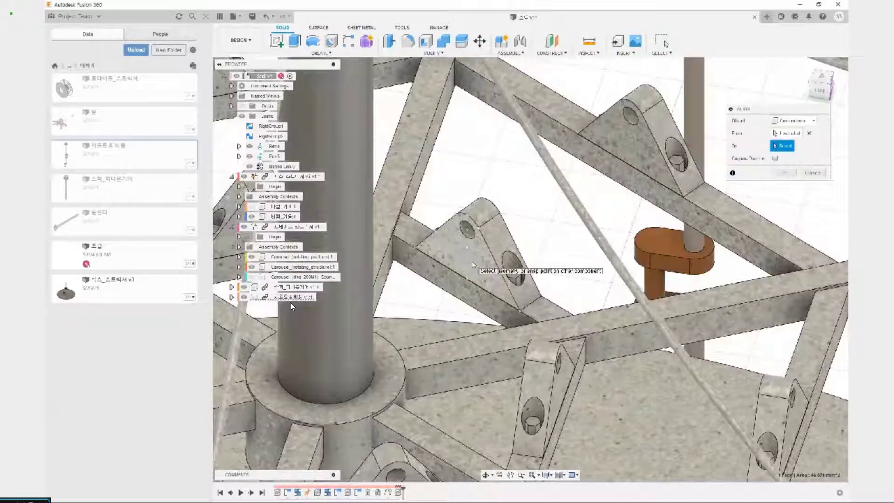
{"action": "scroll", "coordinate": [473, 265], "scroll_direction": "down", "scroll_amount": 5}
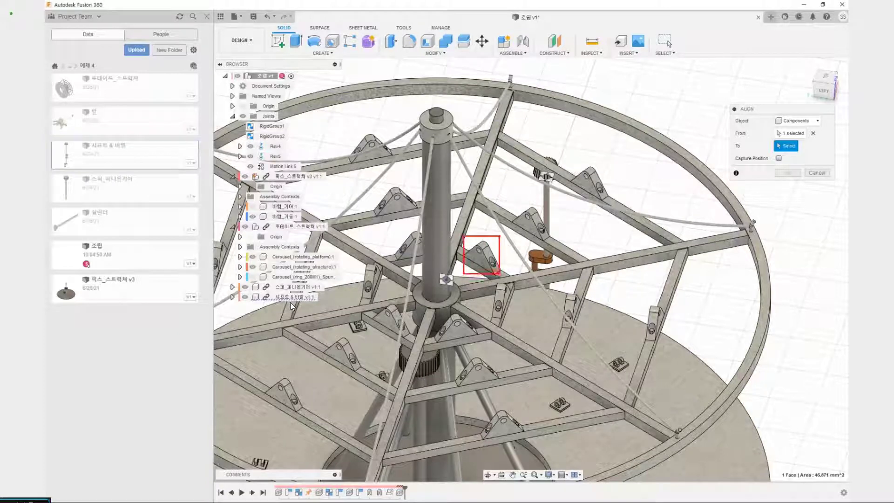
{"action": "scroll", "coordinate": [482, 256], "scroll_direction": "up", "scroll_amount": 6}
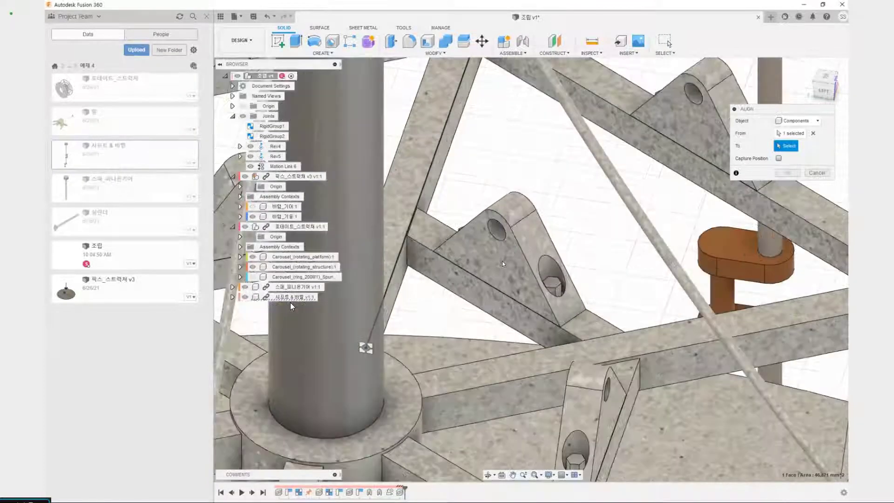
{"action": "left_click", "coordinate": [518, 273]}
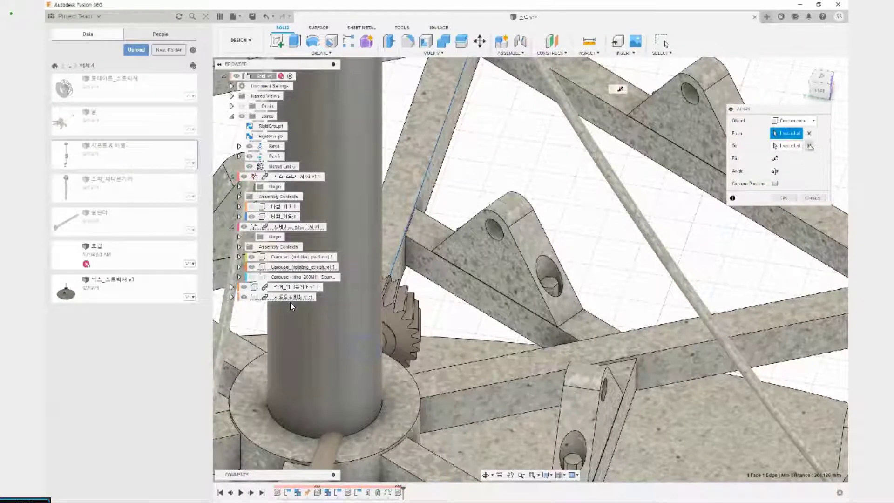
{"action": "left_click", "coordinate": [809, 145]}
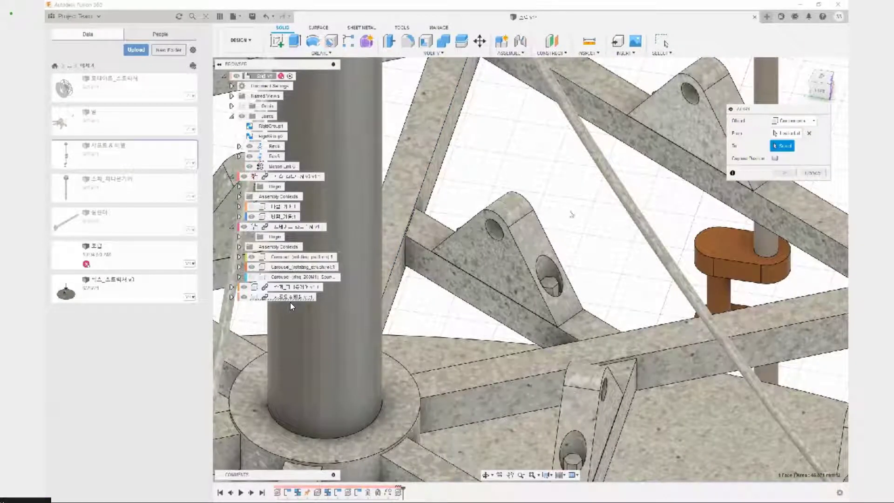
{"action": "left_click", "coordinate": [507, 264]}
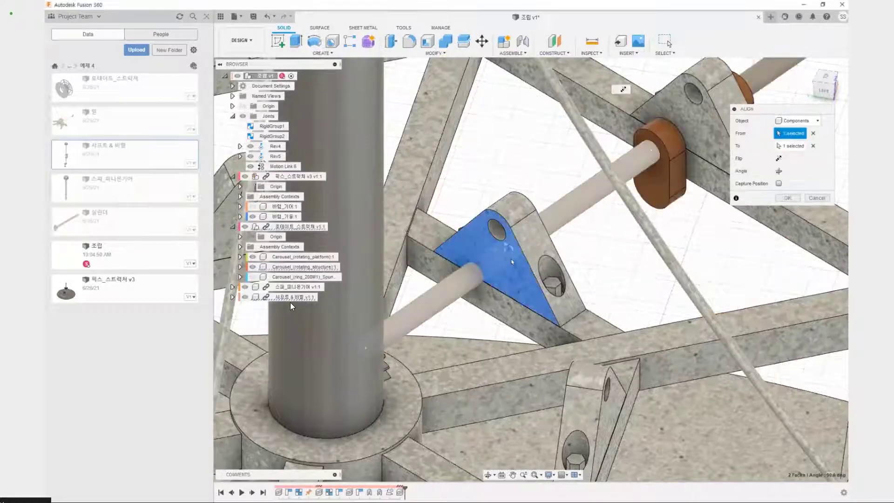
{"action": "scroll", "coordinate": [512, 262], "scroll_direction": "down", "scroll_amount": 6}
{"action": "left_click", "coordinate": [812, 145]}
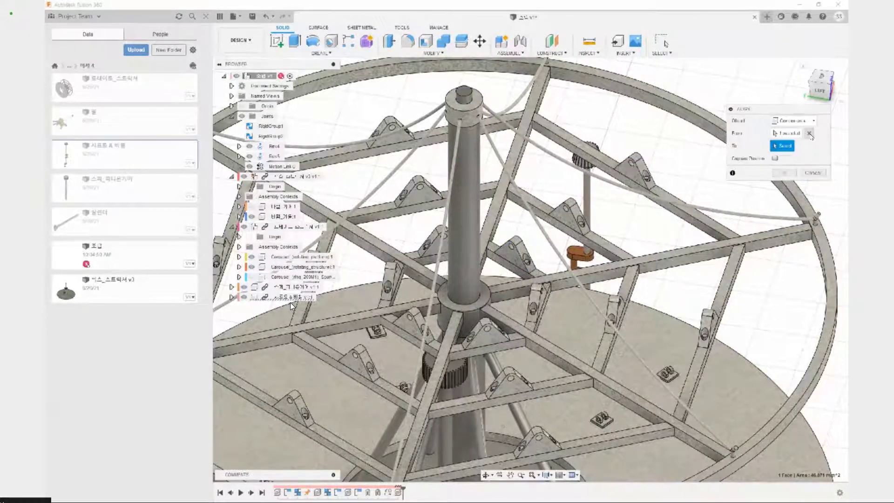
Replace the alignment origin with the shaft's circular edge where it meets the collar beneath the bevel gear
{"action": "scroll", "coordinate": [583, 179], "scroll_direction": "up", "scroll_amount": 5}
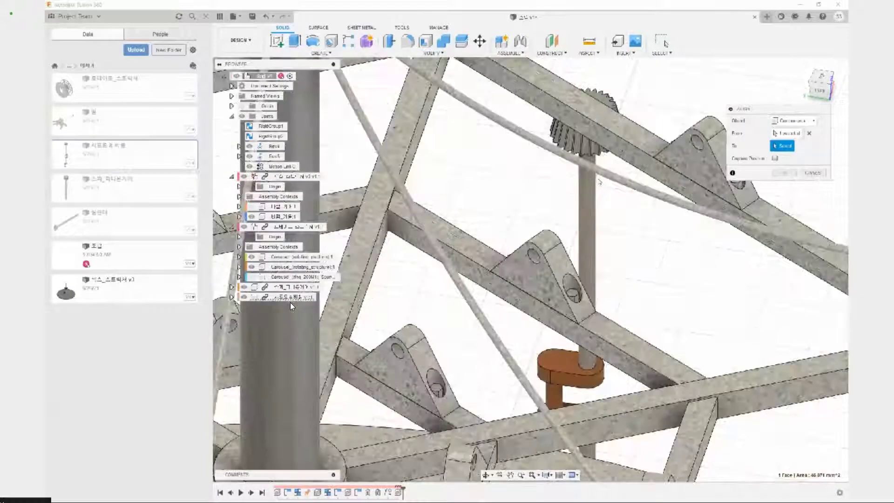
{"action": "left_click", "coordinate": [808, 134]}
{"action": "middle_click_drag", "start_coordinate": [678, 289], "coordinate": [610, 210], "text": "shift"}
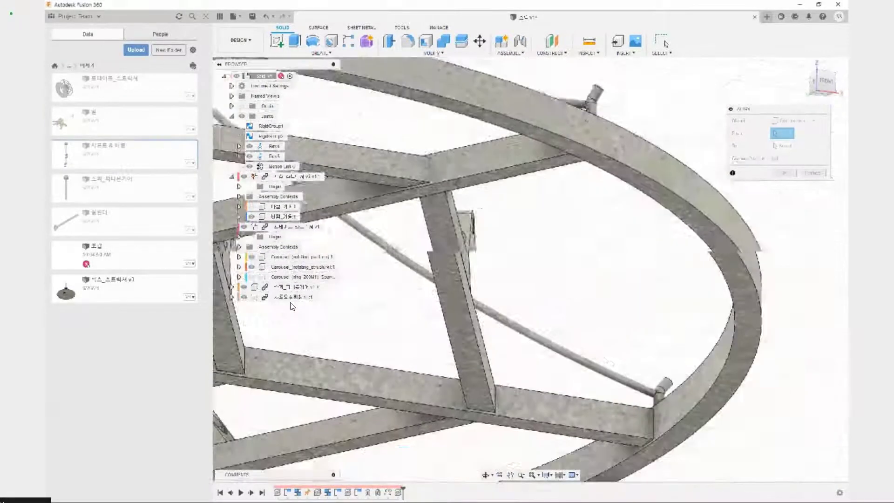
{"action": "middle_click_drag", "start_coordinate": [605, 312], "coordinate": [484, 54]}
{"action": "middle_click_drag", "start_coordinate": [689, 298], "coordinate": [485, 102]}
{"action": "scroll", "coordinate": [570, 200], "scroll_direction": "down", "scroll_amount": 6}
{"action": "scroll", "coordinate": [558, 254], "scroll_direction": "up", "scroll_amount": 8}
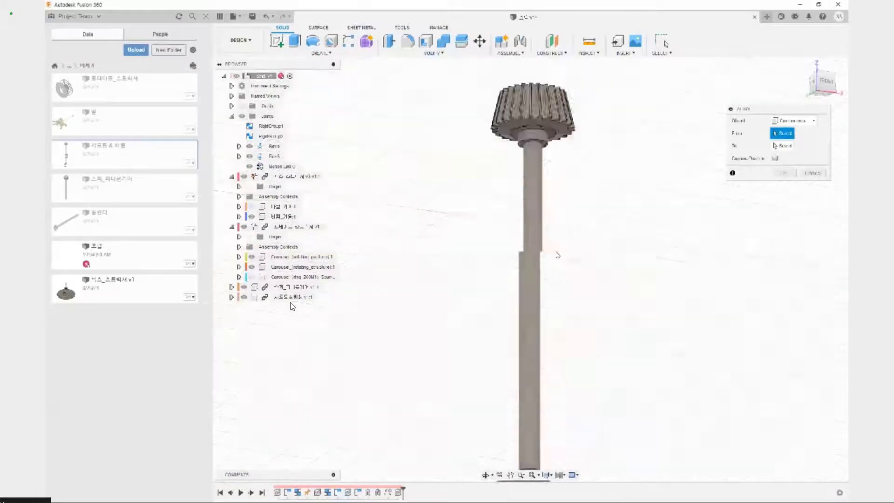
{"action": "middle_click_drag", "start_coordinate": [572, 405], "coordinate": [638, 338]}
{"action": "middle_click_drag", "start_coordinate": [600, 205], "coordinate": [595, 170], "text": "shift"}
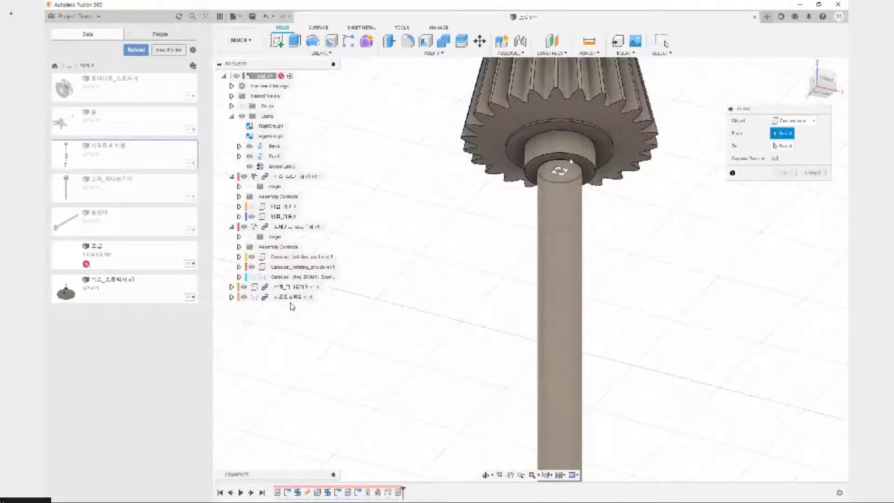
{"action": "left_click", "coordinate": [559, 172]}
Align the shaft's circular edge to the column-facing triangular face of the innermost bracket on the rotating structure
{"action": "scroll", "coordinate": [559, 173], "scroll_direction": "down", "scroll_amount": 10}
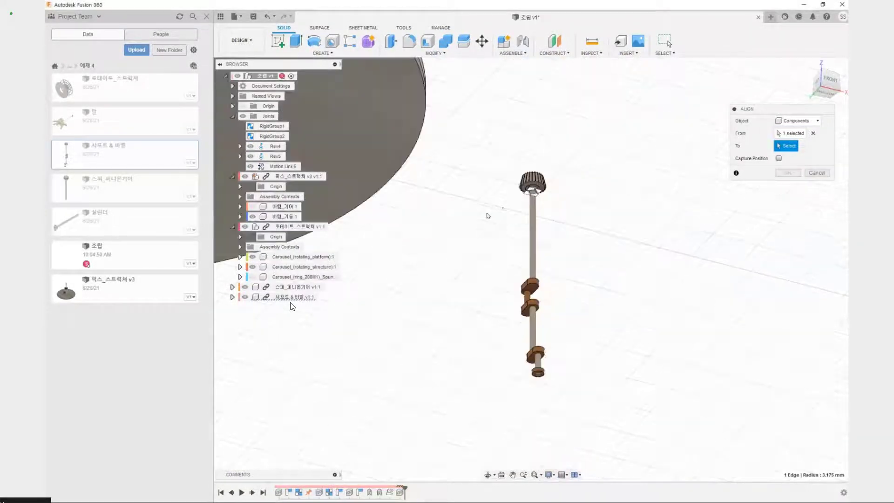
{"action": "middle_click_drag", "start_coordinate": [488, 234], "coordinate": [603, 335], "text": "shift"}
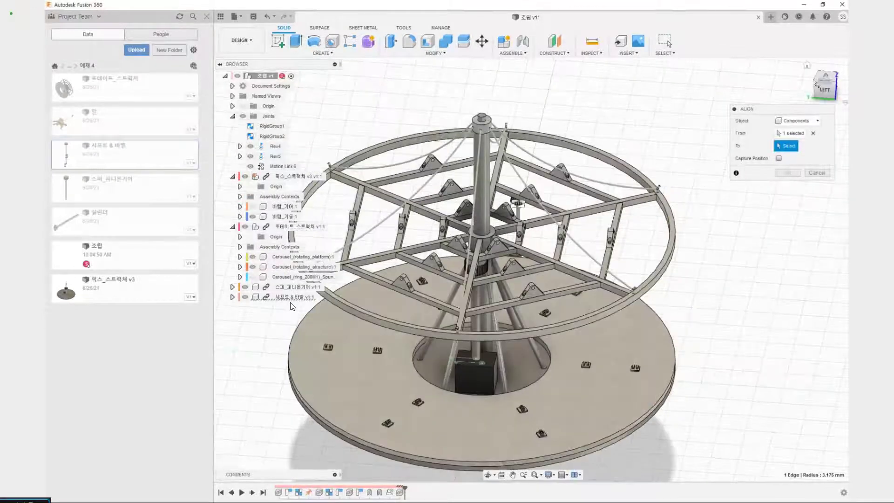
{"action": "middle_click_drag", "start_coordinate": [656, 239], "coordinate": [749, 236], "text": "shift"}
{"action": "scroll", "coordinate": [545, 240], "scroll_direction": "up", "scroll_amount": 8}
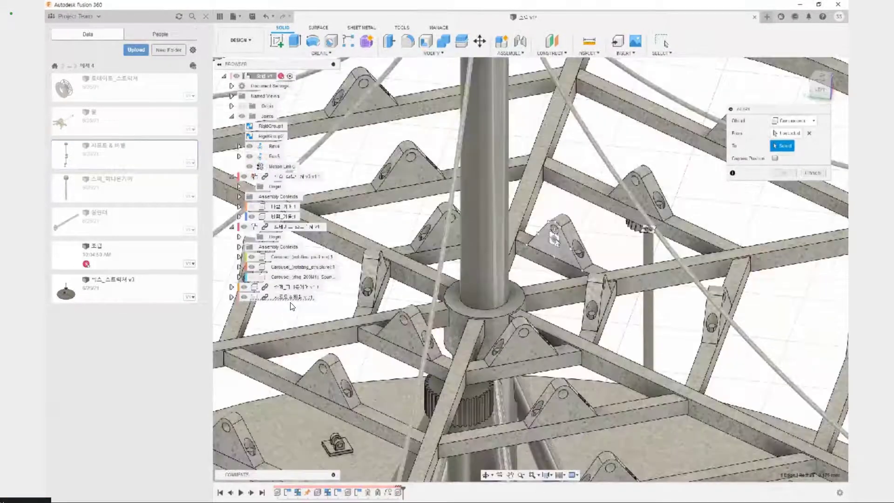
{"action": "left_click", "coordinate": [554, 230]}
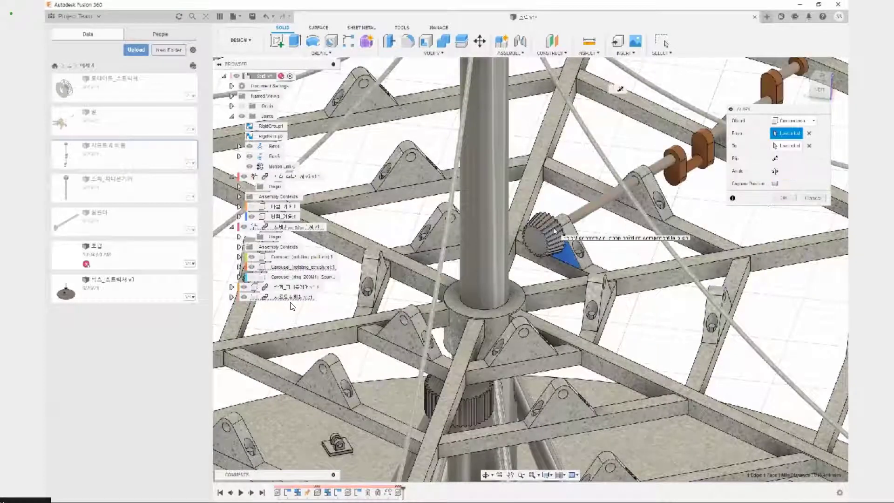
Check the shaft's path through the row of brackets and finish the alignment with Capture Position enabled
{"action": "scroll", "coordinate": [554, 231], "scroll_direction": "down", "scroll_amount": 8}
{"action": "middle_click_drag", "start_coordinate": [663, 208], "coordinate": [521, 307], "text": "shift"}
{"action": "middle_click_drag", "start_coordinate": [821, 426], "coordinate": [604, 381]}
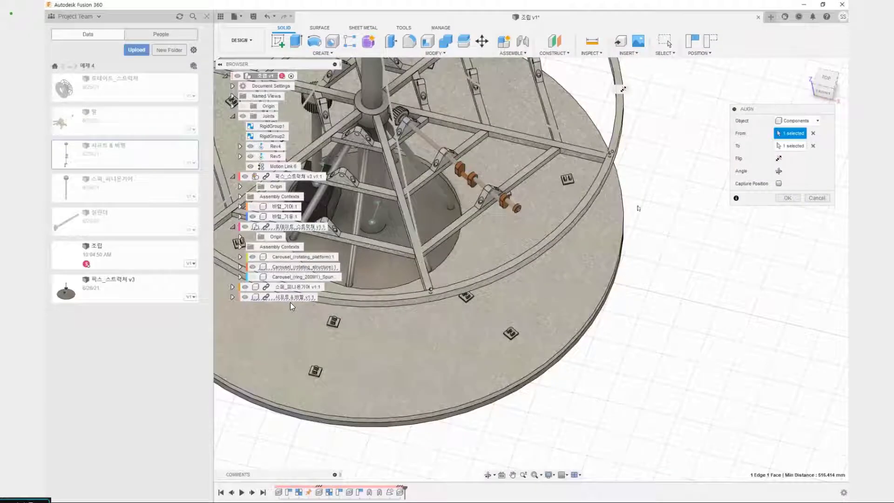
{"action": "scroll", "coordinate": [624, 263], "scroll_direction": "down", "scroll_amount": 5}
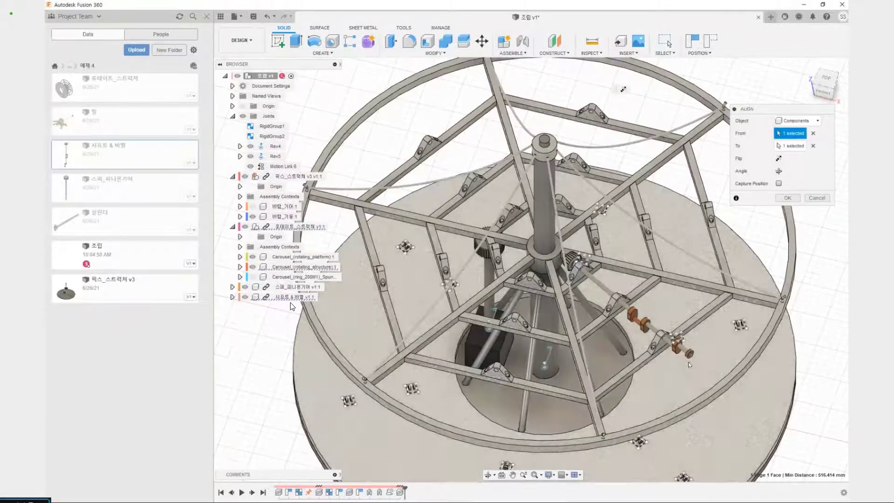
{"action": "scroll", "coordinate": [592, 306], "scroll_direction": "up", "scroll_amount": 5}
{"action": "middle_click_drag", "start_coordinate": [626, 314], "coordinate": [511, 256]}
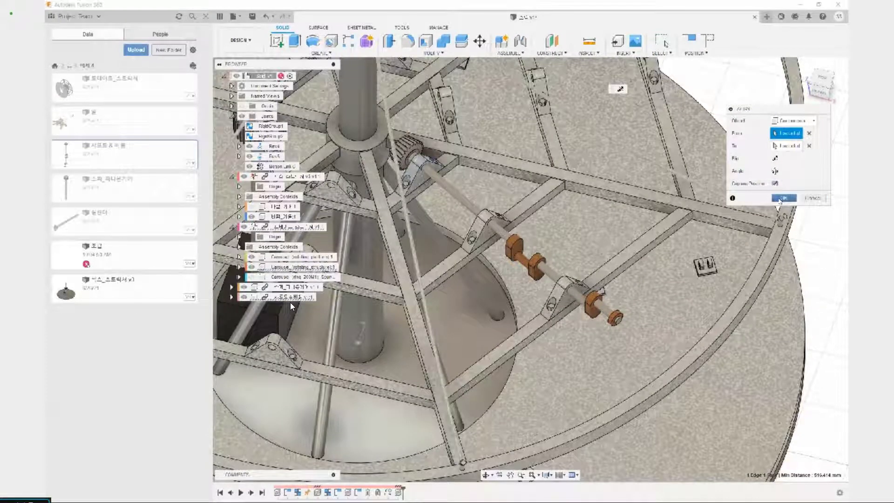
{"action": "left_click", "coordinate": [781, 198]}
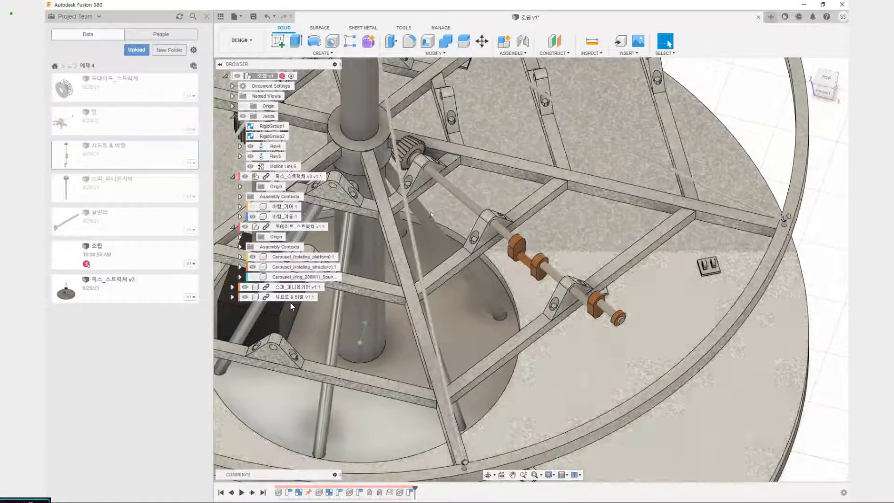
Examine how the aligned shaft and bevel gear sit in the row of triangular brackets beside the central column
{"action": "scroll", "coordinate": [498, 235], "scroll_direction": "down", "scroll_amount": 3}
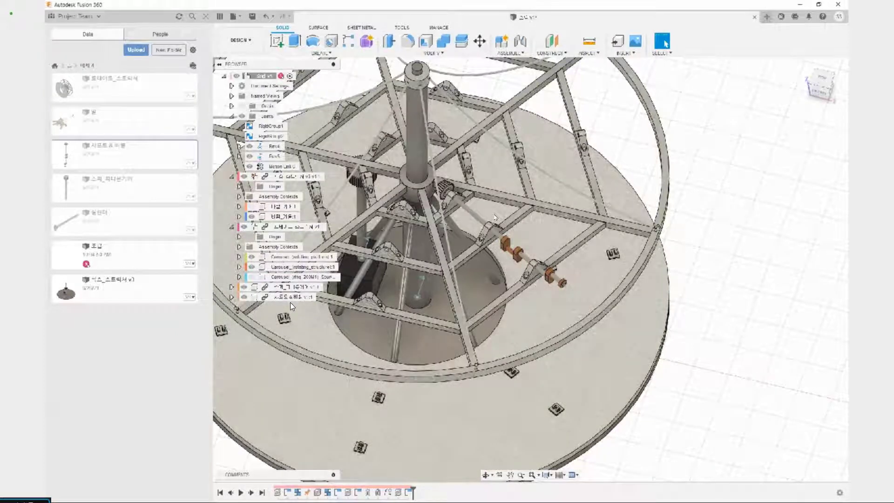
{"action": "left_click", "coordinate": [479, 219]}
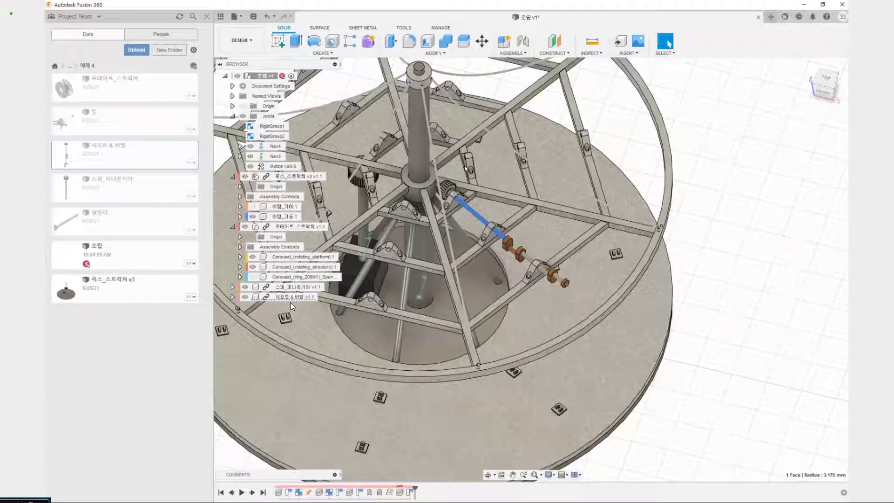
{"action": "left_click_drag", "start_coordinate": [463, 165], "coordinate": [603, 133]}
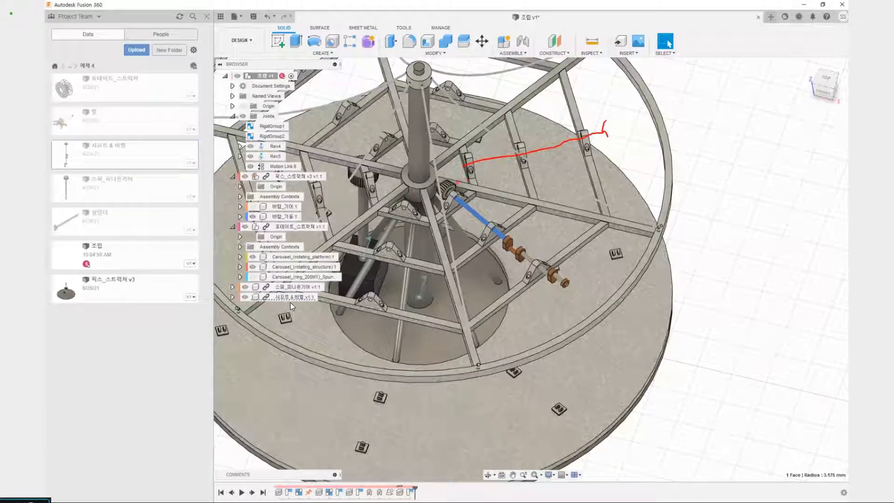
{"action": "left_click_drag", "start_coordinate": [472, 223], "coordinate": [521, 227]}
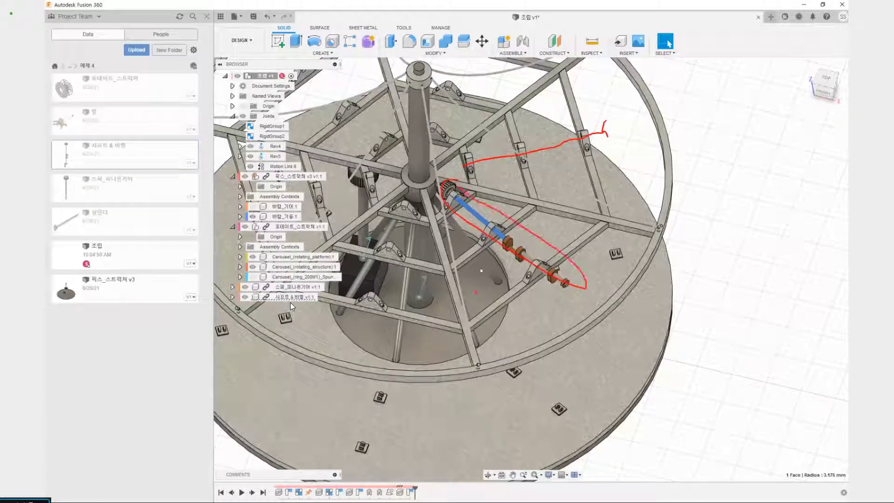
{"action": "scroll", "coordinate": [440, 176], "scroll_direction": "up", "scroll_amount": 5}
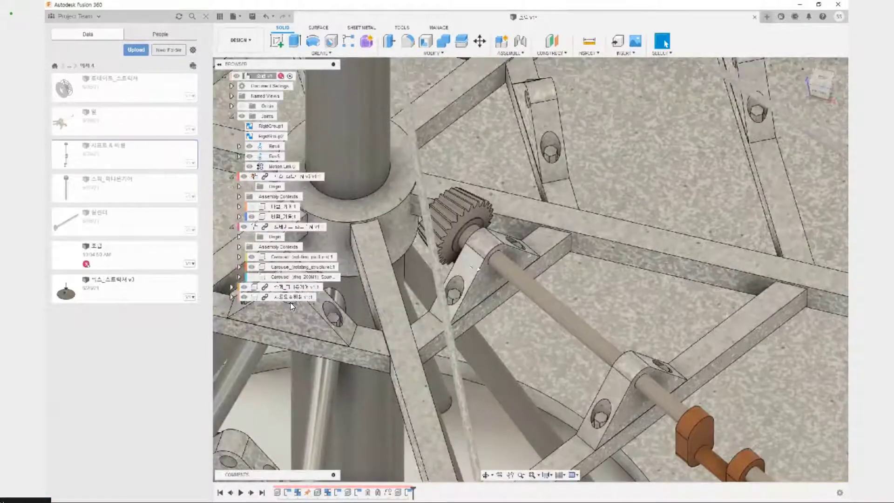
{"action": "middle_click_drag", "start_coordinate": [476, 267], "coordinate": [531, 255], "text": "shift"}
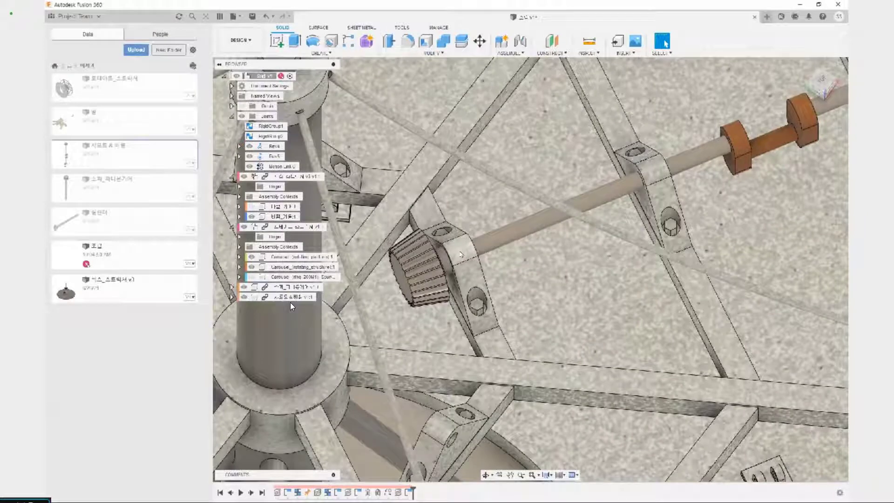
Turn the rotating structure by its innermost bracket to test whether the shaft follows, and revert the position
{"action": "scroll", "coordinate": [460, 254], "scroll_direction": "down", "scroll_amount": 3}
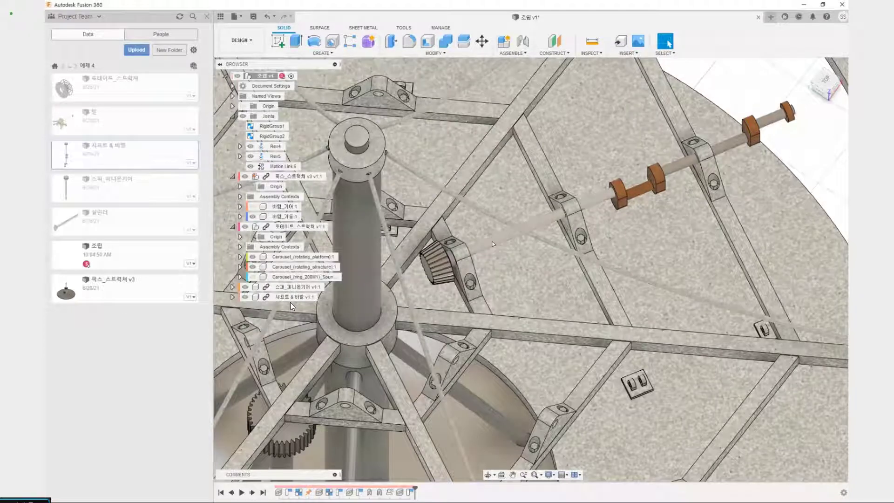
{"action": "left_click", "coordinate": [464, 269]}
{"action": "scroll", "coordinate": [512, 279], "scroll_direction": "down", "scroll_amount": 10}
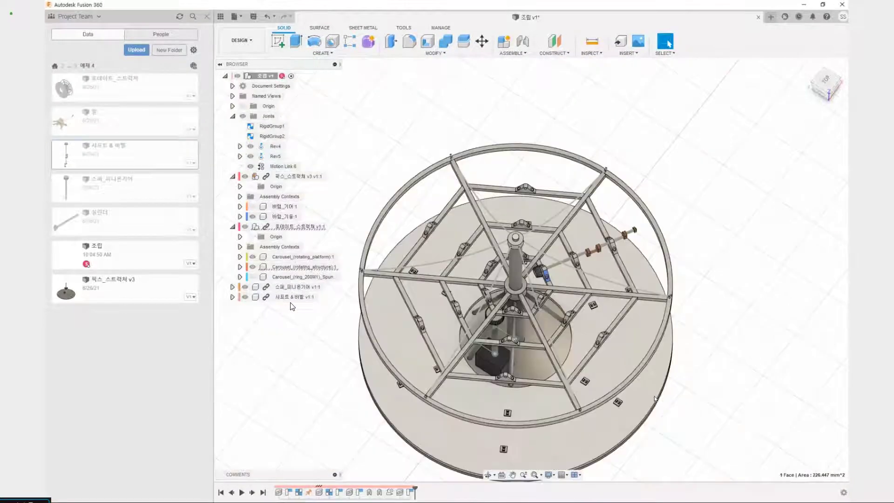
{"action": "left_click_drag", "start_coordinate": [586, 275], "coordinate": [575, 250]}
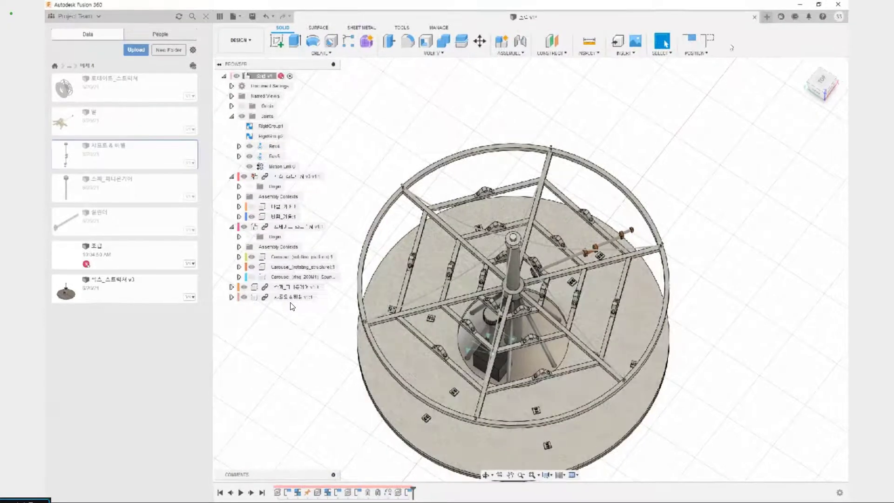
{"action": "left_click", "coordinate": [709, 41]}
Start a revolute As-Built Joint between the shaft and bevel component and the Carousel rotating structure
{"action": "scroll", "coordinate": [292, 306], "scroll_direction": "up", "scroll_amount": 10}
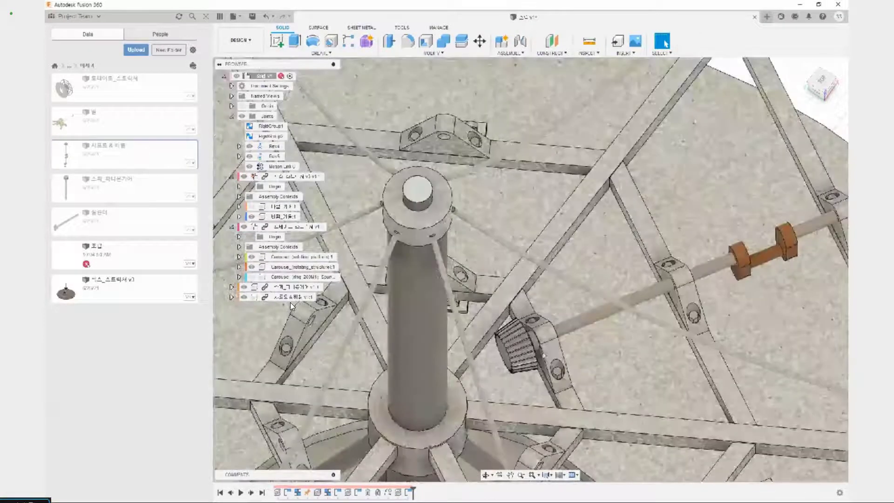
{"action": "scroll", "coordinate": [549, 269], "scroll_direction": "up", "scroll_amount": 5}
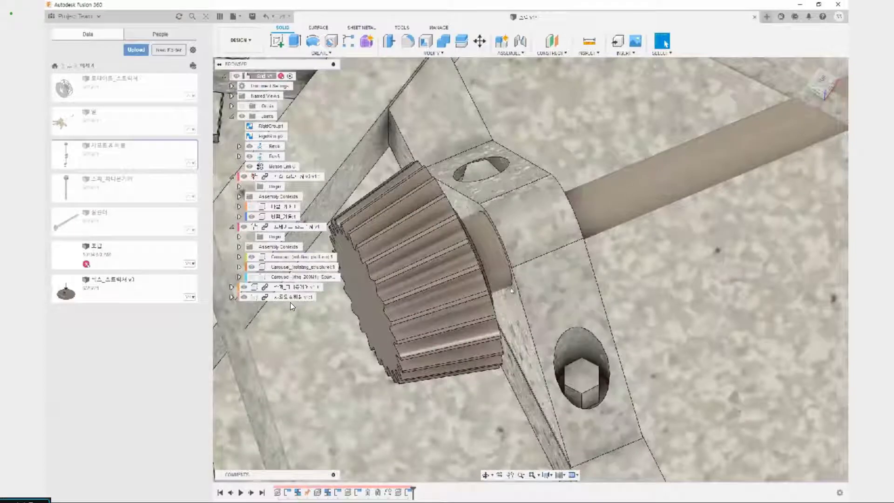
{"action": "key", "text": "shift+j"}
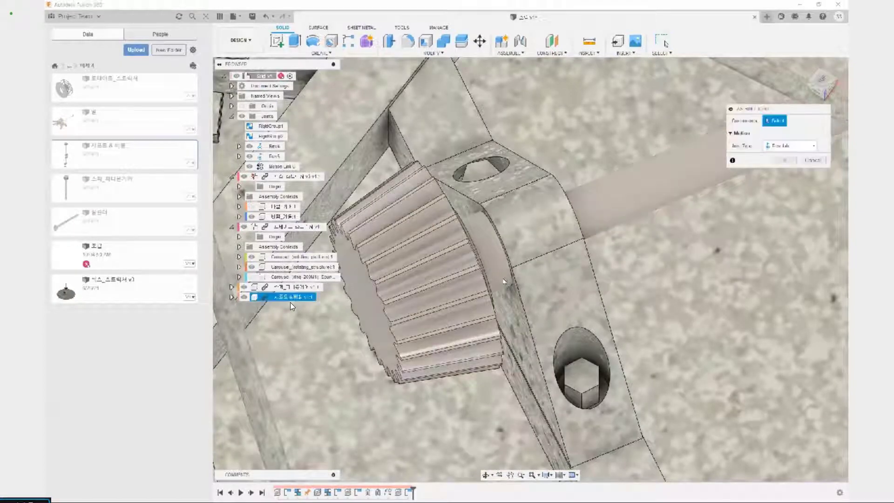
{"action": "left_click", "coordinate": [467, 228]}
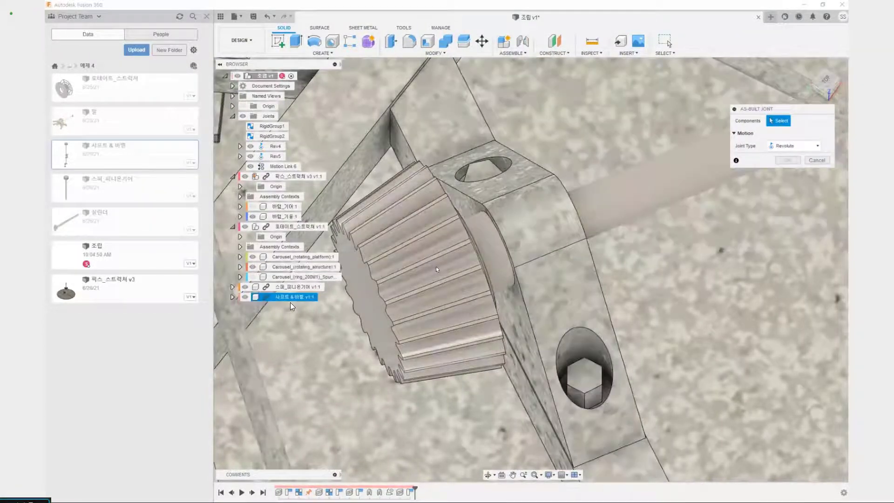
{"action": "scroll", "coordinate": [449, 261], "scroll_direction": "down", "scroll_amount": 5}
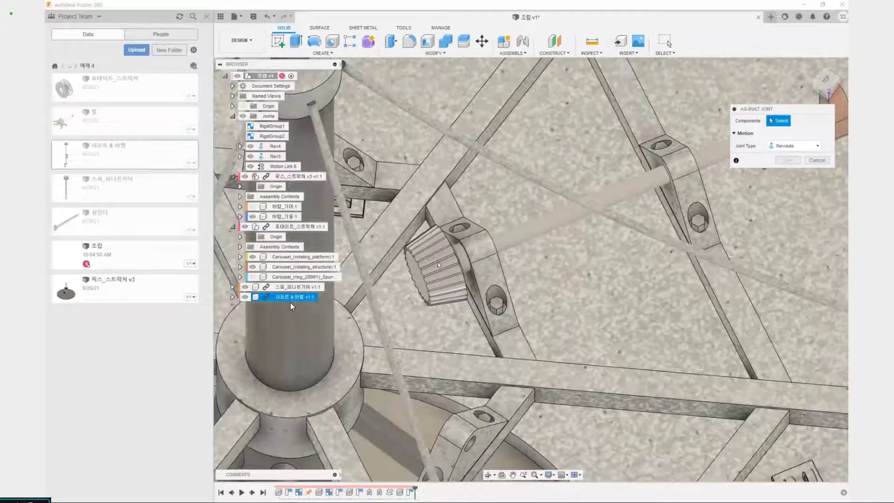
{"action": "left_click", "coordinate": [437, 263]}
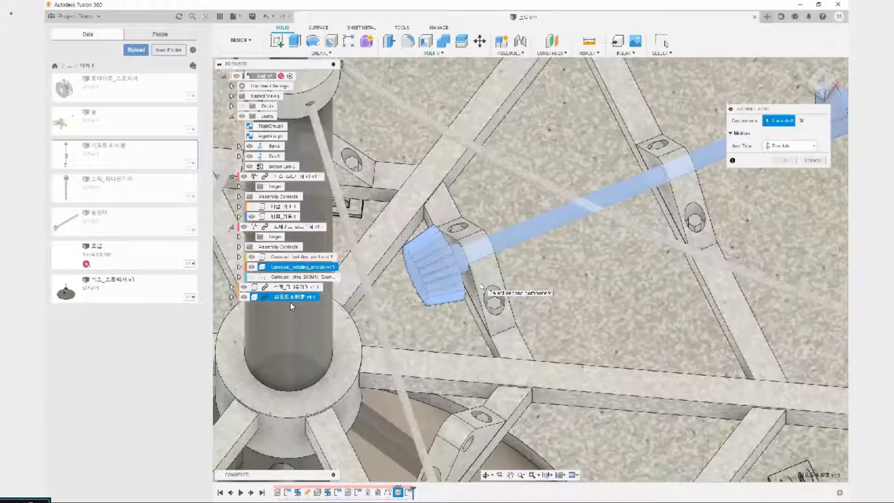
{"action": "left_click", "coordinate": [481, 286]}
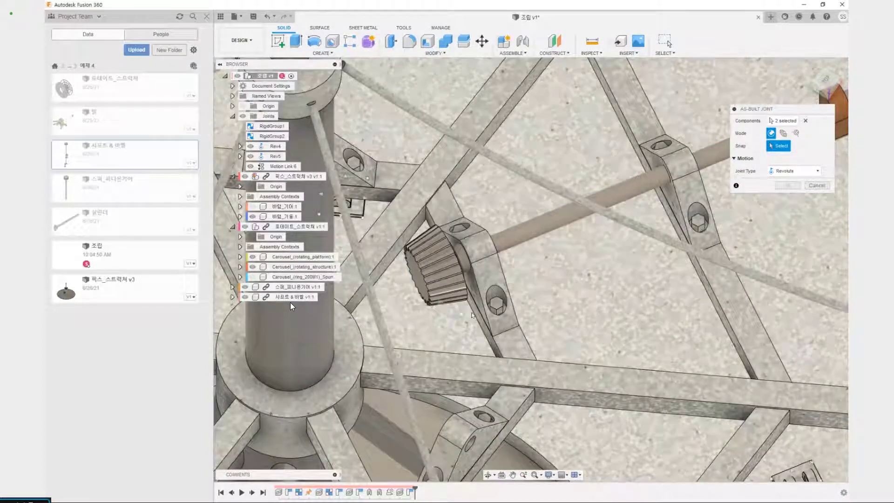
Place the joint origin on the cylindrical collar behind the bevel gear and complete the revolute joint about the Z axis
{"action": "scroll", "coordinate": [473, 315], "scroll_direction": "up", "scroll_amount": 4}
{"action": "middle_click_drag", "start_coordinate": [473, 315], "coordinate": [455, 267], "text": "shift"}
{"action": "scroll", "coordinate": [486, 228], "scroll_direction": "down", "scroll_amount": 4}
{"action": "scroll", "coordinate": [456, 269], "scroll_direction": "up", "scroll_amount": 3}
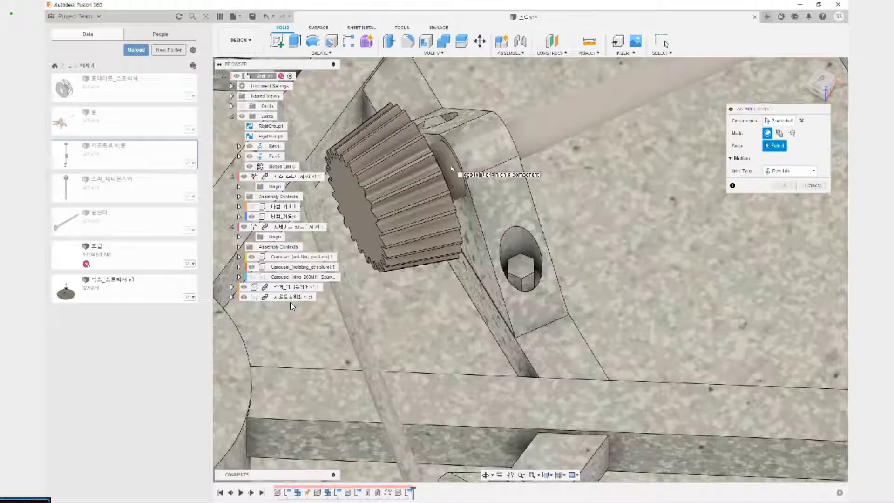
{"action": "scroll", "coordinate": [450, 168], "scroll_direction": "down", "scroll_amount": 3}
{"action": "scroll", "coordinate": [455, 176], "scroll_direction": "up", "scroll_amount": 1}
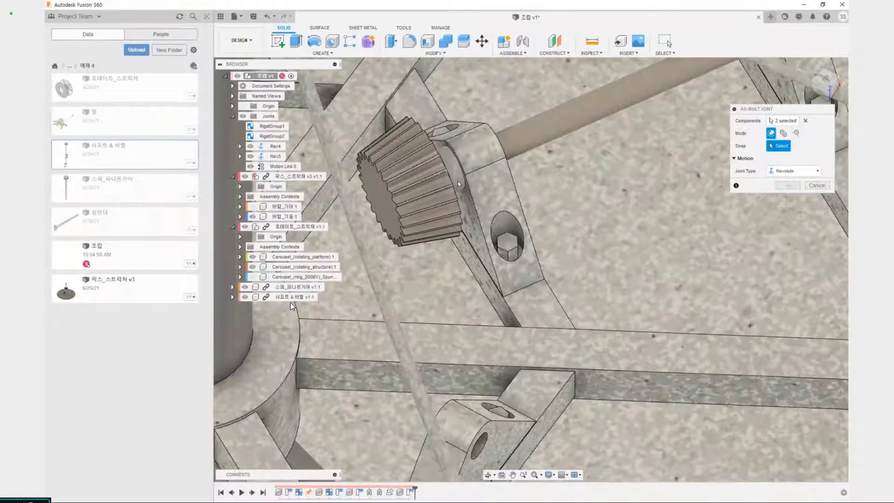
{"action": "scroll", "coordinate": [460, 191], "scroll_direction": "up", "scroll_amount": 5}
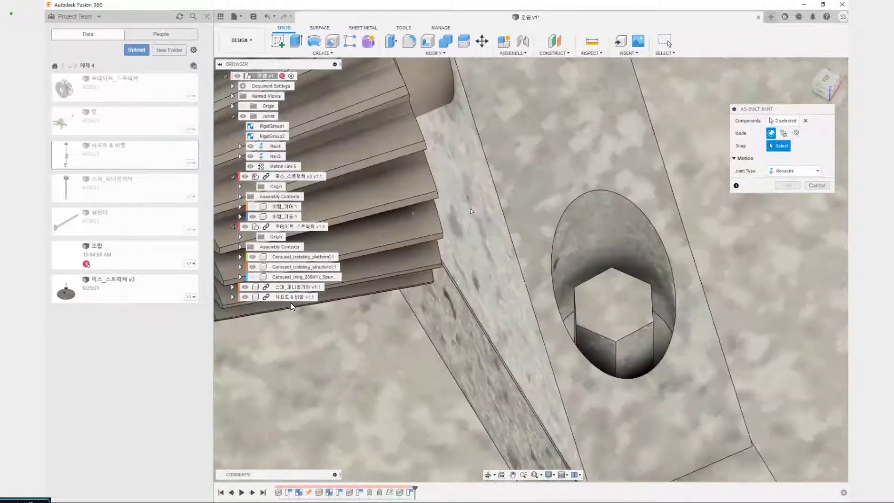
{"action": "scroll", "coordinate": [470, 214], "scroll_direction": "down", "scroll_amount": 2}
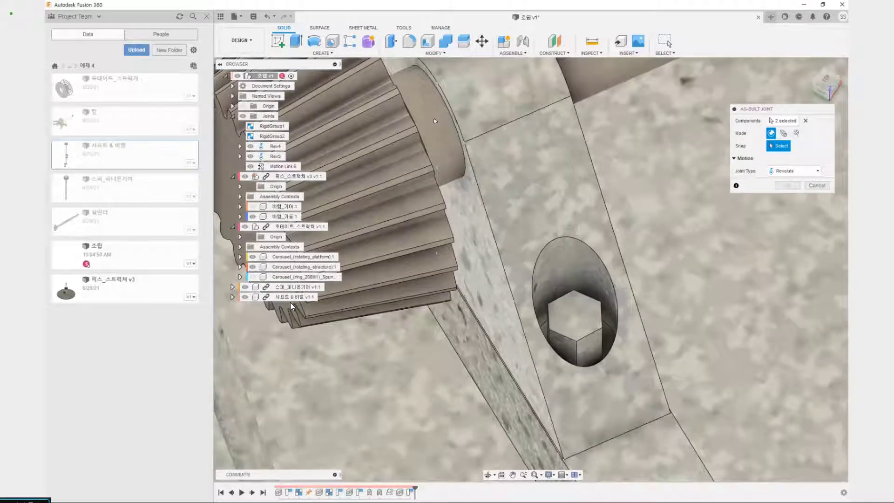
{"action": "left_click", "coordinate": [435, 121]}
{"action": "scroll", "coordinate": [465, 184], "scroll_direction": "down", "scroll_amount": 8}
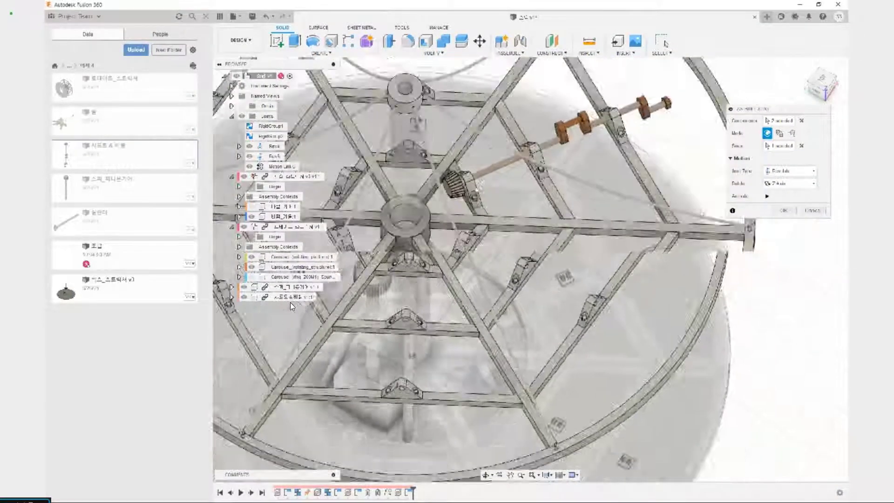
{"action": "scroll", "coordinate": [476, 183], "scroll_direction": "down", "scroll_amount": 4}
{"action": "middle_click_drag", "start_coordinate": [474, 202], "coordinate": [470, 266]}
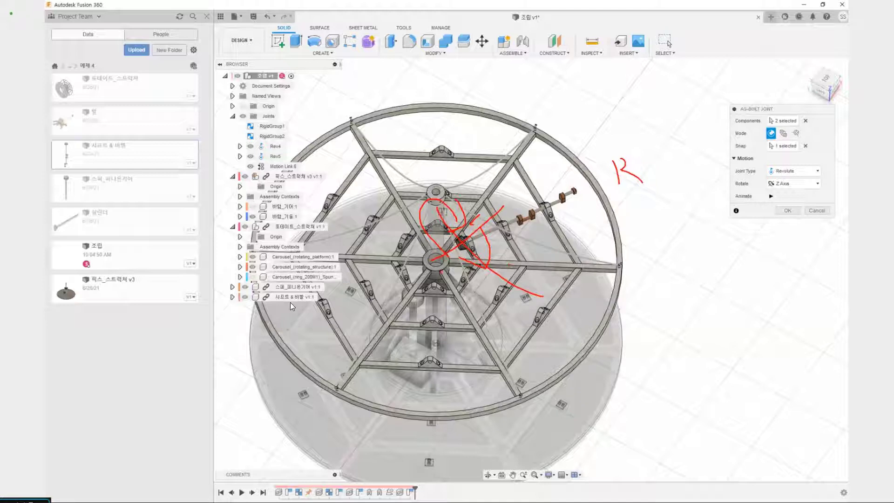
{"action": "key", "text": "Escape"}
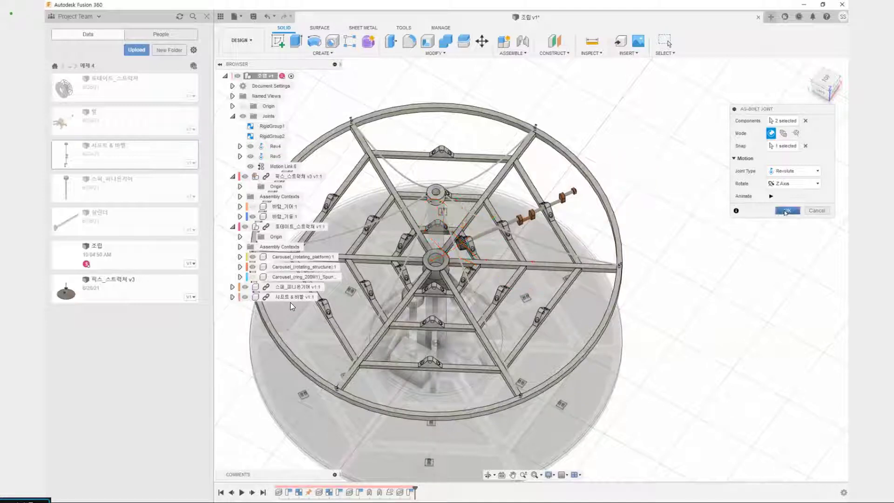
{"action": "left_click", "coordinate": [787, 210]}
Turn the rotating structure to test how the jointed shaft and bevel component moves with it
{"action": "middle_click_drag", "start_coordinate": [675, 238], "coordinate": [577, 219], "text": "shift"}
{"action": "left_click_drag", "start_coordinate": [535, 327], "coordinate": [575, 327]}
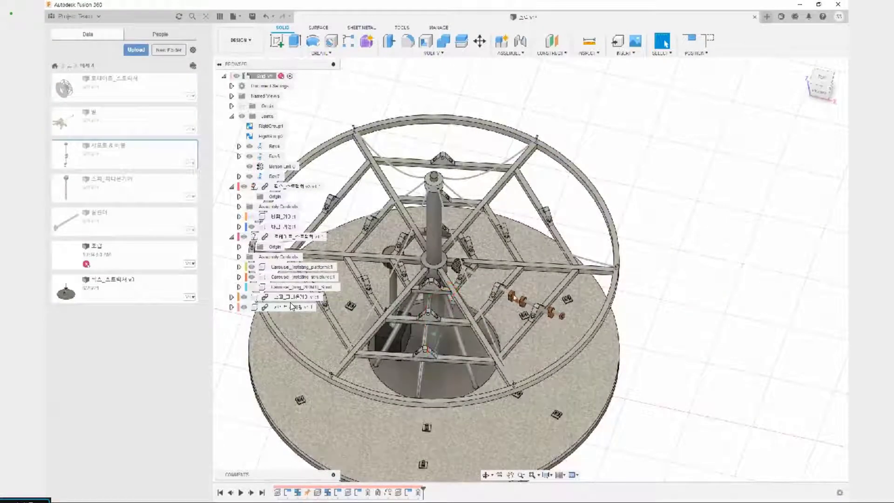
{"action": "left_click_drag", "start_coordinate": [561, 317], "coordinate": [478, 341]}
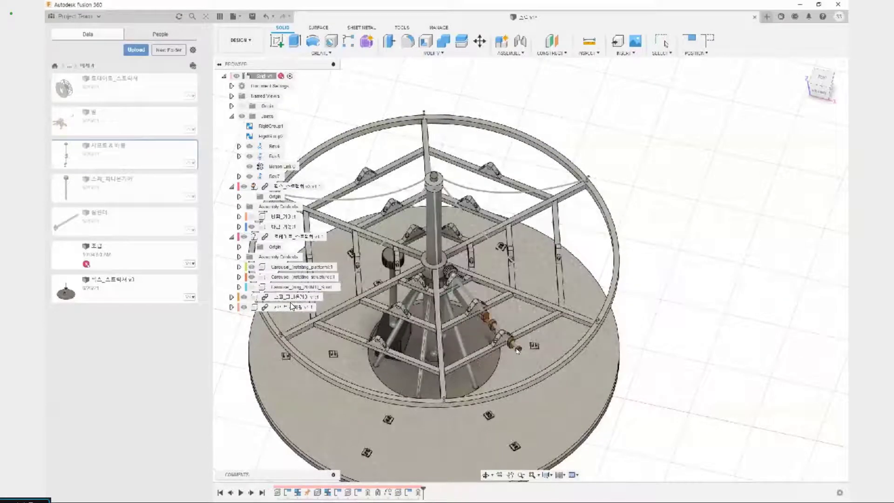
Highlight the revolute joints Rev7 and Rev5 to locate both of them in the carousel
{"action": "left_click", "coordinate": [296, 177]}
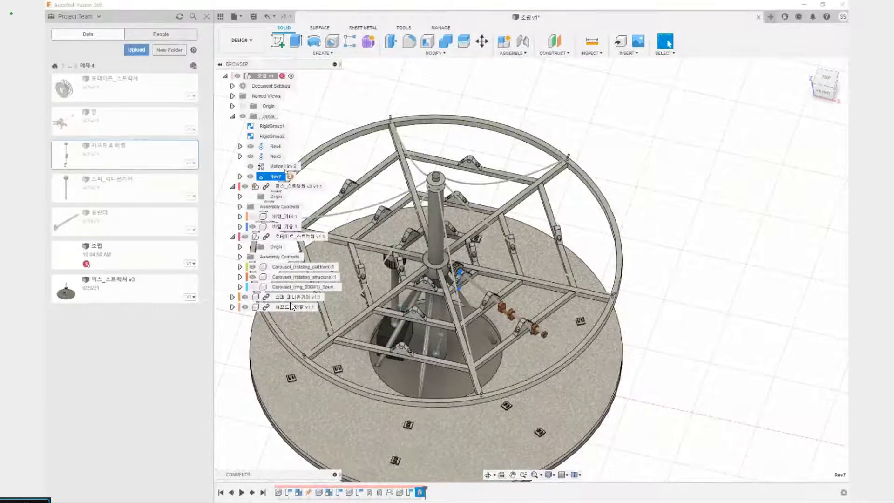
{"action": "left_click", "coordinate": [279, 156]}
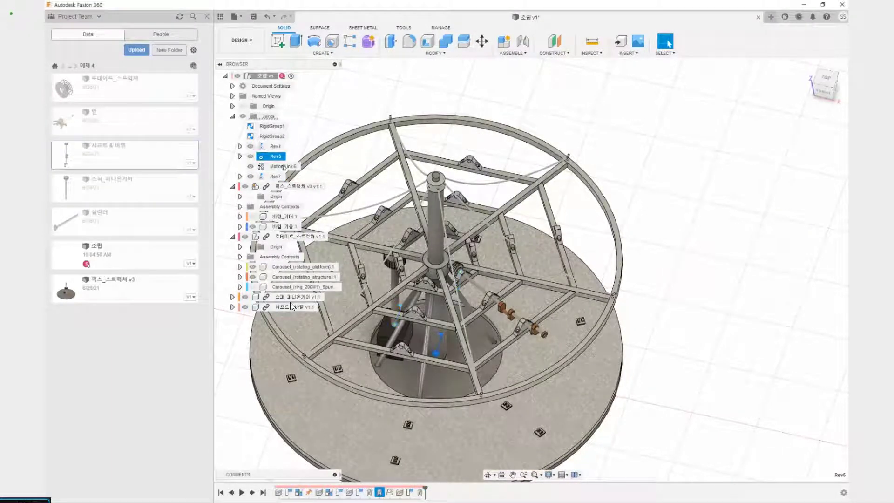
{"action": "left_click", "coordinate": [274, 176], "text": "ctrl"}
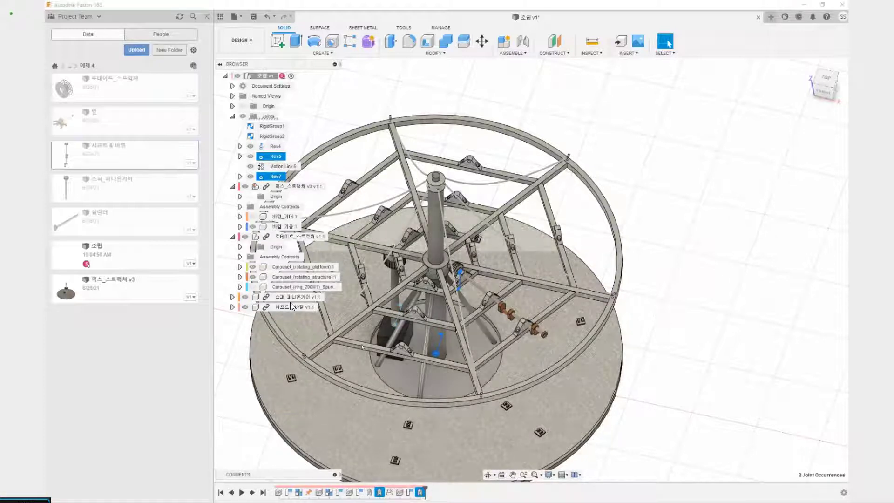
{"action": "left_click", "coordinate": [656, 121]}
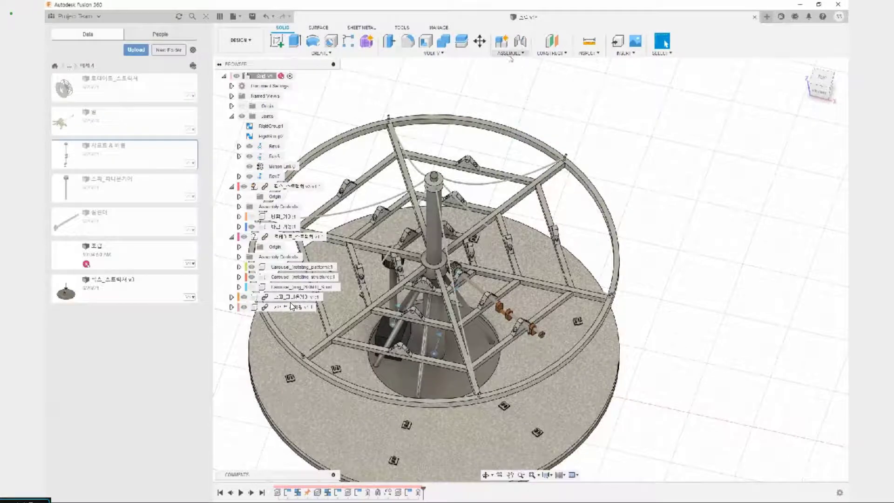
Try a motion link between the revolute joints Rev5 and Rev7, toggling its reversed direction
{"action": "left_click", "coordinate": [510, 56]}
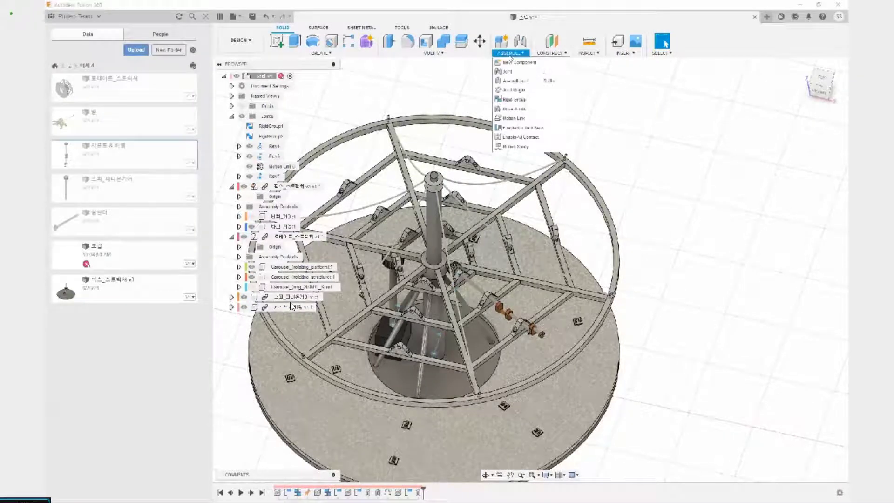
{"action": "left_click", "coordinate": [516, 118]}
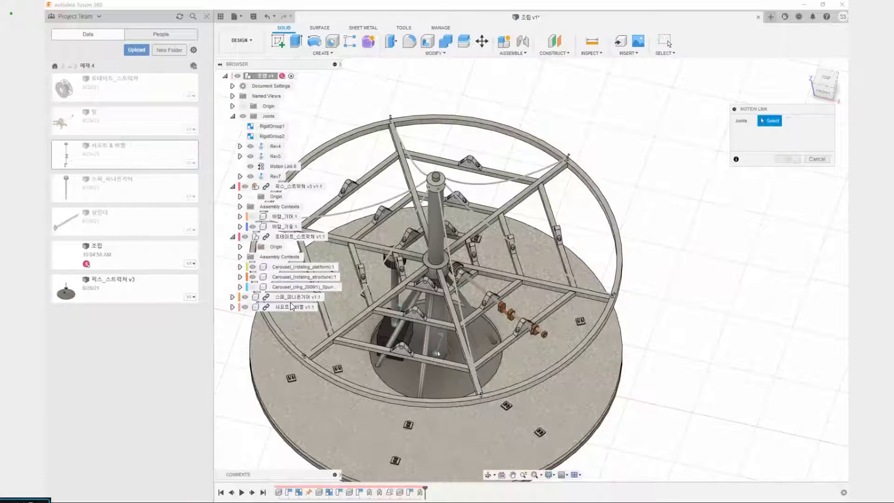
{"action": "left_click", "coordinate": [437, 353]}
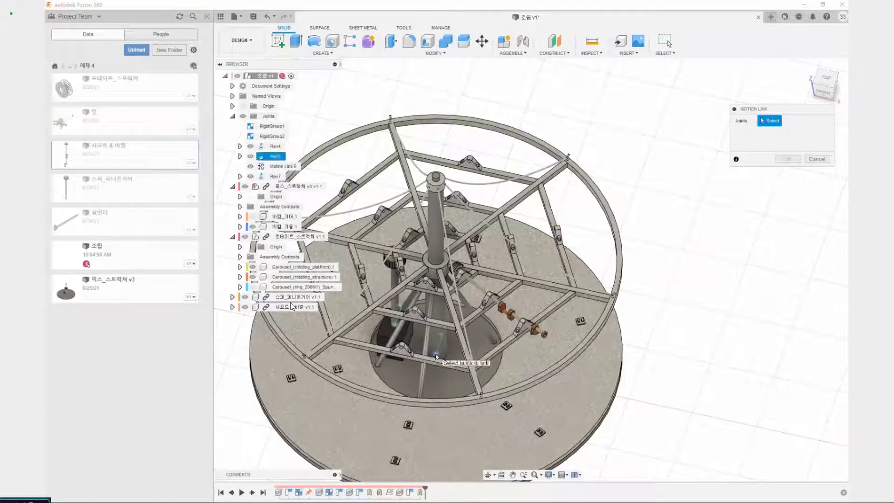
{"action": "left_click", "coordinate": [436, 356]}
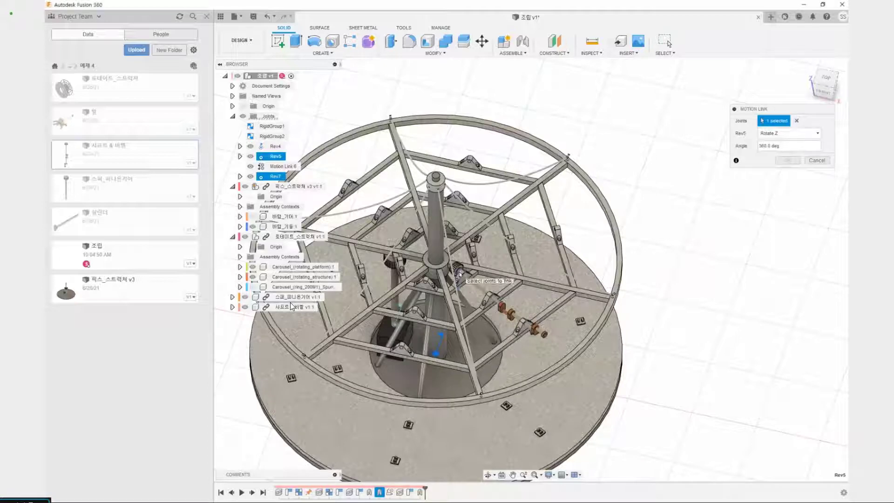
{"action": "left_click", "coordinate": [459, 273]}
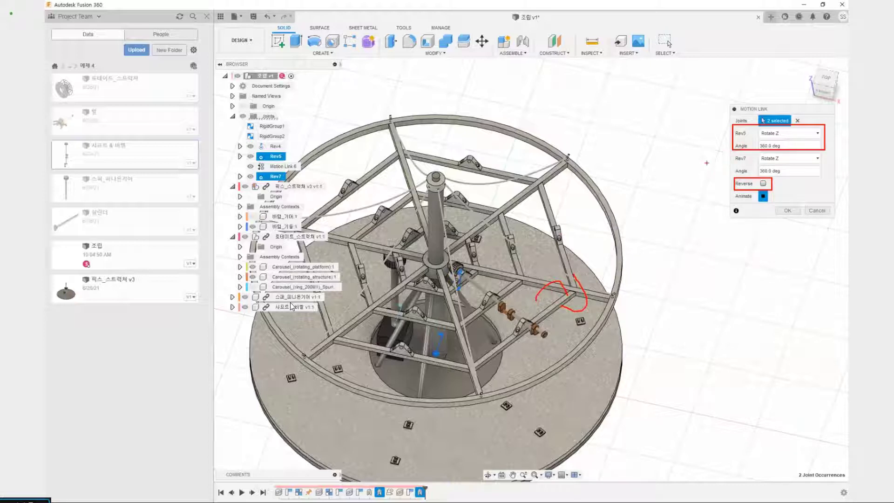
{"action": "left_click_drag", "start_coordinate": [719, 151], "coordinate": [722, 184]}
{"action": "key", "text": "Escape"}
{"action": "left_click", "coordinate": [763, 184]}
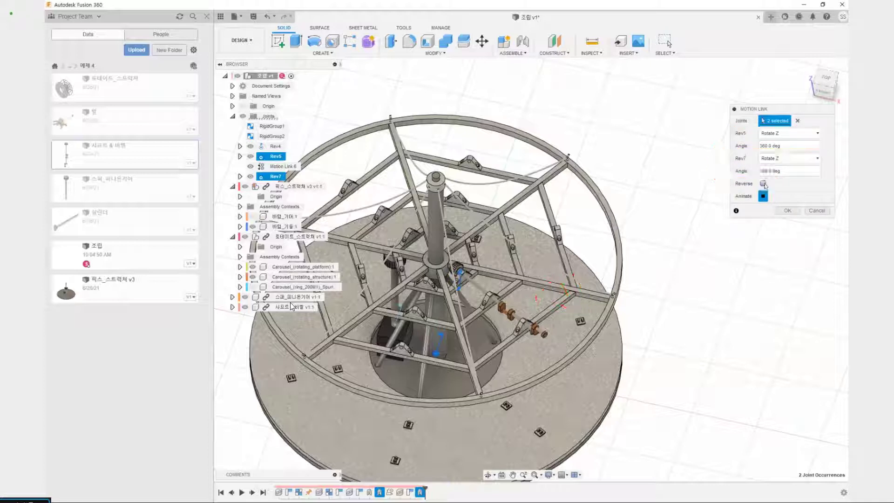
{"action": "key", "text": "Return"}
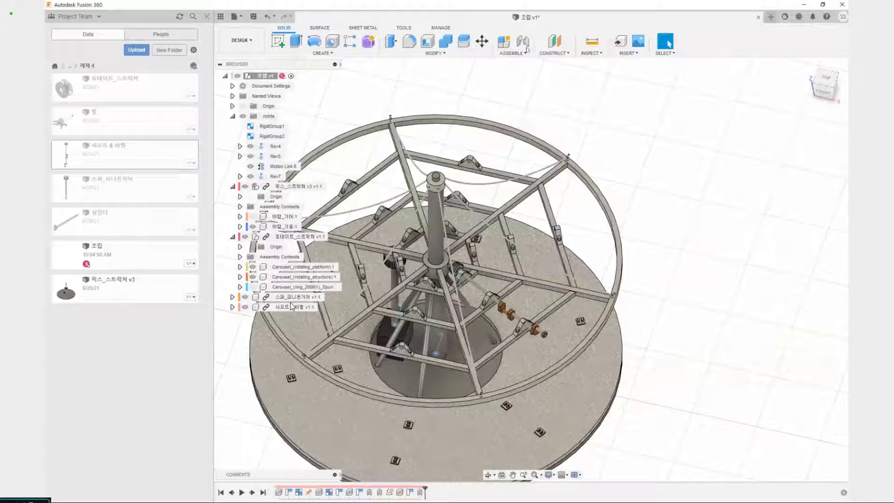
Create a motion link between Rev5 and Rev7, both rotating about Z by 360 degrees, without reversing
{"action": "left_click", "coordinate": [521, 53]}
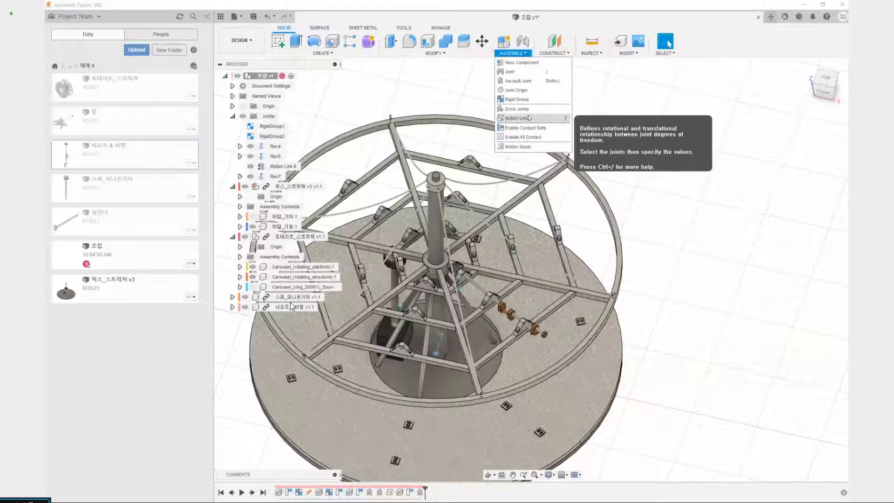
{"action": "left_click", "coordinate": [517, 118]}
{"action": "left_click", "coordinate": [275, 156]}
{"action": "left_click", "coordinate": [275, 176]}
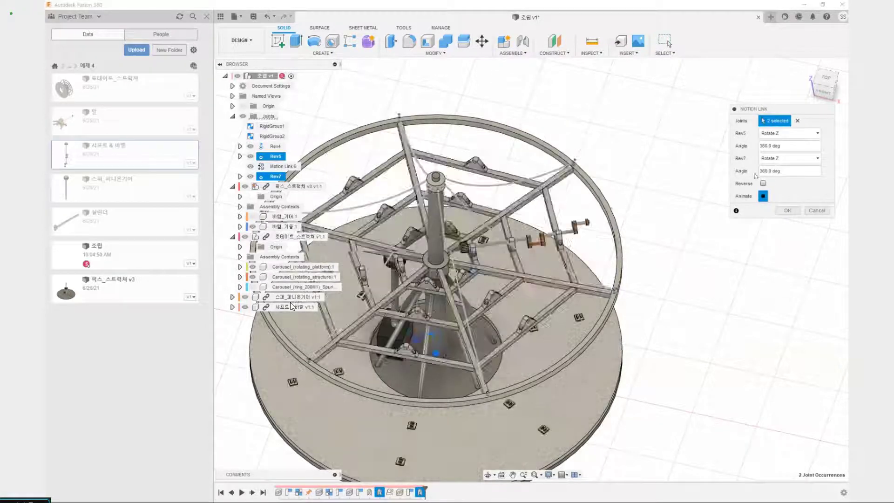
{"action": "key", "text": "Return"}
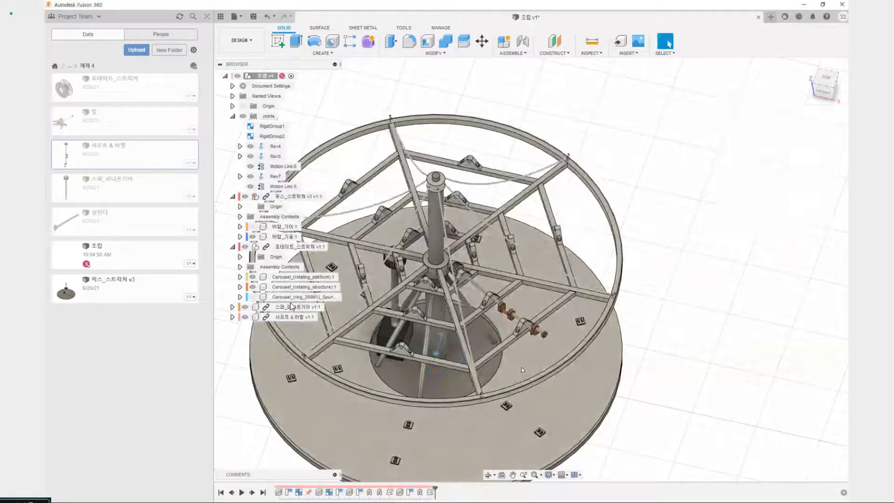
Turn the rotating structure back and forth to test the motion link with the shaft and bevel gear
{"action": "left_click_drag", "start_coordinate": [490, 443], "coordinate": [587, 341]}
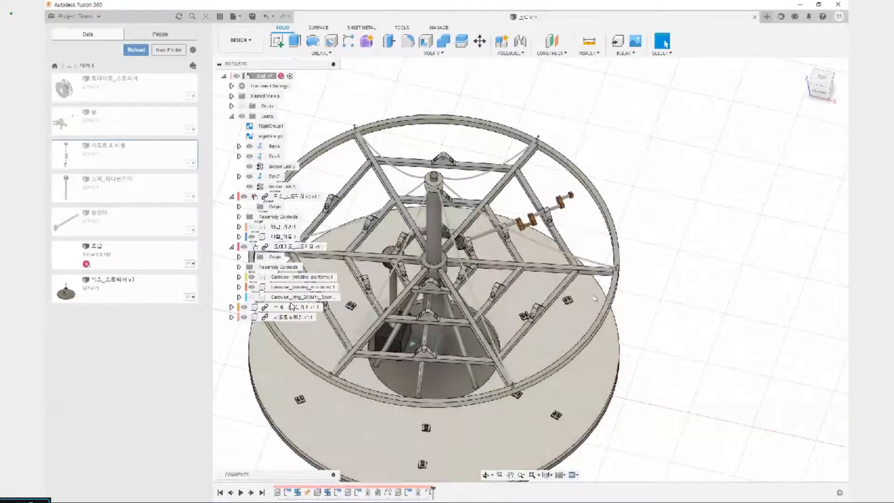
{"action": "middle_click_drag", "start_coordinate": [587, 341], "coordinate": [371, 358], "text": "shift"}
{"action": "scroll", "coordinate": [427, 294], "scroll_direction": "up", "scroll_amount": 2}
{"action": "left_click_drag", "start_coordinate": [372, 358], "coordinate": [565, 362]}
Examine from the side how the shaft and its bevel gear turn with the structure, and revert the position
{"action": "middle_click_drag", "start_coordinate": [642, 186], "coordinate": [391, 272]}
{"action": "scroll", "coordinate": [508, 302], "scroll_direction": "up", "scroll_amount": 5}
{"action": "scroll", "coordinate": [508, 302], "scroll_direction": "down", "scroll_amount": 4}
{"action": "middle_click_drag", "start_coordinate": [447, 429], "coordinate": [443, 326]}
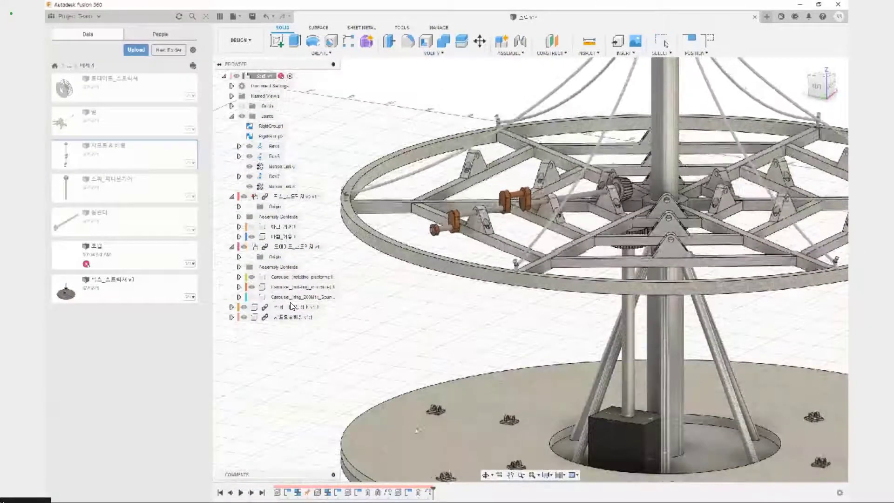
{"action": "scroll", "coordinate": [503, 439], "scroll_direction": "down", "scroll_amount": 2}
{"action": "middle_click_drag", "start_coordinate": [503, 439], "coordinate": [409, 365]}
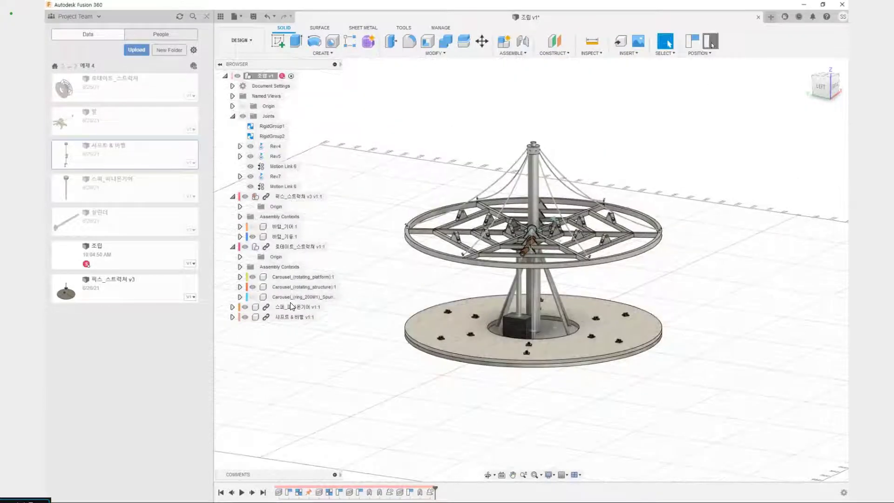
{"action": "left_click", "coordinate": [710, 42]}
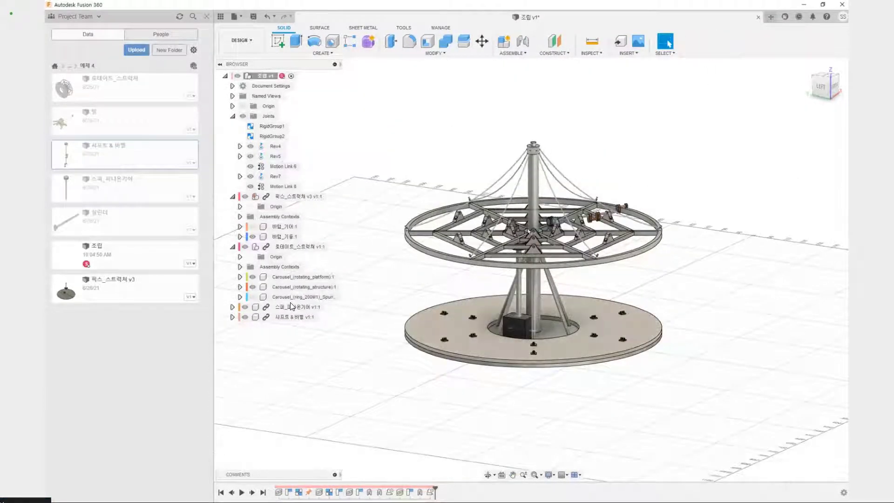
{"action": "middle_click_drag", "start_coordinate": [529, 230], "coordinate": [560, 235], "text": "shift"}
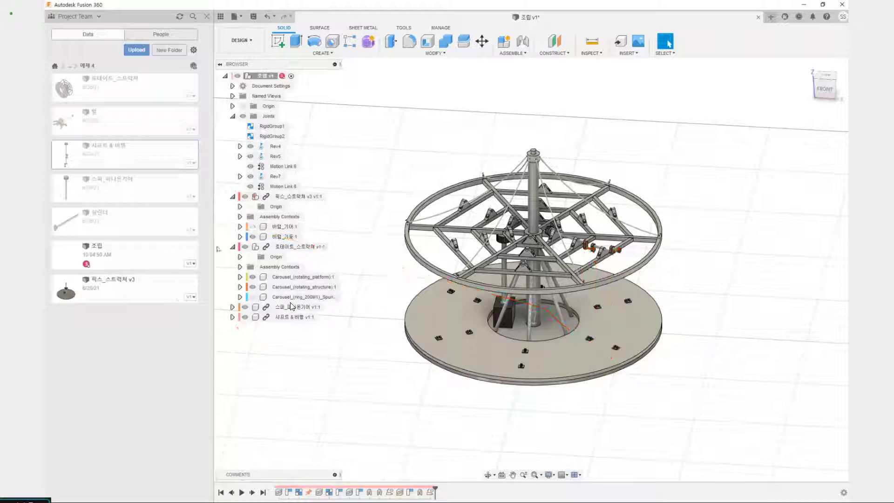
Insert the 실린더 component into the assembly, placing it outside the platform at about 414 mm in X and 93 mm in Z
{"action": "right_click", "coordinate": [116, 220]}
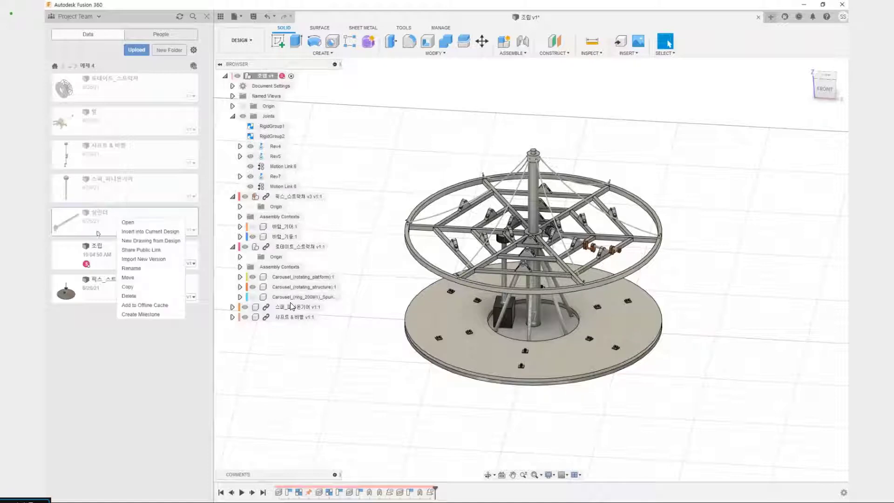
{"action": "left_click", "coordinate": [133, 233]}
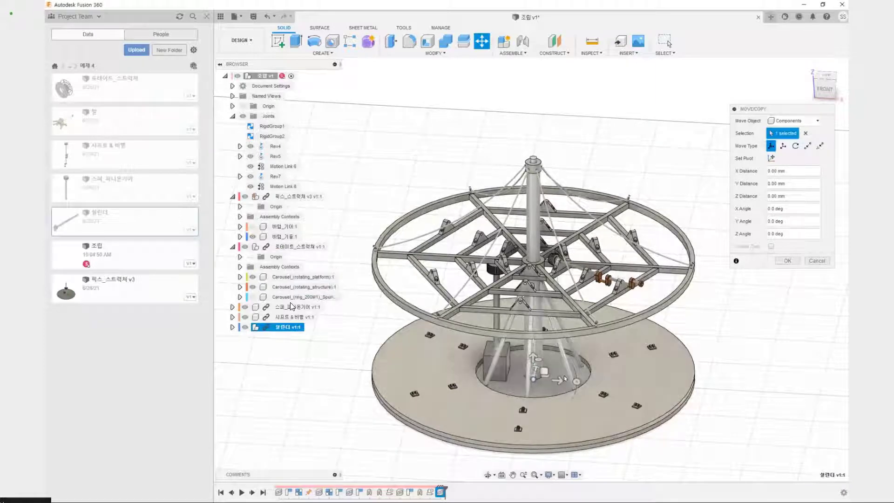
{"action": "left_click_drag", "start_coordinate": [730, 344], "coordinate": [730, 344]}
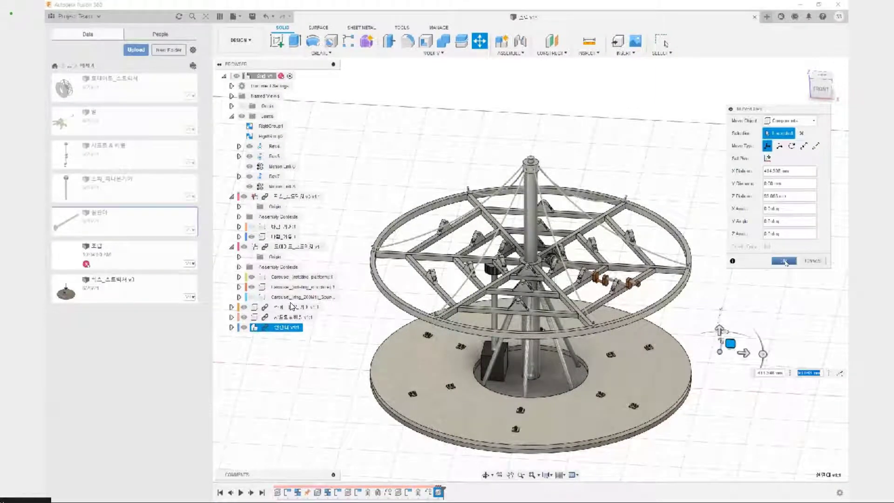
{"action": "left_click", "coordinate": [784, 261]}
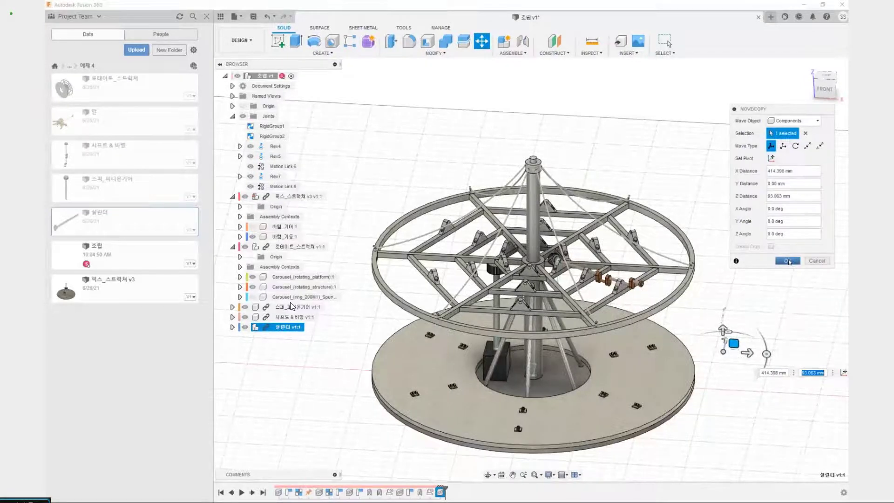
{"action": "middle_click_drag", "start_coordinate": [757, 299], "coordinate": [741, 309], "text": "shift"}
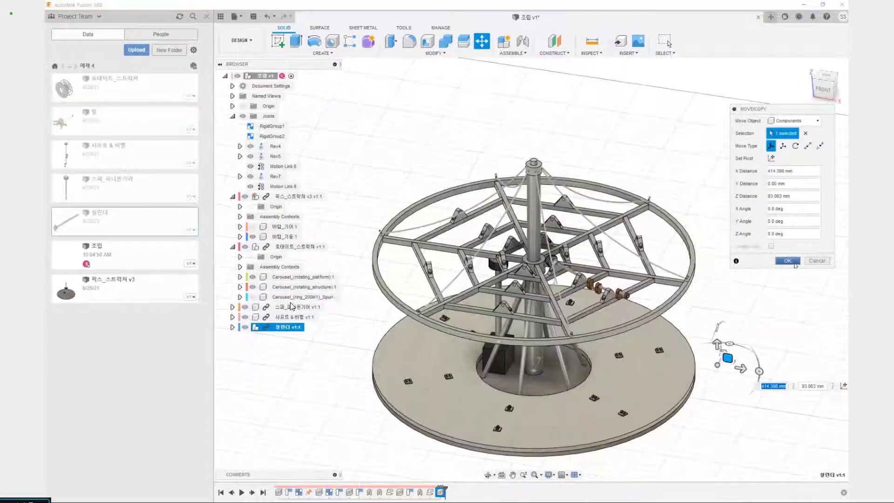
{"action": "left_click", "coordinate": [798, 258]}
Start a joint from the centre of the end face of the 실린더 component's cross pin
{"action": "scroll", "coordinate": [778, 346], "scroll_direction": "up", "scroll_amount": 4}
{"action": "scroll", "coordinate": [579, 305], "scroll_direction": "up", "scroll_amount": 3}
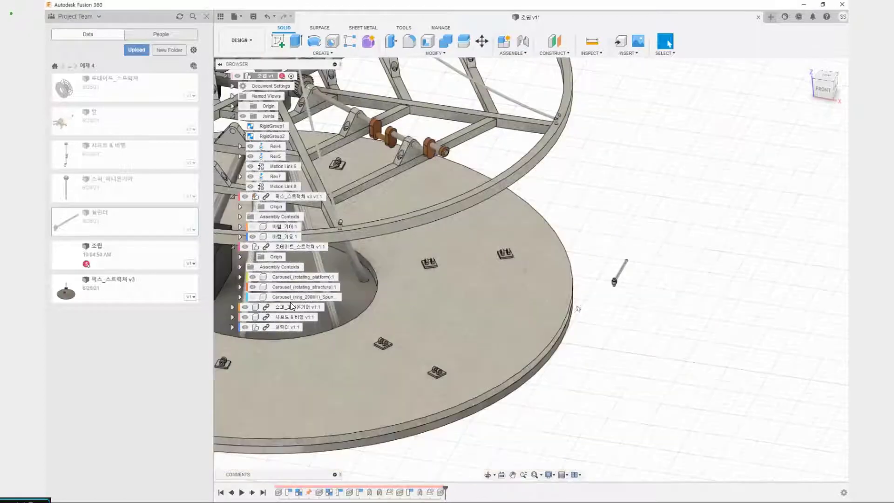
{"action": "scroll", "coordinate": [581, 303], "scroll_direction": "up", "scroll_amount": 3}
{"action": "scroll", "coordinate": [605, 223], "scroll_direction": "up", "scroll_amount": 5}
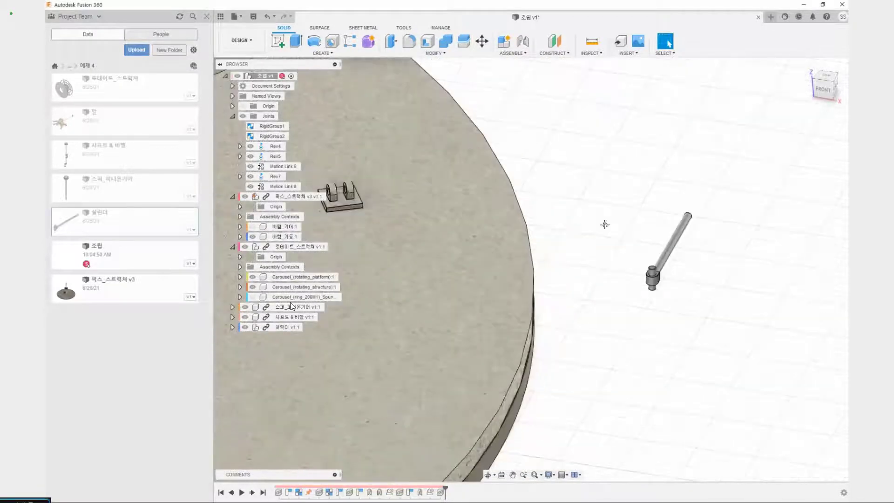
{"action": "key", "text": "j"}
{"action": "scroll", "coordinate": [572, 245], "scroll_direction": "up", "scroll_amount": 5}
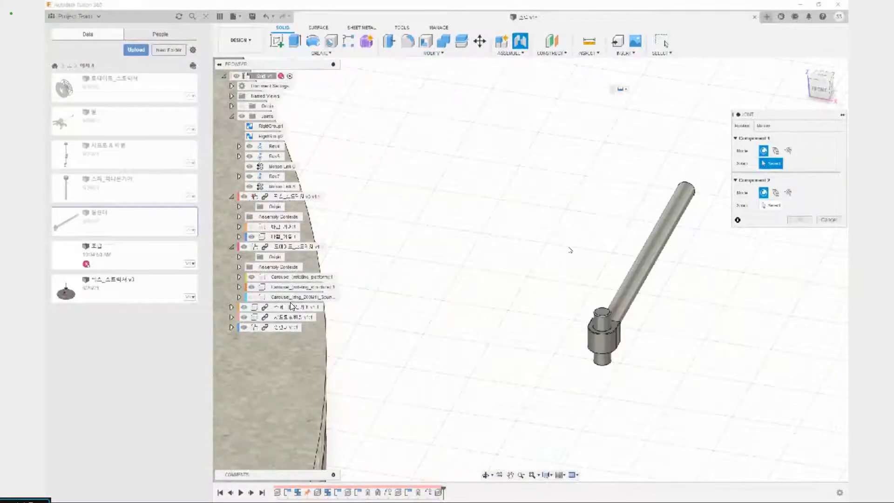
{"action": "middle_click_drag", "start_coordinate": [570, 249], "coordinate": [567, 293], "text": "shift"}
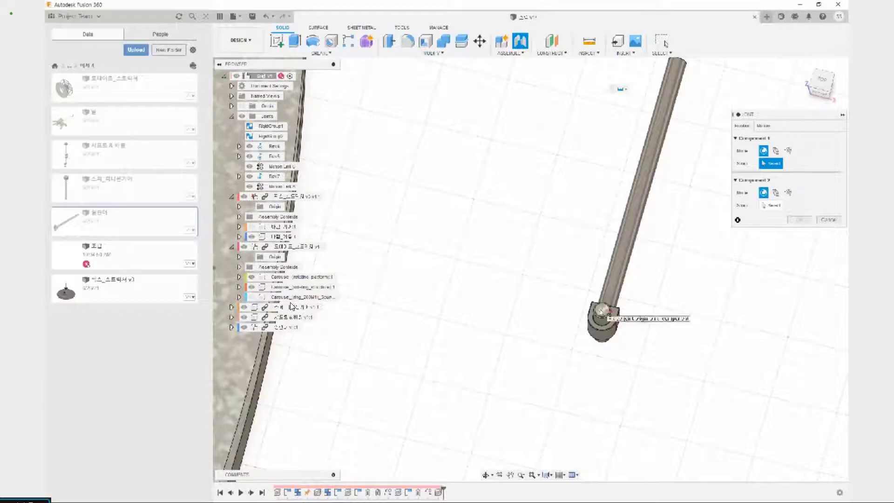
{"action": "left_click", "coordinate": [601, 310]}
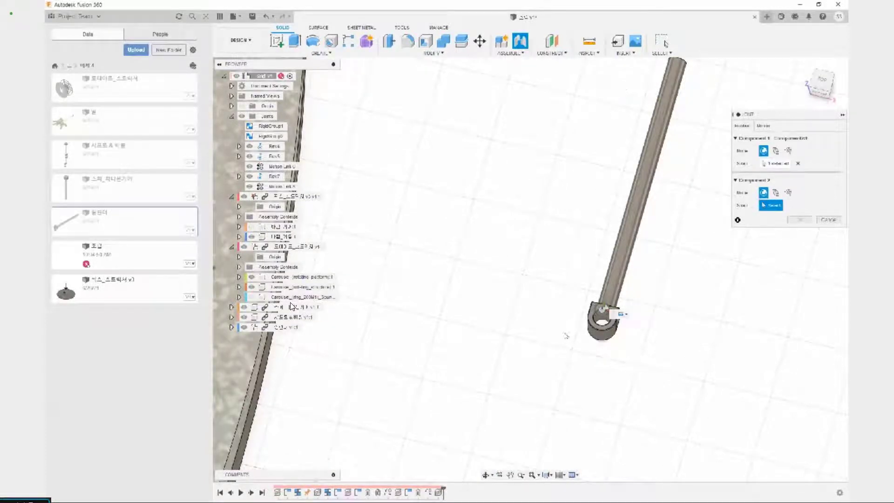
Snap the joint's second component to the hole centre on the outer face of a bracket on the rotating platform
{"action": "scroll", "coordinate": [593, 266], "scroll_direction": "up", "scroll_amount": 2}
{"action": "scroll", "coordinate": [543, 301], "scroll_direction": "down", "scroll_amount": 5}
{"action": "scroll", "coordinate": [543, 338], "scroll_direction": "down", "scroll_amount": 2}
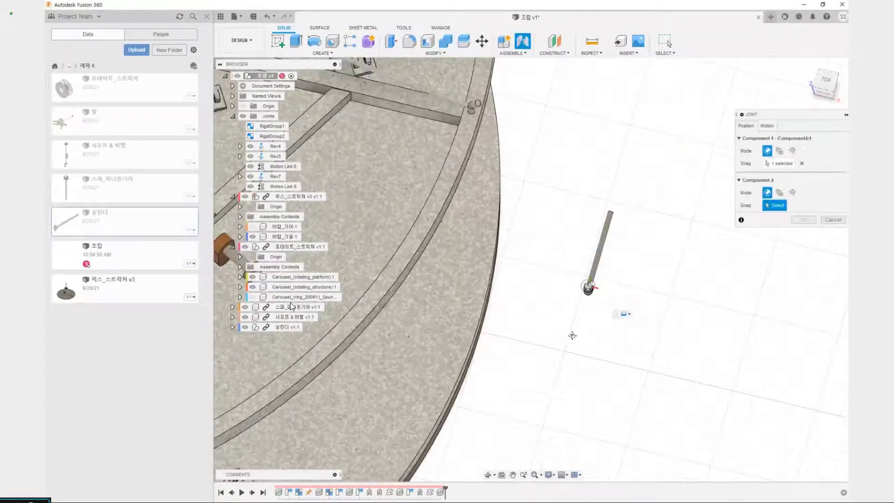
{"action": "middle_click_drag", "start_coordinate": [572, 335], "coordinate": [699, 169]}
{"action": "scroll", "coordinate": [698, 170], "scroll_direction": "down", "scroll_amount": 3}
{"action": "middle_click_drag", "start_coordinate": [482, 146], "coordinate": [466, 236]}
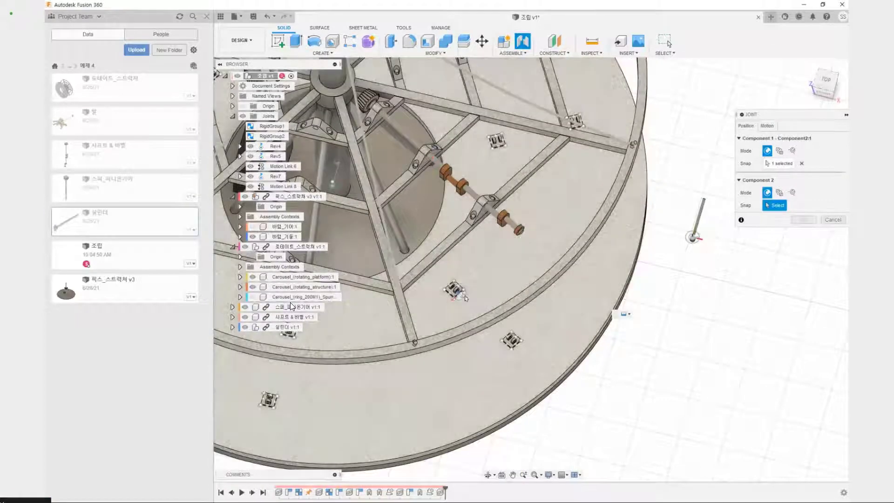
{"action": "scroll", "coordinate": [459, 295], "scroll_direction": "up", "scroll_amount": 8}
{"action": "middle_click_drag", "start_coordinate": [484, 307], "coordinate": [481, 263], "text": "shift"}
{"action": "scroll", "coordinate": [482, 262], "scroll_direction": "up", "scroll_amount": 4}
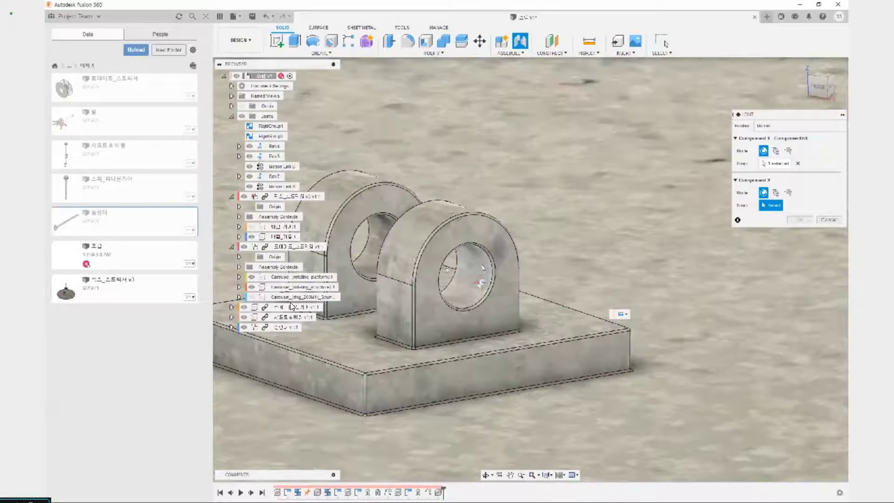
{"action": "scroll", "coordinate": [493, 260], "scroll_direction": "up", "scroll_amount": 3}
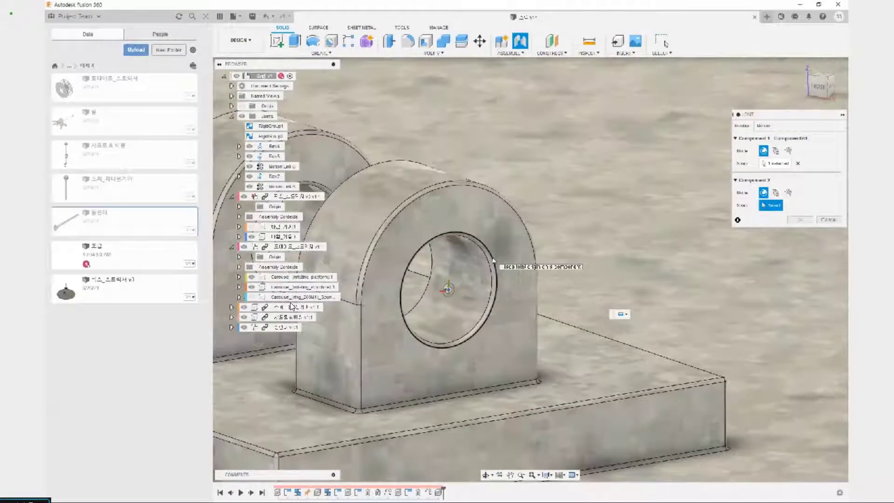
{"action": "middle_click_drag", "start_coordinate": [493, 260], "coordinate": [505, 274], "text": "shift"}
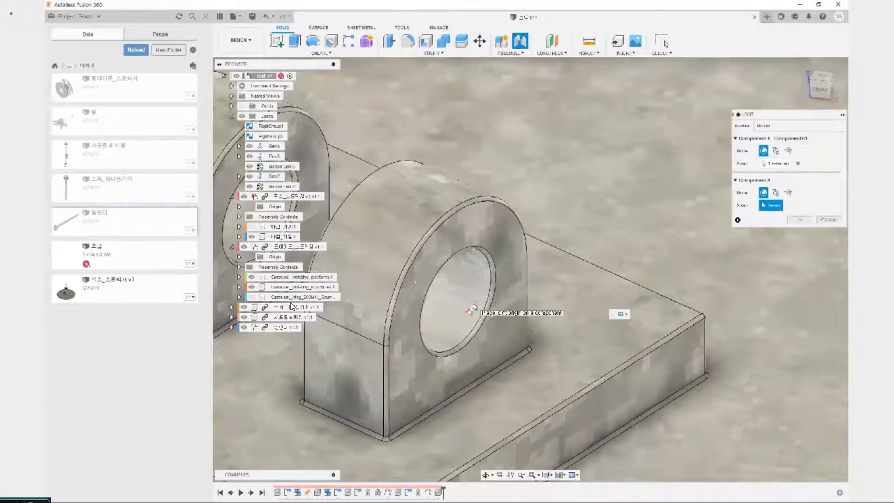
{"action": "left_click_drag", "start_coordinate": [472, 298], "coordinate": [546, 331]}
{"action": "key", "text": "Escape"}
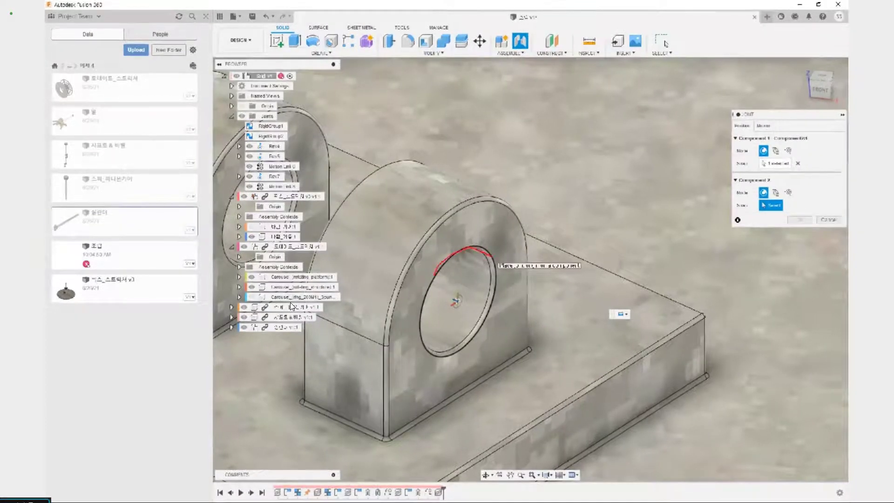
{"action": "left_click_drag", "start_coordinate": [442, 348], "coordinate": [495, 299]}
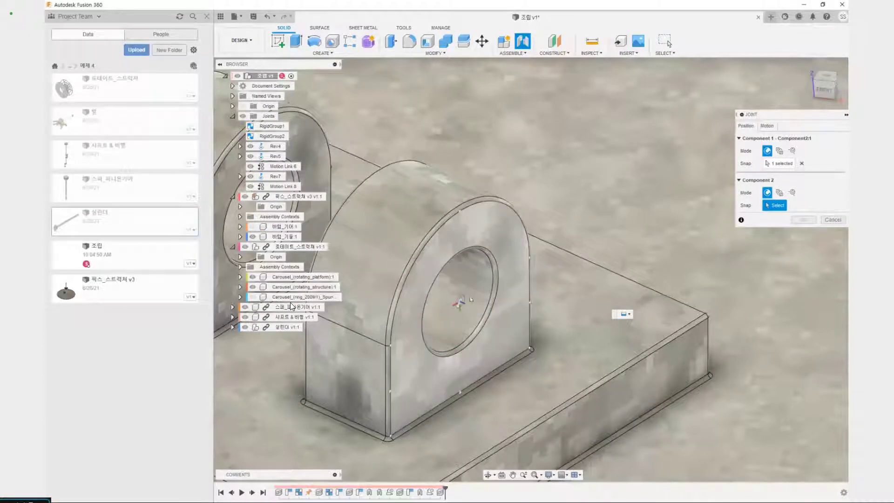
{"action": "left_click", "coordinate": [459, 307]}
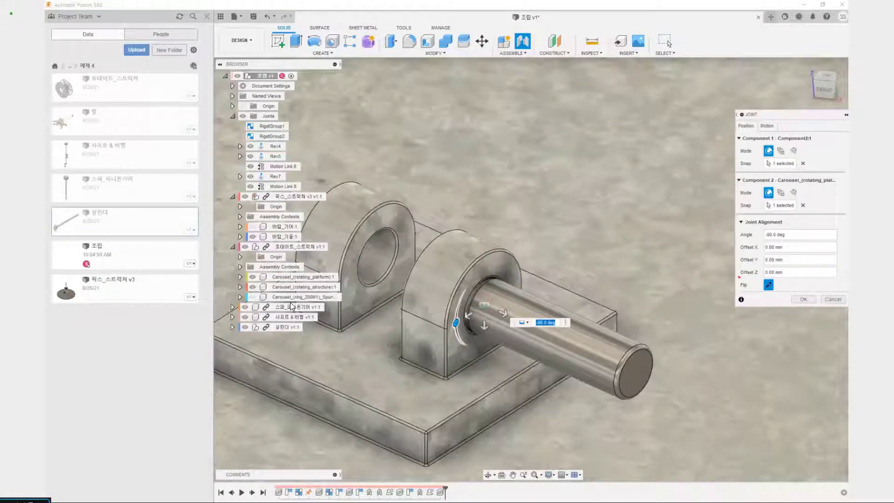
Flip the cylinder so its pin sits through both bracket lugs, and create the joint as Rigid
{"action": "key", "text": "ctrl+2"}
{"action": "mouse_move", "coordinate": [734, 277]}
{"action": "left_mouse_down"}
{"action": "mouse_move", "coordinate": [741, 294]}
{"action": "mouse_move", "coordinate": [695, 291]}
{"action": "left_mouse_up"}
{"action": "key", "text": "Escape"}
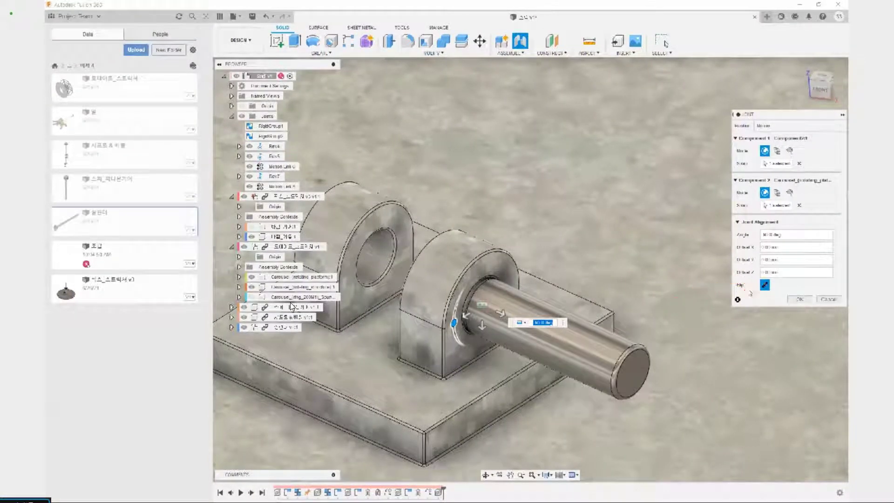
{"action": "left_click", "coordinate": [764, 284]}
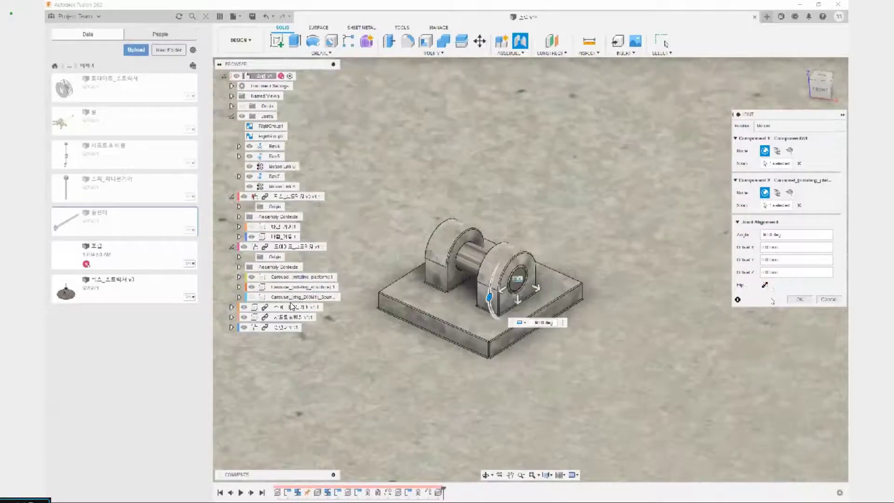
{"action": "left_click", "coordinate": [798, 298]}
{"action": "scroll", "coordinate": [557, 298], "scroll_direction": "down", "scroll_amount": 3}
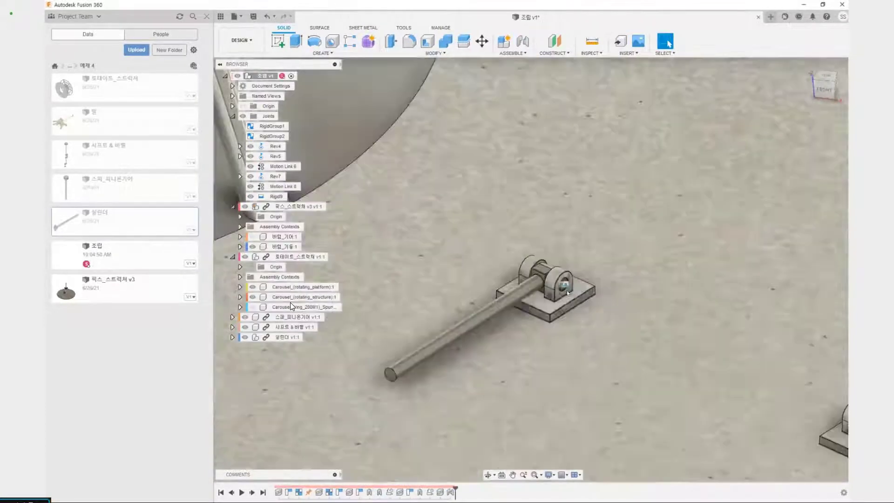
Change the cylinder's rigid joint to a Revolute joint rotating about the Z axis
{"action": "left_click", "coordinate": [564, 286]}
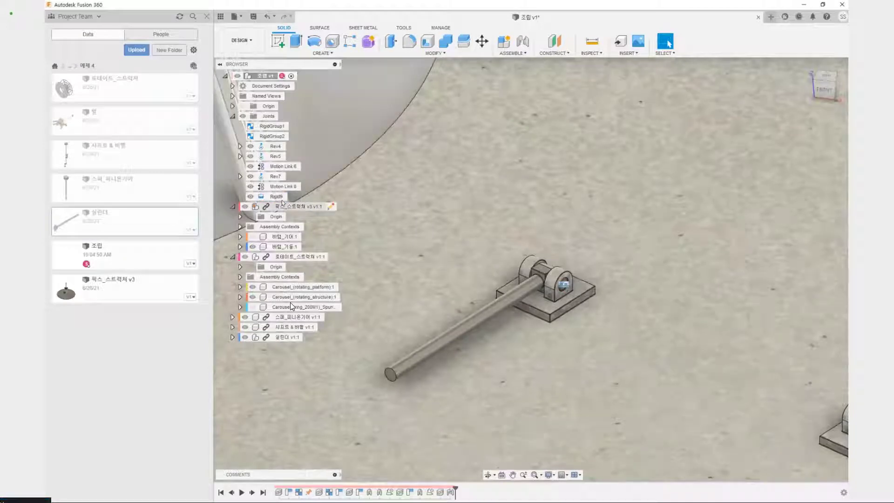
{"action": "left_click", "coordinate": [278, 198]}
{"action": "right_click", "coordinate": [278, 200]}
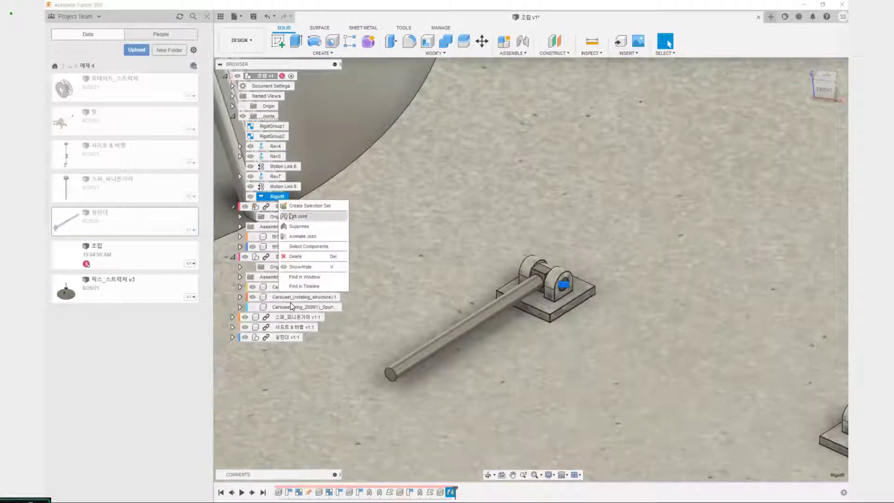
{"action": "left_click", "coordinate": [307, 215]}
{"action": "left_click", "coordinate": [772, 127]}
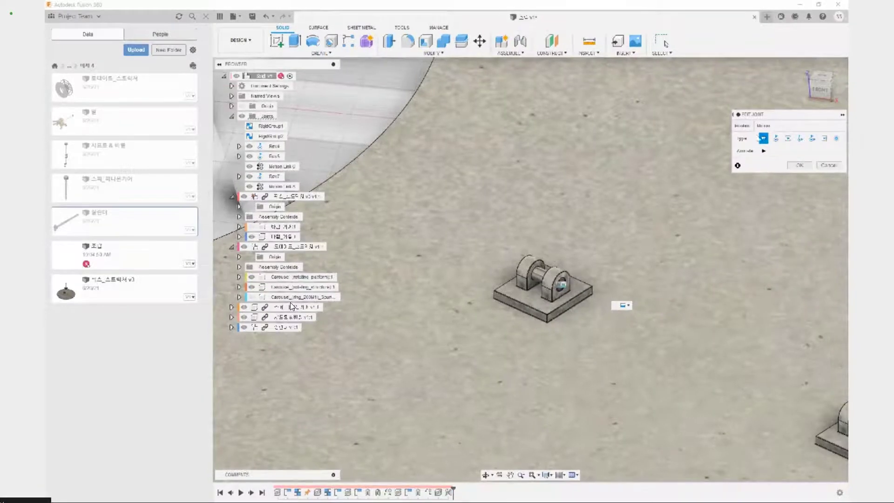
{"action": "left_click", "coordinate": [774, 138]}
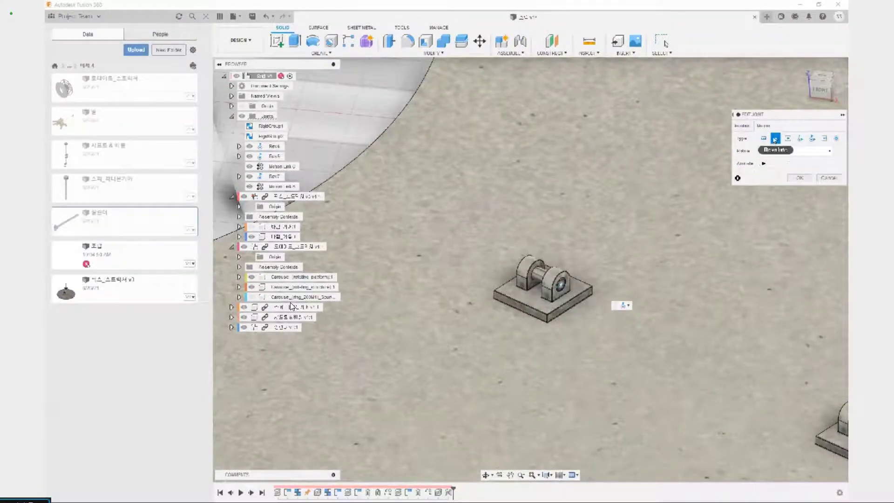
{"action": "left_click", "coordinate": [799, 177]}
Move the jointed cylinder and the platform to test how the revolute joint behaves
{"action": "left_click_drag", "start_coordinate": [505, 302], "coordinate": [545, 285]}
{"action": "scroll", "coordinate": [612, 269], "scroll_direction": "down", "scroll_amount": 5}
{"action": "middle_click_drag", "start_coordinate": [611, 269], "coordinate": [507, 269]}
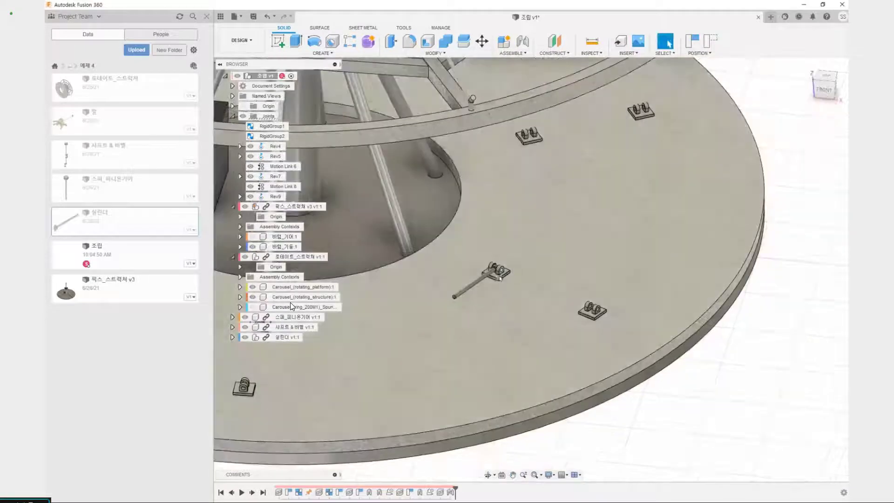
{"action": "left_click_drag", "start_coordinate": [499, 258], "coordinate": [492, 261]}
{"action": "left_click_drag", "start_coordinate": [460, 286], "coordinate": [506, 255]}
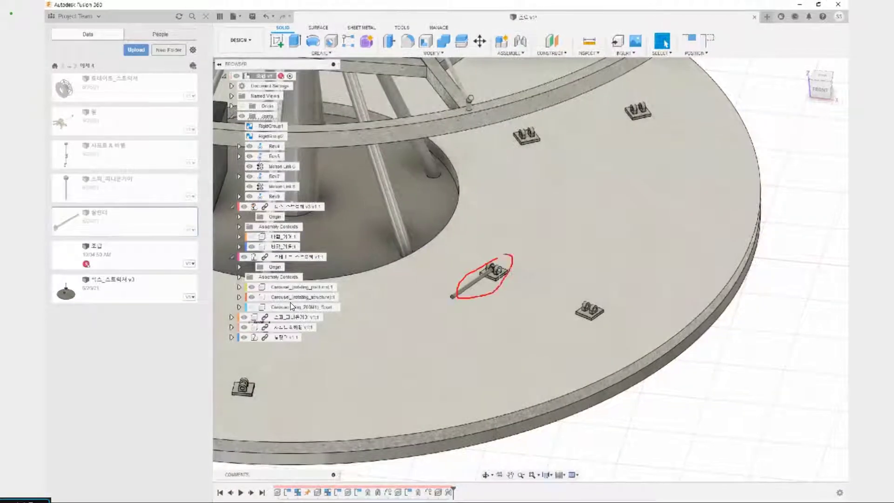
{"action": "left_click_drag", "start_coordinate": [328, 193], "coordinate": [332, 191]}
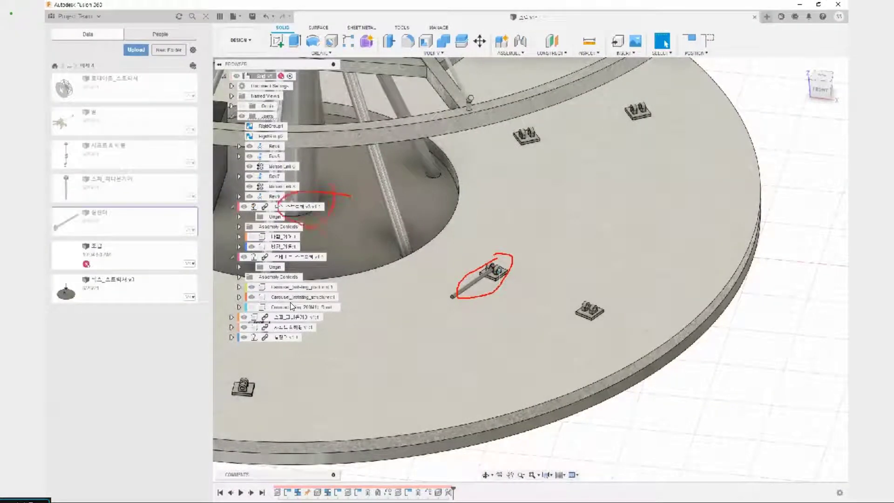
{"action": "mouse_move", "coordinate": [400, 238]}
{"action": "left_mouse_down"}
{"action": "mouse_move", "coordinate": [489, 268]}
{"action": "mouse_move", "coordinate": [497, 281]}
{"action": "left_mouse_up"}
{"action": "left_click_drag", "start_coordinate": [428, 214], "coordinate": [503, 287]}
{"action": "left_click_drag", "start_coordinate": [455, 206], "coordinate": [424, 263]}
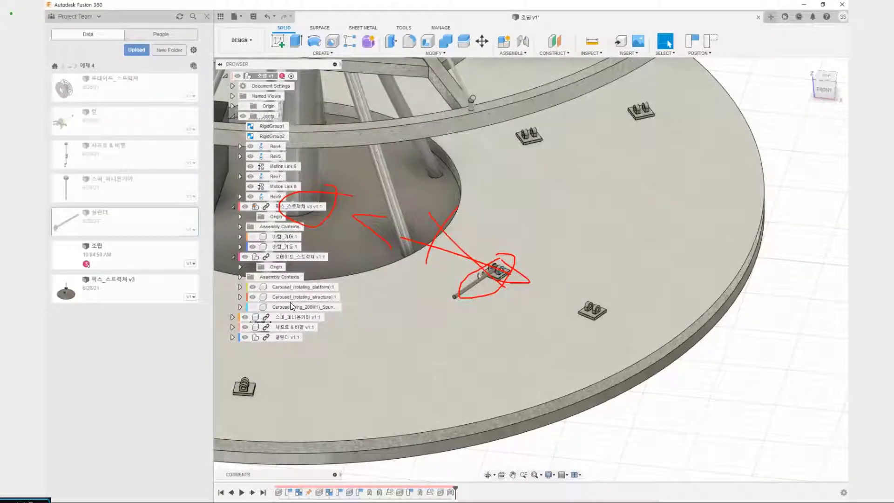
Delete the cylinder's revolute joint Rev9 and undo back to the cylinder's unjointed position outside the platform
{"action": "left_click", "coordinate": [288, 198]}
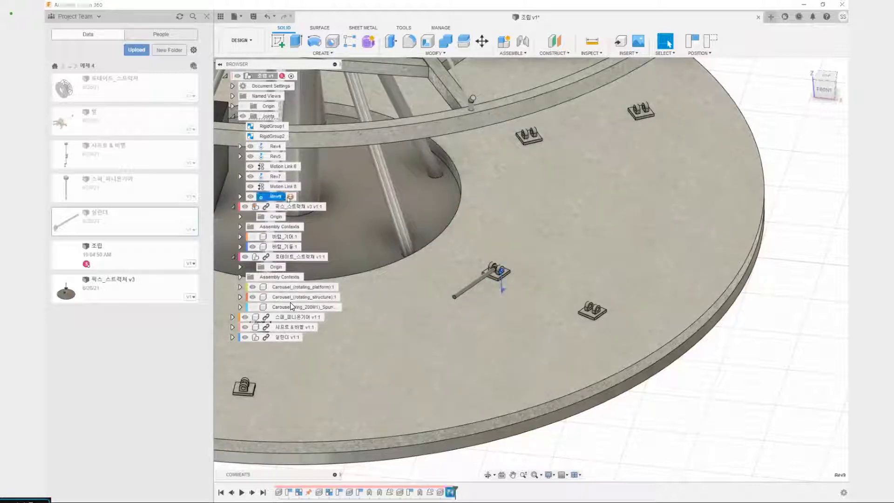
{"action": "key", "text": "Delete"}
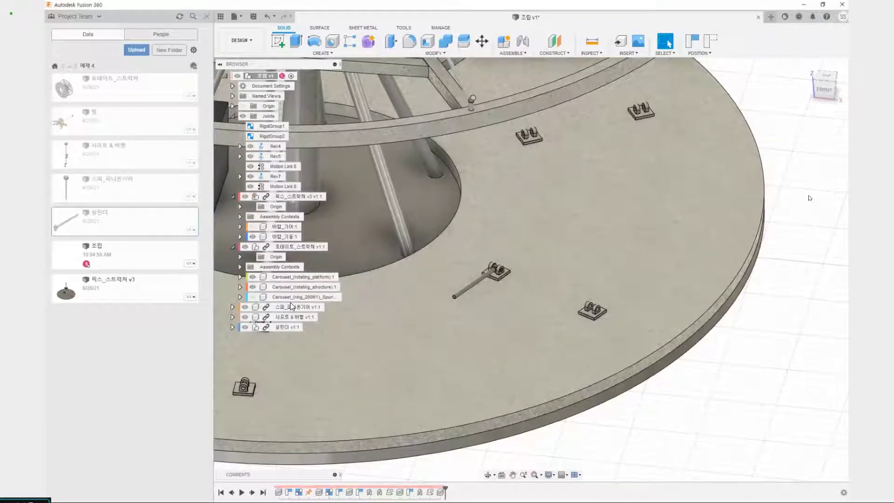
{"action": "left_click_drag", "start_coordinate": [725, 134], "coordinate": [728, 145]}
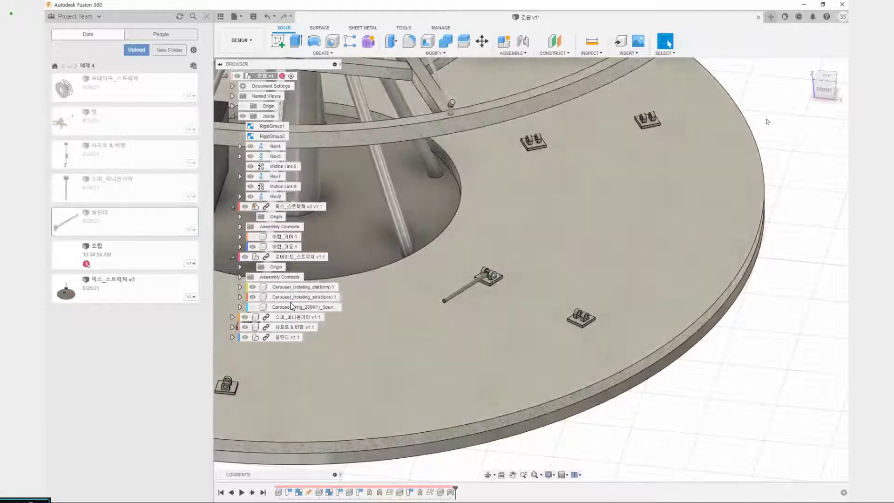
{"action": "key", "text": "ctrl+z"}
{"action": "key", "text": "ctrl+z"}
{"action": "key", "text": "ctrl+z"}
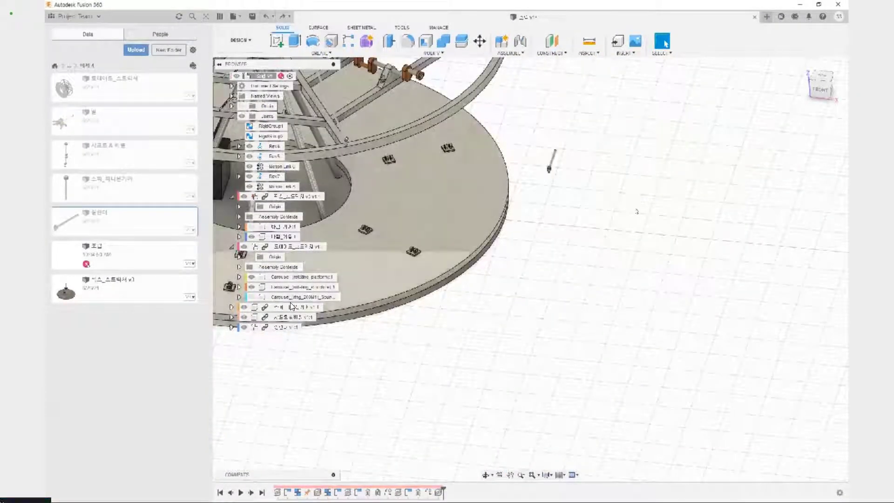
Align the cylinder component from its pin's end face to the hole centre of the lug on the inner platform bracket
{"action": "middle_click_drag", "start_coordinate": [616, 233], "coordinate": [620, 291]}
{"action": "scroll", "coordinate": [552, 236], "scroll_direction": "up", "scroll_amount": 4}
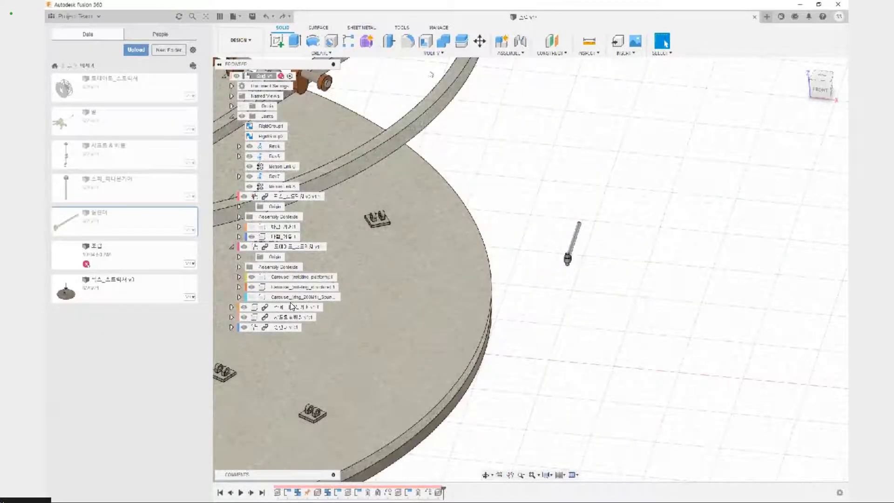
{"action": "left_click", "coordinate": [433, 53]}
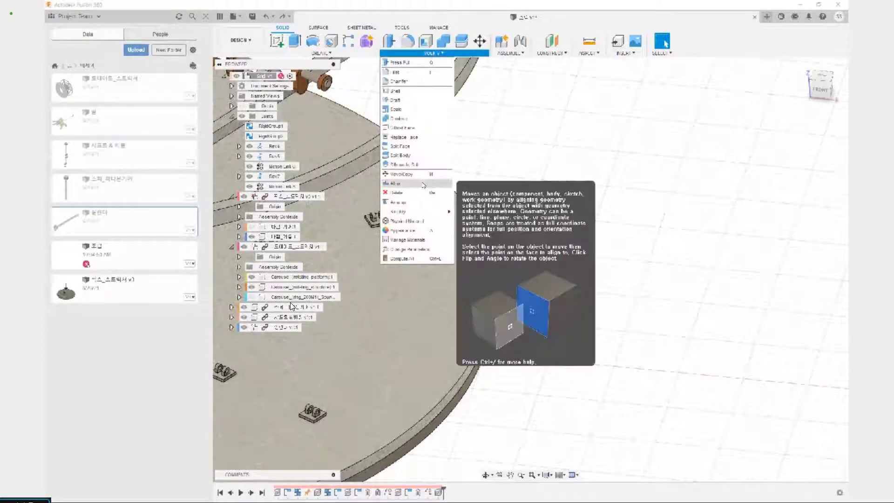
{"action": "left_click", "coordinate": [418, 203]}
{"action": "scroll", "coordinate": [554, 251], "scroll_direction": "up", "scroll_amount": 5}
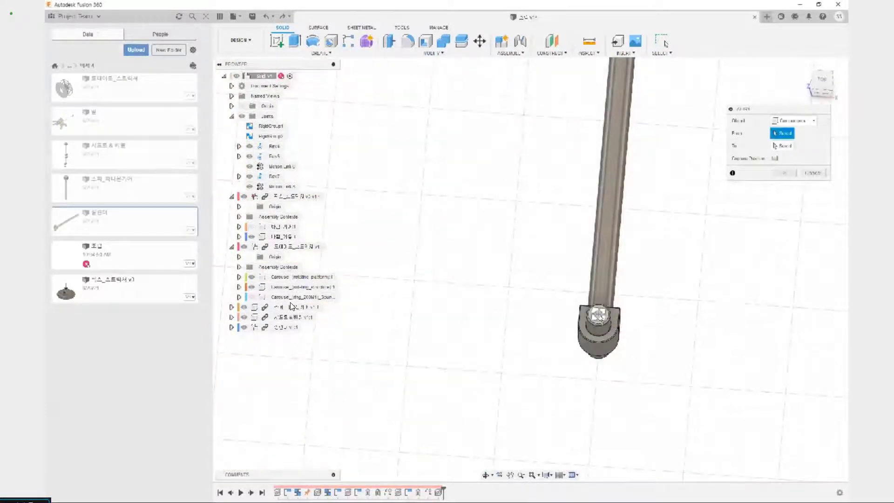
{"action": "left_click", "coordinate": [600, 316]}
{"action": "scroll", "coordinate": [529, 344], "scroll_direction": "down", "scroll_amount": 6}
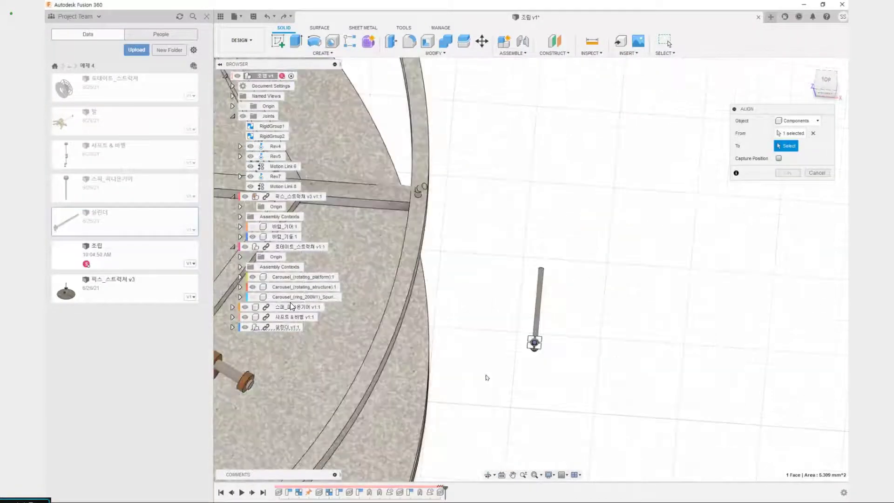
{"action": "middle_click_drag", "start_coordinate": [556, 267], "coordinate": [640, 94]}
{"action": "middle_click_drag", "start_coordinate": [428, 405], "coordinate": [396, 295], "text": "shift"}
{"action": "scroll", "coordinate": [416, 287], "scroll_direction": "up", "scroll_amount": 8}
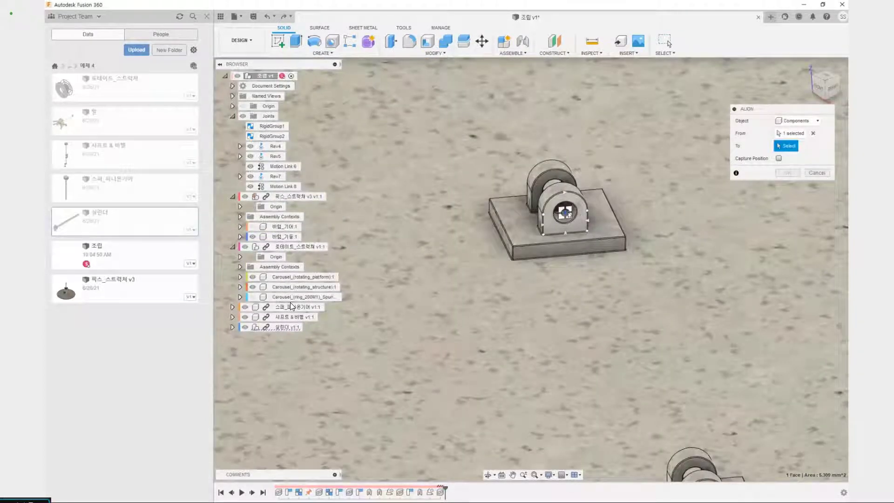
{"action": "left_click", "coordinate": [579, 227]}
{"action": "scroll", "coordinate": [568, 254], "scroll_direction": "down", "scroll_amount": 5}
{"action": "middle_click_drag", "start_coordinate": [568, 255], "coordinate": [561, 277]}
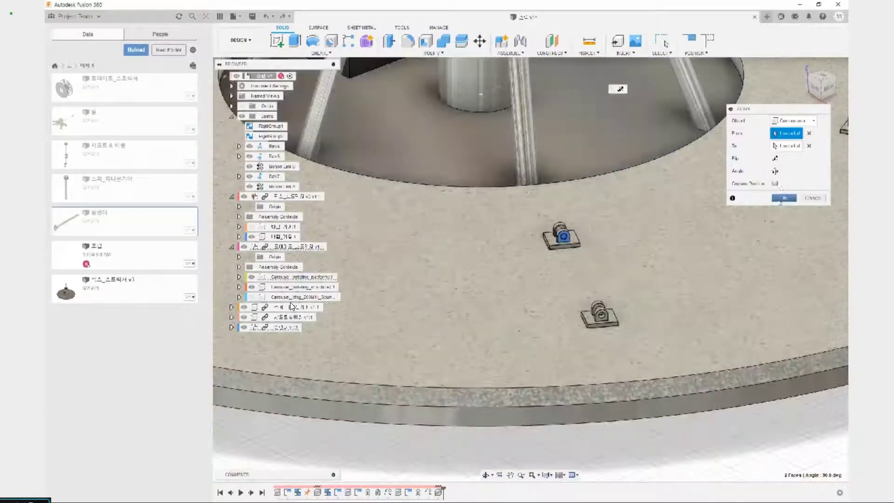
Turn and flip the aligned cylinder until it stands upright with its pin through both lugs, and accept the alignment
{"action": "left_click", "coordinate": [775, 172]}
{"action": "left_click", "coordinate": [774, 172]}
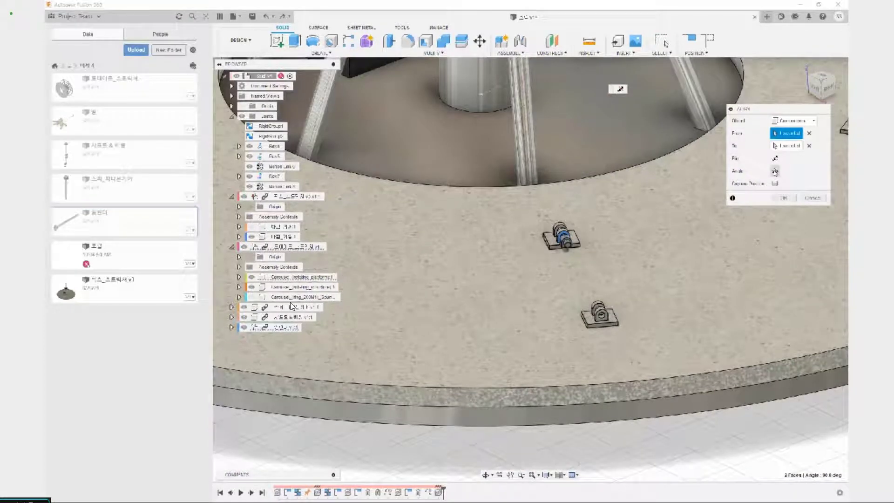
{"action": "left_click", "coordinate": [774, 171]}
{"action": "left_click", "coordinate": [775, 170]}
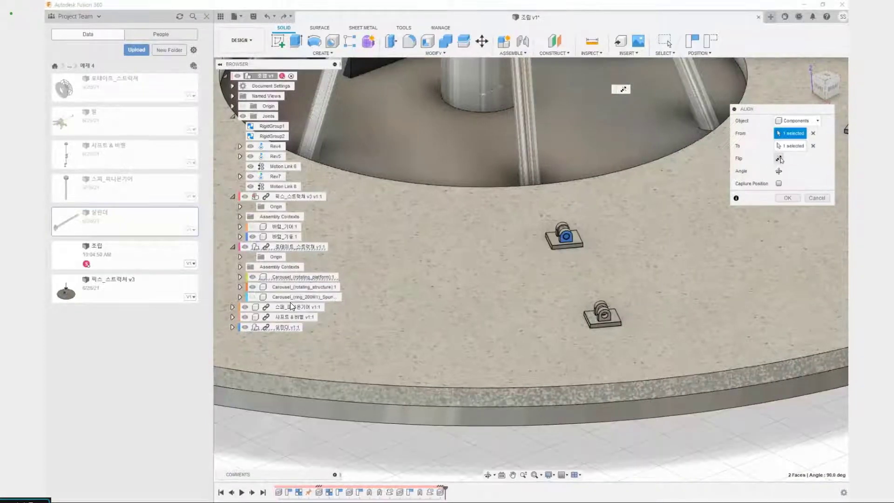
{"action": "left_click", "coordinate": [775, 159]}
{"action": "left_click", "coordinate": [775, 159]}
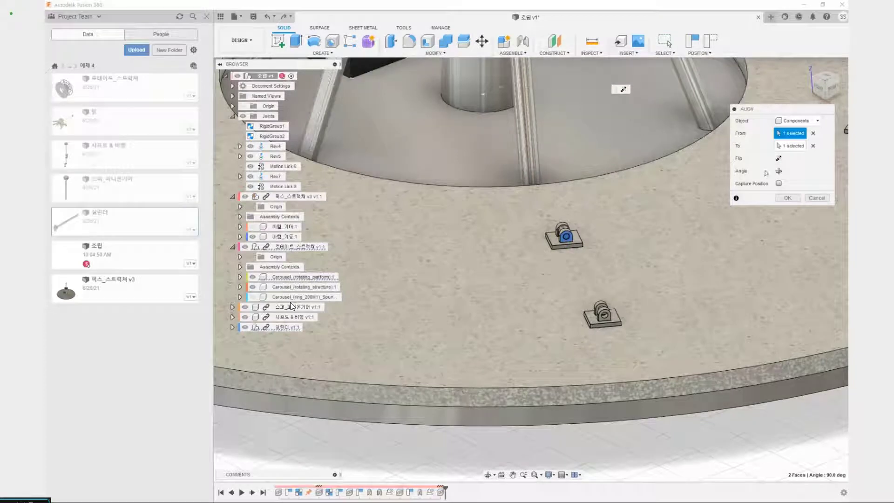
{"action": "left_click", "coordinate": [778, 172]}
{"action": "left_click", "coordinate": [777, 171]}
{"action": "middle_click_drag", "start_coordinate": [603, 280], "coordinate": [652, 268], "text": "shift"}
{"action": "scroll", "coordinate": [542, 261], "scroll_direction": "up", "scroll_amount": 5}
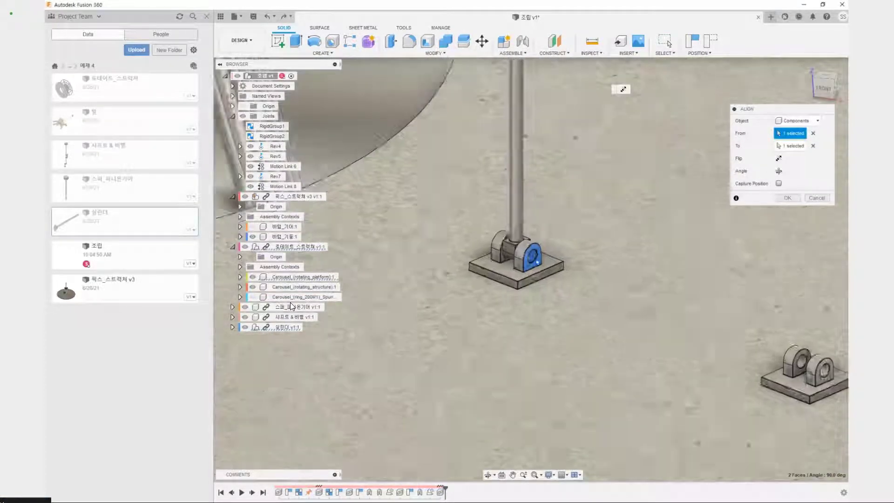
{"action": "scroll", "coordinate": [537, 261], "scroll_direction": "down", "scroll_amount": 5}
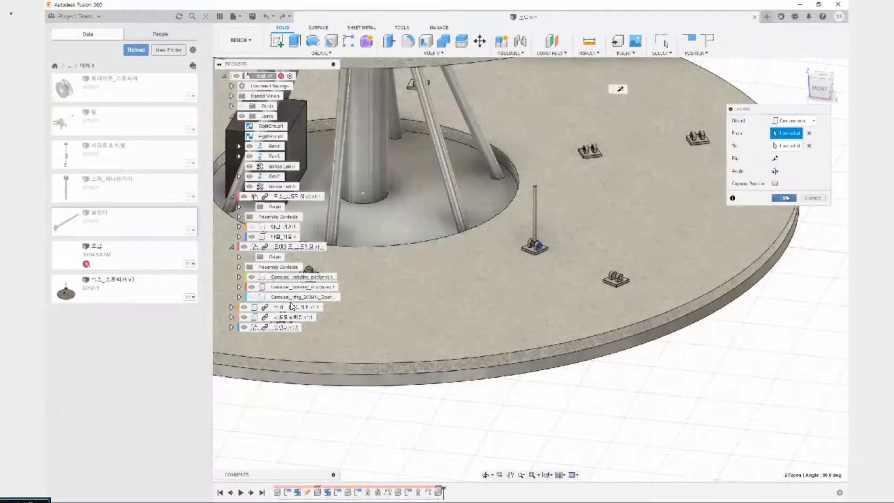
{"action": "left_click", "coordinate": [785, 198]}
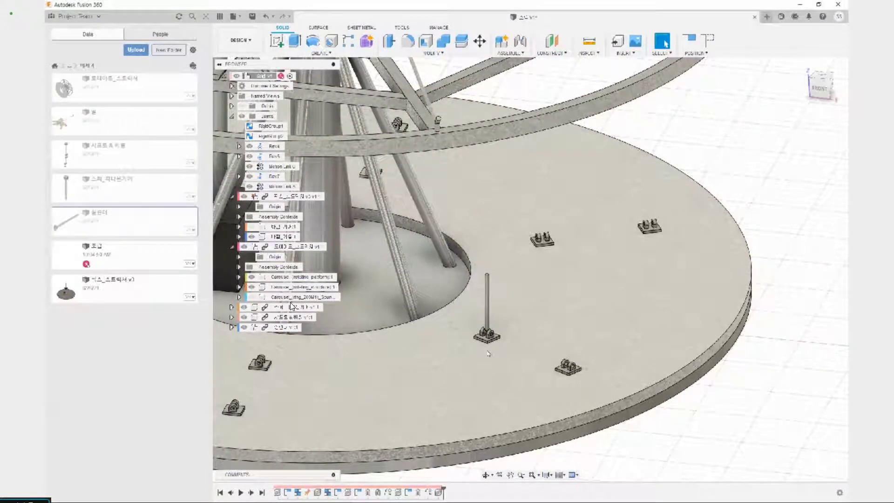
{"action": "scroll", "coordinate": [519, 327], "scroll_direction": "up", "scroll_amount": 3}
{"action": "key", "text": "shift+j"}
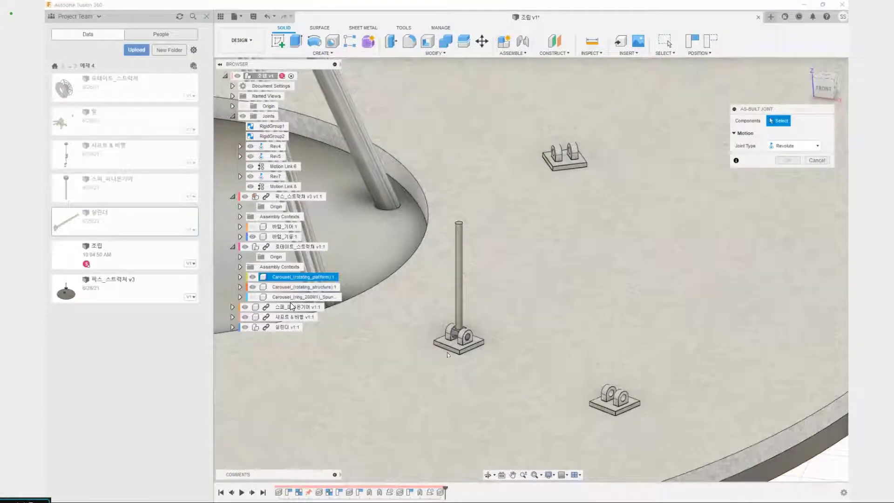
{"action": "scroll", "coordinate": [466, 349], "scroll_direction": "down", "scroll_amount": 5}
{"action": "key", "text": "Escape"}
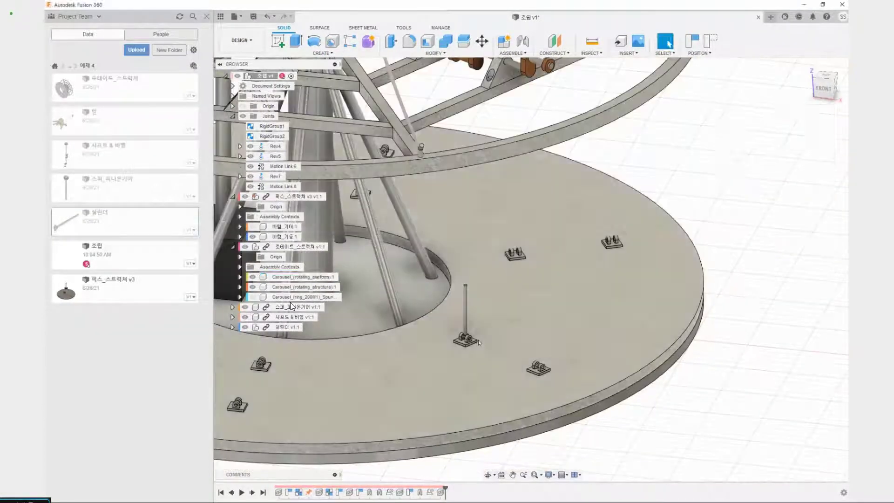
Capture the upright cylinder's position and paste a second copy of the cylinder component at its default location outside the platform
{"action": "scroll", "coordinate": [513, 309], "scroll_direction": "down", "scroll_amount": 3}
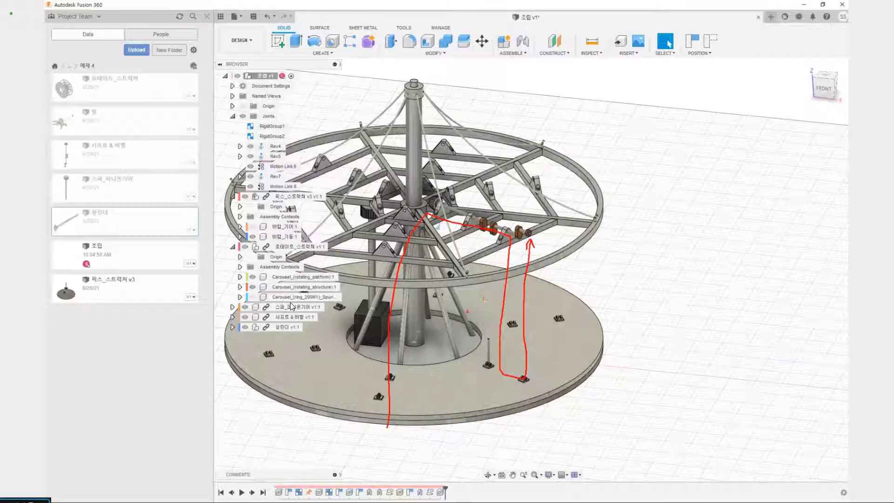
{"action": "key", "text": "Escape"}
{"action": "scroll", "coordinate": [501, 266], "scroll_direction": "down", "scroll_amount": 4}
{"action": "scroll", "coordinate": [496, 297], "scroll_direction": "up", "scroll_amount": 4}
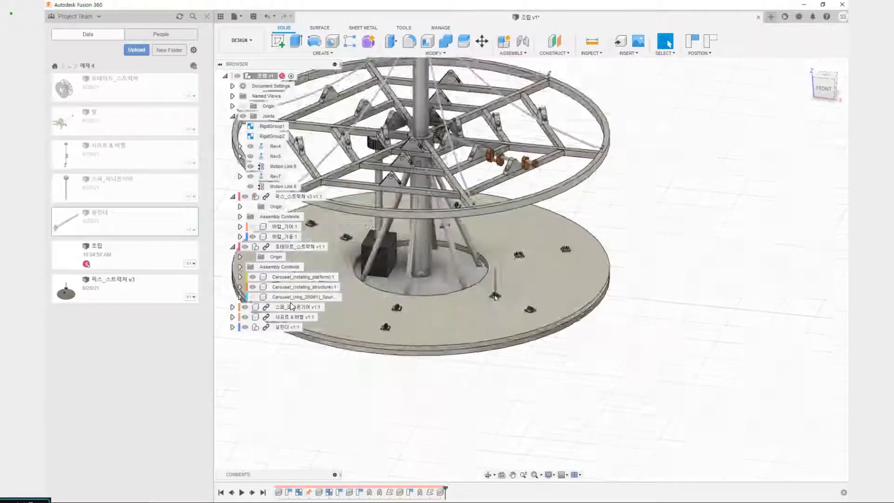
{"action": "scroll", "coordinate": [496, 297], "scroll_direction": "up", "scroll_amount": 3}
{"action": "middle_click_drag", "start_coordinate": [485, 283], "coordinate": [485, 336]}
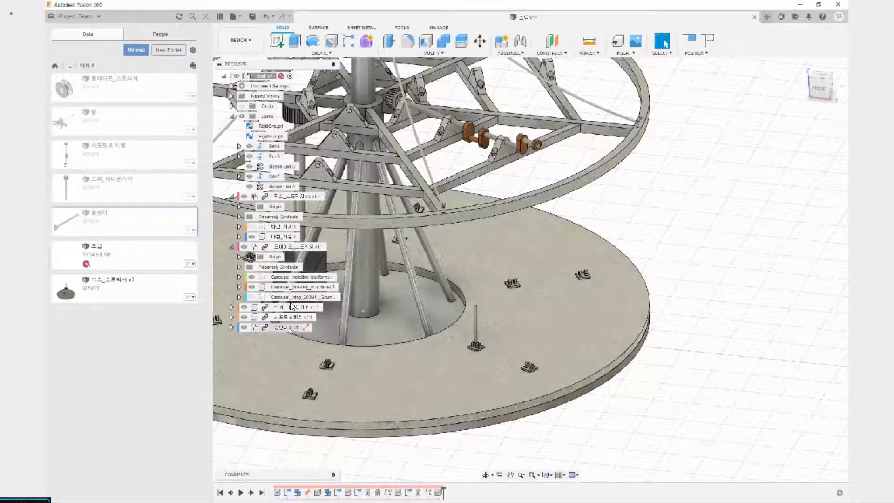
{"action": "left_click", "coordinate": [281, 327]}
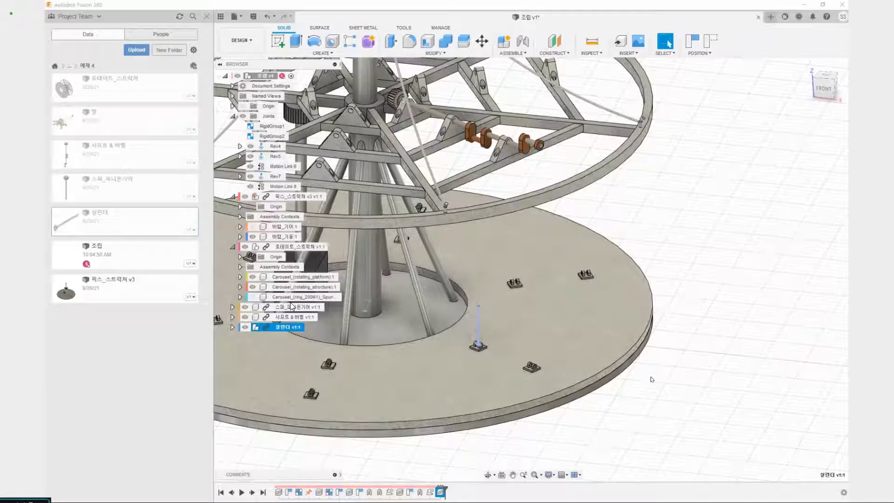
{"action": "key", "text": "j"}
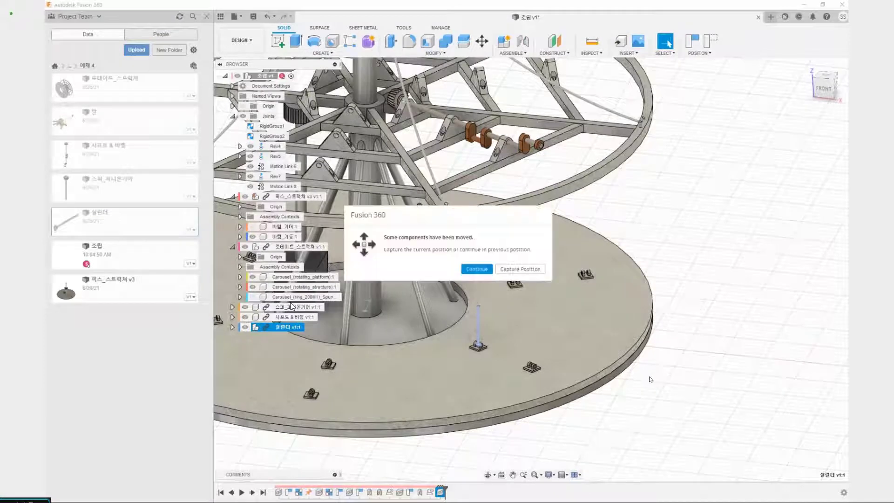
{"action": "left_click", "coordinate": [512, 271]}
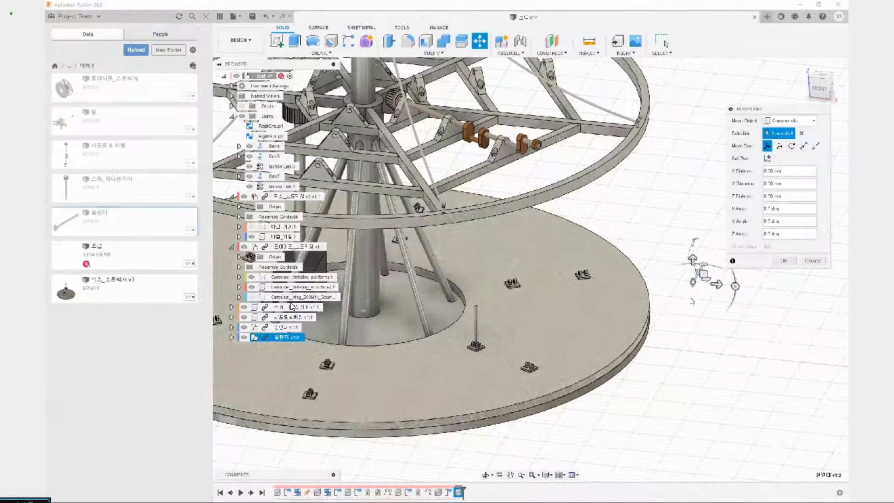
{"action": "middle_click_drag", "start_coordinate": [691, 302], "coordinate": [577, 325]}
{"action": "scroll", "coordinate": [627, 331], "scroll_direction": "up", "scroll_amount": 4}
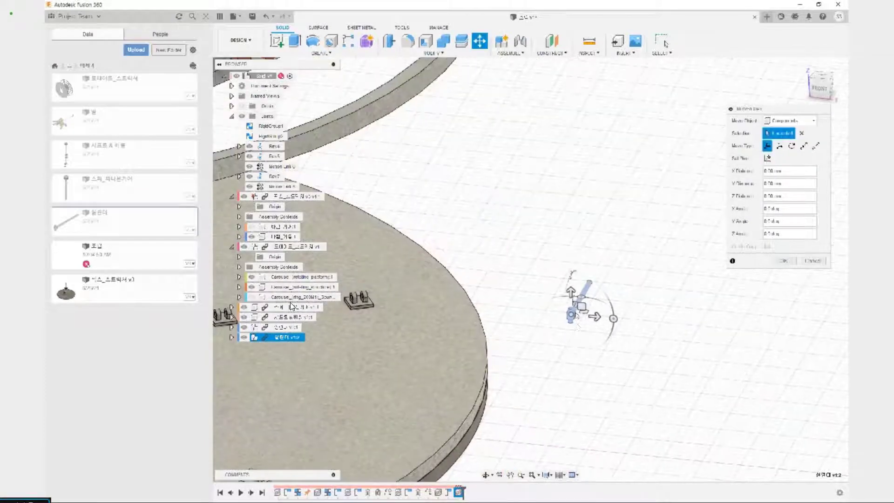
{"action": "left_click", "coordinate": [780, 261]}
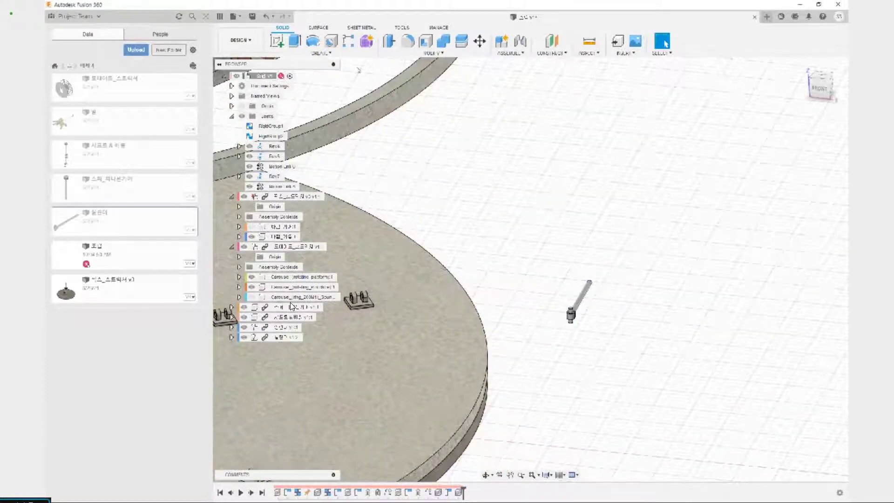
Align the second cylinder from its pin's end face to the lug hole centre of the neighbouring outer bracket
{"action": "left_click", "coordinate": [429, 55]}
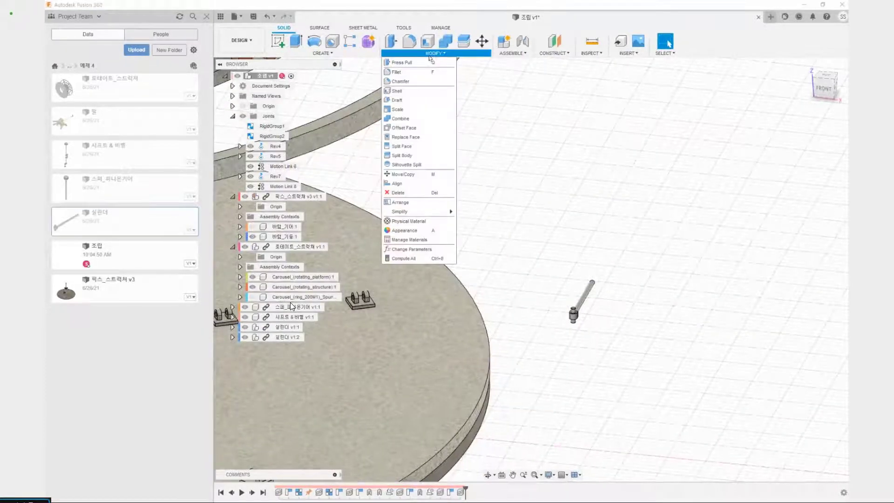
{"action": "left_click", "coordinate": [397, 183]}
{"action": "scroll", "coordinate": [578, 328], "scroll_direction": "up", "scroll_amount": 5}
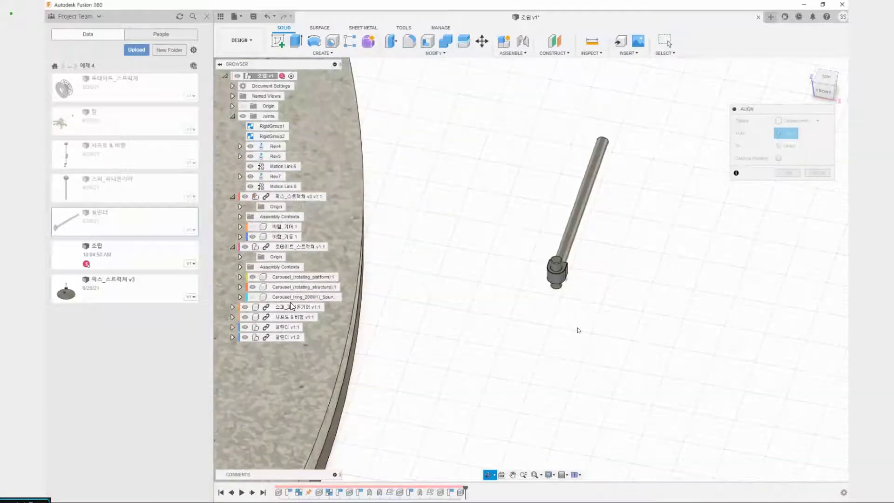
{"action": "scroll", "coordinate": [556, 261], "scroll_direction": "up", "scroll_amount": 5}
{"action": "left_click", "coordinate": [557, 266]}
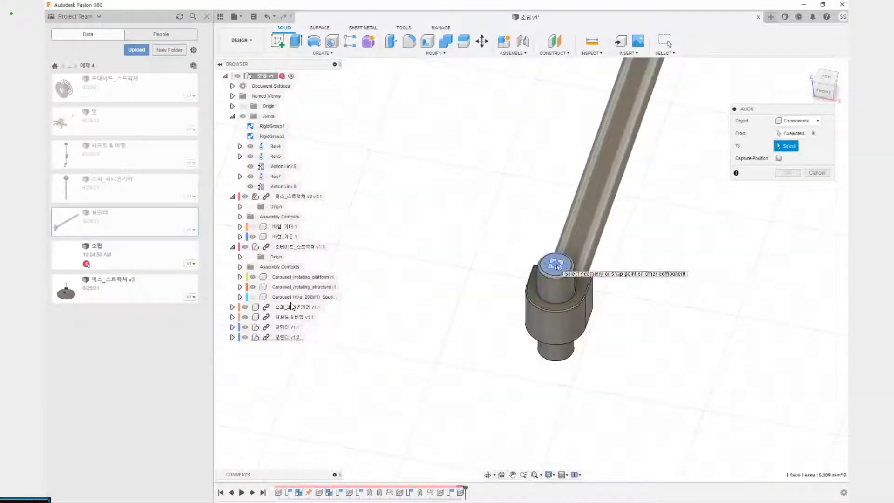
{"action": "scroll", "coordinate": [560, 273], "scroll_direction": "up", "scroll_amount": 2}
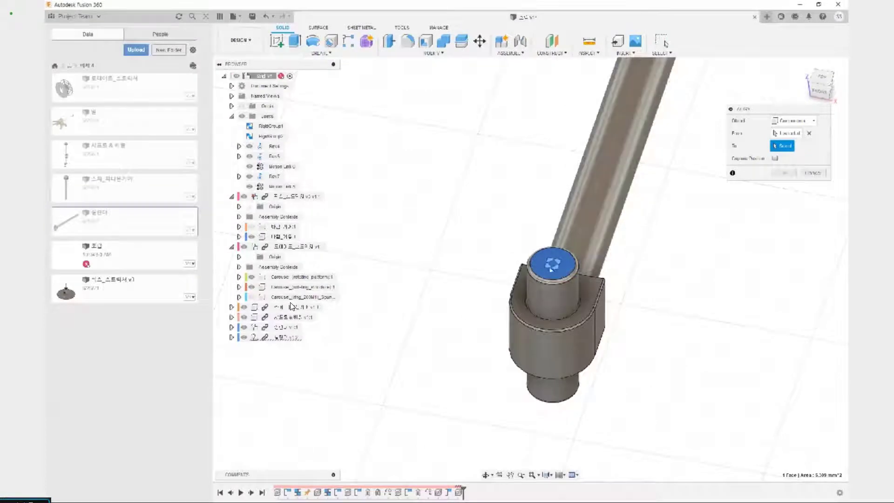
{"action": "scroll", "coordinate": [561, 275], "scroll_direction": "down", "scroll_amount": 3}
{"action": "scroll", "coordinate": [503, 319], "scroll_direction": "down", "scroll_amount": 6}
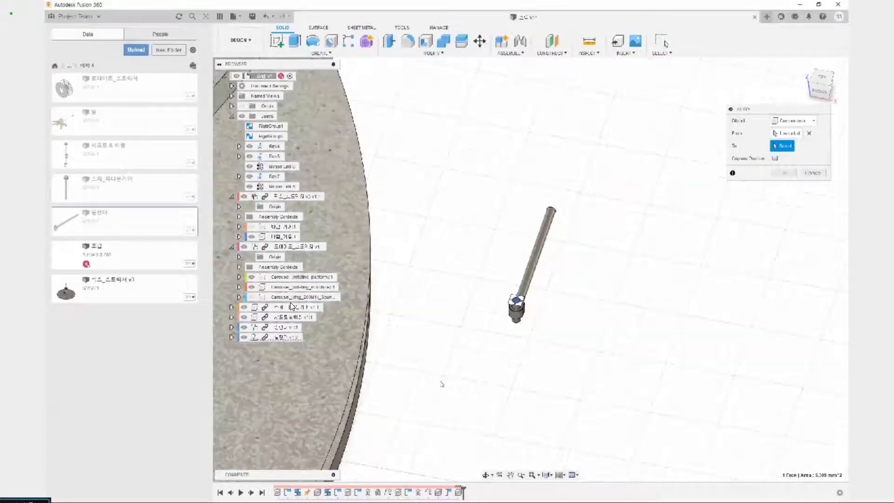
{"action": "middle_click_drag", "start_coordinate": [447, 370], "coordinate": [614, 223]}
{"action": "scroll", "coordinate": [601, 233], "scroll_direction": "down", "scroll_amount": 4}
{"action": "middle_click_drag", "start_coordinate": [433, 336], "coordinate": [421, 322], "text": "shift"}
{"action": "scroll", "coordinate": [419, 325], "scroll_direction": "up", "scroll_amount": 10}
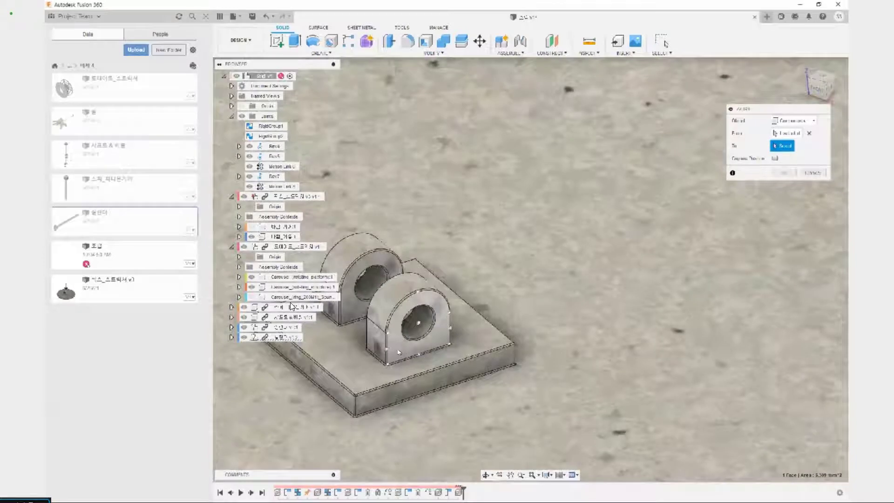
{"action": "left_click", "coordinate": [420, 323]}
{"action": "scroll", "coordinate": [459, 302], "scroll_direction": "down", "scroll_amount": 4}
{"action": "scroll", "coordinate": [459, 300], "scroll_direction": "down", "scroll_amount": 8}
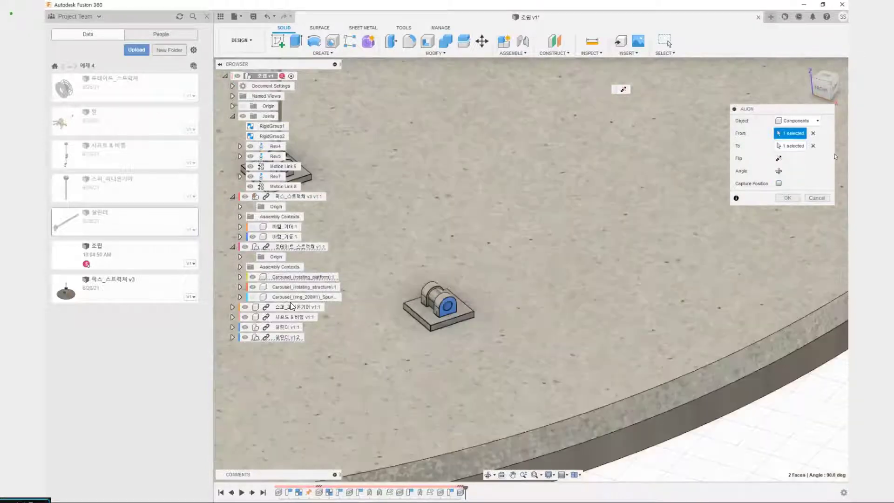
Turn and flip the second cylinder until it stands upright with its pin through both lugs, and accept the alignment with its position captured
{"action": "middle_click_drag", "start_coordinate": [455, 210], "coordinate": [552, 192]}
{"action": "scroll", "coordinate": [565, 322], "scroll_direction": "down", "scroll_amount": 6}
{"action": "scroll", "coordinate": [561, 364], "scroll_direction": "up", "scroll_amount": 3}
{"action": "middle_click_drag", "start_coordinate": [559, 364], "coordinate": [546, 257]}
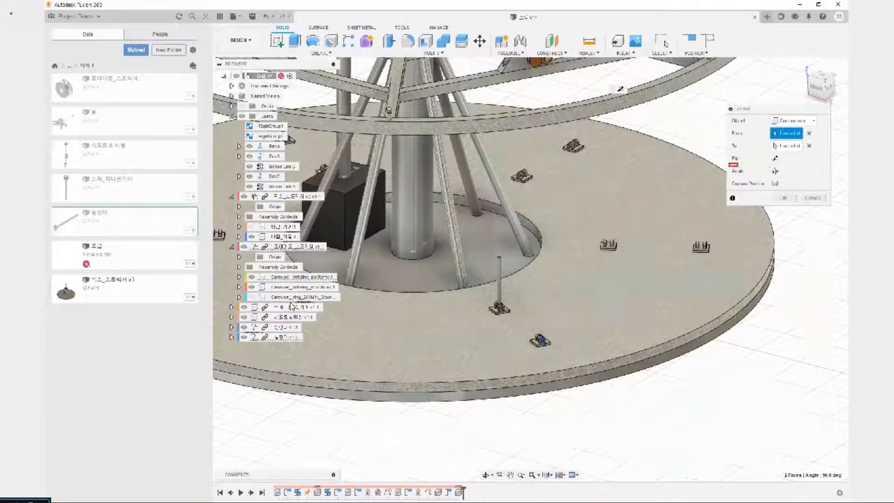
{"action": "left_click", "coordinate": [779, 173]}
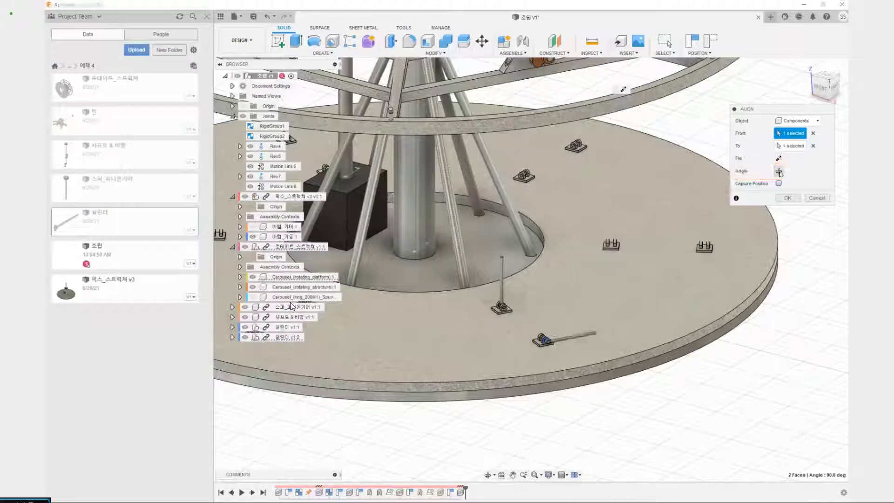
{"action": "left_click", "coordinate": [779, 172]}
{"action": "left_click", "coordinate": [779, 172]}
{"action": "left_click", "coordinate": [779, 172]}
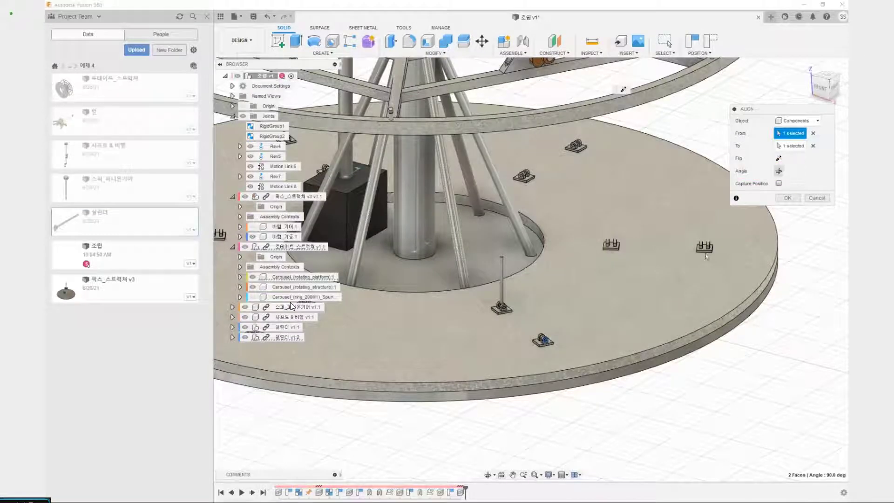
{"action": "left_click", "coordinate": [779, 171]}
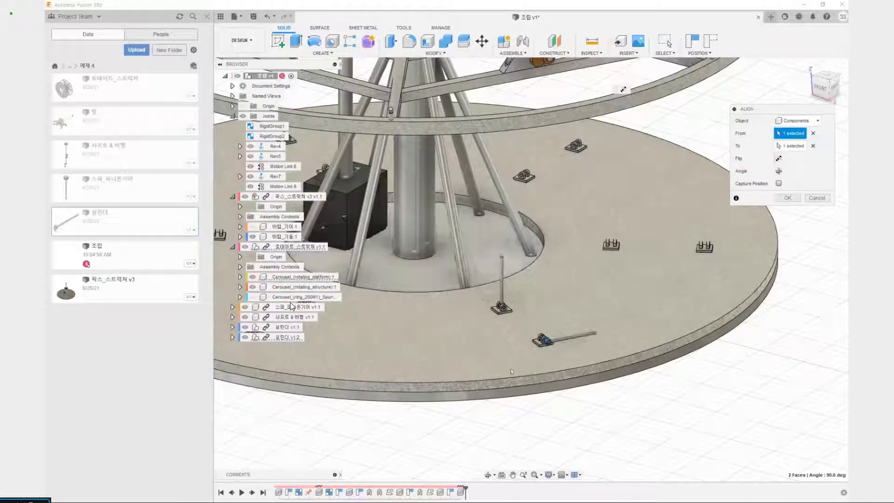
{"action": "scroll", "coordinate": [559, 339], "scroll_direction": "up", "scroll_amount": 10}
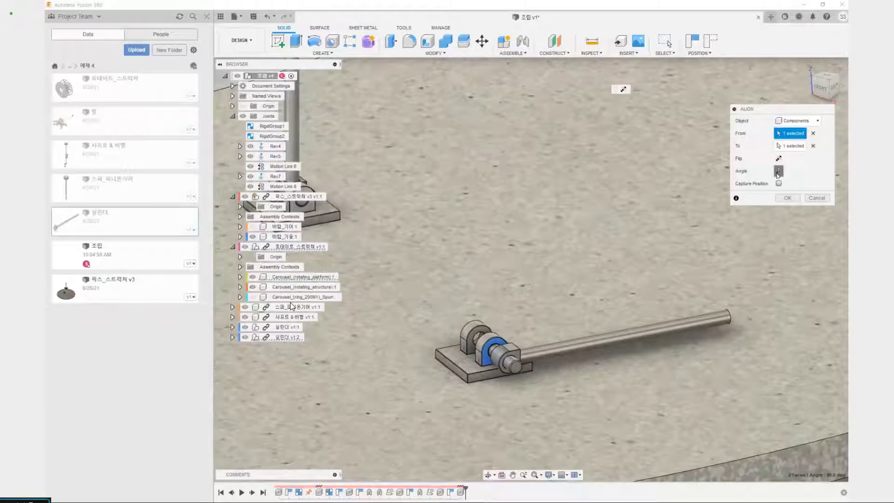
{"action": "left_click", "coordinate": [779, 172]}
{"action": "left_click", "coordinate": [779, 171]}
{"action": "left_click", "coordinate": [775, 172]}
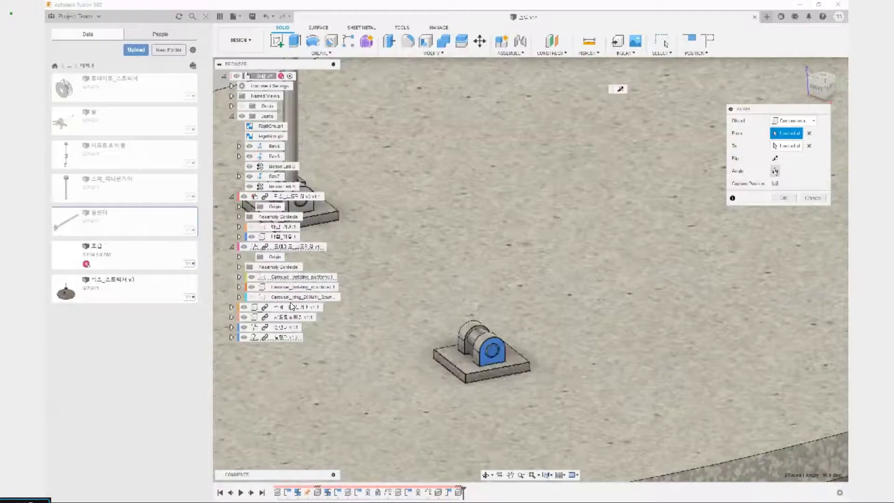
{"action": "left_click", "coordinate": [775, 171]}
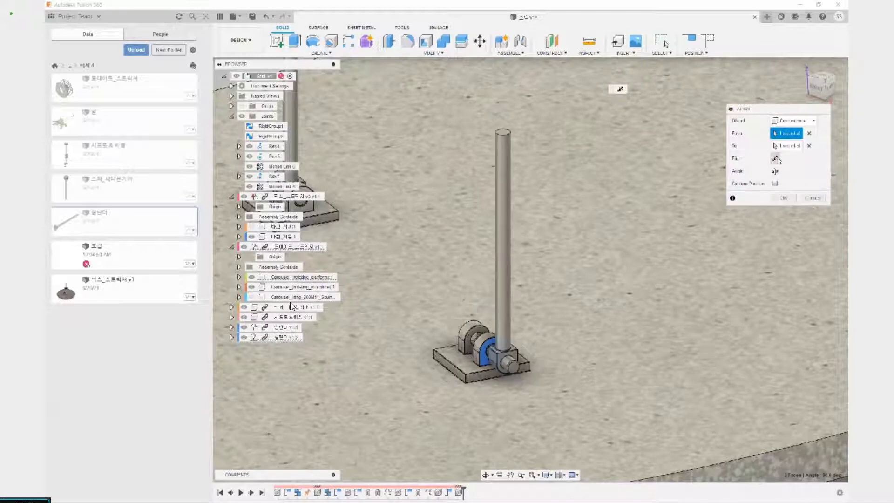
{"action": "left_click", "coordinate": [775, 172]}
{"action": "left_click", "coordinate": [775, 172]}
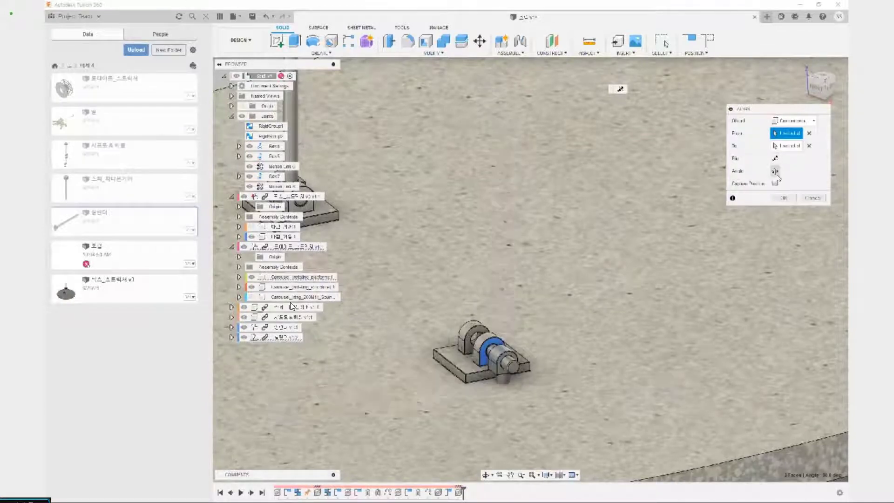
{"action": "left_click", "coordinate": [775, 171]}
{"action": "left_click", "coordinate": [778, 172]}
{"action": "left_click", "coordinate": [777, 172]}
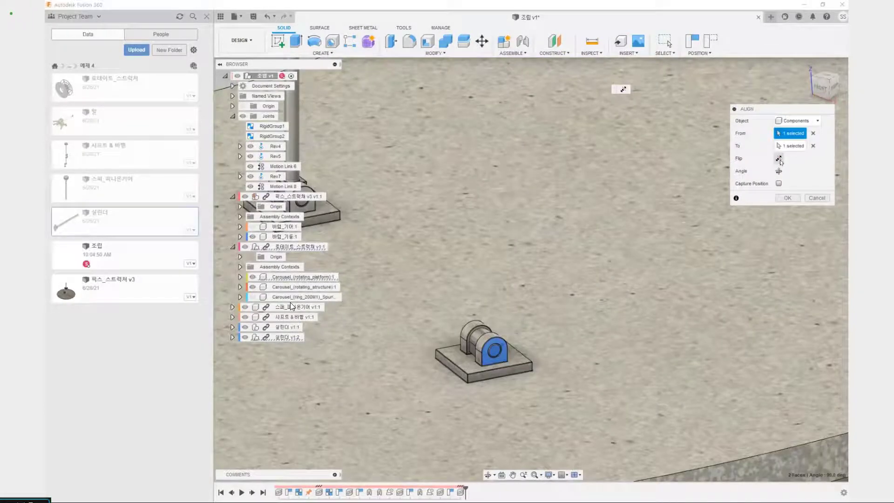
{"action": "left_click", "coordinate": [777, 171]}
{"action": "scroll", "coordinate": [576, 245], "scroll_direction": "down", "scroll_amount": 5}
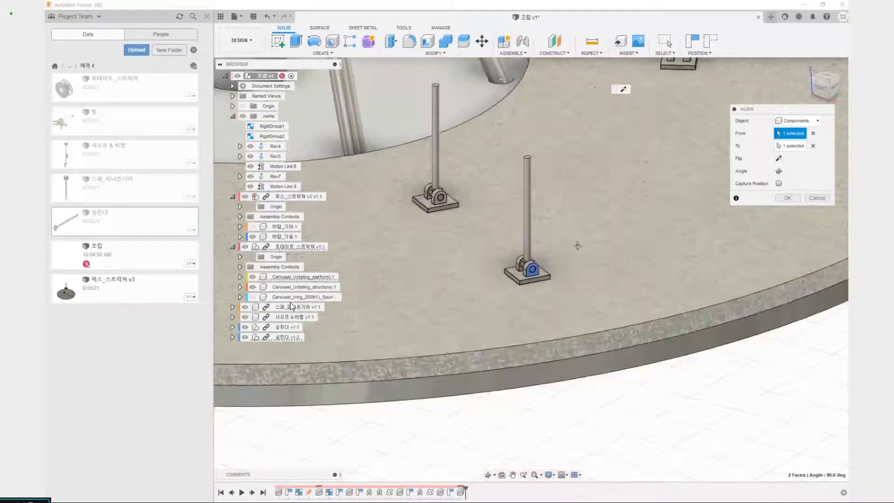
{"action": "scroll", "coordinate": [589, 242], "scroll_direction": "up", "scroll_amount": 1}
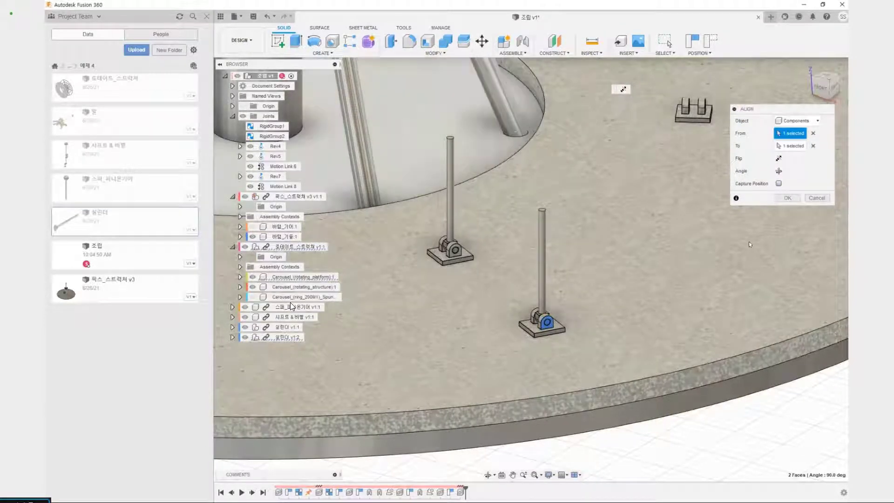
{"action": "left_click", "coordinate": [778, 183]}
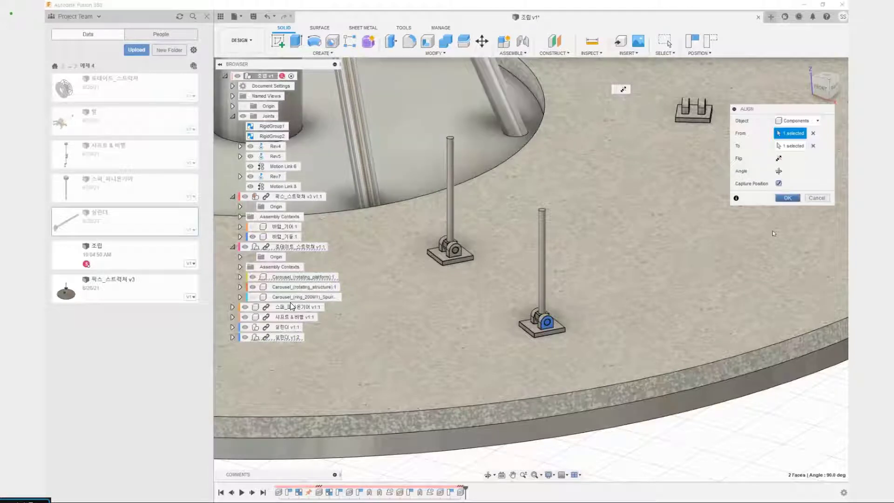
{"action": "left_click", "coordinate": [794, 201]}
Insert the horse component (말) from the project data into the current assembly design
{"action": "scroll", "coordinate": [706, 204], "scroll_direction": "down", "scroll_amount": 5}
{"action": "middle_click_drag", "start_coordinate": [712, 197], "coordinate": [635, 303]}
{"action": "scroll", "coordinate": [644, 339], "scroll_direction": "up", "scroll_amount": 5}
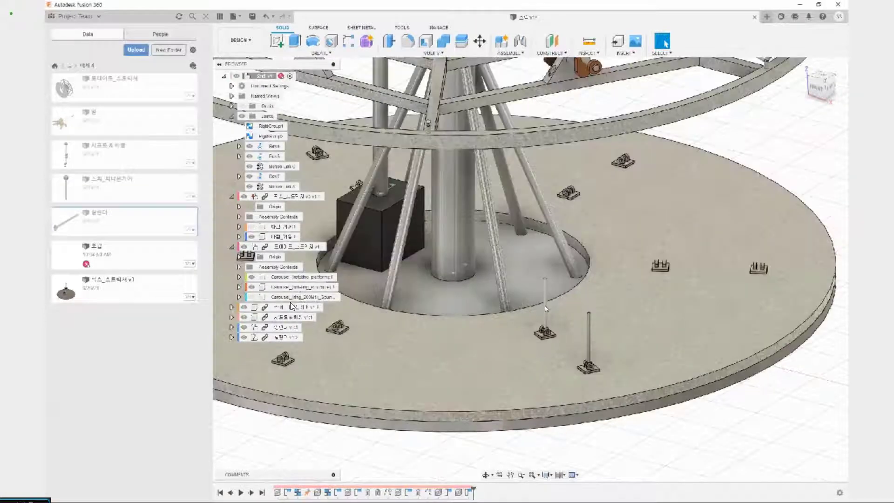
{"action": "middle_click_drag", "start_coordinate": [652, 369], "coordinate": [561, 339], "text": "shift"}
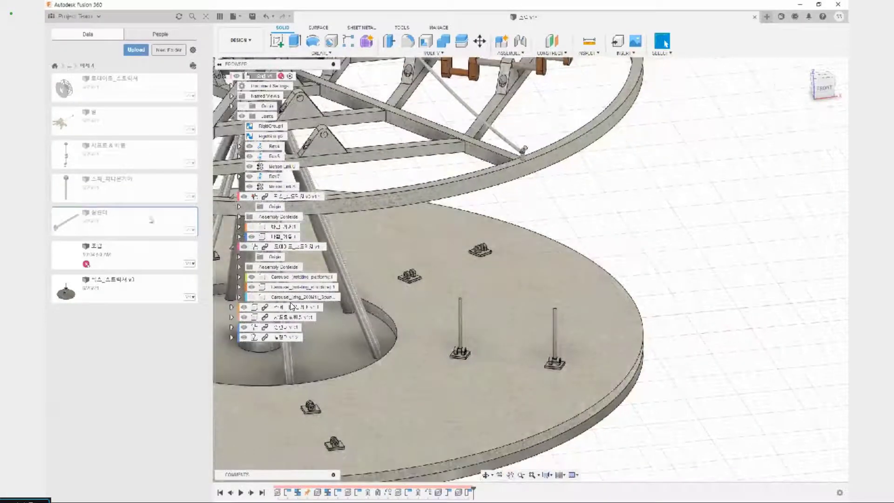
{"action": "middle_click_drag", "start_coordinate": [449, 203], "coordinate": [456, 303]}
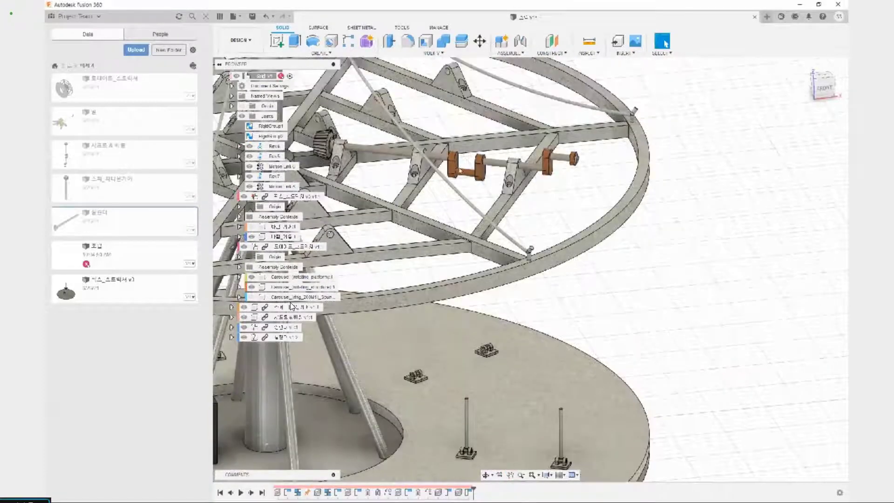
{"action": "mouse_move", "coordinate": [464, 164]}
{"action": "left_mouse_down"}
{"action": "mouse_move", "coordinate": [456, 367]}
{"action": "mouse_move", "coordinate": [482, 251]}
{"action": "mouse_move", "coordinate": [469, 176]}
{"action": "left_mouse_up"}
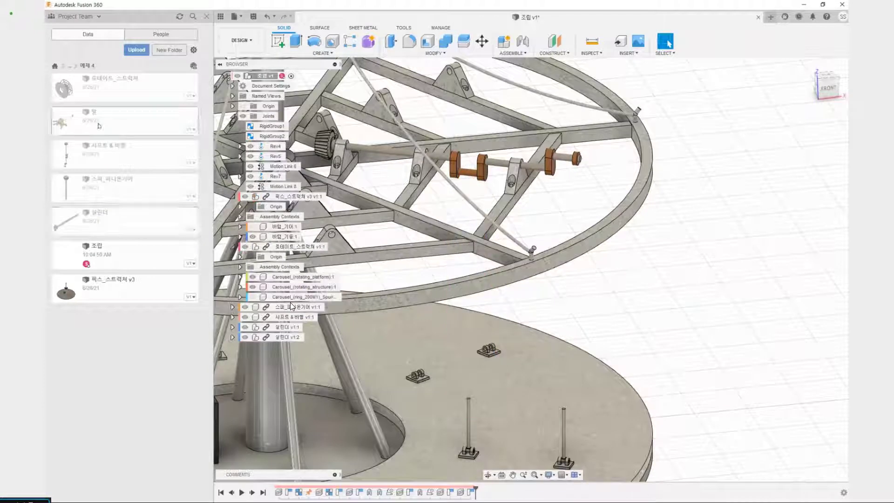
{"action": "right_click", "coordinate": [117, 121]}
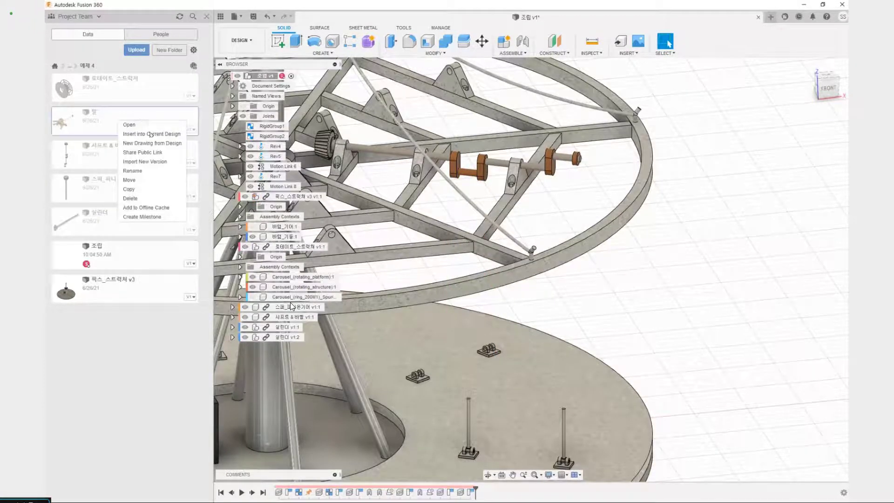
{"action": "left_click", "coordinate": [150, 134]}
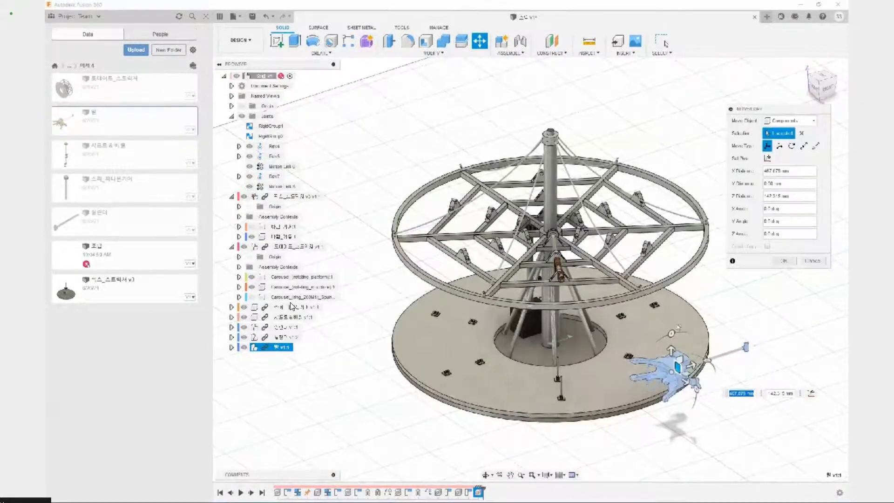
Rotate the inserted horse by 90 degrees so its pole stands vertical, and accept the placement beside the platform
{"action": "scroll", "coordinate": [696, 351], "scroll_direction": "up", "scroll_amount": 3}
{"action": "middle_click_drag", "start_coordinate": [697, 351], "coordinate": [669, 285]}
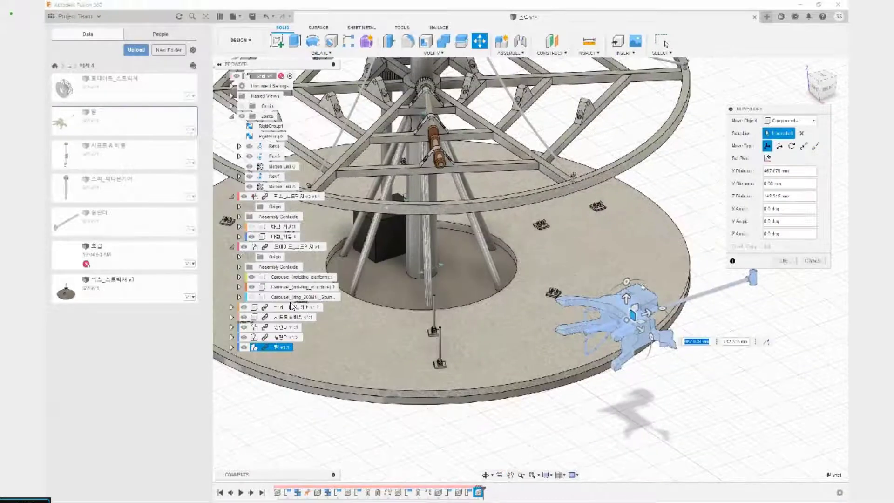
{"action": "left_click_drag", "start_coordinate": [626, 281], "coordinate": [616, 282]}
{"action": "type", "text": "90"}
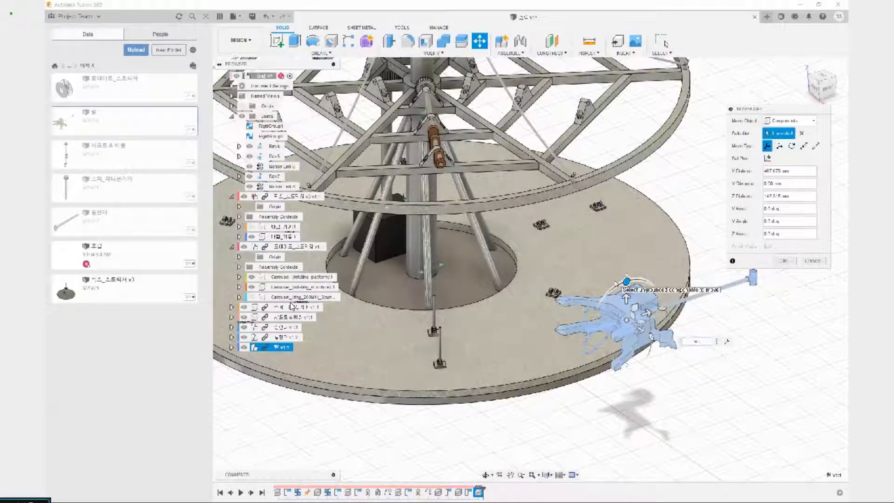
{"action": "left_click", "coordinate": [786, 263]}
{"action": "scroll", "coordinate": [587, 207], "scroll_direction": "down", "scroll_amount": 3}
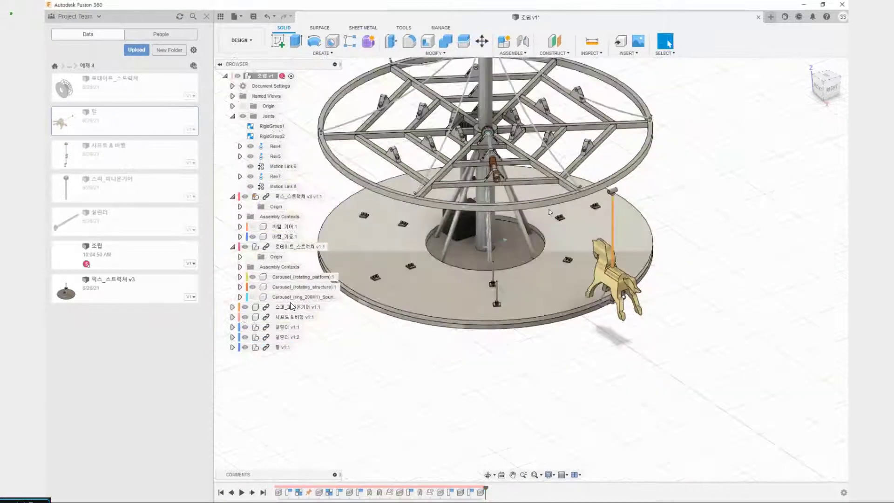
Examine the horse's pole-top sleeve and lower bracket against the crankshaft and the upright cylinder they connect to
{"action": "middle_click_drag", "start_coordinate": [558, 208], "coordinate": [557, 260]}
{"action": "middle_click_drag", "start_coordinate": [479, 259], "coordinate": [601, 285], "text": "shift"}
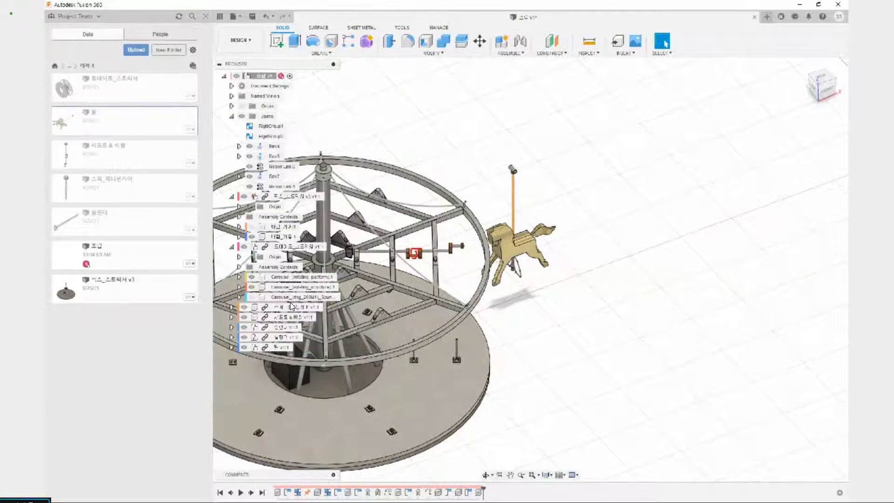
{"action": "mouse_move", "coordinate": [509, 174]}
{"action": "left_mouse_down"}
{"action": "mouse_move", "coordinate": [432, 218]}
{"action": "mouse_move", "coordinate": [426, 240]}
{"action": "left_mouse_up"}
{"action": "key", "text": "Escape"}
{"action": "middle_click_drag", "start_coordinate": [516, 297], "coordinate": [514, 275], "text": "shift"}
{"action": "scroll", "coordinate": [514, 275], "scroll_direction": "up", "scroll_amount": 5}
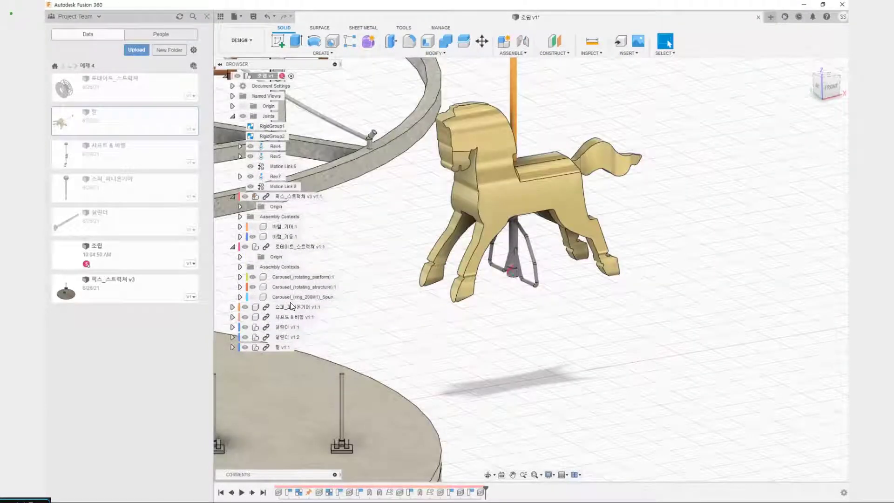
{"action": "left_click_drag", "start_coordinate": [512, 268], "coordinate": [348, 371]}
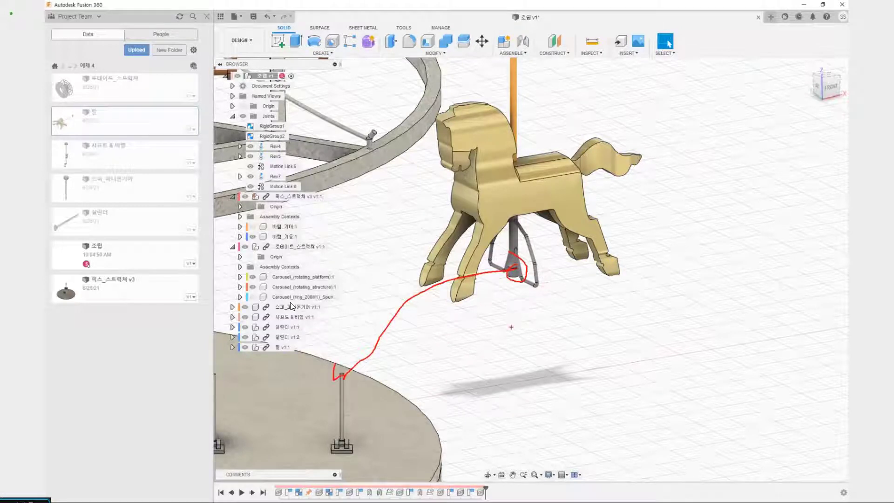
{"action": "key", "text": "Escape"}
{"action": "scroll", "coordinate": [534, 305], "scroll_direction": "down", "scroll_amount": 3}
{"action": "scroll", "coordinate": [547, 297], "scroll_direction": "down", "scroll_amount": 3}
{"action": "middle_click_drag", "start_coordinate": [547, 300], "coordinate": [481, 454]}
{"action": "scroll", "coordinate": [467, 347], "scroll_direction": "up", "scroll_amount": 5}
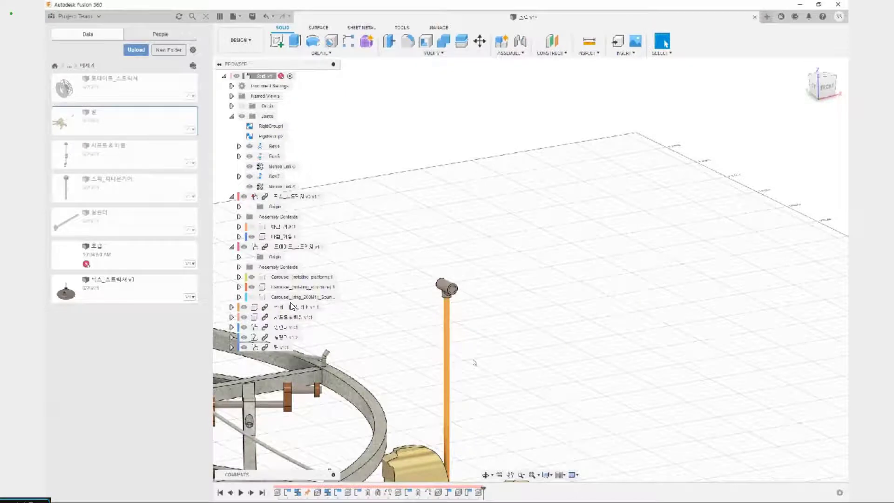
{"action": "middle_click_drag", "start_coordinate": [514, 312], "coordinate": [649, 254]}
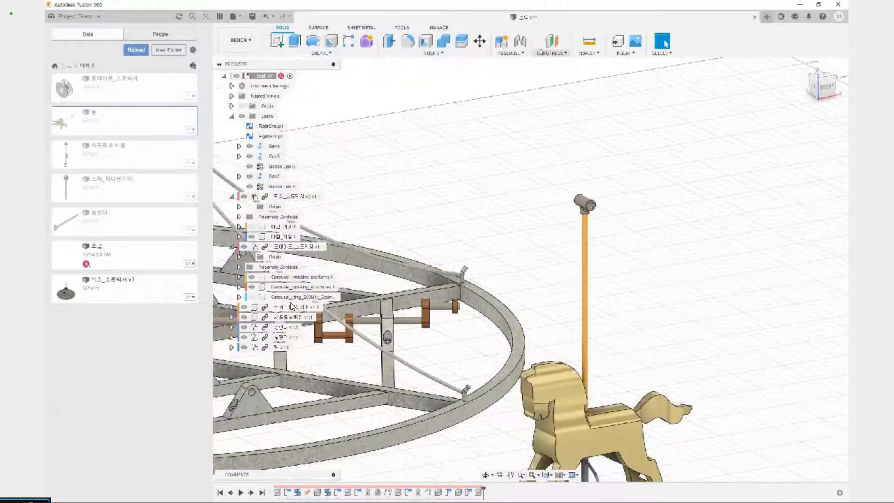
{"action": "left_click", "coordinate": [459, 54]}
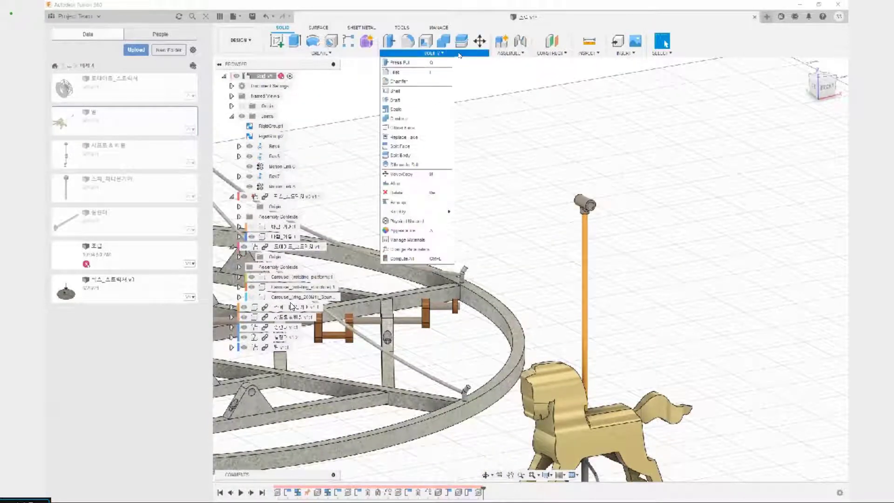
{"action": "left_click", "coordinate": [412, 186]}
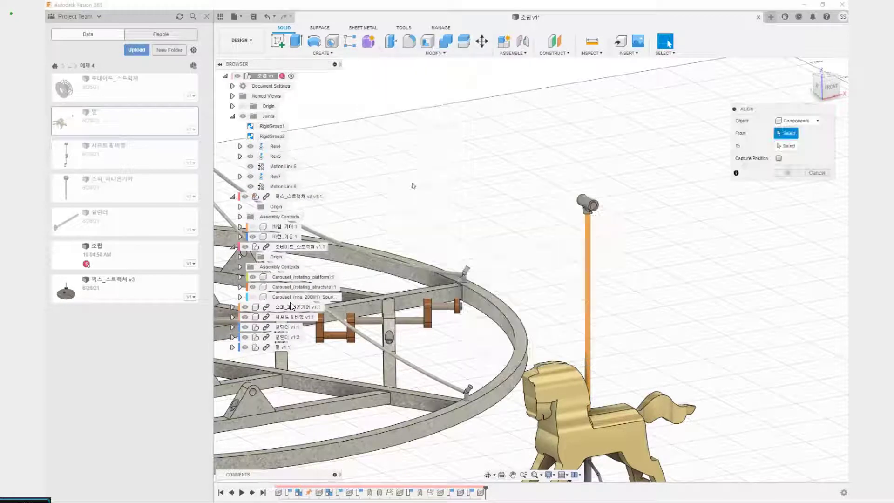
{"action": "scroll", "coordinate": [605, 195], "scroll_direction": "up", "scroll_amount": 10}
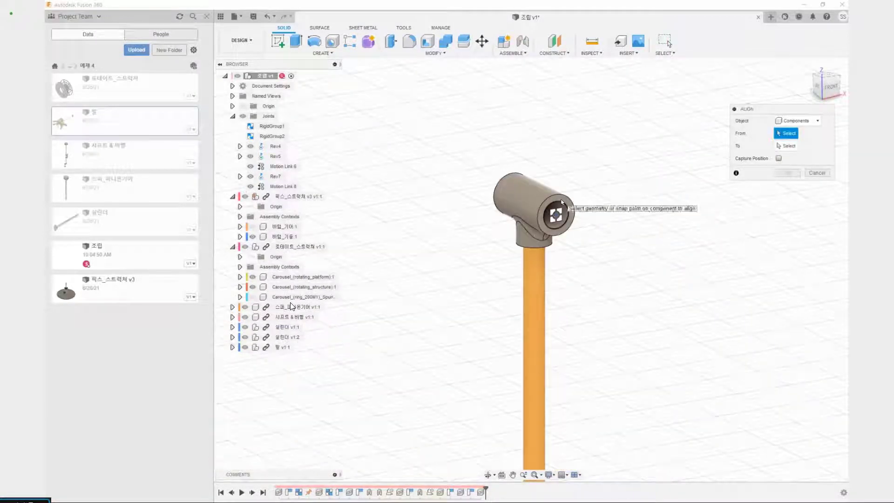
{"action": "scroll", "coordinate": [563, 199], "scroll_direction": "up", "scroll_amount": 3}
{"action": "left_click", "coordinate": [569, 210]}
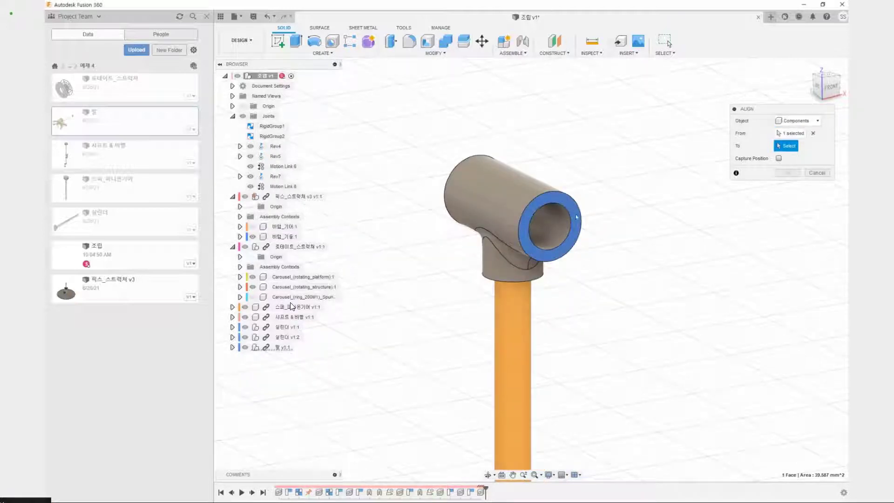
{"action": "scroll", "coordinate": [549, 237], "scroll_direction": "down", "scroll_amount": 3}
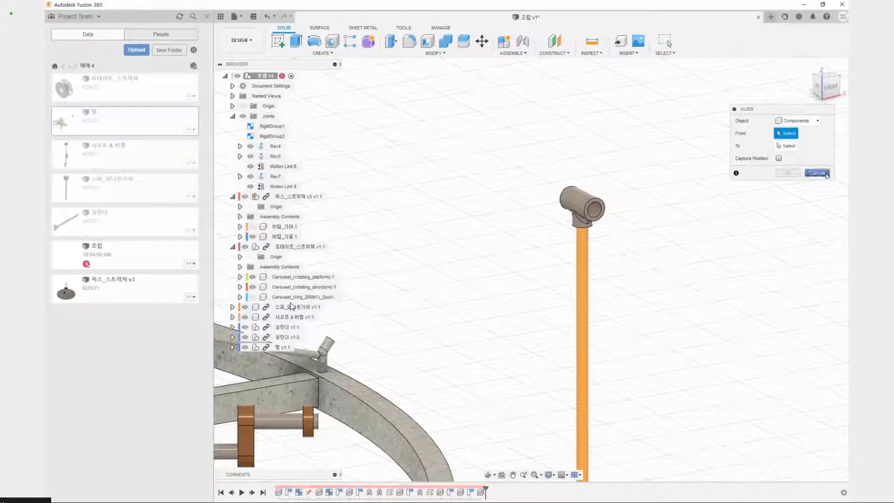
{"action": "scroll", "coordinate": [538, 184], "scroll_direction": "down", "scroll_amount": 3}
{"action": "scroll", "coordinate": [502, 207], "scroll_direction": "down", "scroll_amount": 3}
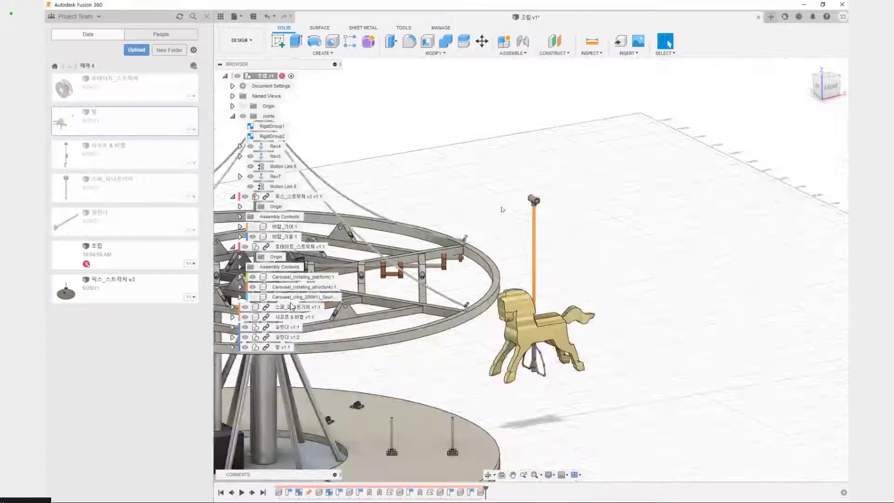
{"action": "middle_click", "coordinate": [504, 219]}
{"action": "scroll", "coordinate": [488, 200], "scroll_direction": "up", "scroll_amount": 3}
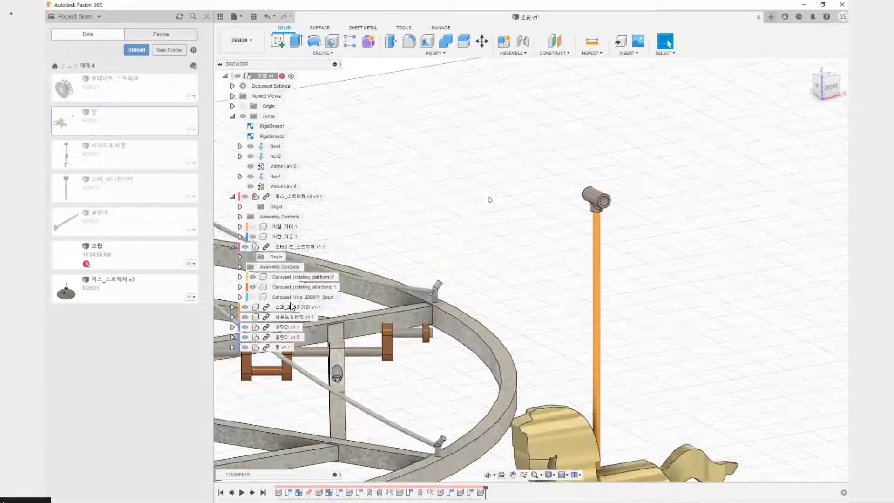
{"action": "key", "text": "j"}
{"action": "scroll", "coordinate": [613, 202], "scroll_direction": "up", "scroll_amount": 5}
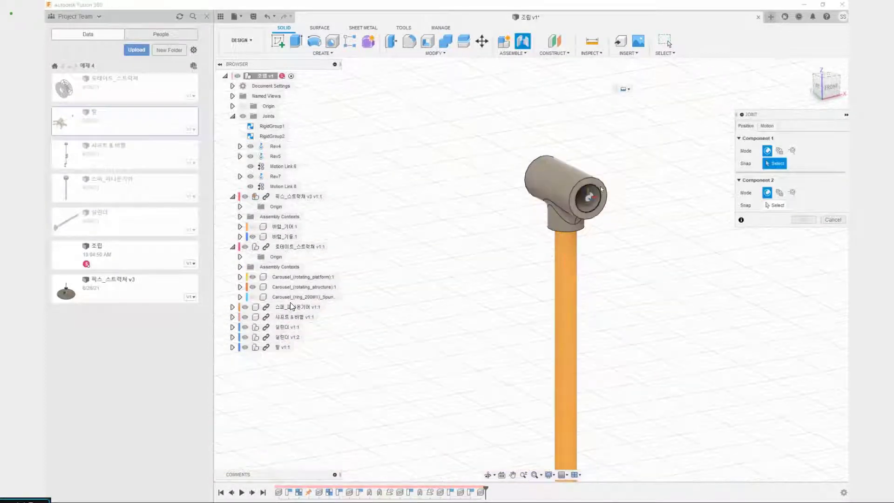
{"action": "scroll", "coordinate": [597, 186], "scroll_direction": "up", "scroll_amount": 2}
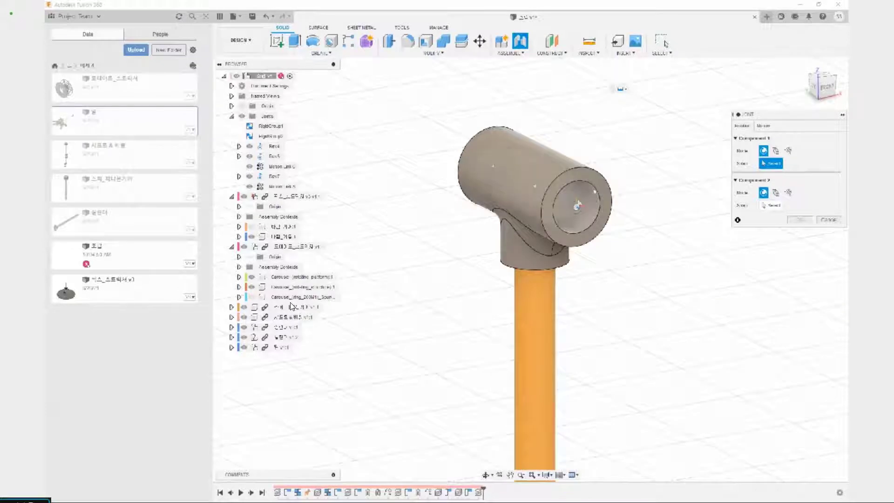
{"action": "left_click", "coordinate": [534, 188]}
{"action": "scroll", "coordinate": [533, 188], "scroll_direction": "down", "scroll_amount": 5}
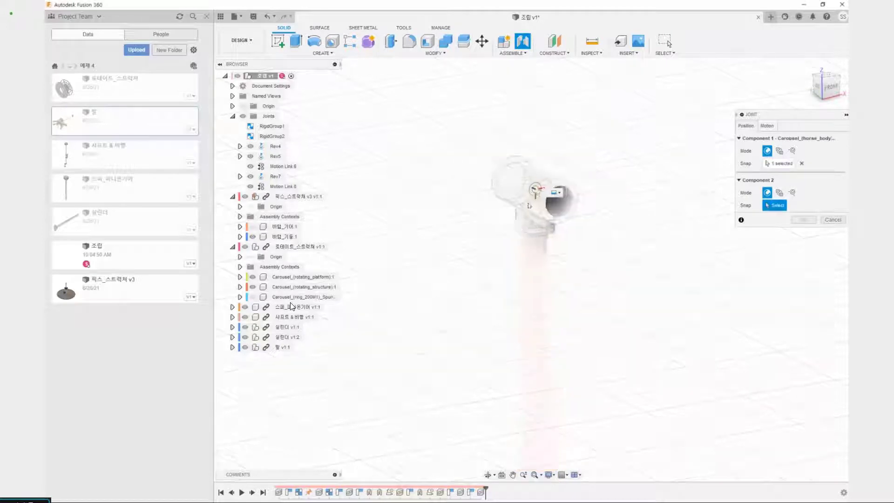
{"action": "middle_click_drag", "start_coordinate": [490, 286], "coordinate": [513, 290], "text": "shift"}
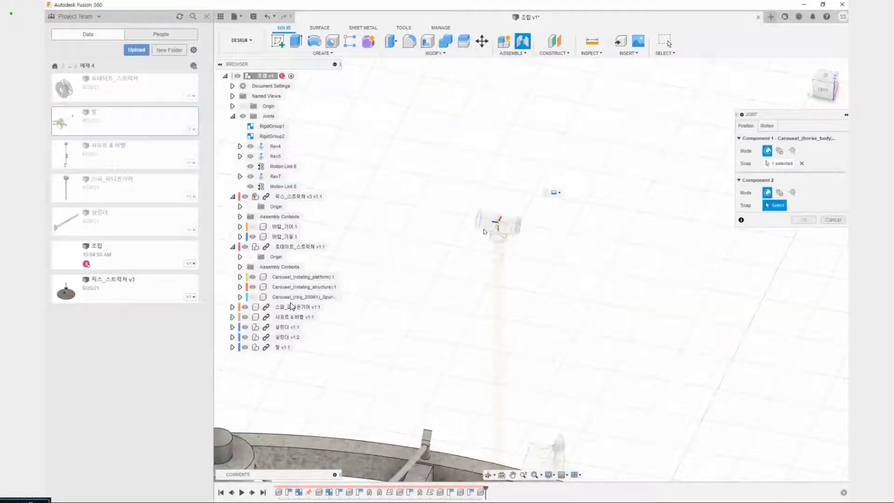
{"action": "middle_click_drag", "start_coordinate": [453, 275], "coordinate": [459, 186]}
{"action": "scroll", "coordinate": [467, 242], "scroll_direction": "down", "scroll_amount": 3}
{"action": "scroll", "coordinate": [504, 365], "scroll_direction": "up", "scroll_amount": 5}
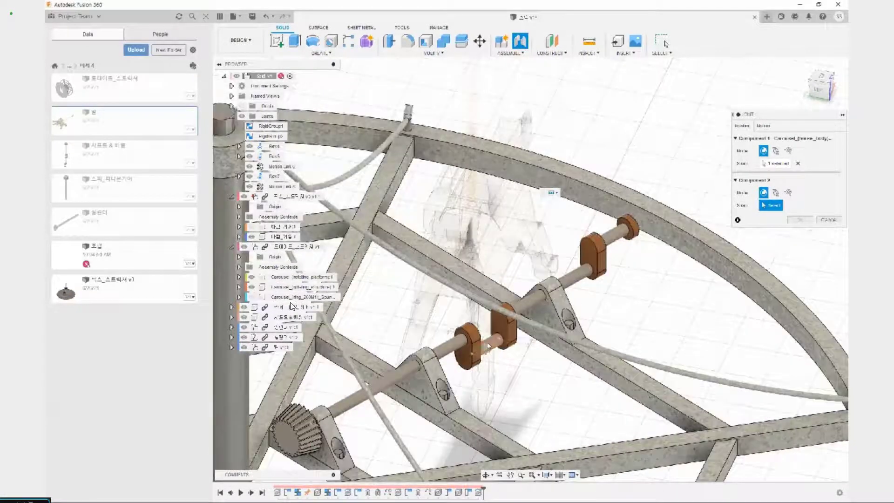
{"action": "middle_click_drag", "start_coordinate": [504, 365], "coordinate": [470, 347], "text": "shift"}
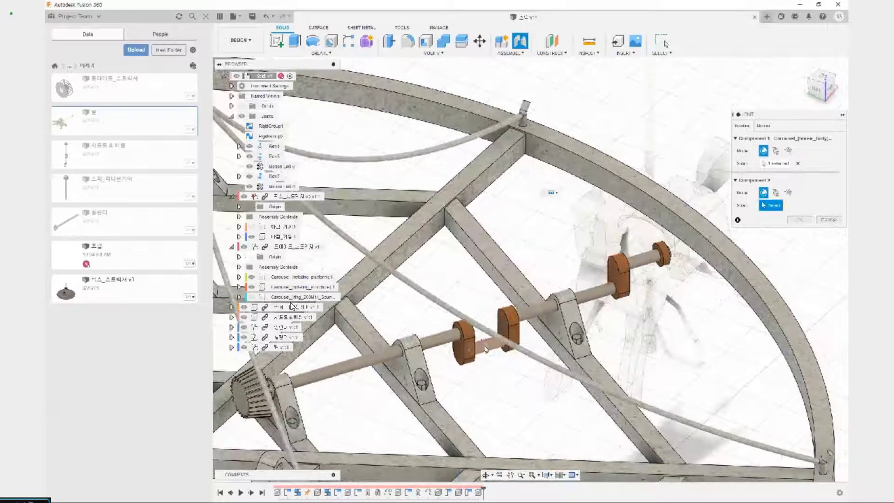
{"action": "scroll", "coordinate": [486, 347], "scroll_direction": "up", "scroll_amount": 5}
{"action": "scroll", "coordinate": [500, 339], "scroll_direction": "down", "scroll_amount": 10}
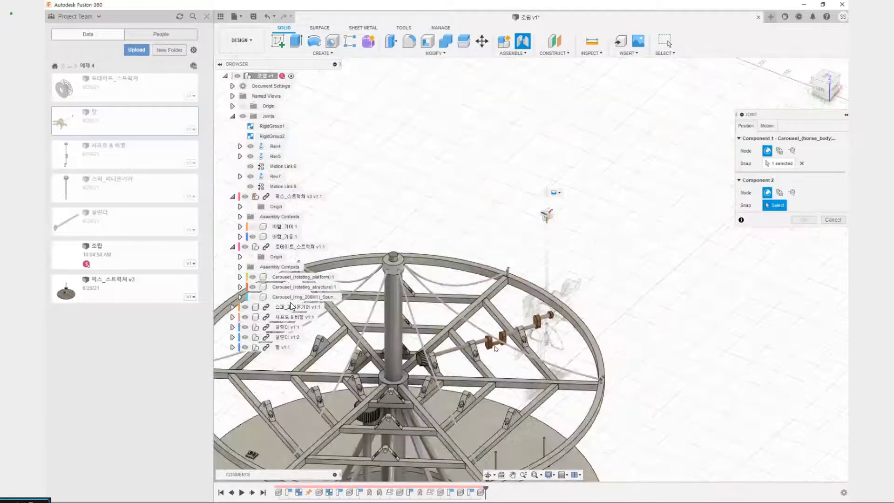
{"action": "scroll", "coordinate": [497, 338], "scroll_direction": "up", "scroll_amount": 12}
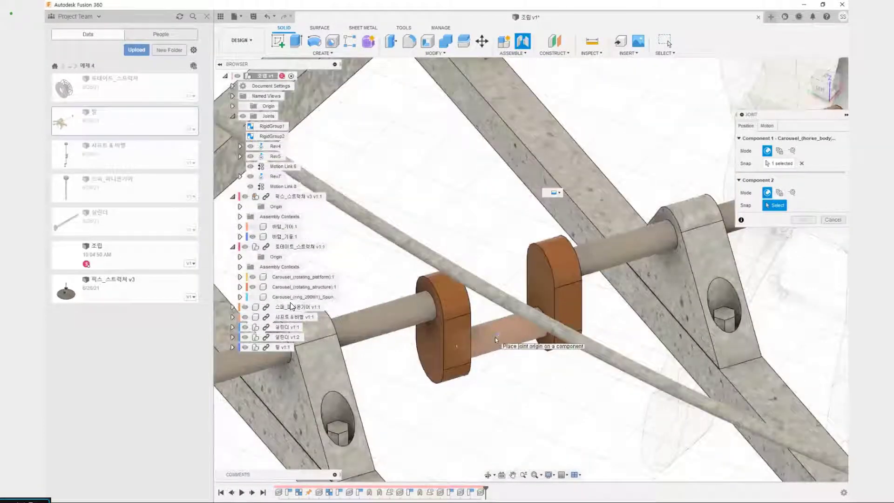
{"action": "left_click", "coordinate": [495, 337]}
{"action": "scroll", "coordinate": [571, 320], "scroll_direction": "down", "scroll_amount": 5}
{"action": "middle_click_drag", "start_coordinate": [571, 320], "coordinate": [503, 393], "text": "shift"}
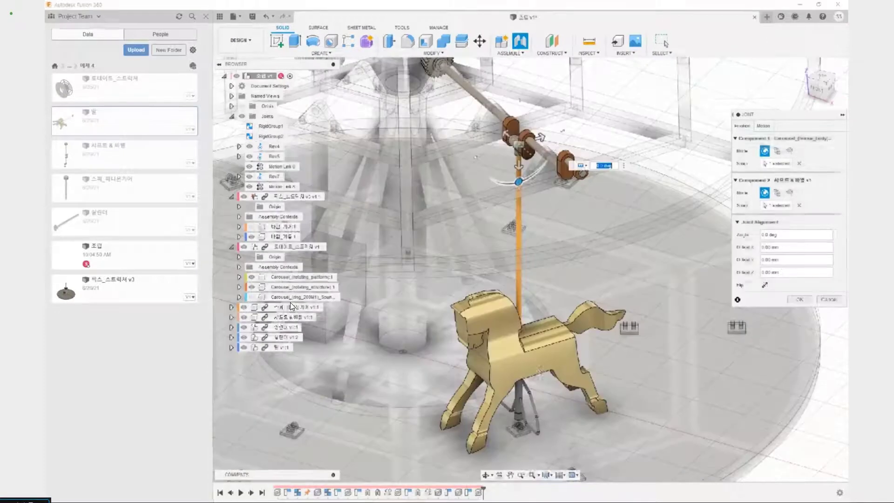
{"action": "left_click", "coordinate": [765, 285]}
{"action": "scroll", "coordinate": [720, 278], "scroll_direction": "down", "scroll_amount": 5}
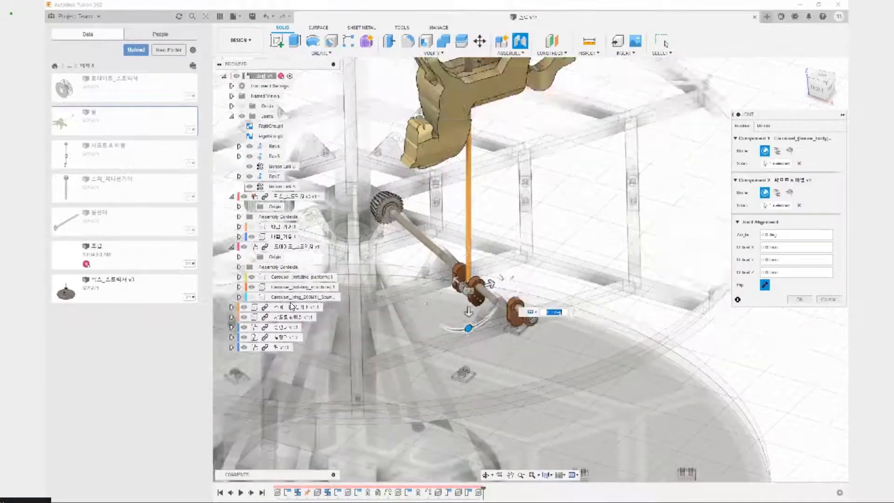
{"action": "left_click", "coordinate": [765, 285]}
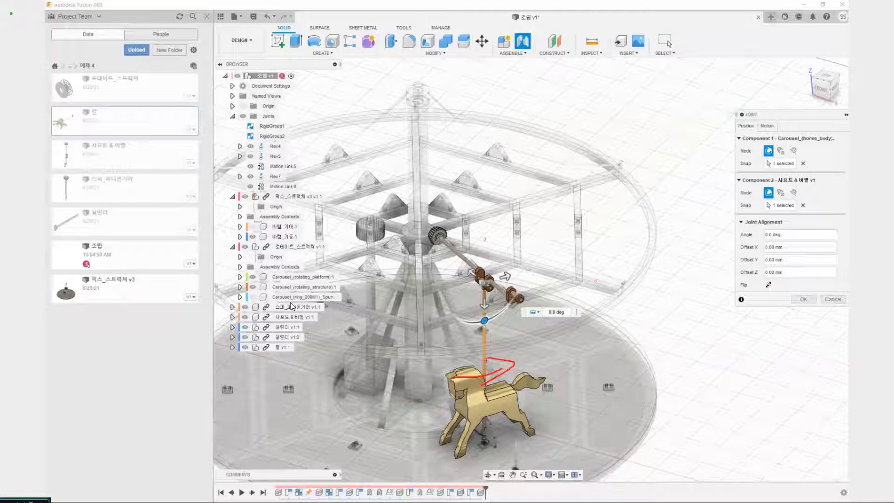
{"action": "scroll", "coordinate": [516, 346], "scroll_direction": "down", "scroll_amount": 5}
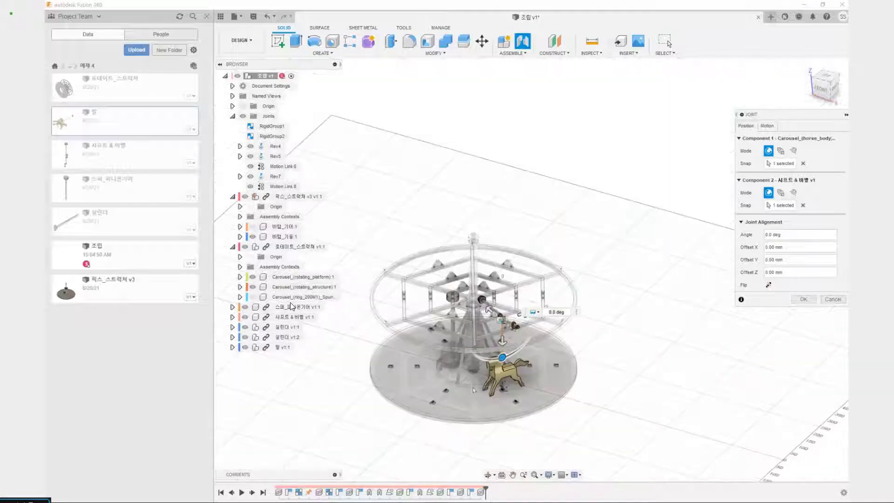
{"action": "mouse_move", "coordinate": [426, 364]}
{"action": "left_mouse_down"}
{"action": "mouse_move", "coordinate": [482, 397]}
{"action": "mouse_move", "coordinate": [539, 383]}
{"action": "mouse_move", "coordinate": [530, 387]}
{"action": "left_mouse_up"}
{"action": "key", "text": "Escape"}
{"action": "left_click", "coordinate": [833, 299]}
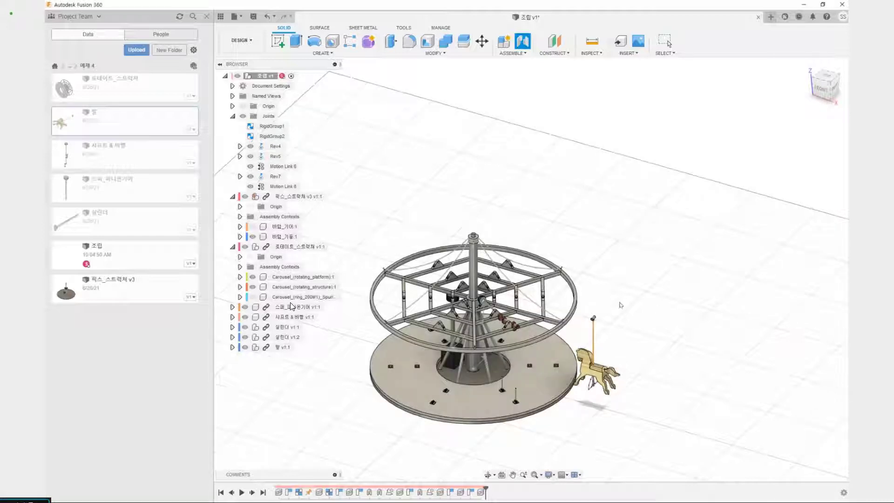
Start a joint with its first origin at the centre of the open end of the horse's pole-top sleeve
{"action": "middle_click_drag", "start_coordinate": [599, 304], "coordinate": [389, 346], "text": "shift"}
{"action": "scroll", "coordinate": [419, 339], "scroll_direction": "up", "scroll_amount": 5}
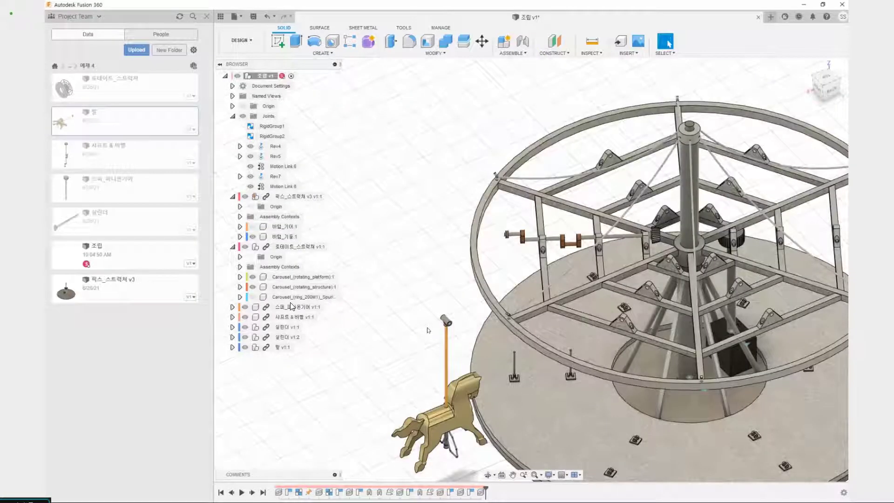
{"action": "scroll", "coordinate": [431, 330], "scroll_direction": "up", "scroll_amount": 5}
{"action": "key", "text": "j"}
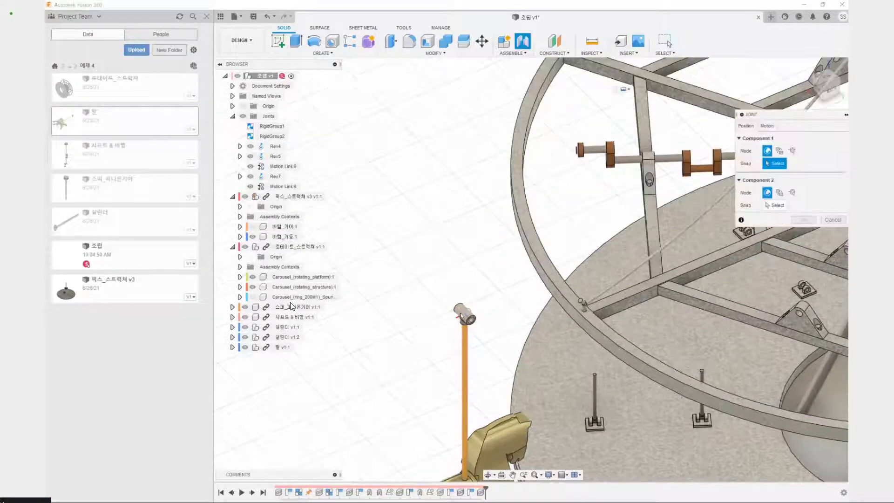
{"action": "scroll", "coordinate": [466, 319], "scroll_direction": "up", "scroll_amount": 3}
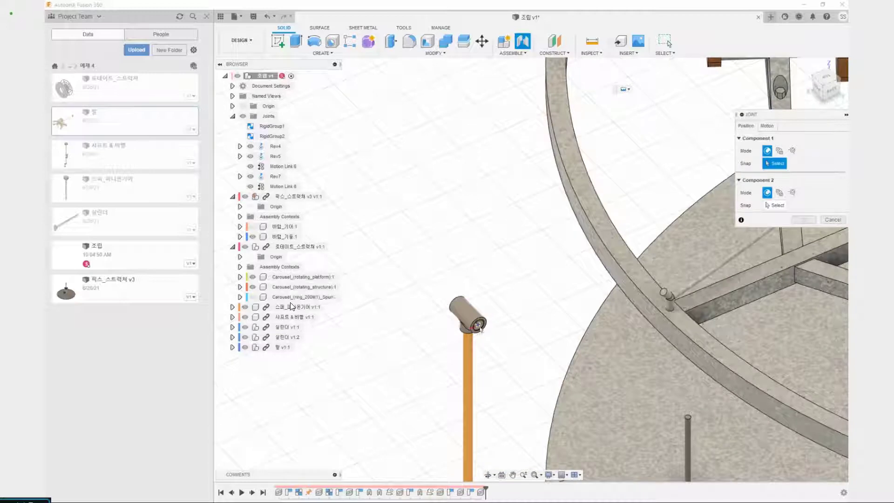
{"action": "scroll", "coordinate": [481, 332], "scroll_direction": "up", "scroll_amount": 2}
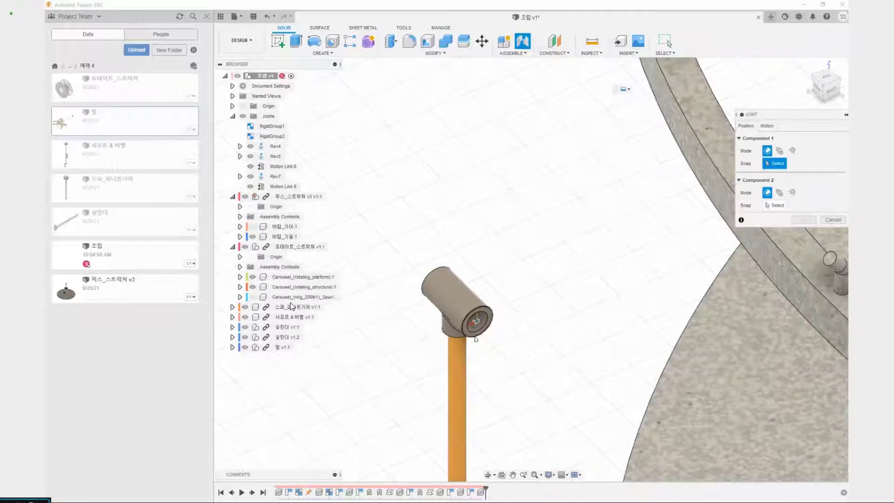
{"action": "scroll", "coordinate": [472, 340], "scroll_direction": "up", "scroll_amount": 2}
{"action": "scroll", "coordinate": [469, 334], "scroll_direction": "up", "scroll_amount": 2}
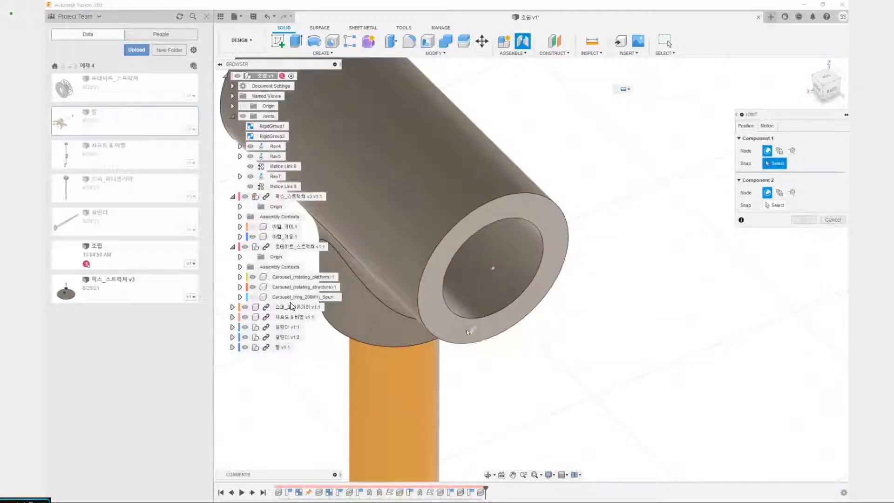
{"action": "scroll", "coordinate": [468, 333], "scroll_direction": "down", "scroll_amount": 2}
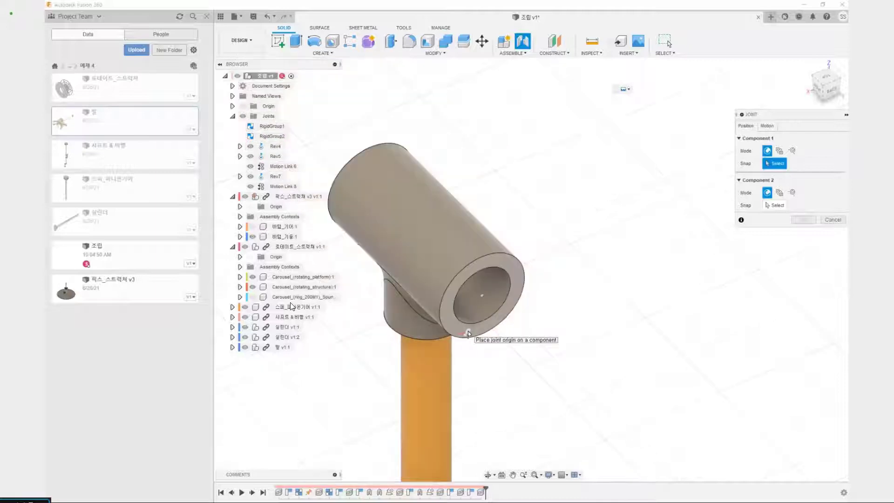
{"action": "scroll", "coordinate": [470, 337], "scroll_direction": "down", "scroll_amount": 5}
{"action": "middle_click_drag", "start_coordinate": [502, 393], "coordinate": [538, 97]}
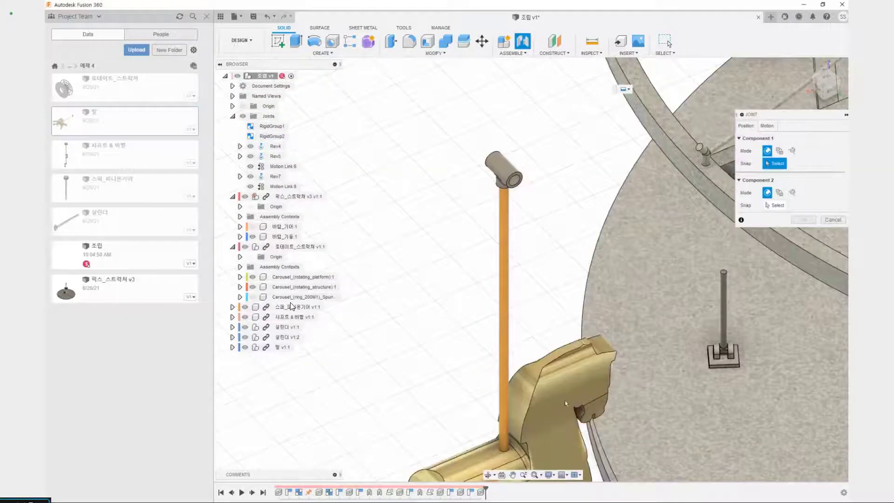
{"action": "scroll", "coordinate": [516, 186], "scroll_direction": "up", "scroll_amount": 3}
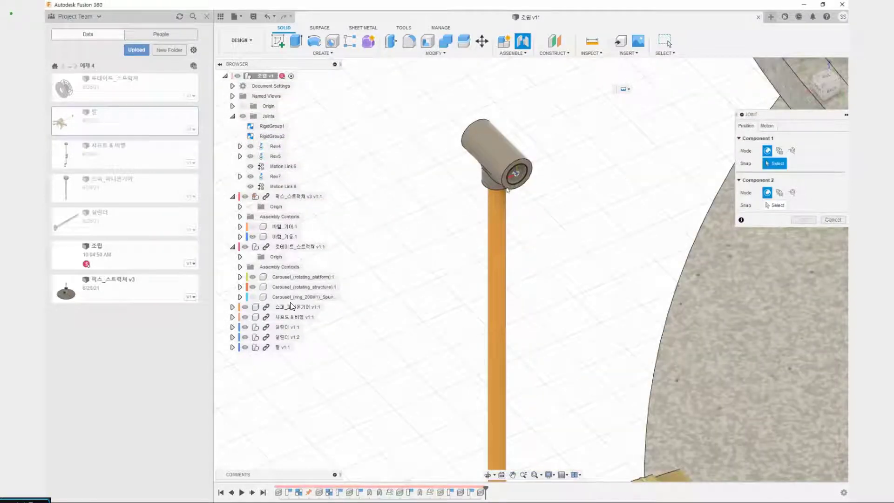
{"action": "scroll", "coordinate": [512, 186], "scroll_direction": "up", "scroll_amount": 2}
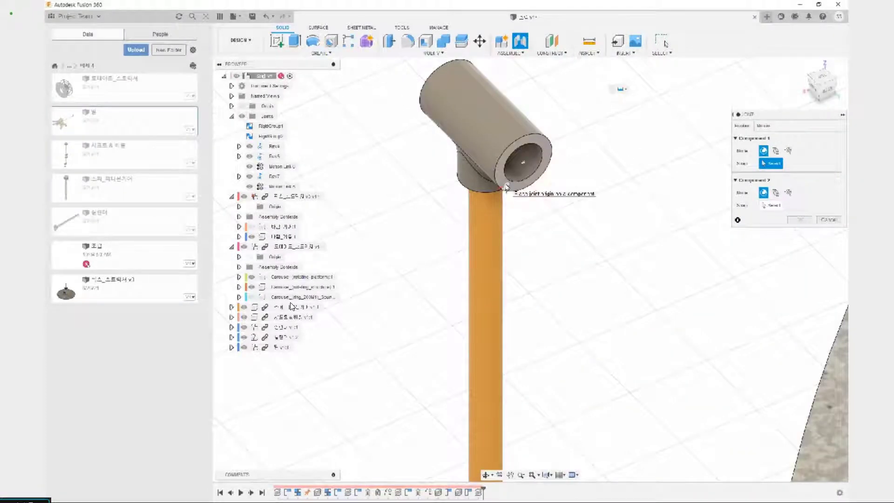
{"action": "left_click", "coordinate": [522, 165]}
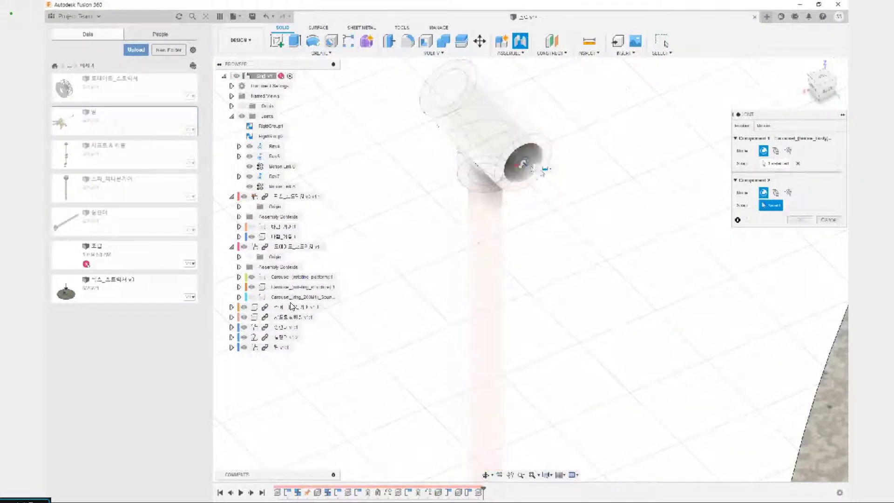
Snap the joint's second origin to the crank pin's centre where it meets the outer web of the crank nearest the bevel gear
{"action": "scroll", "coordinate": [544, 167], "scroll_direction": "down", "scroll_amount": 5}
{"action": "middle_click_drag", "start_coordinate": [550, 205], "coordinate": [520, 359]}
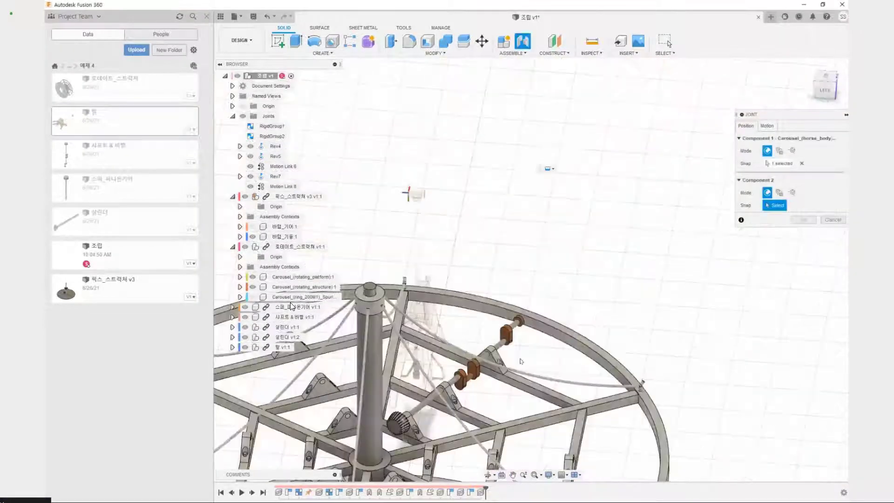
{"action": "scroll", "coordinate": [462, 399], "scroll_direction": "up", "scroll_amount": 4}
{"action": "scroll", "coordinate": [474, 385], "scroll_direction": "up", "scroll_amount": 3}
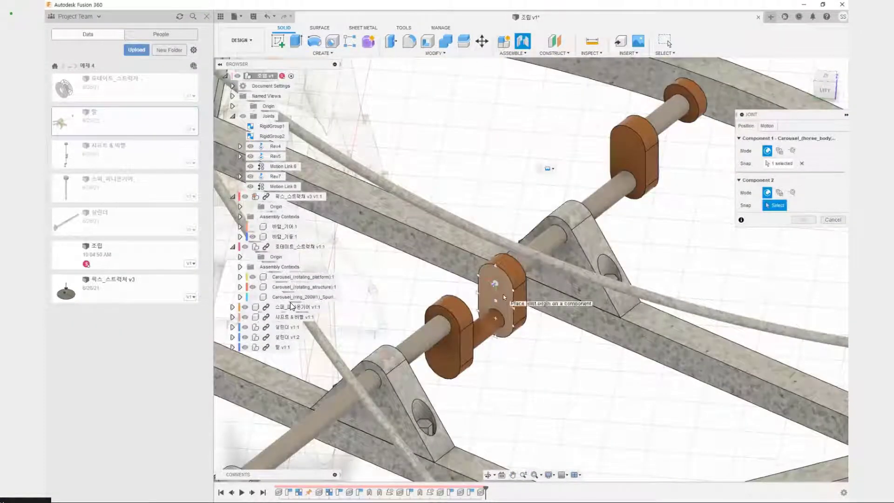
{"action": "scroll", "coordinate": [502, 301], "scroll_direction": "down", "scroll_amount": 5}
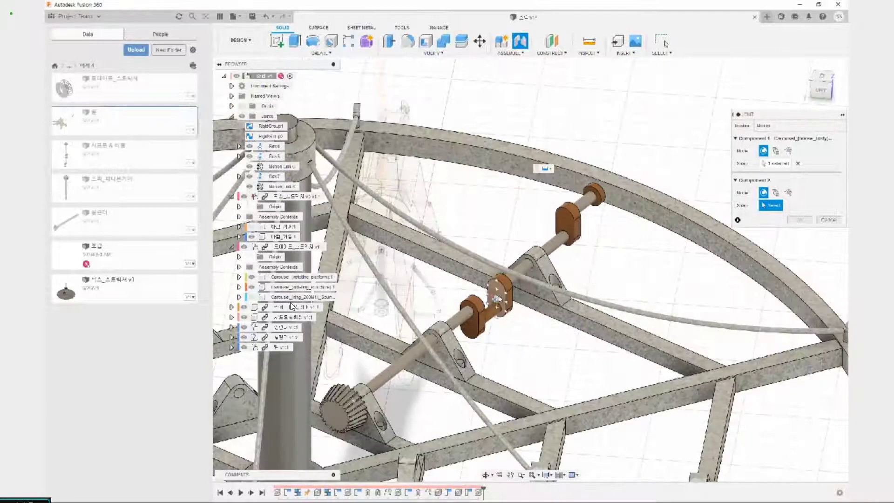
{"action": "scroll", "coordinate": [500, 299], "scroll_direction": "up", "scroll_amount": 5}
{"action": "scroll", "coordinate": [494, 314], "scroll_direction": "up", "scroll_amount": 5}
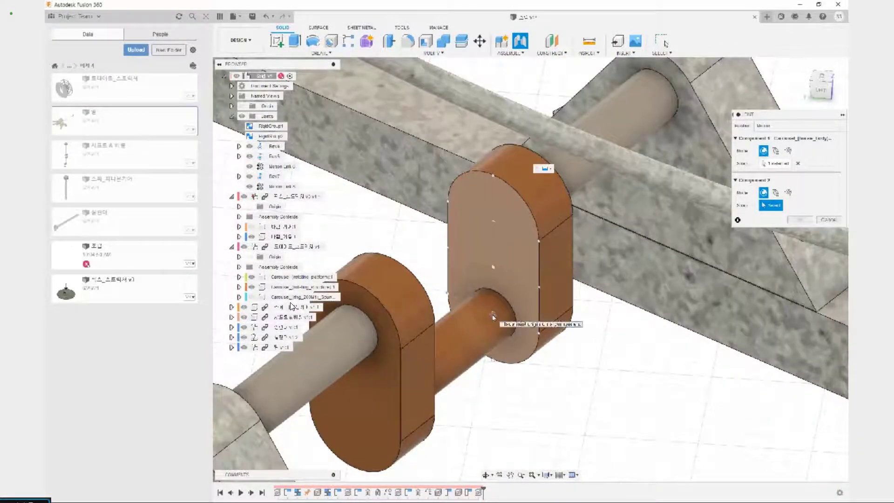
{"action": "left_click", "coordinate": [493, 317]}
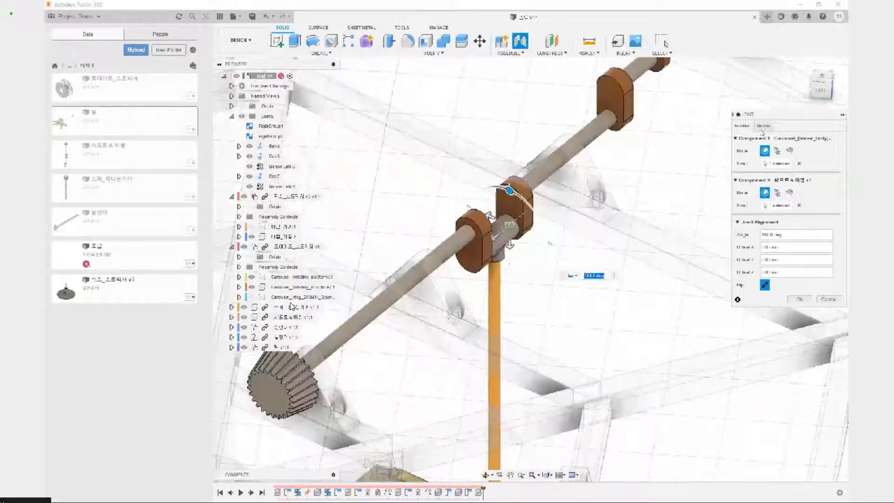
Set the joint's motion type to Revolute about the Z axis for the horse's sleeve on the crank pin
{"action": "left_click", "coordinate": [762, 126]}
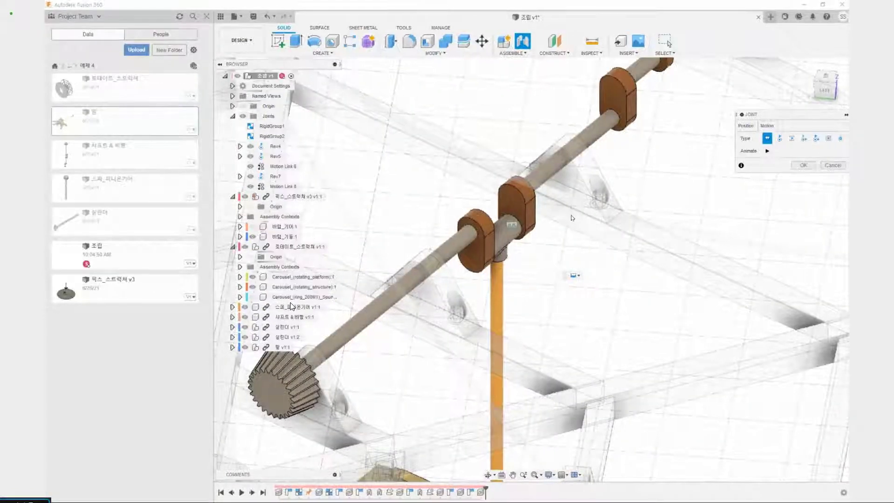
{"action": "scroll", "coordinate": [538, 227], "scroll_direction": "down", "scroll_amount": 4}
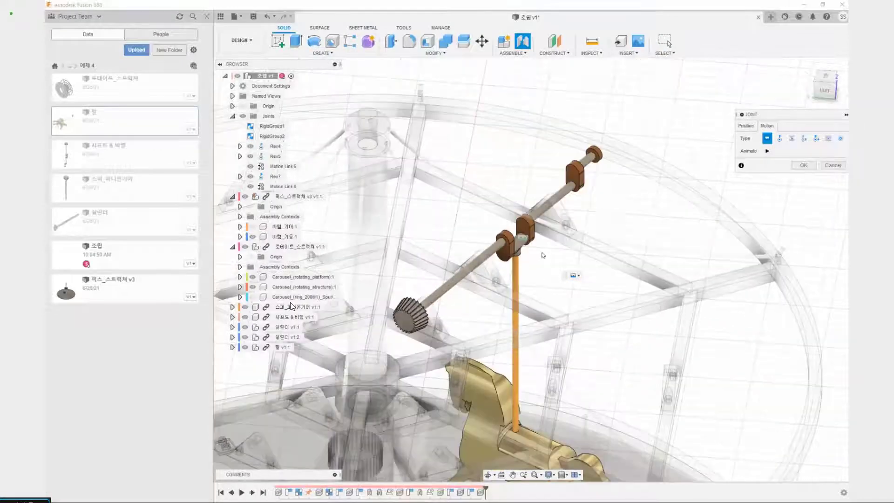
{"action": "left_click", "coordinate": [780, 139]}
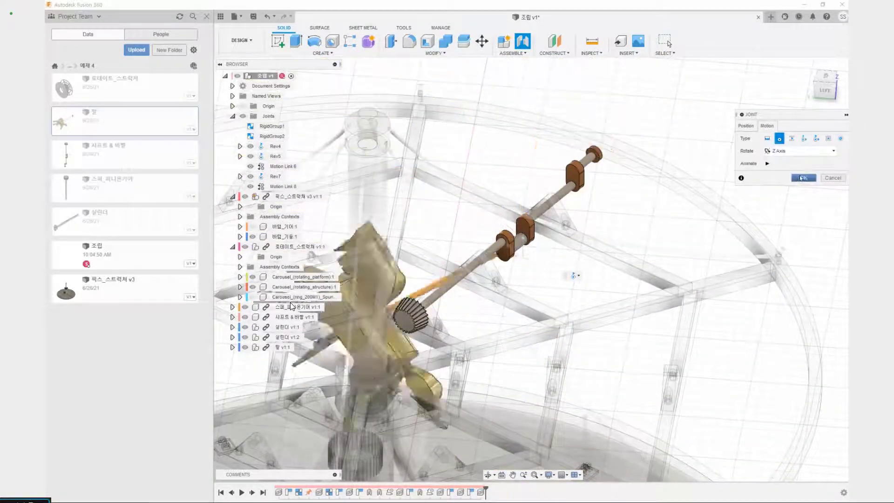
{"action": "left_click", "coordinate": [798, 178]}
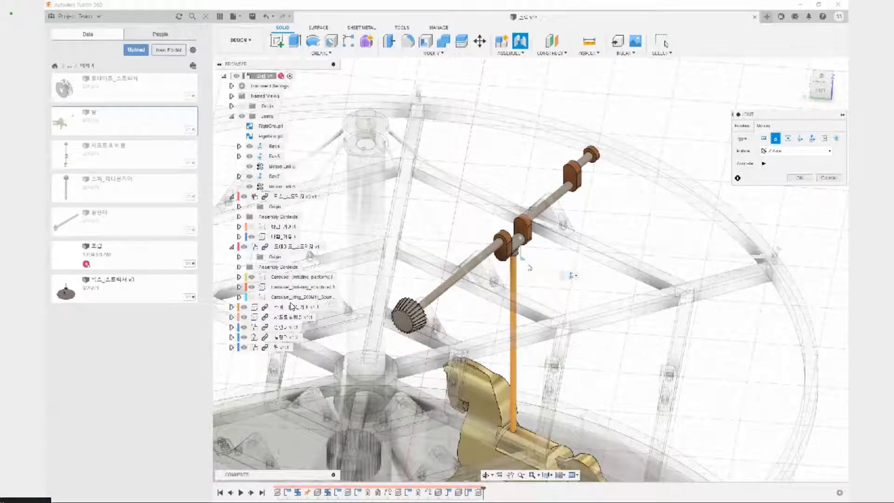
{"action": "left_click_drag", "start_coordinate": [501, 269], "coordinate": [558, 240]}
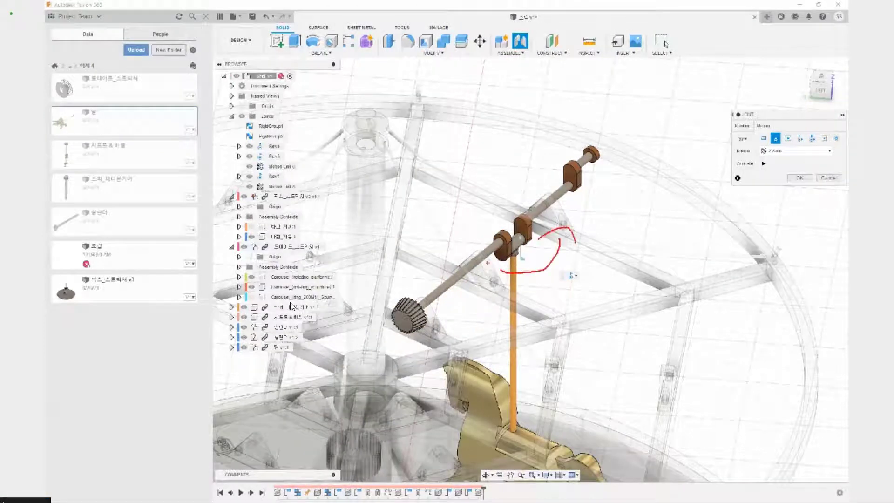
{"action": "left_click_drag", "start_coordinate": [500, 278], "coordinate": [474, 219]}
{"action": "left_click_drag", "start_coordinate": [546, 207], "coordinate": [506, 252]}
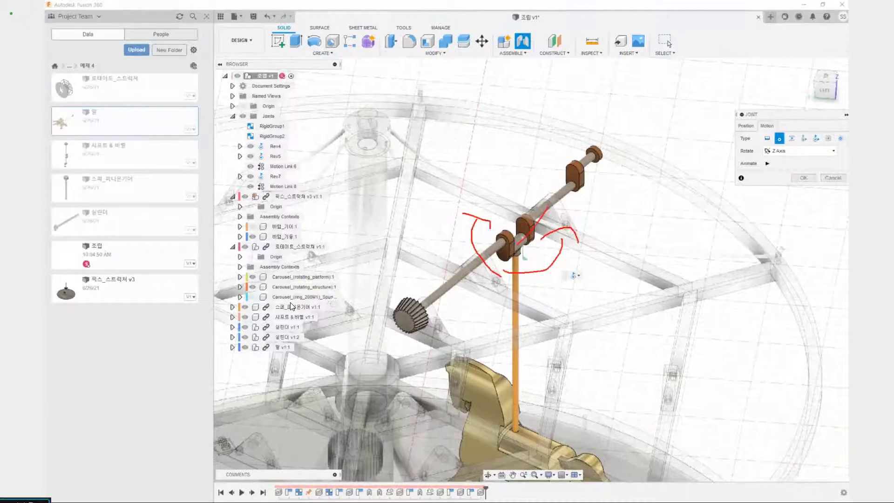
{"action": "left_click_drag", "start_coordinate": [503, 206], "coordinate": [576, 292]}
{"action": "mouse_move", "coordinate": [408, 287]}
{"action": "left_mouse_down"}
{"action": "mouse_move", "coordinate": [401, 290]}
{"action": "mouse_move", "coordinate": [433, 295]}
{"action": "left_mouse_up"}
{"action": "left_click_drag", "start_coordinate": [581, 377], "coordinate": [581, 446]}
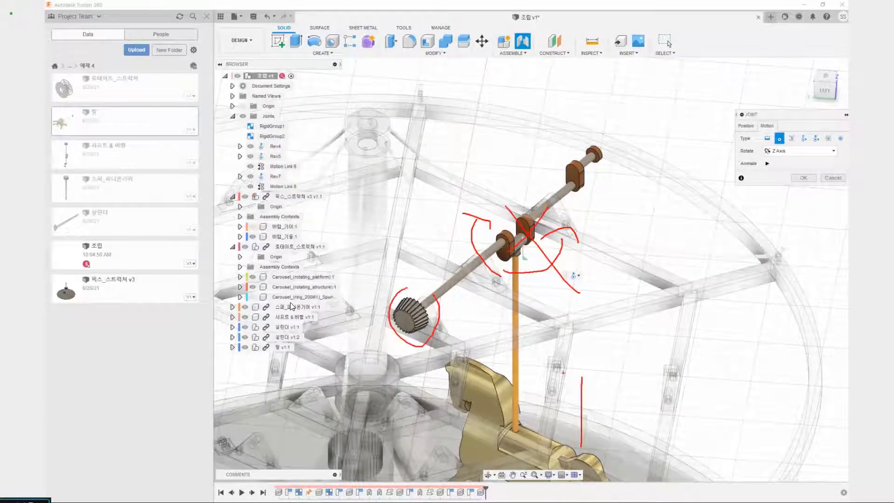
{"action": "mouse_move", "coordinate": [563, 374]}
{"action": "left_mouse_down"}
{"action": "mouse_move", "coordinate": [580, 414]}
{"action": "mouse_move", "coordinate": [629, 362]}
{"action": "left_mouse_up"}
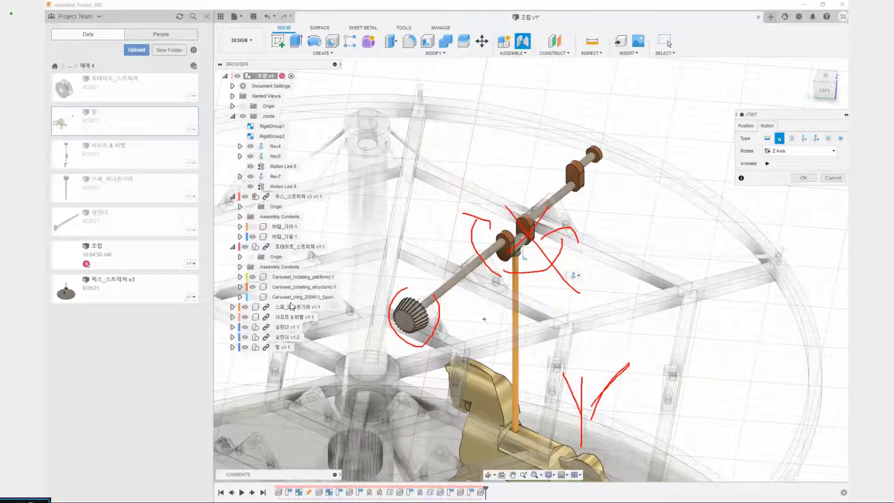
{"action": "left_click_drag", "start_coordinate": [555, 214], "coordinate": [494, 278]}
{"action": "left_click_drag", "start_coordinate": [479, 210], "coordinate": [577, 278]}
{"action": "key", "text": "Escape"}
Accept the revolute joint and test it by swinging the horse about the crank pin, reverting the horse's position
{"action": "left_click", "coordinate": [804, 178]}
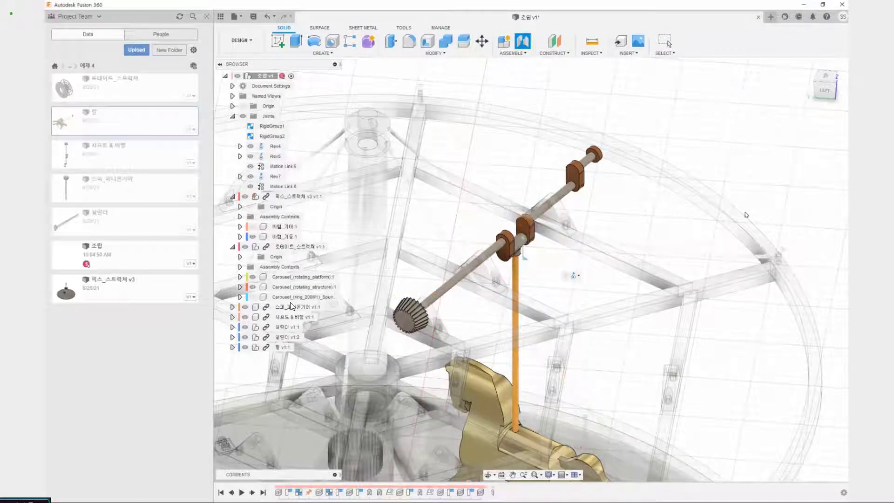
{"action": "scroll", "coordinate": [632, 303], "scroll_direction": "down", "scroll_amount": 3}
{"action": "left_click_drag", "start_coordinate": [623, 385], "coordinate": [587, 361]}
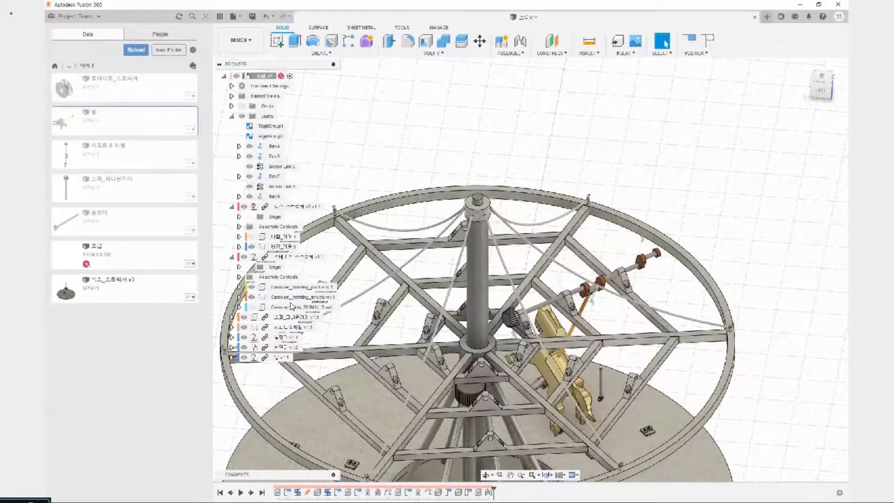
{"action": "left_click", "coordinate": [707, 42]}
Examine the fit between both ends of the horse's pole-top sleeve and the crank webs beside them
{"action": "scroll", "coordinate": [589, 277], "scroll_direction": "up", "scroll_amount": 8}
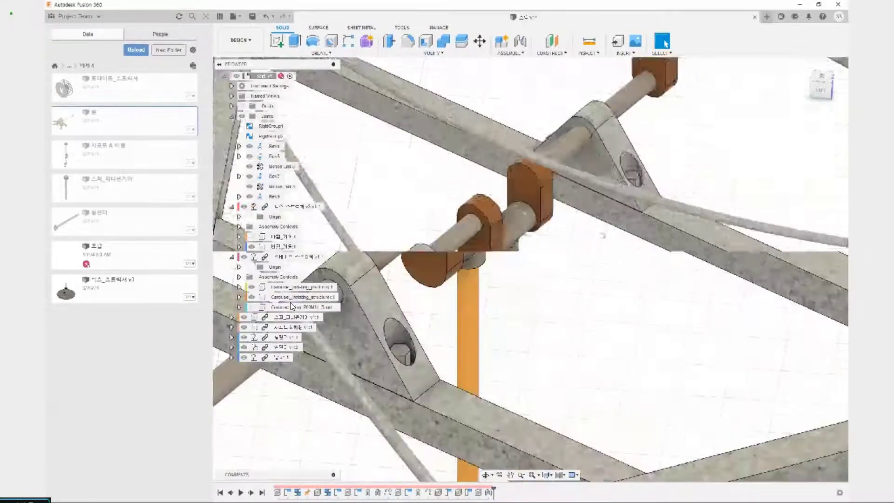
{"action": "middle_click_drag", "start_coordinate": [605, 236], "coordinate": [546, 200], "text": "shift"}
{"action": "scroll", "coordinate": [519, 269], "scroll_direction": "up", "scroll_amount": 4}
{"action": "left_click_drag", "start_coordinate": [572, 95], "coordinate": [583, 134]}
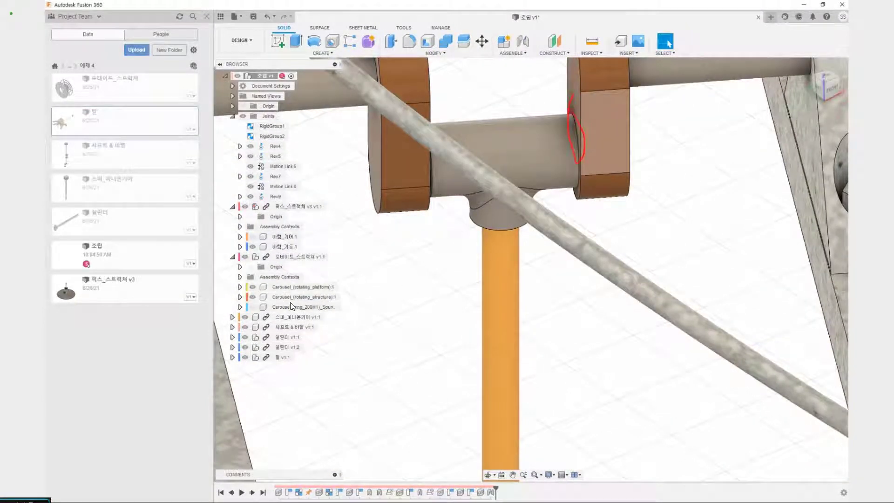
{"action": "key", "text": "Escape"}
{"action": "middle_click_drag", "start_coordinate": [512, 163], "coordinate": [548, 173], "text": "shift"}
{"action": "left_click_drag", "start_coordinate": [562, 150], "coordinate": [562, 208]}
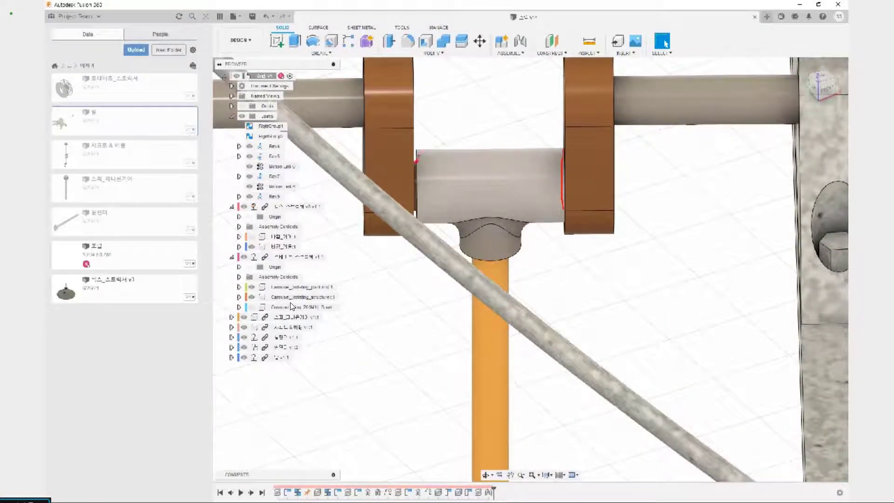
{"action": "left_click_drag", "start_coordinate": [419, 169], "coordinate": [418, 157]}
{"action": "key", "text": "Escape"}
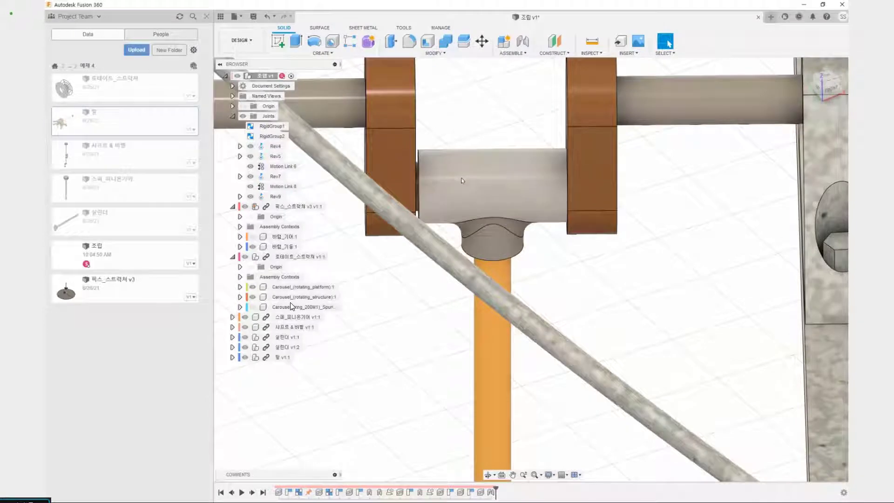
{"action": "scroll", "coordinate": [464, 180], "scroll_direction": "down", "scroll_amount": 4}
{"action": "scroll", "coordinate": [464, 181], "scroll_direction": "down", "scroll_amount": 4}
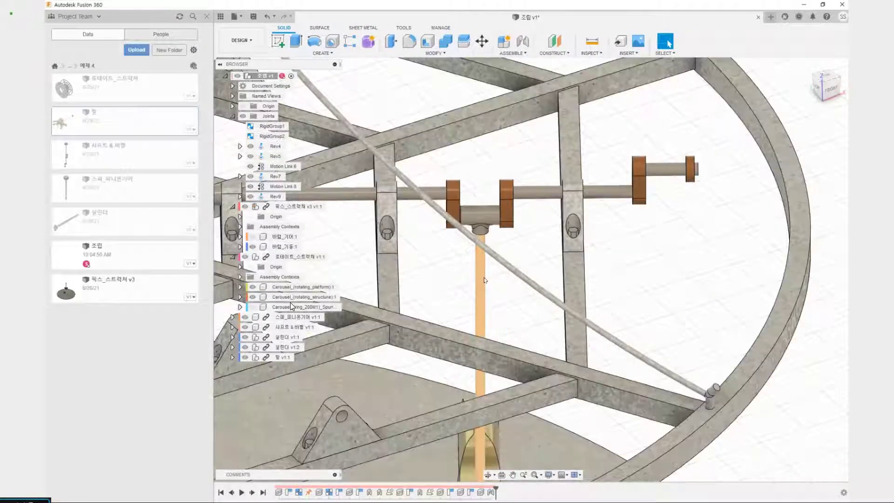
{"action": "middle_click_drag", "start_coordinate": [495, 283], "coordinate": [496, 305]}
{"action": "scroll", "coordinate": [480, 271], "scroll_direction": "up", "scroll_amount": 10}
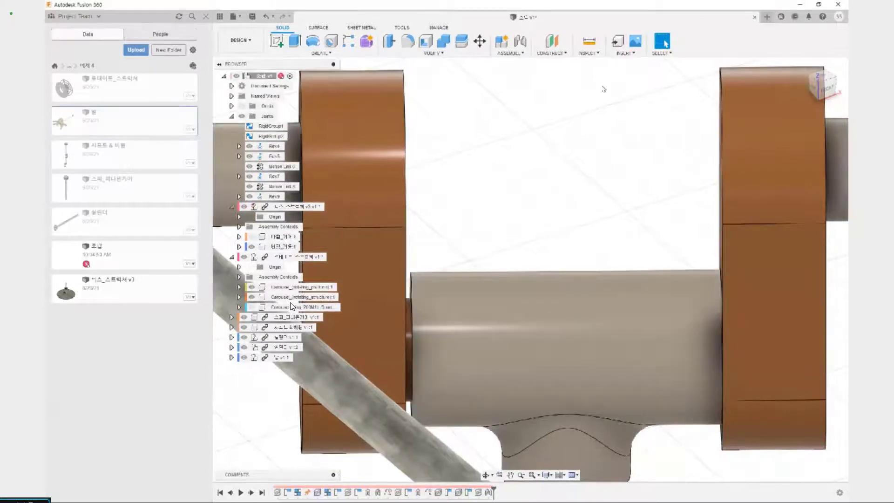
Measure the gap between the crank web nearer the bevel gear and the facing end edge of the horse's sleeve
{"action": "left_click", "coordinate": [589, 43]}
{"action": "scroll", "coordinate": [513, 206], "scroll_direction": "up", "scroll_amount": 3}
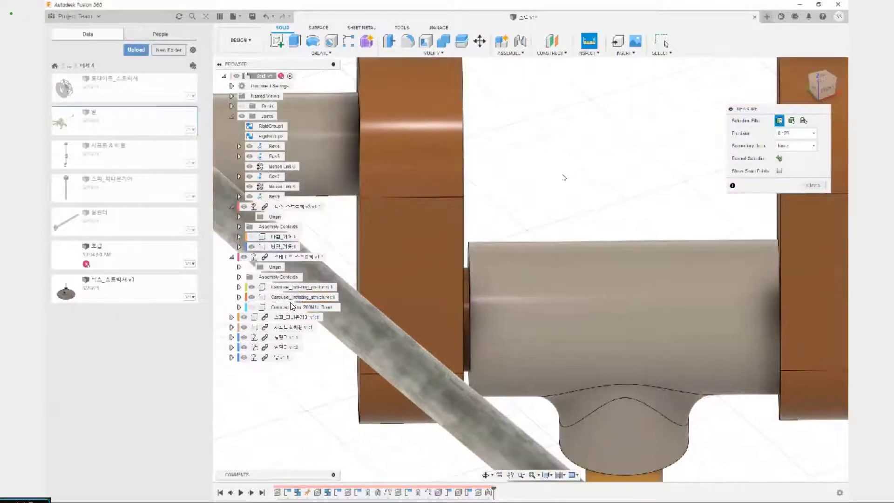
{"action": "left_click", "coordinate": [469, 236]}
{"action": "mouse_move", "coordinate": [465, 223]}
{"action": "middle_mouse_down", "text": "shift"}
{"action": "mouse_move", "coordinate": [486, 240]}
{"action": "mouse_move", "coordinate": [470, 218]}
{"action": "middle_mouse_up", "text": "shift"}
{"action": "middle_click_drag", "start_coordinate": [525, 321], "coordinate": [541, 282]}
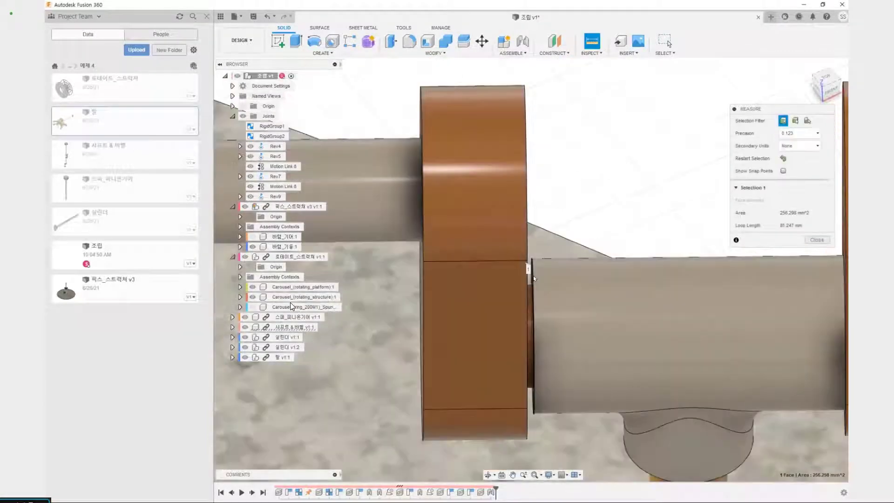
{"action": "left_click", "coordinate": [531, 281]}
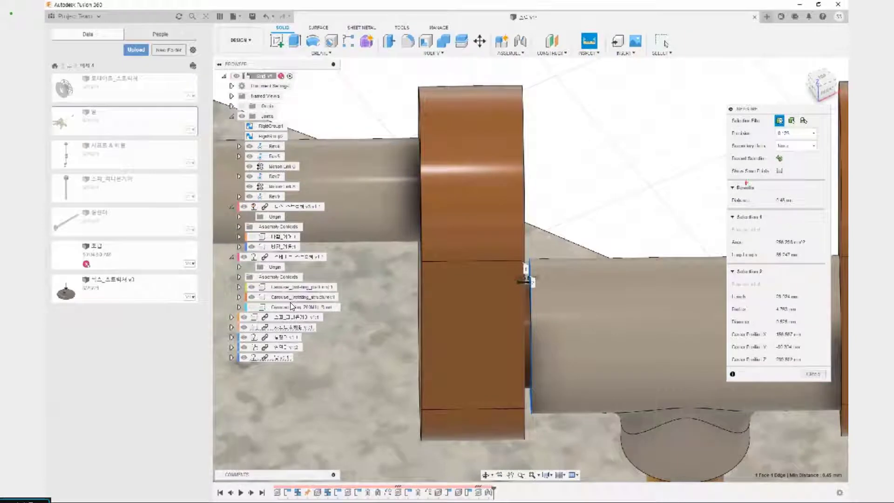
{"action": "left_click_drag", "start_coordinate": [728, 194], "coordinate": [799, 207], "text": "ctrl"}
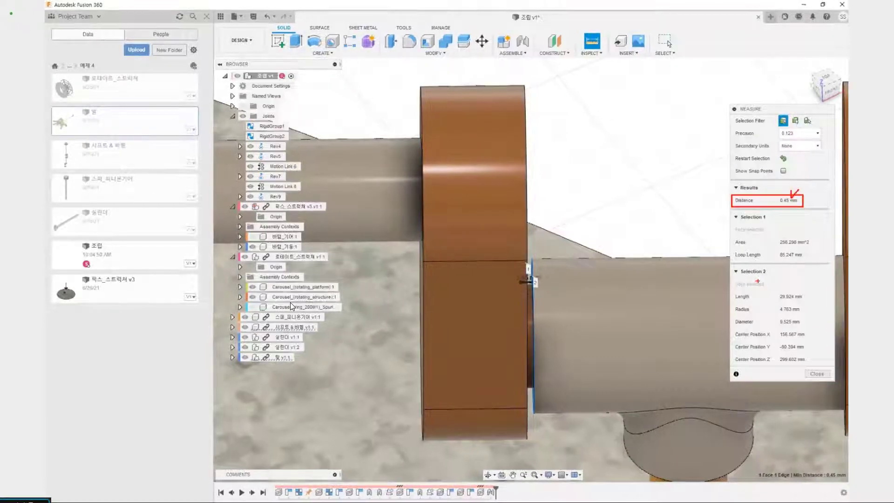
{"action": "key", "text": "Escape"}
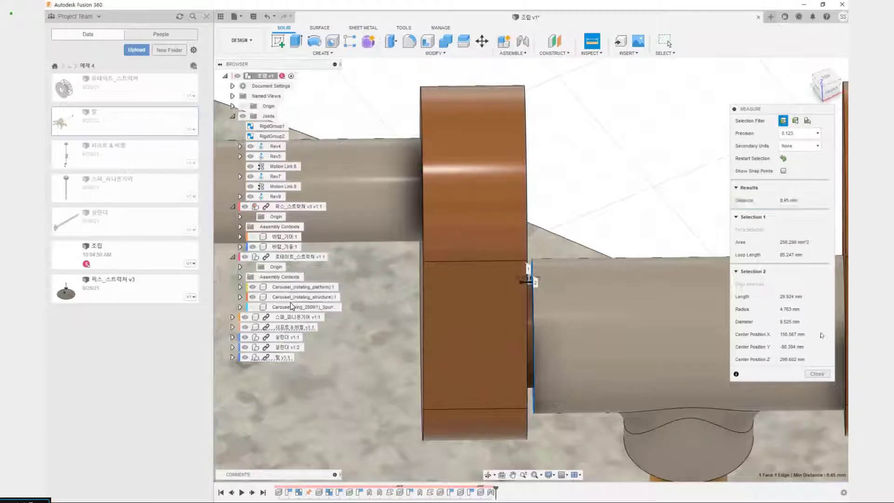
{"action": "left_click", "coordinate": [816, 375]}
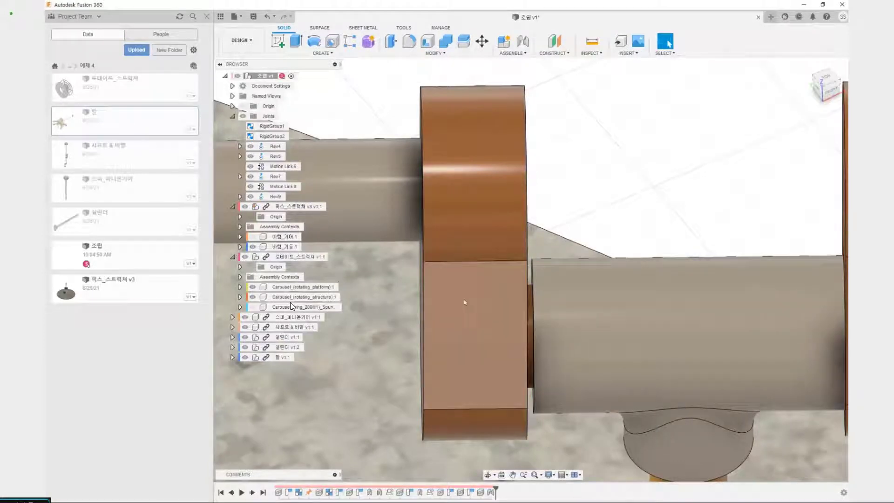
{"action": "right_click", "coordinate": [277, 198]}
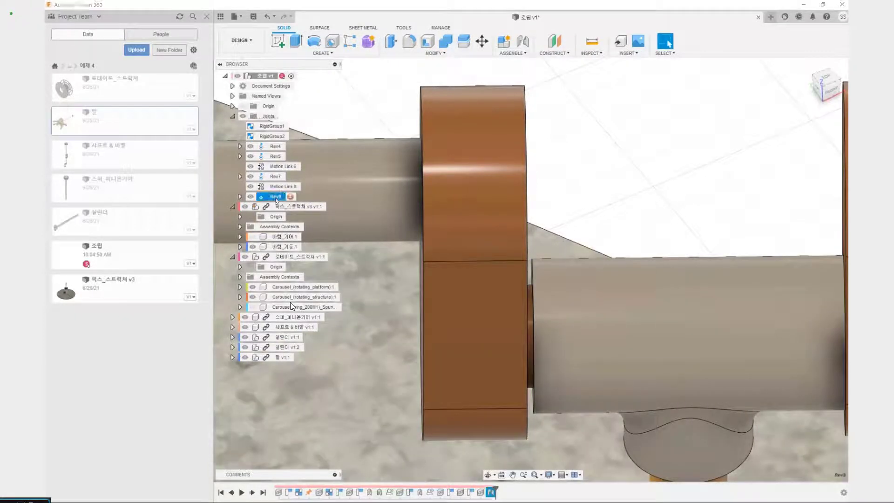
{"action": "left_click", "coordinate": [297, 226]}
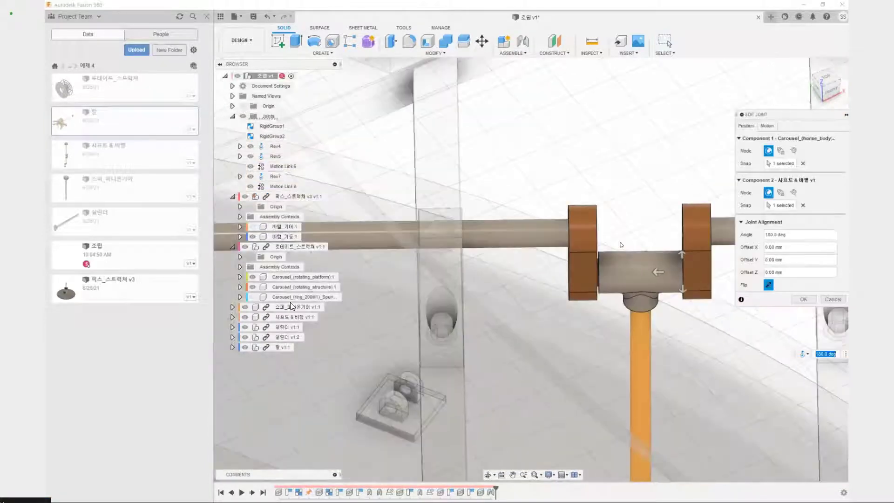
{"action": "scroll", "coordinate": [566, 243], "scroll_direction": "down", "scroll_amount": 4}
{"action": "middle_click_drag", "start_coordinate": [620, 245], "coordinate": [562, 248]}
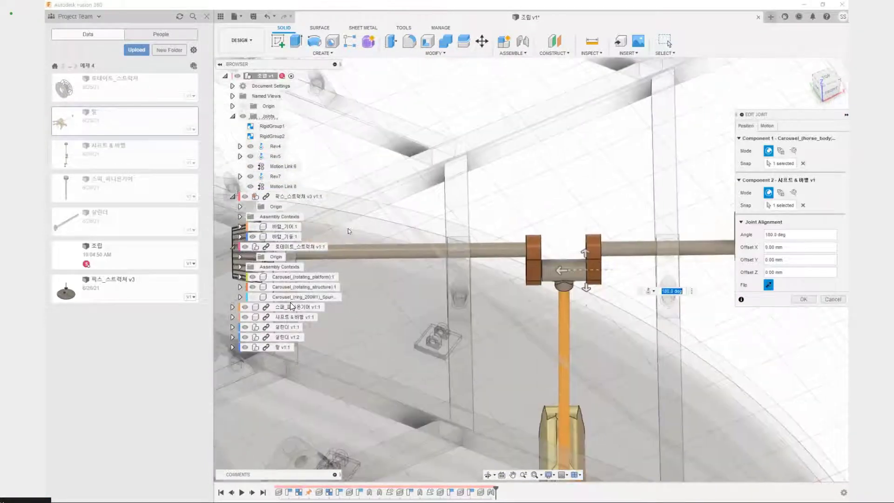
{"action": "key", "text": "Return"}
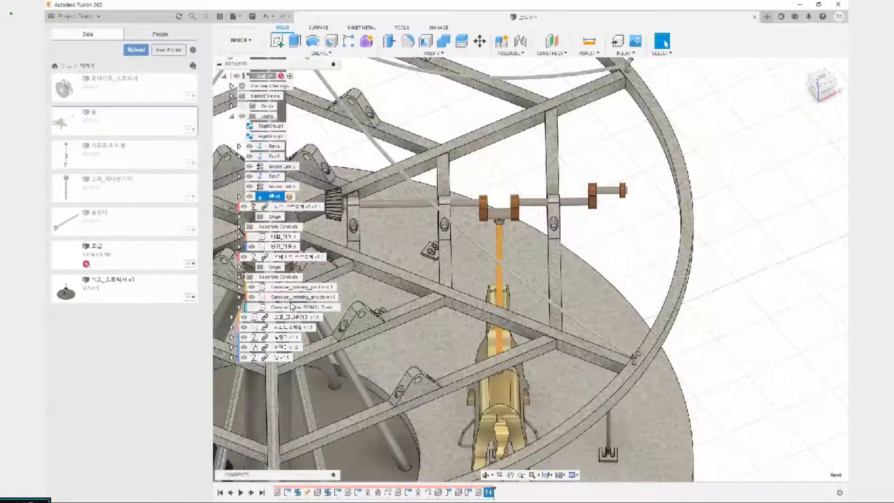
Edit the horse's revolute joint on the crank pin, setting its Z offset to 0.45/2 mm
{"action": "right_click", "coordinate": [273, 198]}
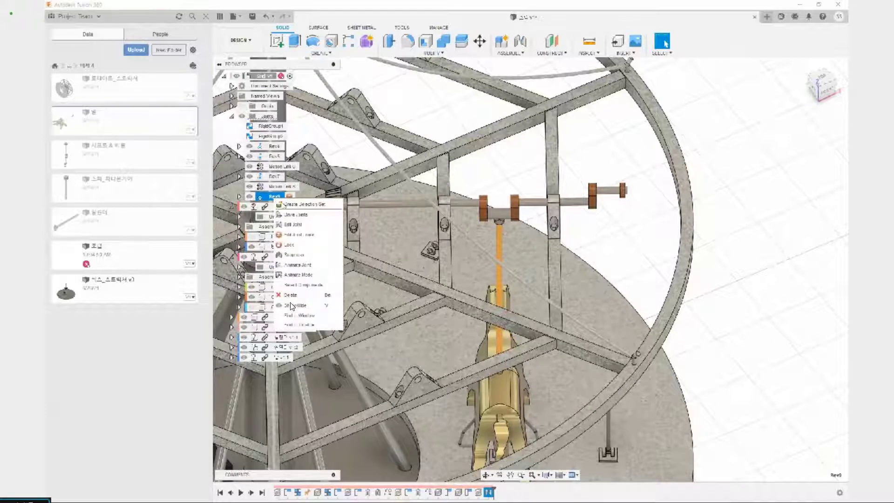
{"action": "left_click", "coordinate": [288, 225]}
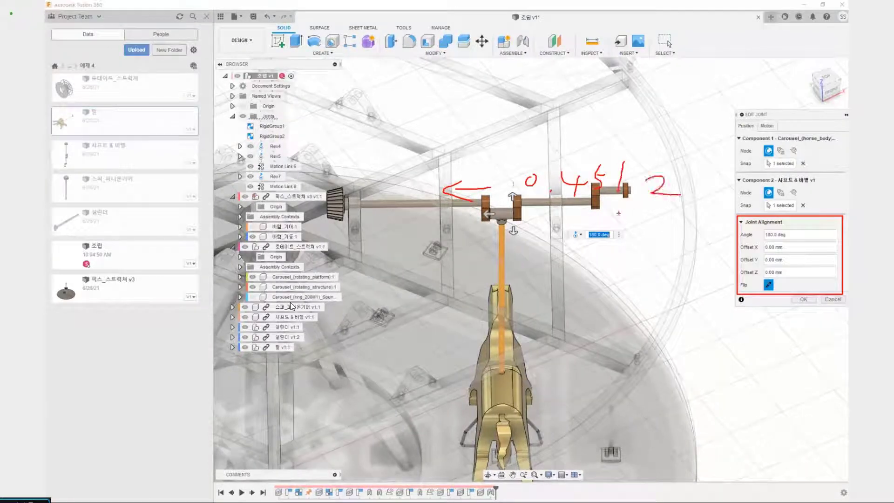
{"action": "scroll", "coordinate": [496, 213], "scroll_direction": "up", "scroll_amount": 10}
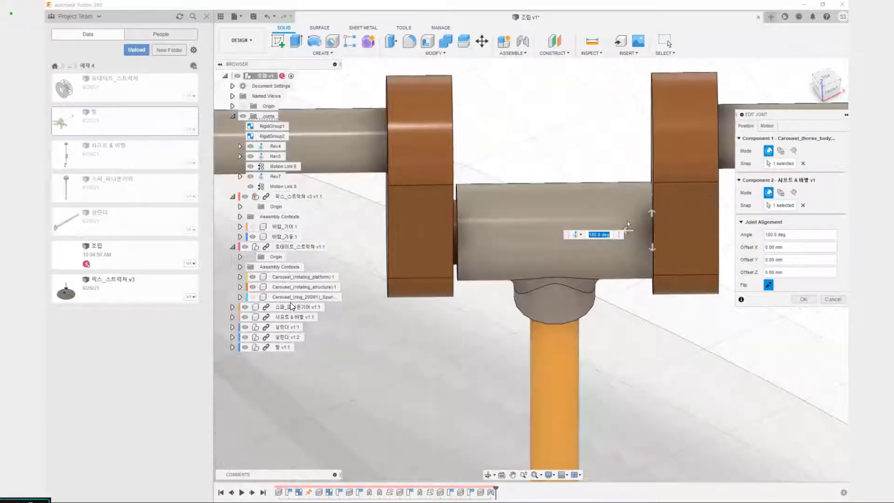
{"action": "left_click", "coordinate": [629, 230]}
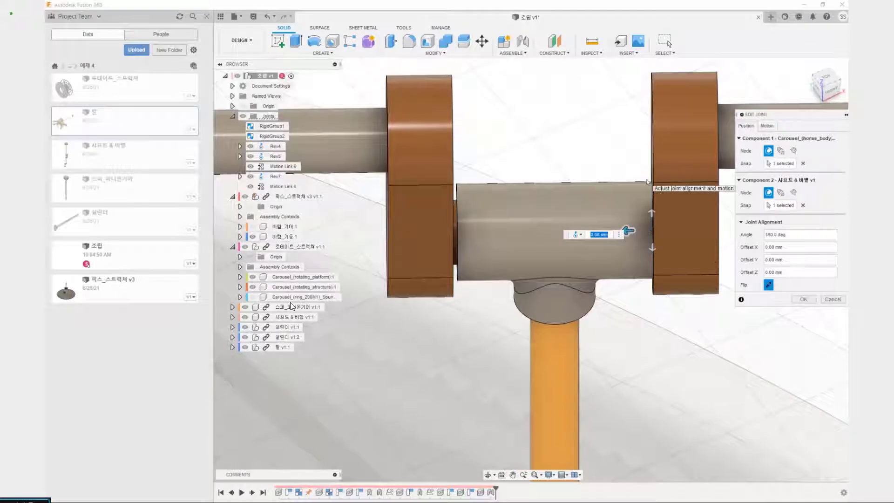
{"action": "type", "text": "0.45"}
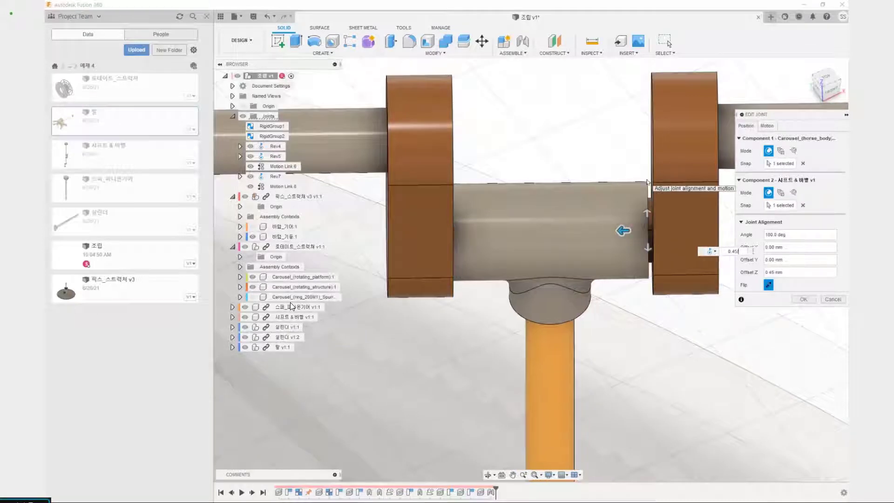
{"action": "type", "text": "/2"}
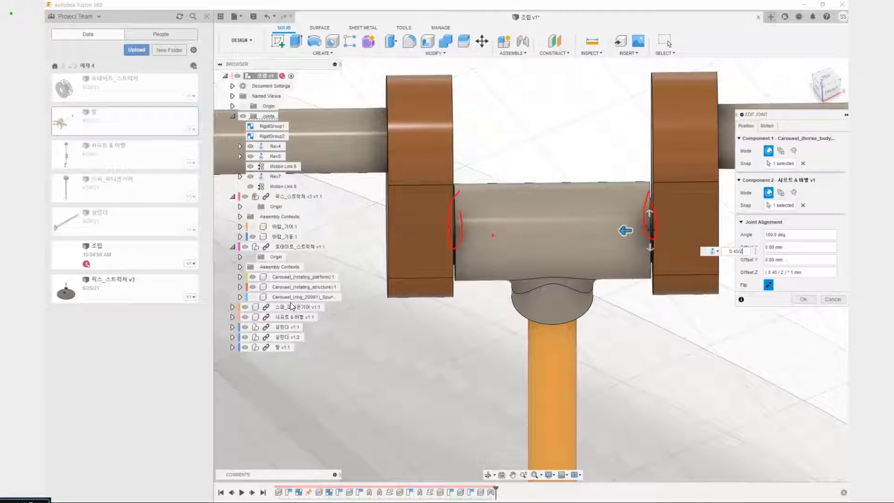
{"action": "left_click", "coordinate": [803, 299]}
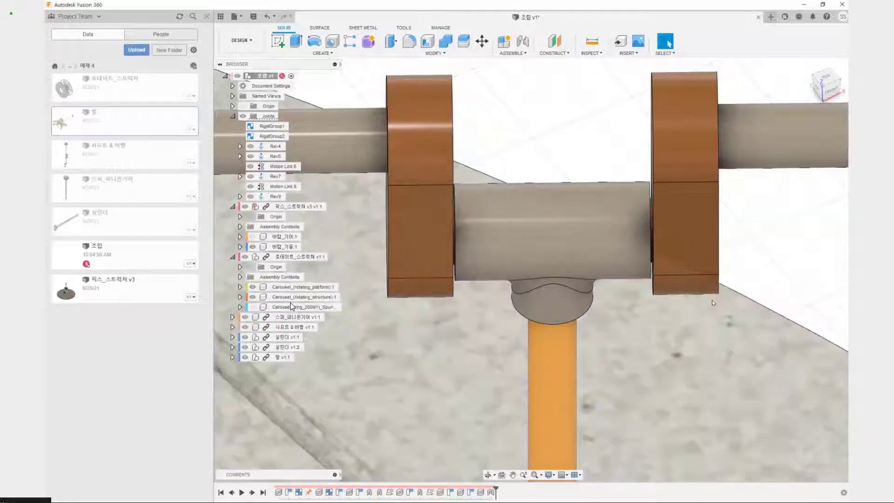
Examine the horse from its crankshaft connection down to the pole's lower collar and the cylinder beneath it
{"action": "scroll", "coordinate": [711, 301], "scroll_direction": "down", "scroll_amount": 4}
{"action": "middle_click_drag", "start_coordinate": [690, 243], "coordinate": [632, 108]}
{"action": "scroll", "coordinate": [632, 108], "scroll_direction": "down", "scroll_amount": 4}
{"action": "middle_click_drag", "start_coordinate": [681, 285], "coordinate": [641, 250], "text": "shift"}
{"action": "scroll", "coordinate": [641, 250], "scroll_direction": "down", "scroll_amount": 4}
{"action": "middle_click_drag", "start_coordinate": [637, 280], "coordinate": [663, 354]}
{"action": "scroll", "coordinate": [582, 335], "scroll_direction": "up", "scroll_amount": 4}
{"action": "middle_click_drag", "start_coordinate": [581, 335], "coordinate": [536, 202]}
{"action": "scroll", "coordinate": [570, 296], "scroll_direction": "up", "scroll_amount": 6}
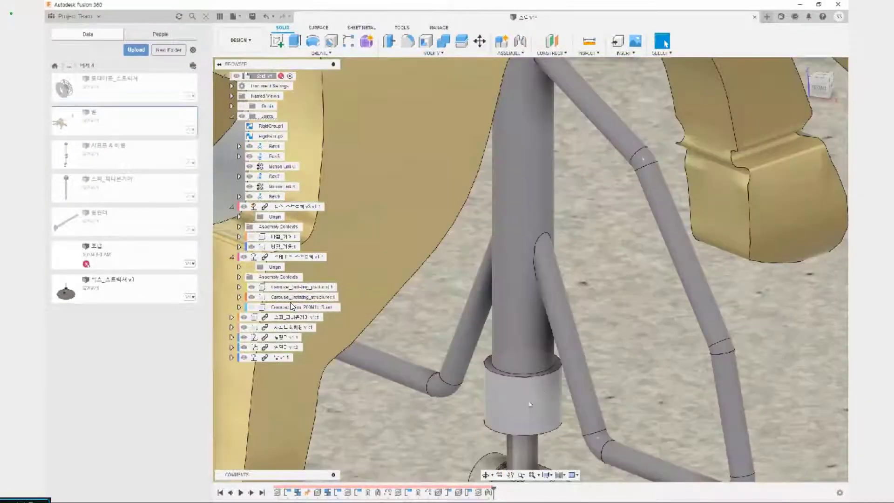
{"action": "scroll", "coordinate": [530, 404], "scroll_direction": "down", "scroll_amount": 8}
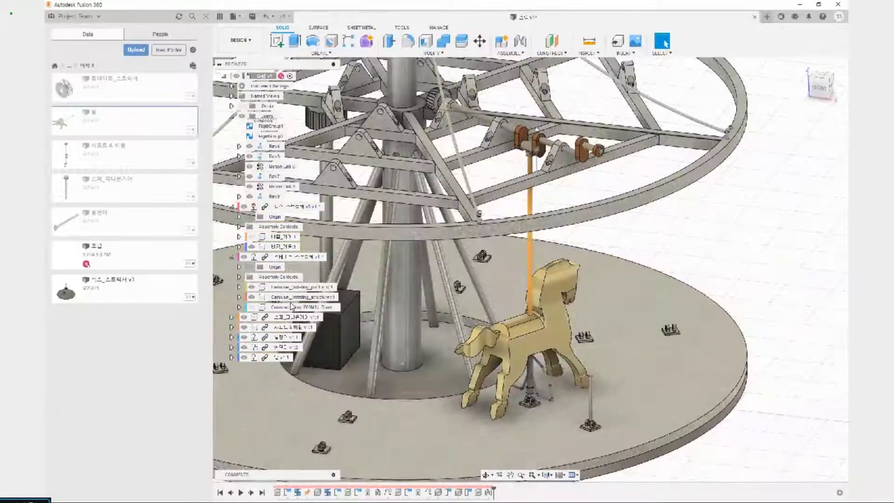
{"action": "left_click_drag", "start_coordinate": [515, 145], "coordinate": [543, 161]}
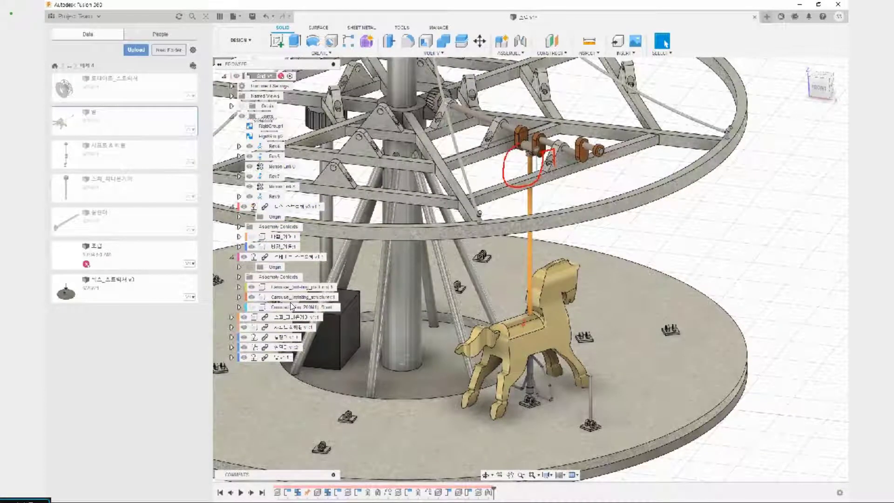
{"action": "mouse_move", "coordinate": [528, 340]}
{"action": "left_mouse_down"}
{"action": "mouse_move", "coordinate": [524, 243]}
{"action": "mouse_move", "coordinate": [543, 289]}
{"action": "left_mouse_up"}
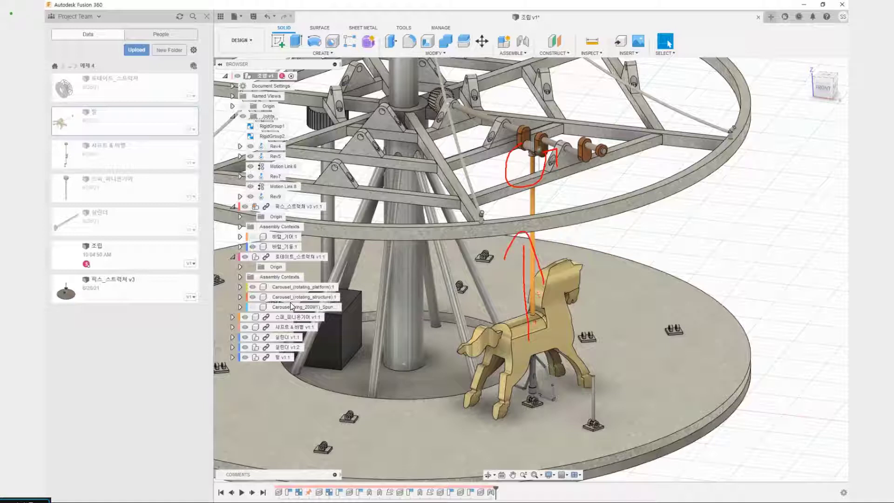
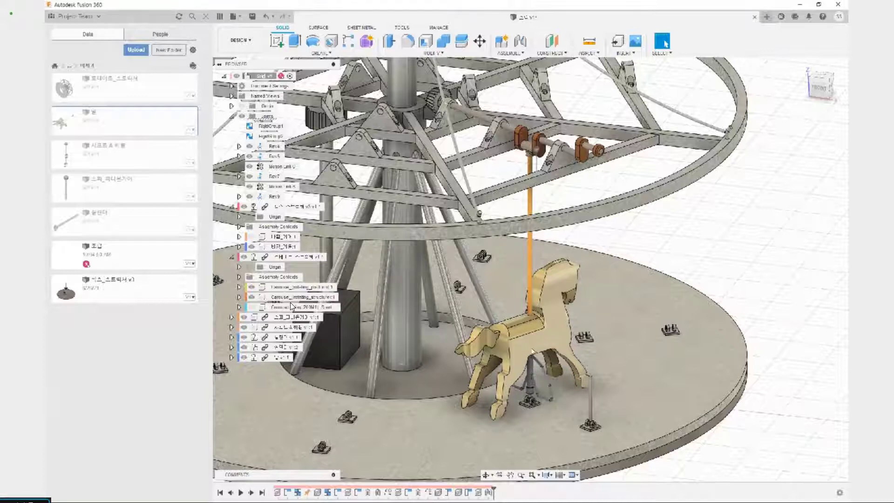
Set up an as-built joint of type Slider between the horse and the cylinder rod beneath its pole collar
{"action": "key", "text": "shift+j"}
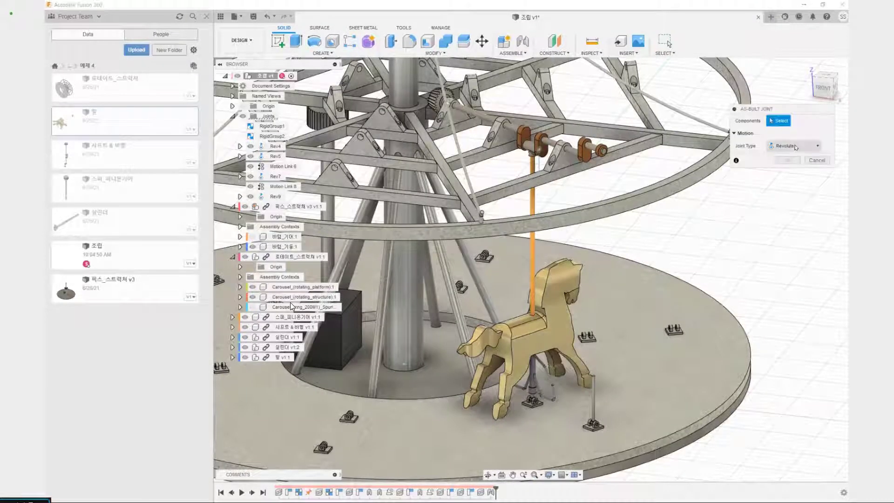
{"action": "left_click", "coordinate": [531, 344]}
{"action": "scroll", "coordinate": [535, 396], "scroll_direction": "up", "scroll_amount": 6}
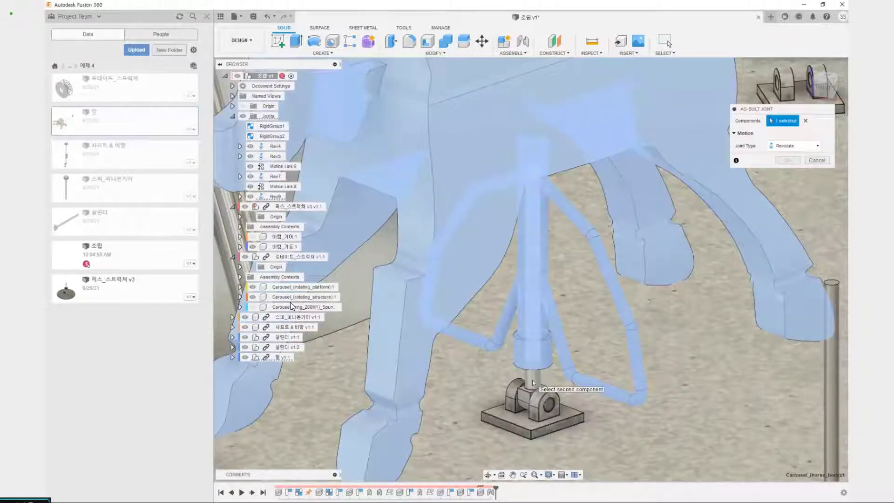
{"action": "left_click", "coordinate": [532, 379]}
{"action": "scroll", "coordinate": [558, 380], "scroll_direction": "down", "scroll_amount": 10}
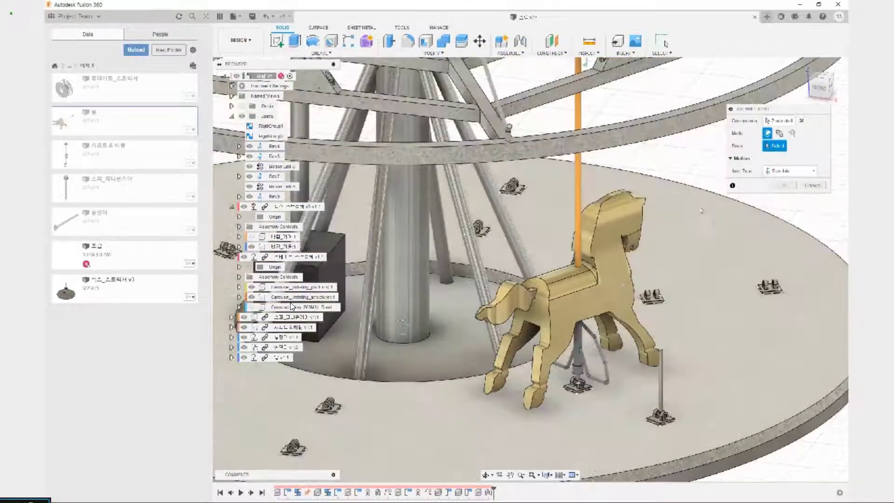
{"action": "left_click", "coordinate": [777, 171]}
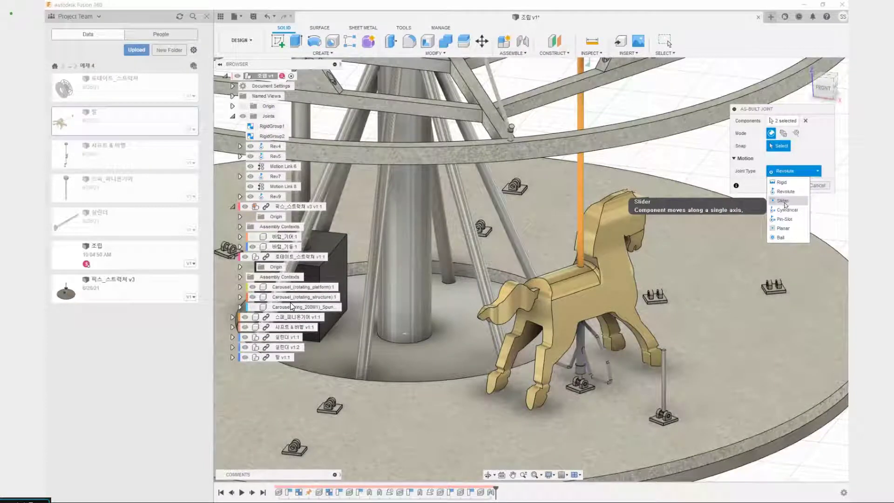
{"action": "left_click", "coordinate": [783, 204]}
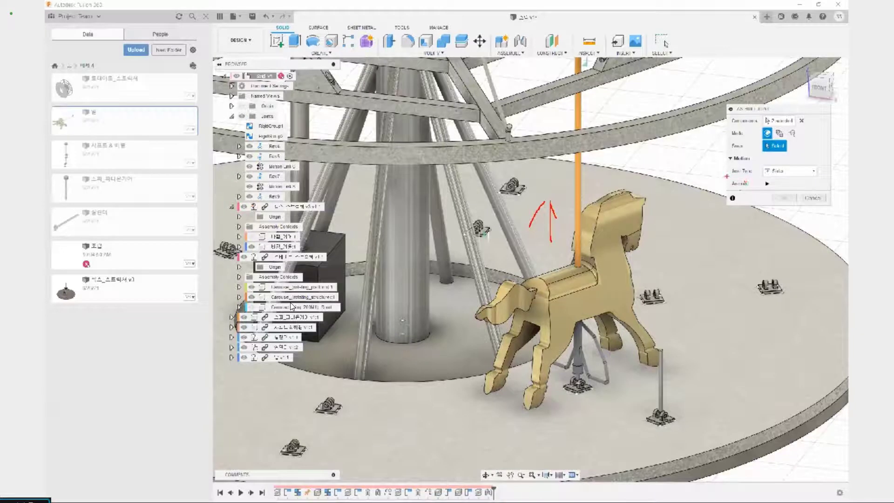
{"action": "left_click_drag", "start_coordinate": [727, 157], "coordinate": [801, 160]}
{"action": "mouse_move", "coordinate": [584, 93]}
{"action": "left_mouse_down"}
{"action": "mouse_move", "coordinate": [572, 186]}
{"action": "mouse_move", "coordinate": [579, 247]}
{"action": "mouse_move", "coordinate": [593, 125]}
{"action": "left_mouse_up"}
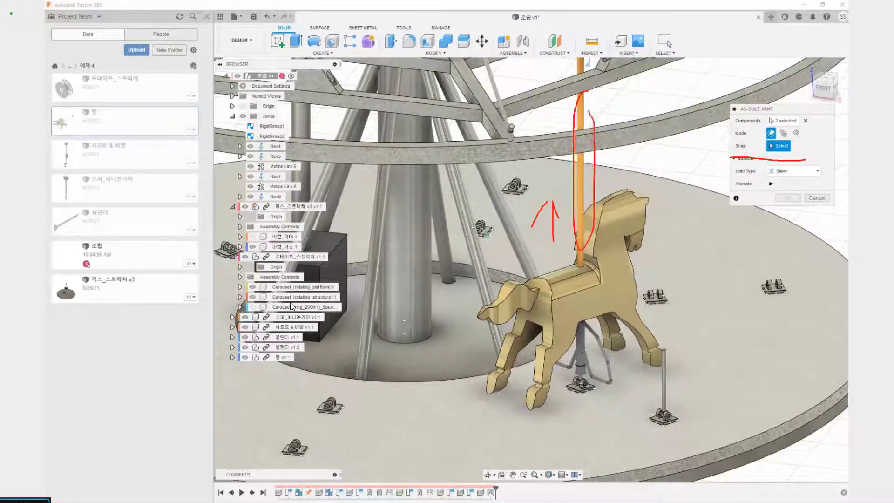
{"action": "key", "text": "Escape"}
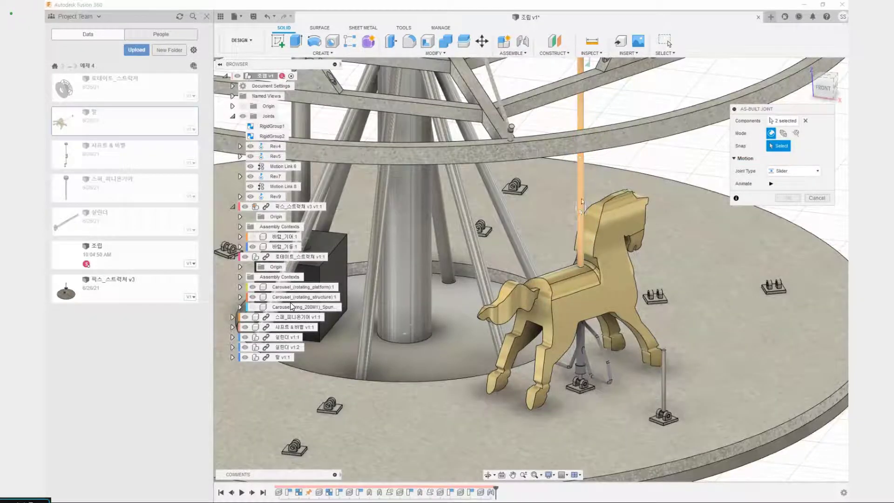
Place the slider joint's origin on the horse's pole at the saddle, sliding along the Z axis, and create the joint
{"action": "left_click", "coordinate": [580, 198]}
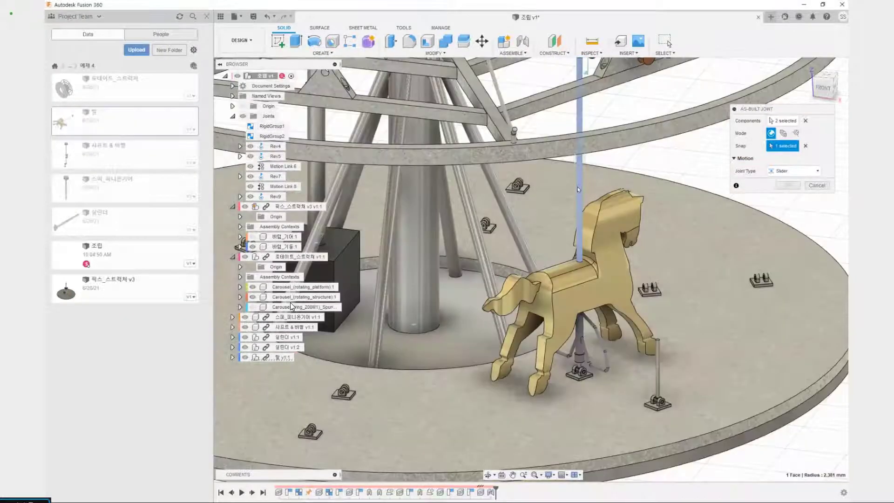
{"action": "scroll", "coordinate": [577, 187], "scroll_direction": "down", "scroll_amount": 3}
{"action": "middle_click_drag", "start_coordinate": [577, 187], "coordinate": [560, 265]}
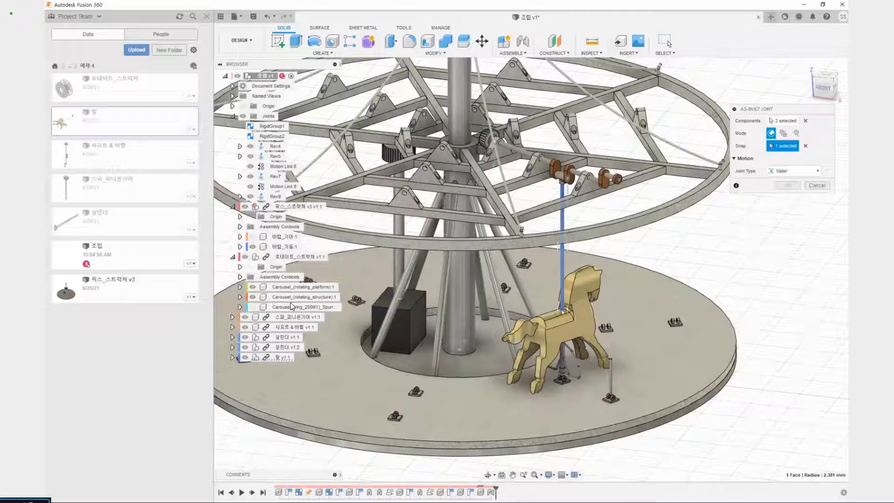
{"action": "scroll", "coordinate": [569, 307], "scroll_direction": "up", "scroll_amount": 3}
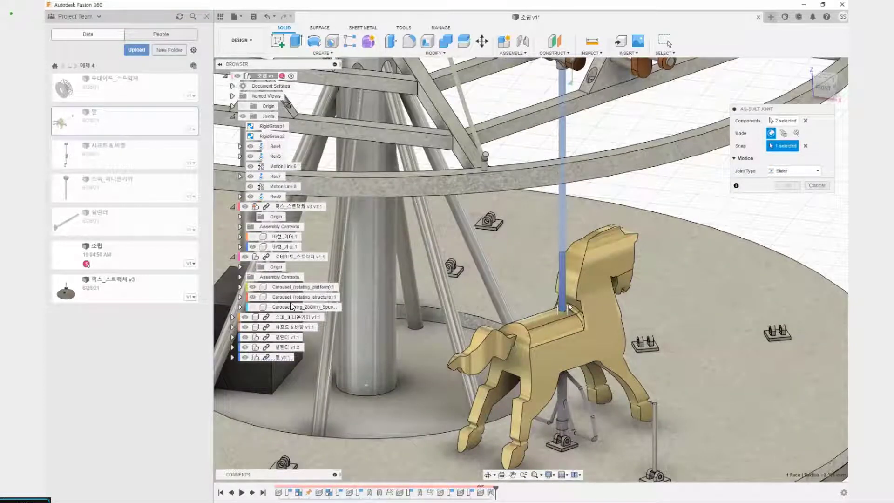
{"action": "scroll", "coordinate": [569, 308], "scroll_direction": "up", "scroll_amount": 3}
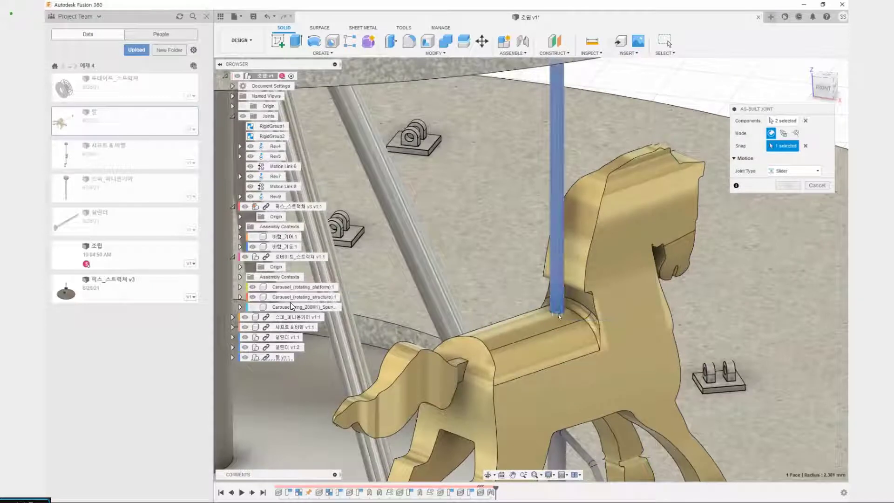
{"action": "left_click", "coordinate": [558, 315]}
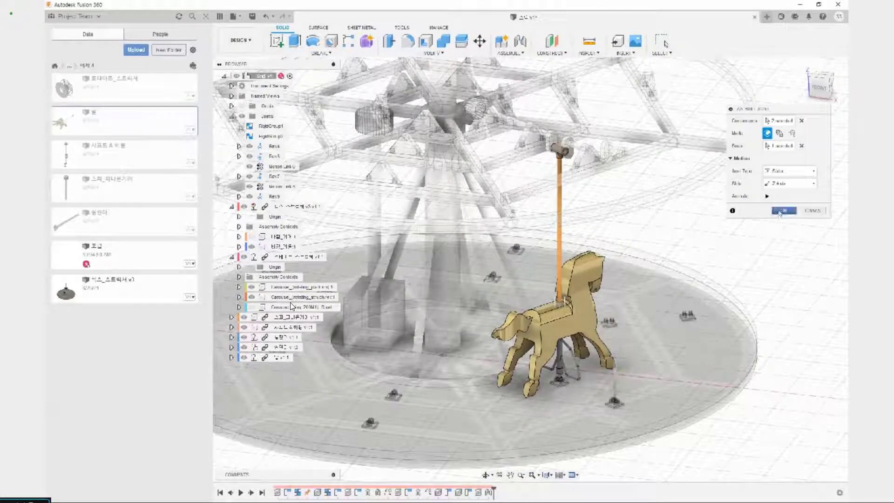
{"action": "left_click", "coordinate": [783, 210]}
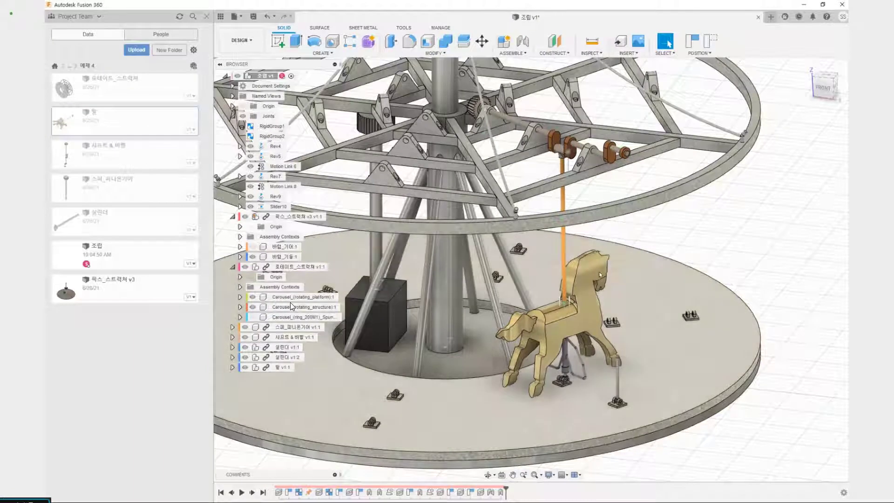
Swing the horse on the crank pin to test its motion with the cylinder rod, and revert its position
{"action": "left_click_drag", "start_coordinate": [577, 321], "coordinate": [605, 313]}
{"action": "left_click_drag", "start_coordinate": [554, 298], "coordinate": [515, 296]}
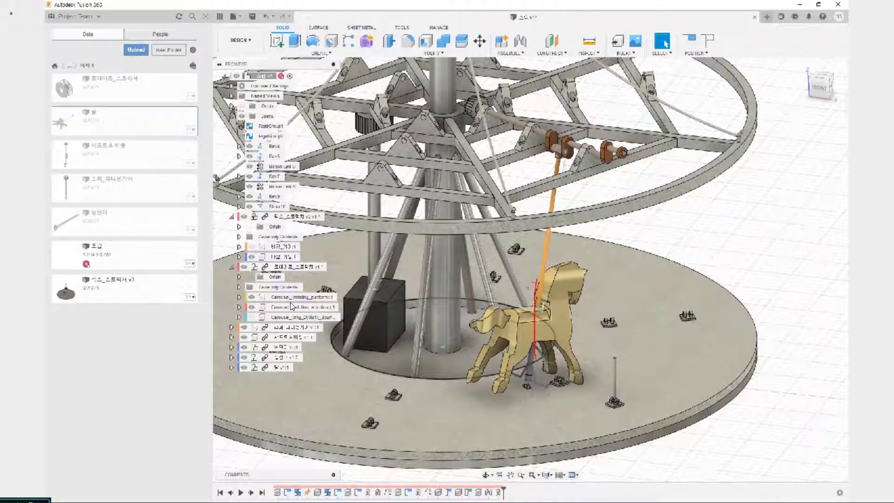
{"action": "left_click", "coordinate": [712, 43]}
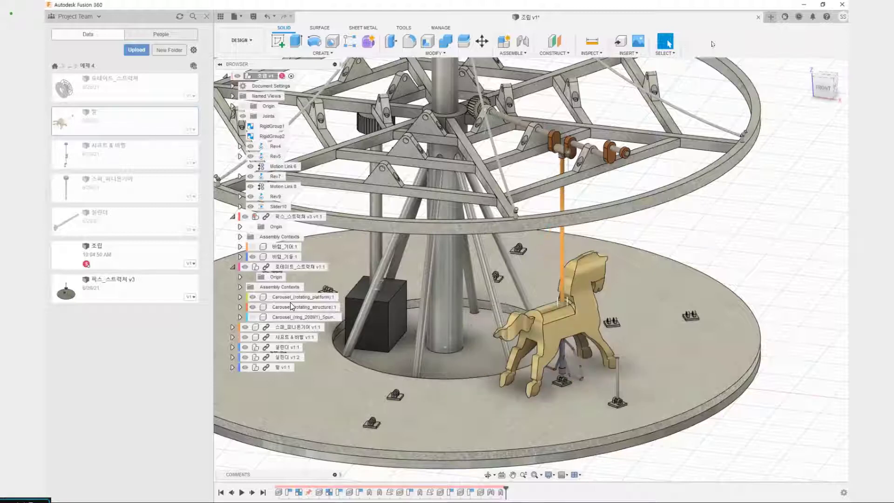
Examine the cylinder rod beneath the horse and its pivot in the floor bracket
{"action": "scroll", "coordinate": [583, 352], "scroll_direction": "up", "scroll_amount": 4}
{"action": "scroll", "coordinate": [543, 419], "scroll_direction": "up", "scroll_amount": 4}
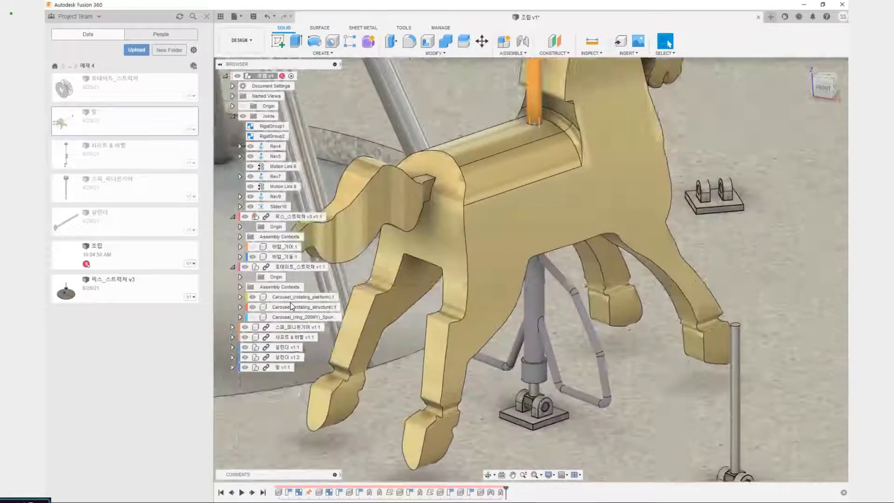
{"action": "middle_click_drag", "start_coordinate": [544, 419], "coordinate": [545, 384]}
{"action": "left_click", "coordinate": [538, 350]}
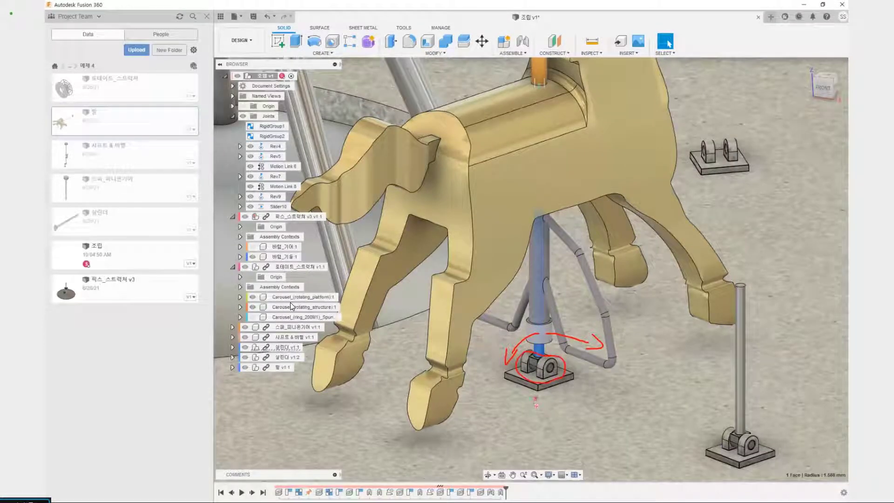
{"action": "key", "text": "Escape"}
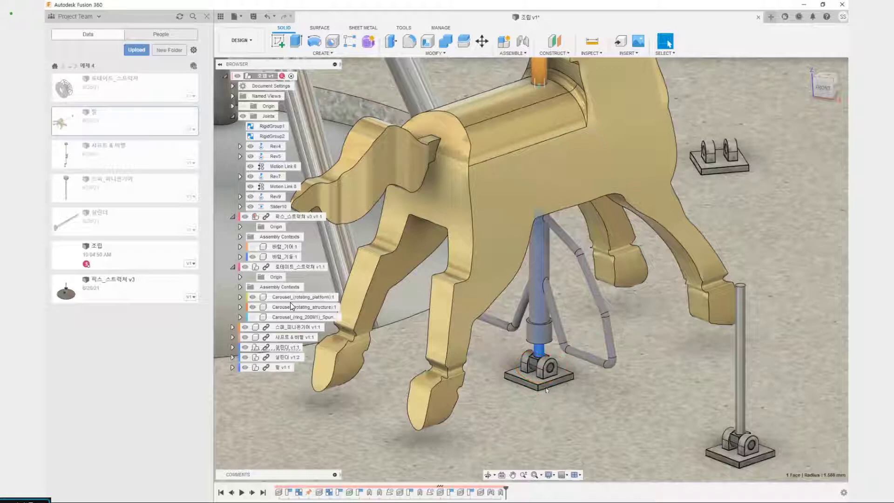
{"action": "scroll", "coordinate": [580, 374], "scroll_direction": "down", "scroll_amount": 3}
{"action": "scroll", "coordinate": [578, 376], "scroll_direction": "down", "scroll_amount": 5}
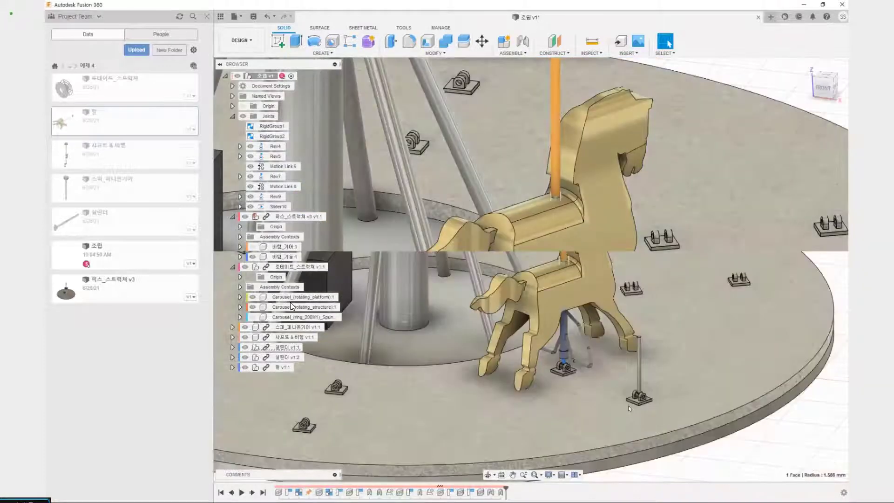
{"action": "key", "text": "shift+j"}
{"action": "left_click", "coordinate": [593, 403]}
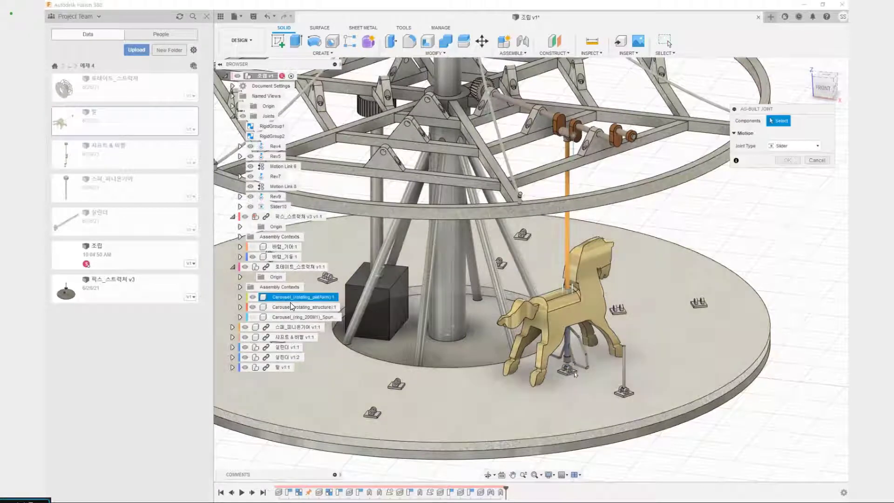
{"action": "scroll", "coordinate": [576, 375], "scroll_direction": "up", "scroll_amount": 6}
{"action": "scroll", "coordinate": [549, 340], "scroll_direction": "up", "scroll_amount": 4}
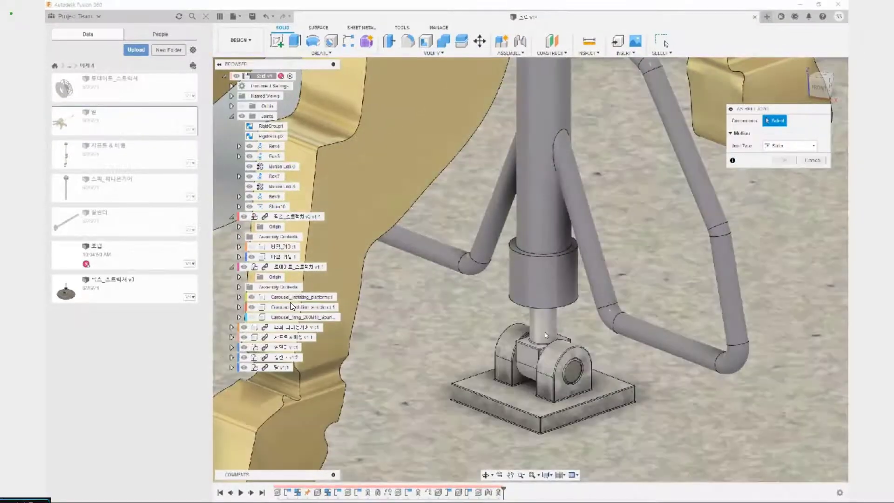
{"action": "left_click", "coordinate": [546, 335]}
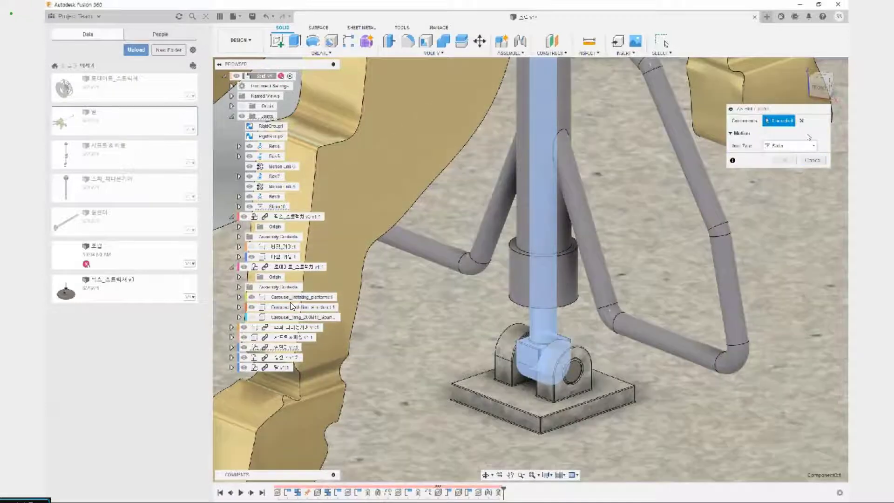
{"action": "left_click", "coordinate": [801, 121]}
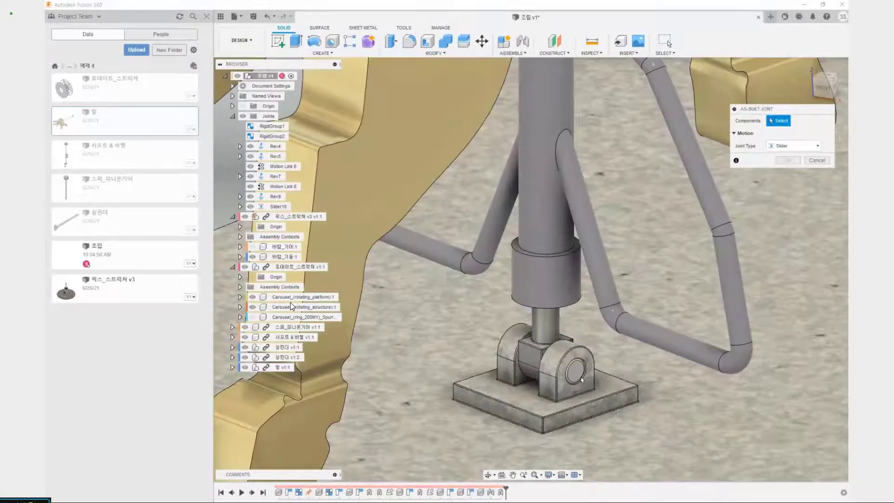
{"action": "left_click", "coordinate": [574, 370]}
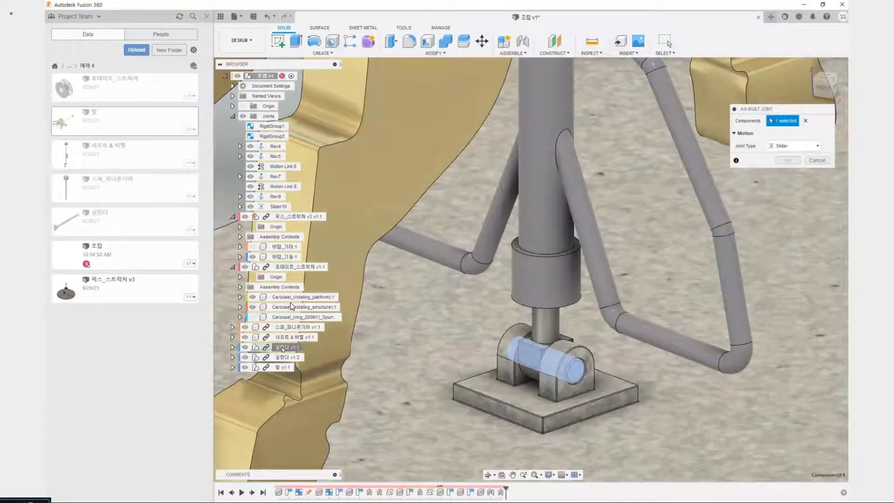
{"action": "left_click", "coordinate": [281, 349]}
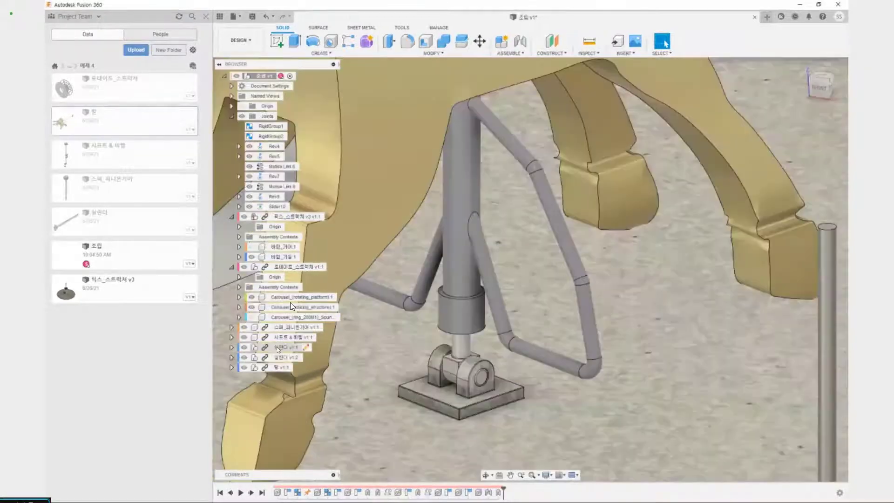
Inspect the two components inside 실린더 v1:1, test by moving the rod whether it pivots in the bracket, and revert the position
{"action": "left_click", "coordinate": [278, 348]}
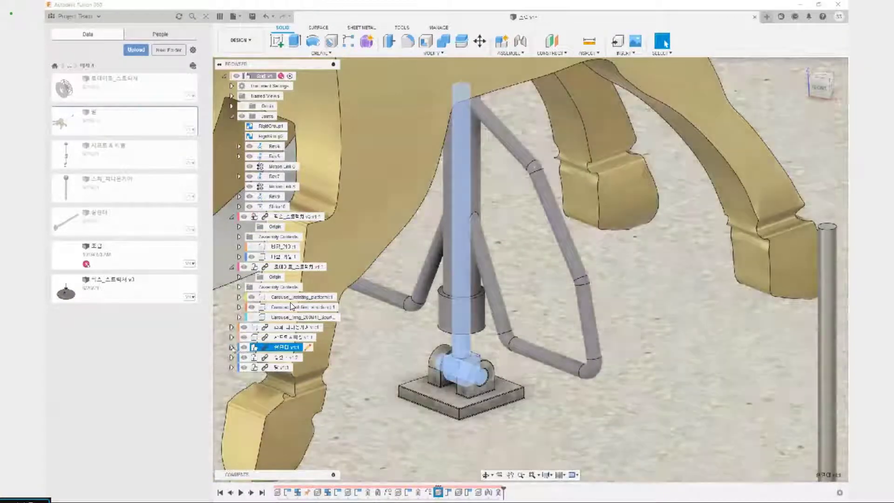
{"action": "left_click", "coordinate": [232, 347]}
{"action": "left_click", "coordinate": [283, 398]}
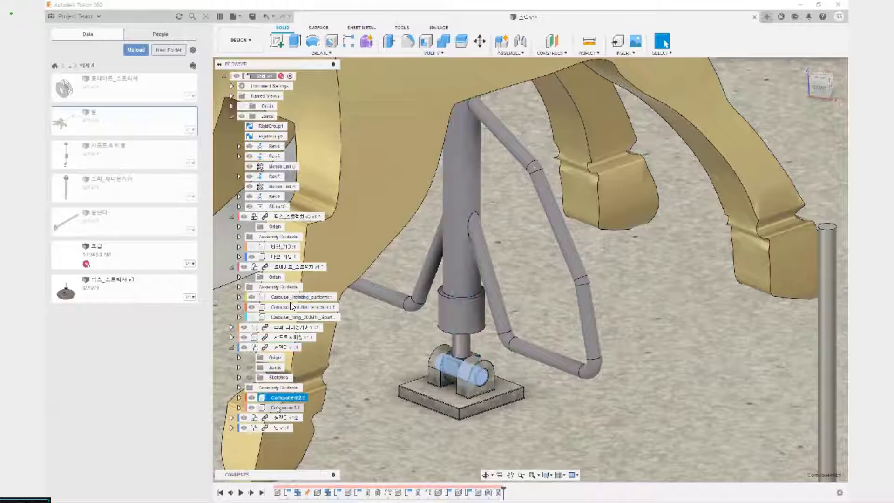
{"action": "left_click", "coordinate": [280, 407]}
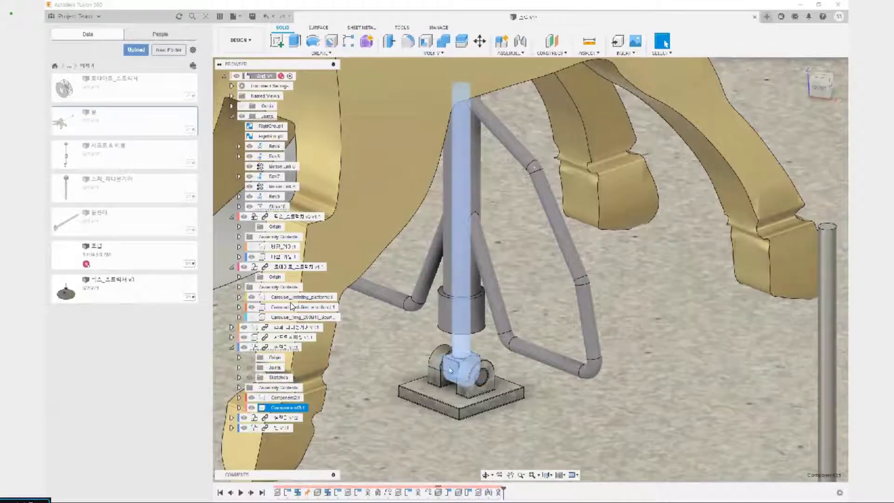
{"action": "left_click_drag", "start_coordinate": [481, 378], "coordinate": [517, 367]}
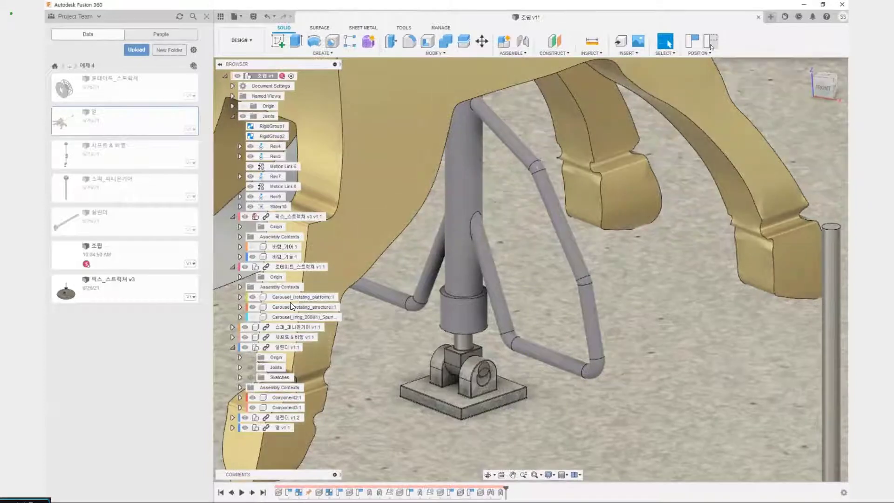
{"action": "left_click", "coordinate": [708, 41]}
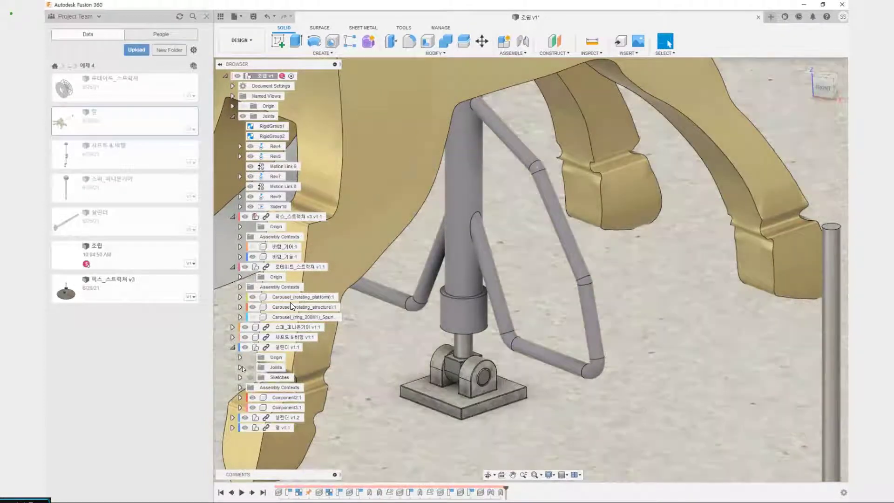
Inspect the rigid group among the joints of 실린더 v1:1
{"action": "left_click", "coordinate": [239, 368]}
{"action": "left_click", "coordinate": [239, 367]}
{"action": "left_click", "coordinate": [280, 377]}
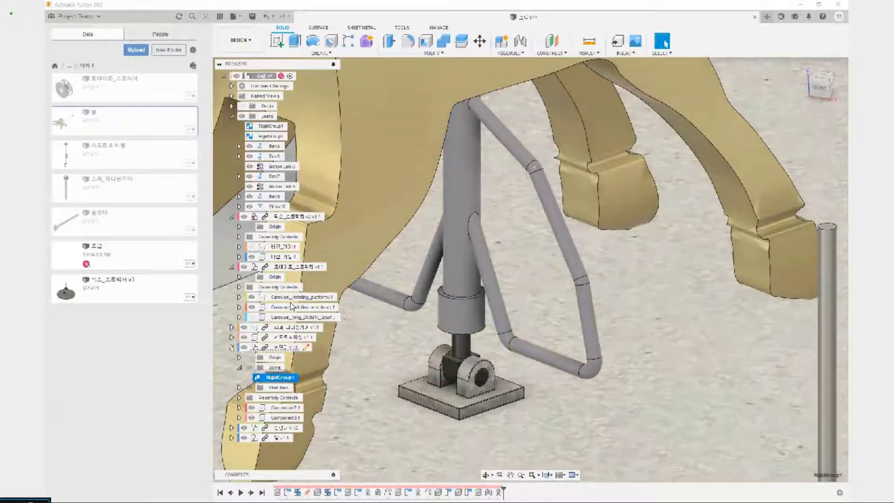
Collapse the expanded component branches and the assembly's Joints folder
{"action": "left_click", "coordinate": [231, 346]}
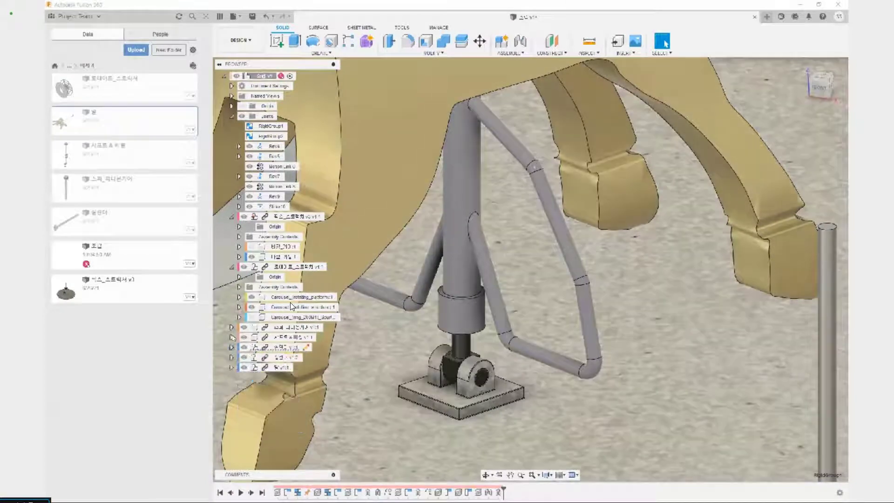
{"action": "left_click", "coordinate": [229, 273]}
{"action": "left_click", "coordinate": [232, 266]}
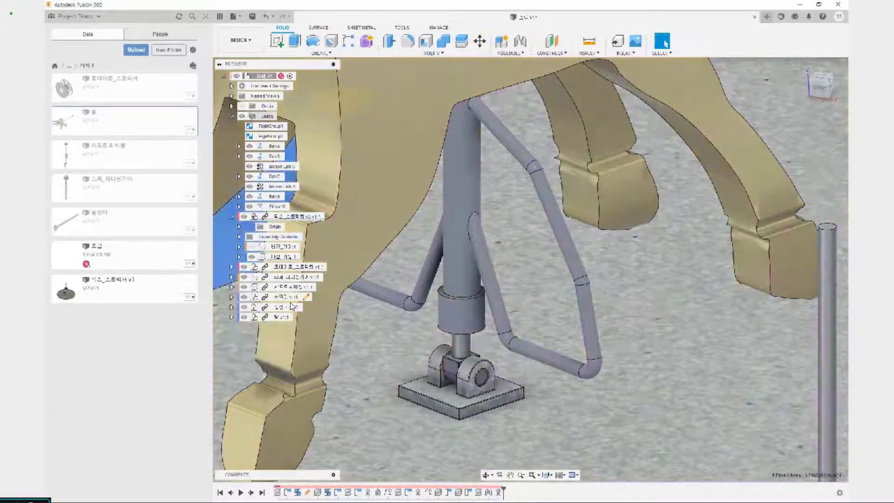
{"action": "left_click", "coordinate": [231, 116]}
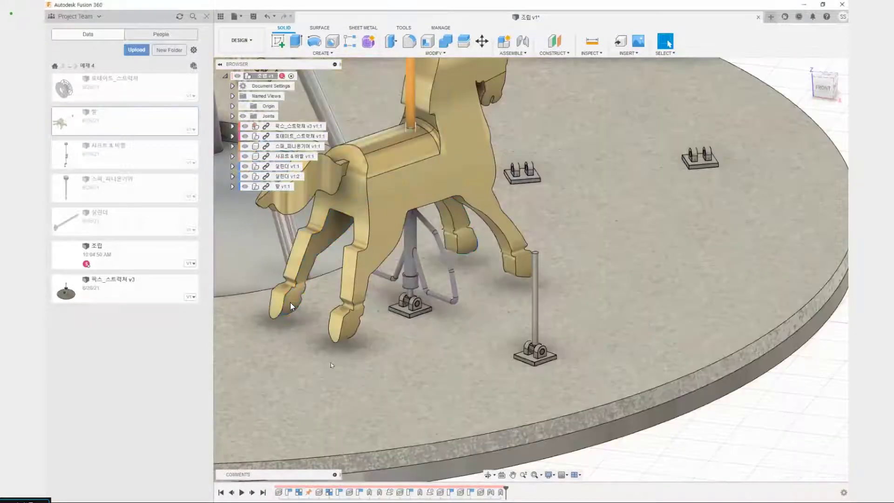
{"action": "scroll", "coordinate": [440, 261], "scroll_direction": "up", "scroll_amount": 5}
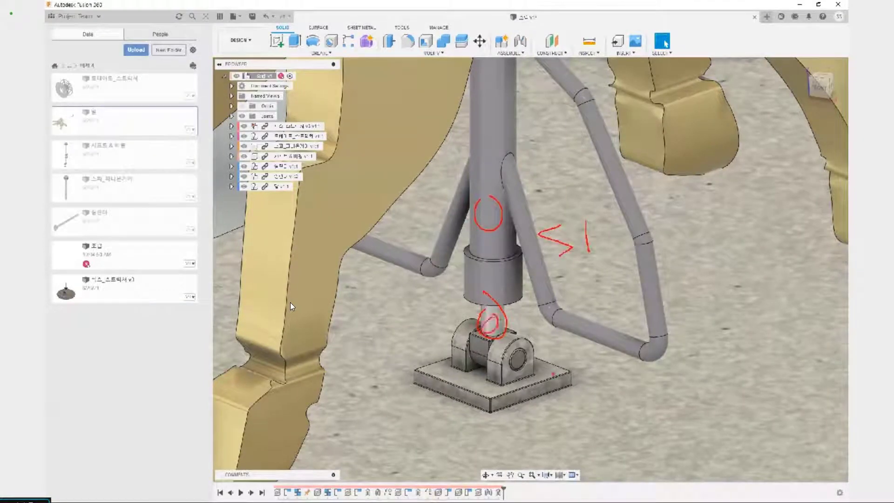
{"action": "mouse_move", "coordinate": [627, 409]}
{"action": "left_mouse_down"}
{"action": "mouse_move", "coordinate": [683, 414]}
{"action": "mouse_move", "coordinate": [640, 397]}
{"action": "left_mouse_up"}
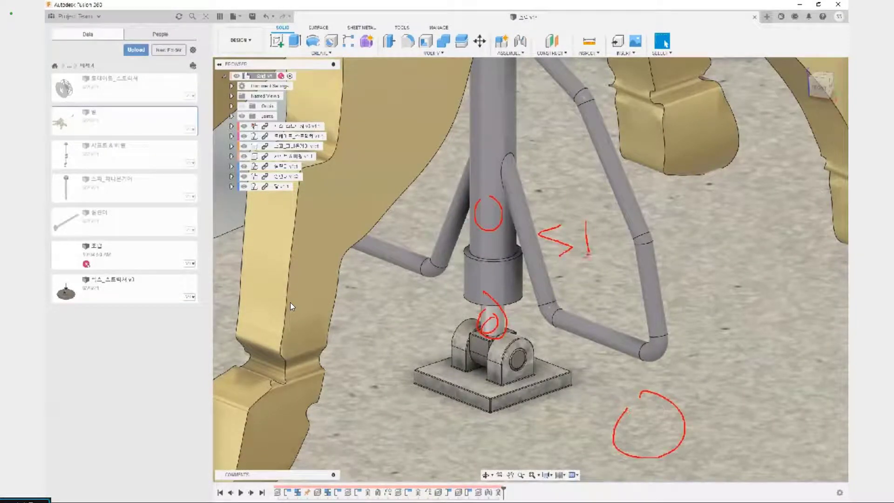
{"action": "left_click_drag", "start_coordinate": [596, 242], "coordinate": [560, 289]}
{"action": "left_click_drag", "start_coordinate": [556, 247], "coordinate": [647, 324]}
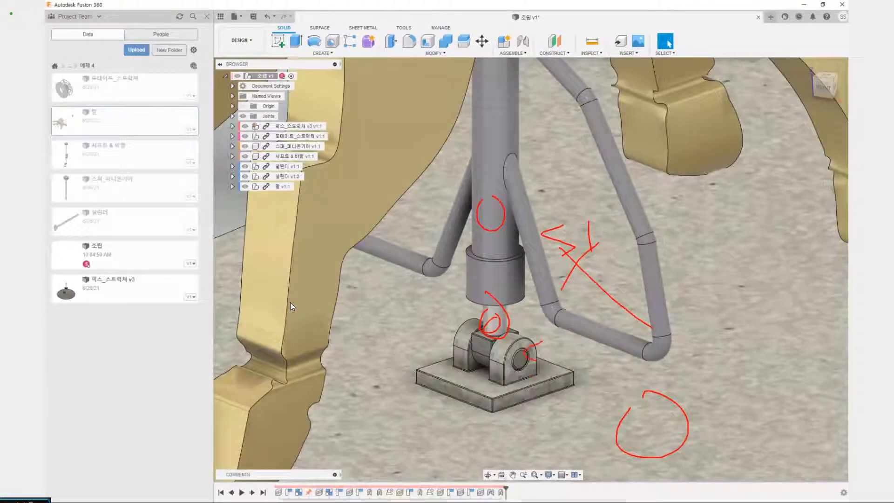
{"action": "left_click_drag", "start_coordinate": [593, 384], "coordinate": [622, 405]}
{"action": "key", "text": "Escape"}
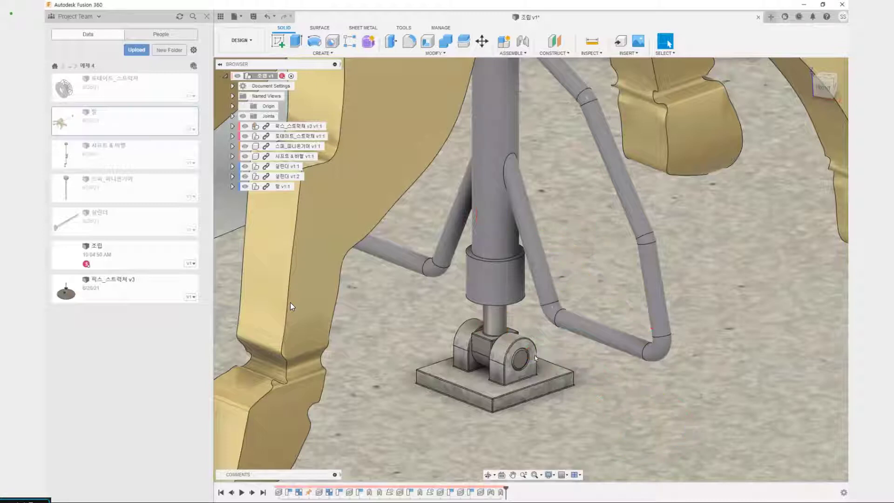
Create a Revolute as-built joint between the pin of 실린더 v1:1 and the platform, snapped to the pin's end-face centre and rotating about the Z axis
{"action": "key", "text": "shift+j"}
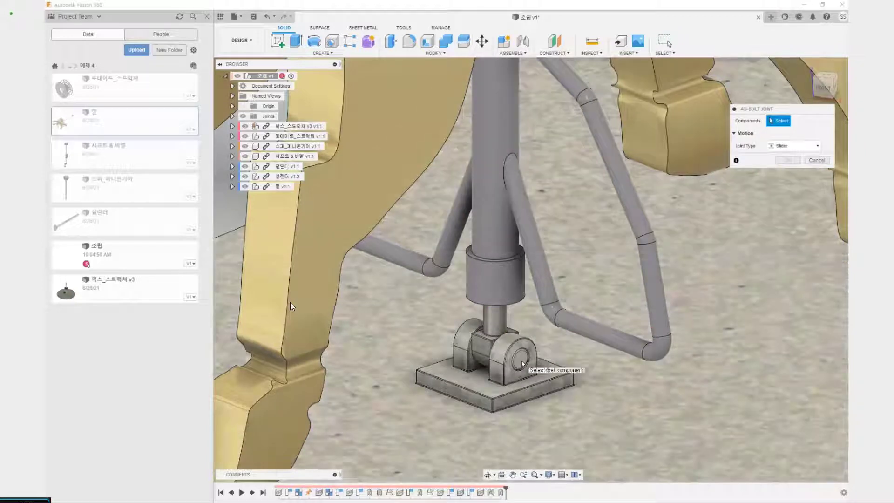
{"action": "left_click", "coordinate": [522, 363]}
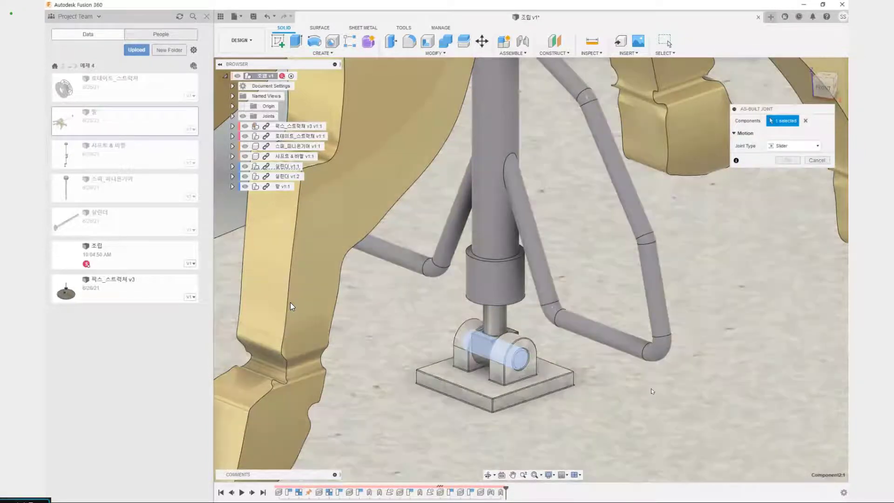
{"action": "scroll", "coordinate": [608, 404], "scroll_direction": "down", "scroll_amount": 3}
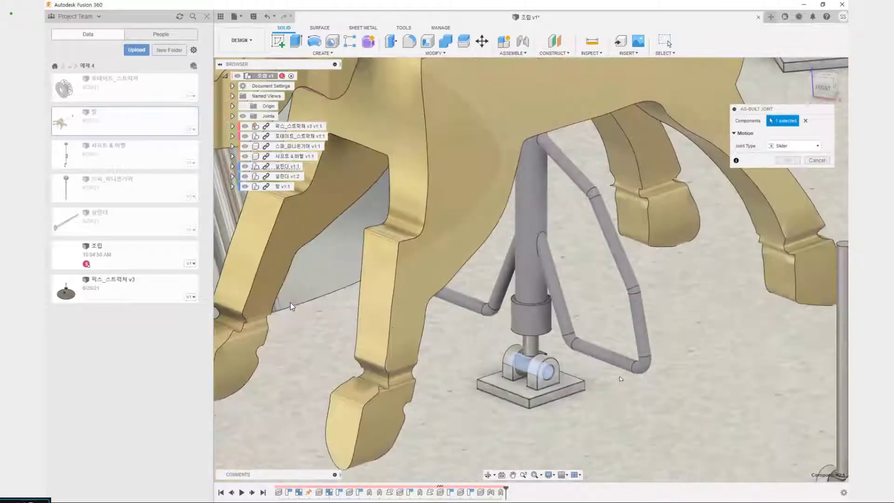
{"action": "left_click", "coordinate": [616, 405]}
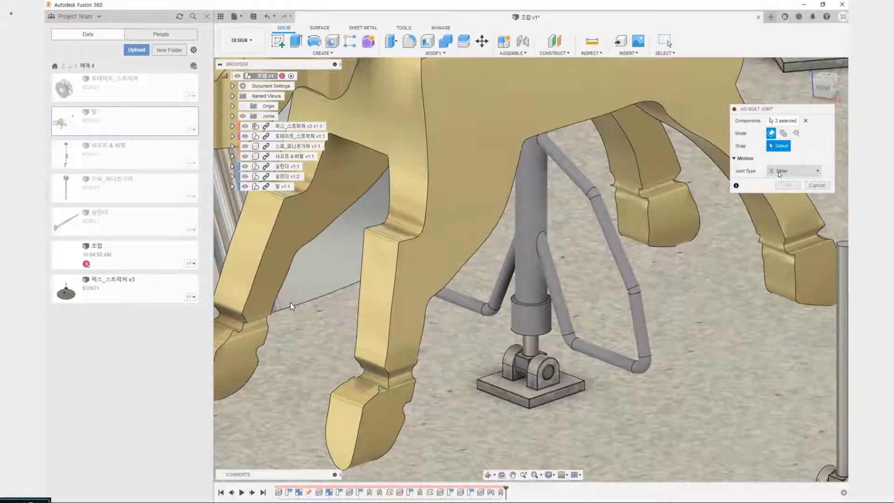
{"action": "left_click", "coordinate": [791, 171]}
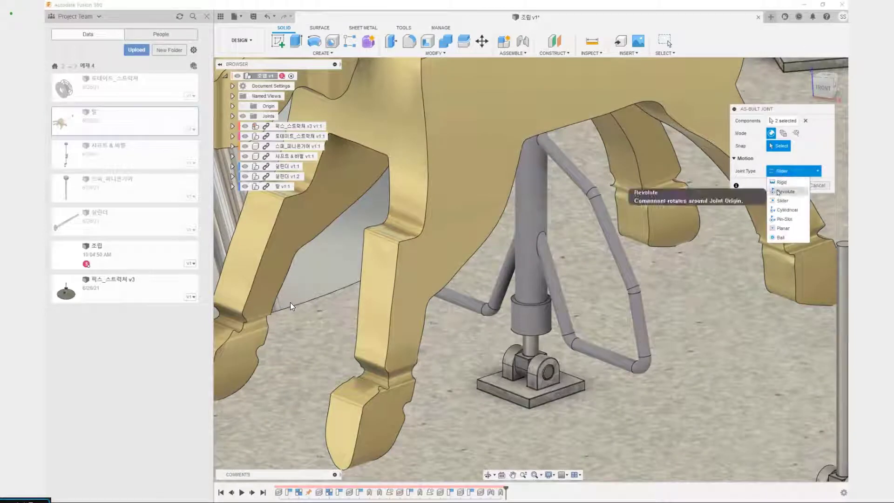
{"action": "left_click", "coordinate": [777, 192]}
{"action": "scroll", "coordinate": [559, 387], "scroll_direction": "up", "scroll_amount": 10}
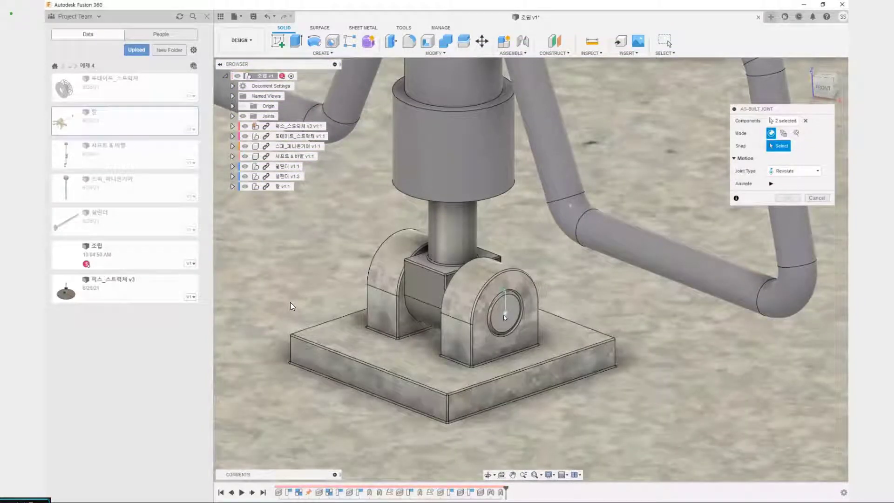
{"action": "left_click", "coordinate": [503, 314]}
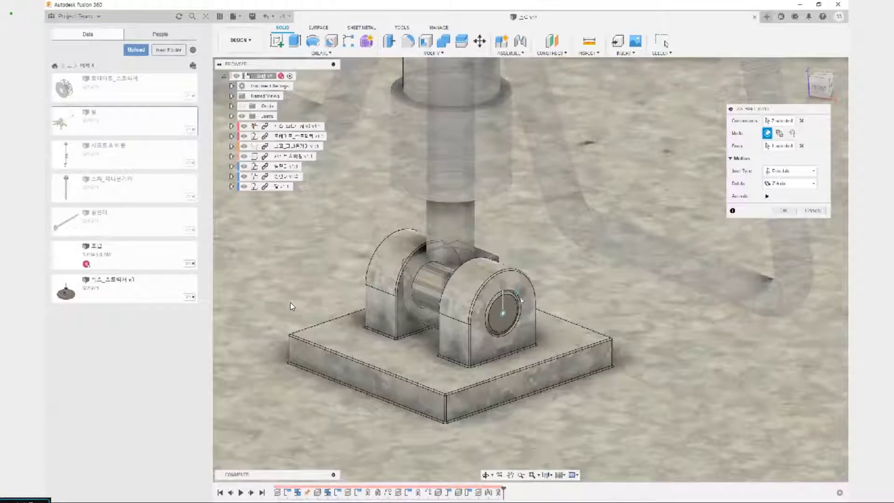
{"action": "left_click", "coordinate": [787, 211]}
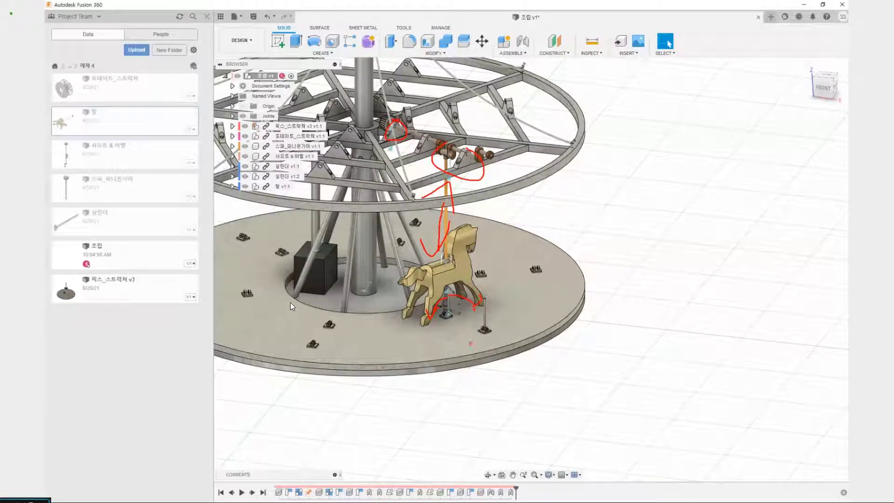
Turn the platform around the central column to test how the horse and cylinder follow it
{"action": "left_click", "coordinate": [502, 323]}
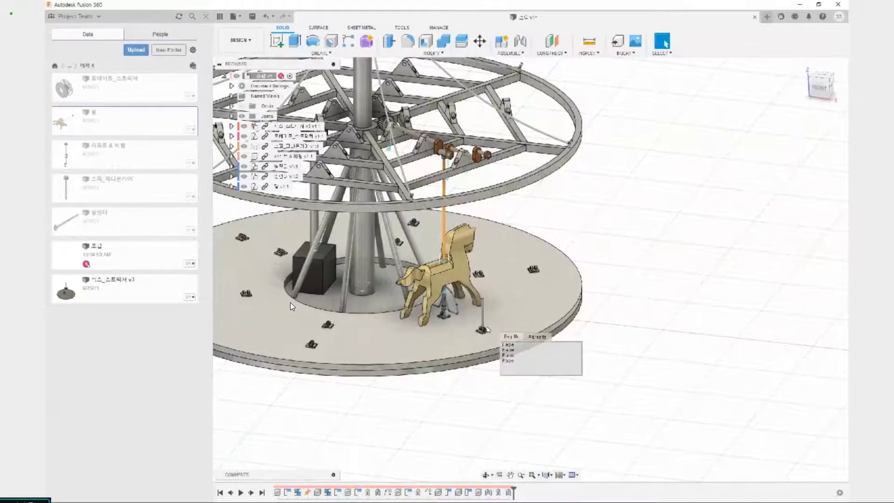
{"action": "left_click", "coordinate": [462, 404]}
{"action": "middle_click_drag", "start_coordinate": [459, 341], "coordinate": [450, 342], "text": "shift"}
{"action": "left_click_drag", "start_coordinate": [450, 345], "coordinate": [560, 219]}
{"action": "middle_click_drag", "start_coordinate": [561, 219], "coordinate": [447, 233], "text": "shift"}
{"action": "middle_click_drag", "start_coordinate": [447, 233], "coordinate": [233, 237]}
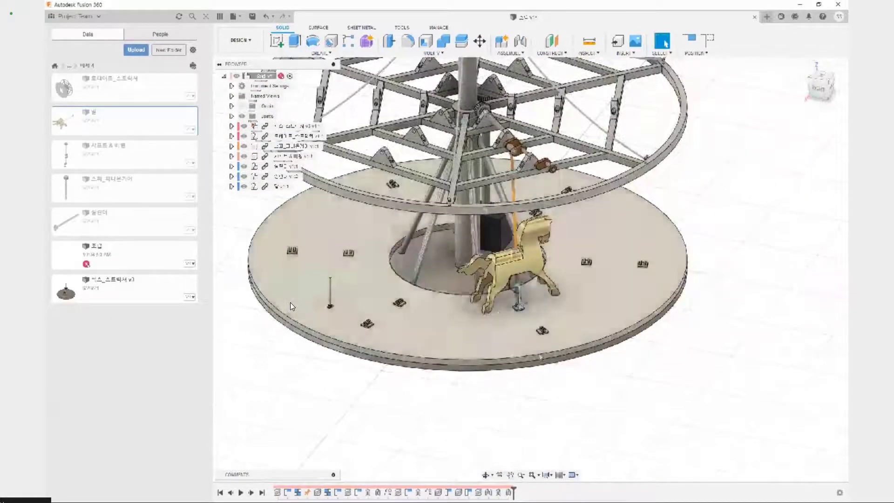
{"action": "middle_click_drag", "start_coordinate": [670, 351], "coordinate": [588, 344], "text": "shift"}
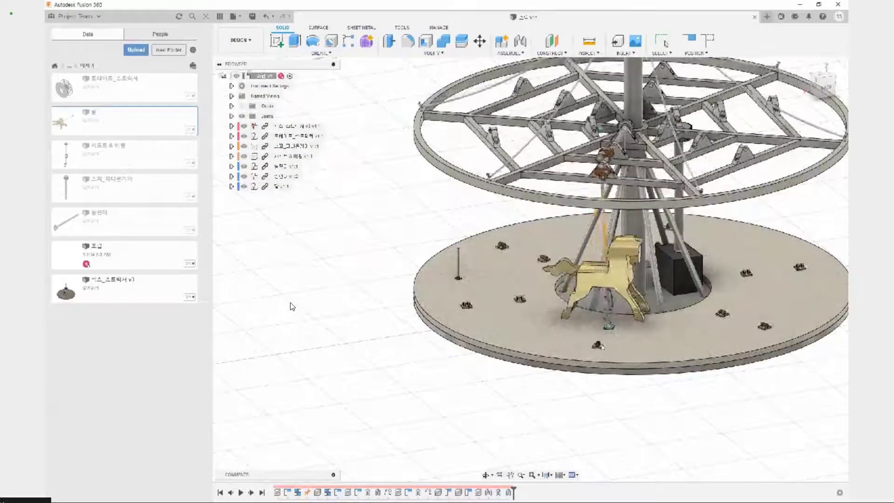
Examine the pivot of the cylinder in its floor bracket and its connection to the horse above
{"action": "scroll", "coordinate": [618, 338], "scroll_direction": "up", "scroll_amount": 6}
{"action": "scroll", "coordinate": [618, 336], "scroll_direction": "up", "scroll_amount": 8}
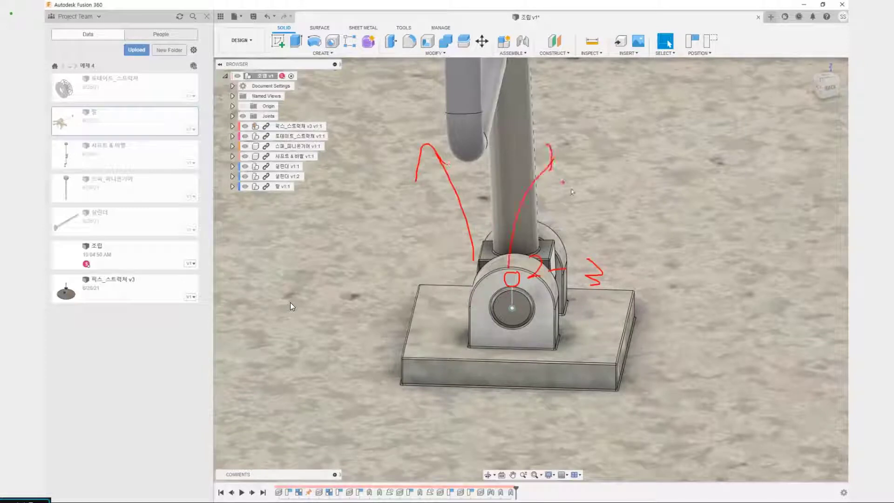
{"action": "scroll", "coordinate": [582, 200], "scroll_direction": "down", "scroll_amount": 10}
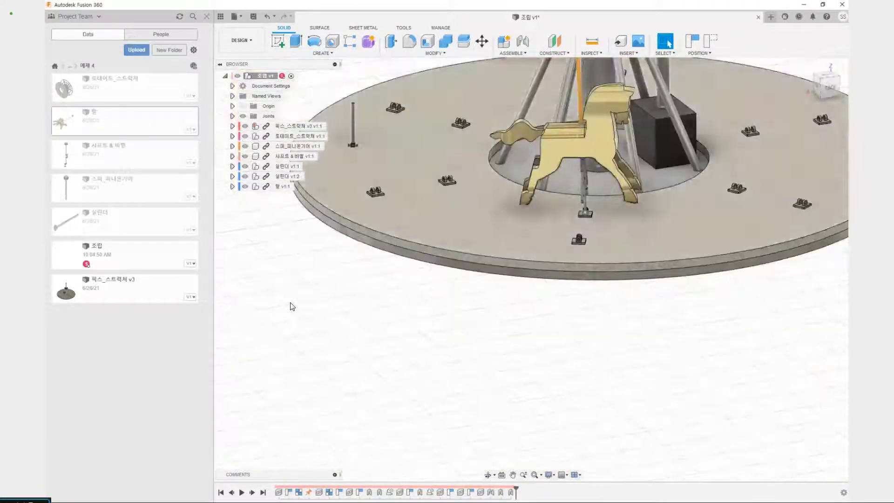
{"action": "scroll", "coordinate": [553, 342], "scroll_direction": "down", "scroll_amount": 3}
{"action": "scroll", "coordinate": [554, 312], "scroll_direction": "up", "scroll_amount": 10}
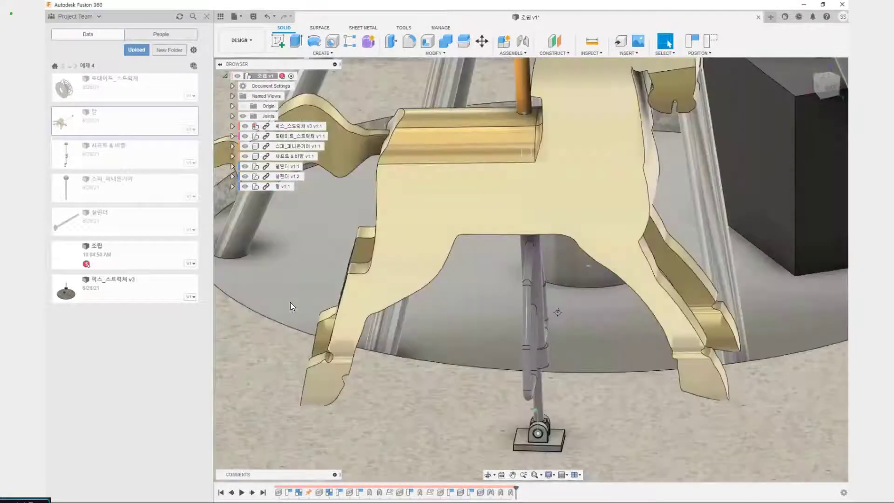
{"action": "scroll", "coordinate": [557, 311], "scroll_direction": "down", "scroll_amount": 8}
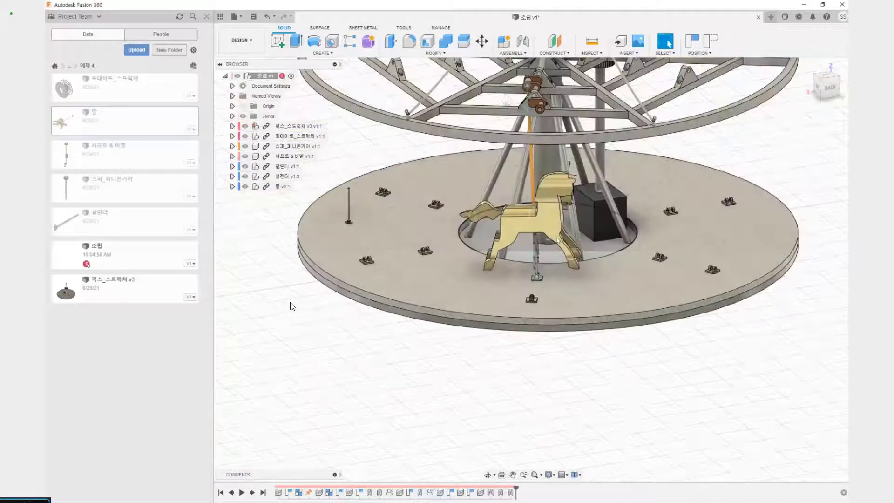
{"action": "middle_click_drag", "start_coordinate": [557, 240], "coordinate": [557, 311]}
{"action": "key", "text": "ctrl+2"}
{"action": "left_click_drag", "start_coordinate": [537, 264], "coordinate": [511, 135]}
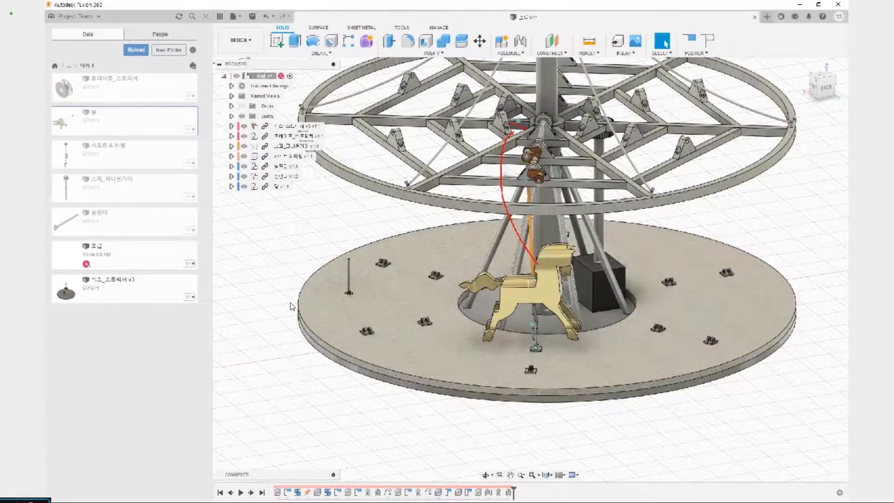
{"action": "key", "text": "Escape"}
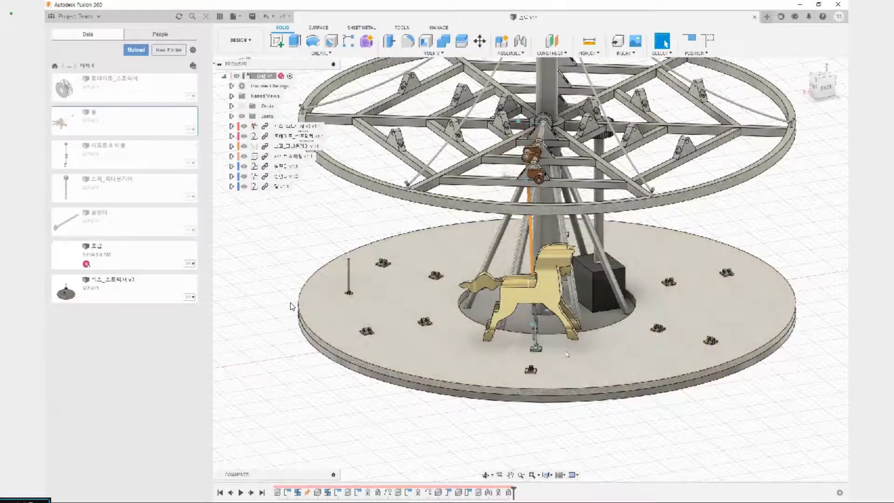
Examine how the orange rod enters the horse's back and connects to the crankshaft under the rotating frame
{"action": "left_click_drag", "start_coordinate": [566, 349], "coordinate": [644, 339]}
{"action": "scroll", "coordinate": [625, 283], "scroll_direction": "up", "scroll_amount": 5}
{"action": "scroll", "coordinate": [625, 282], "scroll_direction": "up", "scroll_amount": 6}
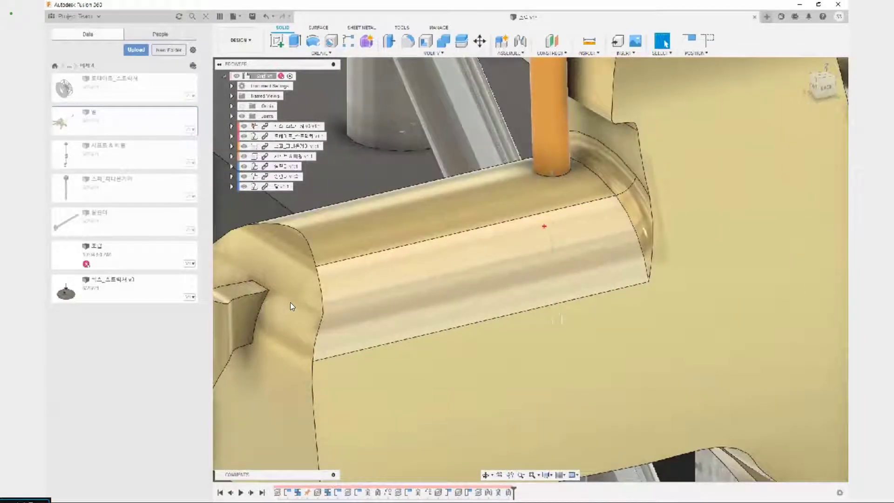
{"action": "left_click_drag", "start_coordinate": [543, 226], "coordinate": [571, 269]}
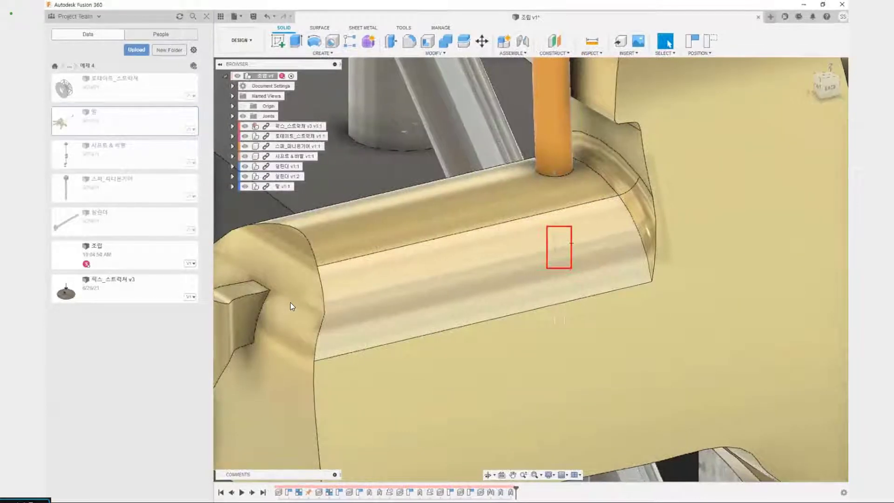
{"action": "mouse_move", "coordinate": [580, 226]}
{"action": "left_mouse_down"}
{"action": "mouse_move", "coordinate": [589, 254]}
{"action": "mouse_move", "coordinate": [641, 242]}
{"action": "left_mouse_up"}
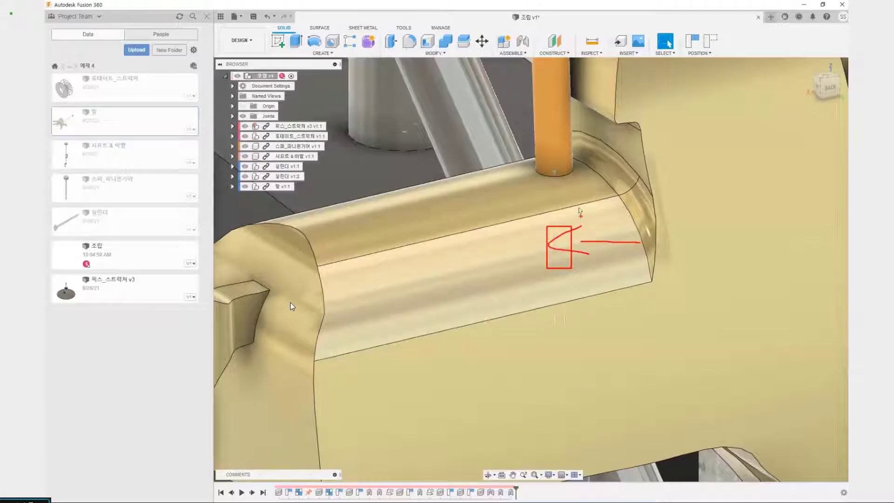
{"action": "key", "text": "Escape"}
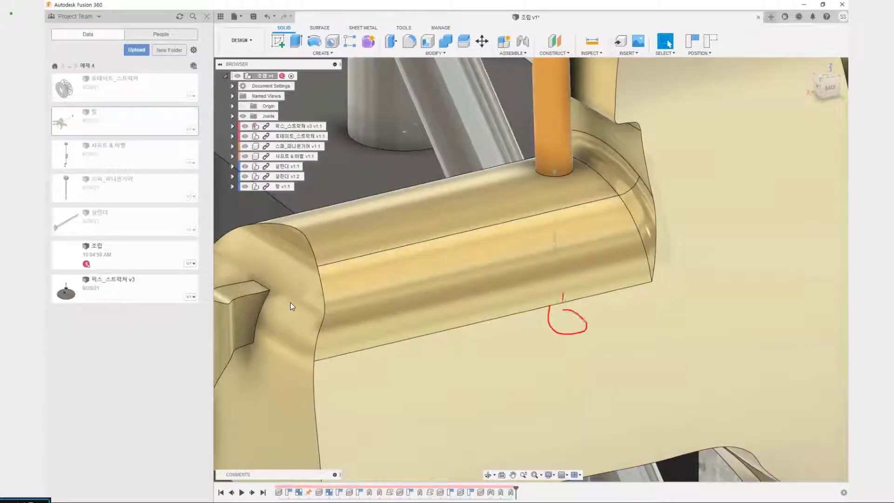
{"action": "left_click_drag", "start_coordinate": [562, 294], "coordinate": [561, 183]}
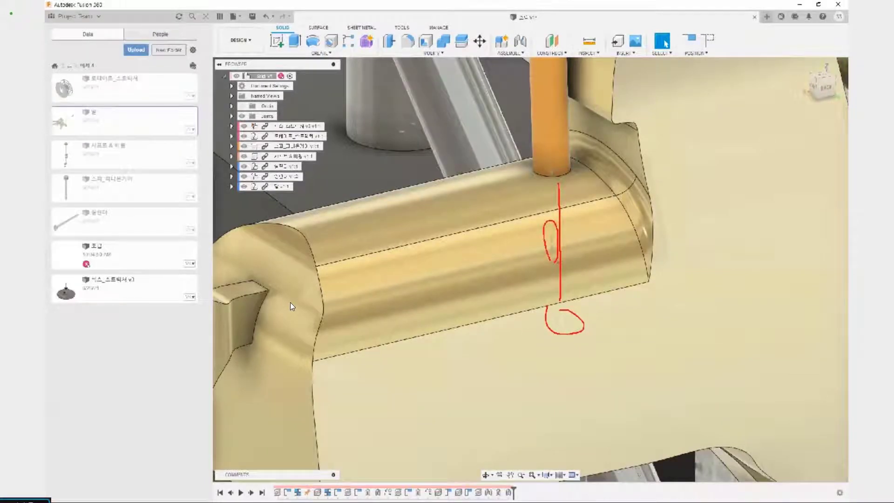
{"action": "left_click_drag", "start_coordinate": [574, 216], "coordinate": [581, 233]}
{"action": "key", "text": "Escape"}
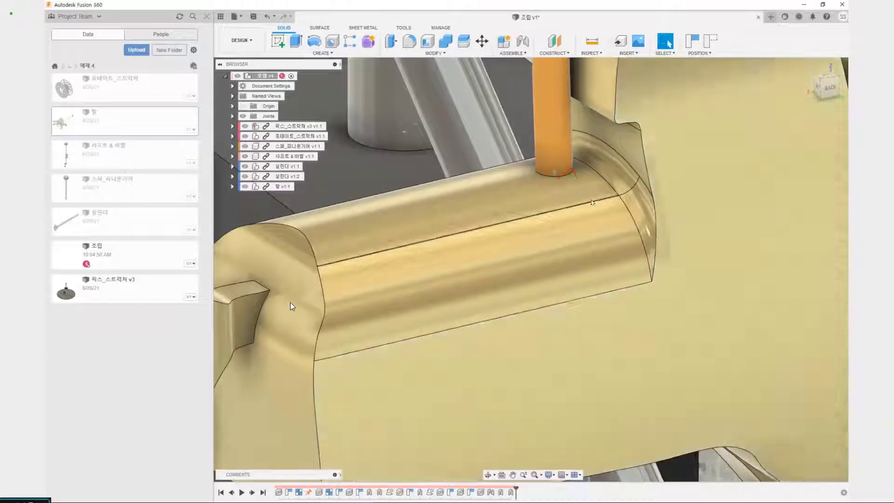
{"action": "scroll", "coordinate": [291, 306], "scroll_direction": "down", "scroll_amount": 10}
{"action": "scroll", "coordinate": [292, 306], "scroll_direction": "up", "scroll_amount": 5}
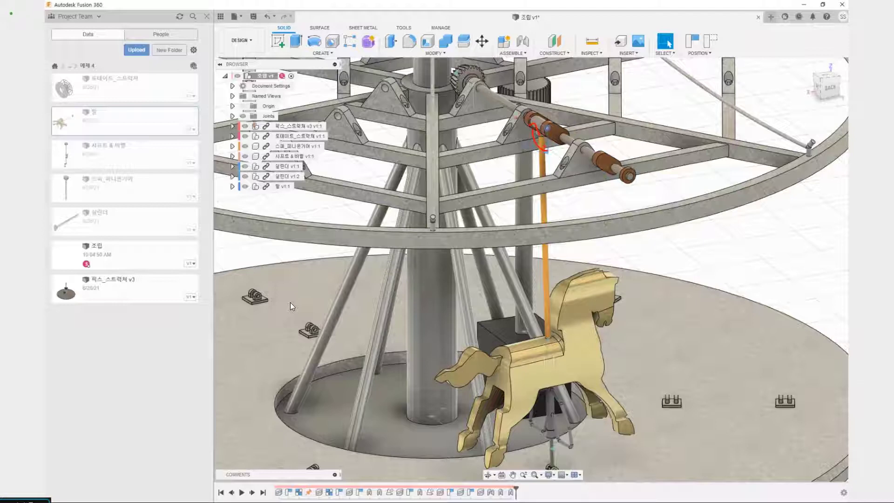
{"action": "scroll", "coordinate": [292, 306], "scroll_direction": "down", "scroll_amount": 5}
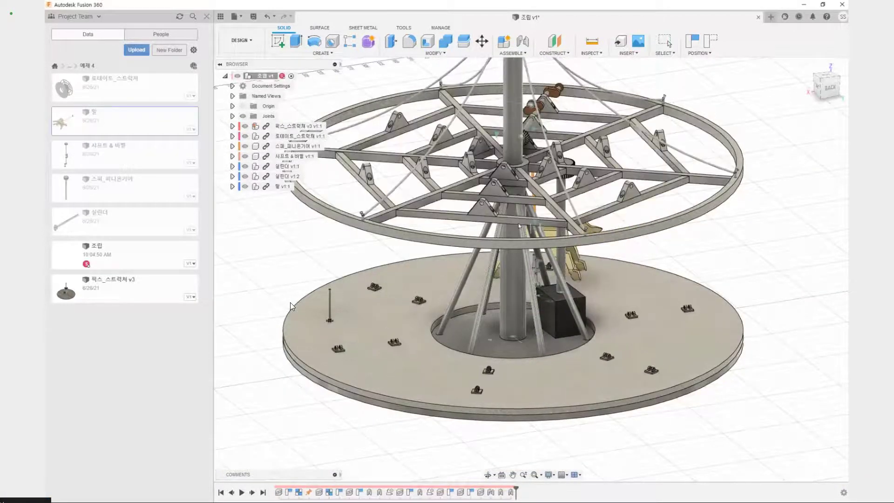
Expand the assembly's Joints folder and run Animate Model from the Rev5 joint at the base of the central column
{"action": "left_click", "coordinate": [232, 116]}
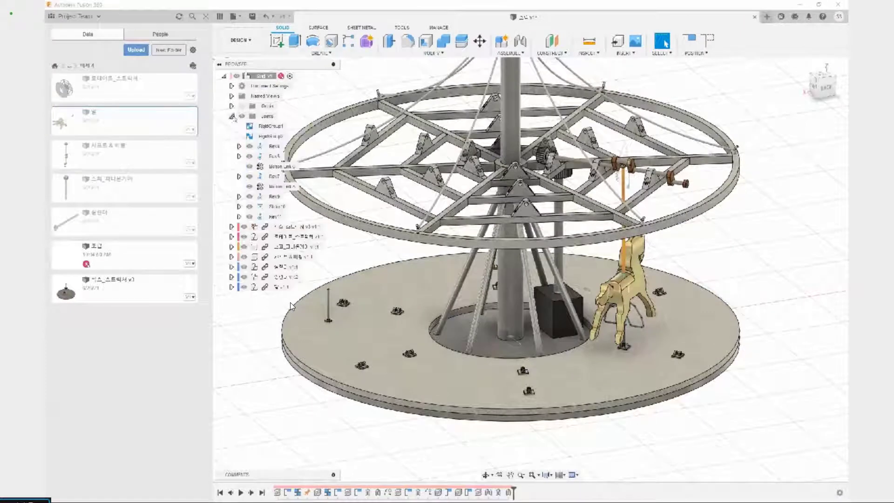
{"action": "scroll", "coordinate": [292, 306], "scroll_direction": "down", "scroll_amount": 4}
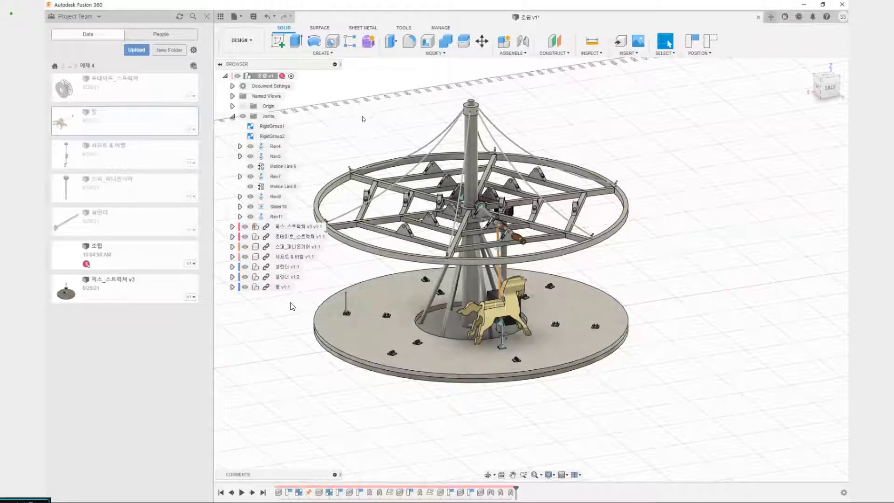
{"action": "left_click", "coordinate": [275, 148]}
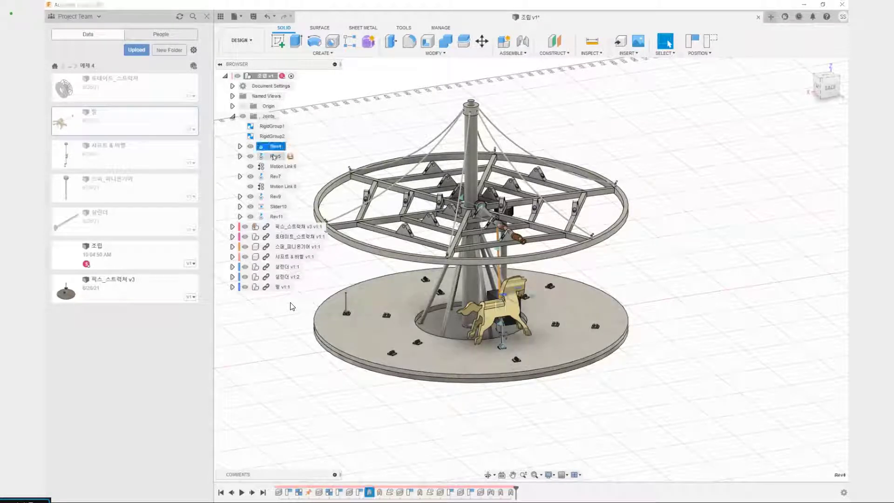
{"action": "left_click", "coordinate": [275, 157]}
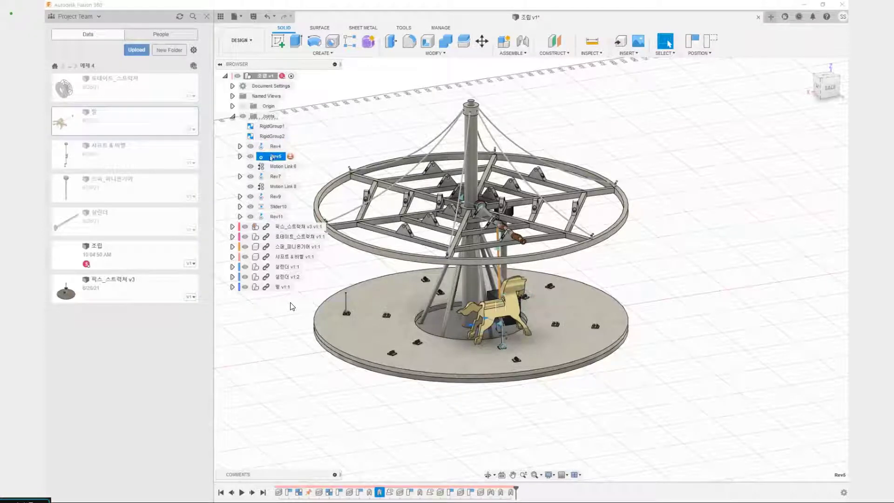
{"action": "right_click", "coordinate": [271, 158]}
{"action": "left_click", "coordinate": [290, 304]}
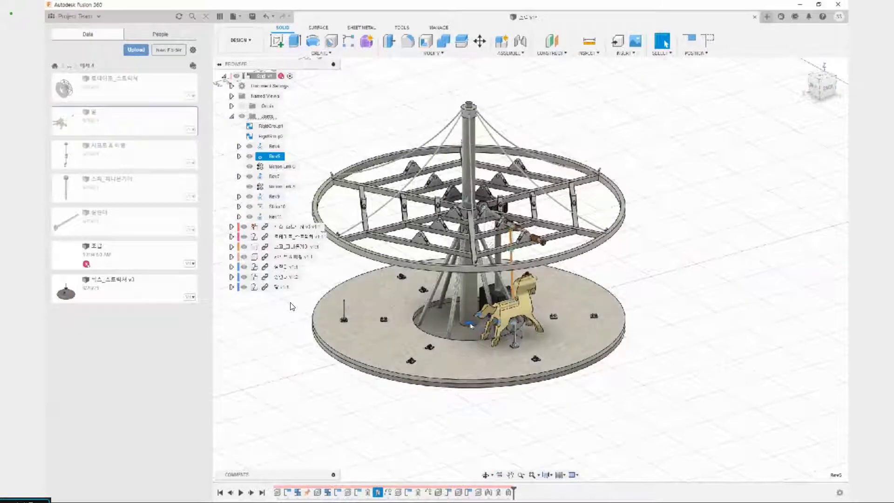
{"action": "scroll", "coordinate": [468, 327], "scroll_direction": "up", "scroll_amount": 6}
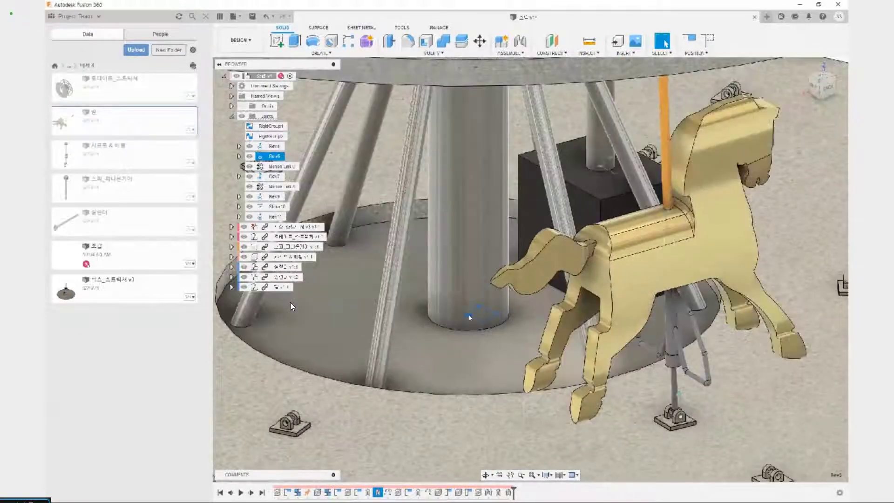
{"action": "right_click", "coordinate": [469, 317]}
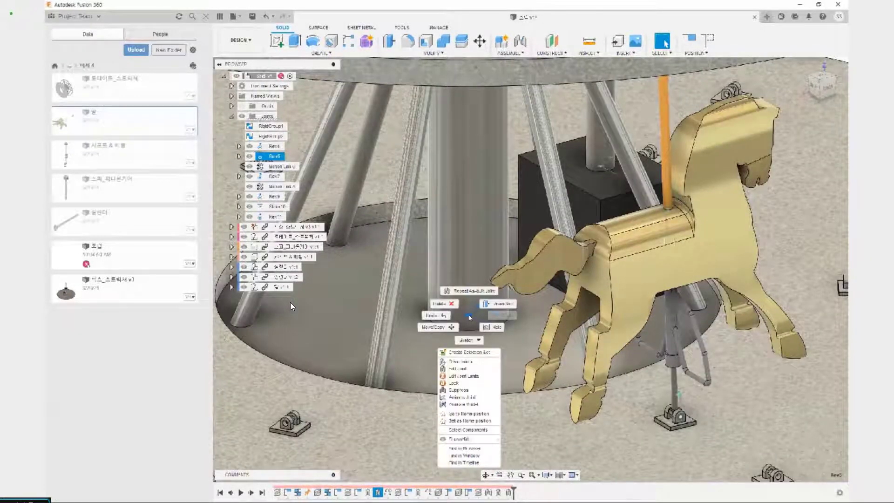
{"action": "left_click", "coordinate": [468, 404]}
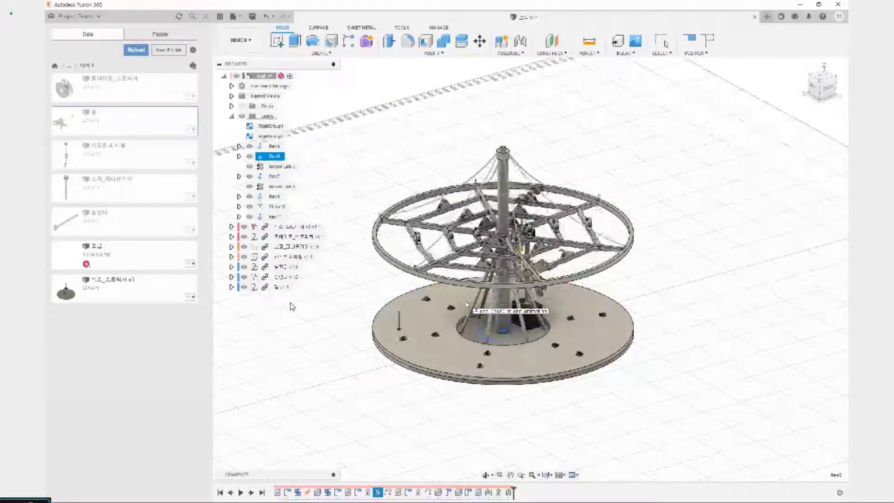
Stop the joint animation and highlight the Rev5 joint at the base of the central column
{"action": "key", "text": "Escape"}
{"action": "left_click", "coordinate": [399, 317]}
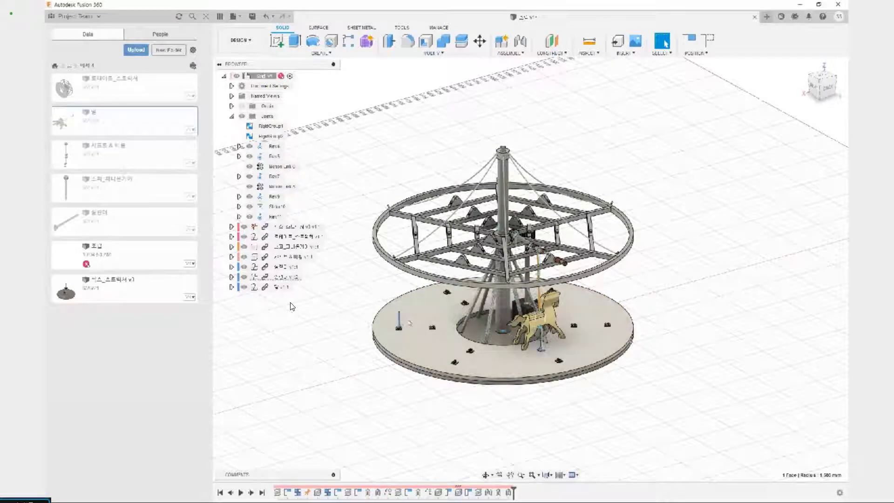
{"action": "left_click", "coordinate": [359, 403]}
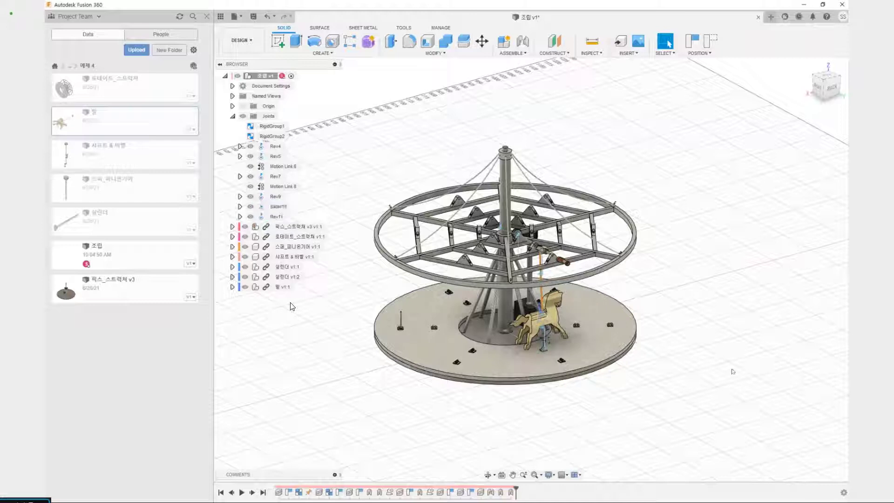
{"action": "left_click", "coordinate": [279, 157]}
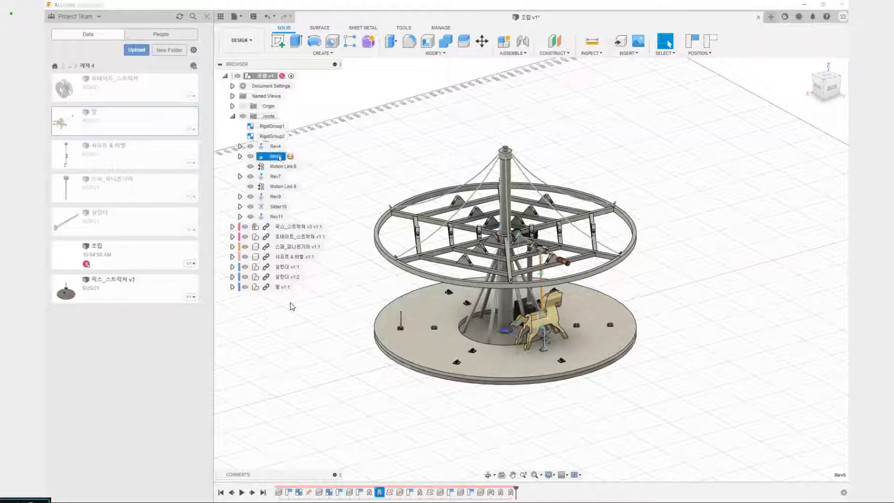
{"action": "left_click", "coordinate": [375, 425]}
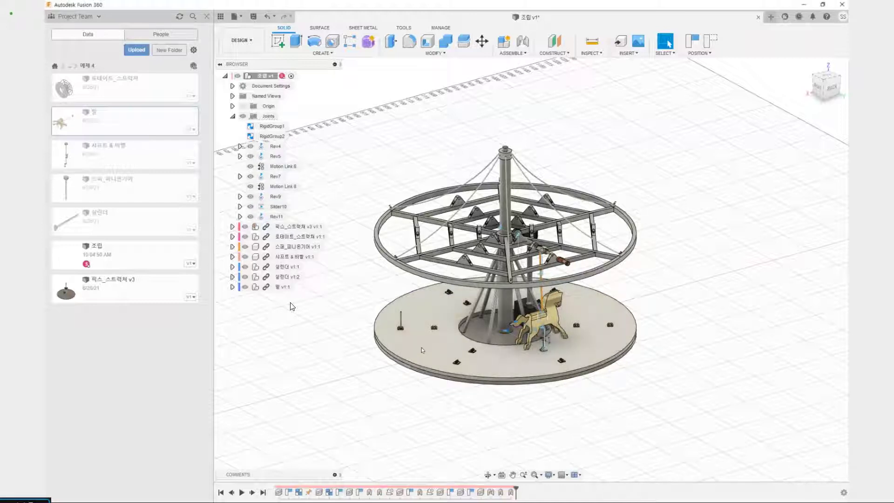
Turn the carousel around its central column by hand, and revert the components to their previous position
{"action": "left_click_drag", "start_coordinate": [421, 349], "coordinate": [478, 248]}
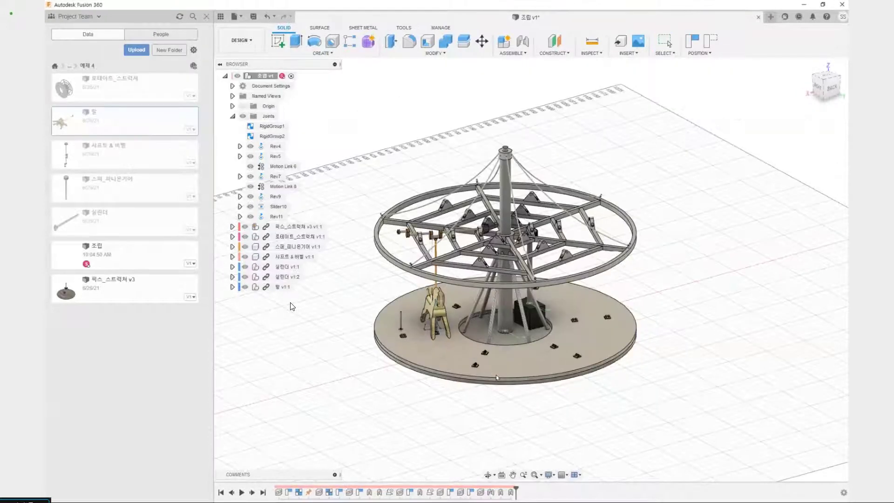
{"action": "left_click_drag", "start_coordinate": [496, 377], "coordinate": [552, 379]}
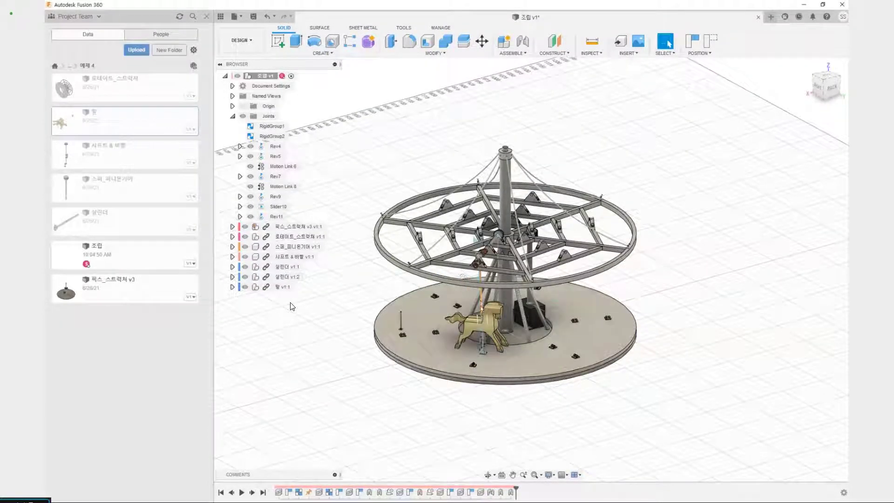
{"action": "left_click", "coordinate": [707, 39]}
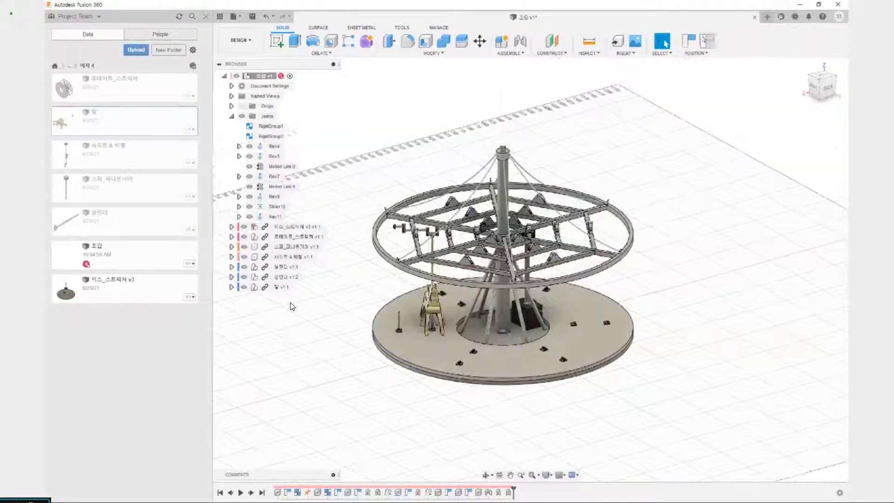
Examine the free outer crank pin of the crankshaft and the unoccupied cylinder standing below it on the platform
{"action": "middle_click_drag", "start_coordinate": [398, 374], "coordinate": [557, 393], "text": "shift"}
{"action": "middle_click_drag", "start_coordinate": [556, 393], "coordinate": [496, 395]}
{"action": "scroll", "coordinate": [531, 309], "scroll_direction": "up", "scroll_amount": 4}
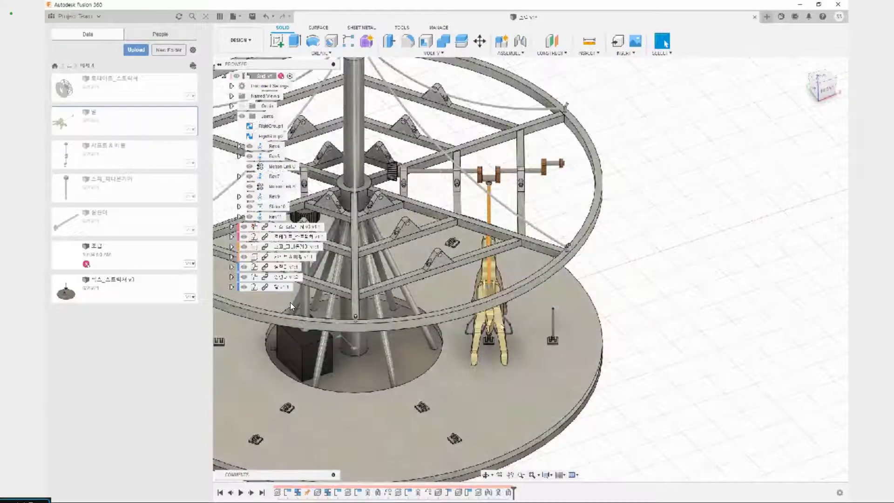
{"action": "mouse_move", "coordinate": [557, 159]}
{"action": "left_mouse_down"}
{"action": "mouse_move", "coordinate": [543, 225]}
{"action": "mouse_move", "coordinate": [567, 295]}
{"action": "mouse_move", "coordinate": [561, 165]}
{"action": "left_mouse_up"}
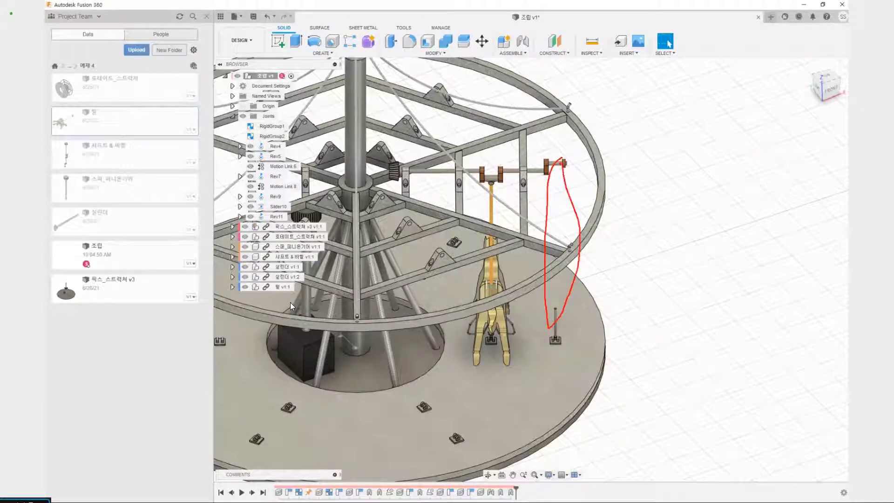
{"action": "key", "text": "Escape"}
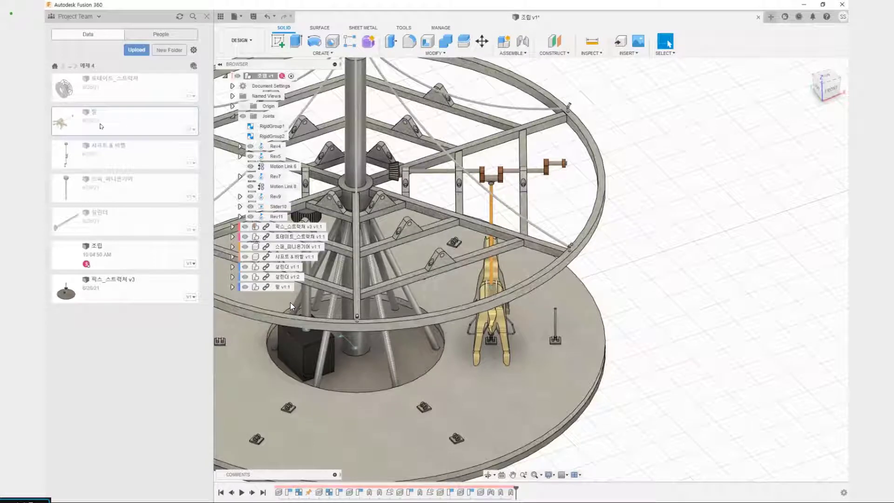
{"action": "scroll", "coordinate": [372, 254], "scroll_direction": "down", "scroll_amount": 4}
{"action": "middle_click_drag", "start_coordinate": [371, 255], "coordinate": [361, 288]}
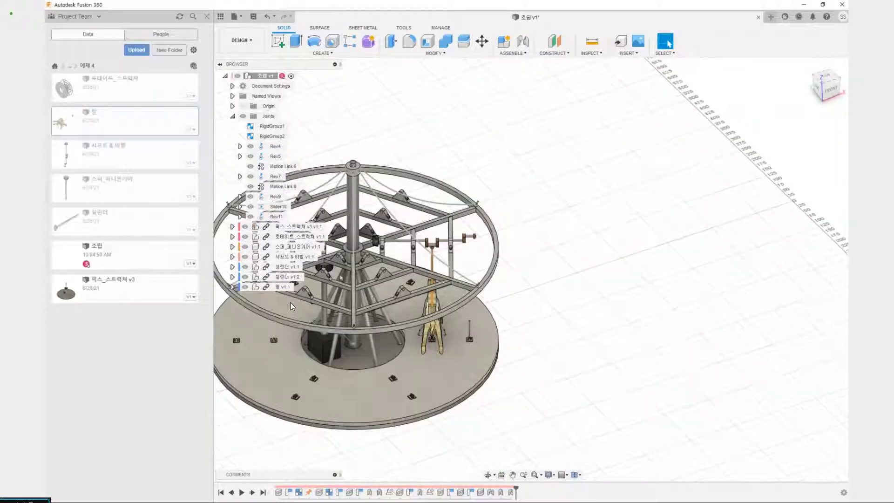
Paste a second copy of the horse component 말 and place it beside the platform
{"action": "left_click", "coordinate": [432, 307]}
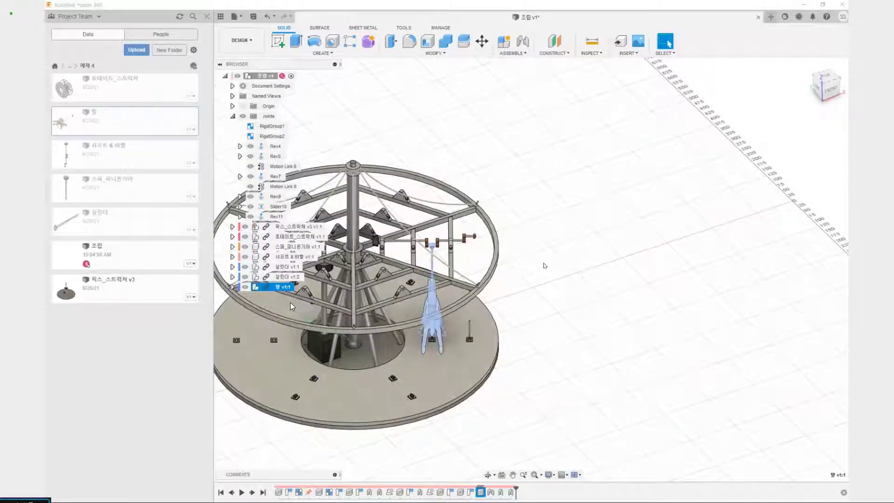
{"action": "key", "text": "ctrl+v"}
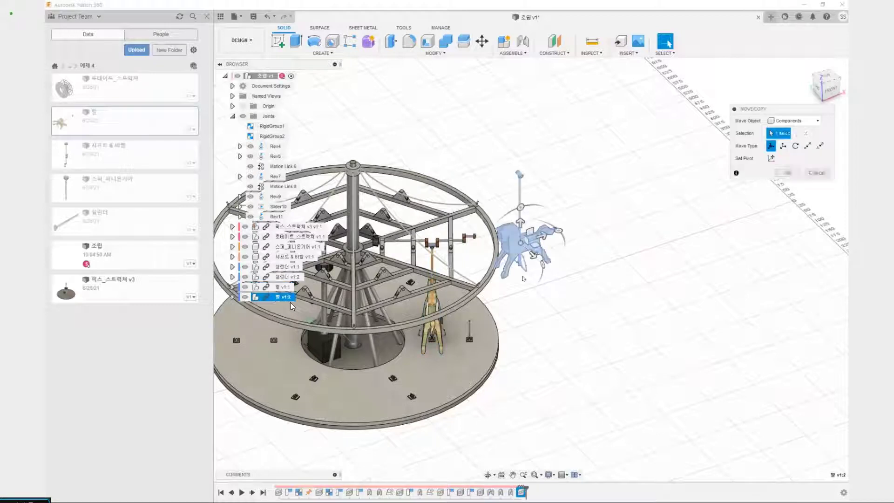
{"action": "middle_click_drag", "start_coordinate": [539, 314], "coordinate": [452, 343], "text": "shift"}
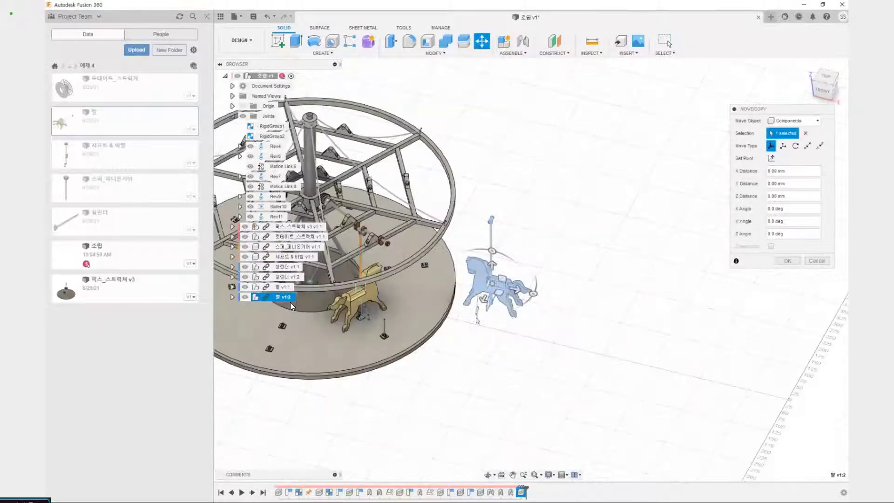
{"action": "scroll", "coordinate": [449, 330], "scroll_direction": "up", "scroll_amount": 3}
{"action": "middle_click_drag", "start_coordinate": [500, 308], "coordinate": [607, 308]}
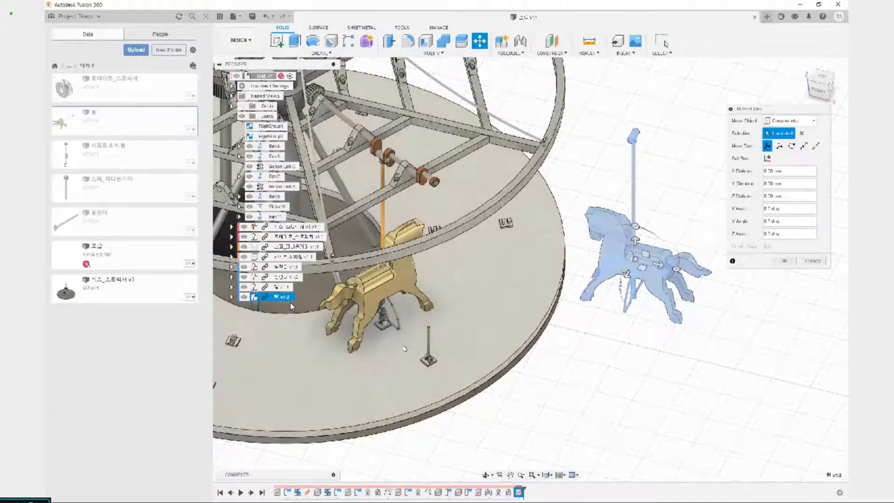
{"action": "left_click", "coordinate": [789, 262]}
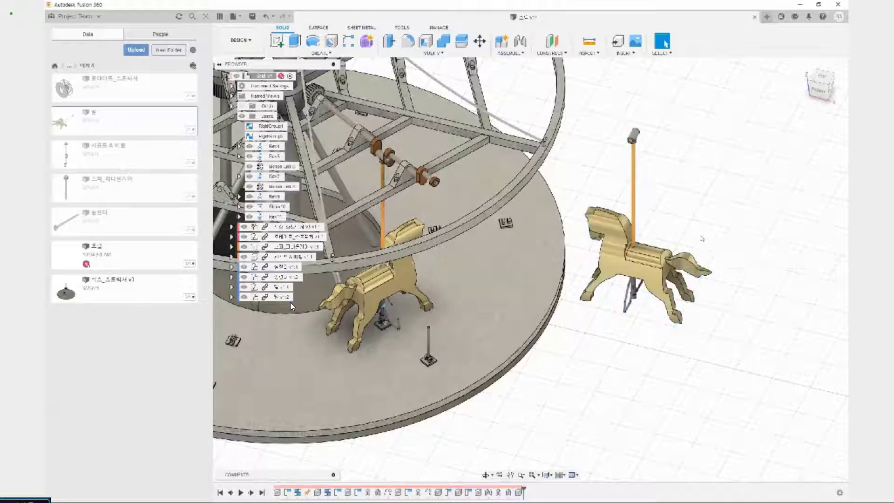
Start a Joint with its first snap at the bore centre of the sleeve on top of the copied horse's rod
{"action": "middle_click_drag", "start_coordinate": [662, 234], "coordinate": [654, 306]}
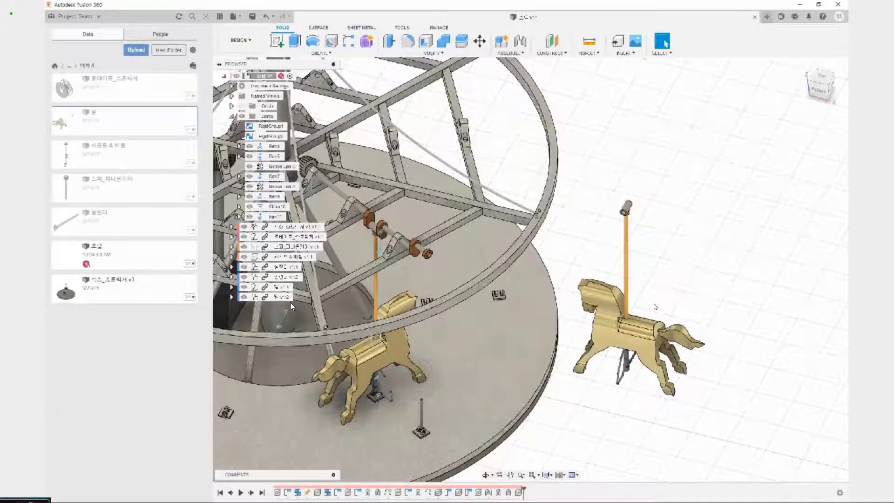
{"action": "key", "text": "j"}
{"action": "scroll", "coordinate": [622, 212], "scroll_direction": "up", "scroll_amount": 8}
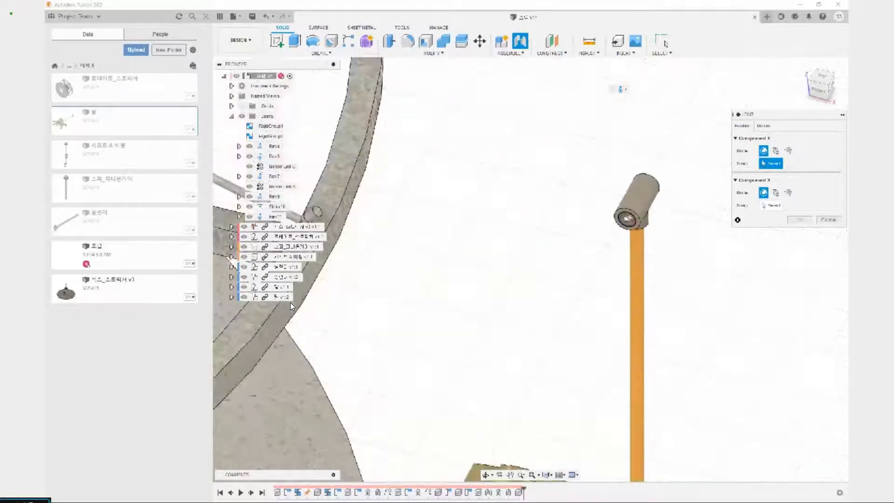
{"action": "scroll", "coordinate": [629, 221], "scroll_direction": "up", "scroll_amount": 4}
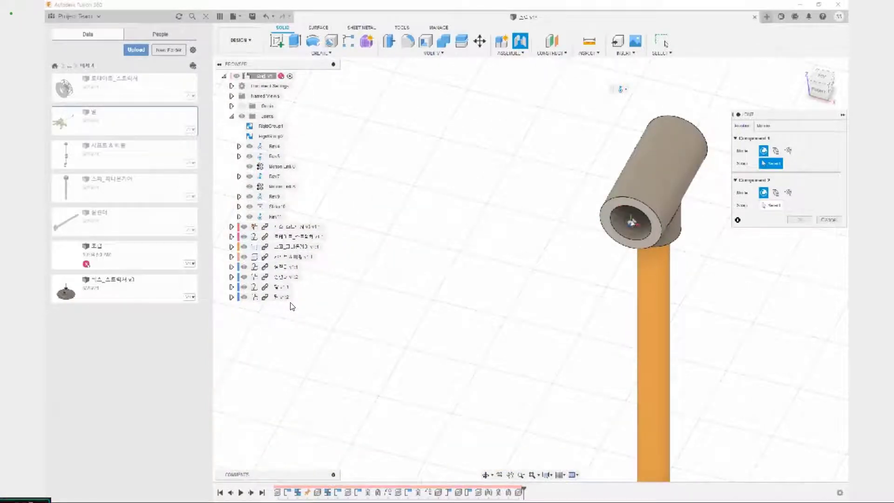
{"action": "left_click", "coordinate": [631, 222]}
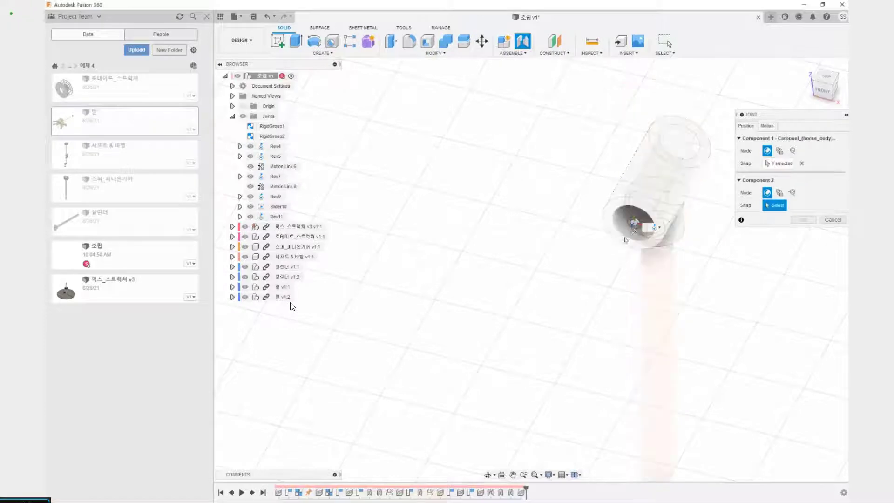
Snap the joint's second component to the centre of the outer crank pin of 샤프트 & 베벨, and accept it as a revolute joint
{"action": "scroll", "coordinate": [470, 390], "scroll_direction": "down", "scroll_amount": 5}
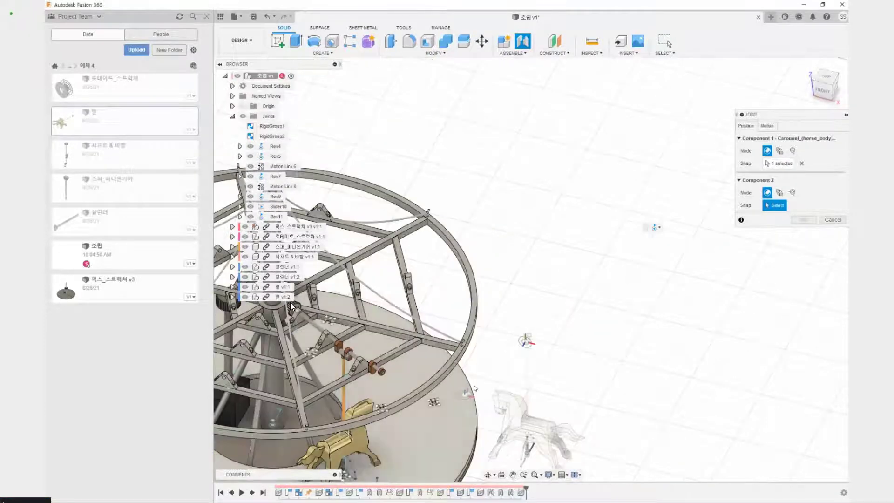
{"action": "middle_click_drag", "start_coordinate": [474, 388], "coordinate": [524, 346]}
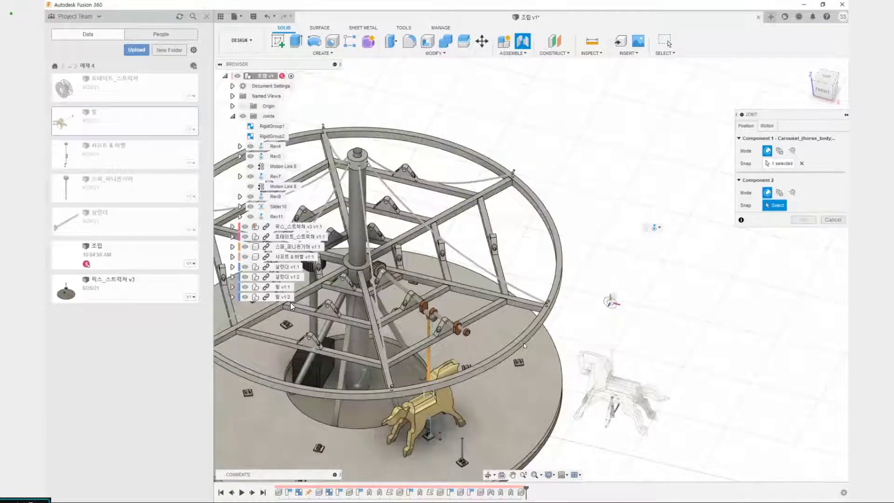
{"action": "scroll", "coordinate": [523, 342], "scroll_direction": "up", "scroll_amount": 10}
{"action": "scroll", "coordinate": [450, 292], "scroll_direction": "up", "scroll_amount": 4}
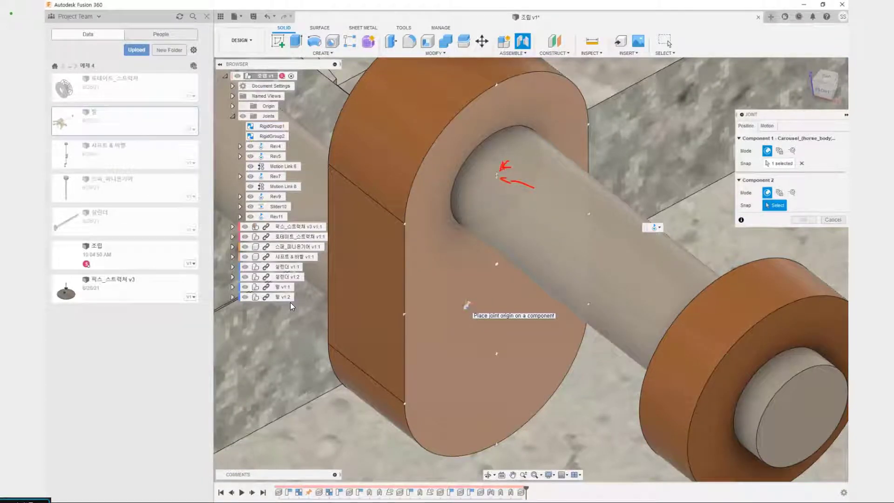
{"action": "mouse_move", "coordinate": [531, 138]}
{"action": "left_mouse_down"}
{"action": "mouse_move", "coordinate": [521, 128]}
{"action": "mouse_move", "coordinate": [454, 189]}
{"action": "mouse_move", "coordinate": [540, 149]}
{"action": "left_mouse_up"}
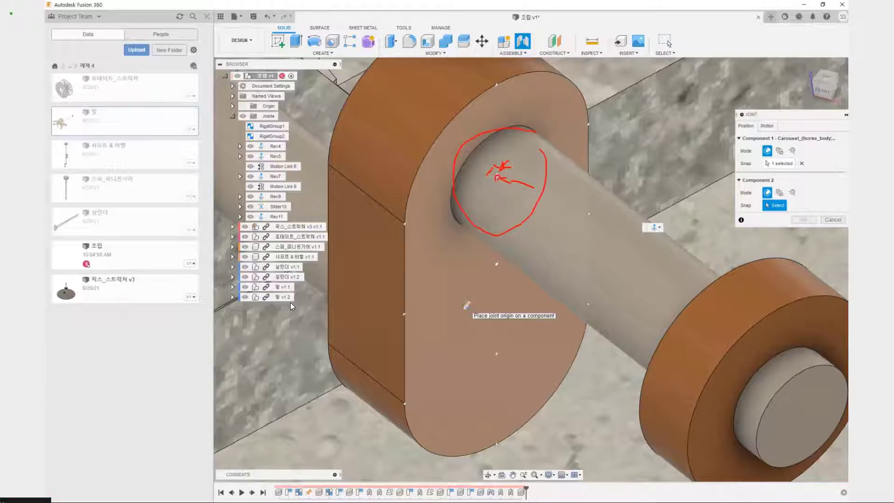
{"action": "mouse_move", "coordinate": [567, 86]}
{"action": "left_mouse_down"}
{"action": "mouse_move", "coordinate": [554, 86]}
{"action": "mouse_move", "coordinate": [417, 201]}
{"action": "mouse_move", "coordinate": [476, 425]}
{"action": "mouse_move", "coordinate": [570, 198]}
{"action": "left_mouse_up"}
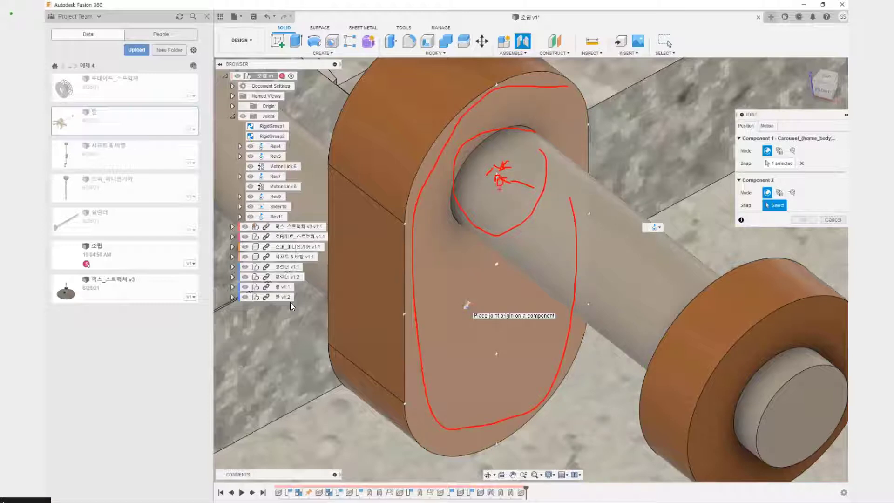
{"action": "key", "text": "Escape"}
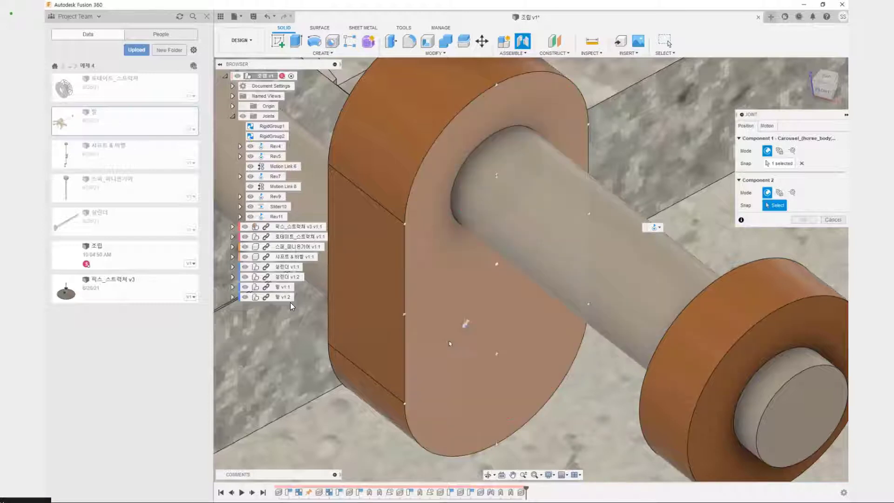
{"action": "left_click", "coordinate": [497, 182]}
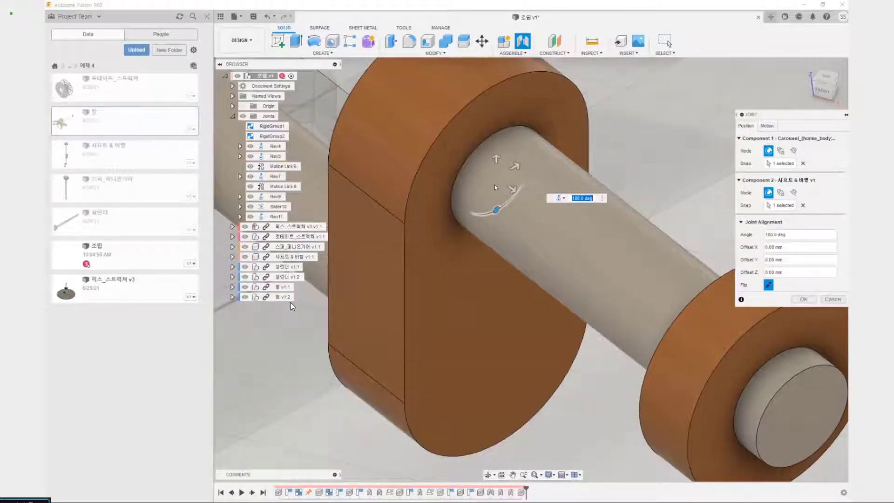
{"action": "scroll", "coordinate": [498, 195], "scroll_direction": "down", "scroll_amount": 10}
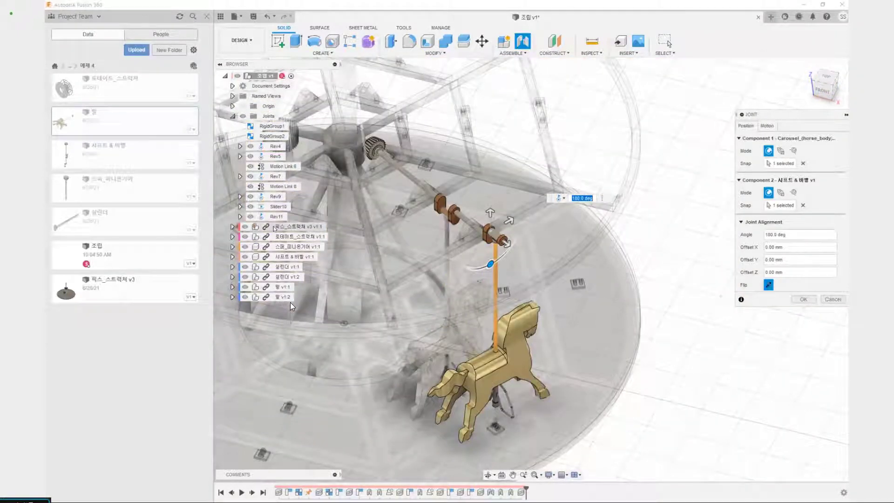
{"action": "scroll", "coordinate": [517, 256], "scroll_direction": "up", "scroll_amount": 5}
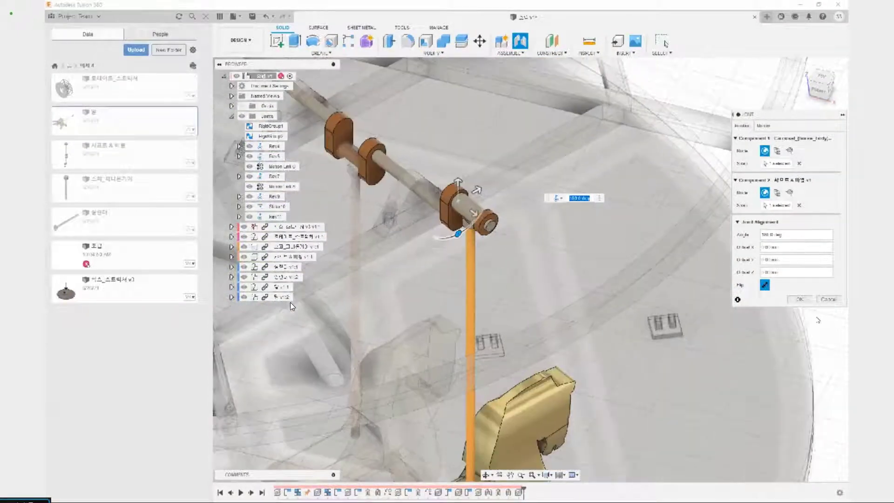
{"action": "left_click", "coordinate": [796, 300]}
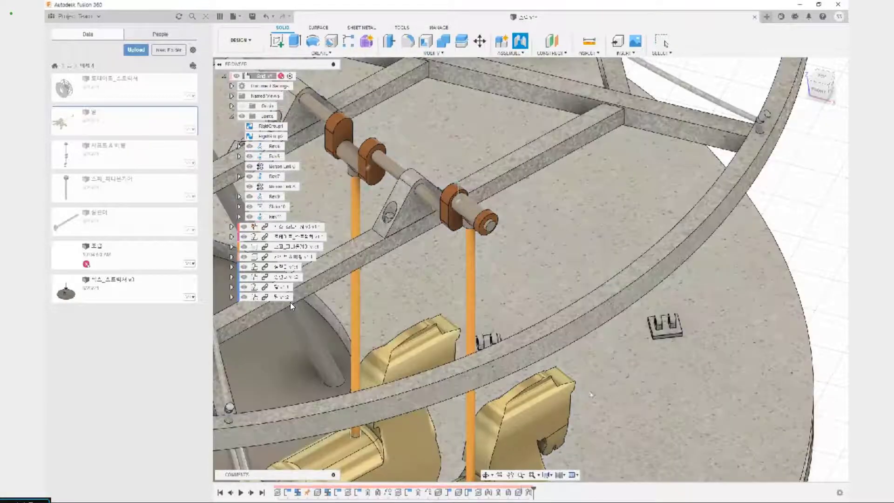
Examine the cylinder under the second horse and trace how the crankshaft links both horses to the platform and column
{"action": "scroll", "coordinate": [626, 236], "scroll_direction": "down", "scroll_amount": 5}
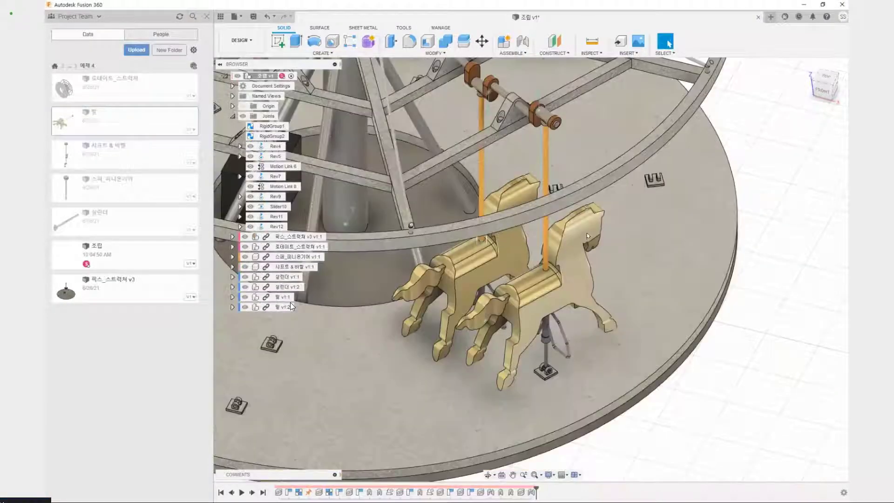
{"action": "scroll", "coordinate": [544, 353], "scroll_direction": "up", "scroll_amount": 5}
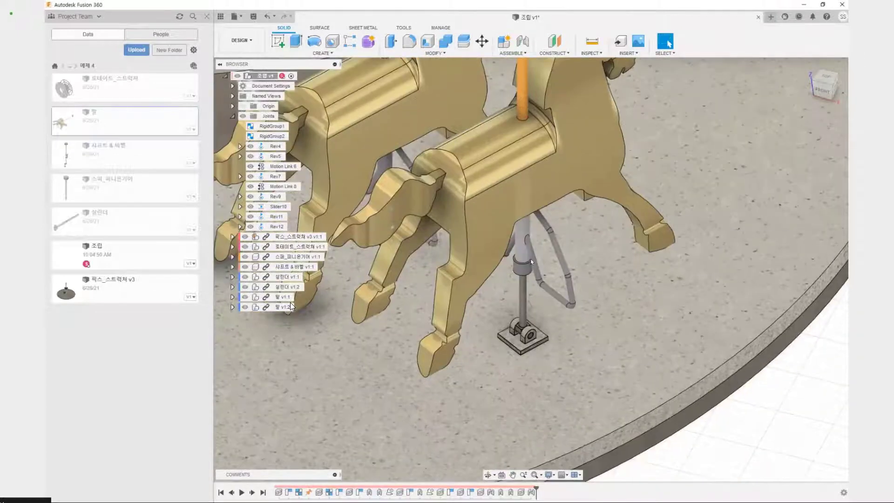
{"action": "scroll", "coordinate": [291, 306], "scroll_direction": "down", "scroll_amount": 5}
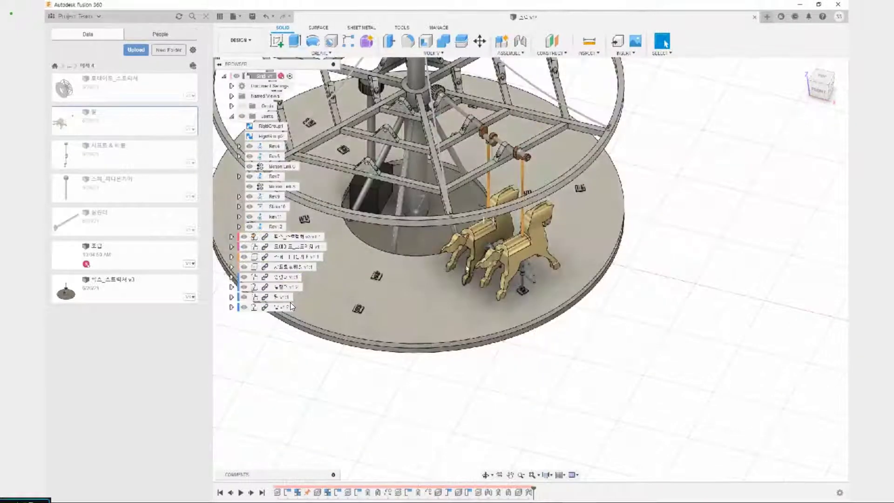
{"action": "mouse_move", "coordinate": [388, 358]}
{"action": "left_mouse_down"}
{"action": "mouse_move", "coordinate": [398, 250]}
{"action": "mouse_move", "coordinate": [429, 128]}
{"action": "mouse_move", "coordinate": [478, 289]}
{"action": "left_mouse_up"}
{"action": "mouse_move", "coordinate": [512, 320]}
{"action": "left_mouse_down"}
{"action": "mouse_move", "coordinate": [529, 195]}
{"action": "mouse_move", "coordinate": [546, 200]}
{"action": "left_mouse_up"}
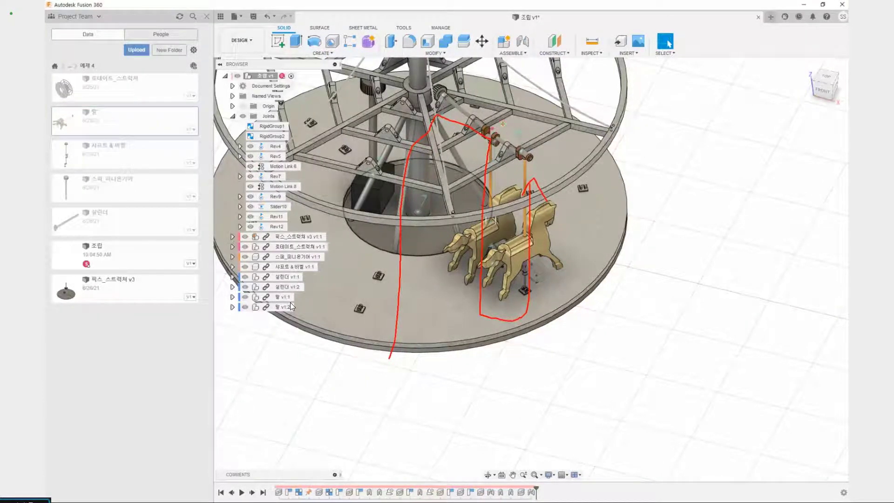
{"action": "left_click_drag", "start_coordinate": [484, 135], "coordinate": [468, 212]}
{"action": "left_click_drag", "start_coordinate": [393, 242], "coordinate": [375, 333]}
{"action": "left_click_drag", "start_coordinate": [487, 146], "coordinate": [502, 136]}
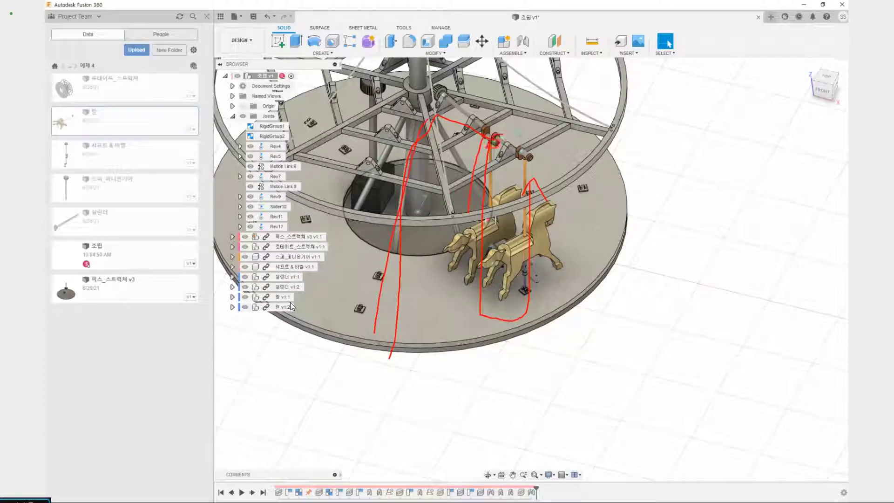
{"action": "left_click_drag", "start_coordinate": [479, 265], "coordinate": [484, 260]}
{"action": "mouse_move", "coordinate": [522, 152]}
{"action": "left_mouse_down"}
{"action": "mouse_move", "coordinate": [536, 160]}
{"action": "mouse_move", "coordinate": [523, 150]}
{"action": "left_mouse_up"}
{"action": "left_click_drag", "start_coordinate": [524, 169], "coordinate": [519, 139]}
{"action": "key", "text": "Escape"}
{"action": "scroll", "coordinate": [518, 191], "scroll_direction": "up", "scroll_amount": 4}
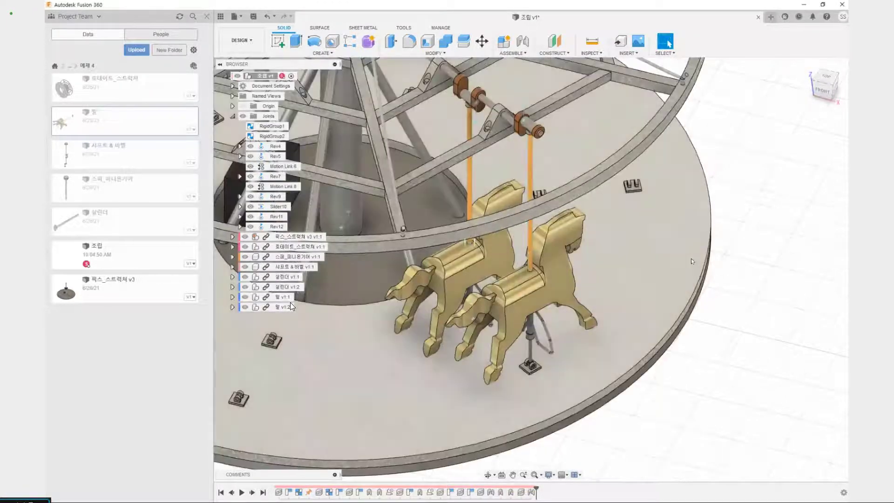
Examine the clearance on both sides of the second horse's rod sleeve where it sits on the outer crank pin
{"action": "scroll", "coordinate": [602, 217], "scroll_direction": "up", "scroll_amount": 4}
{"action": "mouse_move", "coordinate": [603, 216]}
{"action": "middle_mouse_down"}
{"action": "mouse_move", "coordinate": [657, 357]}
{"action": "mouse_move", "coordinate": [744, 307]}
{"action": "mouse_move", "coordinate": [599, 140]}
{"action": "middle_mouse_up"}
{"action": "middle_click_drag", "start_coordinate": [598, 93], "coordinate": [535, 235]}
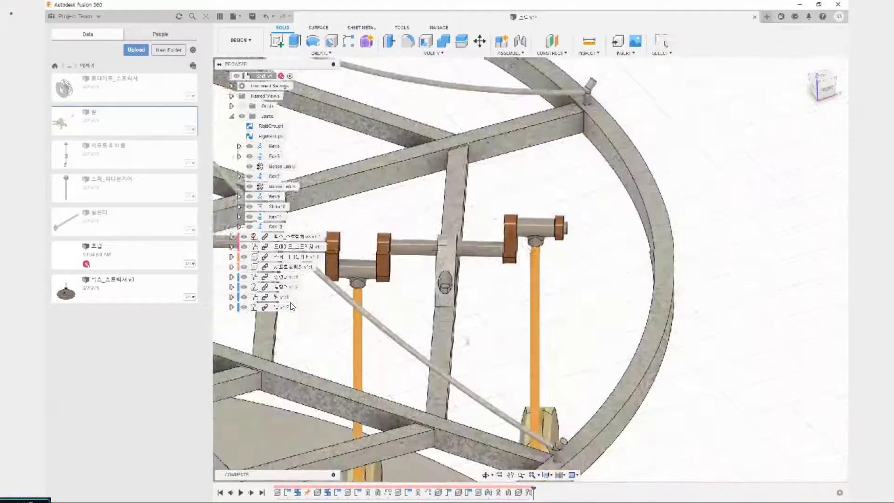
{"action": "scroll", "coordinate": [535, 236], "scroll_direction": "up", "scroll_amount": 3}
{"action": "scroll", "coordinate": [577, 224], "scroll_direction": "up", "scroll_amount": 2}
{"action": "left_click_drag", "start_coordinate": [568, 202], "coordinate": [578, 205]}
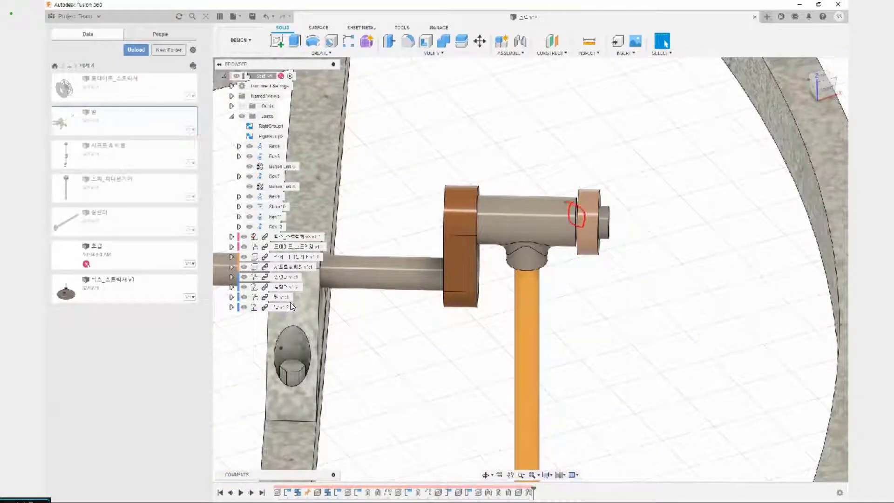
{"action": "left_click_drag", "start_coordinate": [474, 198], "coordinate": [479, 200]}
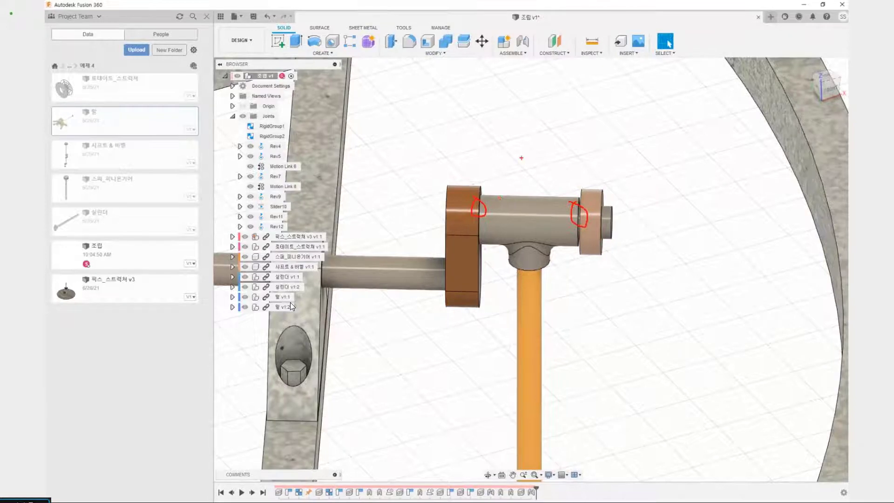
{"action": "mouse_move", "coordinate": [535, 157]}
{"action": "left_mouse_down"}
{"action": "mouse_move", "coordinate": [556, 173]}
{"action": "mouse_move", "coordinate": [640, 178]}
{"action": "left_mouse_up"}
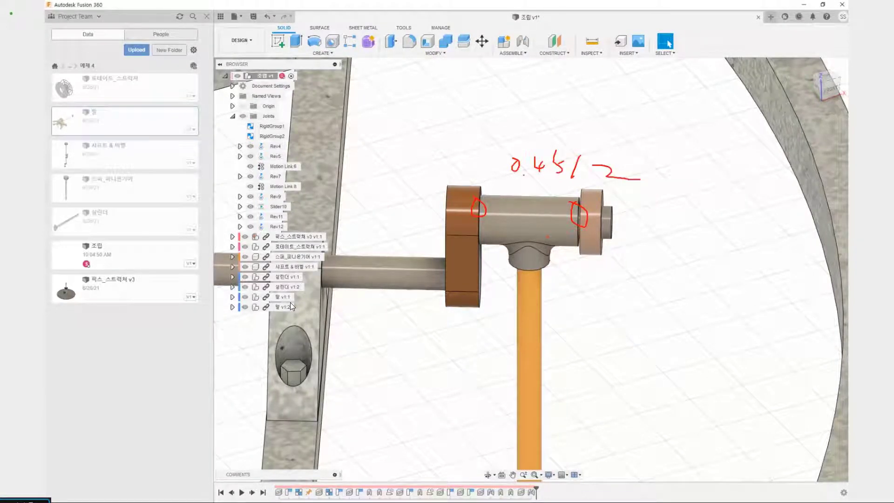
{"action": "key", "text": "Escape"}
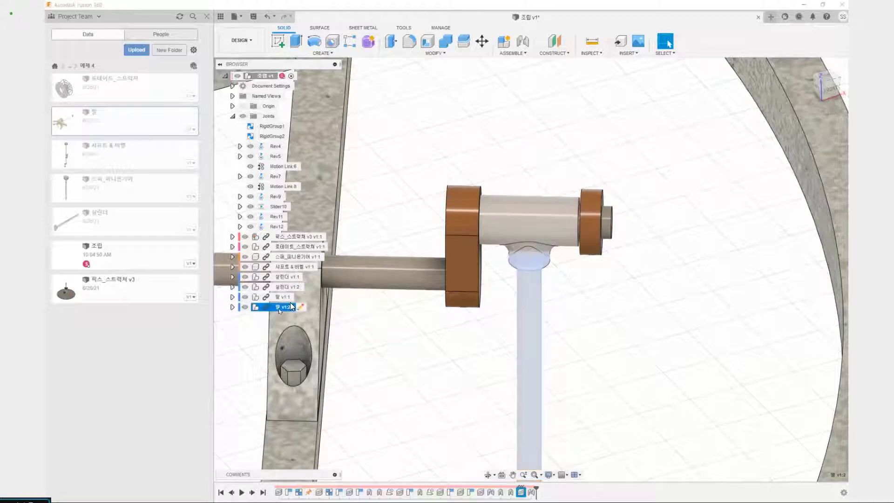
Edit joint Rev12 between the second horse and the crankshaft, setting its Z offset to 0.45/2 mm
{"action": "left_click", "coordinate": [277, 227]}
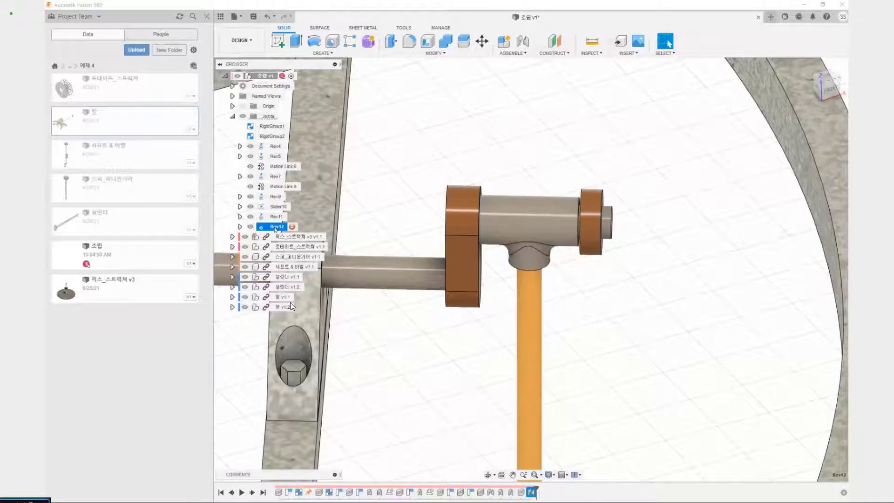
{"action": "right_click", "coordinate": [270, 230]}
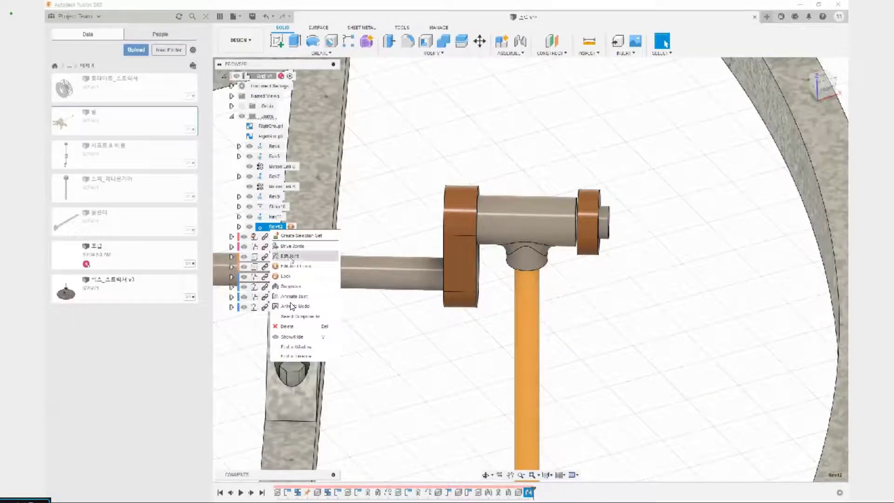
{"action": "left_click", "coordinate": [290, 256]}
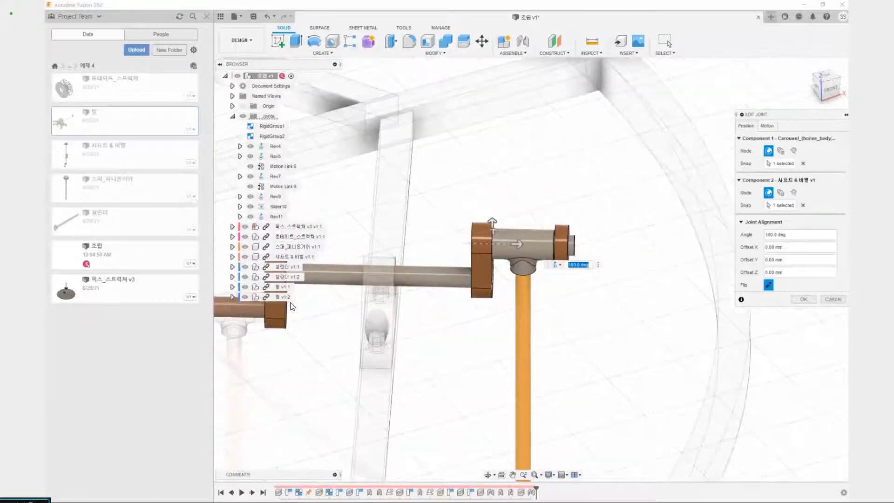
{"action": "left_click", "coordinate": [520, 244]}
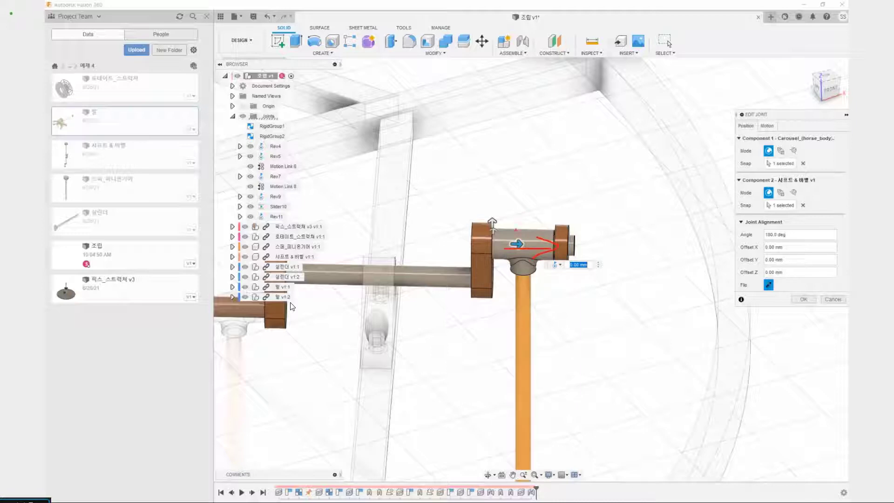
{"action": "key", "text": "Escape"}
{"action": "left_click", "coordinate": [580, 265]}
{"action": "key", "text": "Delete"}
{"action": "key", "text": "Delete"}
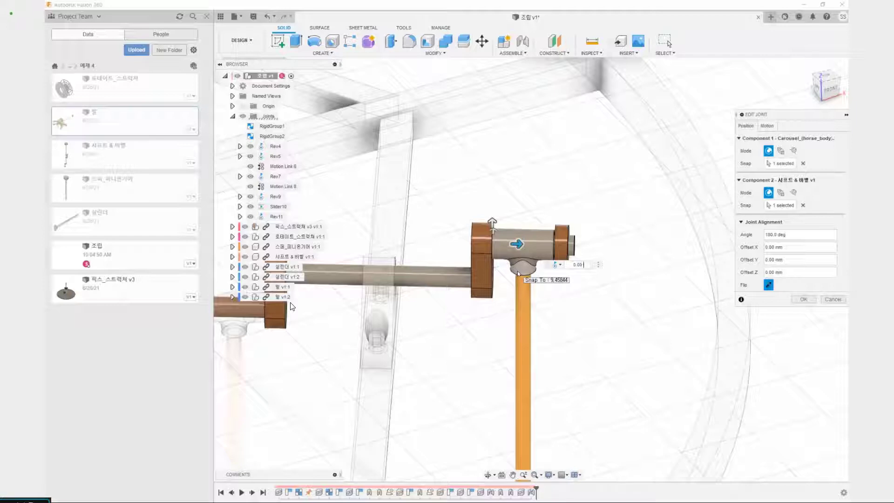
{"action": "type", "text": "0.45/2"}
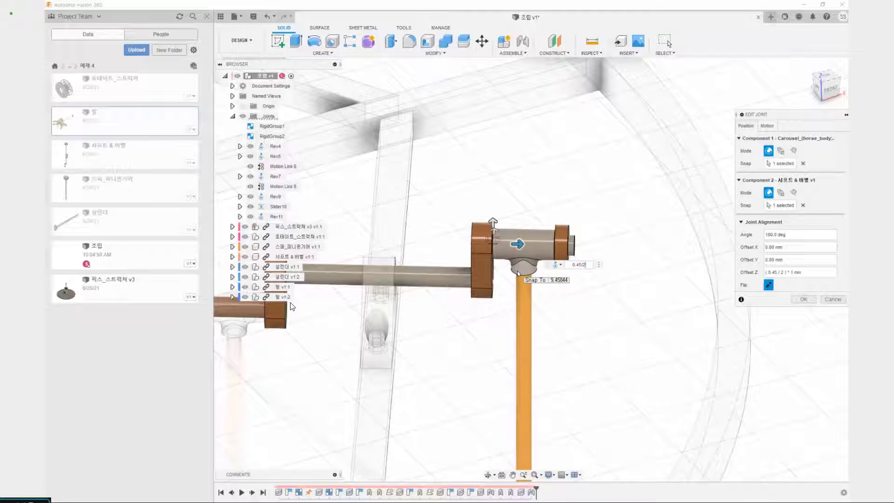
{"action": "left_click", "coordinate": [809, 300]}
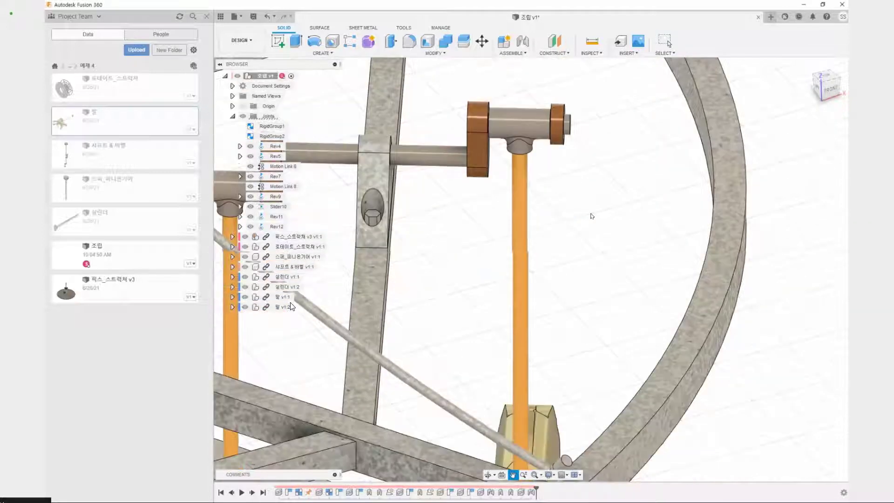
Start an As-built Joint between the second horse and the thin cylinder rod beneath it
{"action": "middle_click_drag", "start_coordinate": [586, 163], "coordinate": [580, 111]}
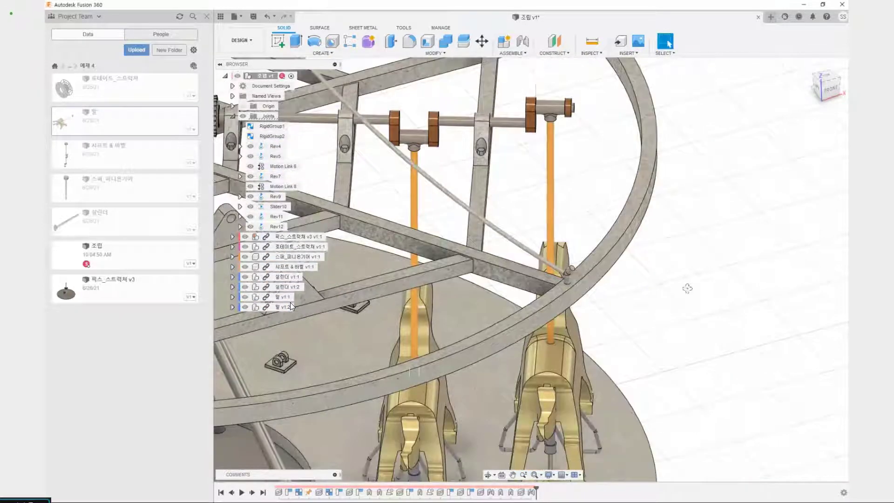
{"action": "middle_click_drag", "start_coordinate": [687, 287], "coordinate": [638, 285], "text": "shift"}
{"action": "scroll", "coordinate": [554, 348], "scroll_direction": "down", "scroll_amount": 5}
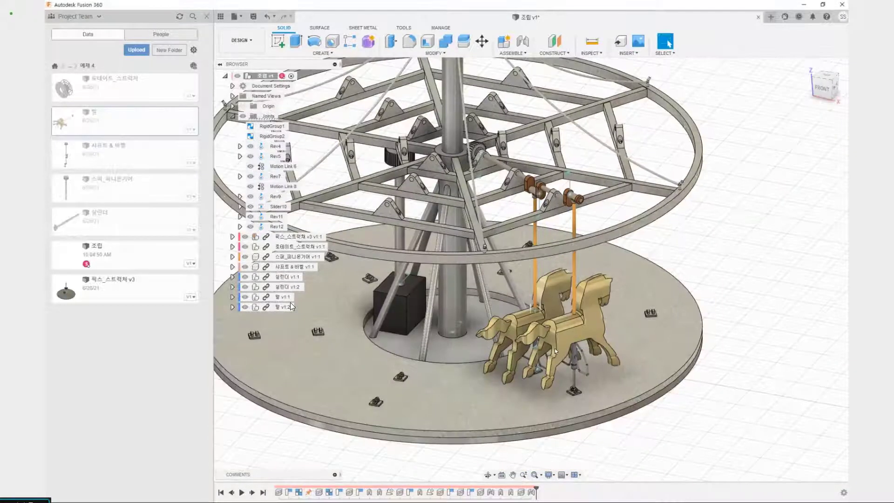
{"action": "scroll", "coordinate": [554, 348], "scroll_direction": "up", "scroll_amount": 4}
{"action": "scroll", "coordinate": [616, 335], "scroll_direction": "up", "scroll_amount": 4}
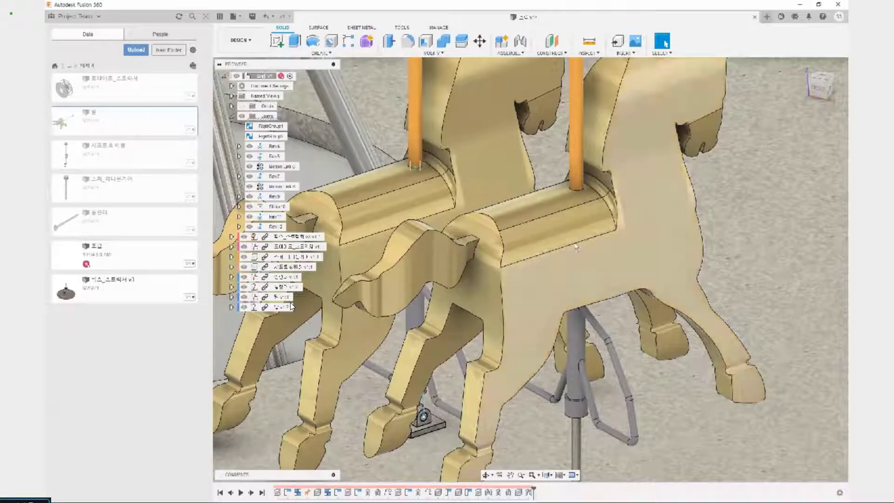
{"action": "scroll", "coordinate": [575, 224], "scroll_direction": "down", "scroll_amount": 5}
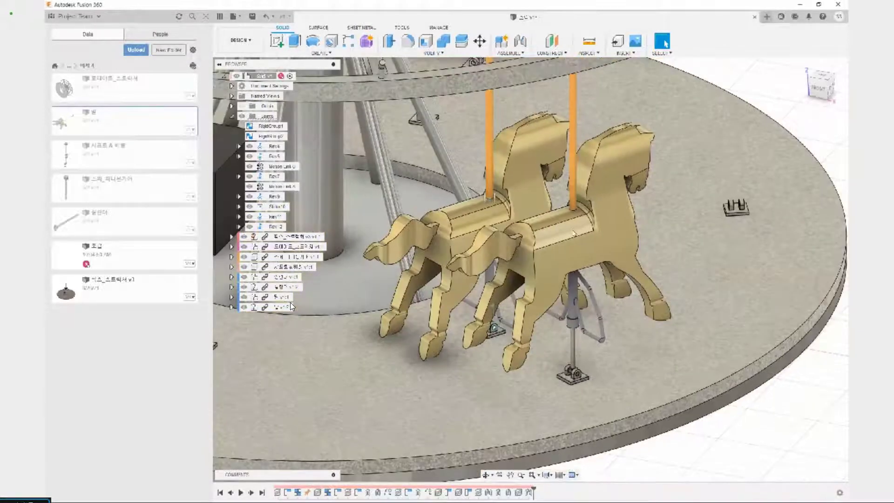
{"action": "key", "text": "shift+j"}
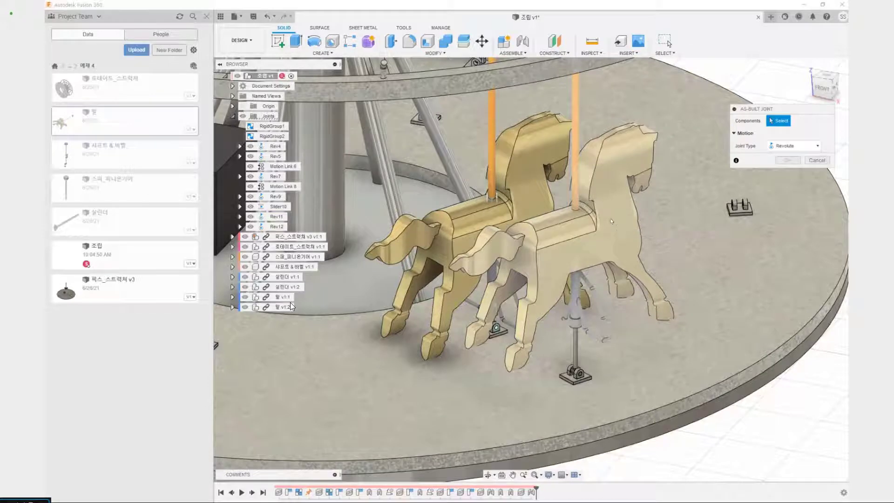
{"action": "left_click", "coordinate": [611, 221]}
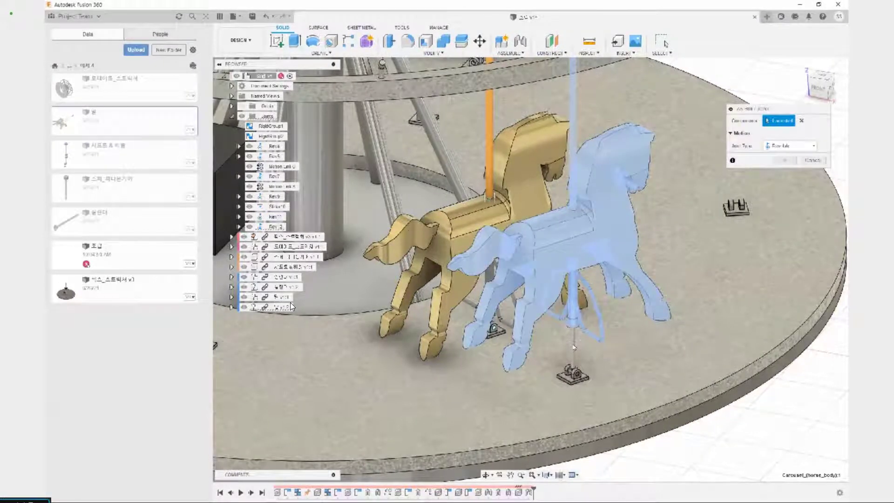
{"action": "scroll", "coordinate": [573, 341], "scroll_direction": "up", "scroll_amount": 4}
{"action": "scroll", "coordinate": [574, 341], "scroll_direction": "up", "scroll_amount": 2}
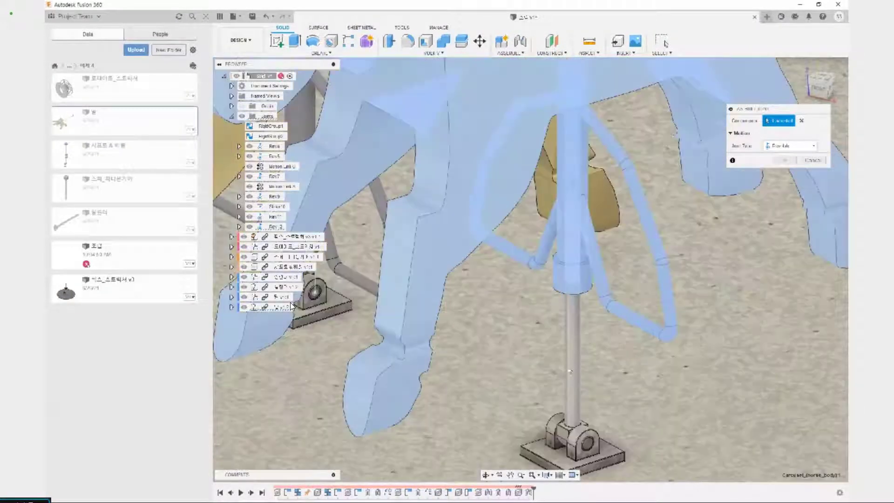
{"action": "left_click", "coordinate": [571, 363]}
{"action": "scroll", "coordinate": [571, 363], "scroll_direction": "down", "scroll_amount": 3}
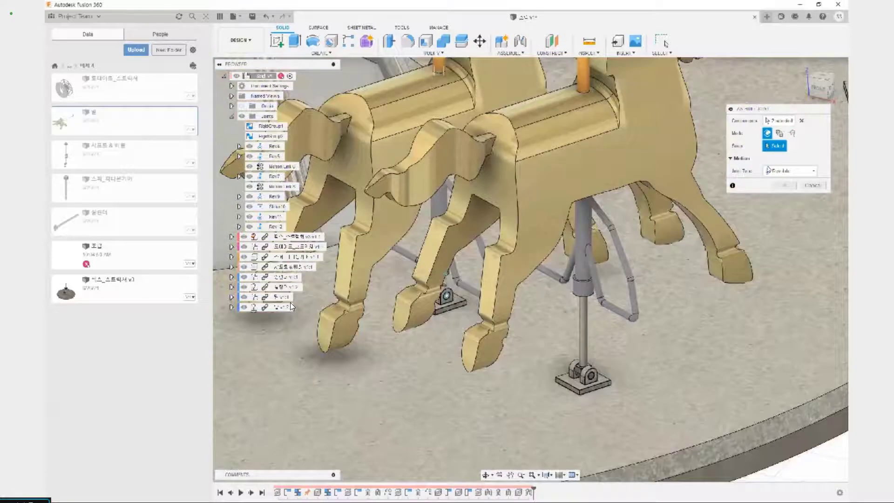
Make the as-built joint a Slider along the Z axis, with its origin where the pole meets the second horse's saddle
{"action": "left_click", "coordinate": [794, 171]}
{"action": "left_click", "coordinate": [779, 204]}
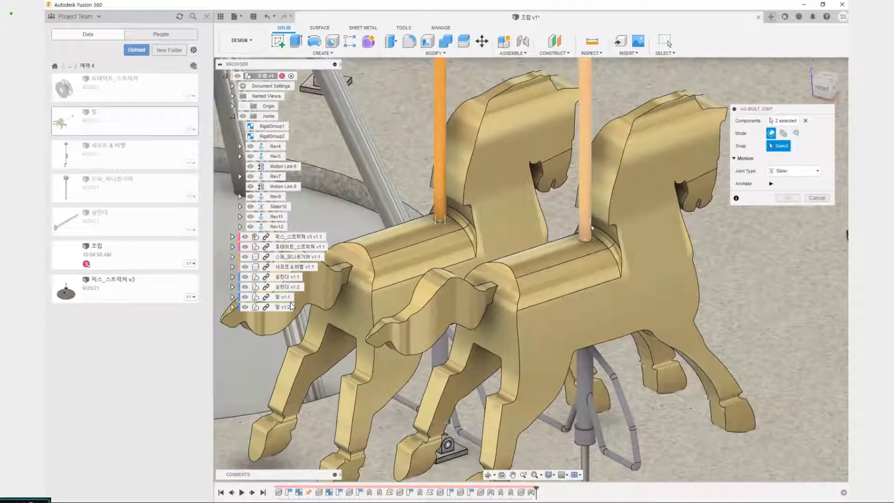
{"action": "left_click", "coordinate": [585, 240]}
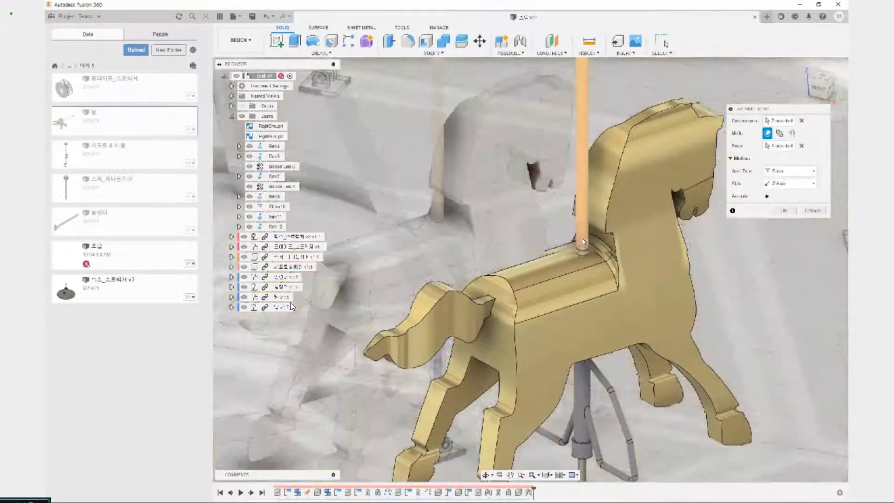
{"action": "scroll", "coordinate": [583, 240], "scroll_direction": "down", "scroll_amount": 5}
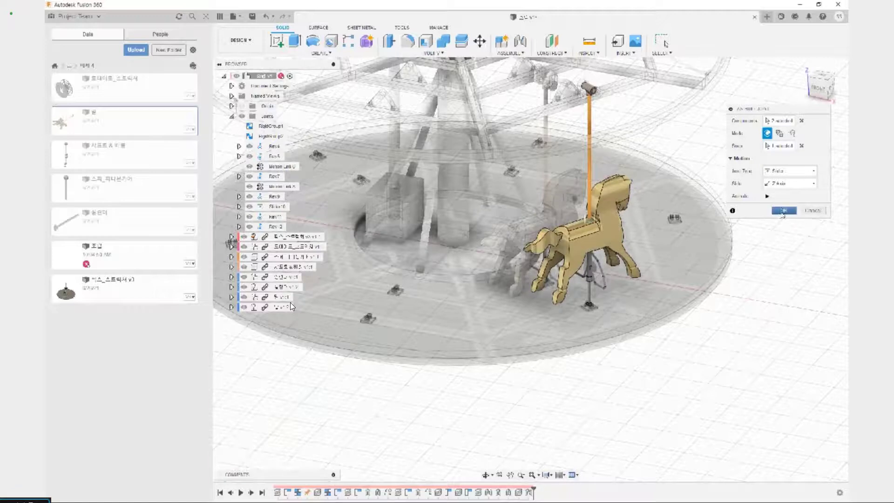
{"action": "left_click", "coordinate": [784, 211]}
Start a Revolute As-built Joint with the hinge pin at the foot of the second horse's cylinder as first component
{"action": "scroll", "coordinate": [557, 306], "scroll_direction": "up", "scroll_amount": 5}
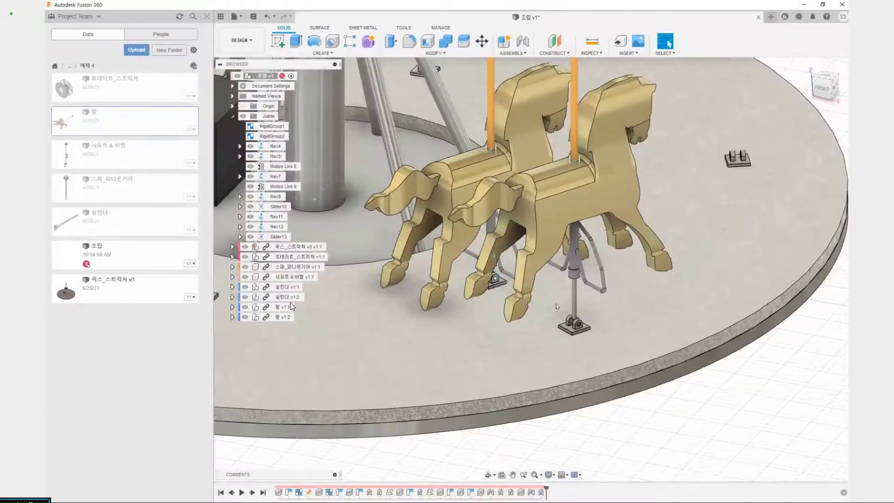
{"action": "scroll", "coordinate": [557, 307], "scroll_direction": "up", "scroll_amount": 3}
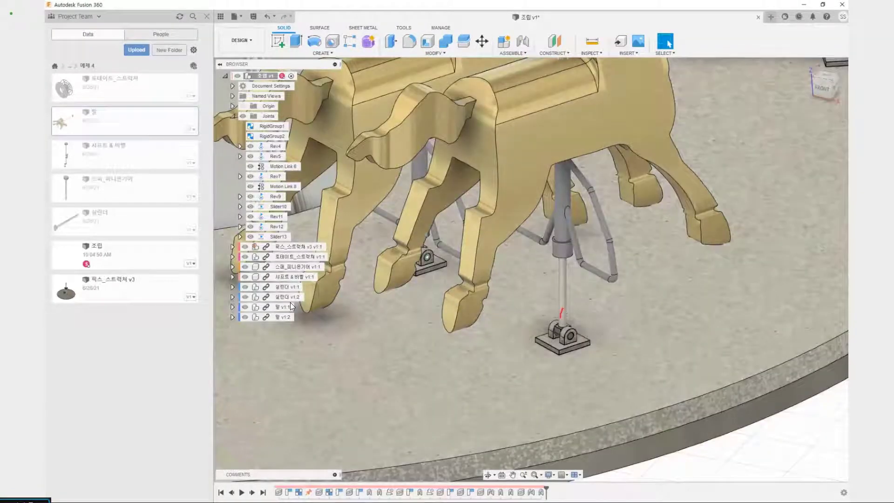
{"action": "left_click_drag", "start_coordinate": [560, 318], "coordinate": [563, 308]}
{"action": "key", "text": "Escape"}
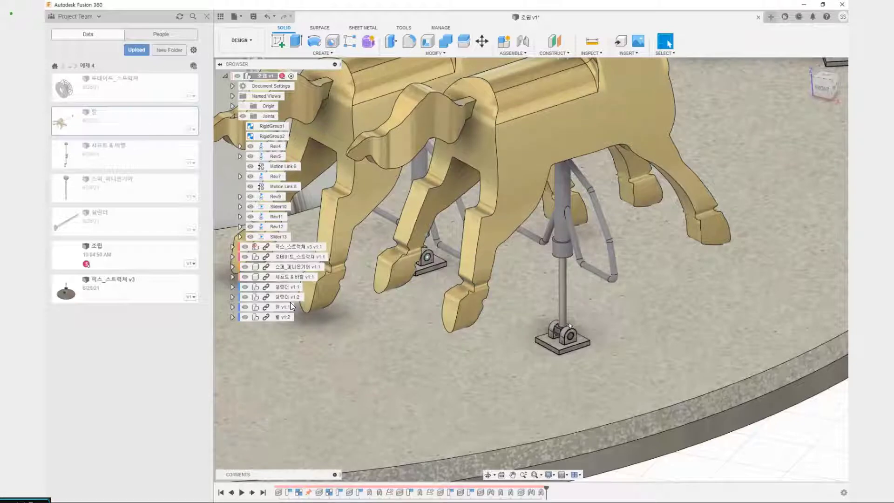
{"action": "scroll", "coordinate": [570, 325], "scroll_direction": "up", "scroll_amount": 8}
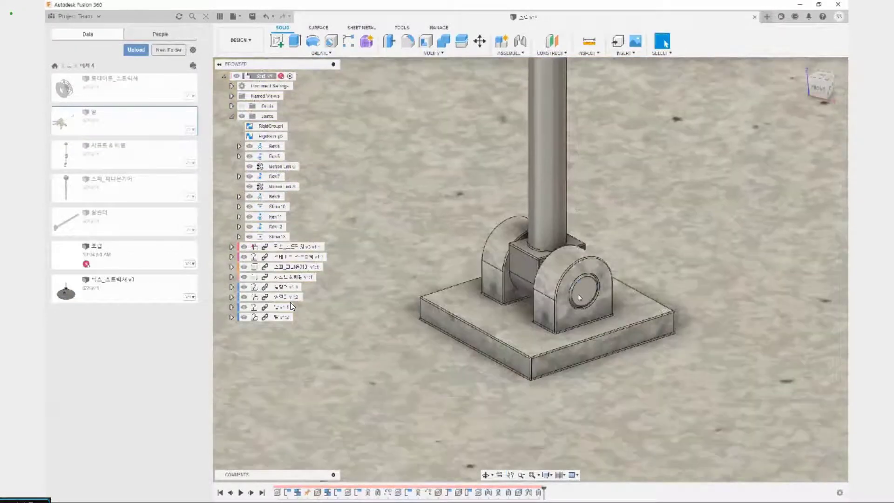
{"action": "left_click", "coordinate": [579, 298]}
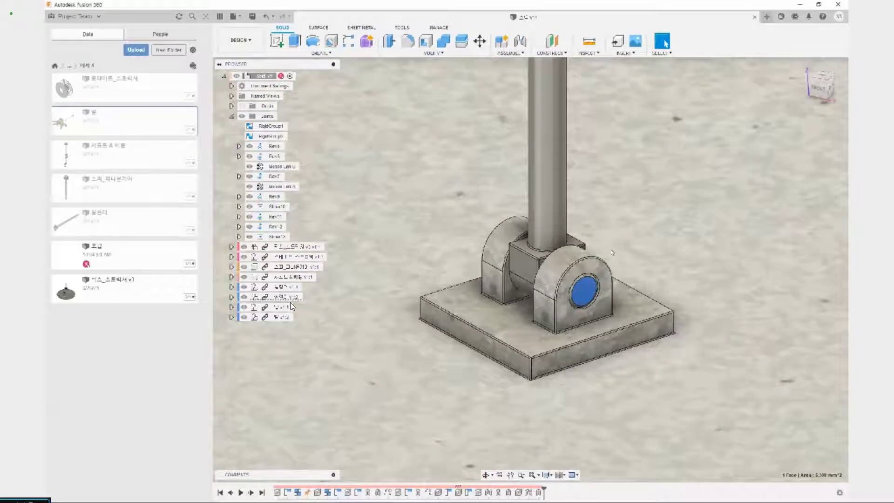
{"action": "key", "text": "shift+j"}
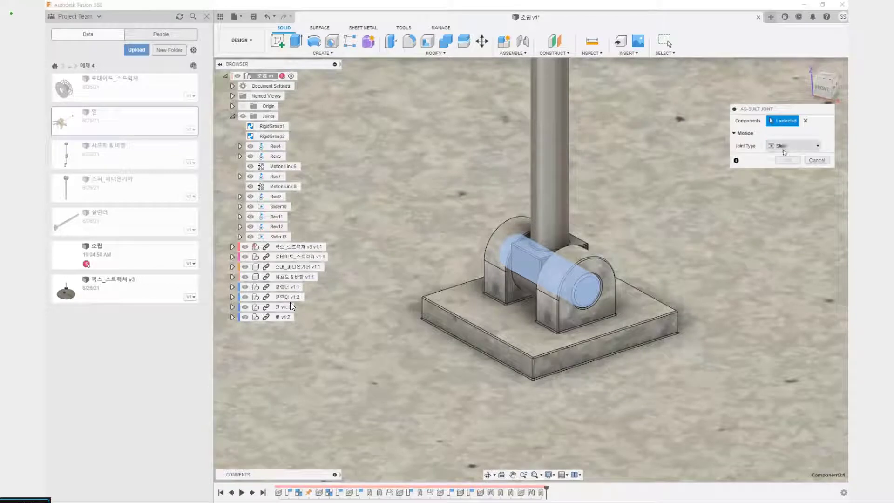
{"action": "left_click", "coordinate": [794, 146]}
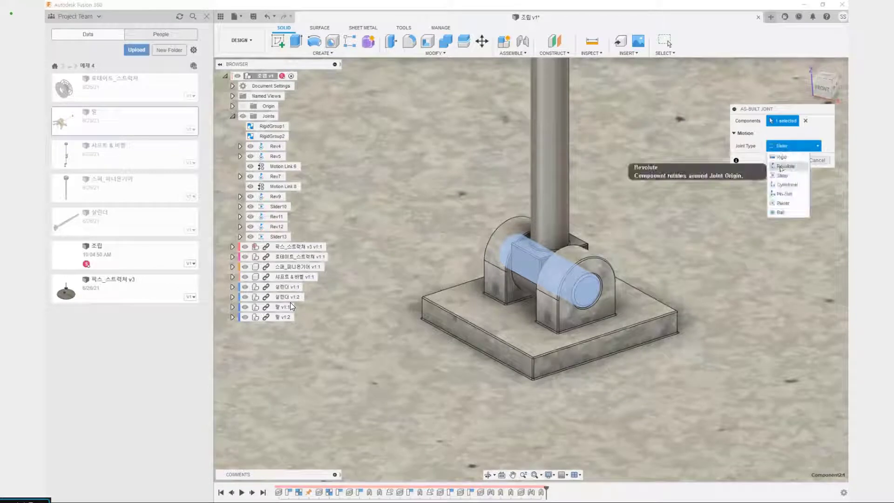
{"action": "left_click", "coordinate": [785, 166]}
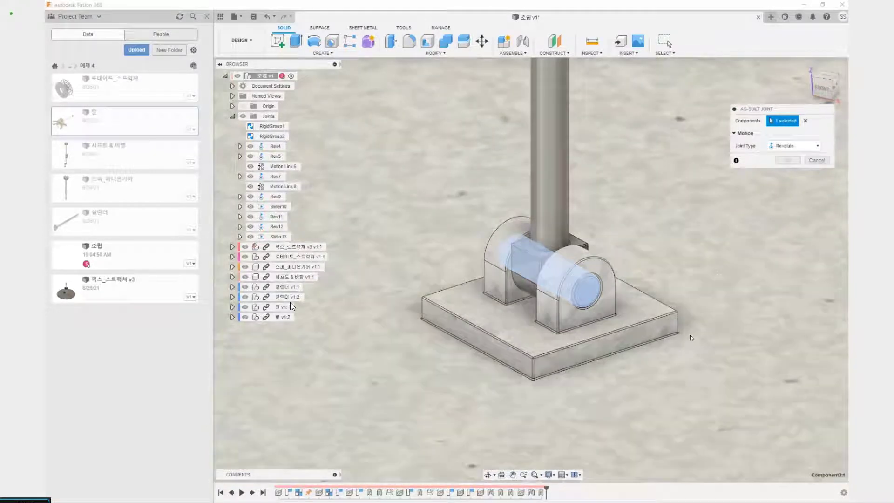
Pair the hinge pin with its platform bracket, snap the joint origin to the pin's end-face centre, accept it, and animate the carousel
{"action": "left_click", "coordinate": [593, 324]}
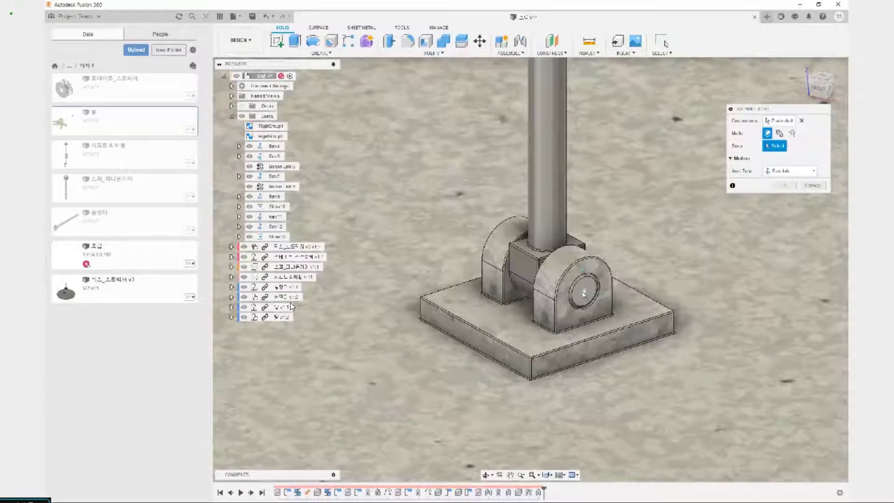
{"action": "left_click", "coordinate": [584, 292]}
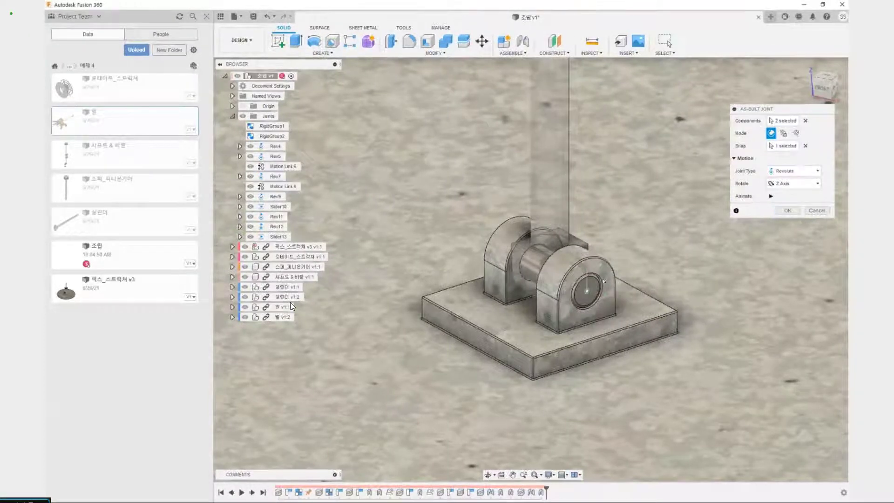
{"action": "left_click", "coordinate": [787, 211]}
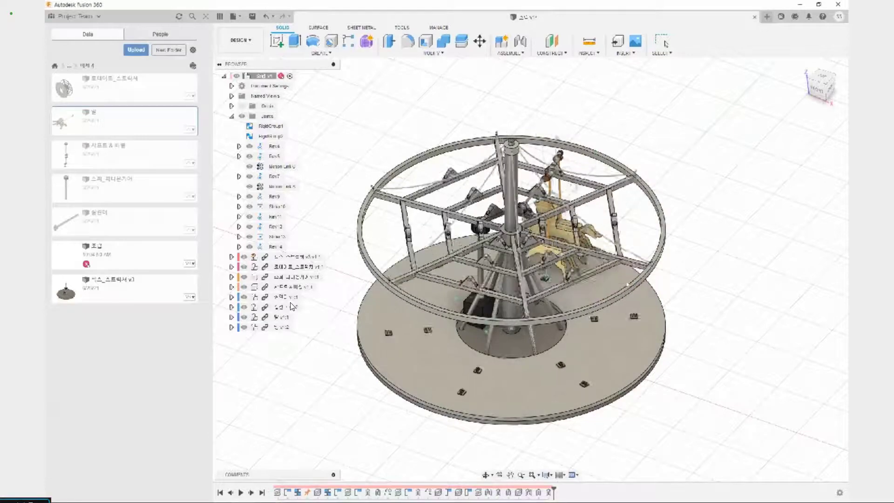
{"action": "key", "text": "Escape"}
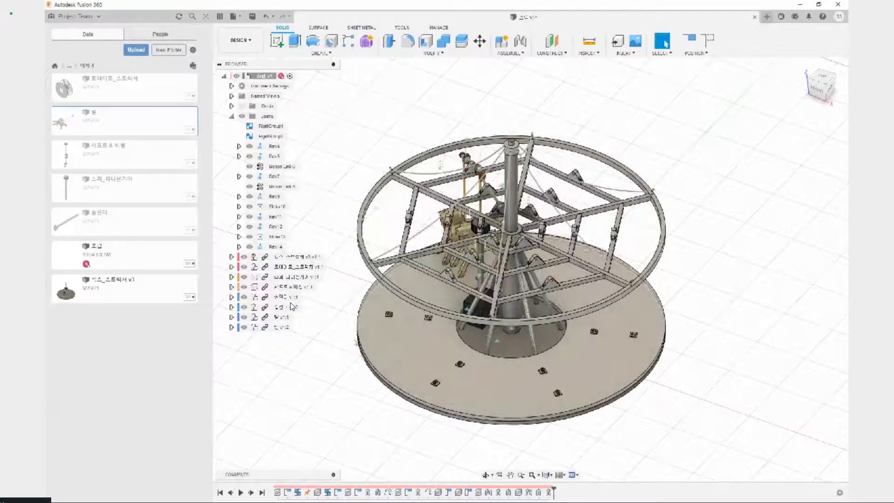
Examine the two jointed horses, their poles and the crankshaft above them from several viewing angles
{"action": "scroll", "coordinate": [291, 306], "scroll_direction": "up", "scroll_amount": 4}
{"action": "middle_click_drag", "start_coordinate": [292, 307], "coordinate": [291, 325], "text": "shift"}
{"action": "left_click_drag", "start_coordinate": [423, 313], "coordinate": [603, 336]}
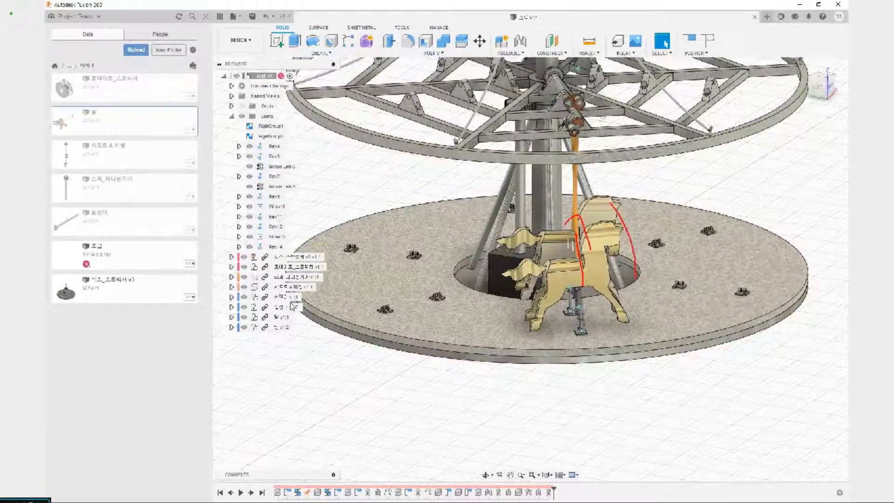
{"action": "left_click_drag", "start_coordinate": [626, 267], "coordinate": [658, 267]}
{"action": "key", "text": "Escape"}
{"action": "mouse_move", "coordinate": [663, 347]}
{"action": "middle_mouse_down", "text": "shift"}
{"action": "mouse_move", "coordinate": [638, 399]}
{"action": "mouse_move", "coordinate": [628, 359]}
{"action": "mouse_move", "coordinate": [650, 351]}
{"action": "mouse_move", "coordinate": [654, 401]}
{"action": "mouse_move", "coordinate": [459, 356]}
{"action": "mouse_move", "coordinate": [523, 360]}
{"action": "middle_mouse_up", "text": "shift"}
{"action": "left_click_drag", "start_coordinate": [523, 357], "coordinate": [640, 384]}
{"action": "middle_click_drag", "start_coordinate": [618, 402], "coordinate": [551, 376]}
{"action": "left_click_drag", "start_coordinate": [550, 375], "coordinate": [598, 372]}
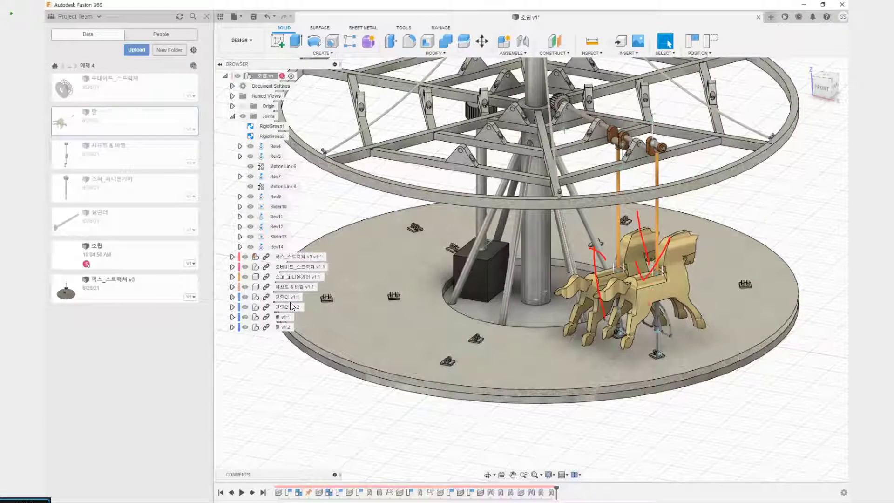
{"action": "key", "text": "Escape"}
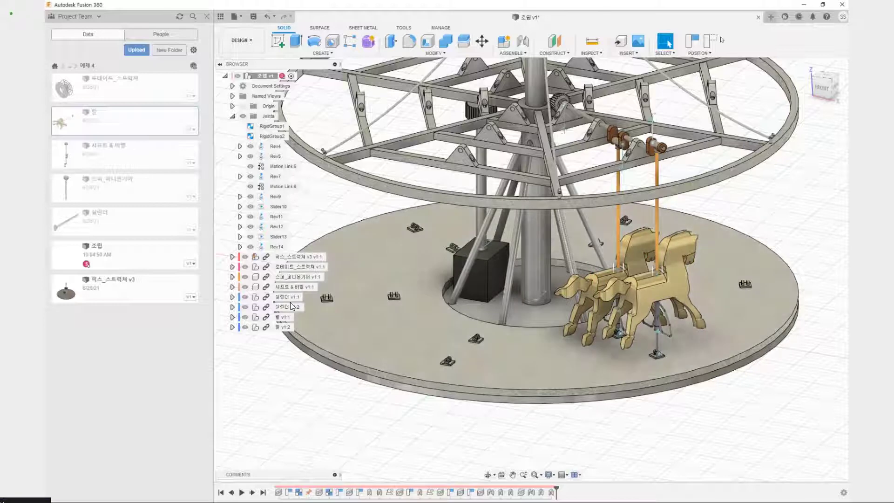
Revert the carousel components to their last captured position
{"action": "left_click", "coordinate": [714, 40]}
{"action": "middle_click_drag", "start_coordinate": [712, 383], "coordinate": [635, 443]}
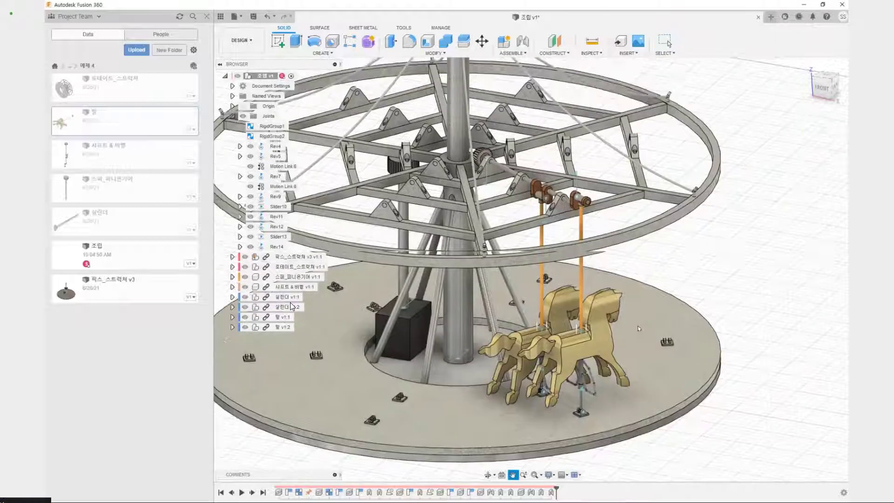
{"action": "key", "text": "ctrl+2"}
{"action": "left_click_drag", "start_coordinate": [493, 155], "coordinate": [515, 159]}
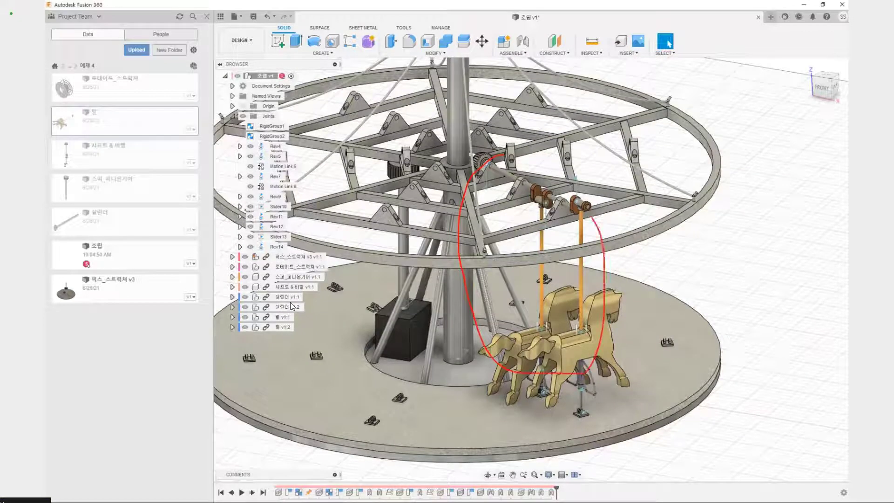
{"action": "key", "text": "Escape"}
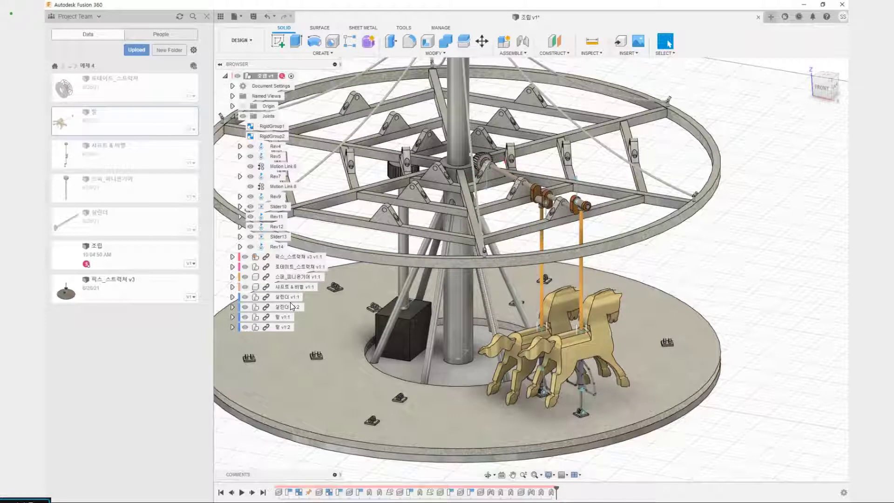
{"action": "left_click_drag", "start_coordinate": [507, 161], "coordinate": [671, 151]}
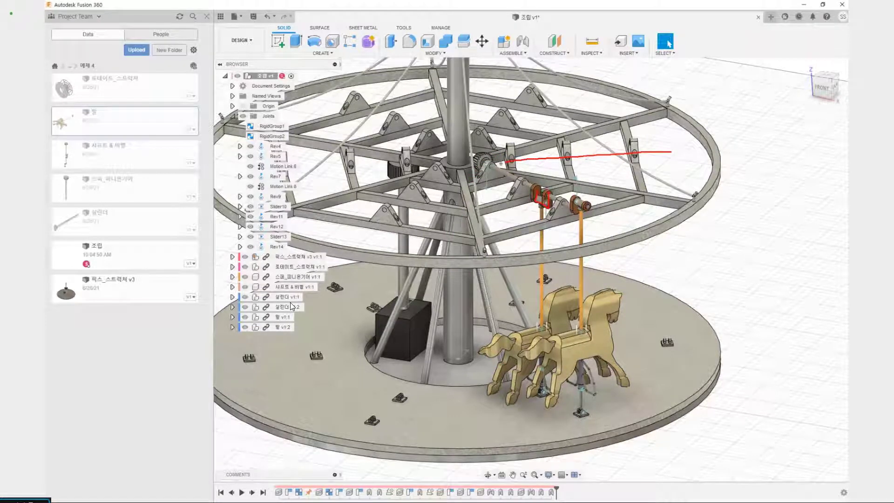
{"action": "left_click_drag", "start_coordinate": [575, 150], "coordinate": [606, 146]}
{"action": "left_click_drag", "start_coordinate": [650, 167], "coordinate": [677, 168]}
{"action": "mouse_move", "coordinate": [500, 162]}
{"action": "left_mouse_down"}
{"action": "mouse_move", "coordinate": [562, 176]}
{"action": "mouse_move", "coordinate": [561, 142]}
{"action": "left_mouse_up"}
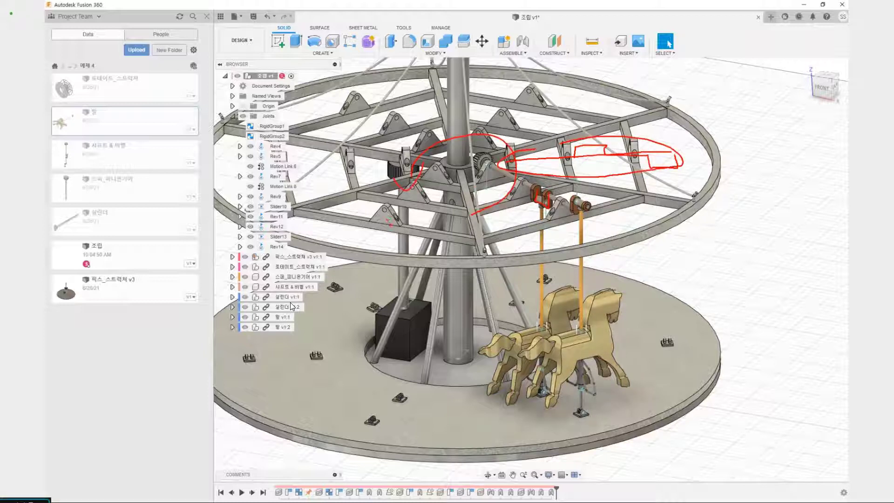
{"action": "key", "text": "Escape"}
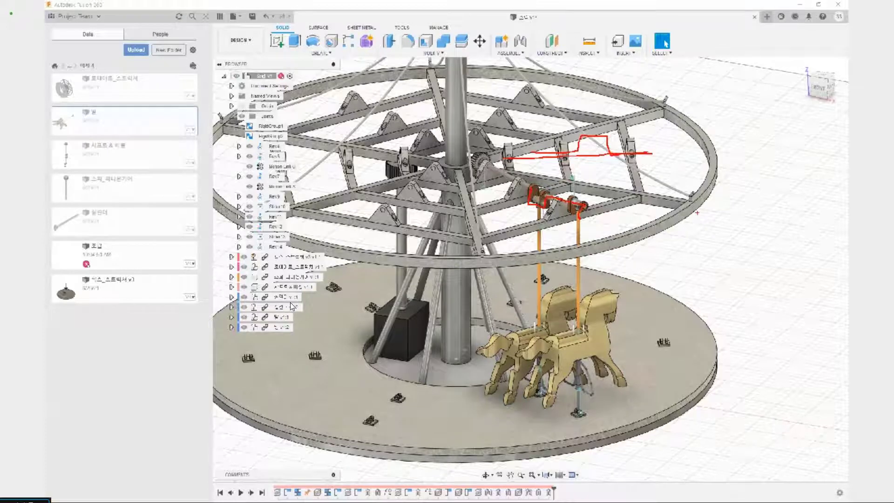
{"action": "key", "text": "Escape"}
Copy the 샤프트 & 베벨 component and place the copy outside the wheel frame, beside the carousel
{"action": "scroll", "coordinate": [524, 198], "scroll_direction": "down", "scroll_amount": 3}
{"action": "middle_click_drag", "start_coordinate": [519, 160], "coordinate": [516, 186], "text": "shift"}
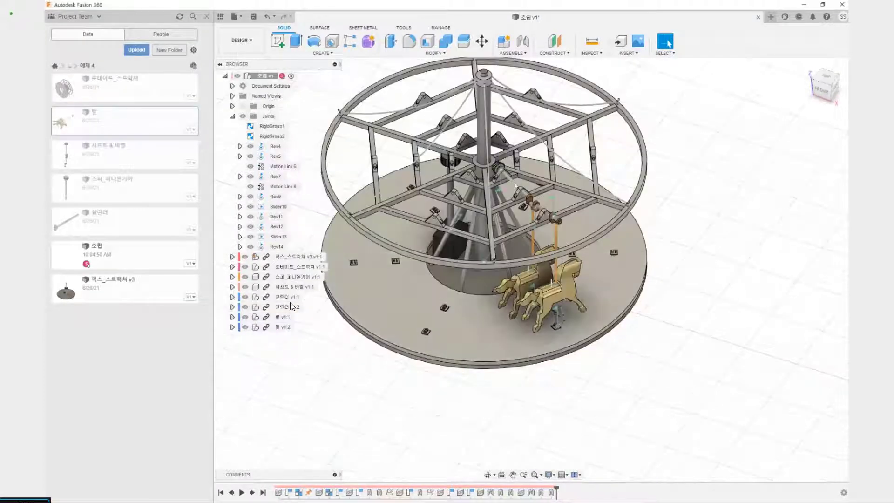
{"action": "left_click", "coordinate": [286, 287]}
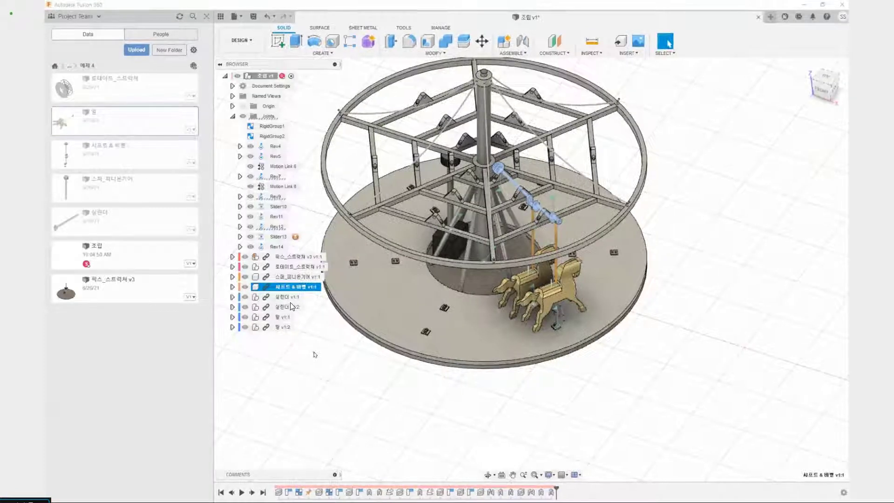
{"action": "key", "text": "ctrl+c"}
{"action": "key", "text": "ctrl+v"}
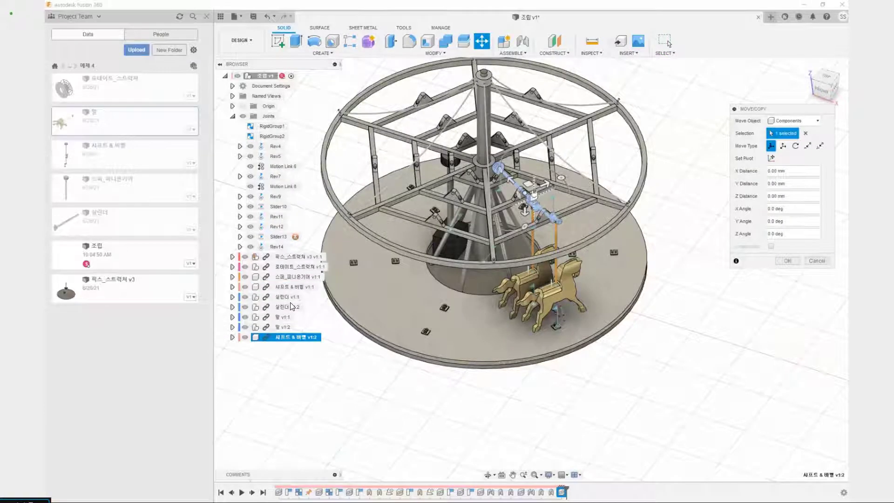
{"action": "left_click_drag", "start_coordinate": [534, 195], "coordinate": [690, 207]}
{"action": "left_click", "coordinate": [797, 260]}
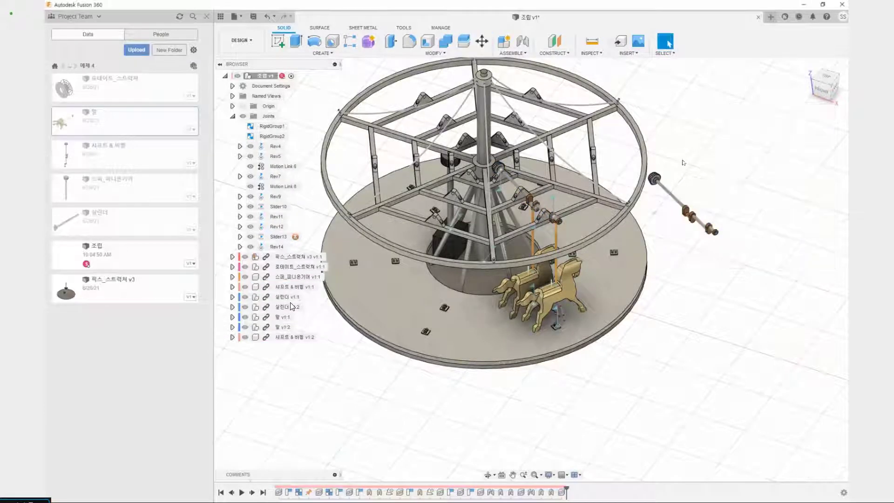
{"action": "scroll", "coordinate": [597, 249], "scroll_direction": "up", "scroll_amount": 5}
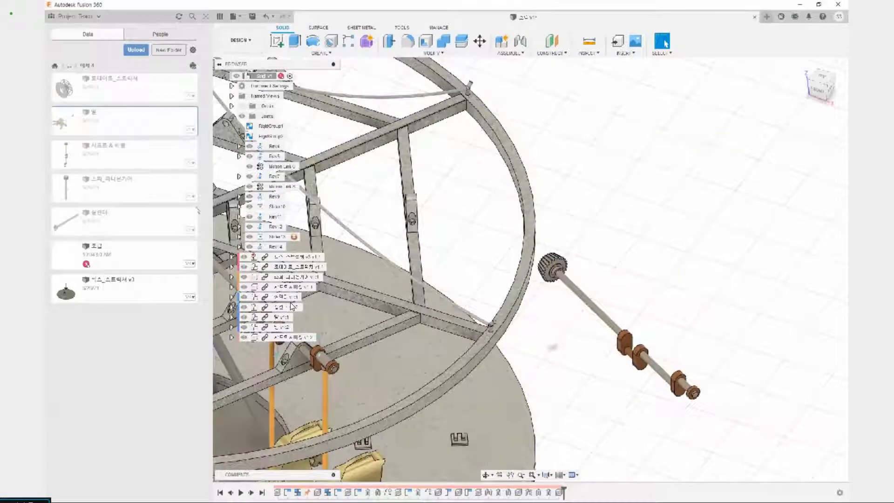
{"action": "middle_click_drag", "start_coordinate": [312, 241], "coordinate": [486, 242]}
{"action": "scroll", "coordinate": [291, 305], "scroll_direction": "down", "scroll_amount": 3}
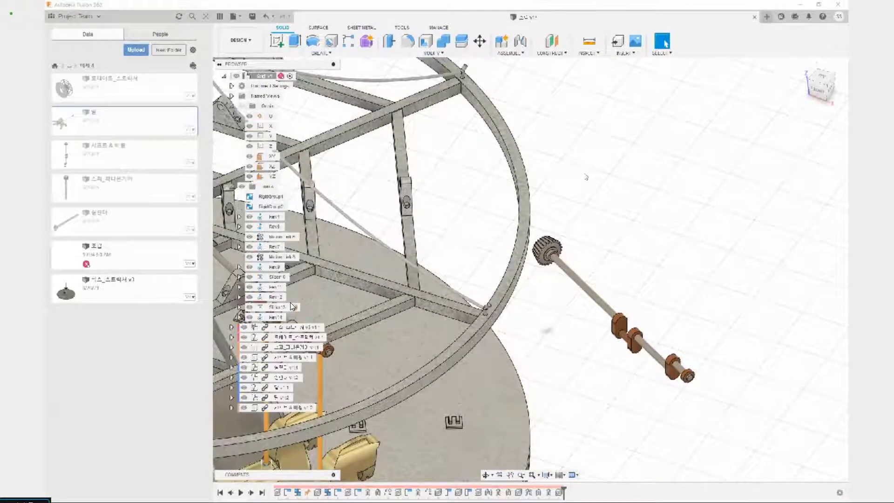
{"action": "scroll", "coordinate": [587, 179], "scroll_direction": "up", "scroll_amount": 3}
{"action": "key", "text": "j"}
{"action": "scroll", "coordinate": [583, 246], "scroll_direction": "up", "scroll_amount": 3}
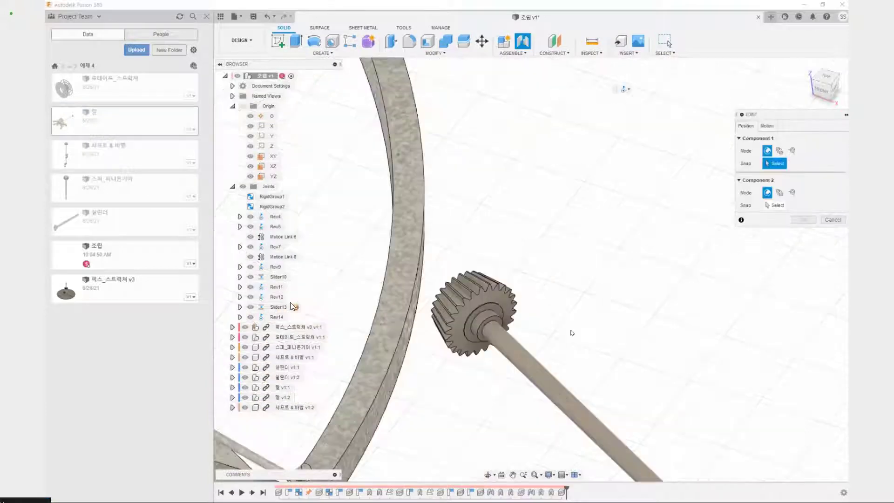
{"action": "key", "text": "Escape"}
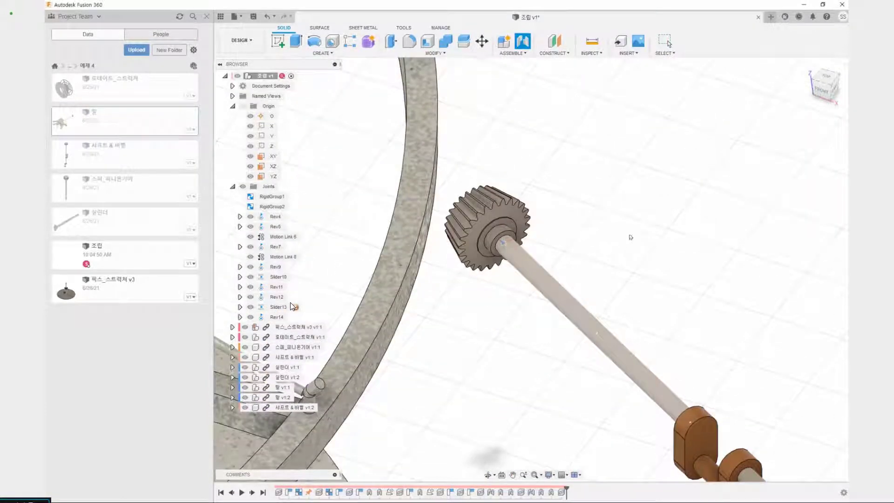
{"action": "scroll", "coordinate": [616, 246], "scroll_direction": "down", "scroll_amount": 3}
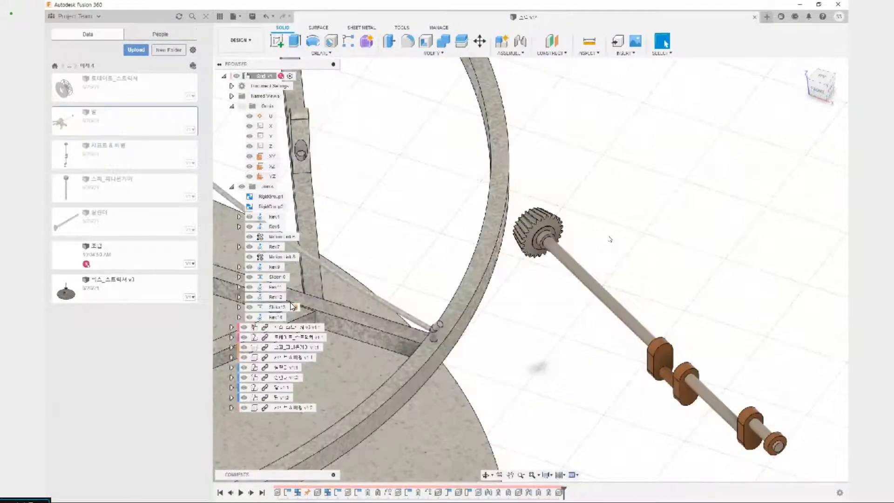
{"action": "scroll", "coordinate": [619, 207], "scroll_direction": "down", "scroll_amount": 5}
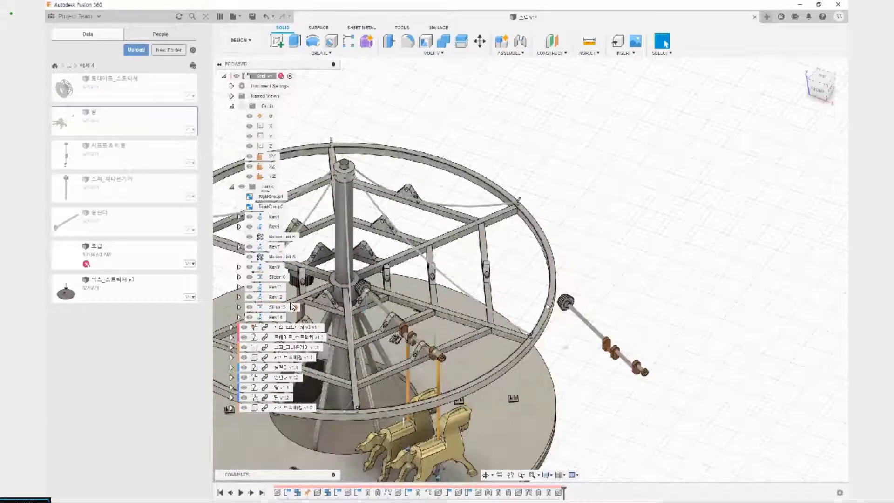
Start an Align for the copied 샤프트 & 베벨, using the centre of its gear collar's end face as the source
{"action": "scroll", "coordinate": [584, 326], "scroll_direction": "up", "scroll_amount": 4}
{"action": "left_click", "coordinate": [434, 53]}
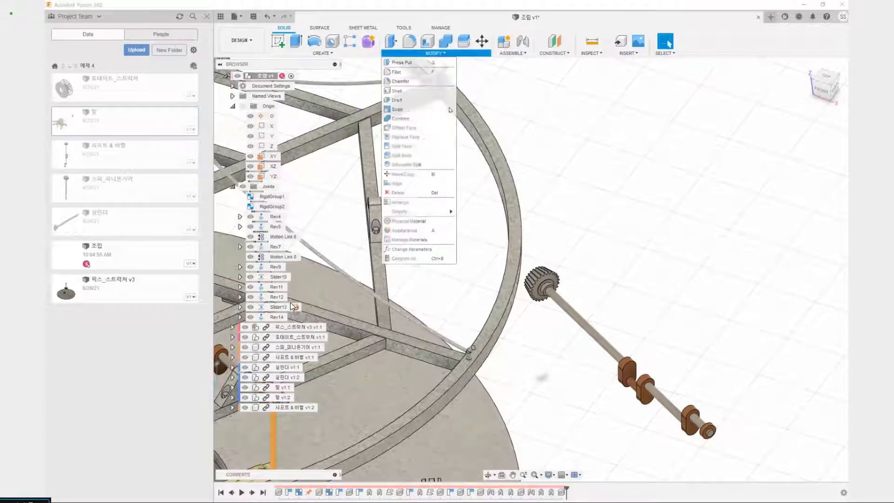
{"action": "left_click", "coordinate": [412, 185]}
{"action": "scroll", "coordinate": [535, 249], "scroll_direction": "up", "scroll_amount": 5}
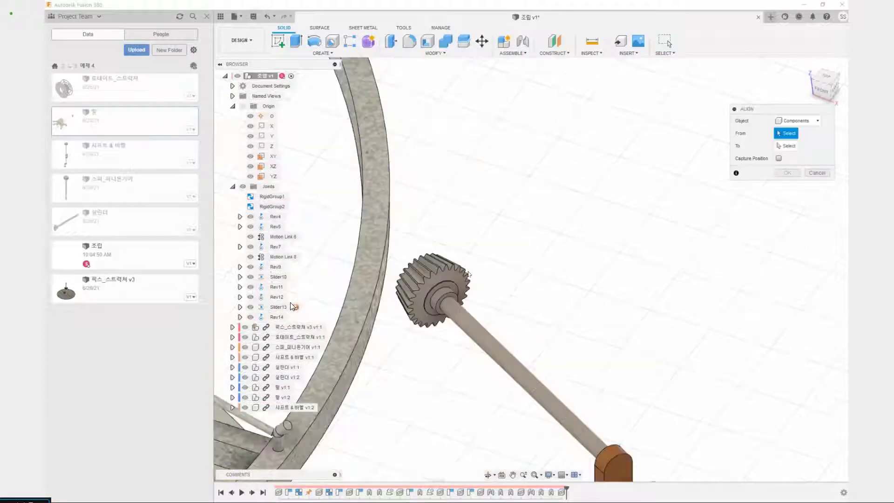
{"action": "scroll", "coordinate": [466, 259], "scroll_direction": "up", "scroll_amount": 5}
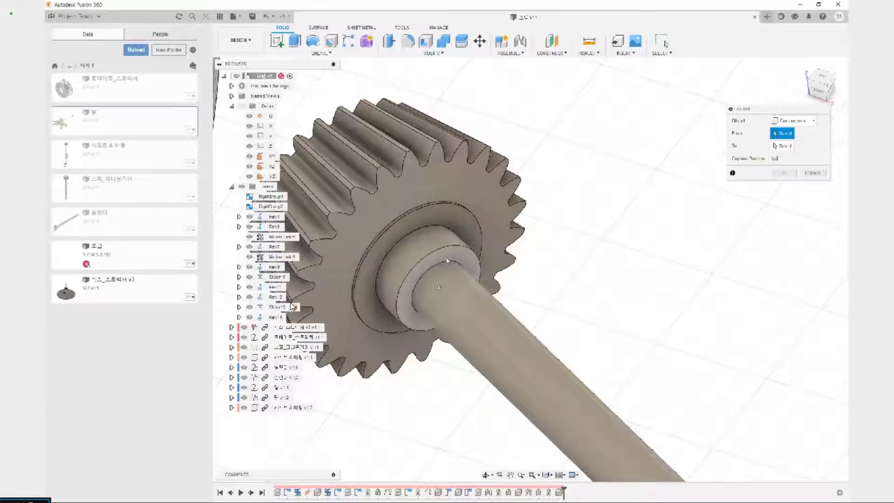
{"action": "left_click", "coordinate": [437, 288]}
Try to align the copied shaft to the inner support bracket on the wheel spoke next to the first crankshaft
{"action": "scroll", "coordinate": [440, 302], "scroll_direction": "down", "scroll_amount": 8}
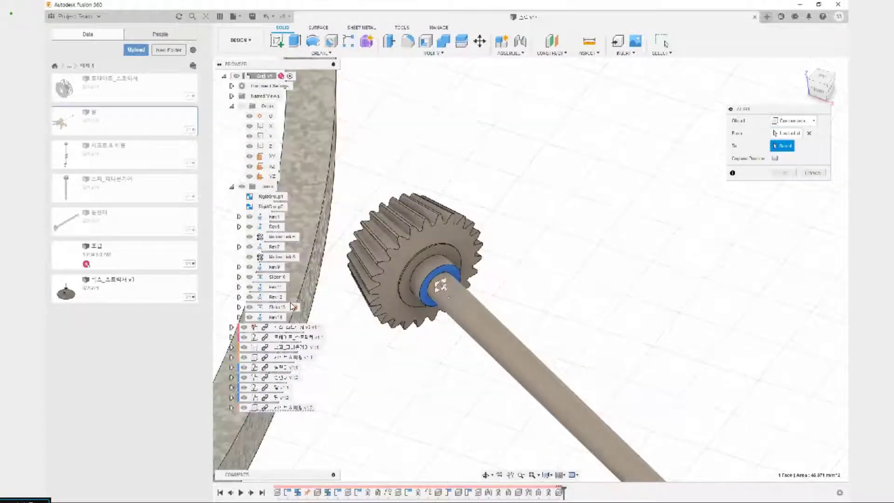
{"action": "middle_click_drag", "start_coordinate": [510, 365], "coordinate": [643, 381]}
{"action": "middle_click_drag", "start_coordinate": [560, 361], "coordinate": [626, 354], "text": "shift"}
{"action": "scroll", "coordinate": [540, 242], "scroll_direction": "up", "scroll_amount": 10}
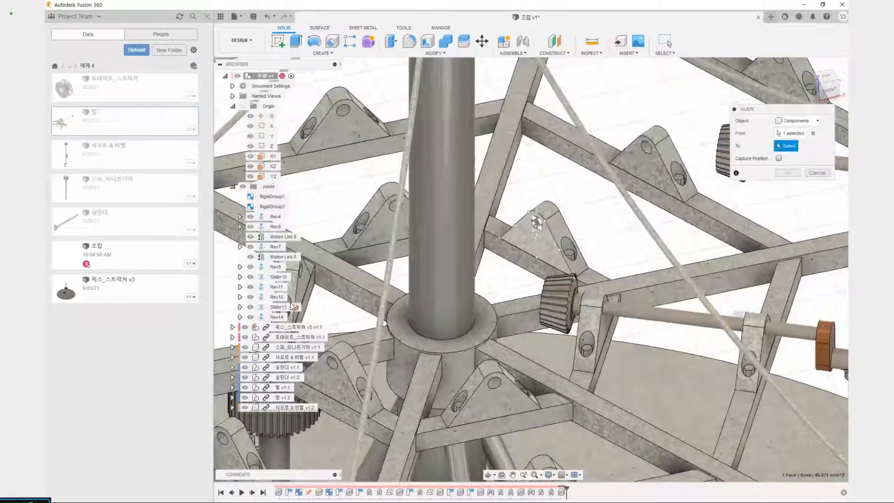
{"action": "left_click", "coordinate": [536, 222]}
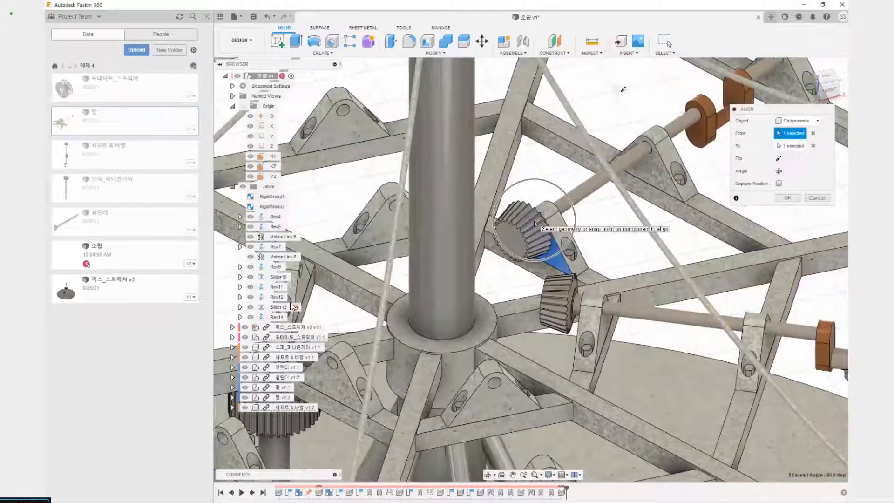
{"action": "middle_click_drag", "start_coordinate": [581, 229], "coordinate": [561, 237], "text": "shift"}
{"action": "scroll", "coordinate": [293, 307], "scroll_direction": "down", "scroll_amount": 10}
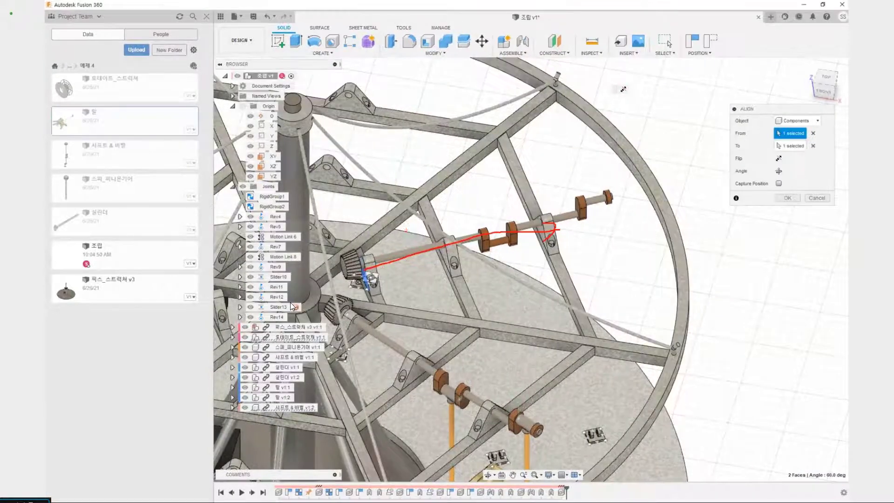
{"action": "left_click", "coordinate": [787, 198]}
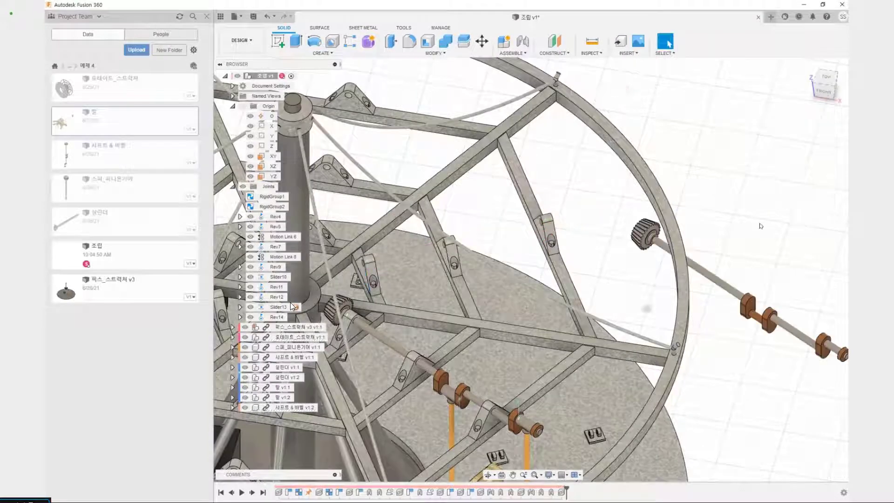
Start a point-to-point Move of the copied 샤프트 & 베벨, with its gear collar's centre as the origin point
{"action": "middle_click_drag", "start_coordinate": [746, 220], "coordinate": [740, 223], "text": "shift"}
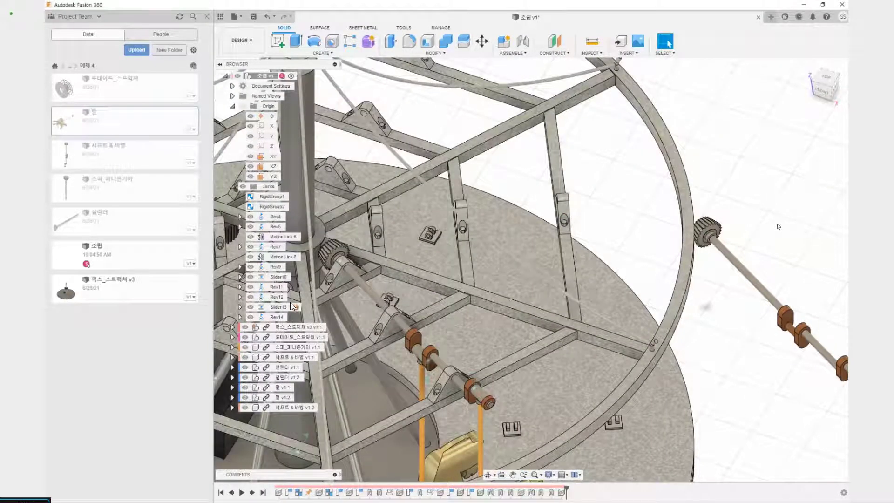
{"action": "middle_click_drag", "start_coordinate": [778, 226], "coordinate": [596, 201]}
{"action": "key", "text": "m"}
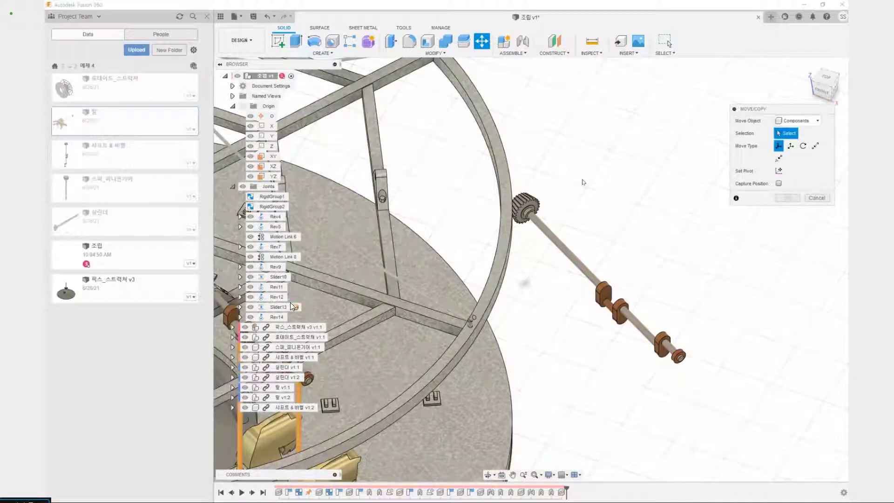
{"action": "scroll", "coordinate": [583, 182], "scroll_direction": "up", "scroll_amount": 4}
{"action": "left_click", "coordinate": [512, 278]}
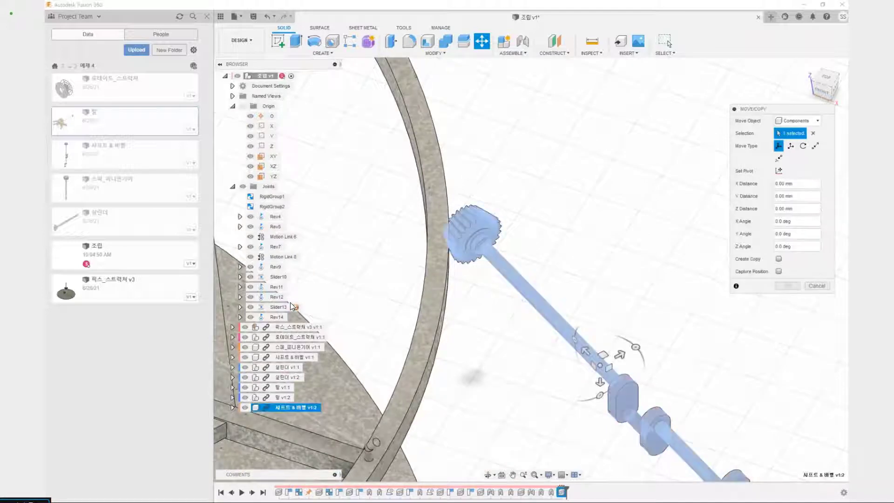
{"action": "left_click", "coordinate": [815, 146]}
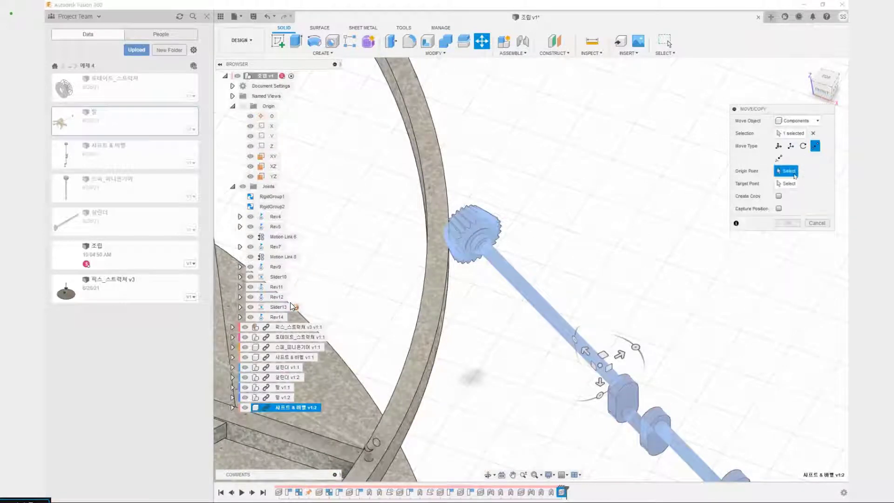
{"action": "scroll", "coordinate": [528, 242], "scroll_direction": "up", "scroll_amount": 2}
{"action": "scroll", "coordinate": [449, 252], "scroll_direction": "up", "scroll_amount": 3}
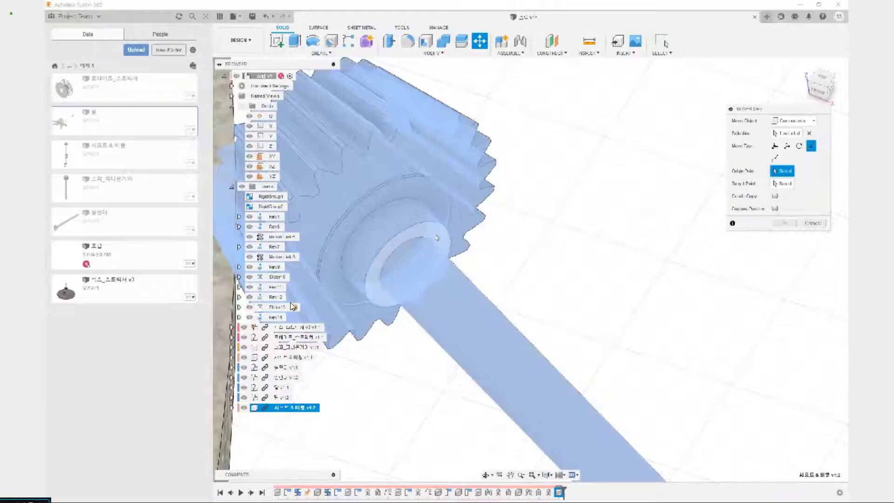
{"action": "left_click", "coordinate": [408, 269]}
Try to move the copied 샤프트 & 베벨 point to point onto the inner support bracket's hole on the neighbouring spoke
{"action": "scroll", "coordinate": [418, 261], "scroll_direction": "down", "scroll_amount": 3}
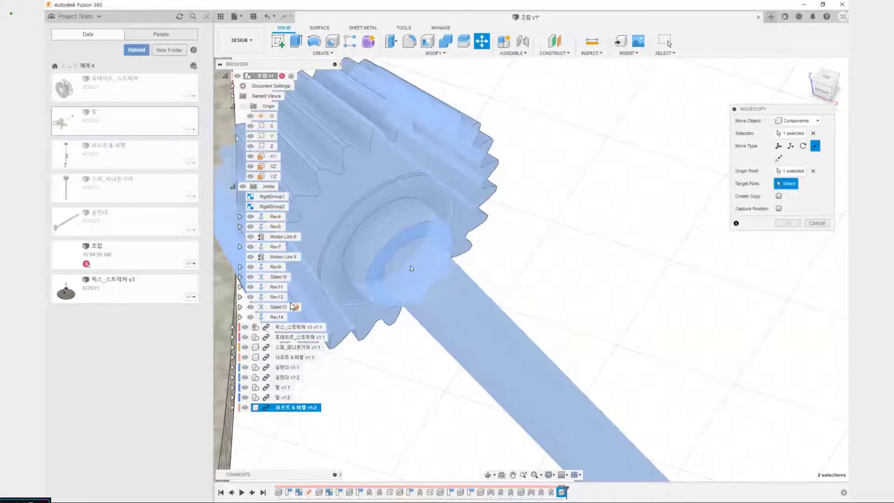
{"action": "scroll", "coordinate": [438, 255], "scroll_direction": "down", "scroll_amount": 10}
{"action": "middle_click_drag", "start_coordinate": [512, 334], "coordinate": [569, 335]}
{"action": "scroll", "coordinate": [372, 278], "scroll_direction": "up", "scroll_amount": 10}
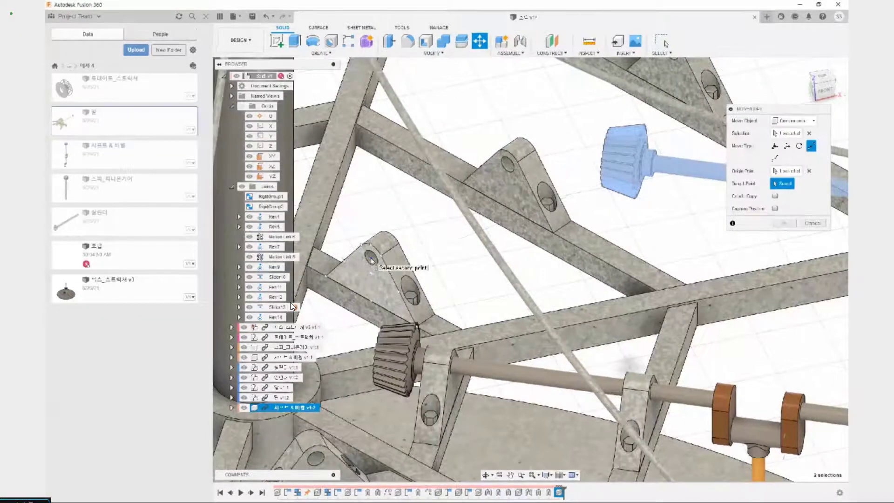
{"action": "left_click", "coordinate": [373, 257]}
{"action": "scroll", "coordinate": [372, 261], "scroll_direction": "down", "scroll_amount": 10}
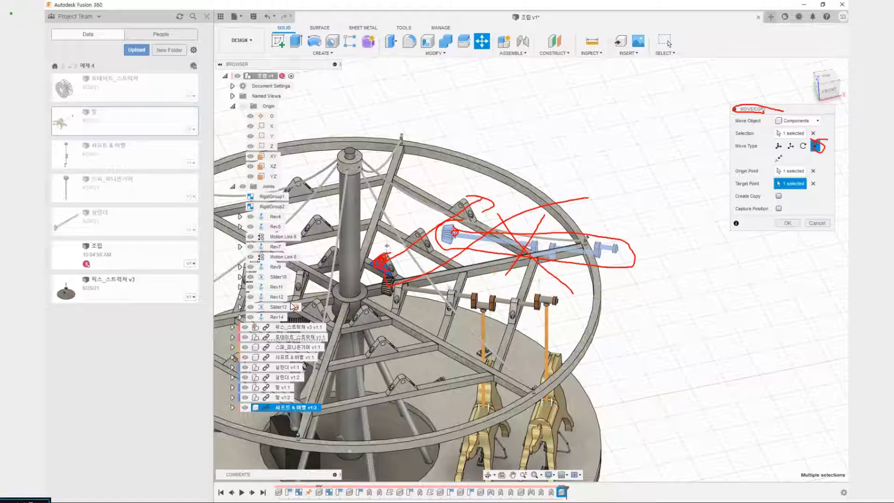
{"action": "mouse_move", "coordinate": [491, 138]}
{"action": "left_mouse_down"}
{"action": "mouse_move", "coordinate": [519, 136]}
{"action": "mouse_move", "coordinate": [496, 161]}
{"action": "mouse_move", "coordinate": [523, 163]}
{"action": "left_mouse_up"}
{"action": "left_click_drag", "start_coordinate": [573, 147], "coordinate": [579, 170]}
{"action": "left_click_drag", "start_coordinate": [560, 162], "coordinate": [576, 161]}
{"action": "key", "text": "Escape"}
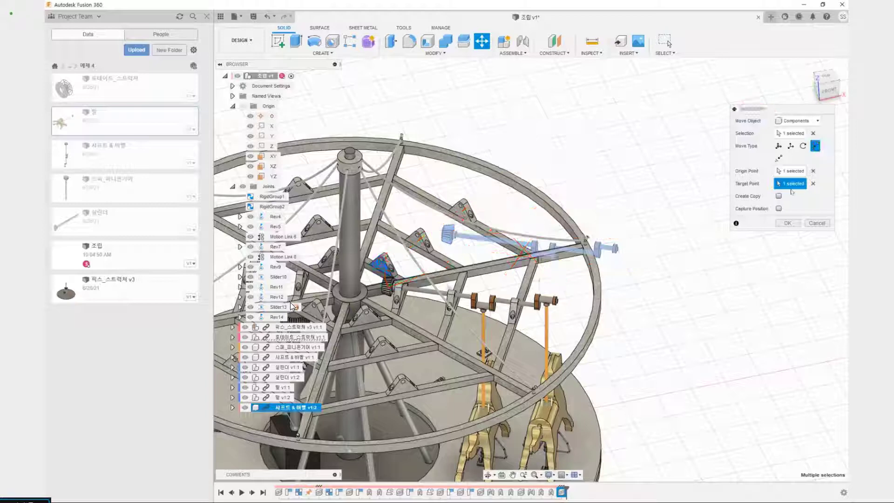
{"action": "left_click", "coordinate": [818, 224]}
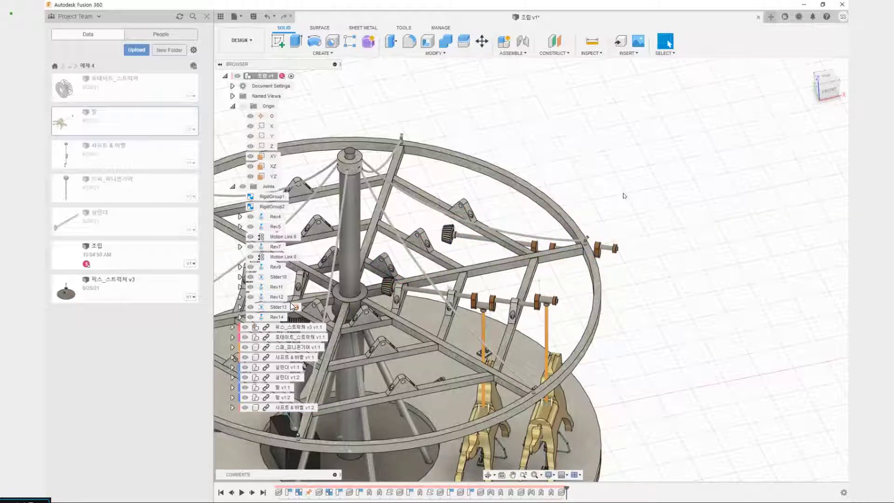
Undo the last placement of the copied 샤프트 & 베벨, and move the copy outside the wheel frame
{"action": "key", "text": "ctrl+z"}
{"action": "scroll", "coordinate": [622, 229], "scroll_direction": "down", "scroll_amount": 4}
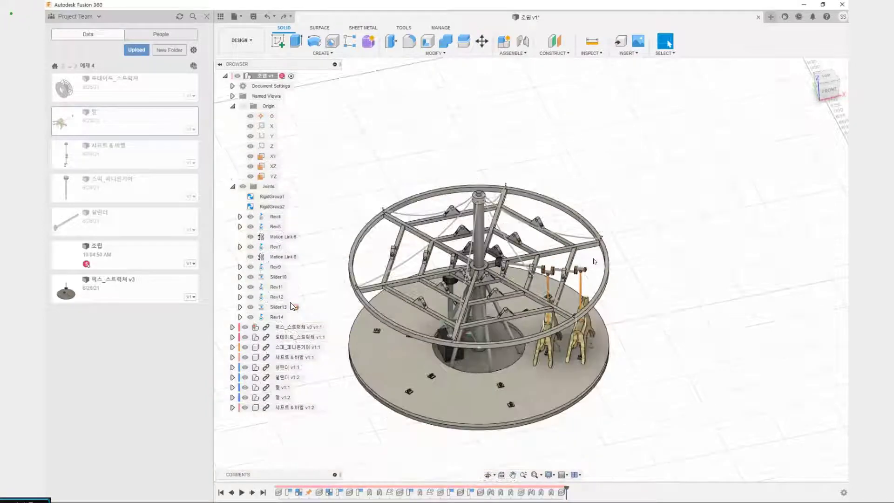
{"action": "left_click", "coordinate": [292, 407]}
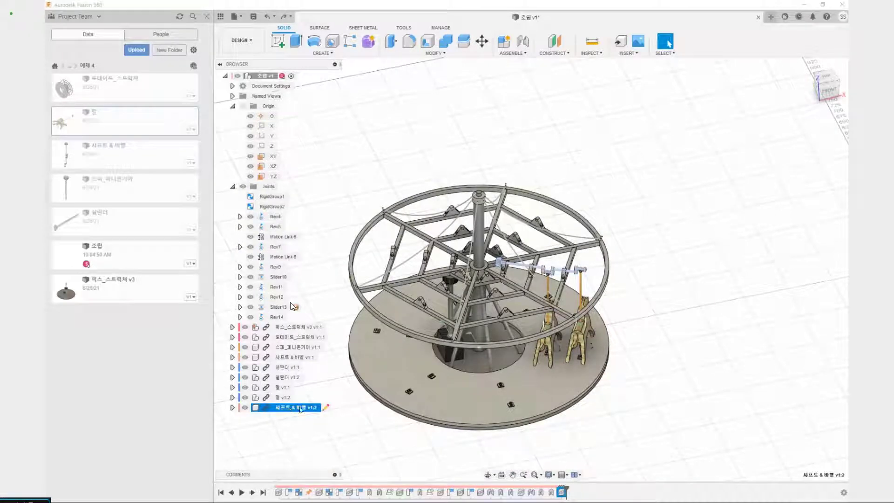
{"action": "key", "text": "m"}
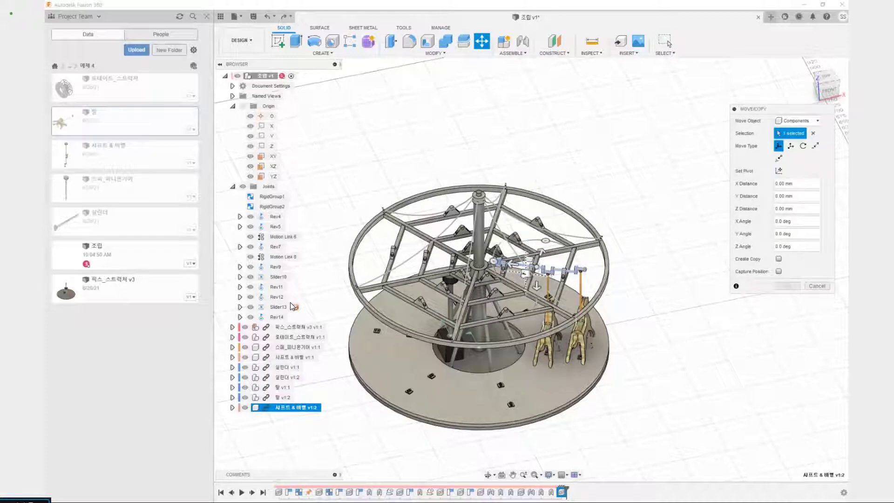
{"action": "left_click_drag", "start_coordinate": [525, 274], "coordinate": [642, 219]}
{"action": "left_click", "coordinate": [788, 286]}
{"action": "middle_click_drag", "start_coordinate": [644, 283], "coordinate": [585, 326]}
{"action": "scroll", "coordinate": [589, 290], "scroll_direction": "up", "scroll_amount": 4}
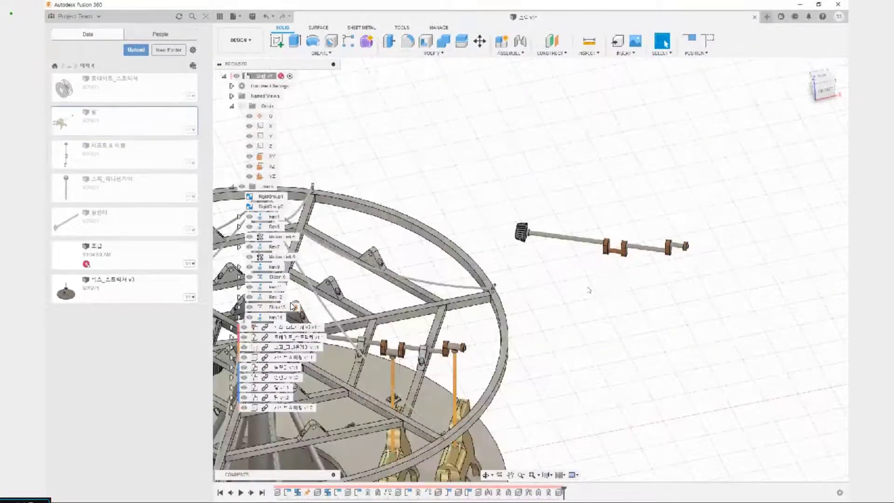
Start a Joint with the centre of the copied shaft's gear collar end face as the first component's snap point
{"action": "middle_click_drag", "start_coordinate": [589, 290], "coordinate": [613, 331]}
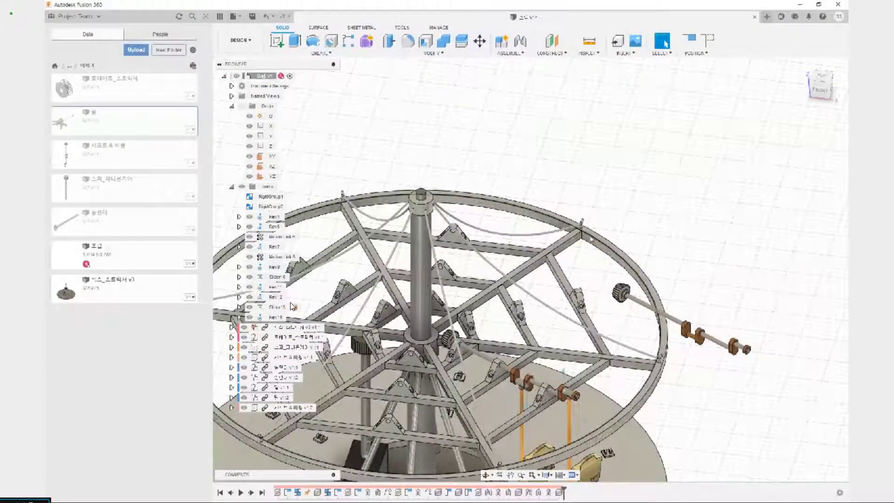
{"action": "scroll", "coordinate": [632, 298], "scroll_direction": "up", "scroll_amount": 5}
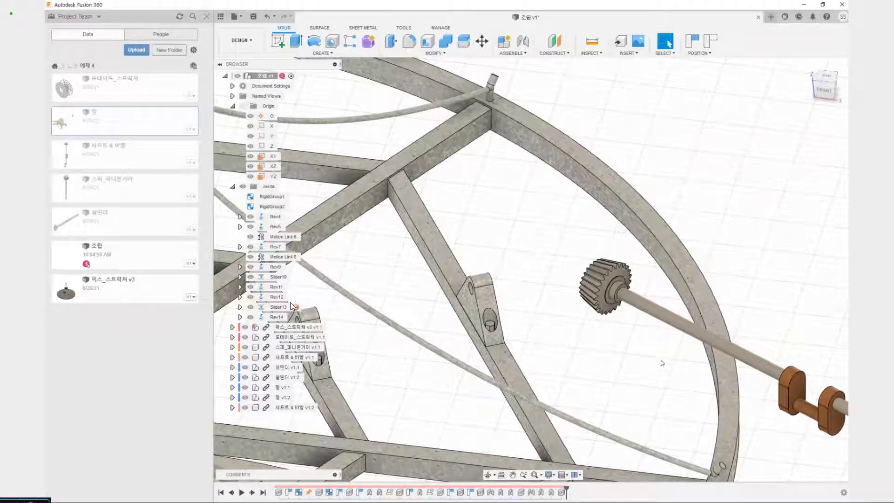
{"action": "scroll", "coordinate": [661, 362], "scroll_direction": "up", "scroll_amount": 5}
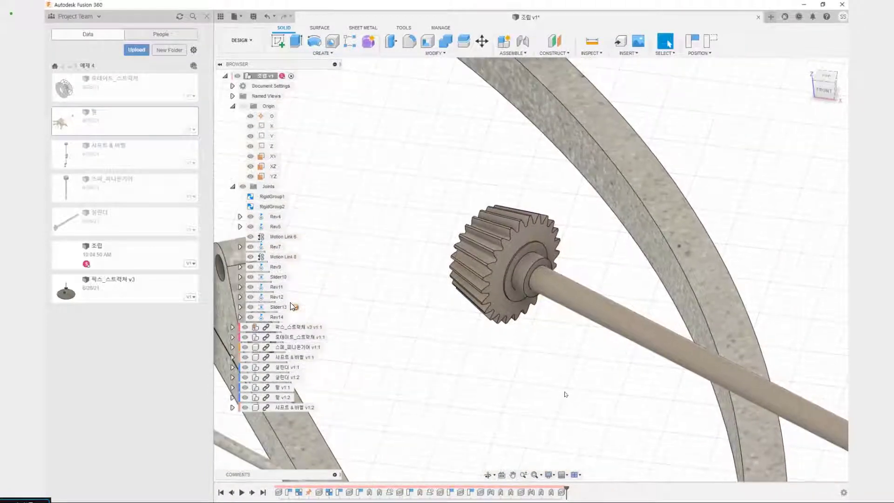
{"action": "key", "text": "j"}
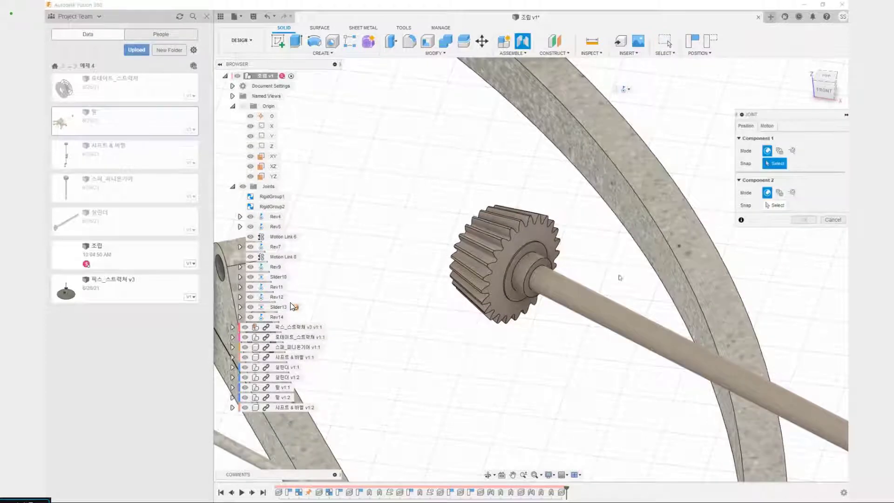
{"action": "scroll", "coordinate": [548, 273], "scroll_direction": "up", "scroll_amount": 5}
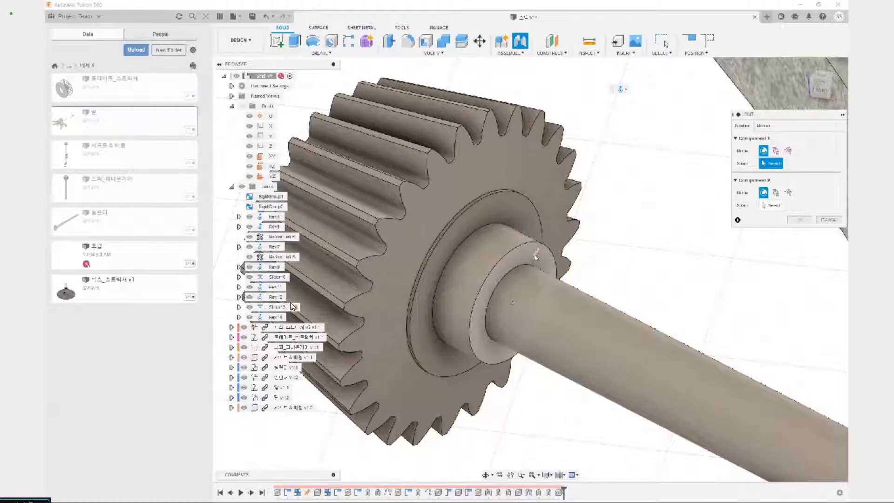
{"action": "left_click", "coordinate": [515, 303]}
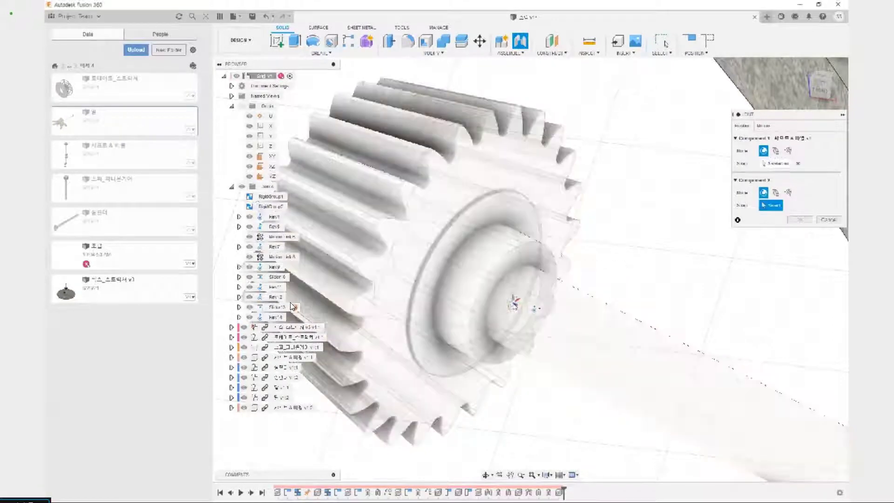
Set the joint's second snap point at the hole of the inner support bracket on the spoke next to the first crankshaft
{"action": "scroll", "coordinate": [514, 303], "scroll_direction": "down", "scroll_amount": 6}
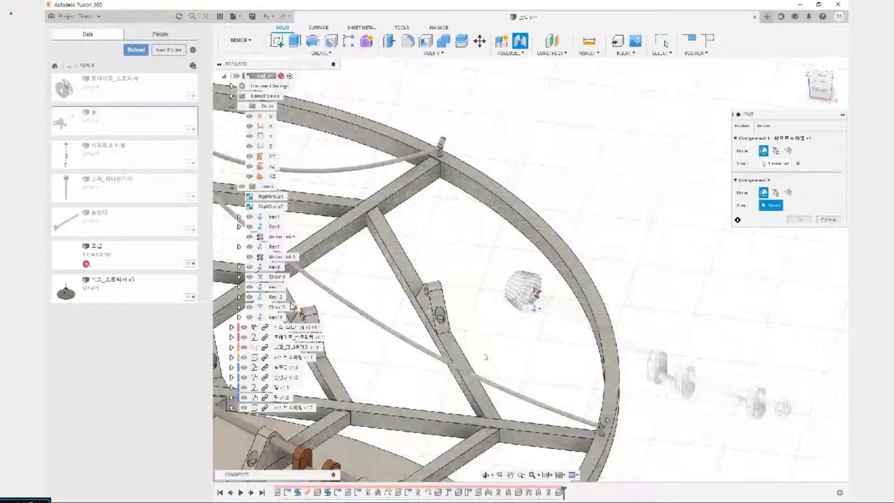
{"action": "middle_click_drag", "start_coordinate": [485, 357], "coordinate": [575, 354]}
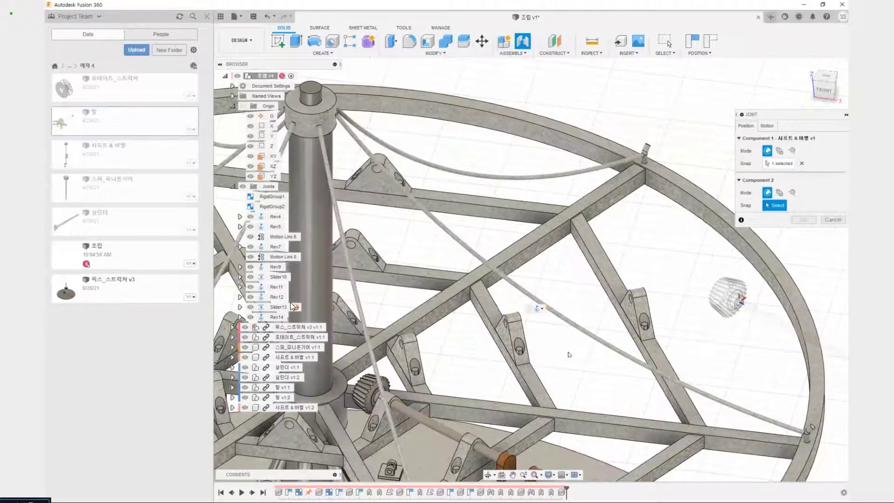
{"action": "scroll", "coordinate": [388, 383], "scroll_direction": "up", "scroll_amount": 5}
{"action": "scroll", "coordinate": [387, 387], "scroll_direction": "up", "scroll_amount": 2}
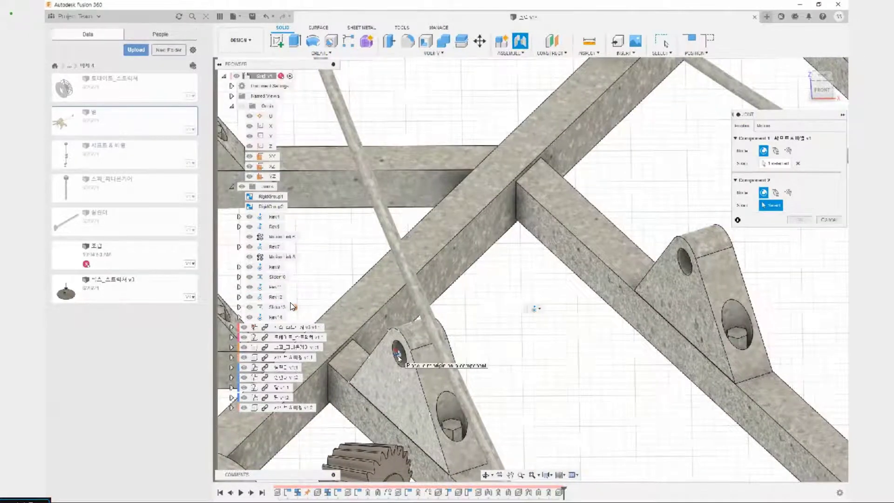
{"action": "left_click", "coordinate": [399, 358]}
{"action": "scroll", "coordinate": [429, 364], "scroll_direction": "down", "scroll_amount": 5}
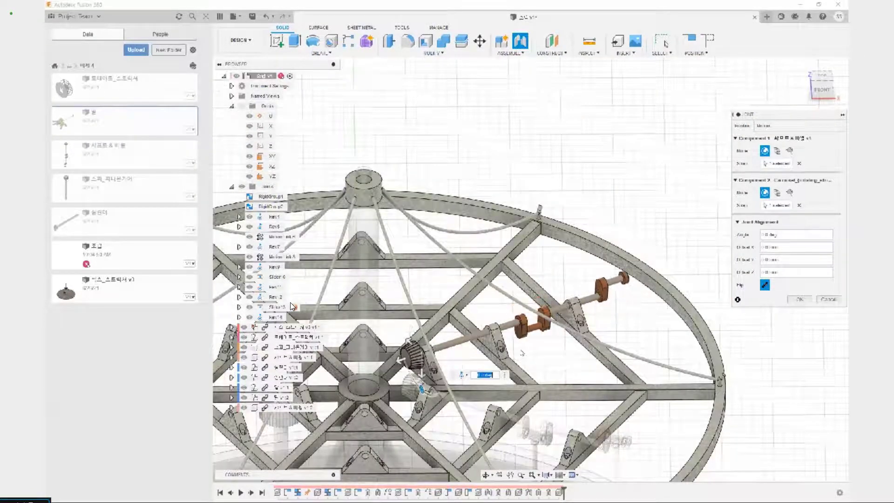
Set the joint alignment angle of the second crankshaft to 180 degrees and create the joint
{"action": "middle_click_drag", "start_coordinate": [546, 357], "coordinate": [535, 309]}
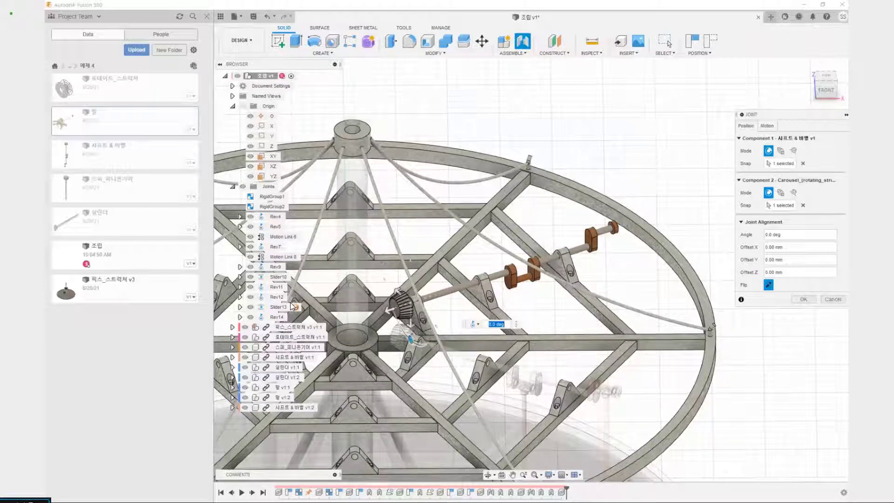
{"action": "type", "text": "180"}
{"action": "key", "text": "Return"}
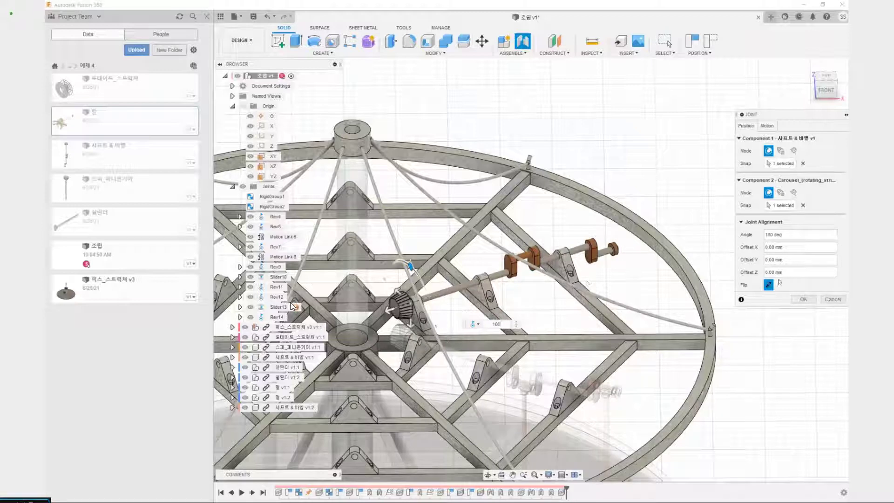
{"action": "left_click", "coordinate": [804, 299]}
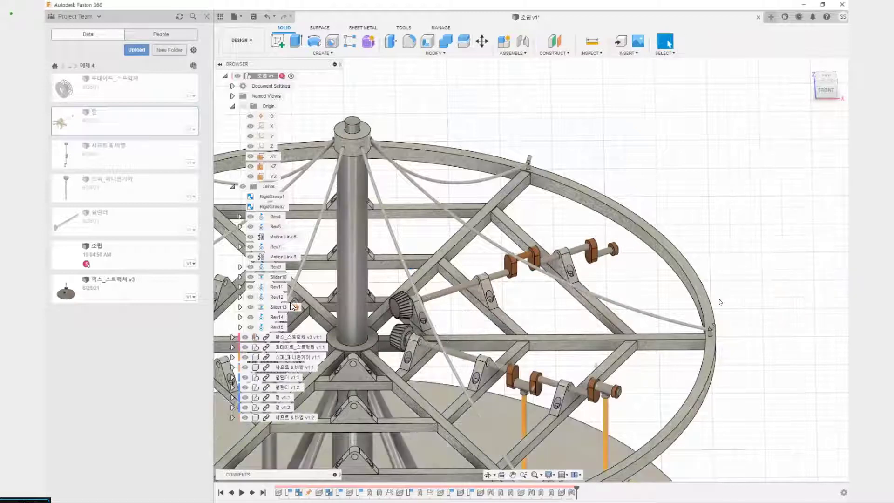
Paste another copy of the 실린더 component into the assembly and place it beside the base platform
{"action": "middle_click_drag", "start_coordinate": [560, 319], "coordinate": [568, 265]}
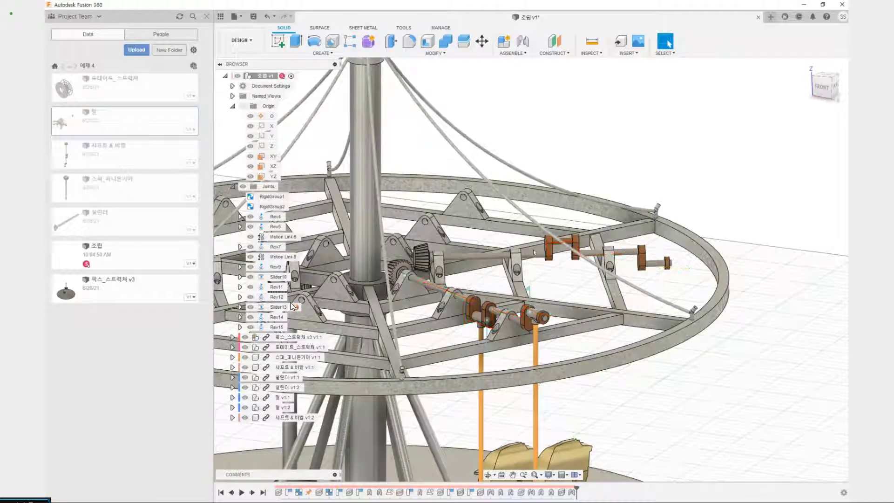
{"action": "middle_click_drag", "start_coordinate": [560, 320], "coordinate": [549, 275]}
{"action": "scroll", "coordinate": [549, 277], "scroll_direction": "down", "scroll_amount": 4}
{"action": "scroll", "coordinate": [516, 282], "scroll_direction": "up", "scroll_amount": 2}
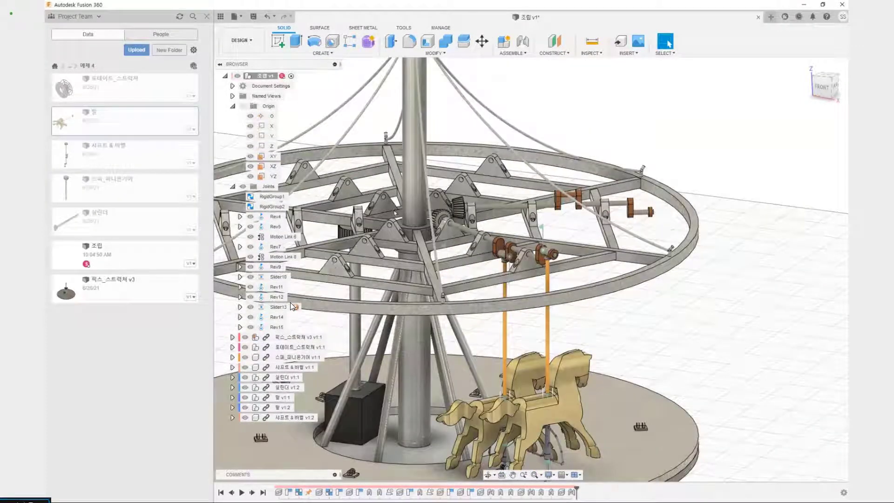
{"action": "middle_click_drag", "start_coordinate": [335, 269], "coordinate": [448, 219], "text": "shift"}
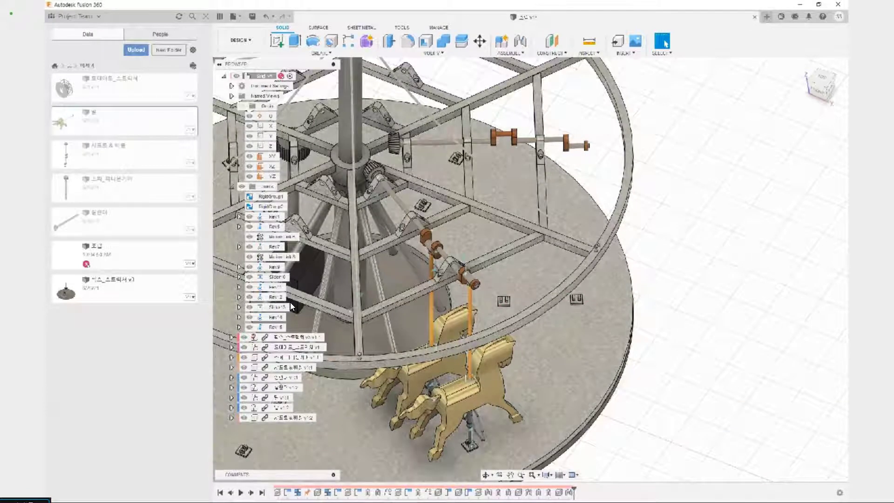
{"action": "left_click", "coordinate": [281, 379]}
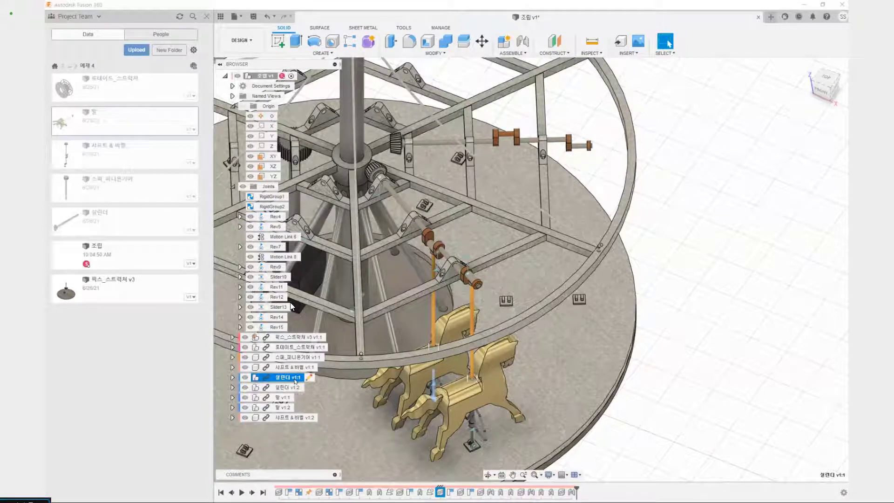
{"action": "key", "text": "ctrl+v"}
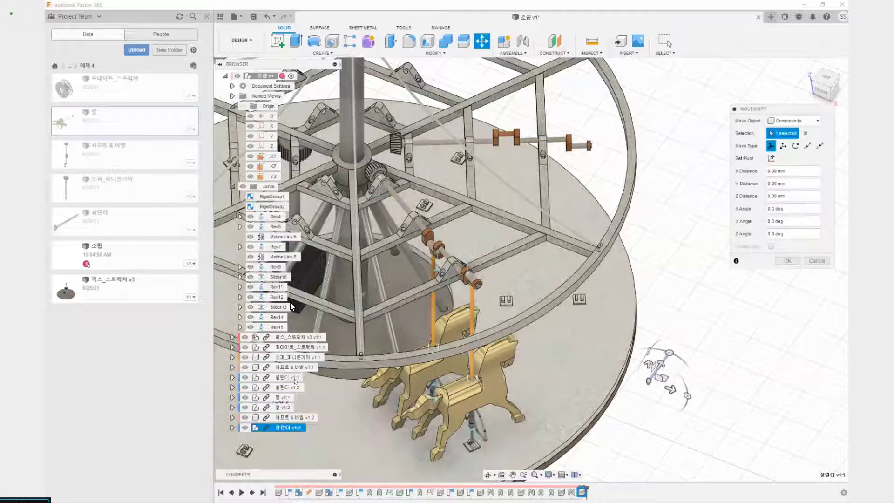
{"action": "scroll", "coordinate": [661, 353], "scroll_direction": "up", "scroll_amount": 4}
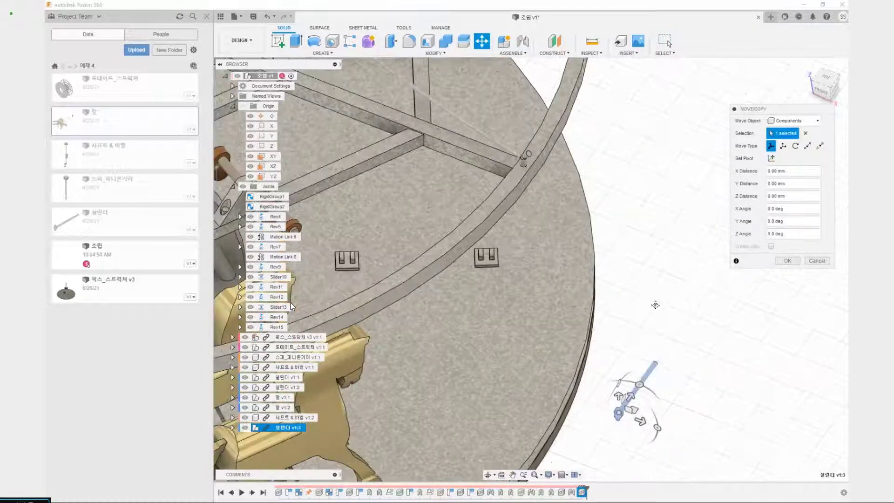
{"action": "middle_click_drag", "start_coordinate": [655, 305], "coordinate": [580, 208]}
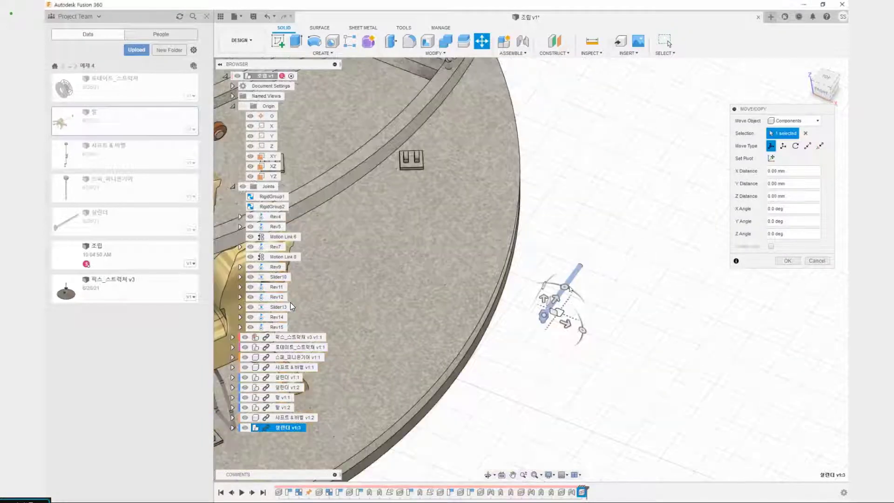
{"action": "left_click", "coordinate": [795, 263]}
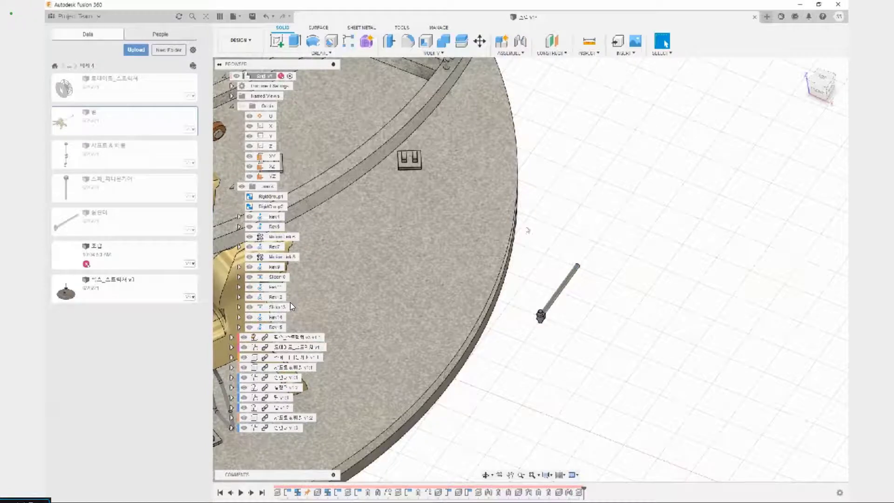
Start an Align with the end-face centre of the pasted cylinder's cross pin as the point to move from
{"action": "left_click", "coordinate": [442, 53]}
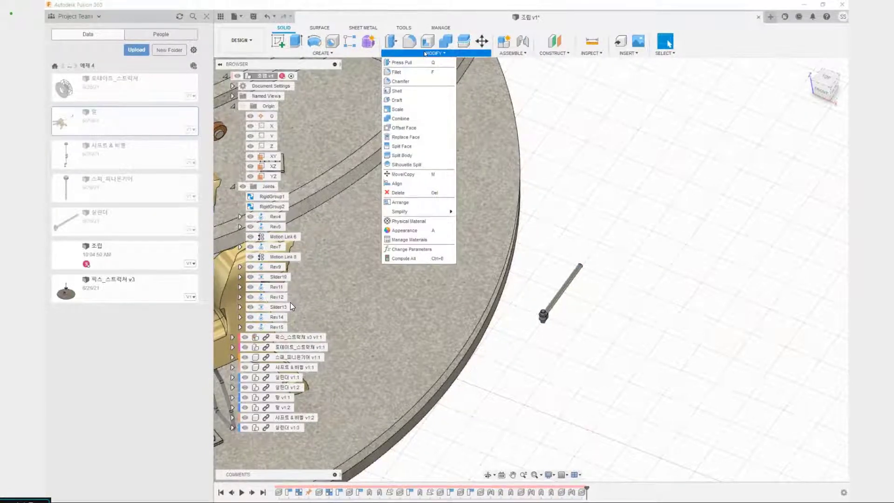
{"action": "left_click", "coordinate": [397, 184]}
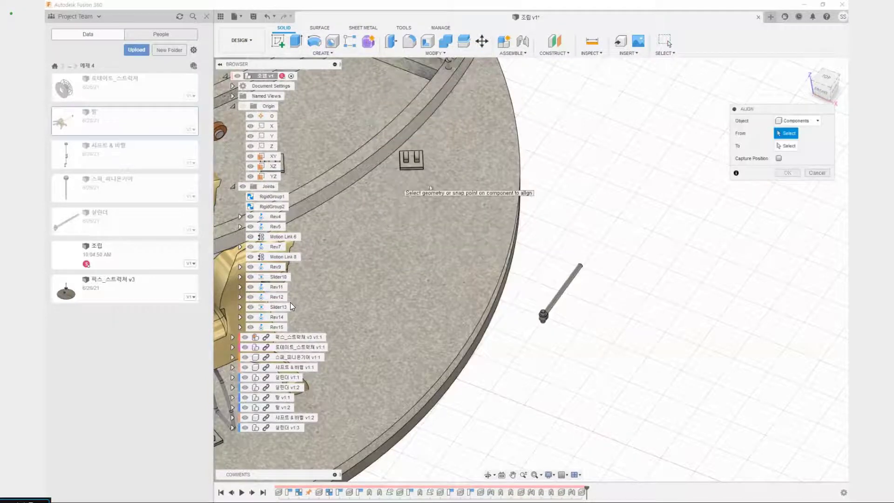
{"action": "scroll", "coordinate": [530, 372], "scroll_direction": "up", "scroll_amount": 5}
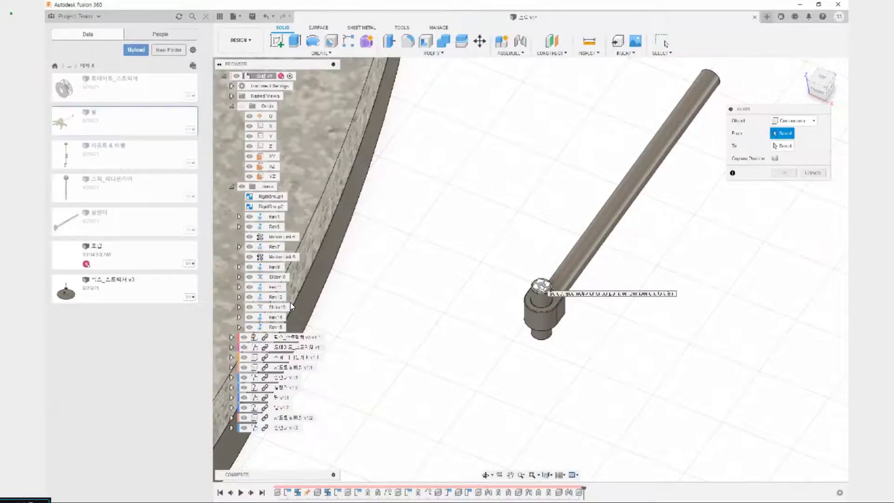
{"action": "left_click", "coordinate": [542, 287]}
{"action": "scroll", "coordinate": [519, 296], "scroll_direction": "down", "scroll_amount": 5}
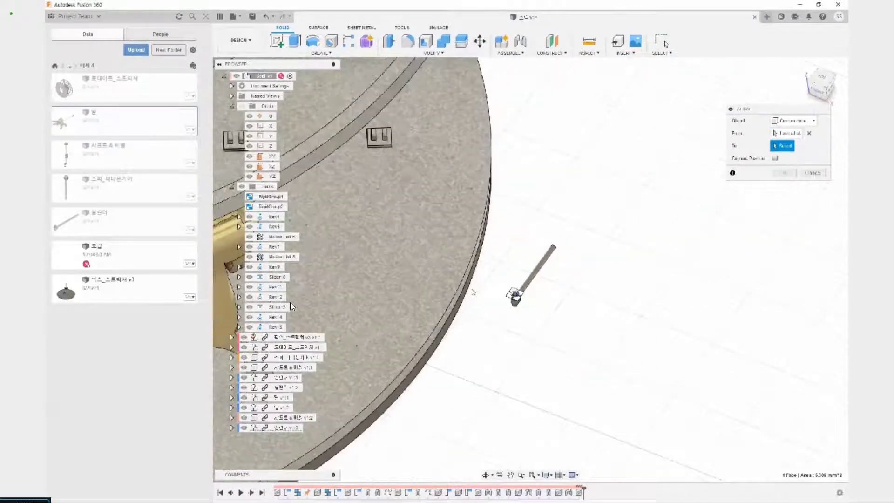
Align the cylinder's pin to the hole centre of the inner base bracket next to the existing horses
{"action": "middle_click_drag", "start_coordinate": [359, 259], "coordinate": [609, 419]}
{"action": "scroll", "coordinate": [471, 298], "scroll_direction": "up", "scroll_amount": 5}
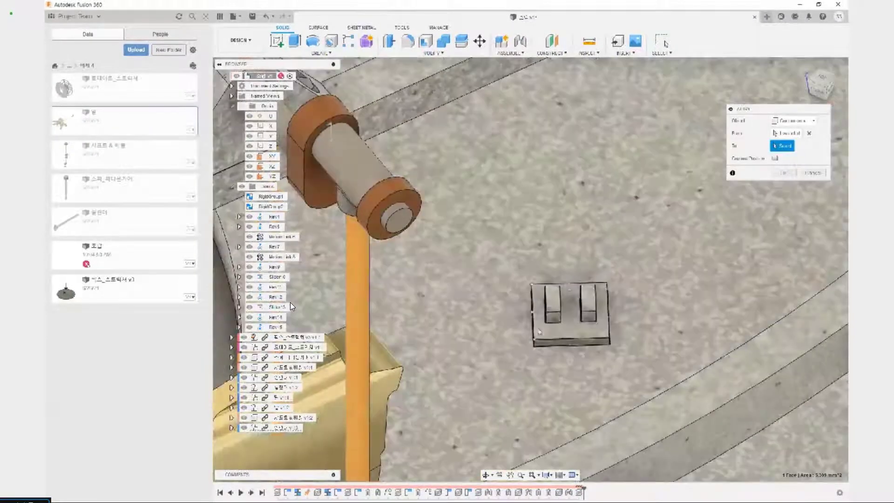
{"action": "middle_click_drag", "start_coordinate": [542, 328], "coordinate": [549, 311], "text": "shift"}
{"action": "scroll", "coordinate": [546, 312], "scroll_direction": "up", "scroll_amount": 3}
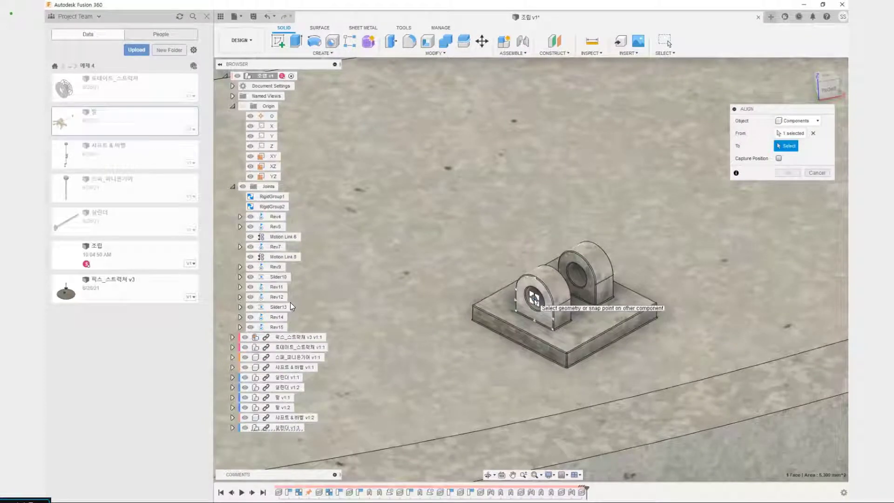
{"action": "left_click", "coordinate": [535, 299]}
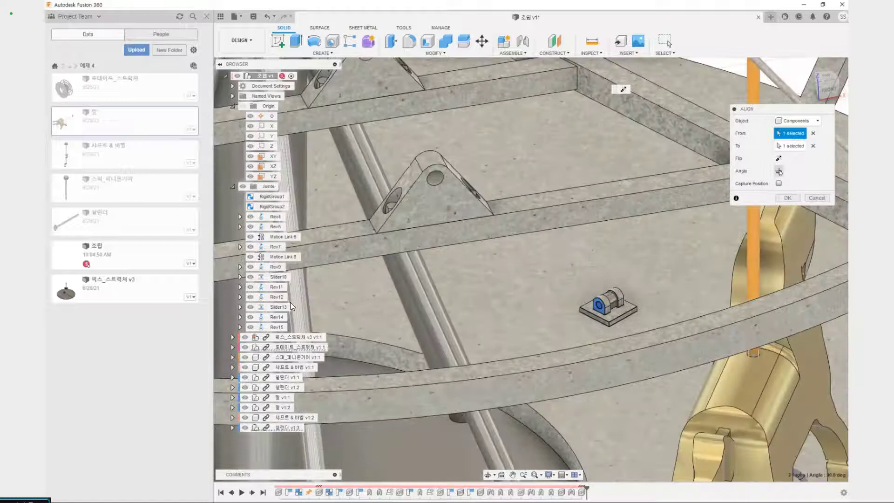
Rotate the aligned cylinder until its rod stands upright, and apply the alignment with Capture Position enabled
{"action": "left_click", "coordinate": [779, 172]}
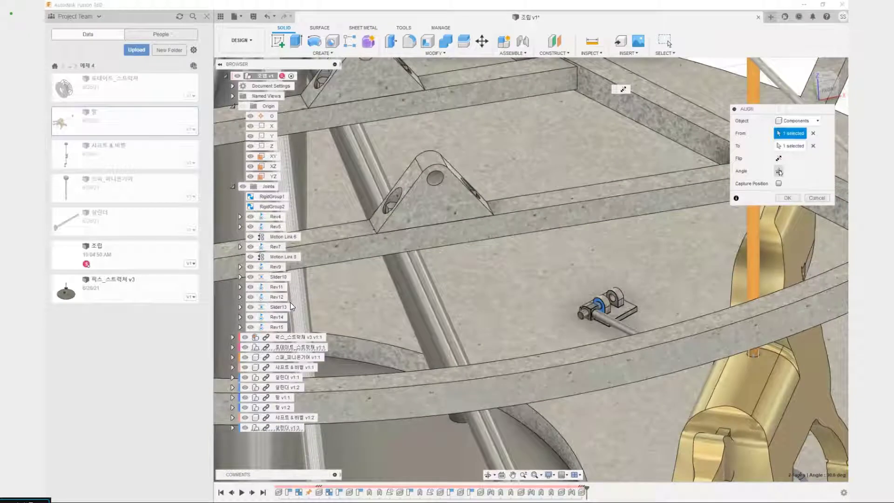
{"action": "left_click", "coordinate": [779, 172]}
{"action": "left_click", "coordinate": [779, 172]}
{"action": "left_click", "coordinate": [779, 171]}
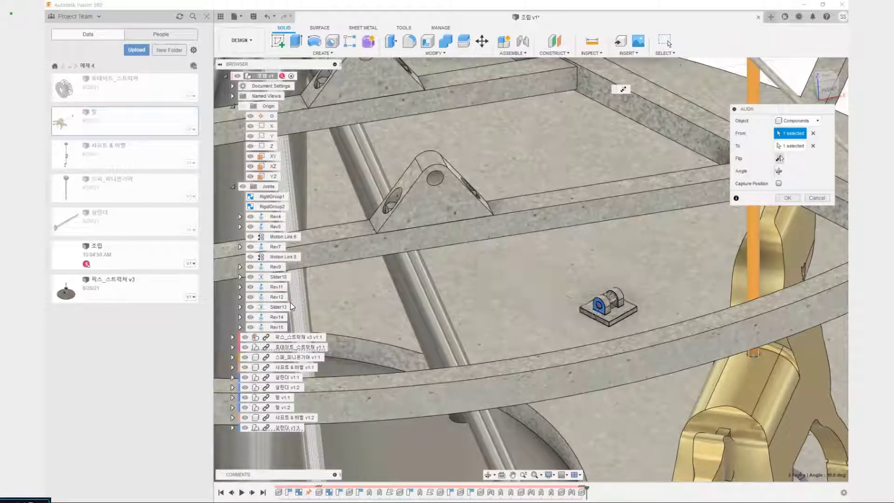
{"action": "left_click", "coordinate": [779, 171]}
{"action": "left_click", "coordinate": [776, 159]}
{"action": "left_click", "coordinate": [779, 171]}
{"action": "left_click", "coordinate": [779, 171]}
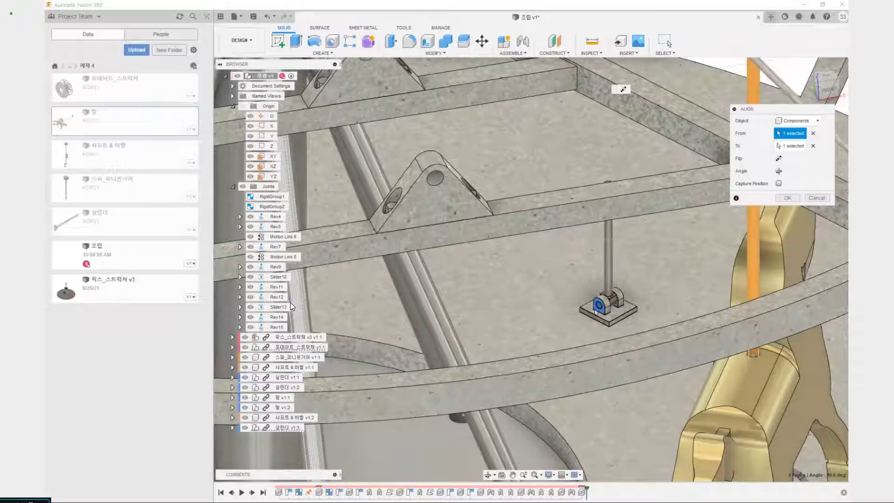
{"action": "middle_click_drag", "start_coordinate": [590, 306], "coordinate": [515, 346]}
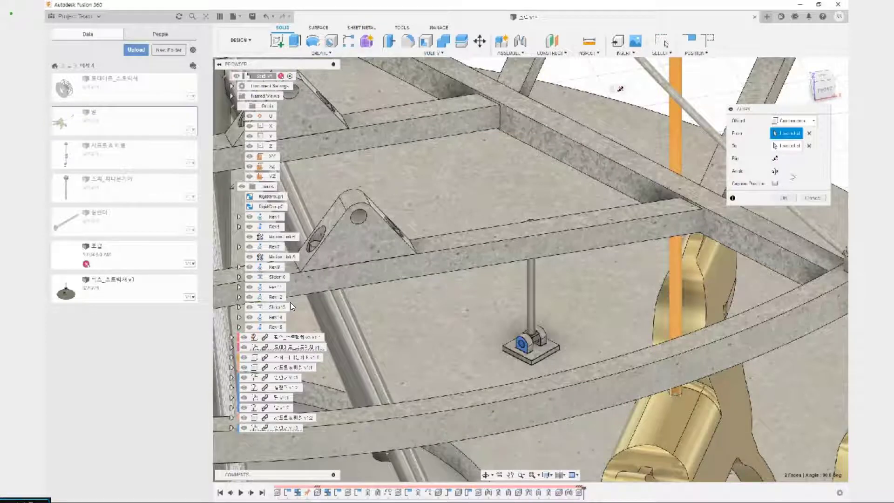
{"action": "middle_click_drag", "start_coordinate": [605, 230], "coordinate": [569, 273], "text": "shift"}
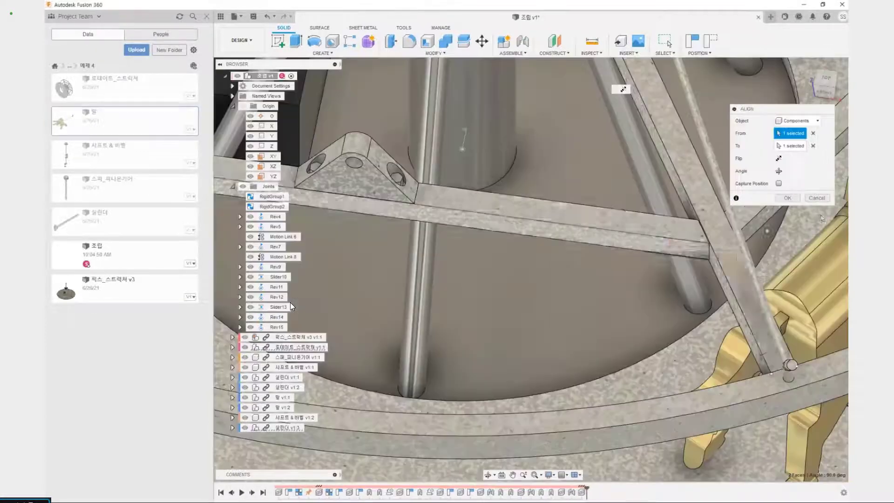
{"action": "left_click", "coordinate": [780, 185]}
Examine the upright cylinder on the inner base bracket and the empty outer bracket beside it
{"action": "scroll", "coordinate": [759, 219], "scroll_direction": "down", "scroll_amount": 5}
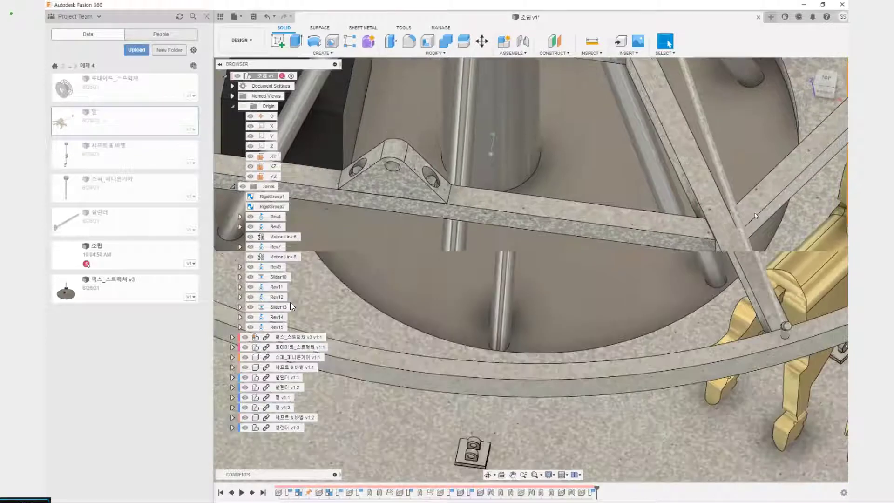
{"action": "middle_click_drag", "start_coordinate": [760, 220], "coordinate": [534, 429]}
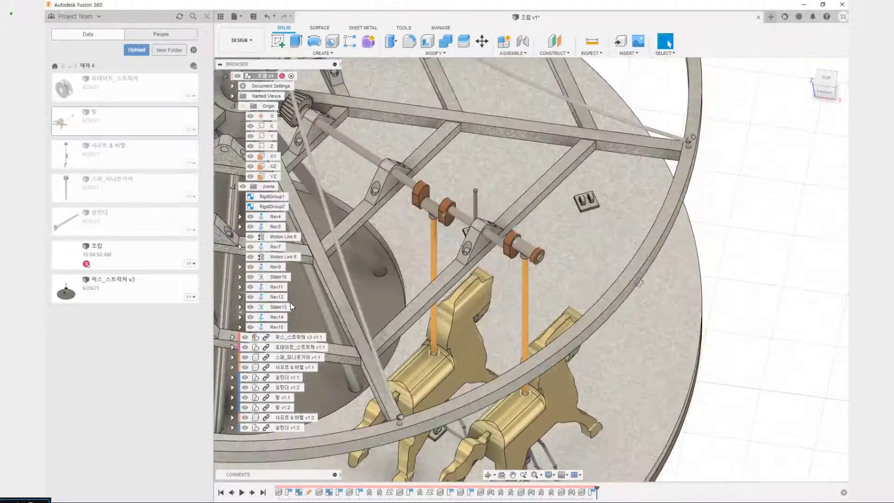
{"action": "middle_click_drag", "start_coordinate": [694, 344], "coordinate": [584, 354], "text": "shift"}
{"action": "scroll", "coordinate": [619, 269], "scroll_direction": "down", "scroll_amount": 5}
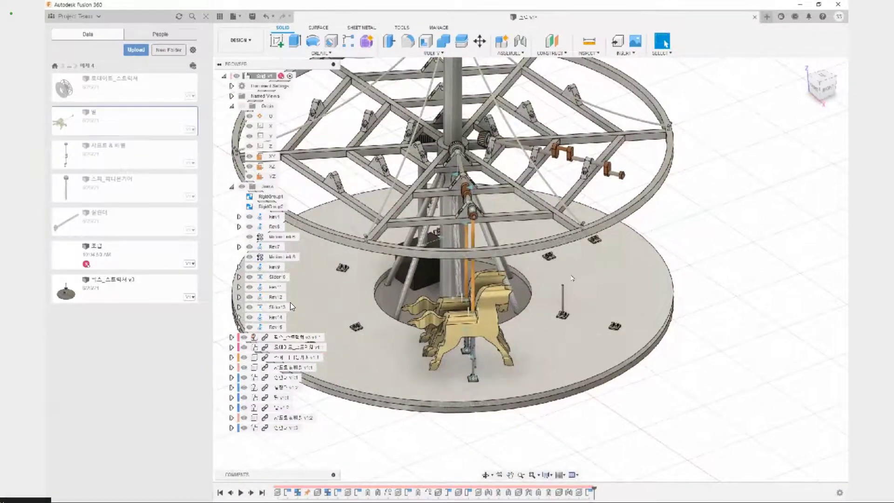
{"action": "left_click_drag", "start_coordinate": [553, 278], "coordinate": [579, 329]}
{"action": "left_click_drag", "start_coordinate": [602, 274], "coordinate": [625, 335]}
{"action": "left_click_drag", "start_coordinate": [644, 300], "coordinate": [637, 315]}
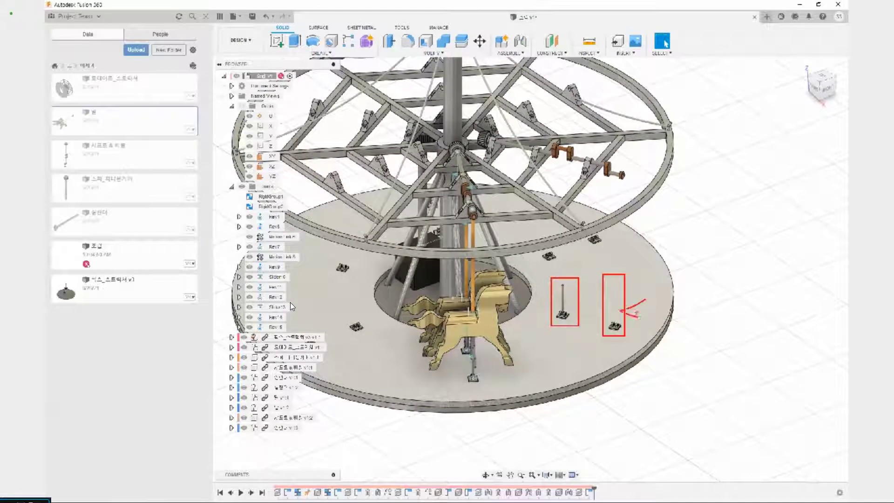
{"action": "key", "text": "Escape"}
{"action": "scroll", "coordinate": [559, 308], "scroll_direction": "up", "scroll_amount": 5}
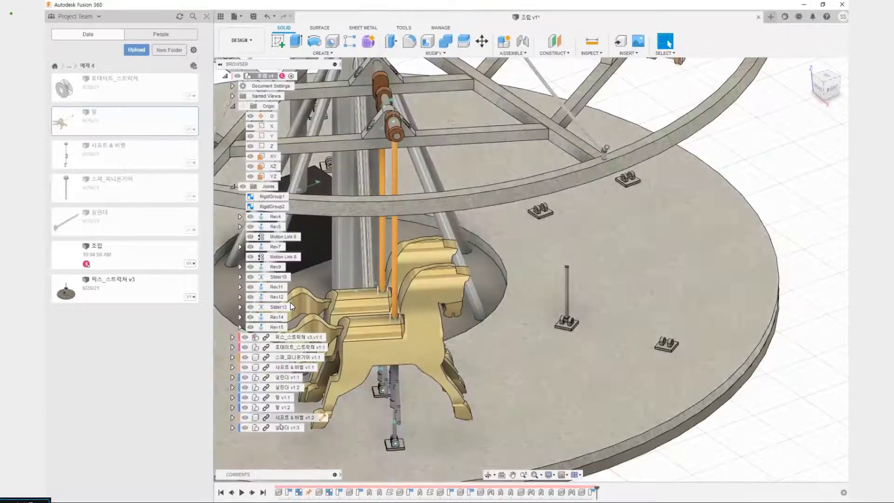
Copy the upright 실린더 component and paste a new instance beside the base platform
{"action": "left_click", "coordinate": [280, 427]}
{"action": "scroll", "coordinate": [578, 305], "scroll_direction": "up", "scroll_amount": 3}
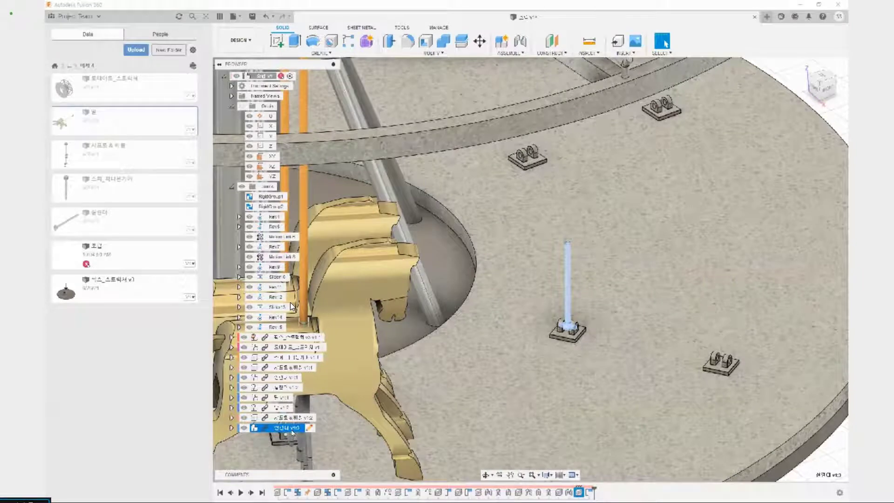
{"action": "key", "text": "ctrl+c"}
{"action": "key", "text": "ctrl+v"}
{"action": "scroll", "coordinate": [690, 382], "scroll_direction": "down", "scroll_amount": 5}
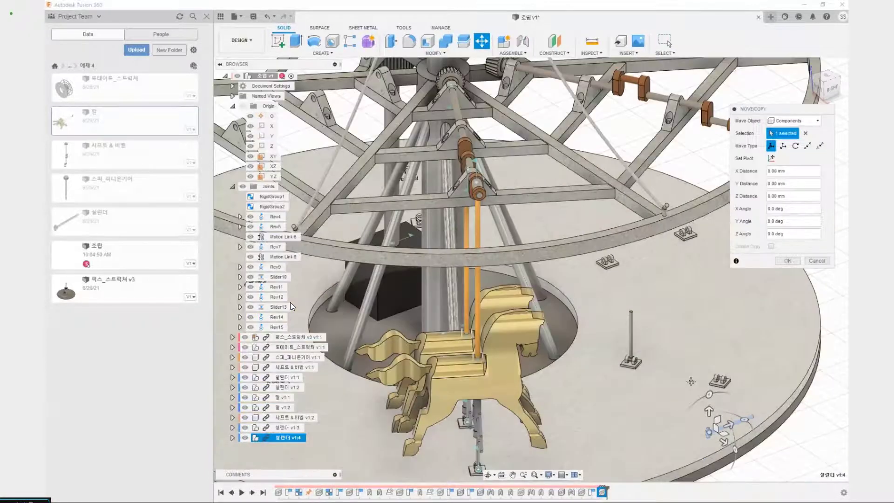
{"action": "middle_click_drag", "start_coordinate": [691, 382], "coordinate": [619, 288], "text": "shift"}
{"action": "scroll", "coordinate": [618, 287], "scroll_direction": "up", "scroll_amount": 5}
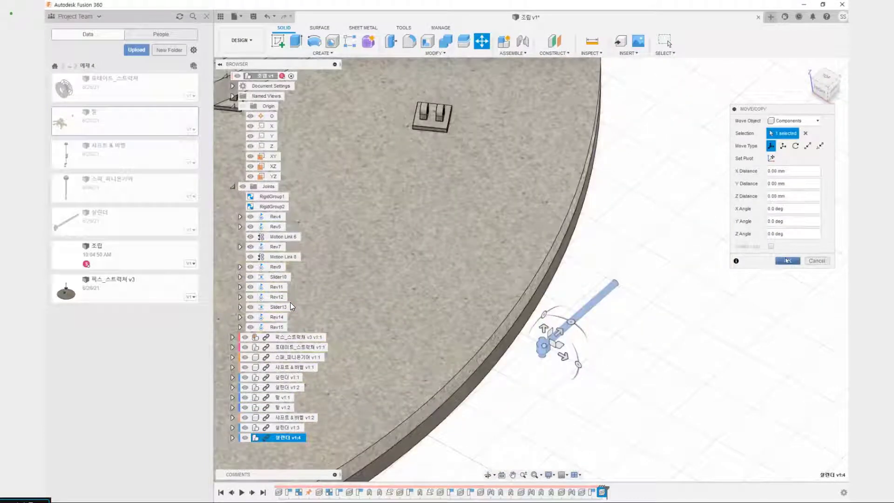
{"action": "left_click", "coordinate": [784, 260]}
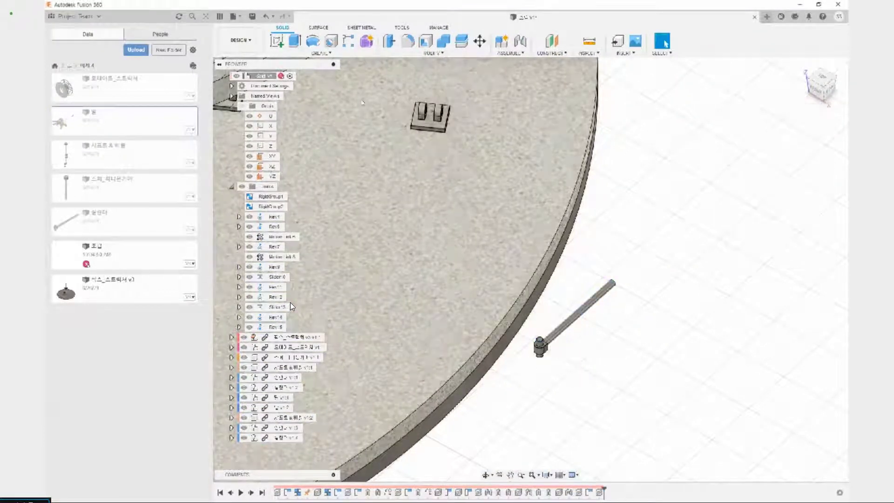
Start an Align from the end-face centre of the newly pasted cylinder's cross pin
{"action": "left_click", "coordinate": [437, 53]}
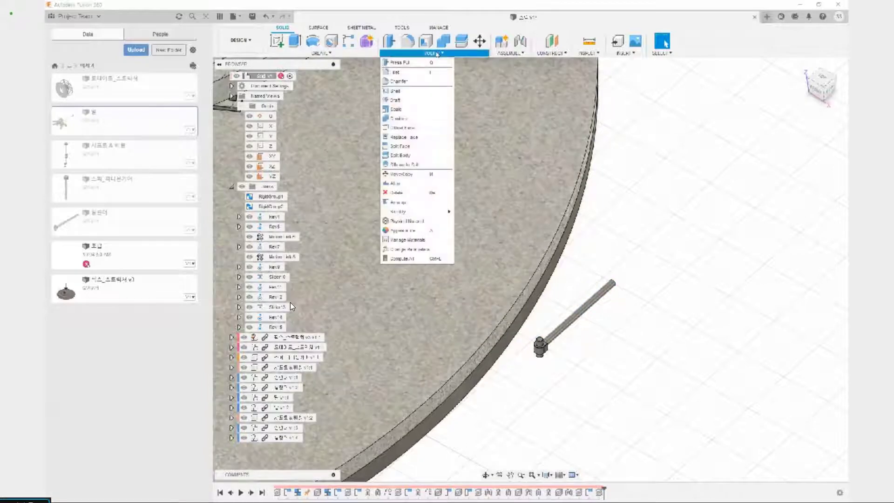
{"action": "left_click", "coordinate": [410, 185]}
{"action": "scroll", "coordinate": [535, 322], "scroll_direction": "up", "scroll_amount": 5}
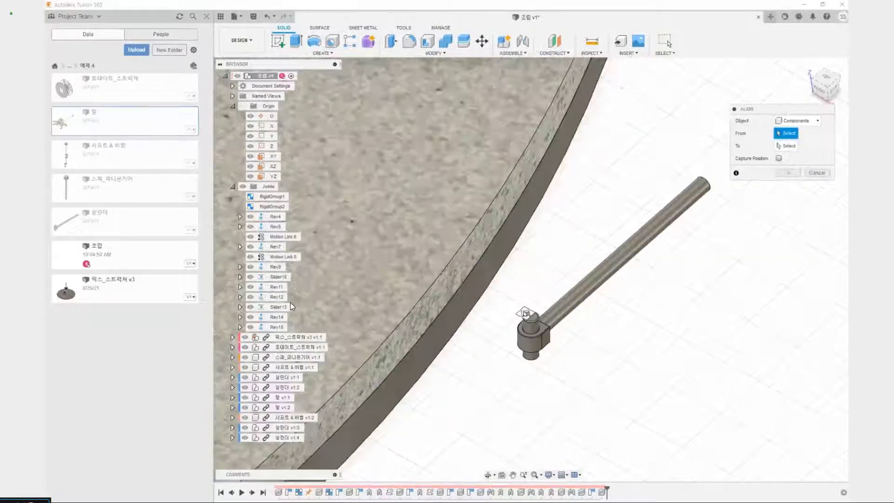
{"action": "left_click", "coordinate": [536, 320]}
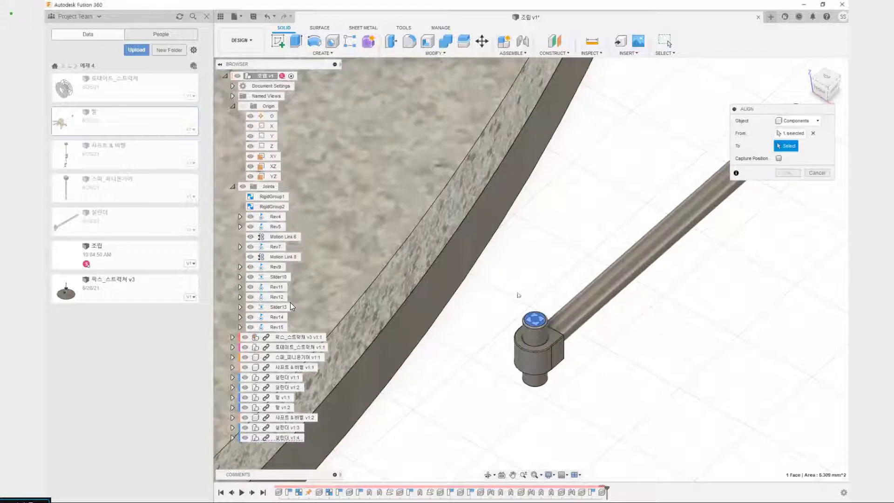
Align the new cylinder's pin to the hole centre of the empty outer base bracket
{"action": "scroll", "coordinate": [512, 278], "scroll_direction": "down", "scroll_amount": 3}
{"action": "scroll", "coordinate": [512, 267], "scroll_direction": "down", "scroll_amount": 4}
{"action": "middle_click_drag", "start_coordinate": [445, 192], "coordinate": [404, 360]}
{"action": "middle_click_drag", "start_coordinate": [401, 395], "coordinate": [539, 432], "text": "shift"}
{"action": "scroll", "coordinate": [361, 379], "scroll_direction": "up", "scroll_amount": 8}
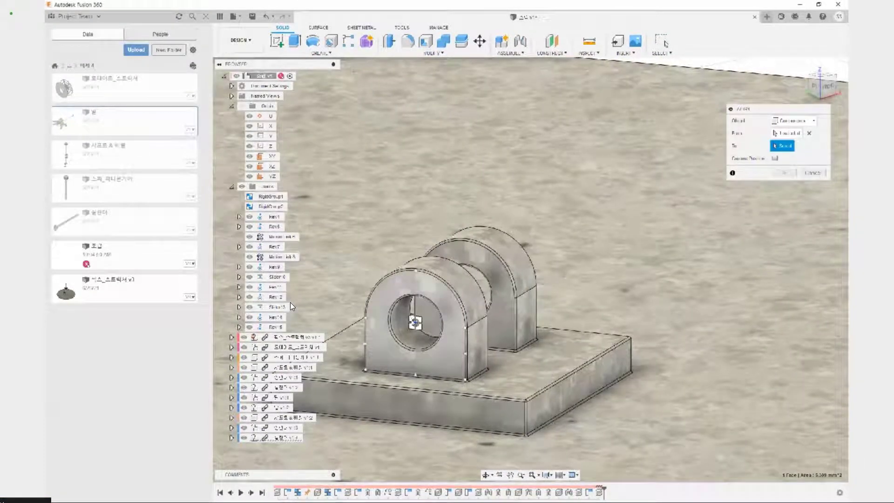
{"action": "left_click", "coordinate": [415, 321]}
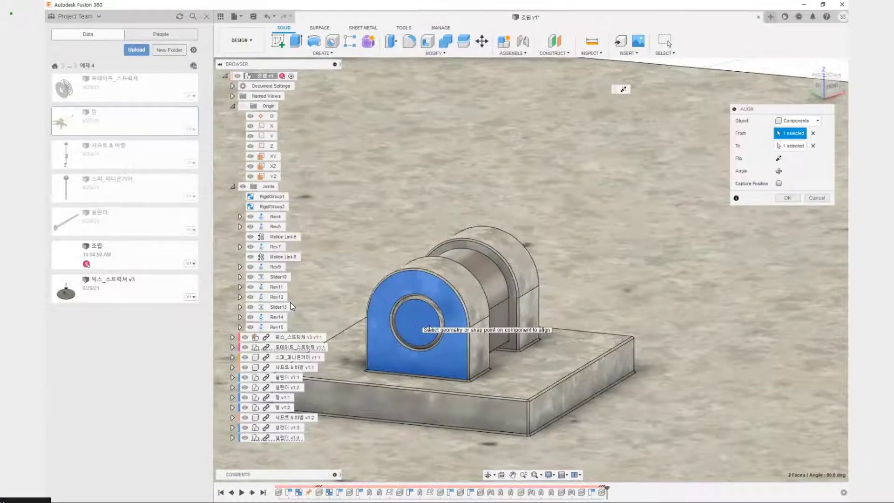
Turn the outer cylinder until its rod points straight up, enable Capture Position and apply the alignment
{"action": "scroll", "coordinate": [561, 286], "scroll_direction": "down", "scroll_amount": 3}
{"action": "scroll", "coordinate": [561, 287], "scroll_direction": "down", "scroll_amount": 3}
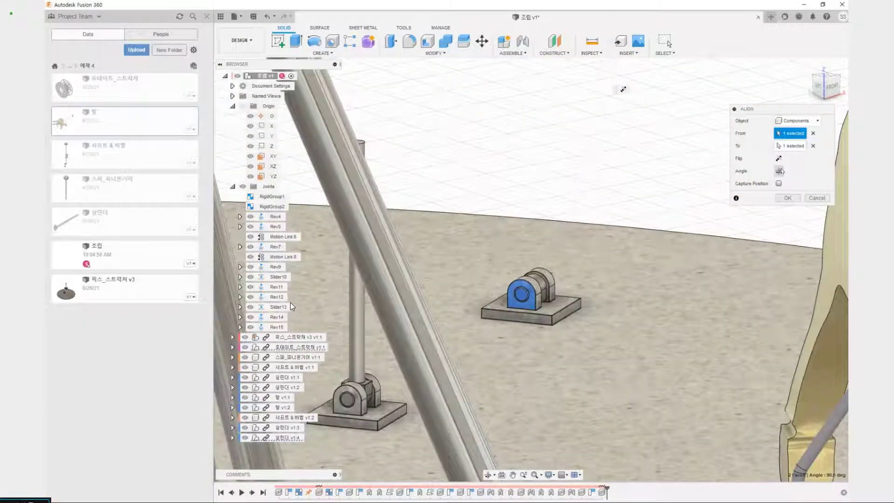
{"action": "left_click", "coordinate": [779, 159]}
{"action": "left_click", "coordinate": [779, 159]}
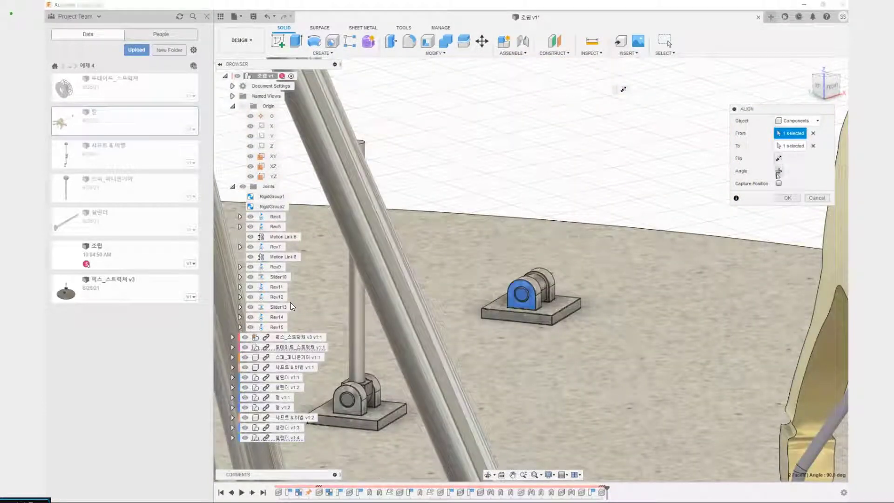
{"action": "left_click", "coordinate": [778, 171]}
{"action": "left_click", "coordinate": [778, 171]}
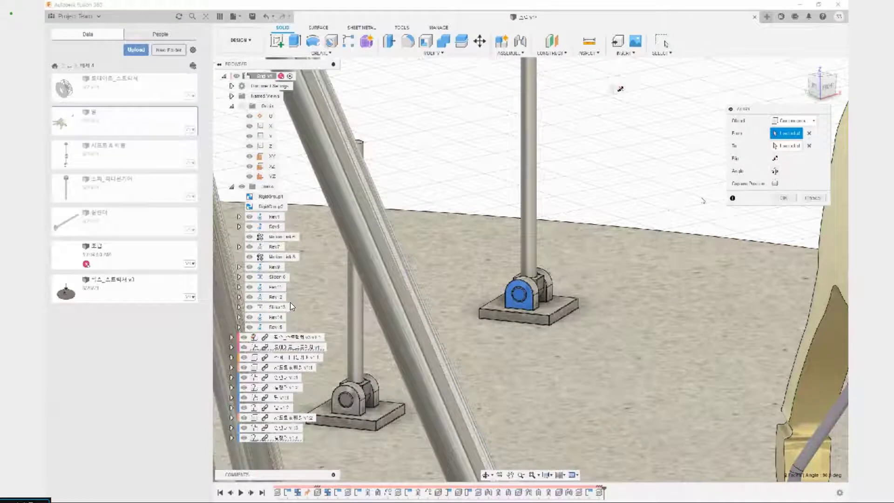
{"action": "scroll", "coordinate": [605, 212], "scroll_direction": "down", "scroll_amount": 3}
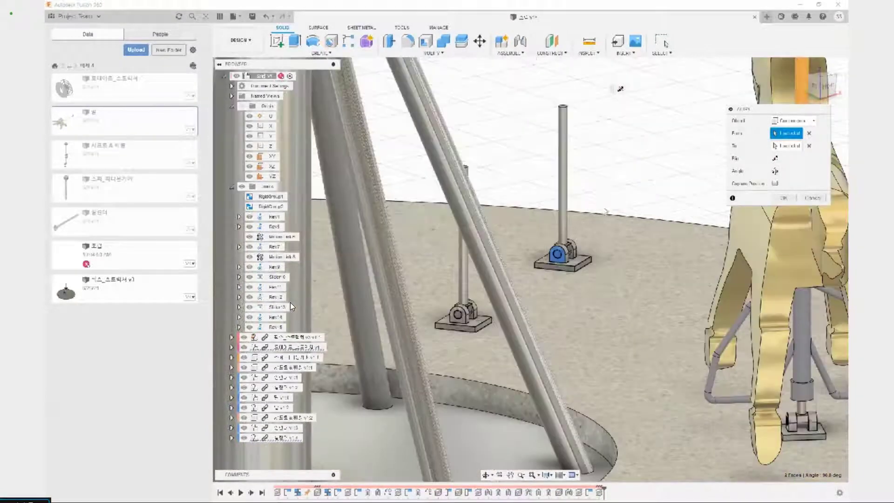
{"action": "middle_click_drag", "start_coordinate": [606, 212], "coordinate": [588, 303]}
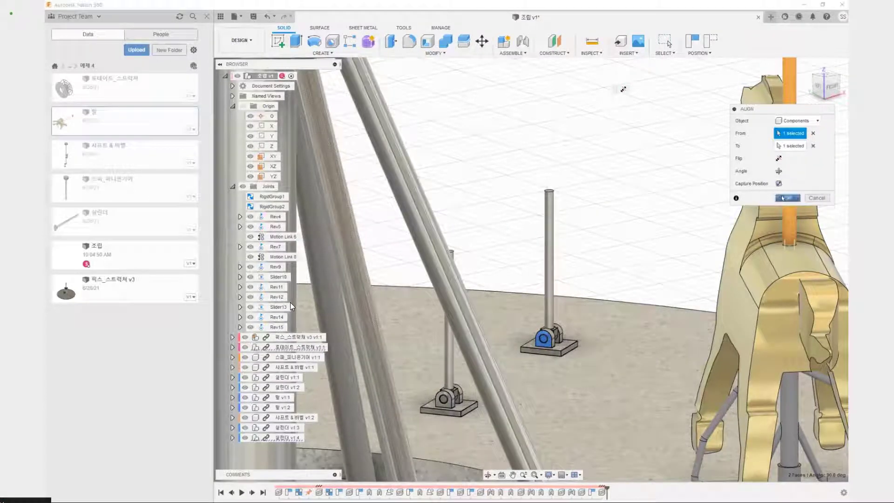
{"action": "left_click", "coordinate": [784, 198]}
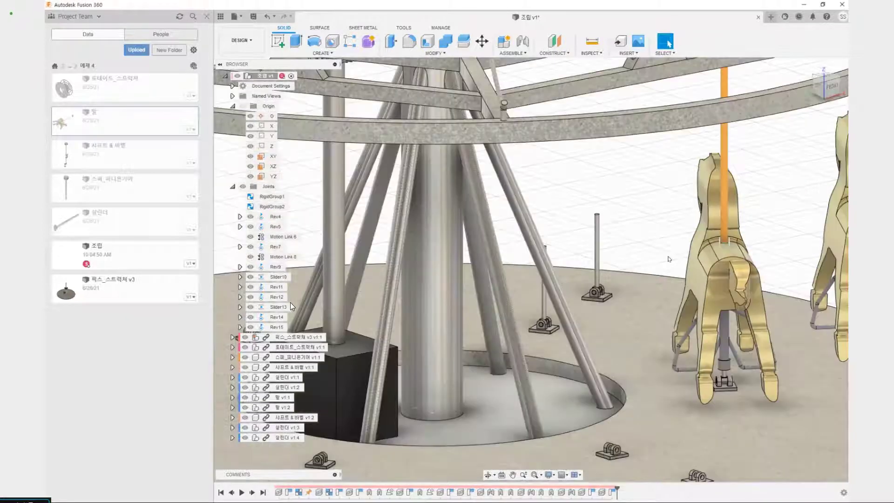
Copy the second horse component (말 v1:2) and paste a new instance near the platform's outer edge, accepting its placement
{"action": "mouse_move", "coordinate": [660, 255]}
{"action": "middle_mouse_down", "text": "shift"}
{"action": "mouse_move", "coordinate": [644, 259]}
{"action": "mouse_move", "coordinate": [579, 333]}
{"action": "middle_mouse_up", "text": "shift"}
{"action": "scroll", "coordinate": [610, 307], "scroll_direction": "down", "scroll_amount": 5}
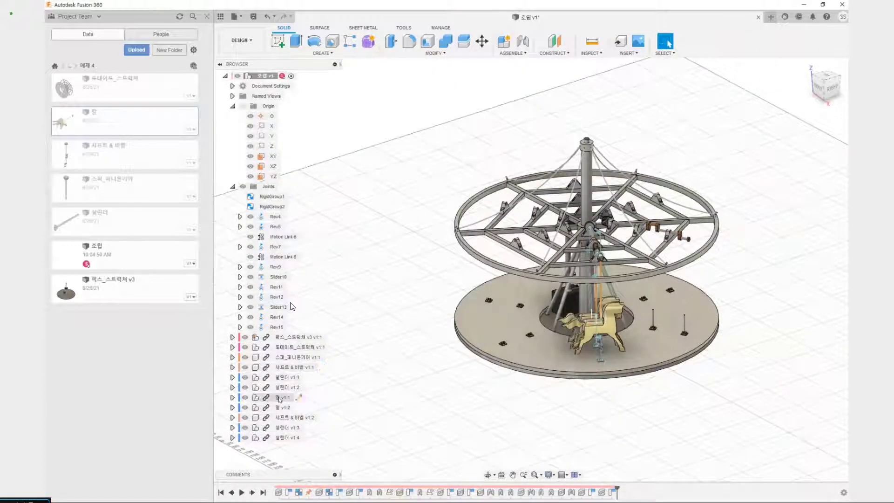
{"action": "left_click", "coordinate": [281, 397]}
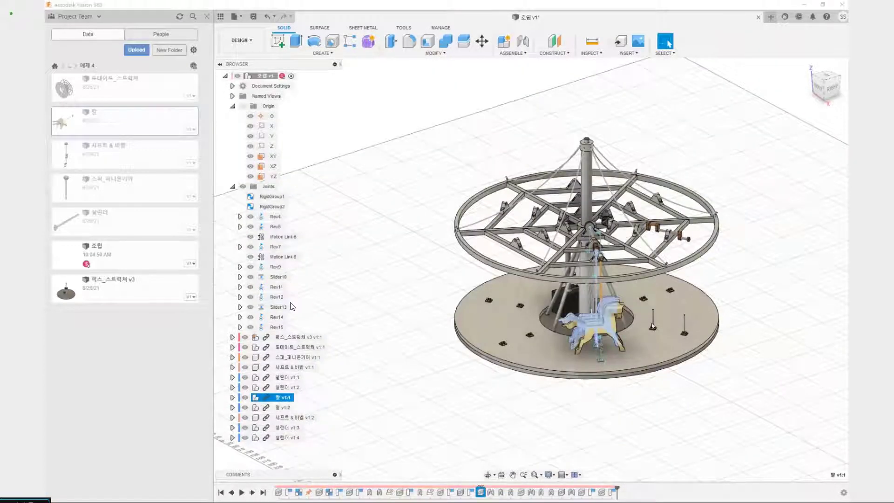
{"action": "left_click", "coordinate": [284, 408]}
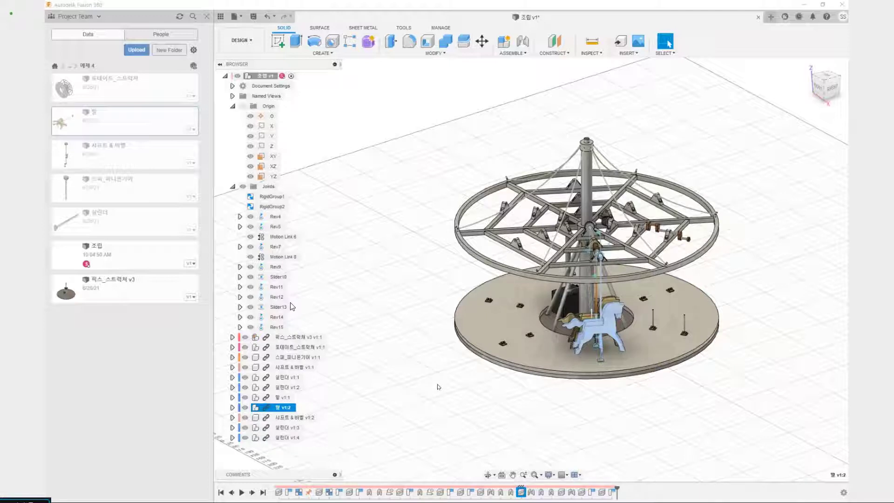
{"action": "key", "text": "ctrl+v"}
{"action": "scroll", "coordinate": [566, 410], "scroll_direction": "up", "scroll_amount": 5}
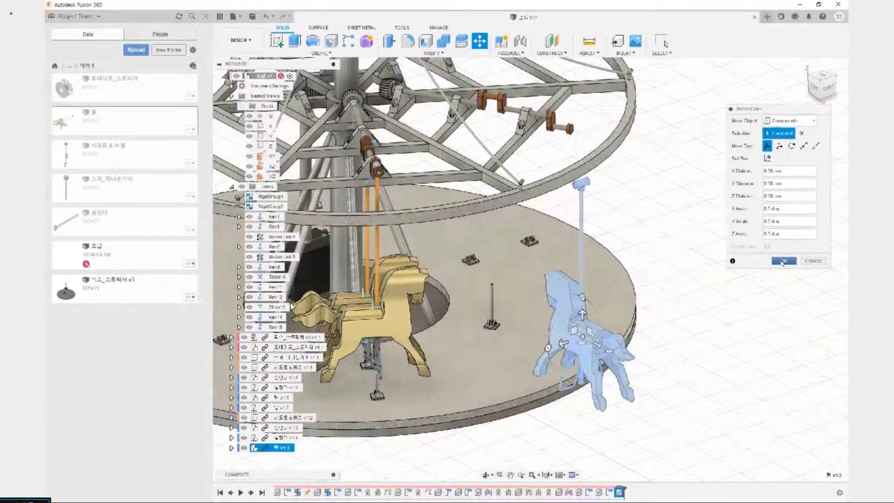
{"action": "left_click", "coordinate": [786, 261]}
Start a Joint with the centre of the cross tube atop the new horse's pole as the first component's snap
{"action": "middle_click_drag", "start_coordinate": [617, 228], "coordinate": [617, 301]}
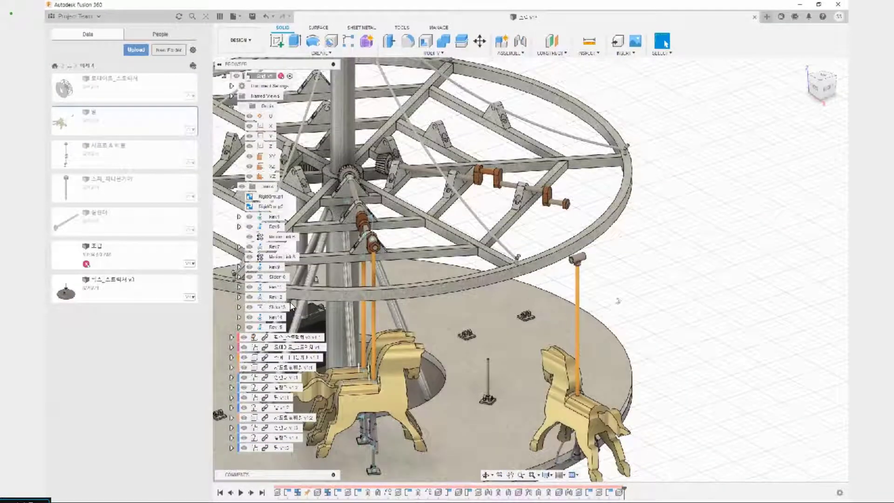
{"action": "scroll", "coordinate": [668, 272], "scroll_direction": "up", "scroll_amount": 3}
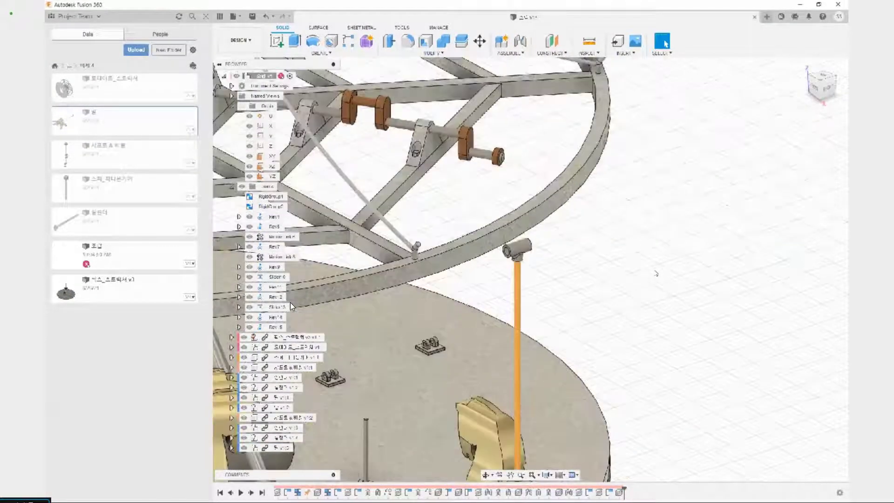
{"action": "key", "text": "j"}
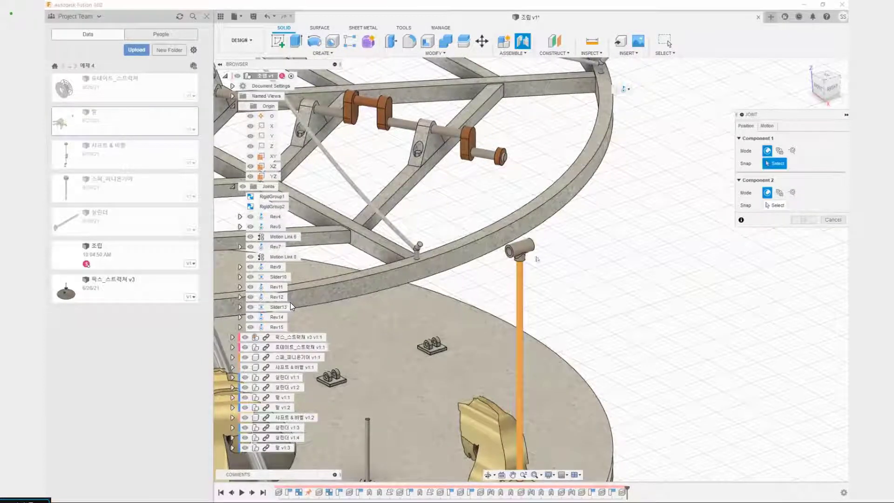
{"action": "scroll", "coordinate": [521, 250], "scroll_direction": "up", "scroll_amount": 3}
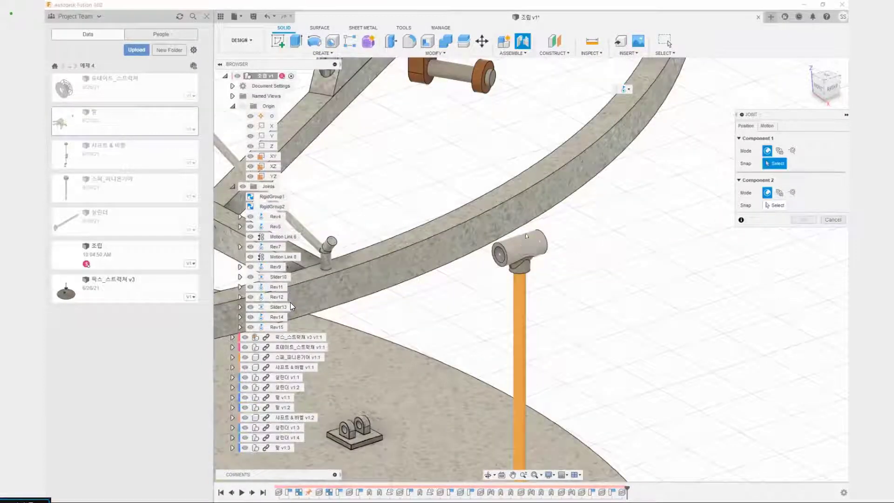
{"action": "scroll", "coordinate": [522, 247], "scroll_direction": "down", "scroll_amount": 3}
{"action": "scroll", "coordinate": [521, 247], "scroll_direction": "up", "scroll_amount": 3}
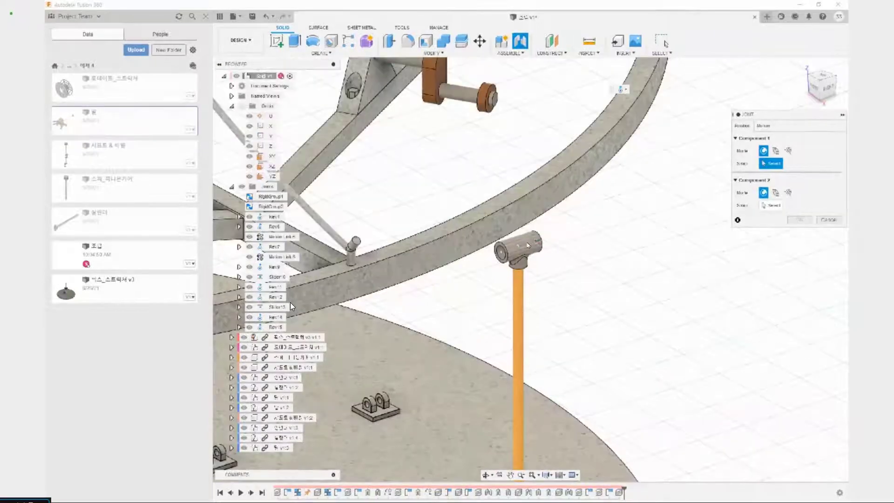
{"action": "left_click", "coordinate": [519, 247]}
Joint the new horse's cross tube to the centre of the inner crank pin on the second 샤프트 & 베벨 crankshaft
{"action": "scroll", "coordinate": [518, 248], "scroll_direction": "down", "scroll_amount": 5}
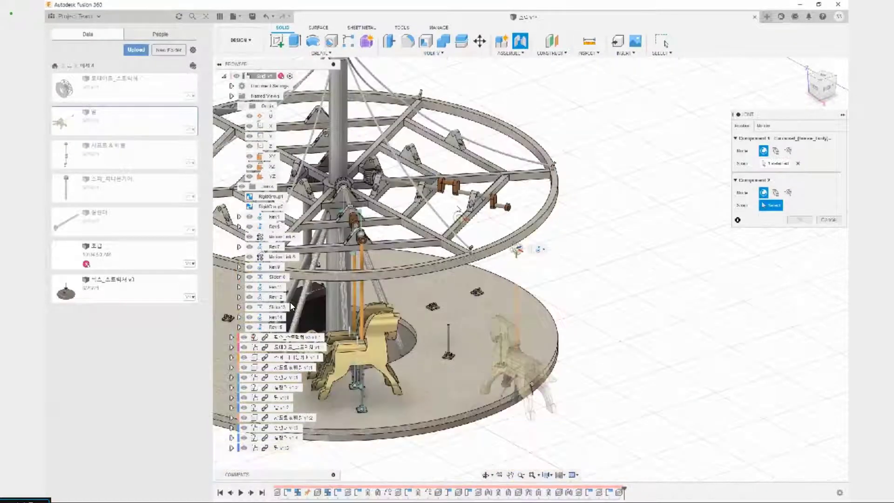
{"action": "scroll", "coordinate": [451, 185], "scroll_direction": "up", "scroll_amount": 5}
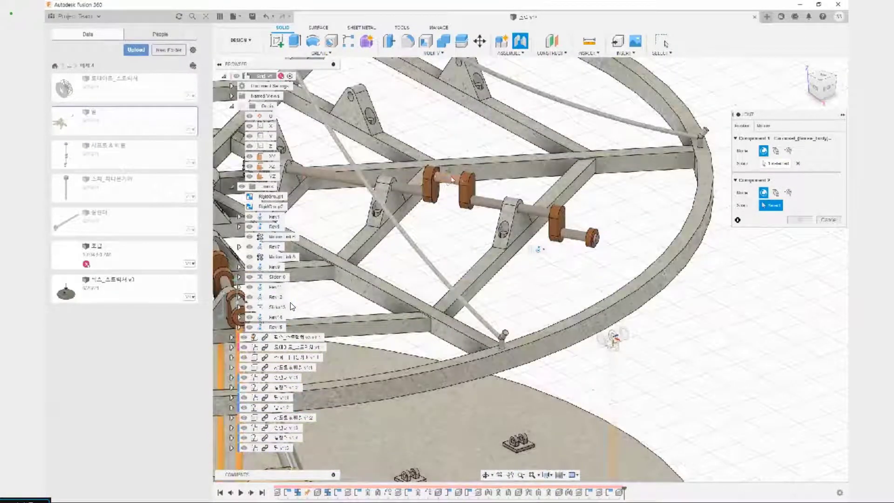
{"action": "left_click", "coordinate": [451, 179]}
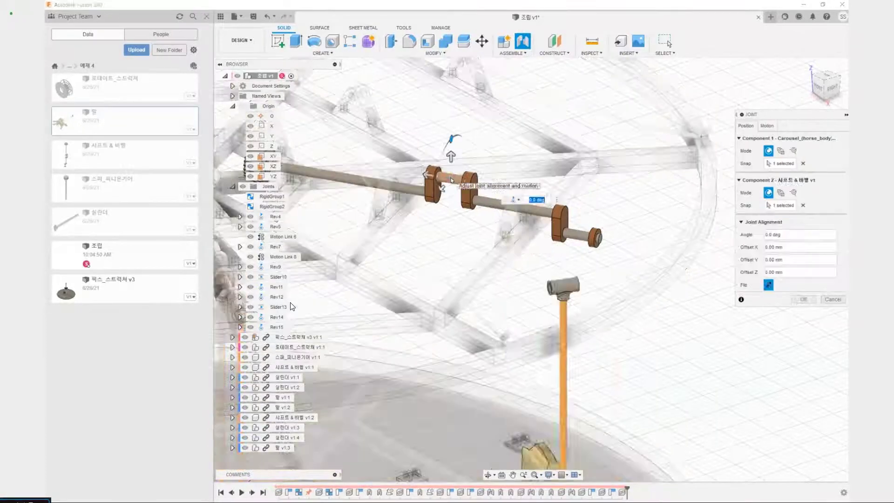
{"action": "scroll", "coordinate": [472, 198], "scroll_direction": "down", "scroll_amount": 1}
{"action": "scroll", "coordinate": [447, 198], "scroll_direction": "up", "scroll_amount": 5}
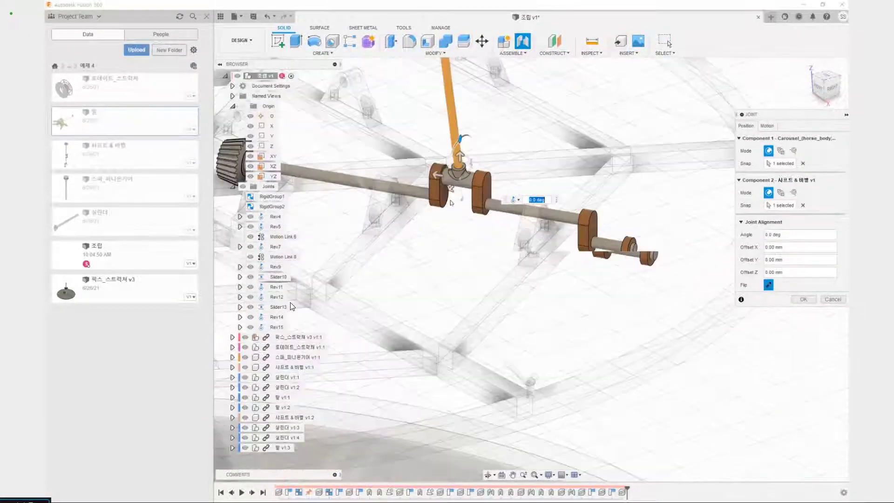
{"action": "middle_click_drag", "start_coordinate": [473, 225], "coordinate": [477, 216], "text": "shift"}
{"action": "scroll", "coordinate": [477, 216], "scroll_direction": "down", "scroll_amount": 6}
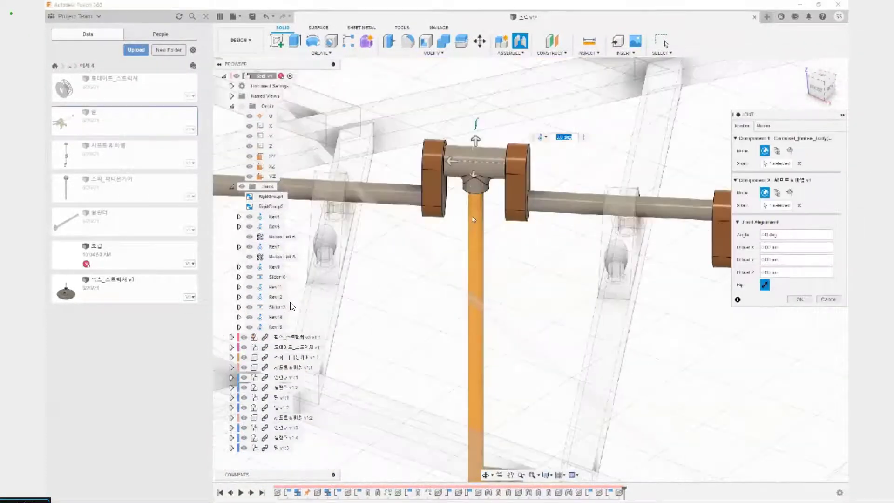
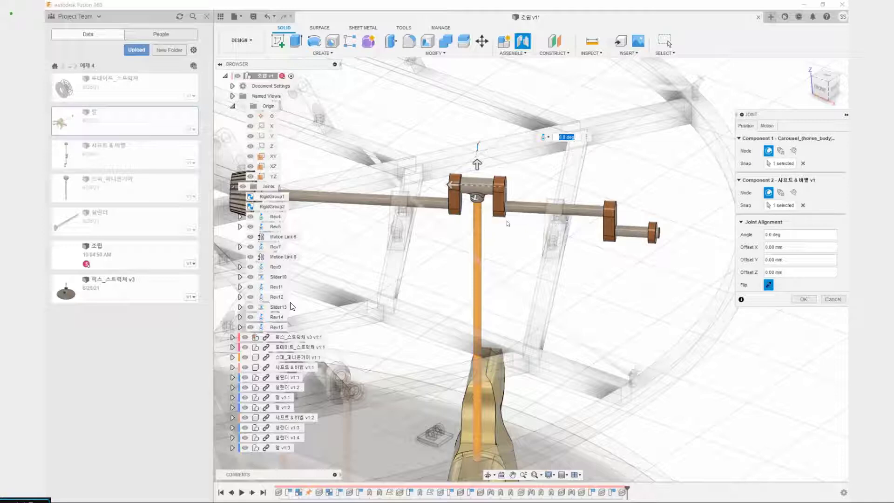
Check the fit of the horse's cross tube between the crank webs and the horse's orientation, and accept the joint
{"action": "scroll", "coordinate": [473, 207], "scroll_direction": "up", "scroll_amount": 5}
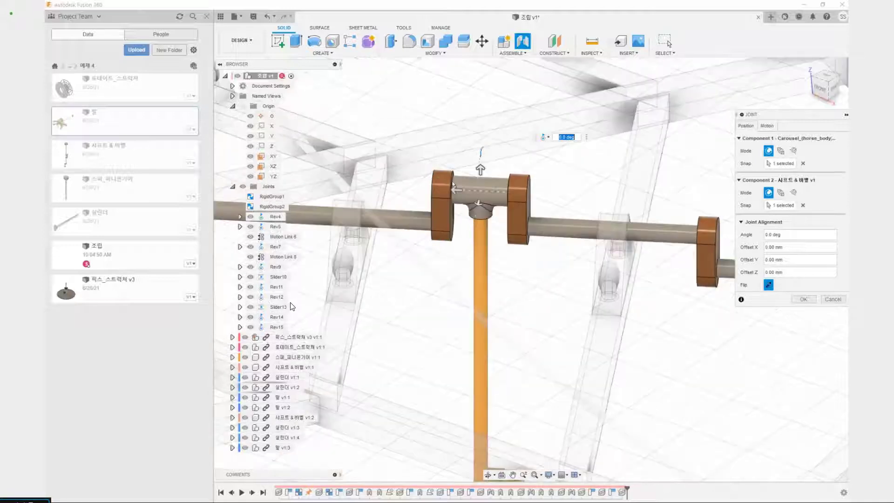
{"action": "scroll", "coordinate": [447, 181], "scroll_direction": "up", "scroll_amount": 5}
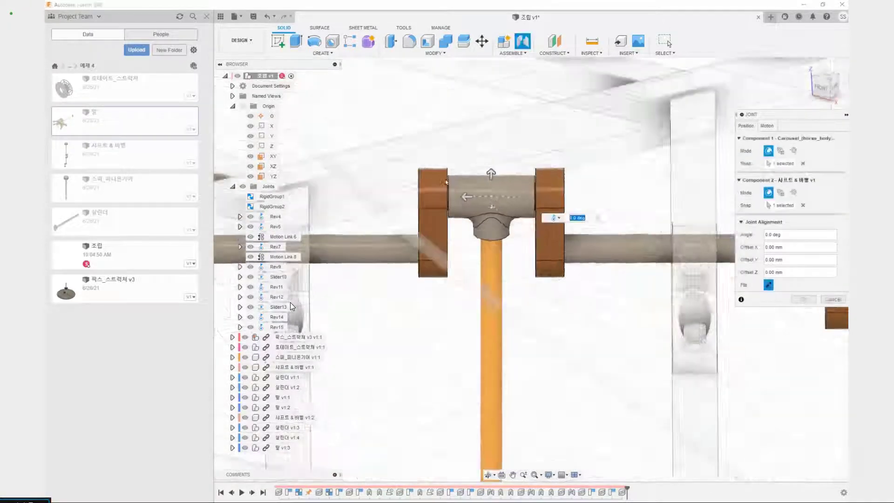
{"action": "scroll", "coordinate": [573, 191], "scroll_direction": "up", "scroll_amount": 5}
{"action": "scroll", "coordinate": [414, 195], "scroll_direction": "down", "scroll_amount": 5}
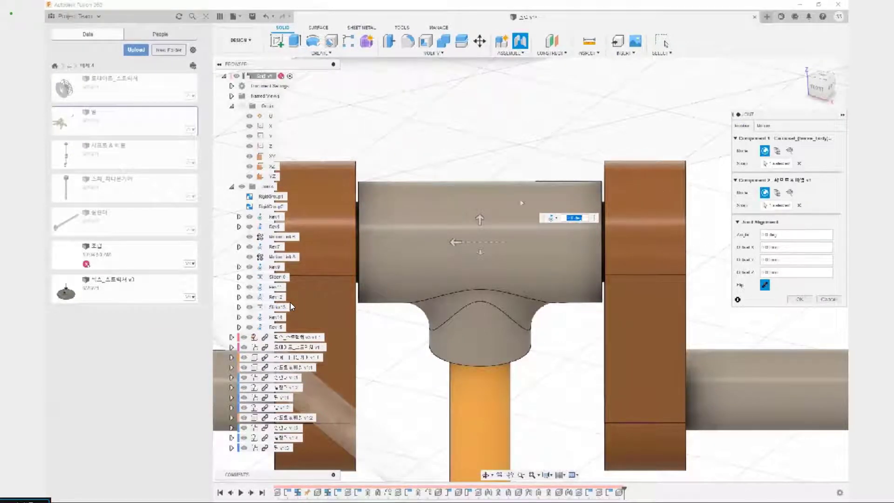
{"action": "scroll", "coordinate": [466, 195], "scroll_direction": "down", "scroll_amount": 7}
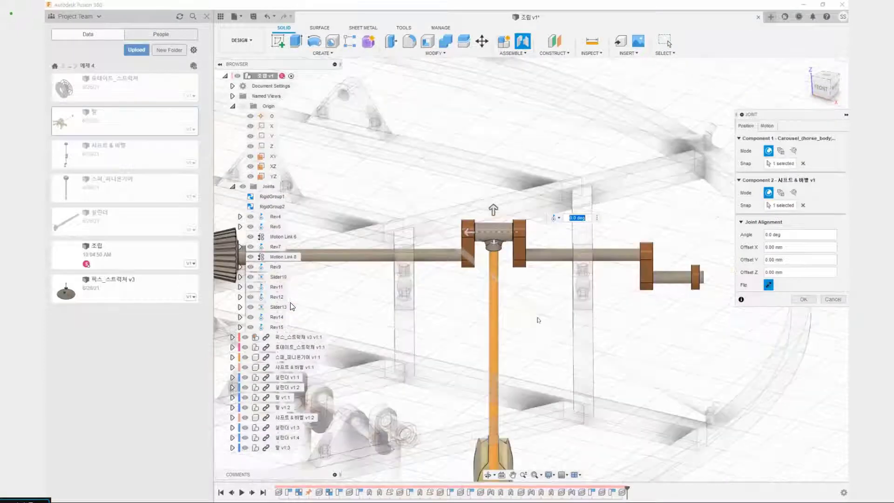
{"action": "middle_click_drag", "start_coordinate": [538, 320], "coordinate": [527, 231]}
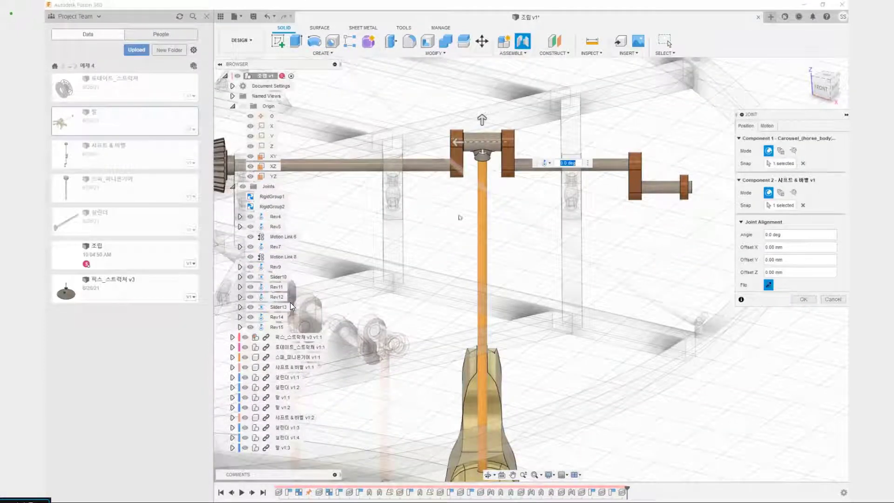
{"action": "scroll", "coordinate": [501, 276], "scroll_direction": "down", "scroll_amount": 4}
{"action": "middle_click_drag", "start_coordinate": [592, 361], "coordinate": [388, 136], "text": "shift"}
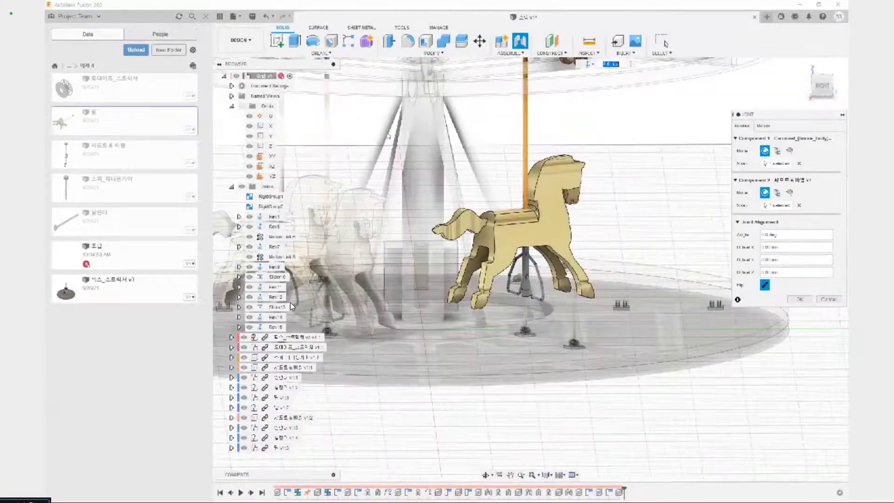
{"action": "left_click", "coordinate": [799, 299]}
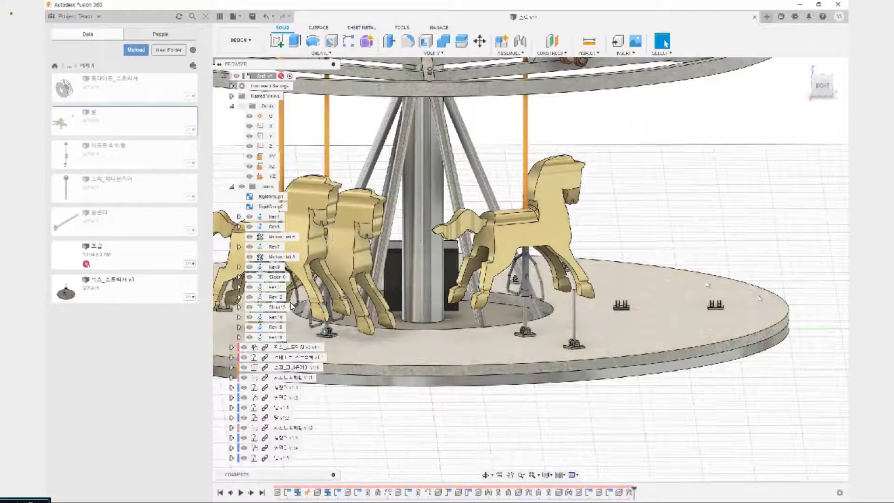
Copy the third horse component (말 v1:3) and paste a new instance near the platform's outer edge, accepting its placement
{"action": "scroll", "coordinate": [680, 279], "scroll_direction": "down", "scroll_amount": 3}
{"action": "scroll", "coordinate": [646, 302], "scroll_direction": "up", "scroll_amount": 4}
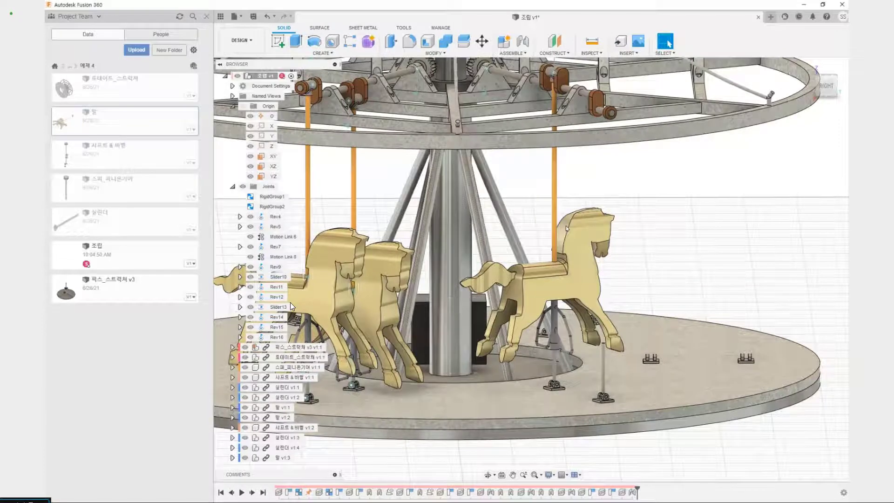
{"action": "scroll", "coordinate": [290, 306], "scroll_direction": "down", "scroll_amount": 3}
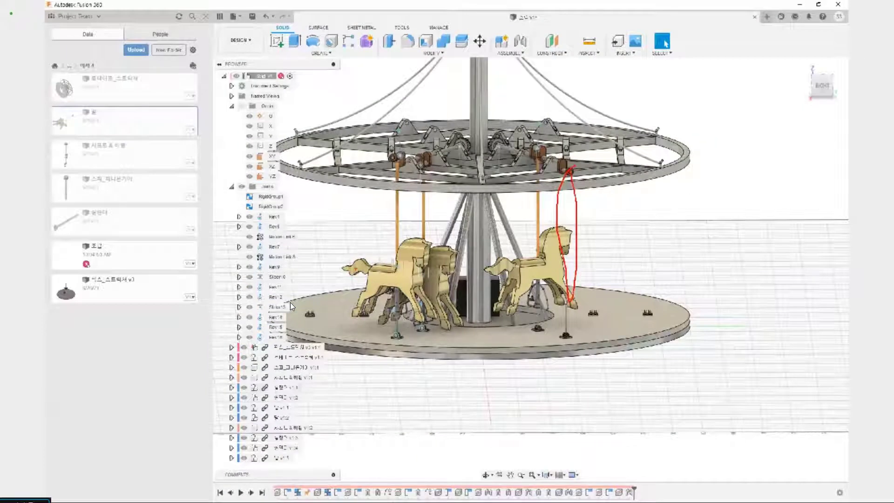
{"action": "left_click", "coordinate": [295, 457]}
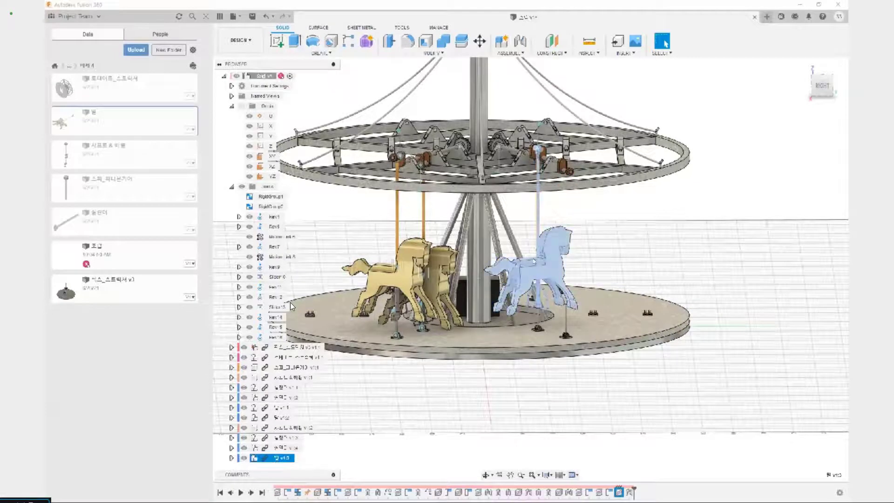
{"action": "key", "text": "m"}
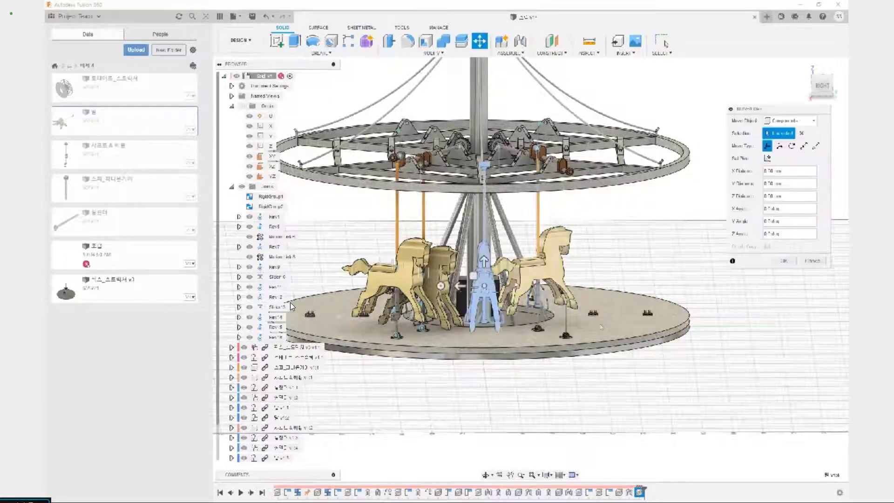
{"action": "middle_click_drag", "start_coordinate": [520, 335], "coordinate": [542, 356], "text": "shift"}
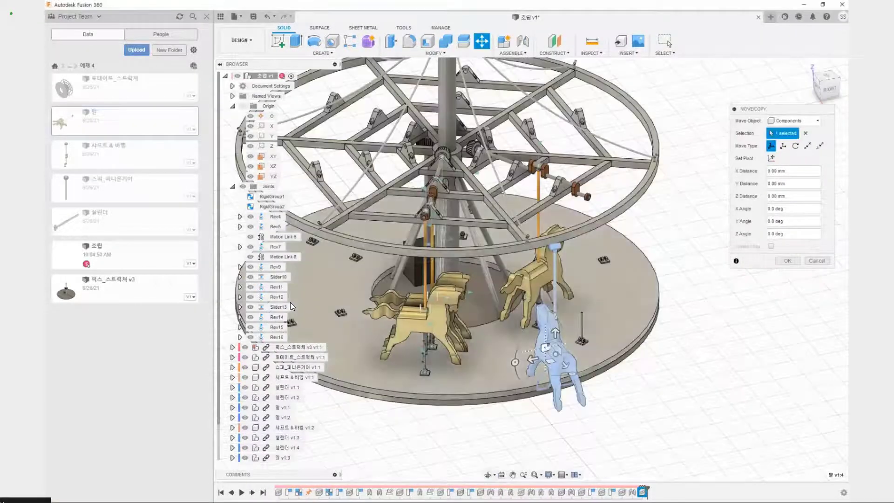
{"action": "left_click", "coordinate": [786, 261]}
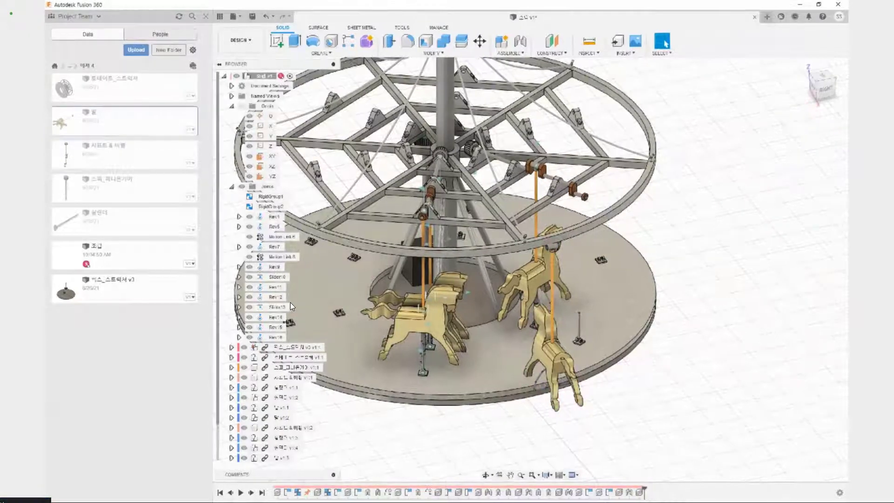
Joint the centre of the new horse's cross tube to the centre of the outer crank pin on the second 샤프트 & 베벨 crankshaft
{"action": "scroll", "coordinate": [492, 318], "scroll_direction": "up", "scroll_amount": 3}
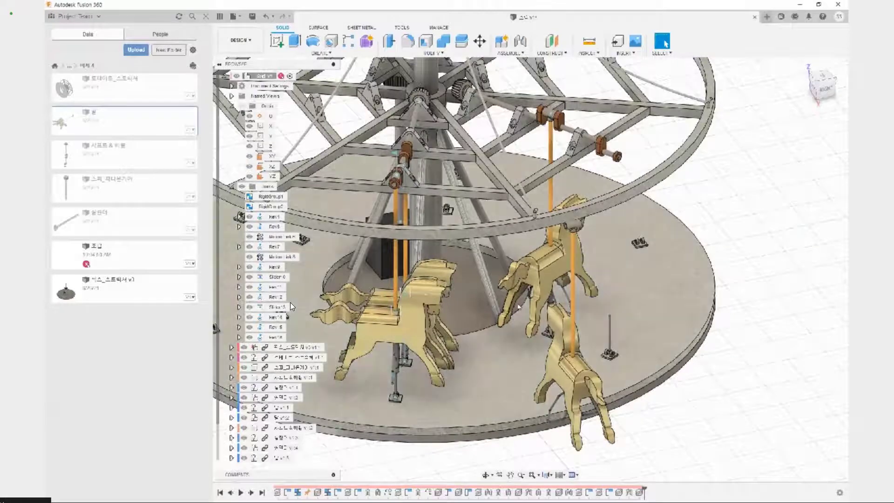
{"action": "middle_click_drag", "start_coordinate": [496, 357], "coordinate": [544, 349], "text": "shift"}
{"action": "middle_click_drag", "start_coordinate": [750, 274], "coordinate": [723, 314]}
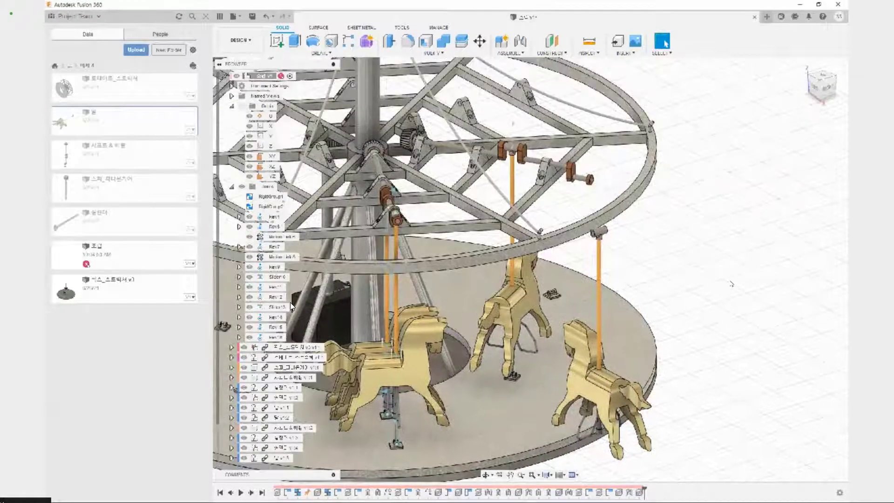
{"action": "key", "text": "j"}
{"action": "scroll", "coordinate": [540, 230], "scroll_direction": "up", "scroll_amount": 5}
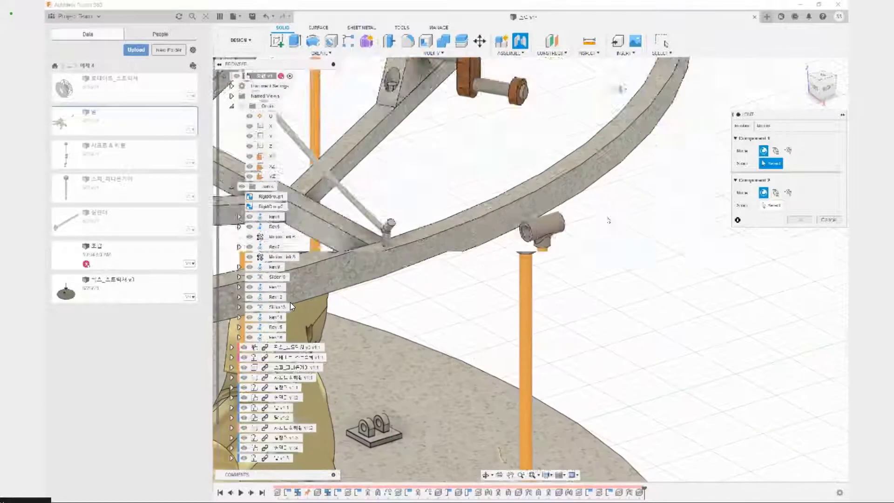
{"action": "left_click", "coordinate": [530, 229]}
{"action": "scroll", "coordinate": [522, 191], "scroll_direction": "down", "scroll_amount": 3}
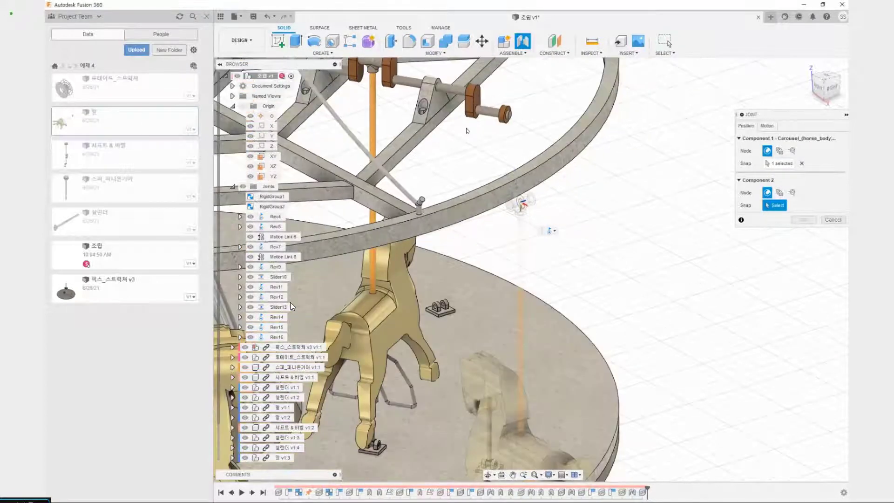
{"action": "scroll", "coordinate": [484, 256], "scroll_direction": "up", "scroll_amount": 6}
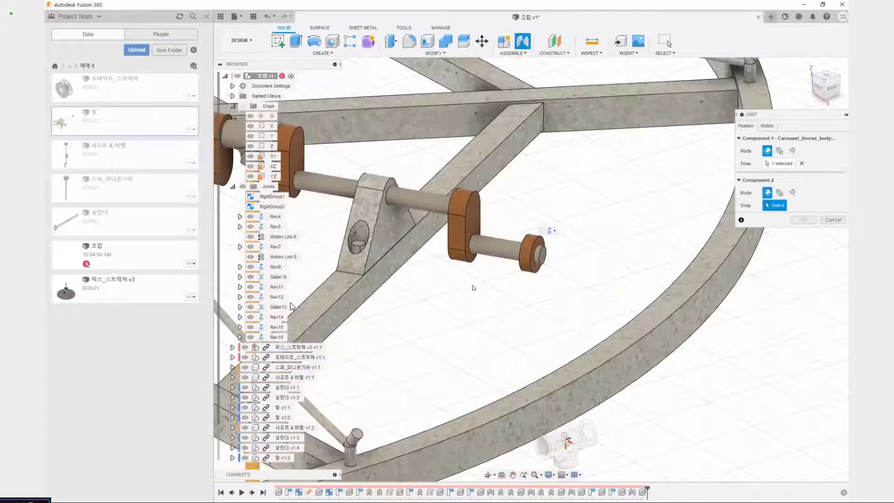
{"action": "left_click", "coordinate": [497, 249]}
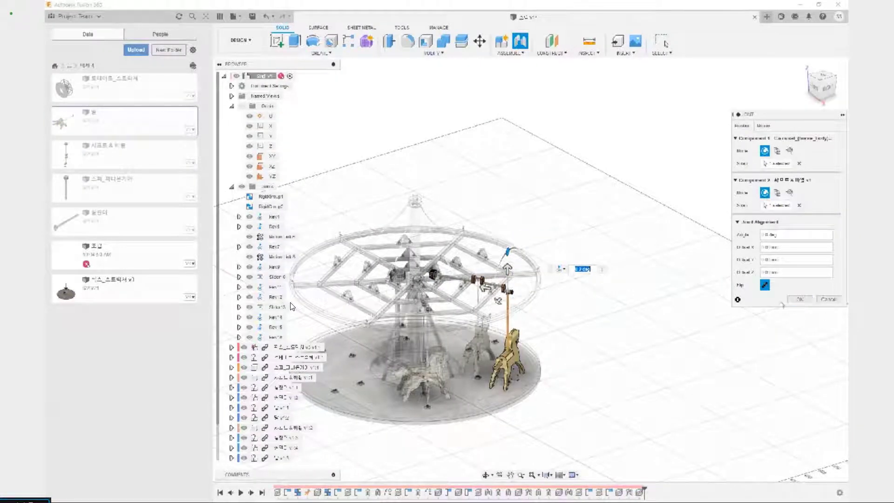
{"action": "key", "text": "Return"}
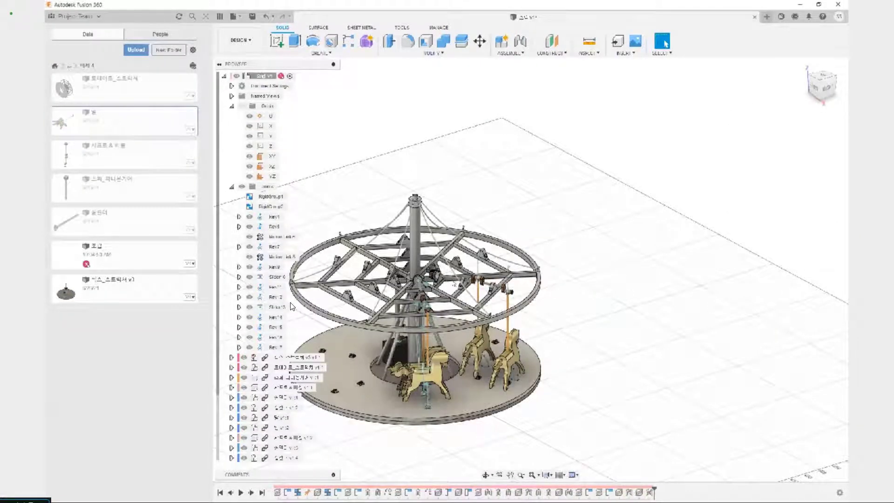
Start an As-built Joint between the inner horse on the second crankshaft and the cylinder rod beneath it
{"action": "scroll", "coordinate": [290, 306], "scroll_direction": "up", "scroll_amount": 5}
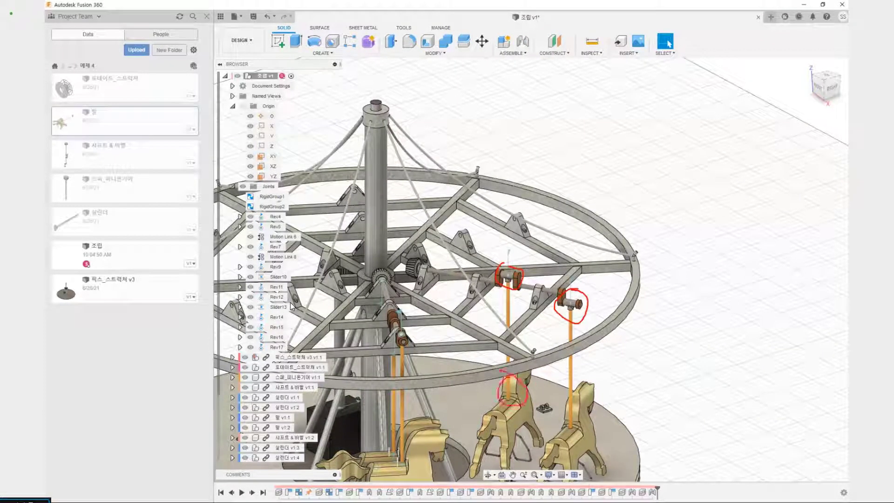
{"action": "key", "text": "Escape"}
{"action": "middle_click_drag", "start_coordinate": [694, 432], "coordinate": [646, 266]}
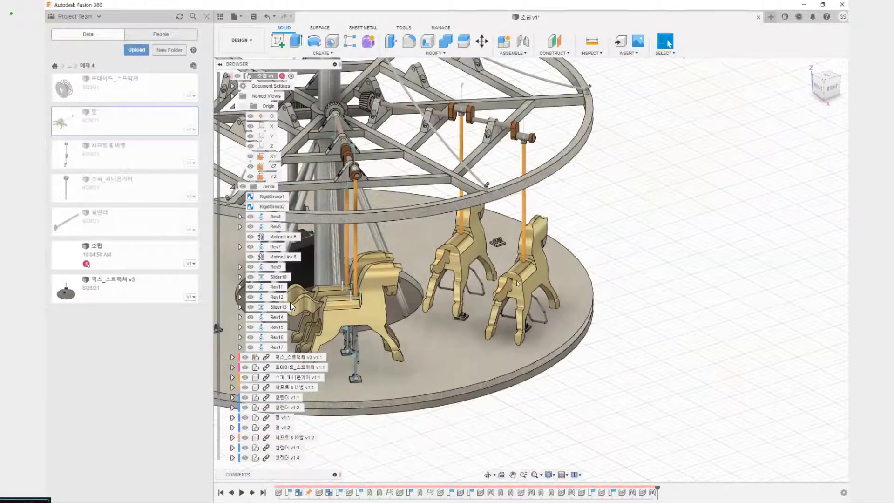
{"action": "mouse_move", "coordinate": [453, 305]}
{"action": "left_mouse_down"}
{"action": "mouse_move", "coordinate": [470, 328]}
{"action": "mouse_move", "coordinate": [458, 302]}
{"action": "left_mouse_up"}
{"action": "key", "text": "Escape"}
{"action": "middle_click_drag", "start_coordinate": [486, 190], "coordinate": [521, 269]}
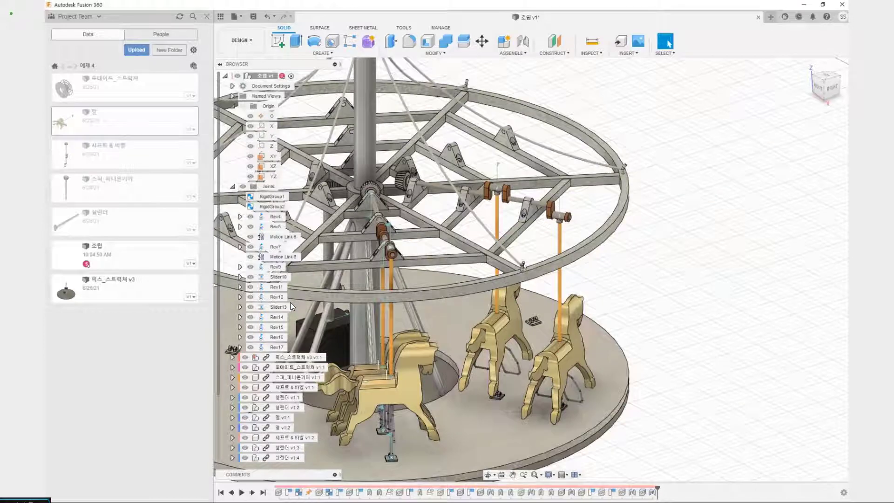
{"action": "scroll", "coordinate": [514, 310], "scroll_direction": "up", "scroll_amount": 3}
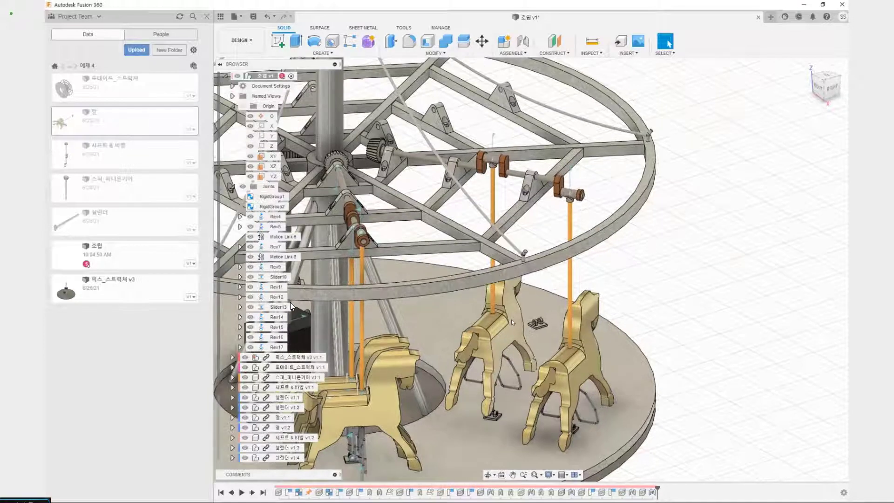
{"action": "key", "text": "shift+j"}
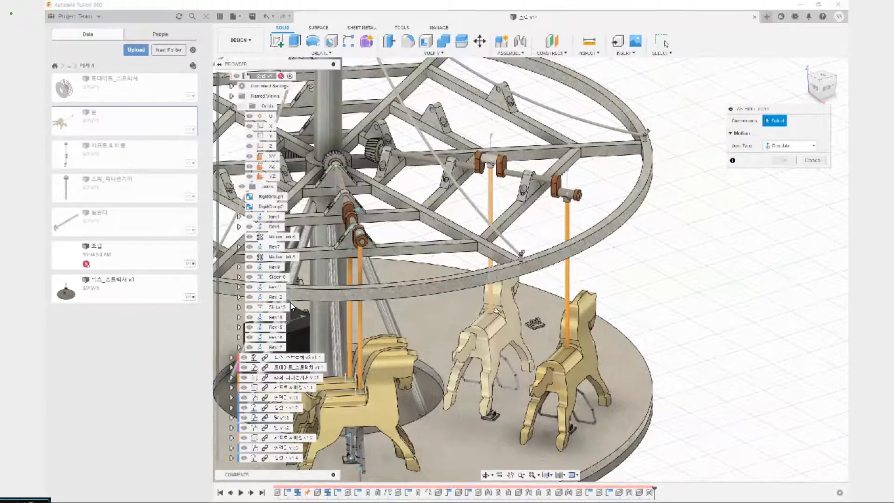
{"action": "left_click", "coordinate": [497, 314]}
{"action": "middle_click_drag", "start_coordinate": [514, 414], "coordinate": [485, 392], "text": "shift"}
{"action": "scroll", "coordinate": [488, 393], "scroll_direction": "up", "scroll_amount": 5}
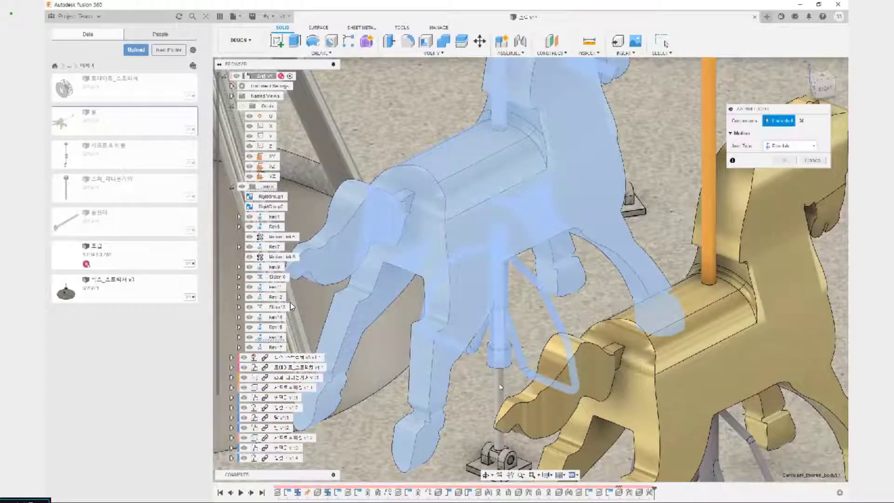
{"action": "left_click", "coordinate": [500, 387]}
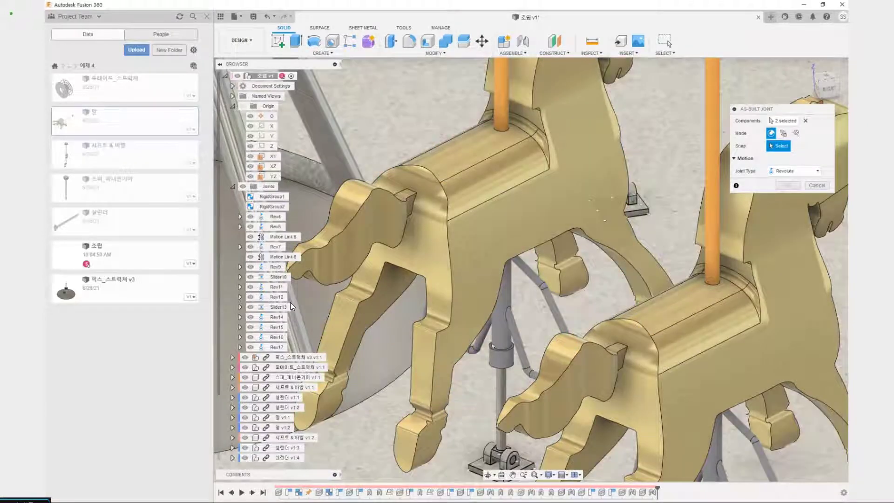
Make the as-built joint a Slider along the Z axis, with its origin at the pole's base on the inner horse's saddle, and accept it
{"action": "left_click", "coordinate": [786, 171]}
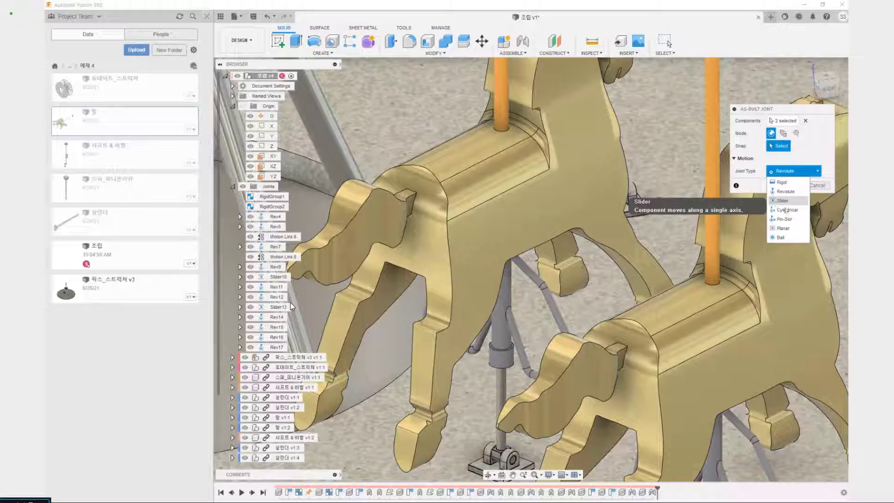
{"action": "left_click", "coordinate": [783, 201]}
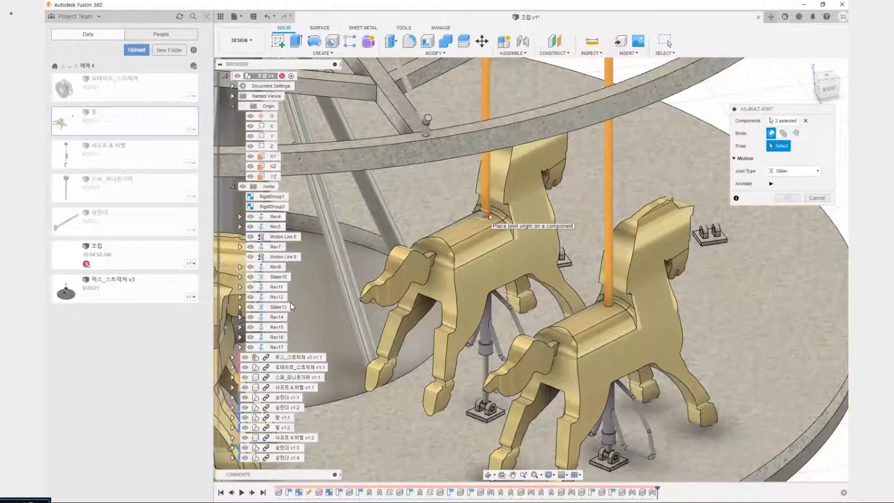
{"action": "left_click", "coordinate": [488, 212]}
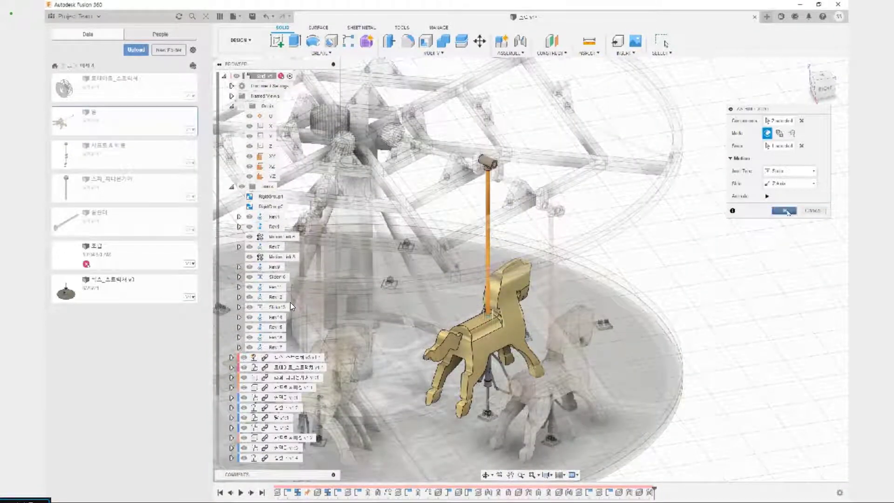
{"action": "left_click", "coordinate": [784, 210]}
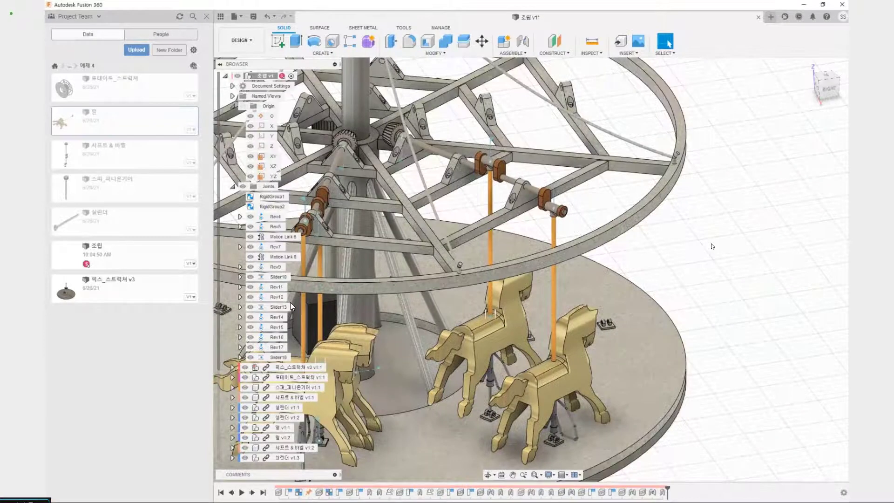
{"action": "middle_click_drag", "start_coordinate": [689, 238], "coordinate": [690, 207]}
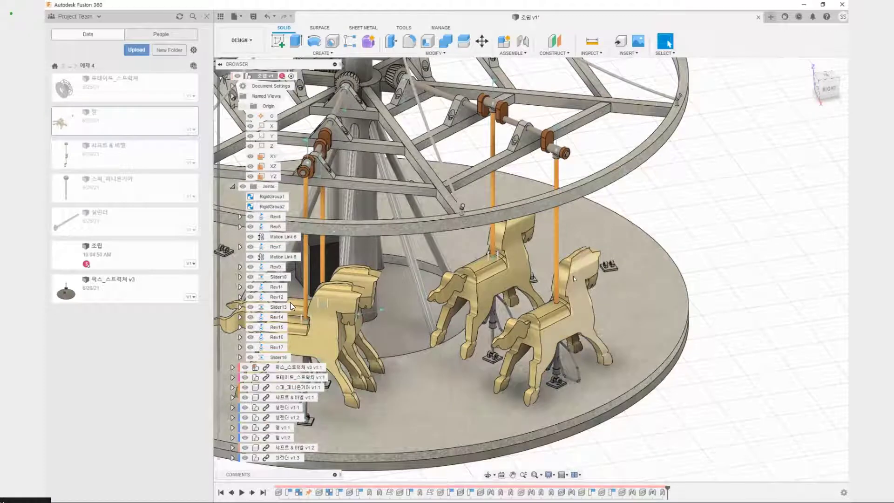
{"action": "scroll", "coordinate": [547, 285], "scroll_direction": "down", "scroll_amount": 4}
{"action": "middle_click_drag", "start_coordinate": [548, 285], "coordinate": [602, 277]}
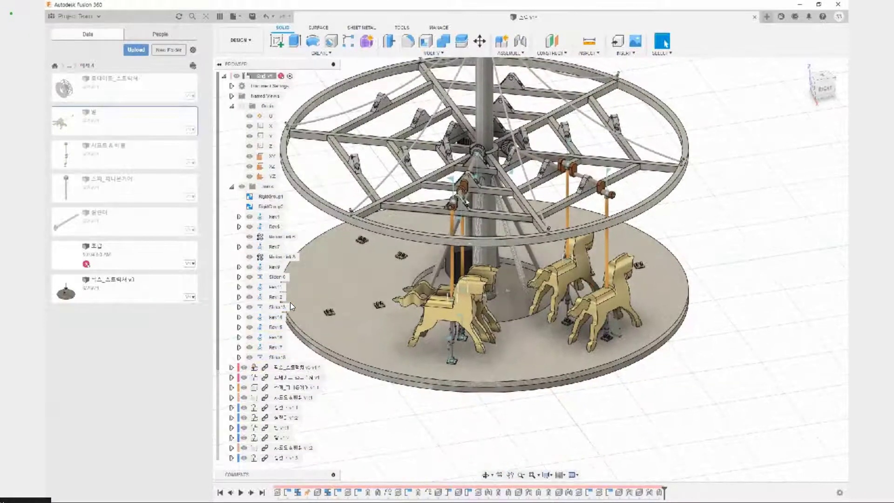
{"action": "left_click_drag", "start_coordinate": [461, 184], "coordinate": [464, 349]}
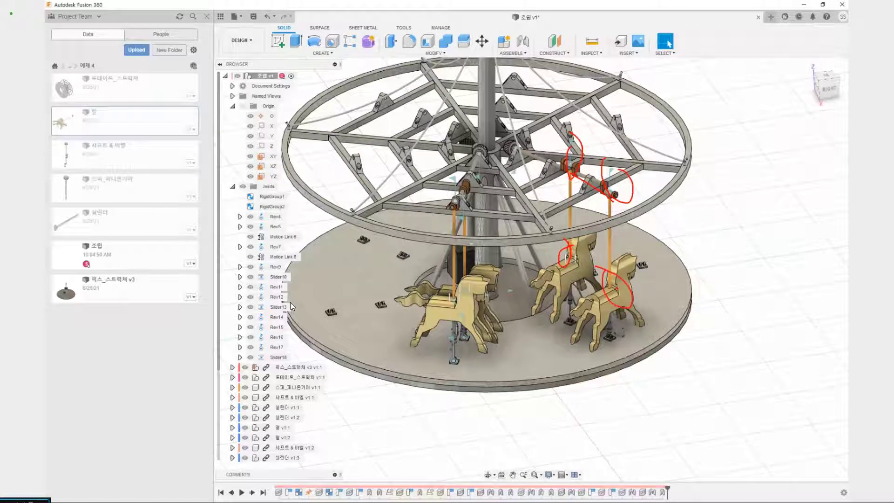
{"action": "key", "text": "Escape"}
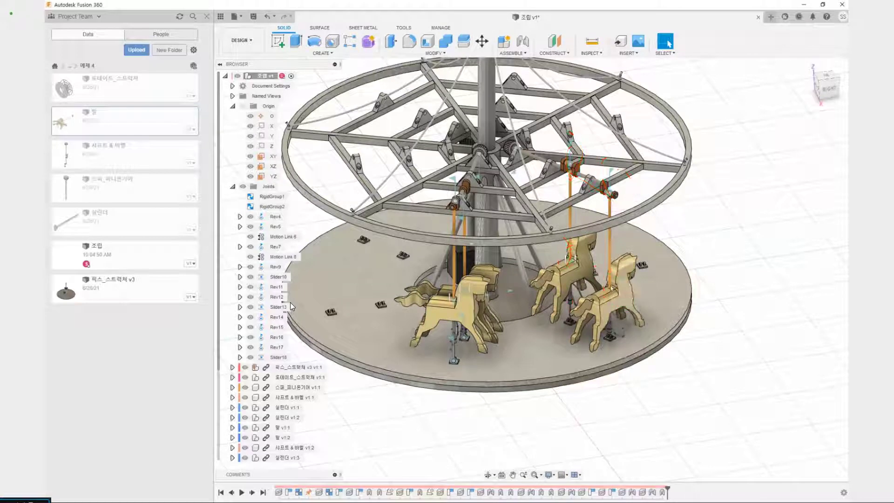
Create a Slider as-built joint along the Z axis between the outer horse and its cylinder rod, with its origin at the pole's base on the saddle
{"action": "scroll", "coordinate": [600, 288], "scroll_direction": "up", "scroll_amount": 5}
{"action": "middle_click_drag", "start_coordinate": [581, 242], "coordinate": [517, 284]}
{"action": "scroll", "coordinate": [484, 260], "scroll_direction": "up", "scroll_amount": 3}
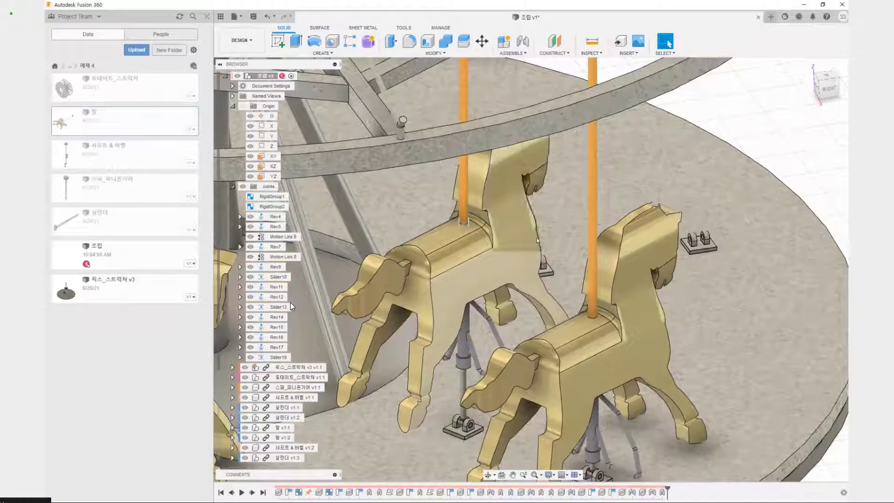
{"action": "key", "text": "shift+j"}
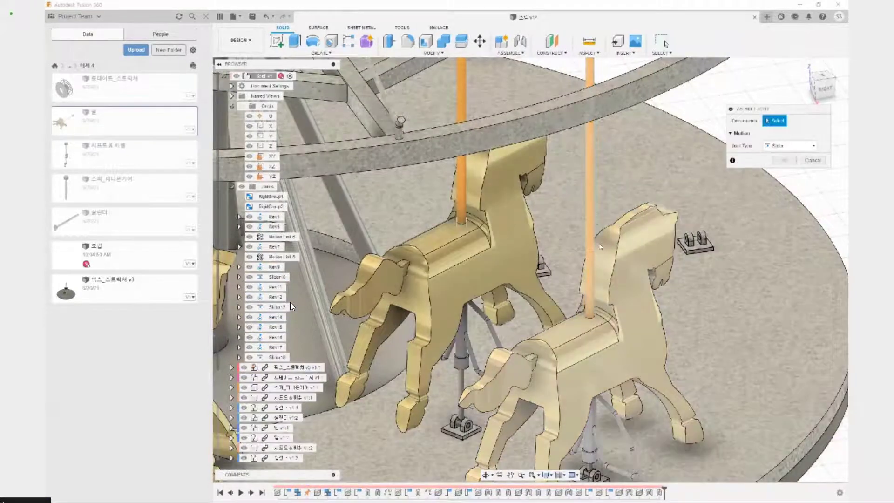
{"action": "left_click", "coordinate": [587, 345]}
{"action": "middle_click_drag", "start_coordinate": [592, 365], "coordinate": [551, 209]}
{"action": "scroll", "coordinate": [554, 318], "scroll_direction": "up", "scroll_amount": 4}
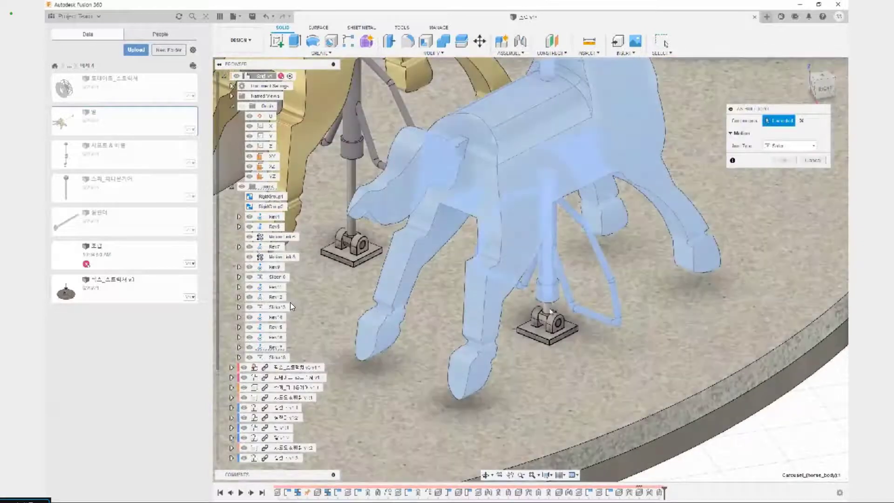
{"action": "left_click", "coordinate": [550, 311]}
{"action": "scroll", "coordinate": [556, 300], "scroll_direction": "down", "scroll_amount": 5}
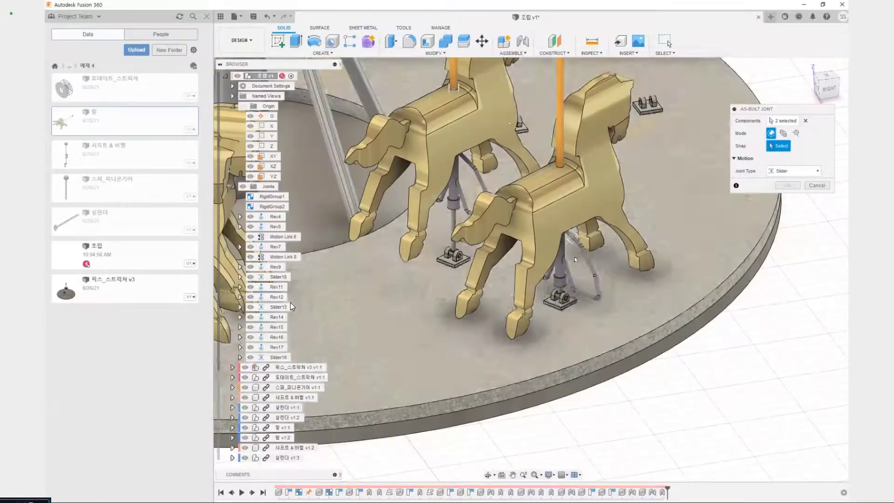
{"action": "scroll", "coordinate": [565, 285], "scroll_direction": "up", "scroll_amount": 5}
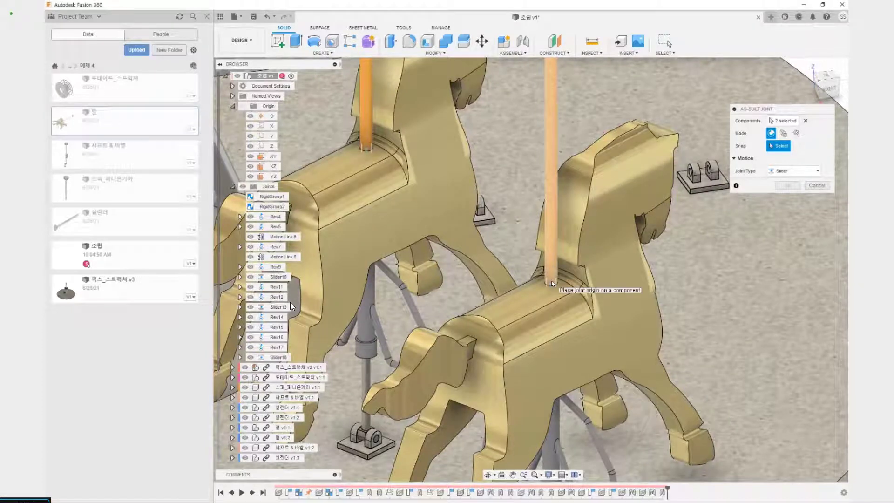
{"action": "left_click", "coordinate": [552, 280]}
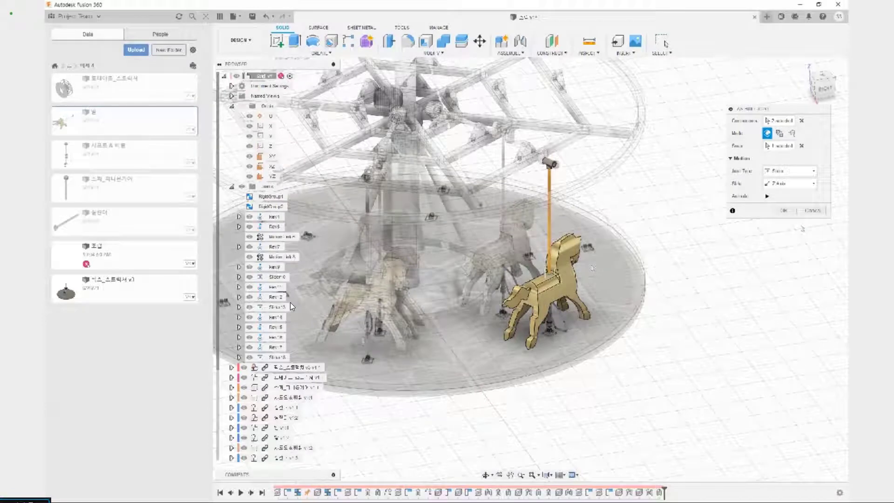
{"action": "left_click", "coordinate": [783, 211]}
Create a Revolute as-built joint about the Z axis between the inner horse's cylinder pin and its platform bracket, with its origin at the pin's end centre
{"action": "scroll", "coordinate": [520, 337], "scroll_direction": "up", "scroll_amount": 3}
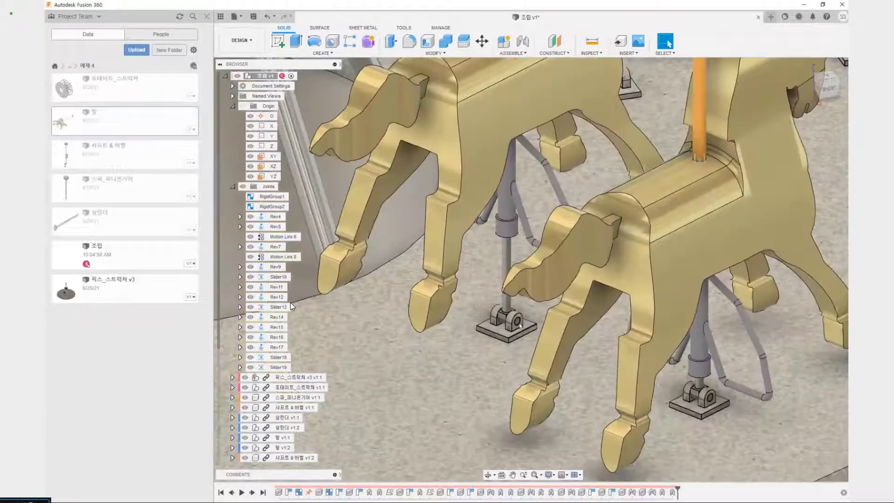
{"action": "scroll", "coordinate": [516, 323], "scroll_direction": "up", "scroll_amount": 3}
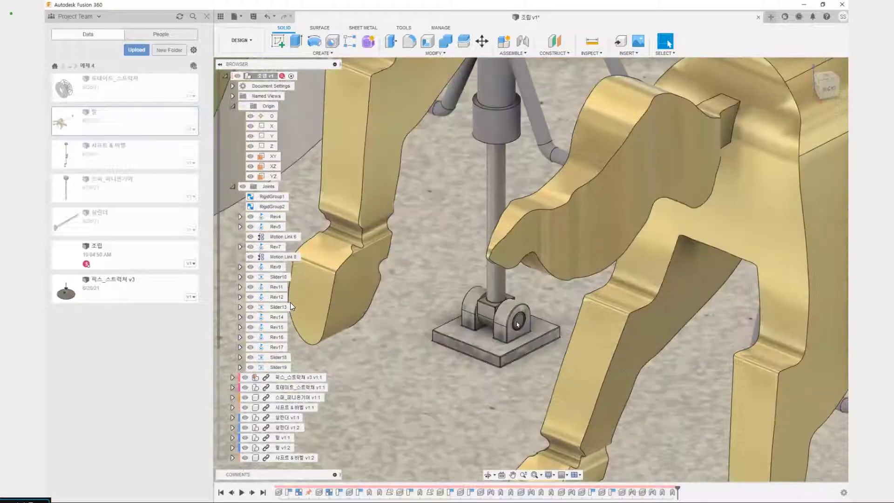
{"action": "scroll", "coordinate": [516, 323], "scroll_direction": "down", "scroll_amount": 4}
{"action": "scroll", "coordinate": [518, 322], "scroll_direction": "up", "scroll_amount": 5}
{"action": "key", "text": "shift+j"}
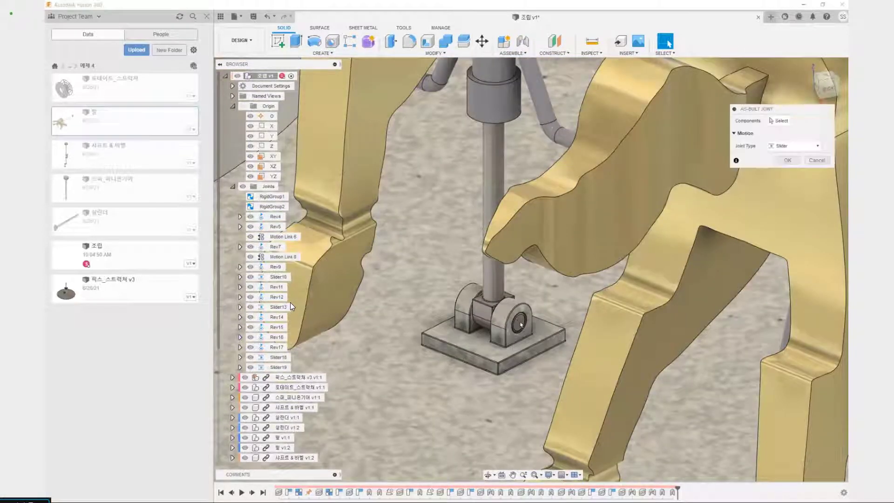
{"action": "left_click", "coordinate": [518, 322]}
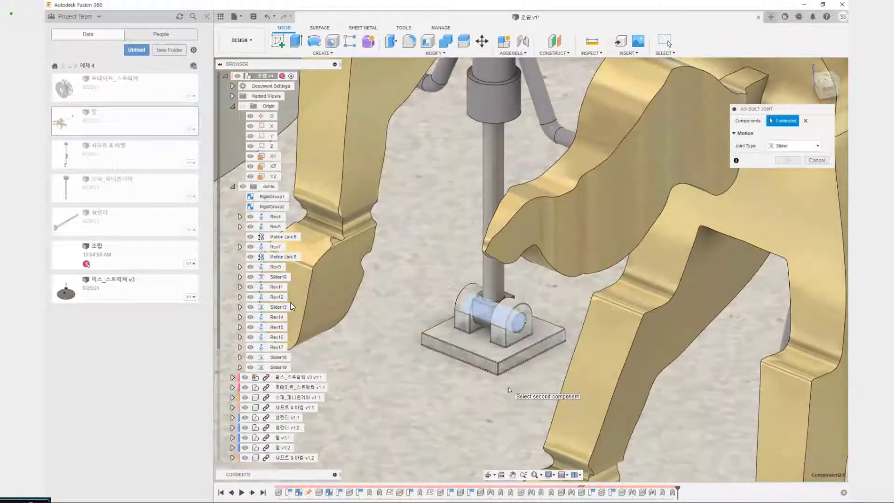
{"action": "left_click", "coordinate": [510, 352]}
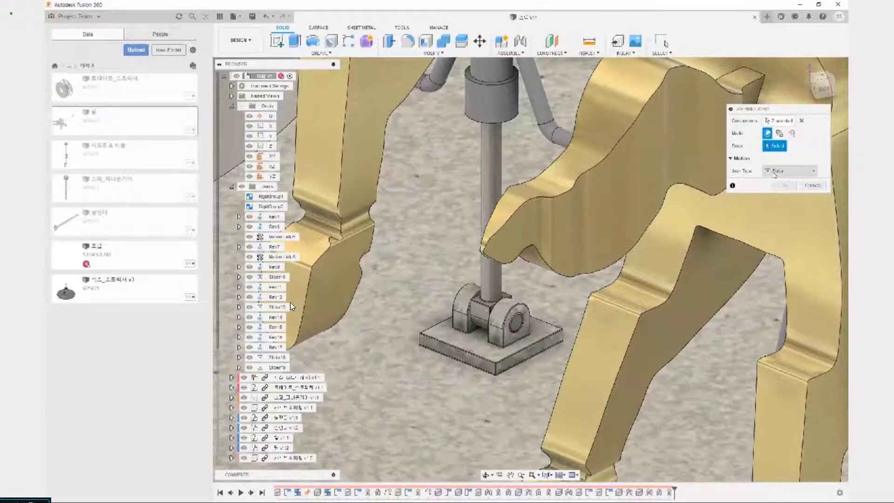
{"action": "left_click", "coordinate": [785, 171]}
{"action": "left_click", "coordinate": [782, 191]}
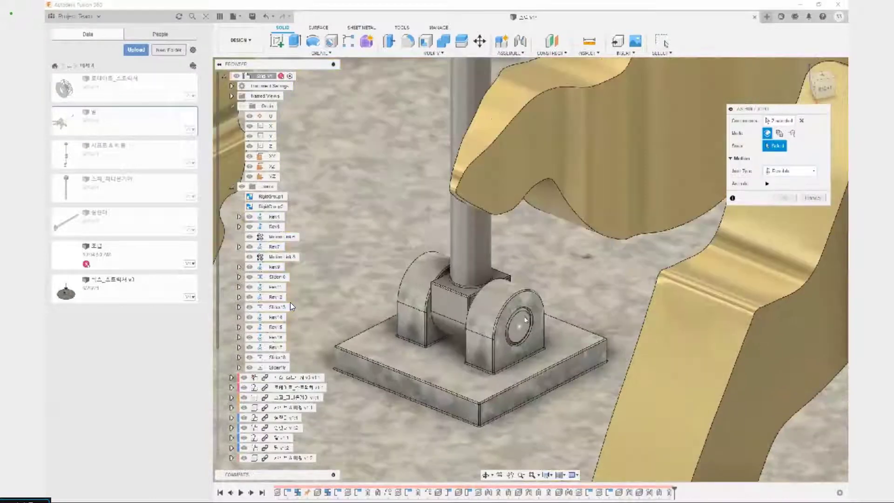
{"action": "left_click", "coordinate": [519, 330]}
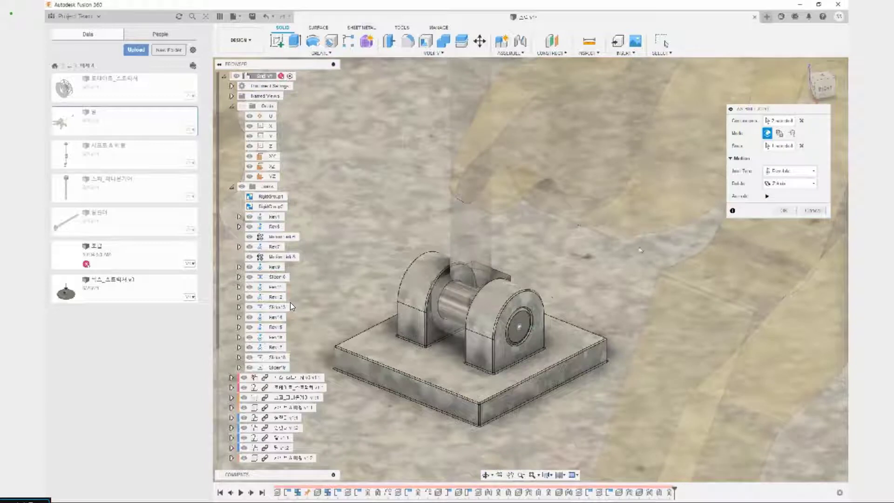
{"action": "left_click", "coordinate": [781, 210]}
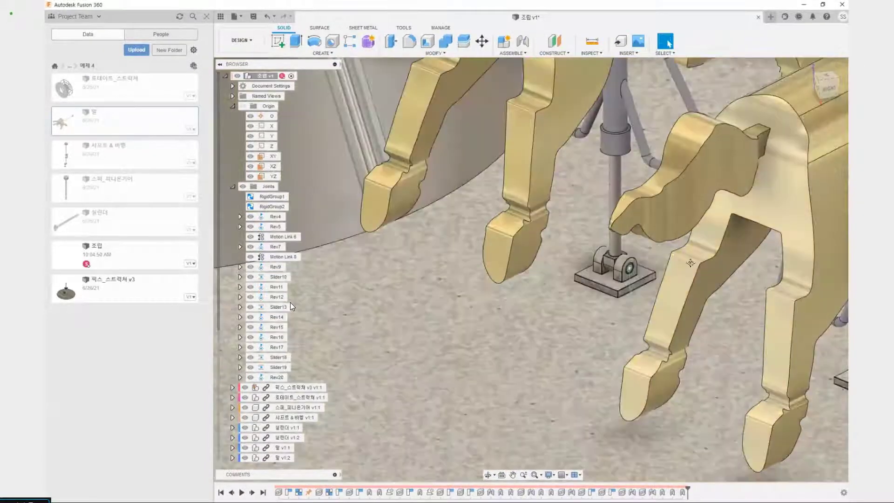
Create a Revolute as-built joint about the Z axis between the outer horse's cylinder pin and its platform bracket, centred on the pin's end face
{"action": "scroll", "coordinate": [435, 265], "scroll_direction": "up", "scroll_amount": 5}
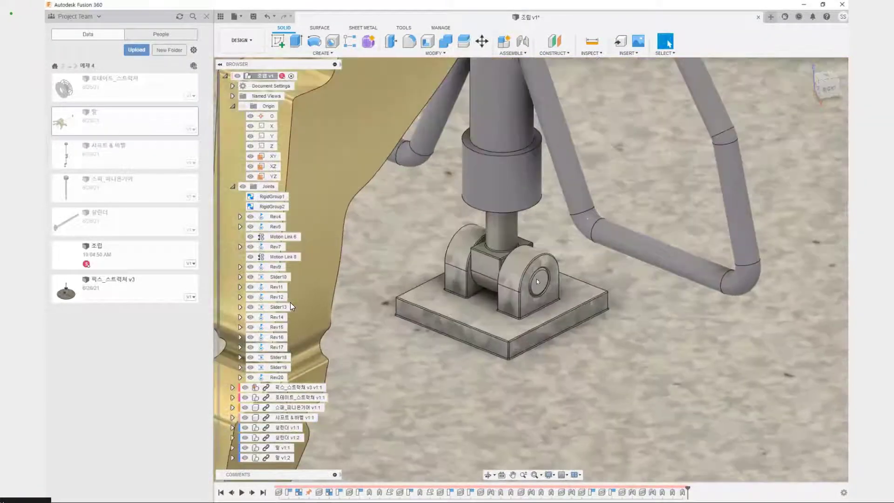
{"action": "key", "text": "shift+j"}
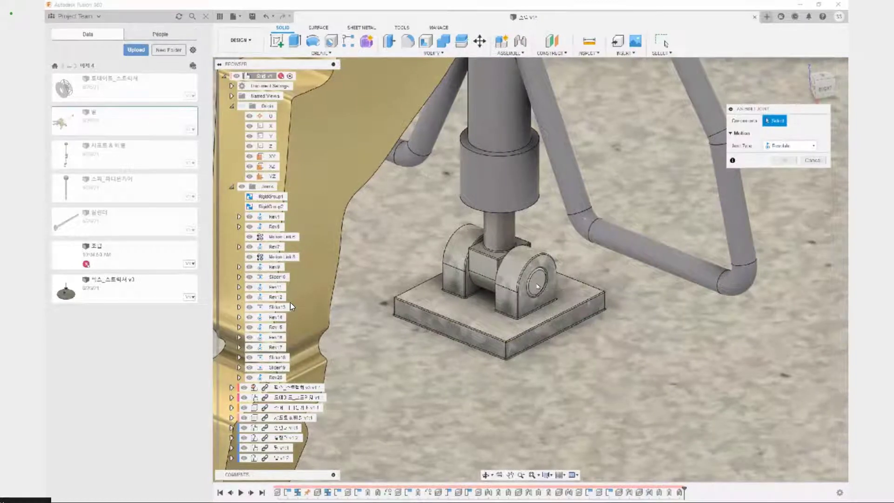
{"action": "left_click", "coordinate": [537, 286]}
{"action": "scroll", "coordinate": [588, 290], "scroll_direction": "down", "scroll_amount": 3}
{"action": "scroll", "coordinate": [585, 325], "scroll_direction": "down", "scroll_amount": 5}
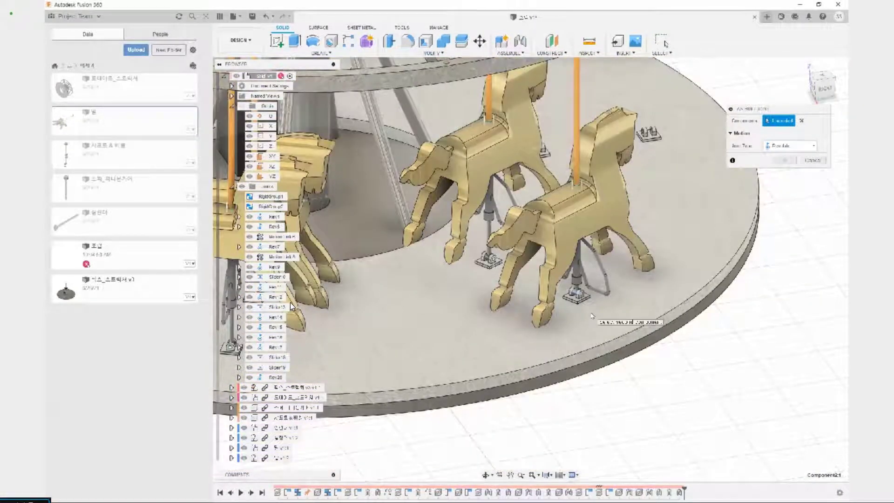
{"action": "left_click", "coordinate": [581, 300]}
{"action": "scroll", "coordinate": [579, 307], "scroll_direction": "up", "scroll_amount": 4}
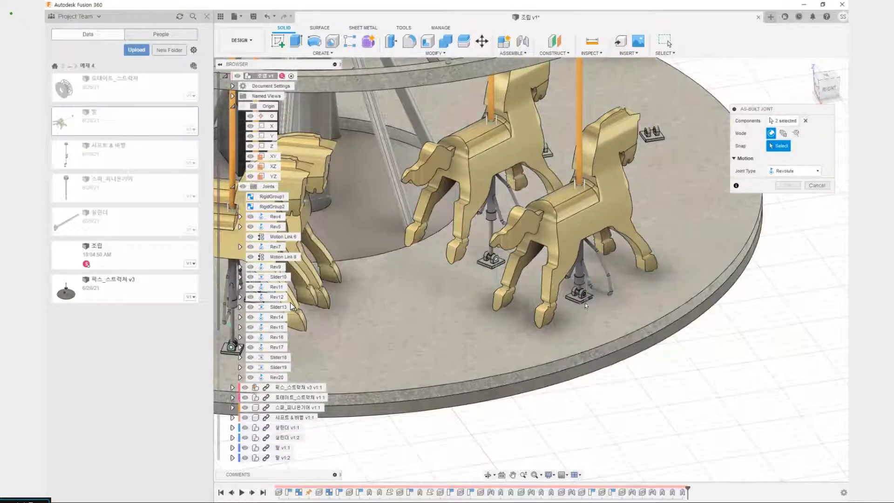
{"action": "scroll", "coordinate": [579, 307], "scroll_direction": "up", "scroll_amount": 3}
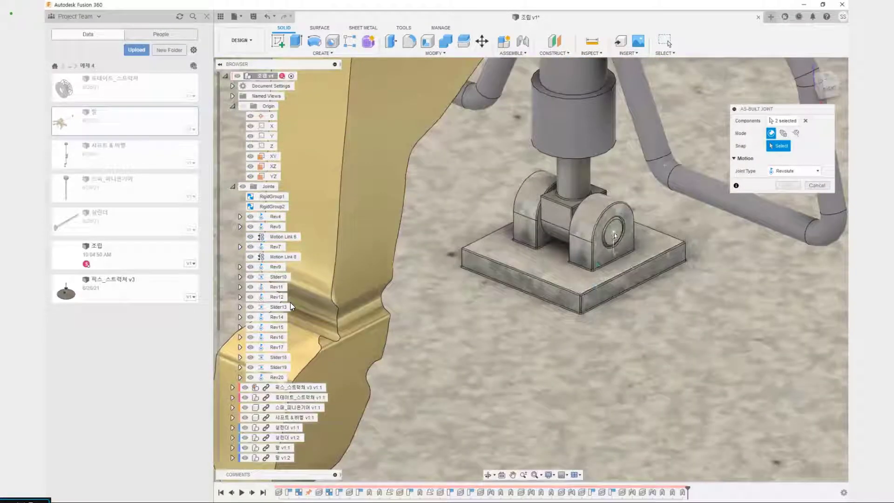
{"action": "left_click", "coordinate": [613, 236]}
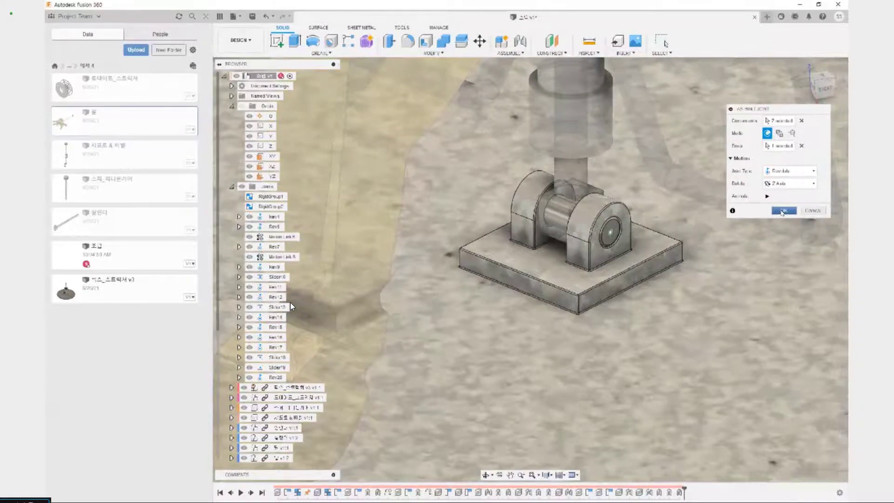
{"action": "left_click", "coordinate": [783, 210]}
Turn the carousel structure to test how the newly jointed horses on the second crankshaft move
{"action": "scroll", "coordinate": [782, 212], "scroll_direction": "down", "scroll_amount": 10}
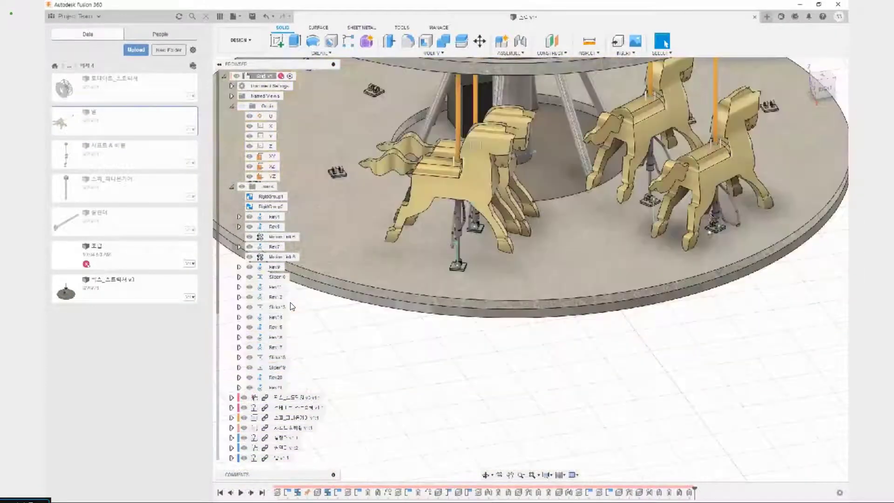
{"action": "mouse_move", "coordinate": [684, 237]}
{"action": "middle_mouse_down"}
{"action": "mouse_move", "coordinate": [614, 313]}
{"action": "mouse_move", "coordinate": [542, 343]}
{"action": "mouse_move", "coordinate": [446, 316]}
{"action": "mouse_move", "coordinate": [538, 355]}
{"action": "mouse_move", "coordinate": [541, 342]}
{"action": "middle_mouse_up"}
{"action": "scroll", "coordinate": [614, 313], "scroll_direction": "down", "scroll_amount": 4}
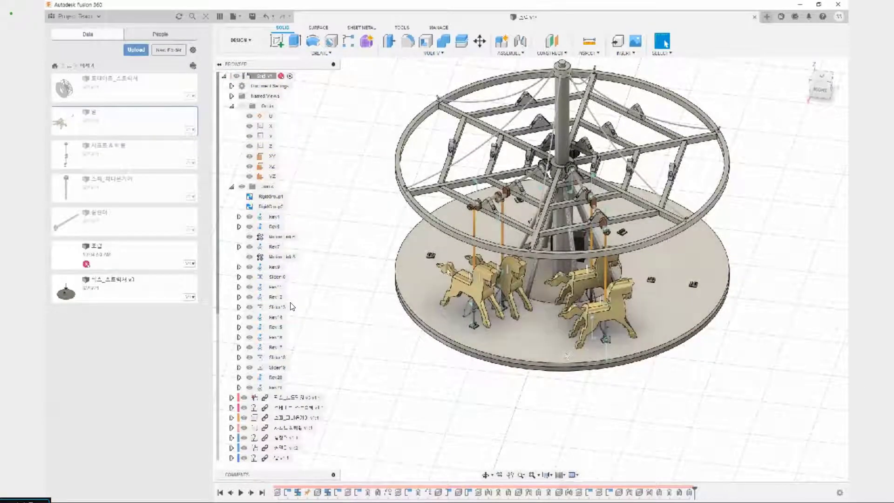
{"action": "middle_click_drag", "start_coordinate": [529, 343], "coordinate": [494, 353]}
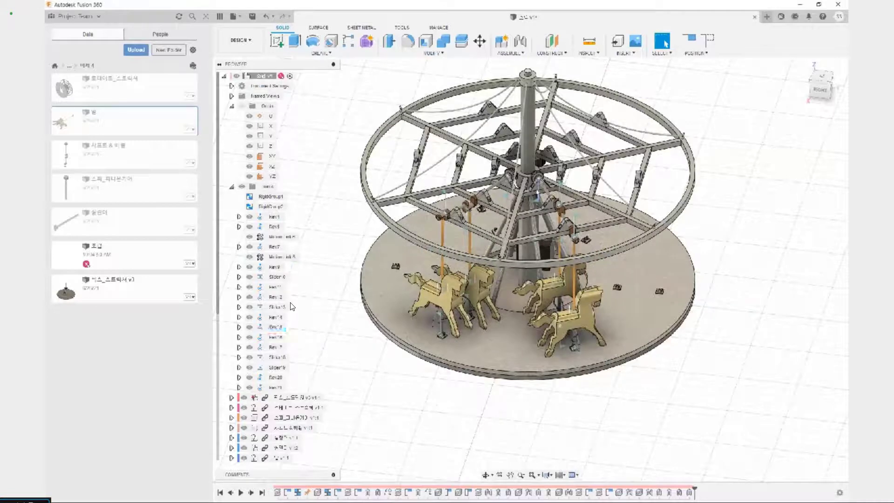
{"action": "left_click", "coordinate": [536, 203]}
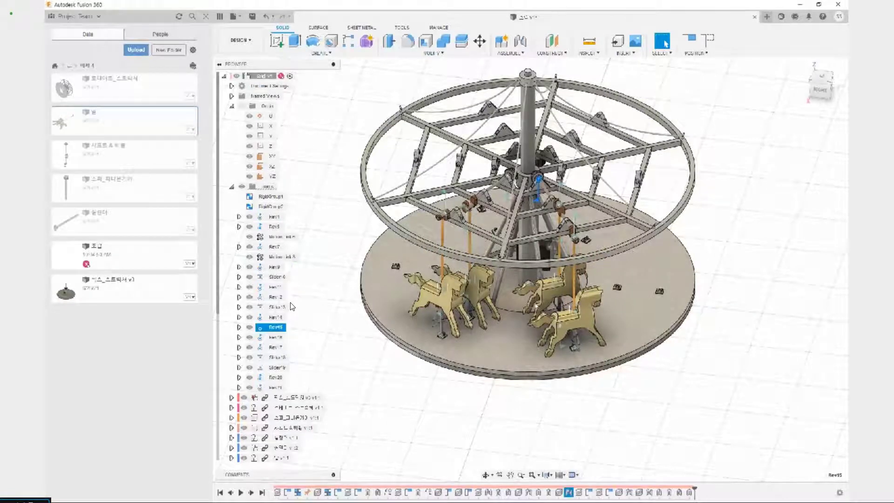
{"action": "key", "text": "Escape"}
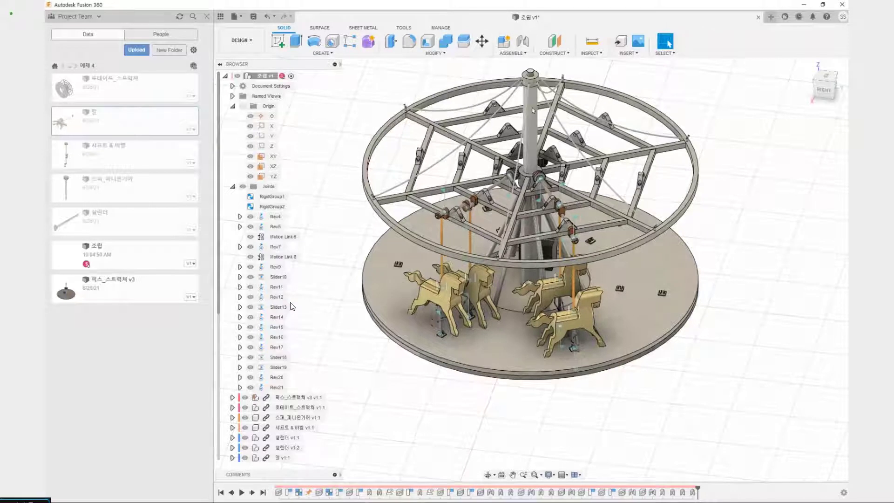
Add a Motion Link between the second crankshaft's revolute joint Rev15 and the centre pole's joint Rev5, both Rotate Z at 360 deg
{"action": "scroll", "coordinate": [543, 106], "scroll_direction": "up", "scroll_amount": 4}
{"action": "left_click", "coordinate": [544, 232]}
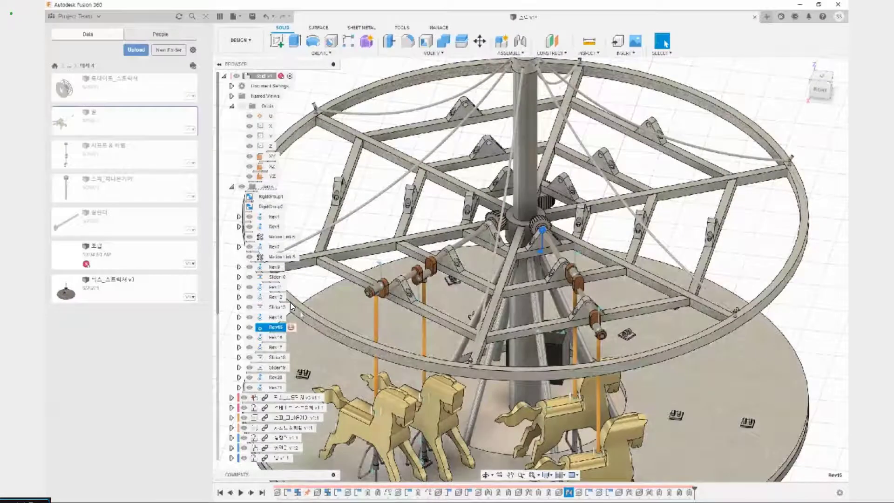
{"action": "left_click", "coordinate": [510, 53]}
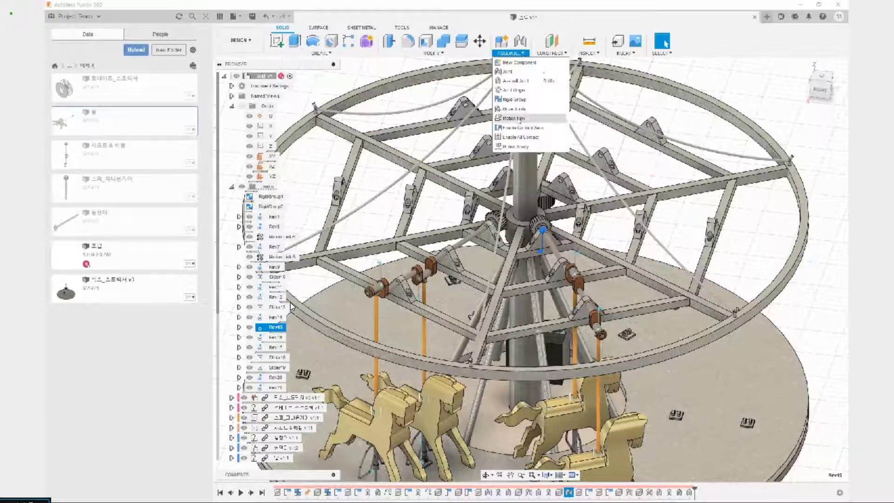
{"action": "left_click", "coordinate": [514, 118]}
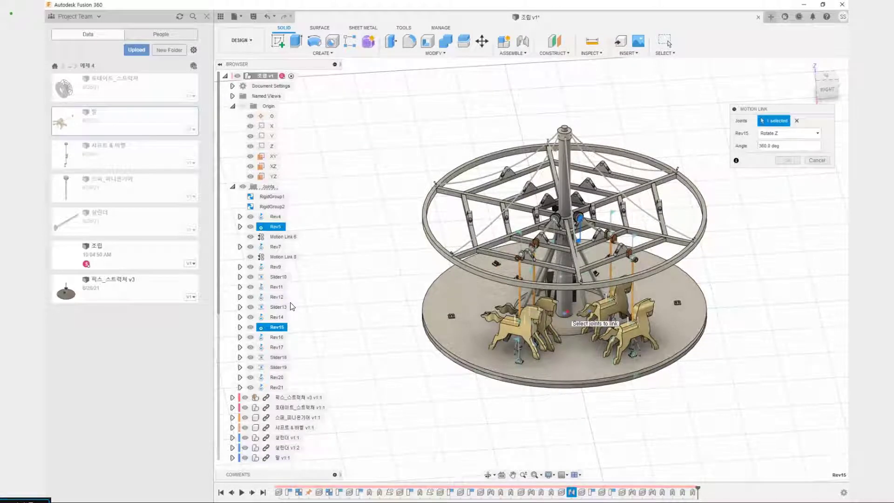
{"action": "left_click", "coordinate": [568, 315]}
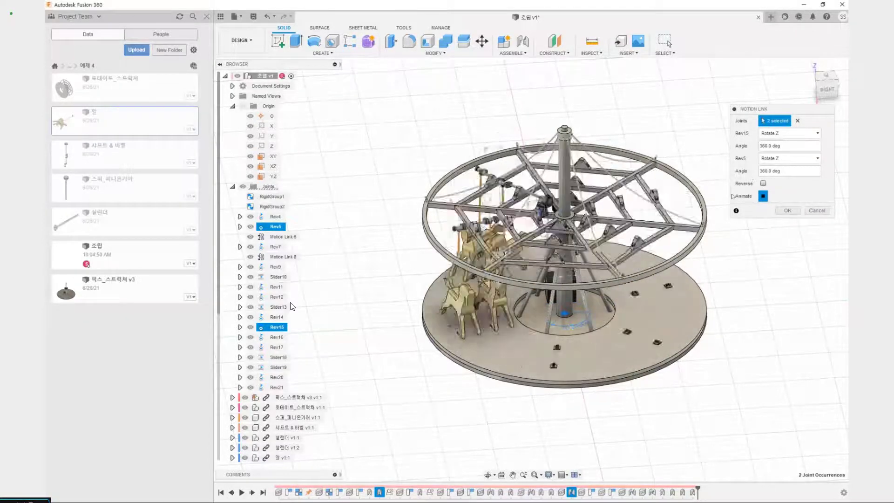
{"action": "left_click", "coordinate": [787, 211]}
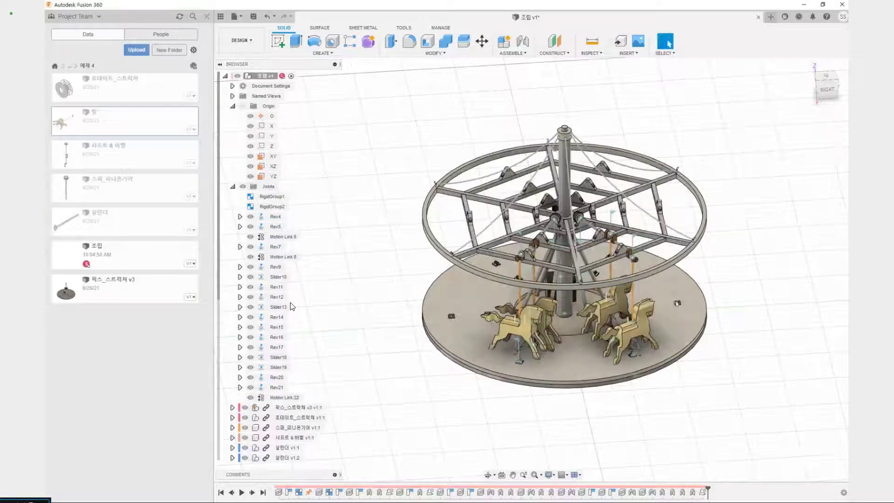
Rotate the carousel to examine how both pairs of horses rise and fall as the structure turns
{"action": "scroll", "coordinate": [698, 298], "scroll_direction": "up", "scroll_amount": 2}
{"action": "middle_click_drag", "start_coordinate": [714, 281], "coordinate": [664, 276]}
{"action": "left_click_drag", "start_coordinate": [577, 317], "coordinate": [633, 315]}
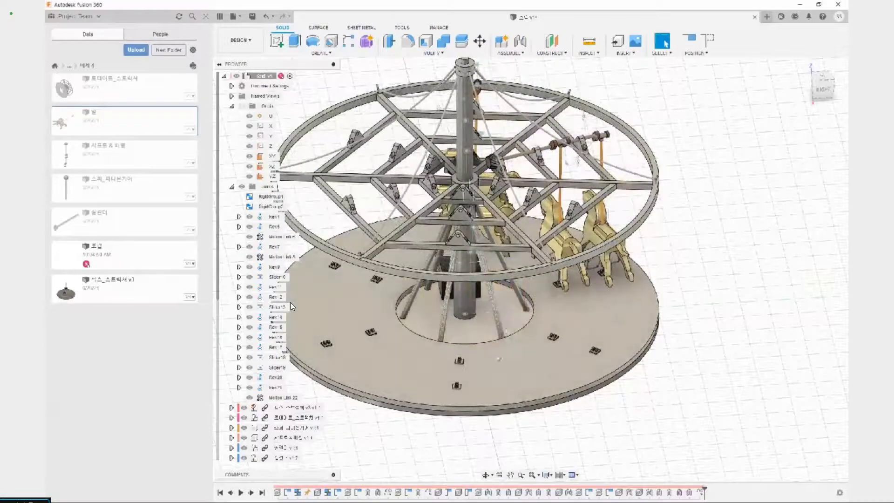
{"action": "middle_click_drag", "start_coordinate": [499, 359], "coordinate": [640, 281], "text": "shift"}
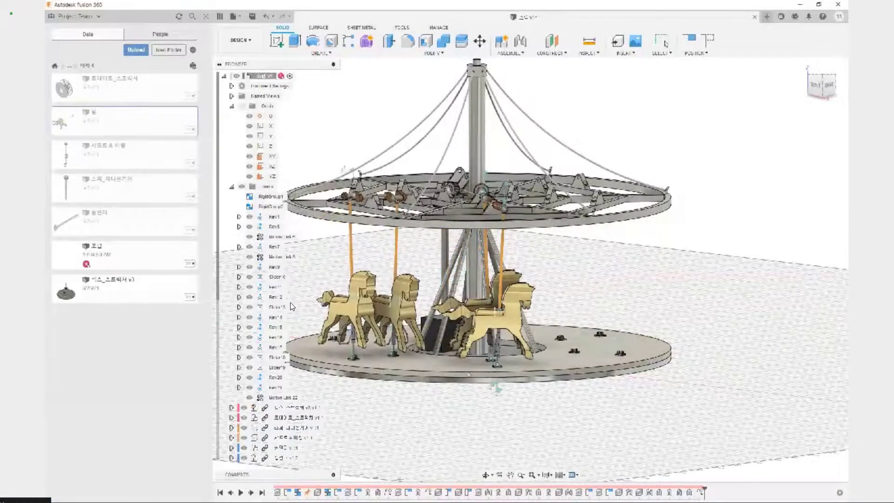
{"action": "key", "text": "Escape"}
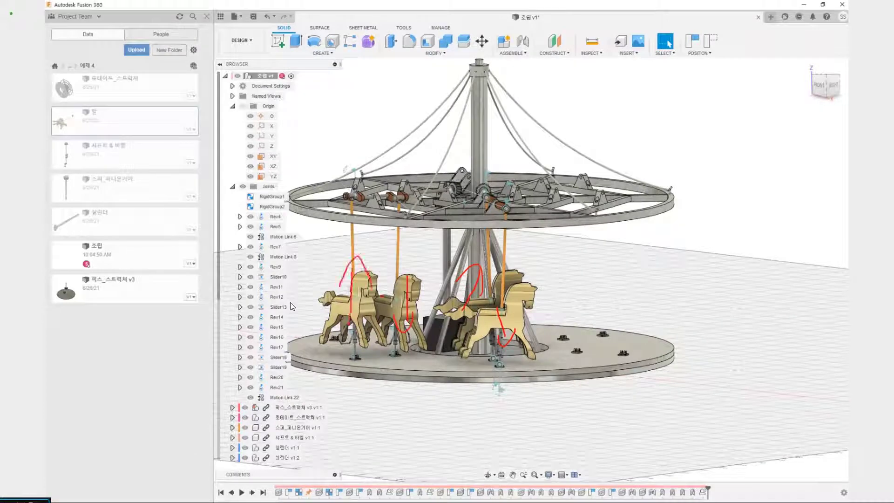
{"action": "left_click_drag", "start_coordinate": [427, 363], "coordinate": [542, 255]}
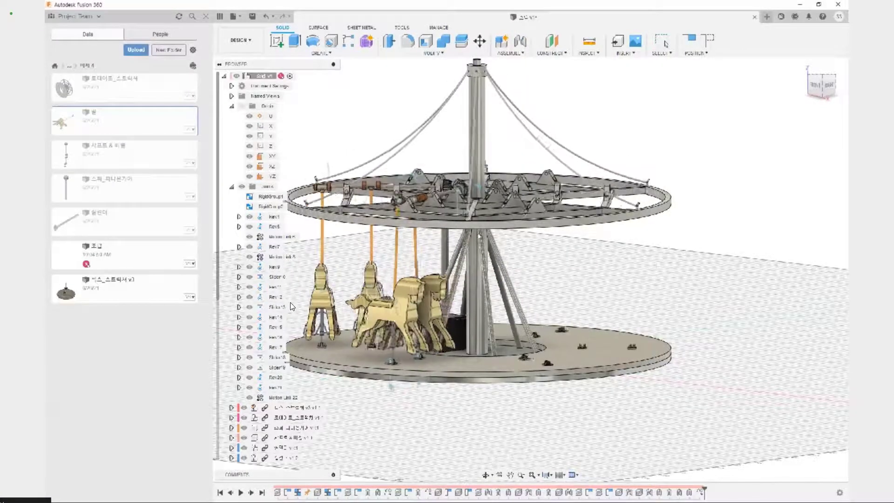
{"action": "middle_click_drag", "start_coordinate": [698, 105], "coordinate": [752, 156], "text": "shift"}
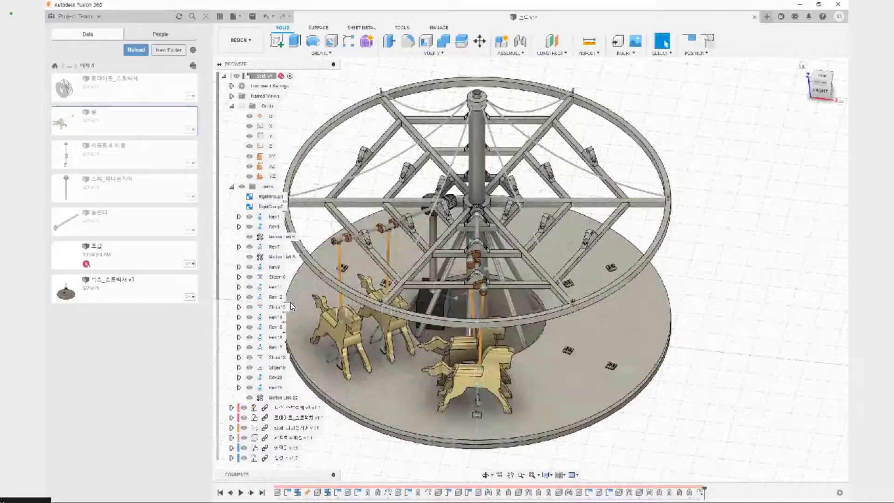
Revert the carousel components to their original position and collapse the list of joints
{"action": "left_click", "coordinate": [709, 41]}
{"action": "mouse_move", "coordinate": [786, 363]}
{"action": "middle_mouse_down", "text": "shift"}
{"action": "mouse_move", "coordinate": [689, 300]}
{"action": "mouse_move", "coordinate": [504, 227]}
{"action": "mouse_move", "coordinate": [455, 296]}
{"action": "mouse_move", "coordinate": [583, 292]}
{"action": "middle_mouse_up", "text": "shift"}
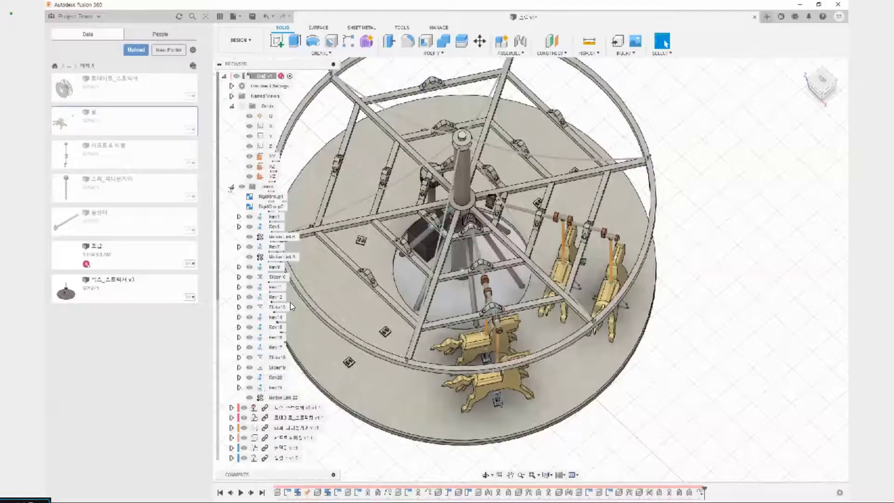
{"action": "left_click", "coordinate": [231, 186]}
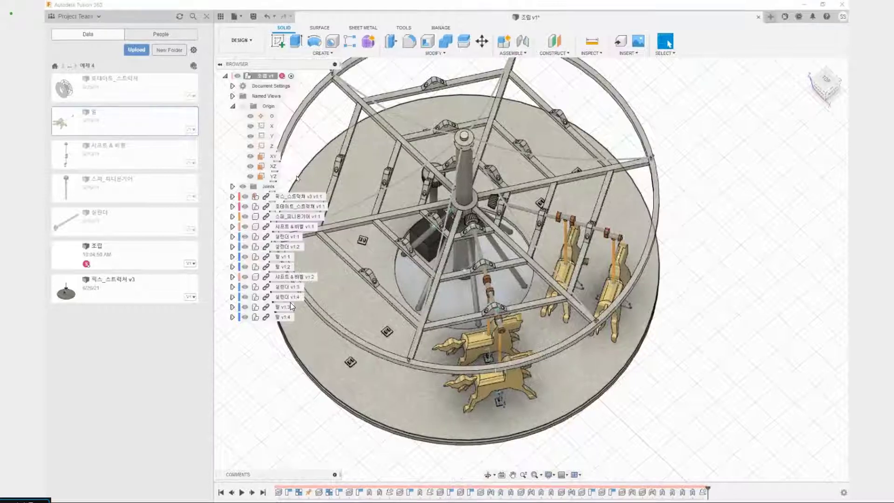
Create a circular pattern of components from the first crankshaft (샤프트 & 베벨 v1:1) about the Z axis, full angular spacing, quantity 3
{"action": "left_click", "coordinate": [333, 54]}
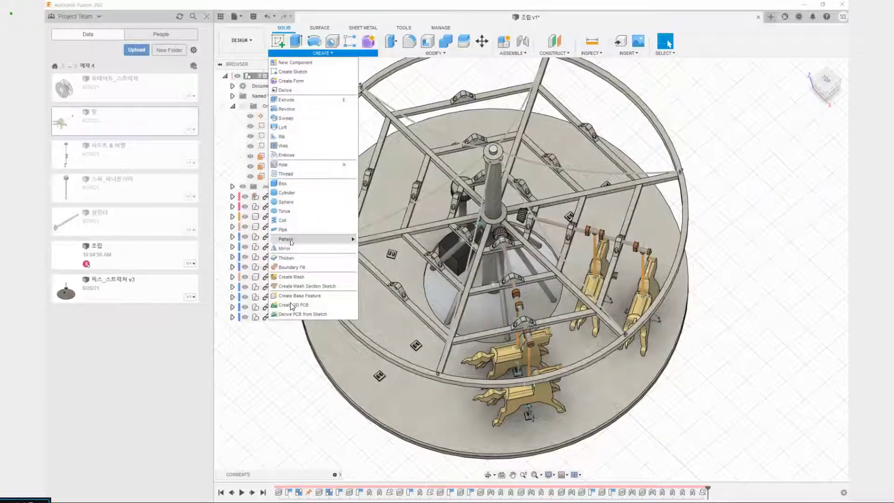
{"action": "mouse_move", "coordinate": [291, 242]}
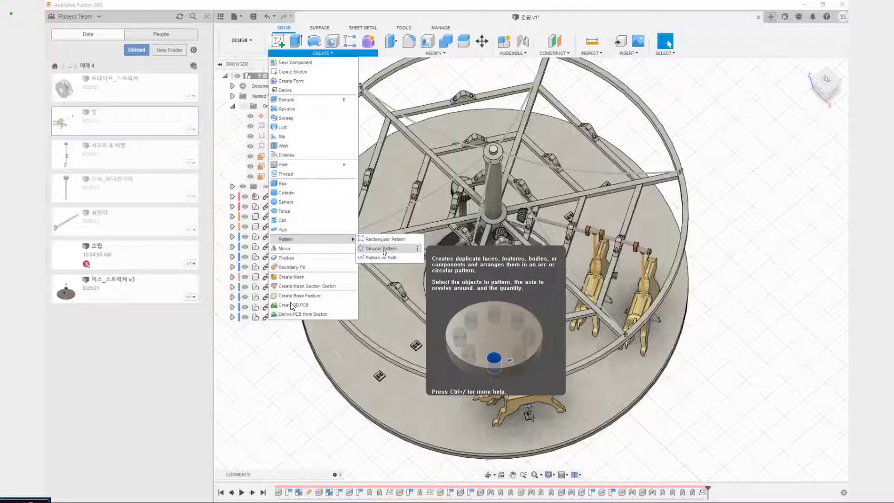
{"action": "left_click", "coordinate": [382, 249]}
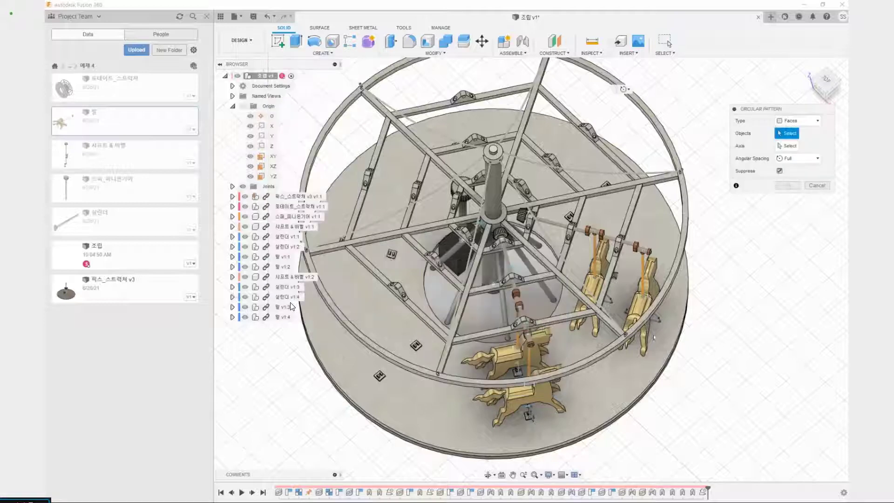
{"action": "middle_click_drag", "start_coordinate": [680, 373], "coordinate": [624, 88], "text": "shift"}
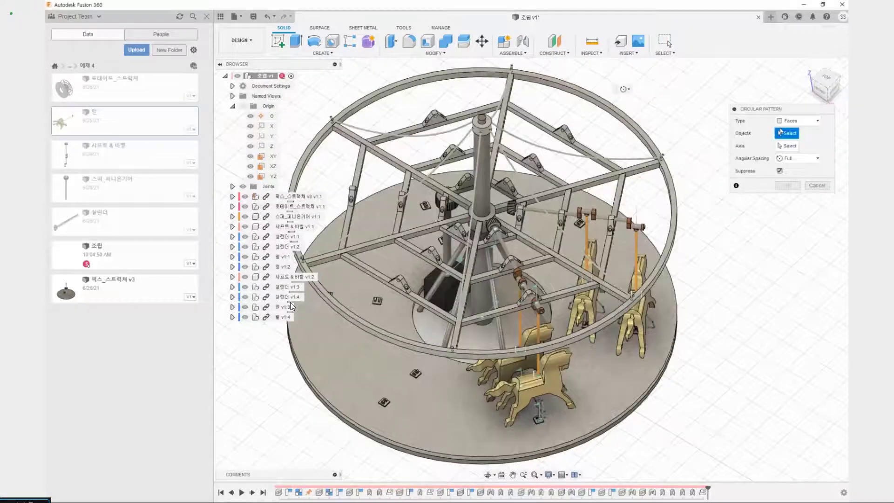
{"action": "left_click_drag", "start_coordinate": [733, 112], "coordinate": [822, 129], "text": "ctrl"}
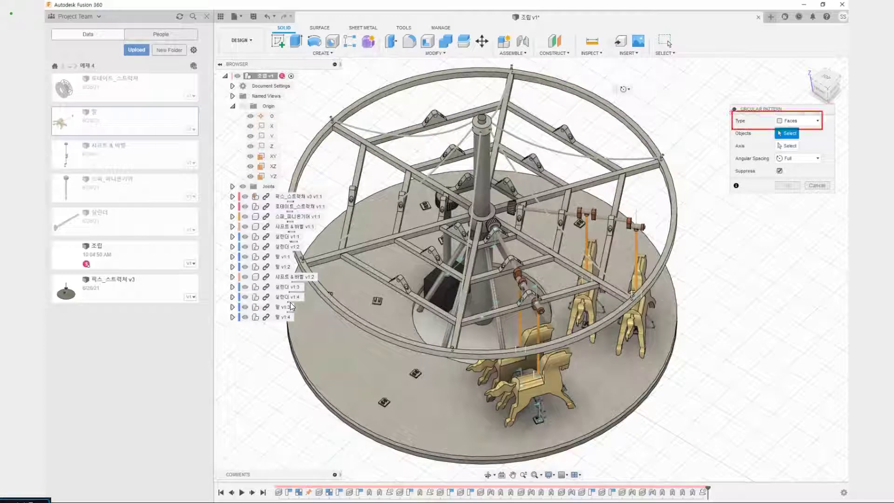
{"action": "key", "text": "Escape"}
{"action": "left_click", "coordinate": [797, 120]}
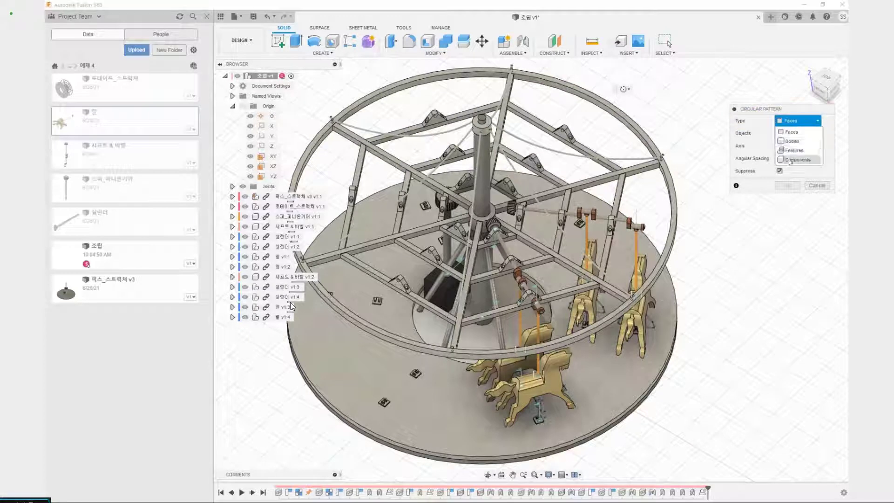
{"action": "left_click", "coordinate": [790, 160]}
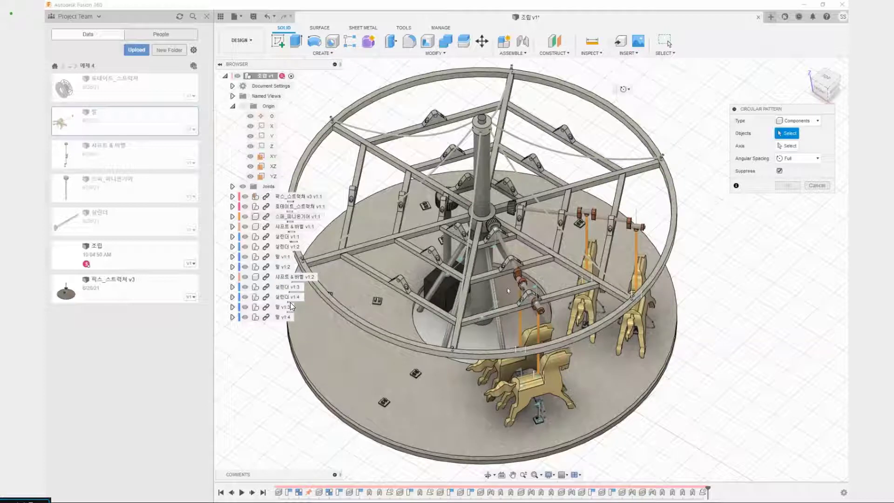
{"action": "left_click", "coordinate": [510, 256]}
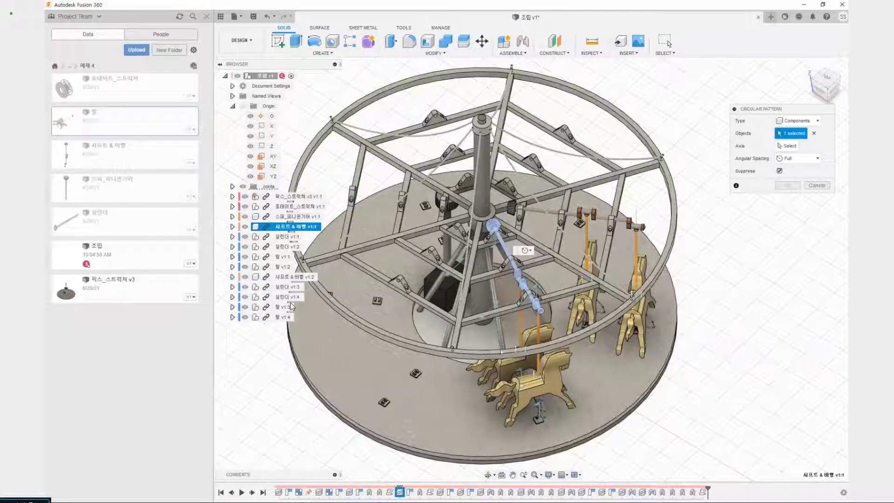
{"action": "left_click", "coordinate": [793, 147]}
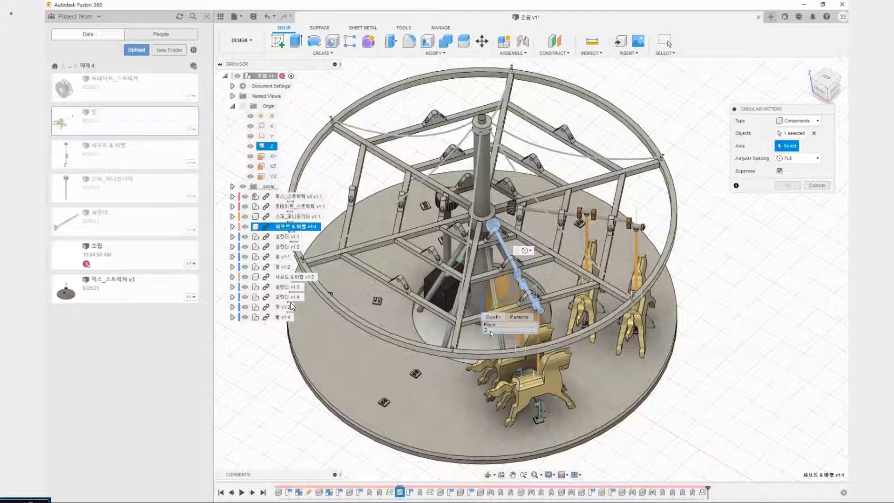
{"action": "left_click", "coordinate": [490, 332]}
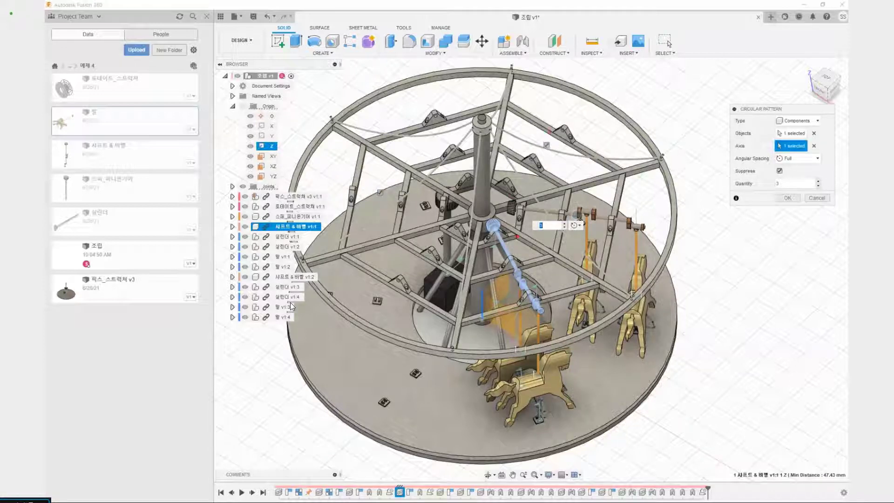
{"action": "left_click_drag", "start_coordinate": [582, 108], "coordinate": [521, 165]}
{"action": "left_click_drag", "start_coordinate": [331, 190], "coordinate": [455, 210]}
{"action": "left_click", "coordinate": [782, 197]}
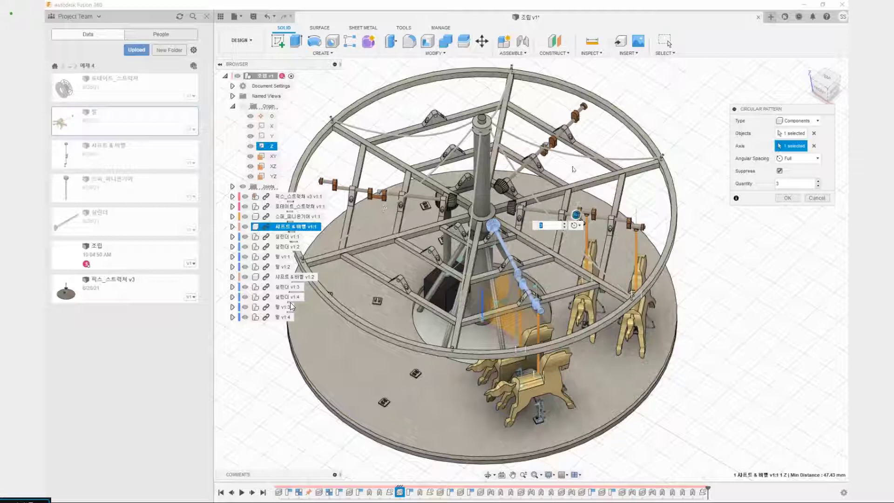
{"action": "left_click", "coordinate": [781, 198]}
Examine the patterned crankshafts around the carousel frame and their entries in the component list
{"action": "middle_click_drag", "start_coordinate": [723, 179], "coordinate": [595, 196], "text": "shift"}
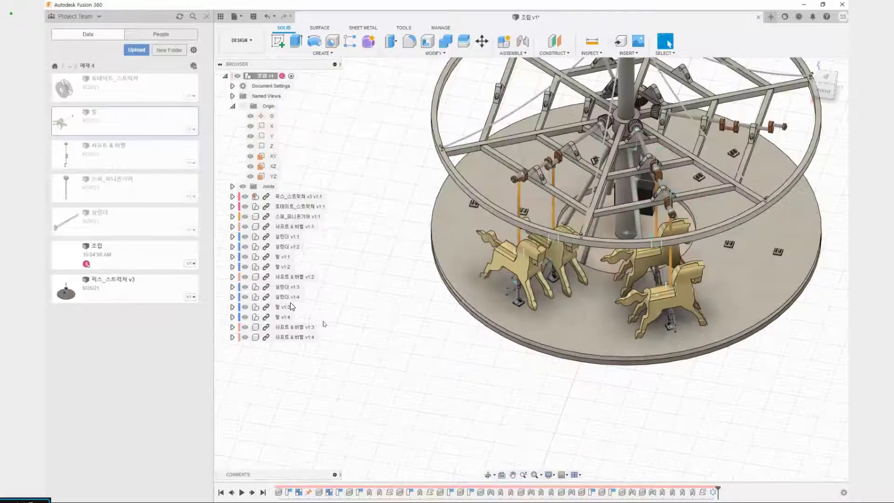
{"action": "left_click_drag", "start_coordinate": [327, 322], "coordinate": [323, 332]}
{"action": "key", "text": "Escape"}
{"action": "middle_click_drag", "start_coordinate": [601, 330], "coordinate": [489, 440]}
{"action": "middle_click_drag", "start_coordinate": [724, 277], "coordinate": [710, 265], "text": "shift"}
{"action": "left_click_drag", "start_coordinate": [711, 265], "coordinate": [733, 277]}
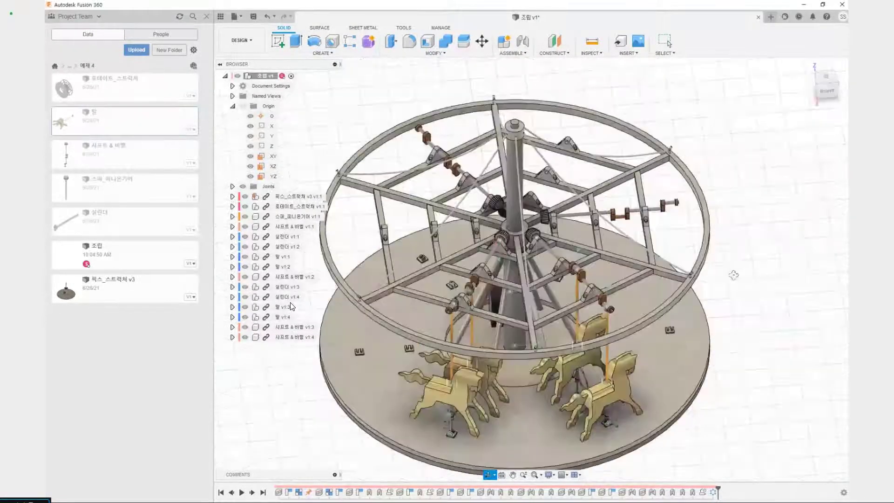
{"action": "key", "text": "Escape"}
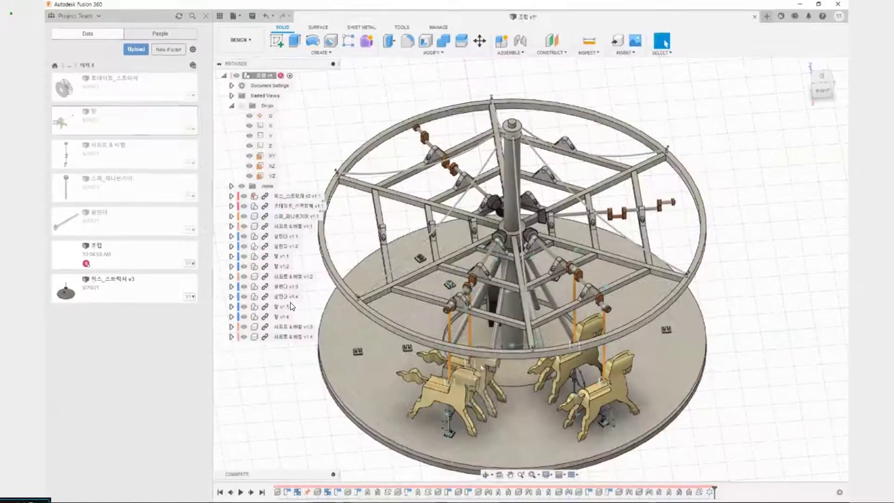
{"action": "right_click", "coordinate": [259, 362]}
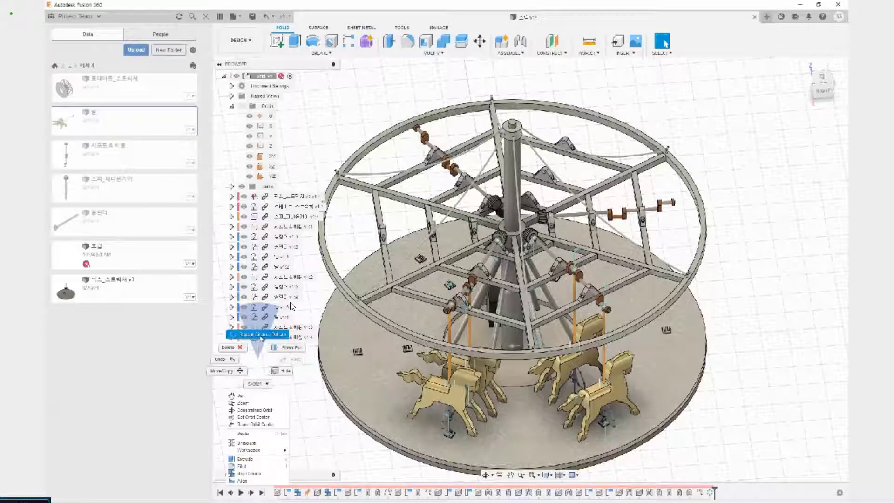
{"action": "left_click", "coordinate": [260, 335]}
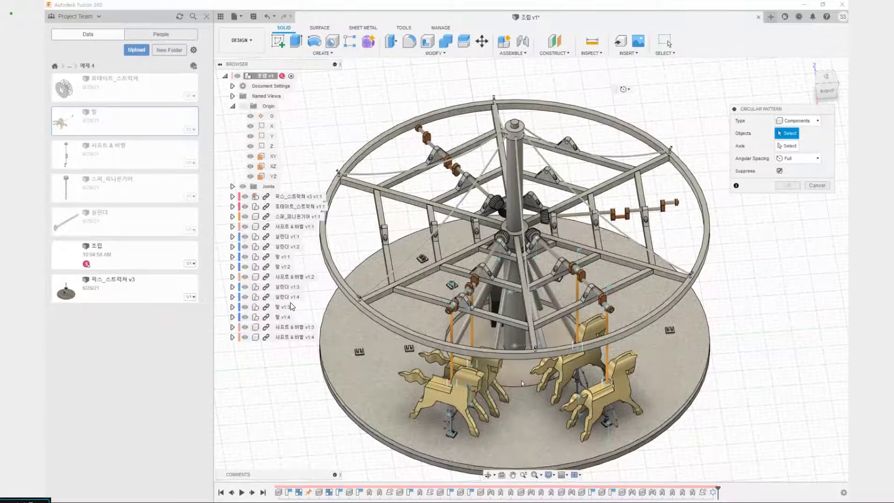
{"action": "left_click", "coordinate": [280, 257]}
{"action": "left_click", "coordinate": [282, 267]}
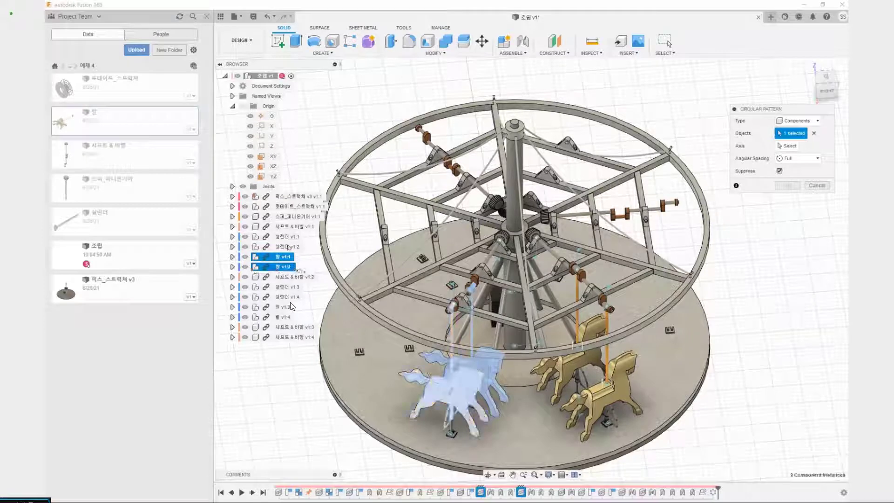
{"action": "key", "text": "Escape"}
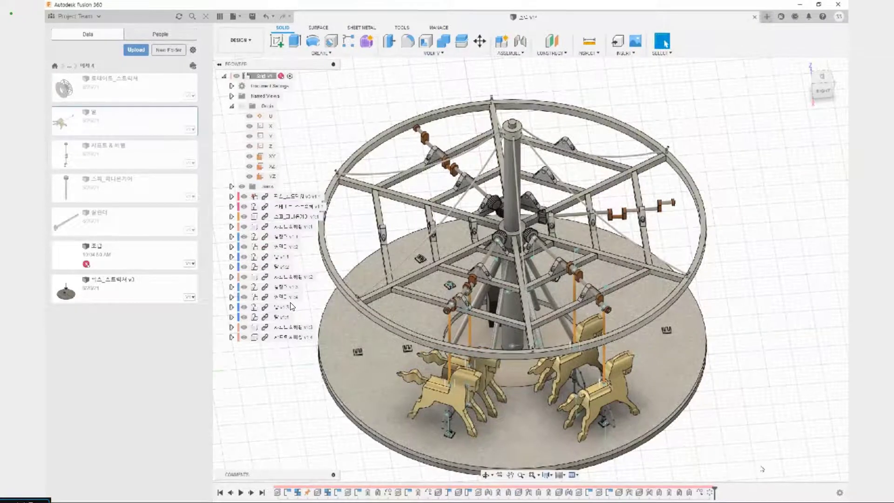
{"action": "right_click", "coordinate": [709, 492]}
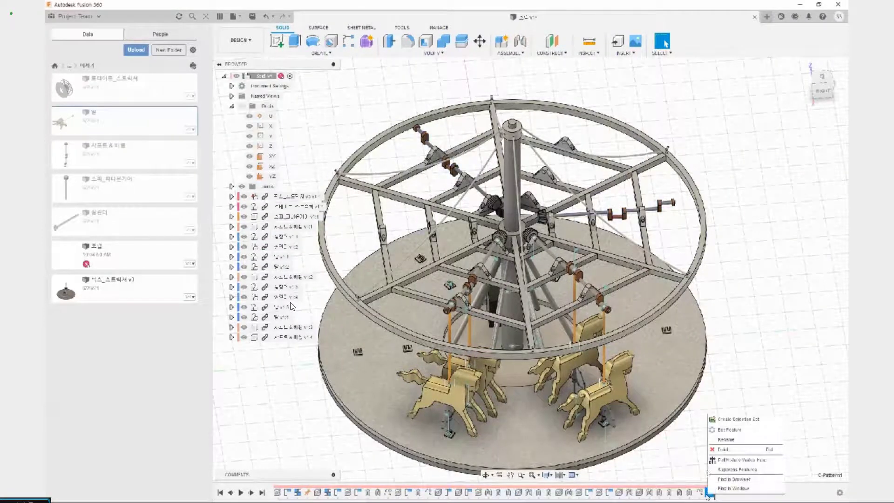
{"action": "left_click", "coordinate": [718, 436]}
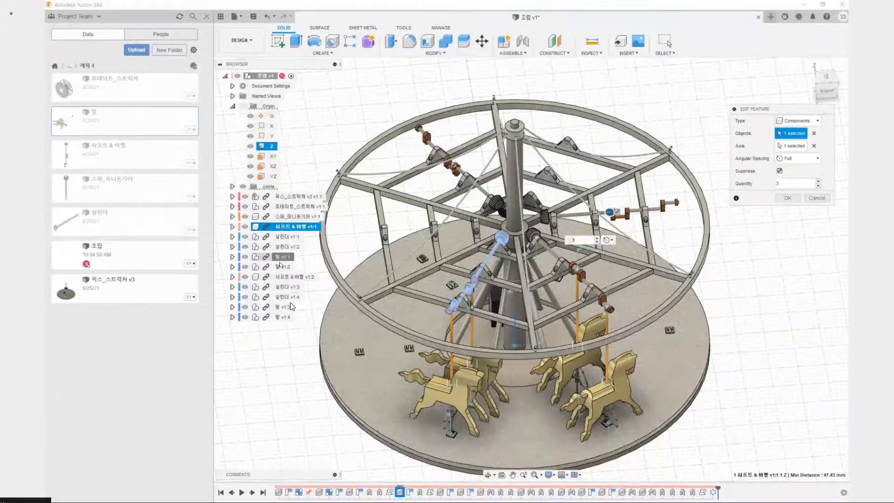
{"action": "left_click", "coordinate": [820, 198]}
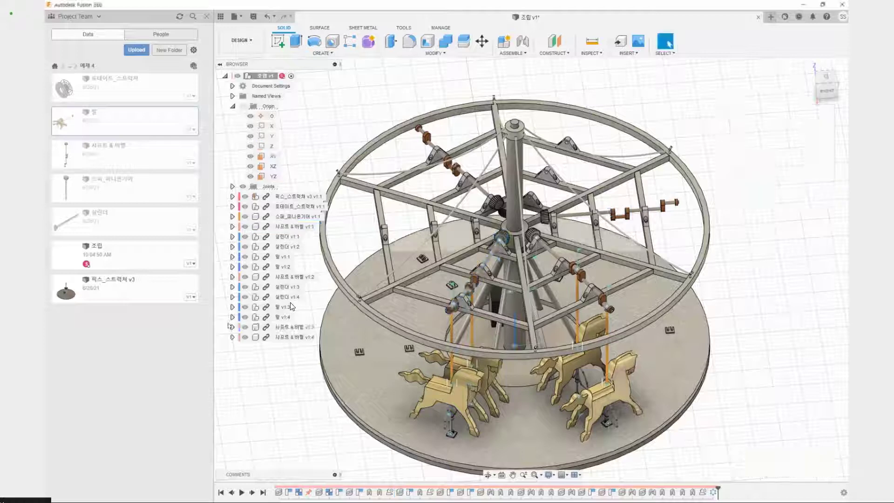
{"action": "right_click", "coordinate": [291, 398]}
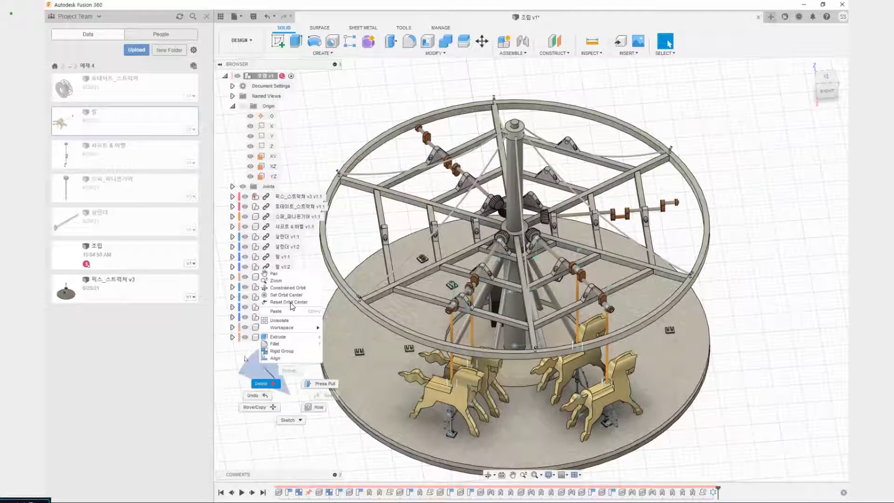
{"action": "left_click", "coordinate": [241, 376]}
Start a circular pattern of components with horses v1:1 and v1:2 and cylinders (실린더) v1:1 and v1:2 as the objects
{"action": "left_click", "coordinate": [331, 55]}
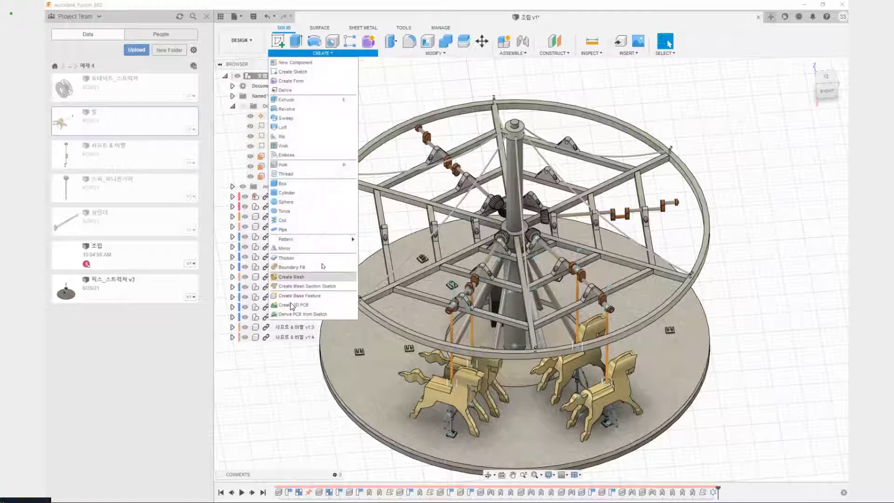
{"action": "mouse_move", "coordinate": [326, 239]}
{"action": "left_click", "coordinate": [379, 249]}
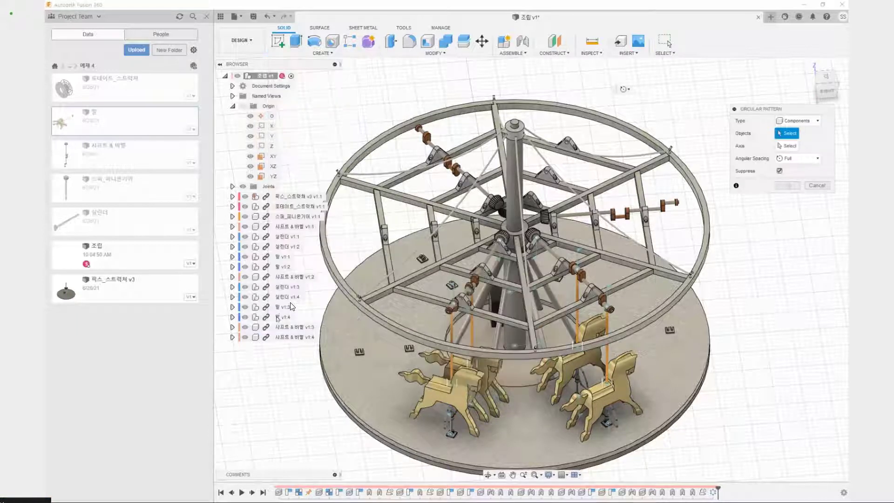
{"action": "left_click", "coordinate": [289, 307]}
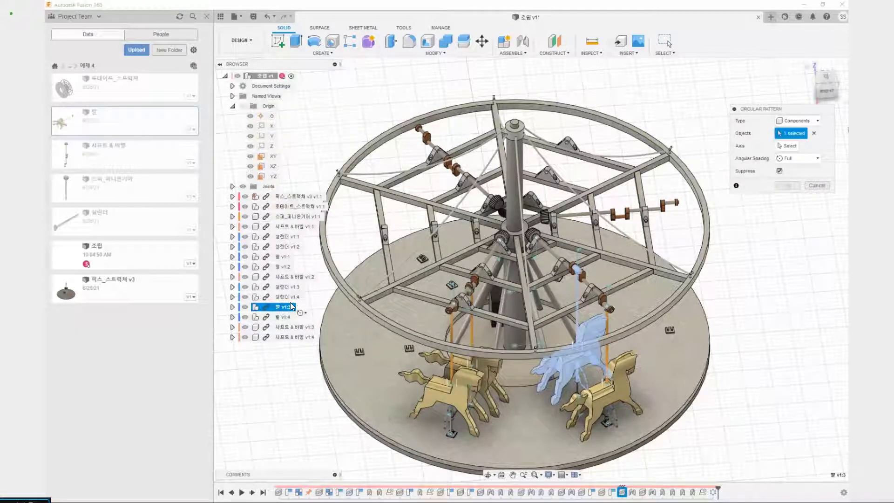
{"action": "left_click", "coordinate": [291, 306]}
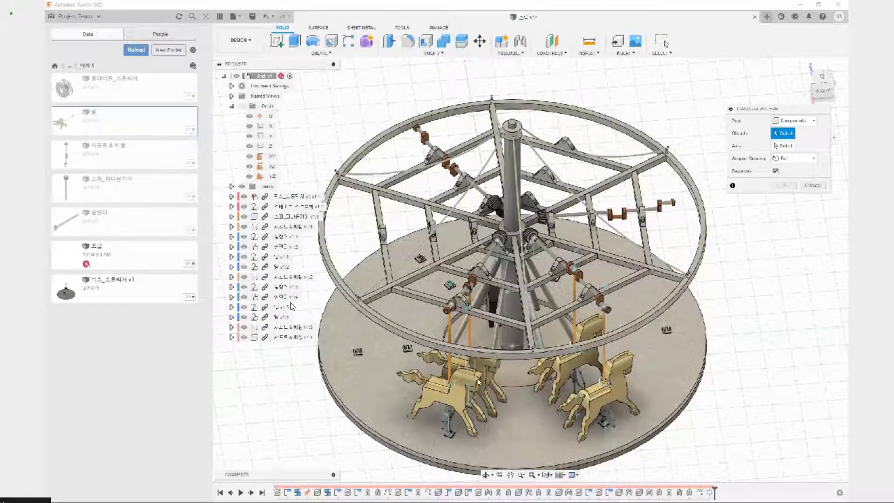
{"action": "left_click", "coordinate": [291, 306]}
{"action": "left_click", "coordinate": [291, 306]}
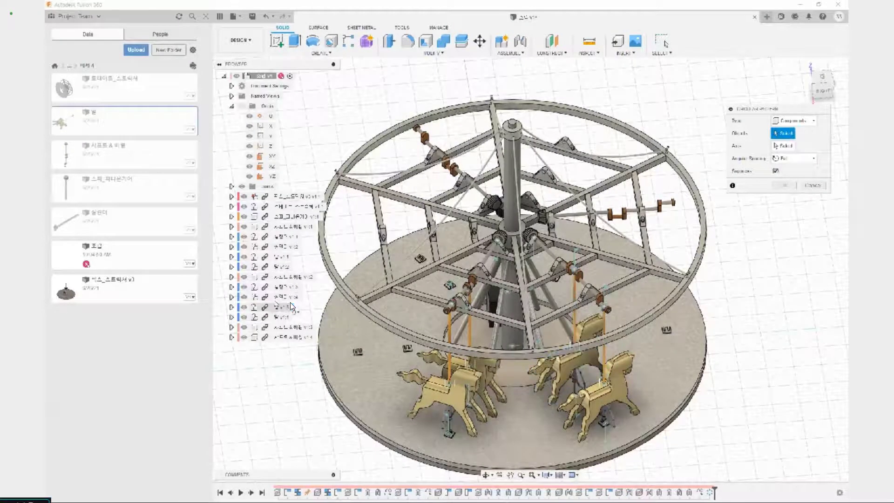
{"action": "left_click", "coordinate": [283, 256]}
{"action": "left_click", "coordinate": [283, 266]}
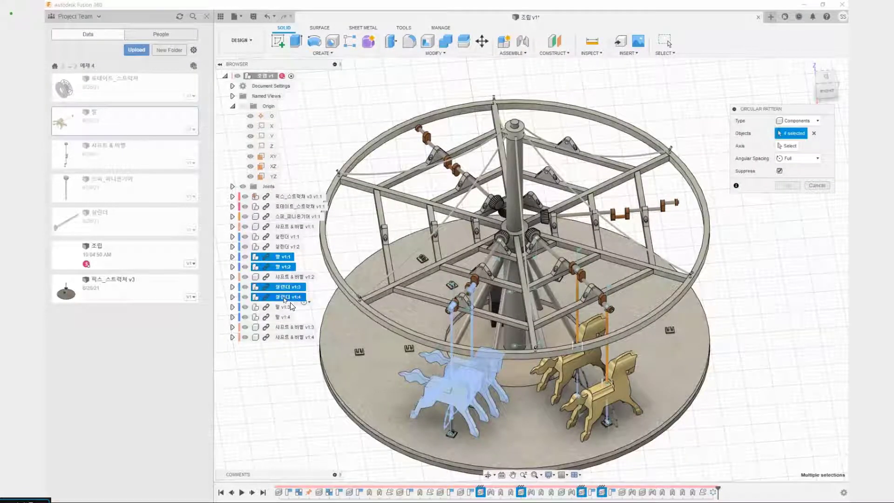
{"action": "left_click", "coordinate": [291, 236]}
{"action": "left_click", "coordinate": [294, 247]}
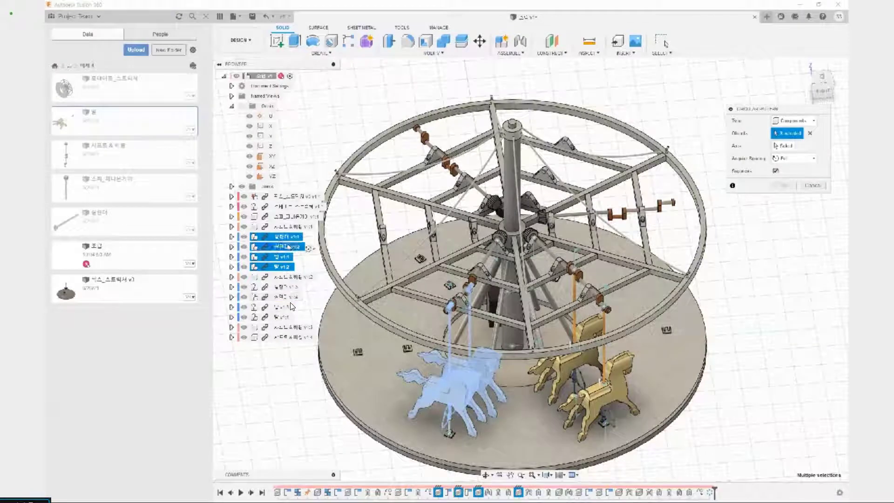
Pattern the selected horses and cylinders around the Z axis with full angular spacing and a quantity of 3
{"action": "scroll", "coordinate": [452, 414], "scroll_direction": "up", "scroll_amount": 3}
{"action": "middle_click_drag", "start_coordinate": [451, 412], "coordinate": [466, 298]}
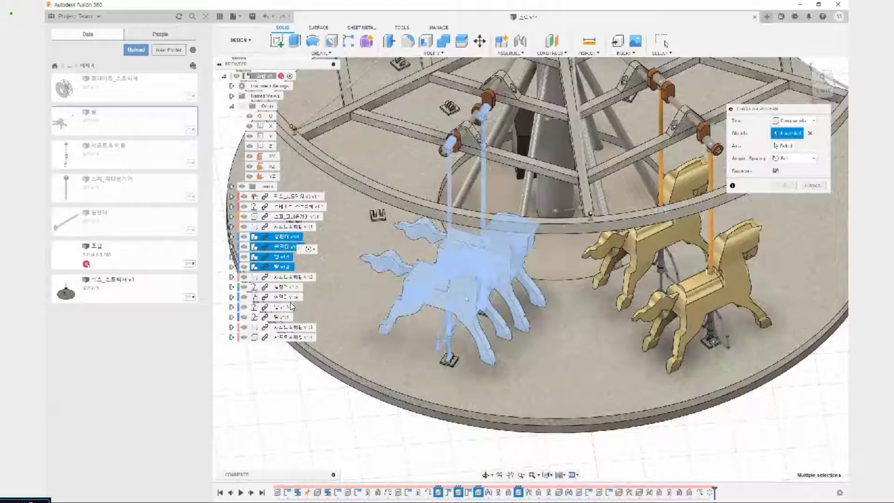
{"action": "middle_click_drag", "start_coordinate": [527, 268], "coordinate": [499, 366]}
{"action": "left_click", "coordinate": [784, 148]}
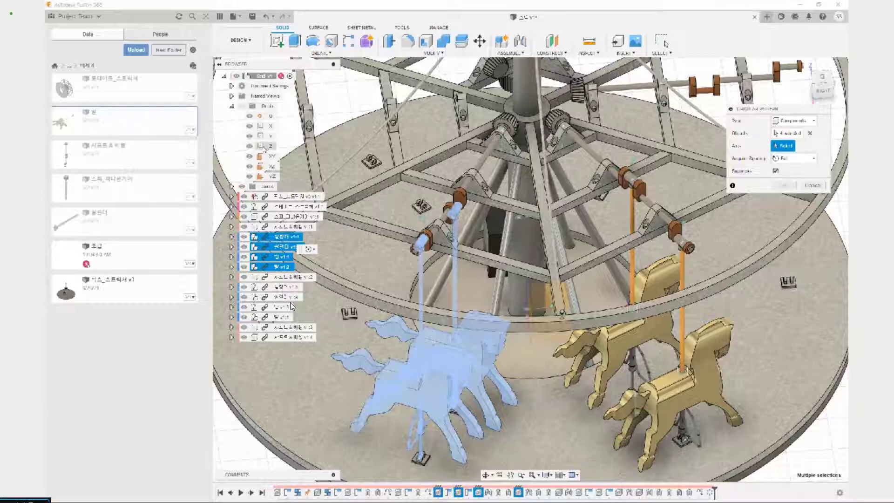
{"action": "left_click", "coordinate": [263, 148]}
{"action": "scroll", "coordinate": [460, 177], "scroll_direction": "down", "scroll_amount": 3}
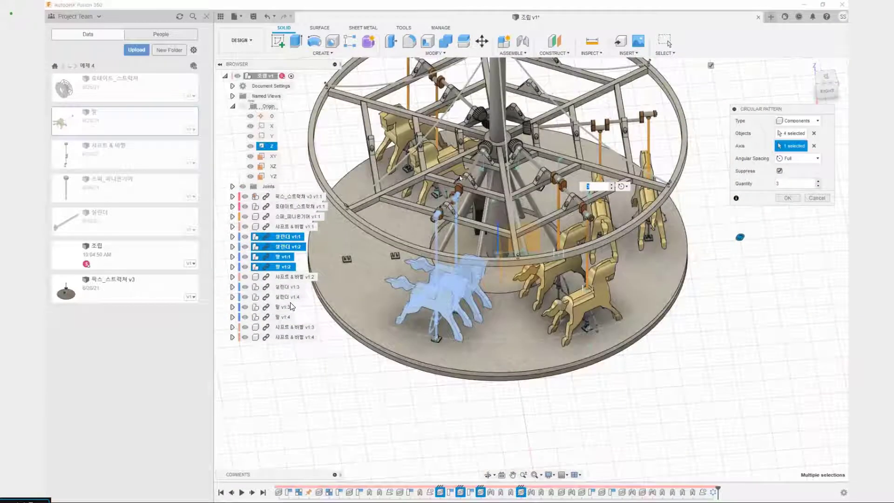
{"action": "scroll", "coordinate": [460, 177], "scroll_direction": "down", "scroll_amount": 4}
{"action": "mouse_move", "coordinate": [460, 178]}
{"action": "middle_mouse_down", "text": "shift"}
{"action": "mouse_move", "coordinate": [501, 121]}
{"action": "mouse_move", "coordinate": [447, 174]}
{"action": "middle_mouse_up", "text": "shift"}
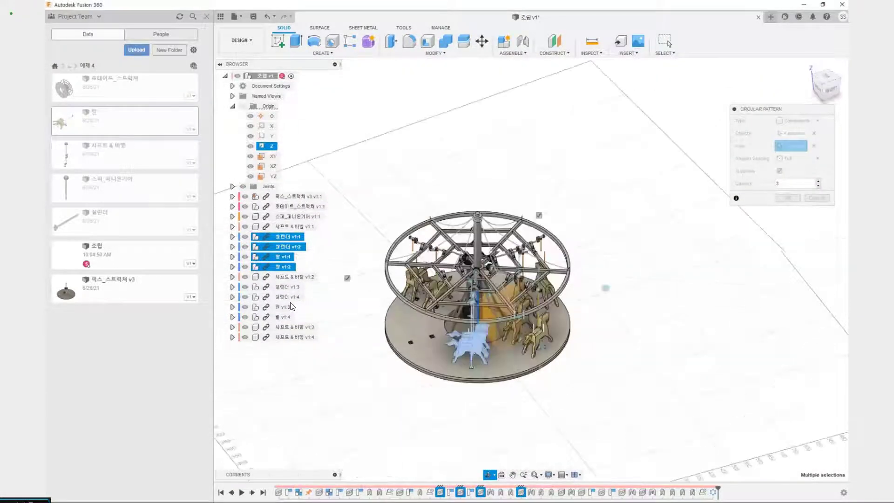
{"action": "middle_click_drag", "start_coordinate": [615, 370], "coordinate": [565, 398], "text": "shift"}
{"action": "scroll", "coordinate": [514, 371], "scroll_direction": "up", "scroll_amount": 4}
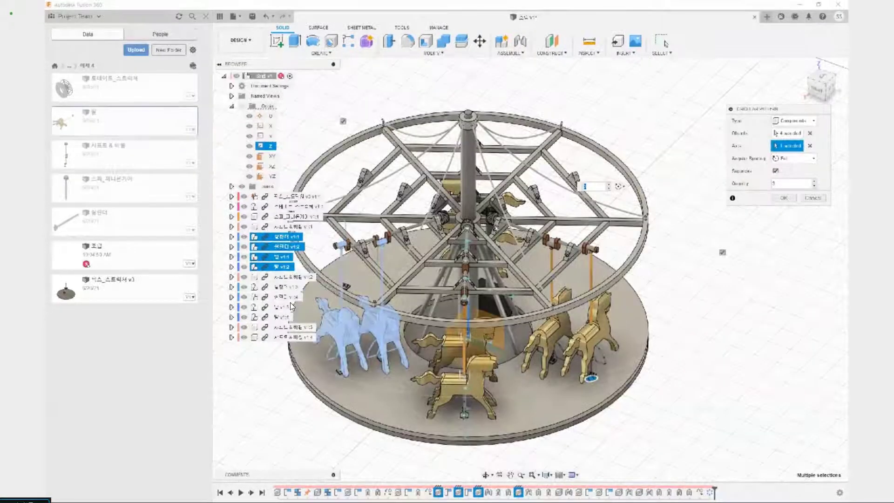
{"action": "left_click", "coordinate": [785, 200]}
Examine the patterned horses and cylinders, their floor brackets and the places on the carousel that are still empty
{"action": "middle_click_drag", "start_coordinate": [713, 338], "coordinate": [630, 324], "text": "shift"}
{"action": "scroll", "coordinate": [357, 374], "scroll_direction": "up", "scroll_amount": 2}
{"action": "scroll", "coordinate": [358, 373], "scroll_direction": "up", "scroll_amount": 6}
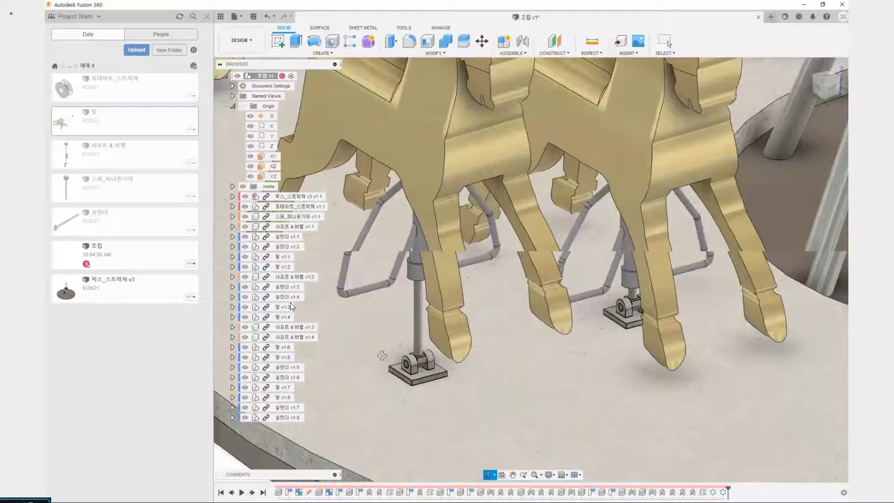
{"action": "mouse_move", "coordinate": [381, 355]}
{"action": "middle_mouse_down", "text": "shift"}
{"action": "mouse_move", "coordinate": [433, 338]}
{"action": "mouse_move", "coordinate": [422, 378]}
{"action": "mouse_move", "coordinate": [410, 347]}
{"action": "middle_mouse_up", "text": "shift"}
{"action": "scroll", "coordinate": [435, 338], "scroll_direction": "down", "scroll_amount": 10}
{"action": "scroll", "coordinate": [423, 378], "scroll_direction": "up", "scroll_amount": 3}
{"action": "scroll", "coordinate": [417, 375], "scroll_direction": "up", "scroll_amount": 4}
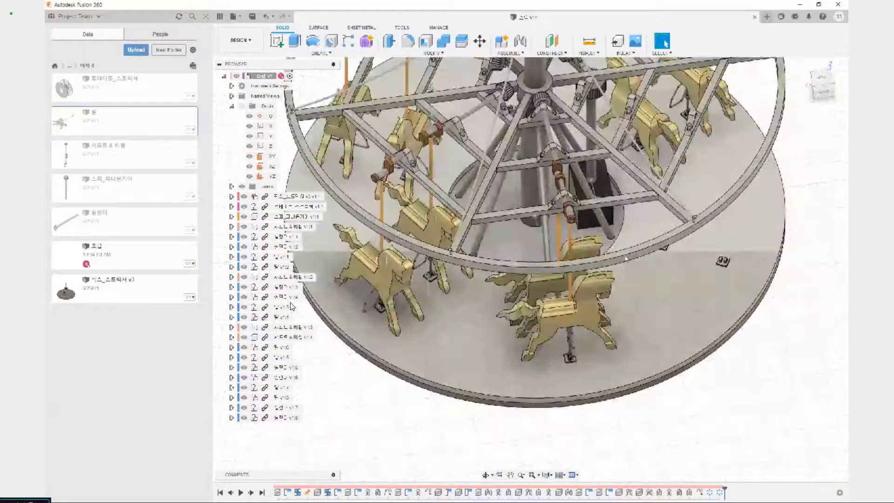
{"action": "left_click_drag", "start_coordinate": [675, 217], "coordinate": [747, 269]}
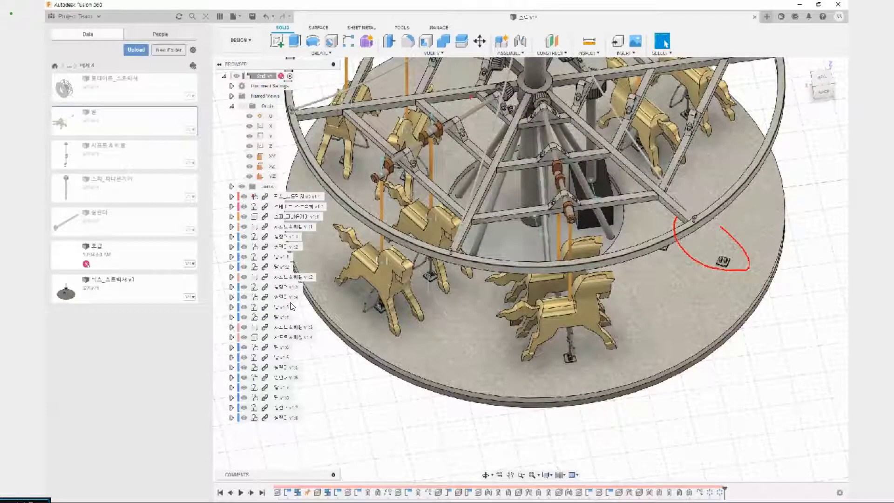
{"action": "left_click_drag", "start_coordinate": [462, 96], "coordinate": [485, 92]}
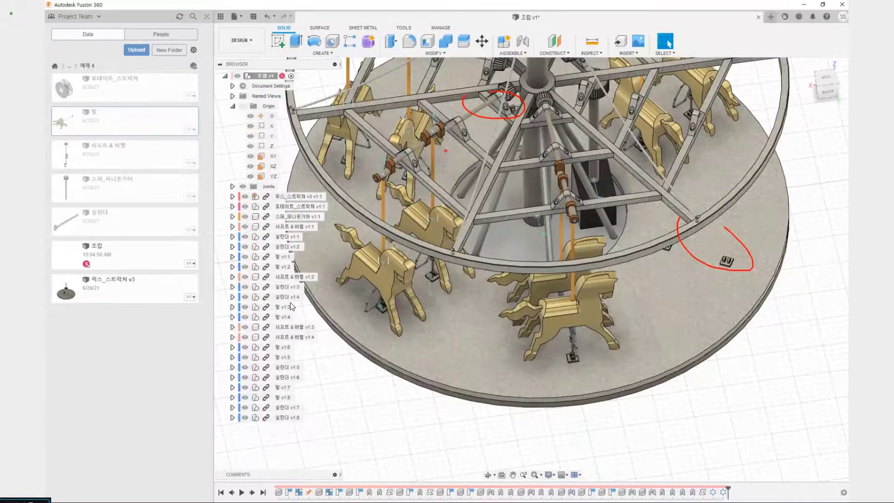
{"action": "mouse_move", "coordinate": [442, 110]}
{"action": "left_mouse_down"}
{"action": "mouse_move", "coordinate": [433, 300]}
{"action": "mouse_move", "coordinate": [435, 156]}
{"action": "left_mouse_up"}
{"action": "key", "text": "Escape"}
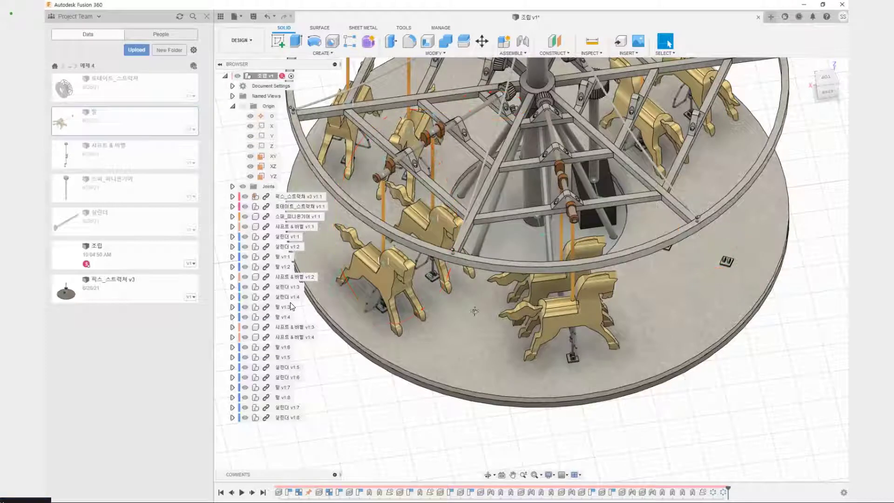
{"action": "middle_click_drag", "start_coordinate": [319, 121], "coordinate": [371, 234]}
{"action": "scroll", "coordinate": [371, 234], "scroll_direction": "down", "scroll_amount": 2}
Create a circular pattern of components from the second crankshaft (샤프트 & 베벨 v1:2) about the Z axis, full angular spacing, quantity 3
{"action": "right_click", "coordinate": [323, 135]}
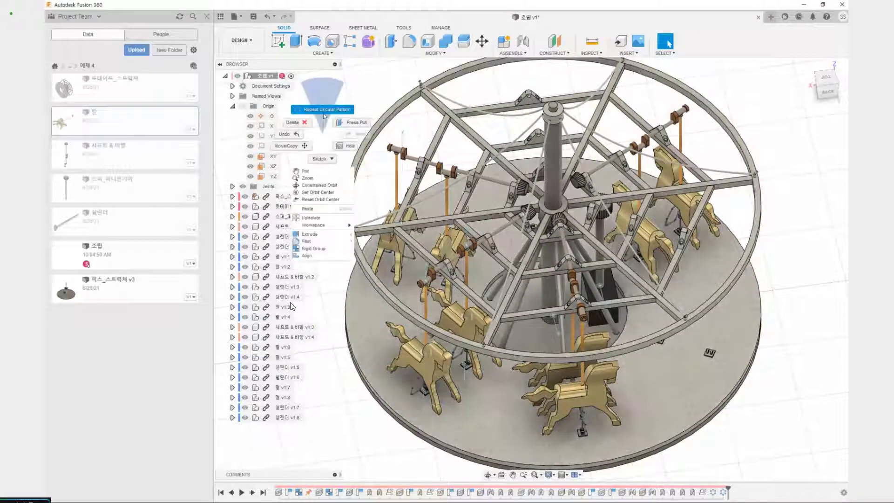
{"action": "left_click", "coordinate": [324, 109]}
{"action": "left_click", "coordinate": [294, 276]}
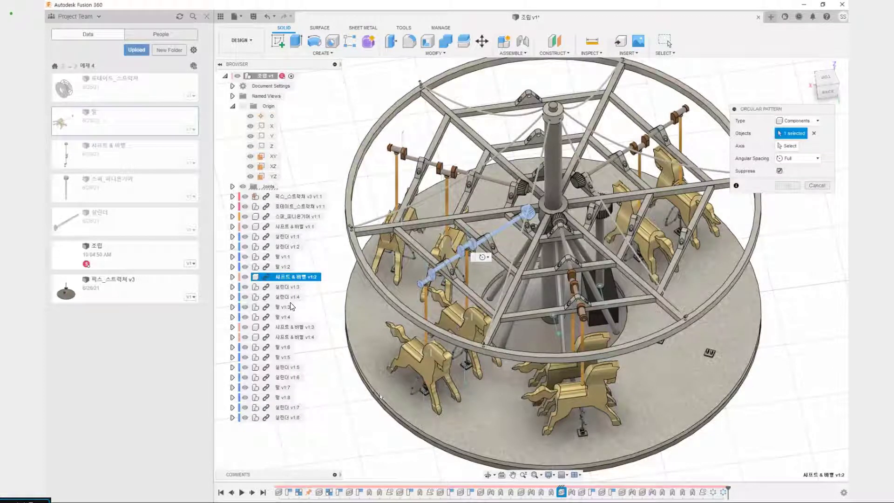
{"action": "left_click", "coordinate": [787, 146]}
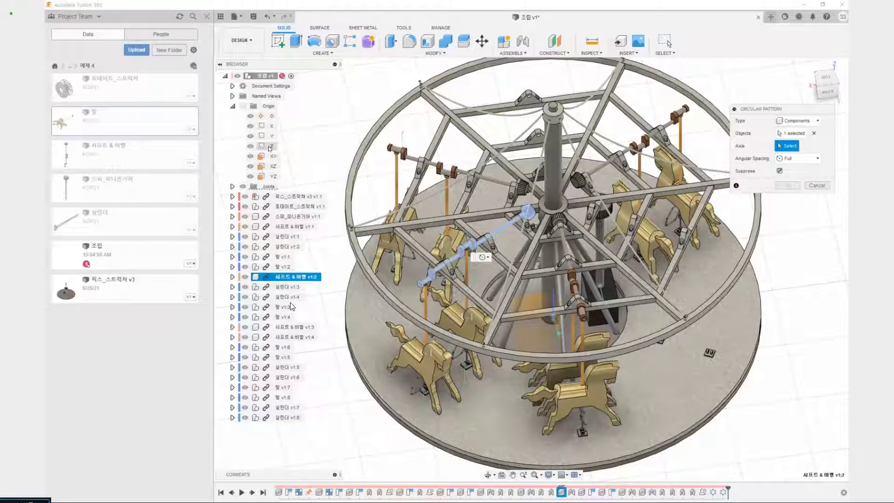
{"action": "left_click", "coordinate": [268, 148]}
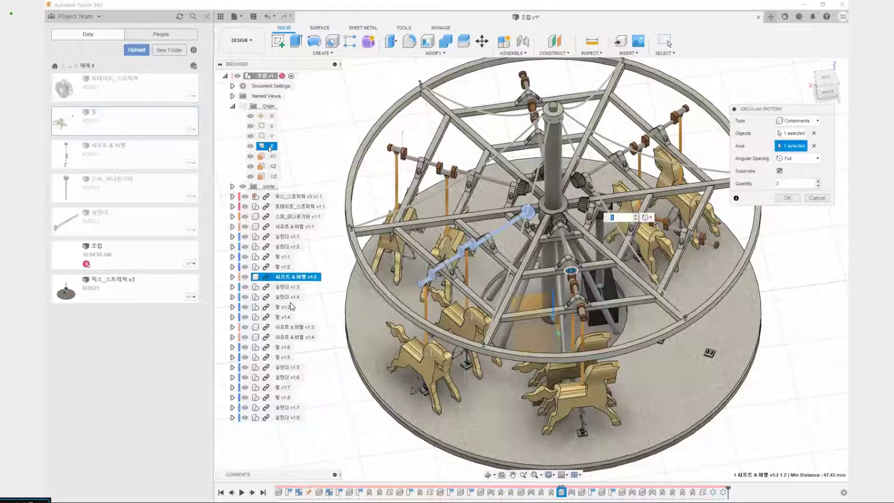
{"action": "middle_click_drag", "start_coordinate": [564, 164], "coordinate": [465, 218]}
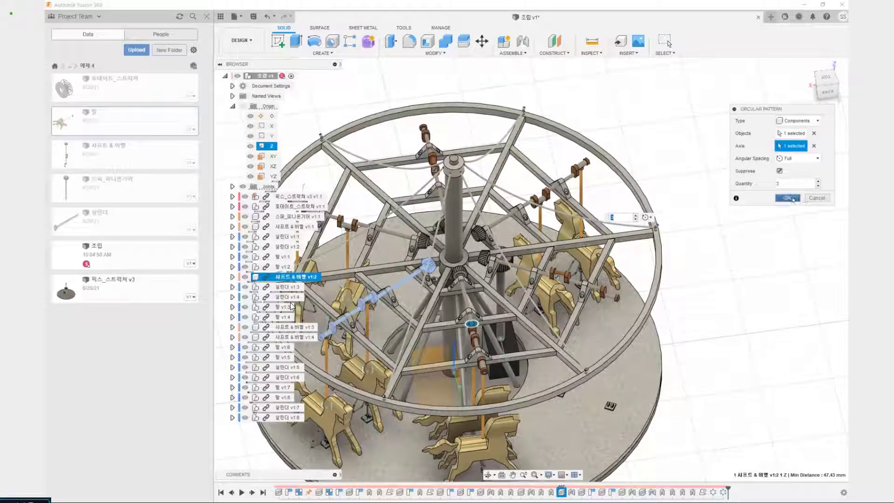
{"action": "left_click", "coordinate": [792, 199]}
Start a circular pattern of components with horses v1:3 and v1:4 and cylinders (실린더) v1:3 and v1:4 as the objects
{"action": "middle_click_drag", "start_coordinate": [694, 251], "coordinate": [734, 214]}
{"action": "right_click", "coordinate": [734, 214]}
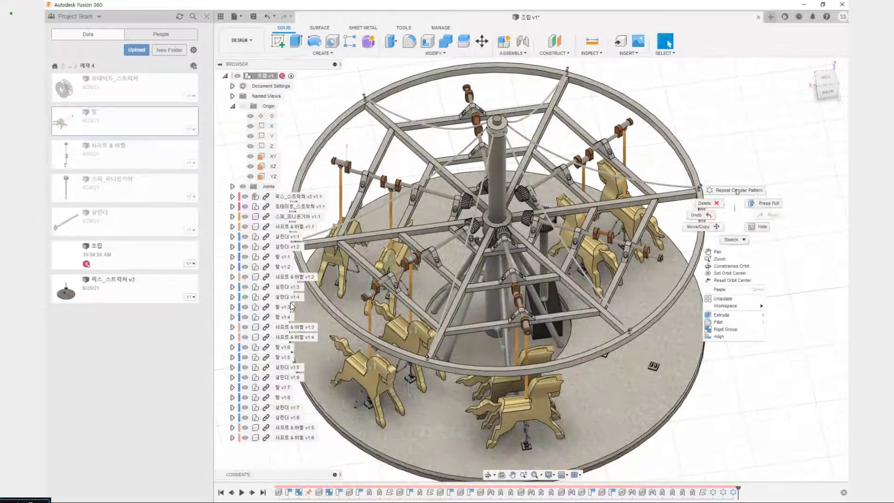
{"action": "left_click", "coordinate": [737, 190]}
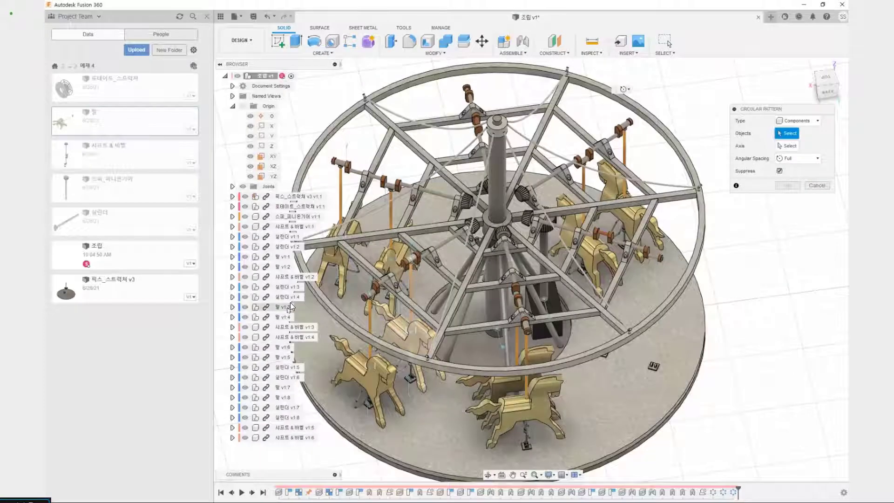
{"action": "left_click", "coordinate": [290, 307]}
{"action": "left_click", "coordinate": [285, 316]}
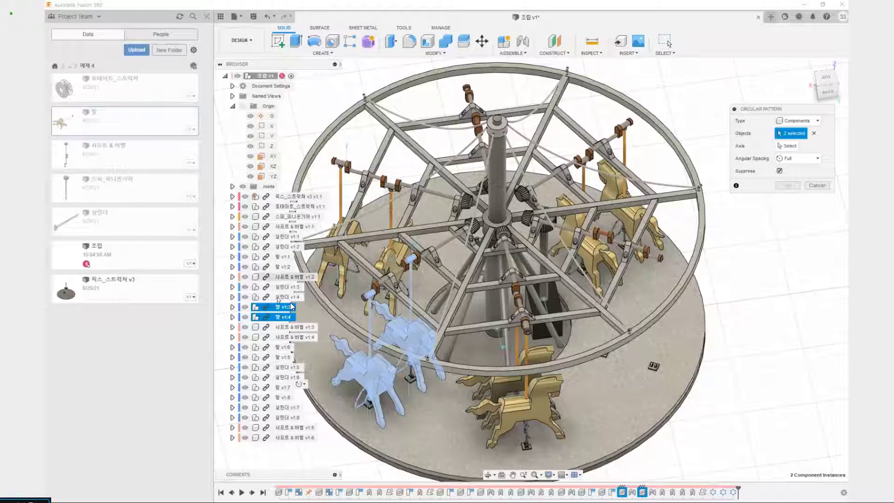
{"action": "left_click", "coordinate": [289, 298], "text": "ctrl"}
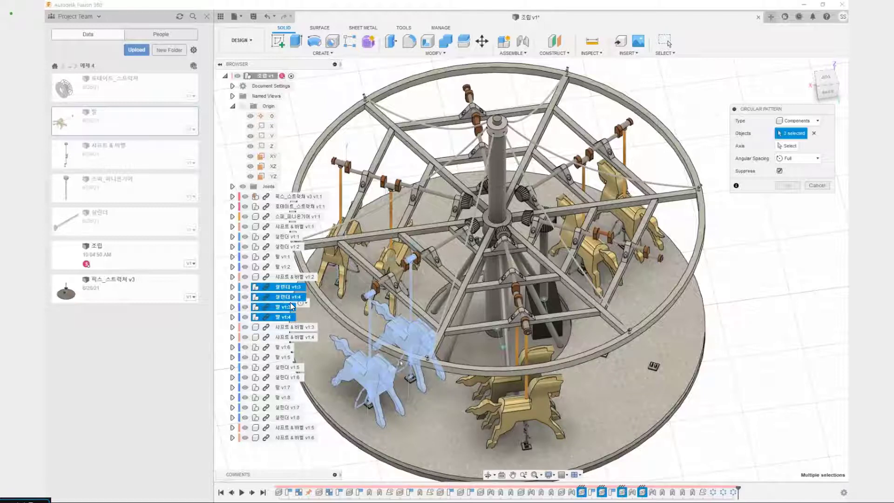
{"action": "scroll", "coordinate": [473, 397], "scroll_direction": "up", "scroll_amount": 3}
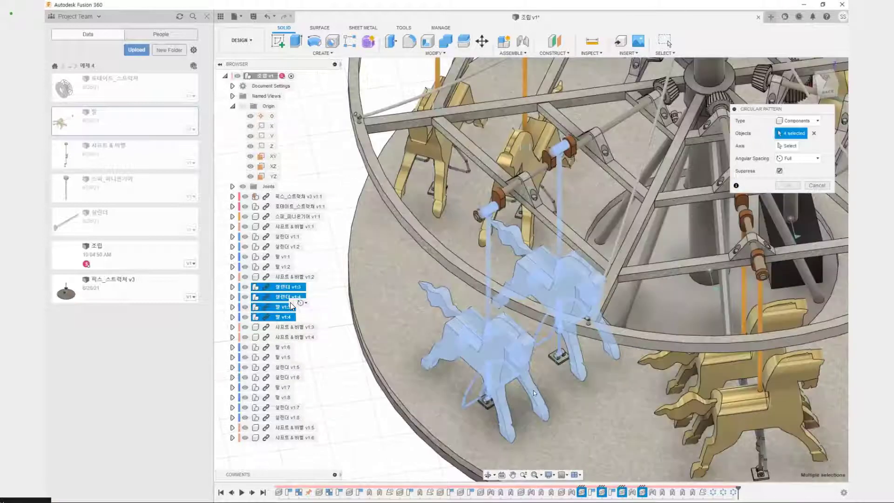
{"action": "middle_click_drag", "start_coordinate": [474, 397], "coordinate": [511, 294], "text": "shift"}
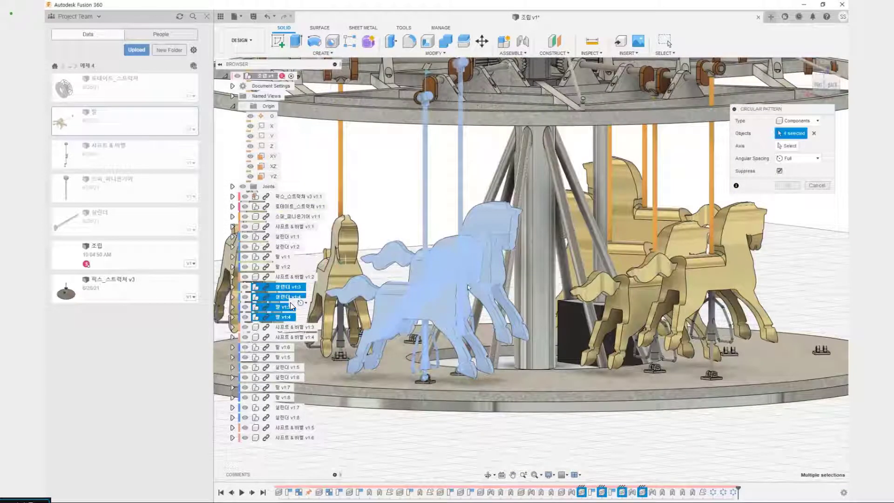
{"action": "middle_click_drag", "start_coordinate": [487, 255], "coordinate": [502, 256]}
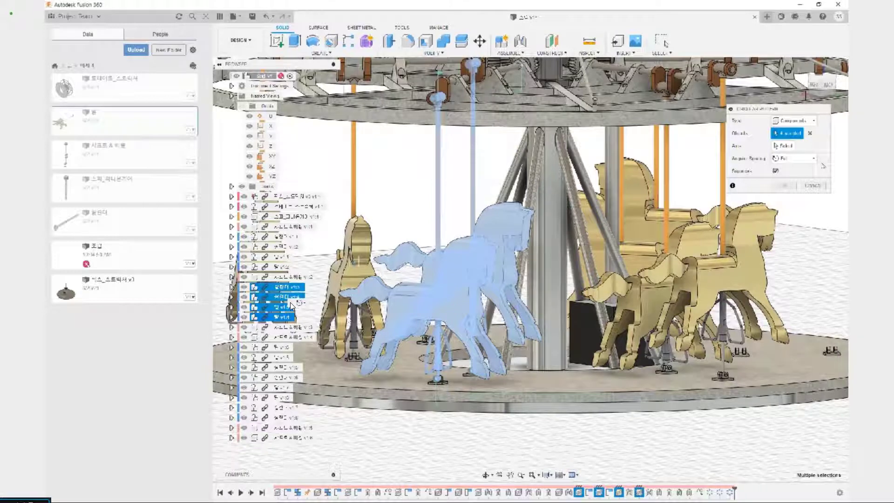
{"action": "scroll", "coordinate": [505, 209], "scroll_direction": "down", "scroll_amount": 4}
{"action": "middle_click_drag", "start_coordinate": [505, 209], "coordinate": [578, 211]}
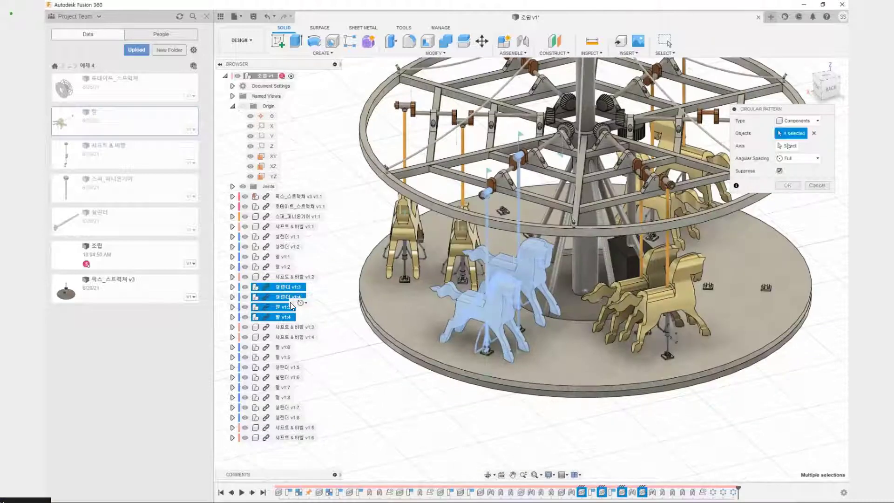
Complete the pattern of the second horse and cylinder set about the Z axis with full angular spacing, quantity 3
{"action": "left_click", "coordinate": [788, 146]}
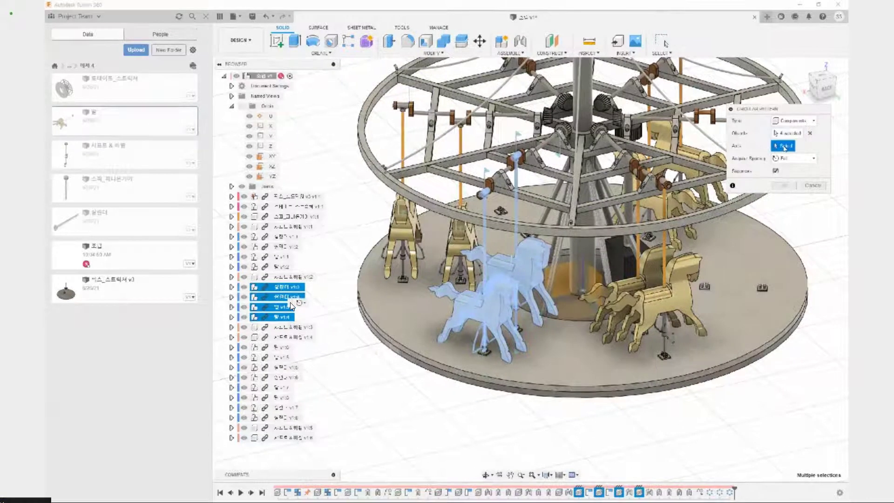
{"action": "left_click", "coordinate": [271, 146]}
{"action": "scroll", "coordinate": [790, 237], "scroll_direction": "down", "scroll_amount": 2}
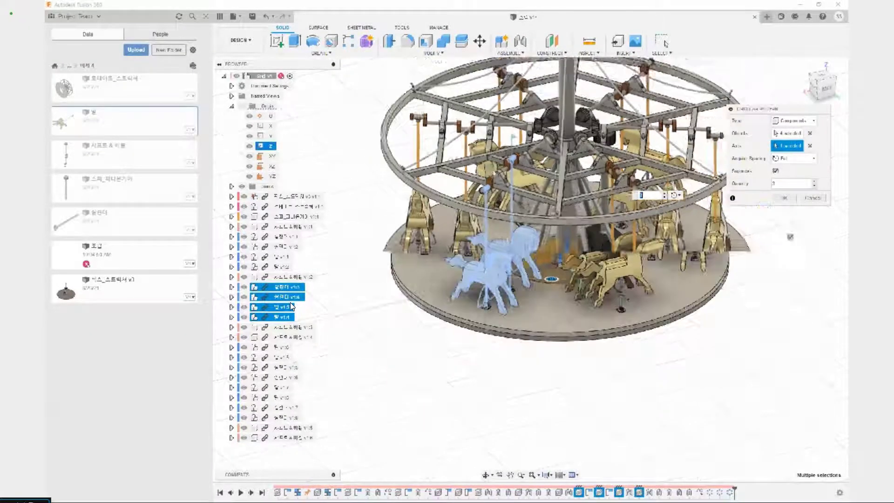
{"action": "middle_click_drag", "start_coordinate": [789, 237], "coordinate": [650, 344]}
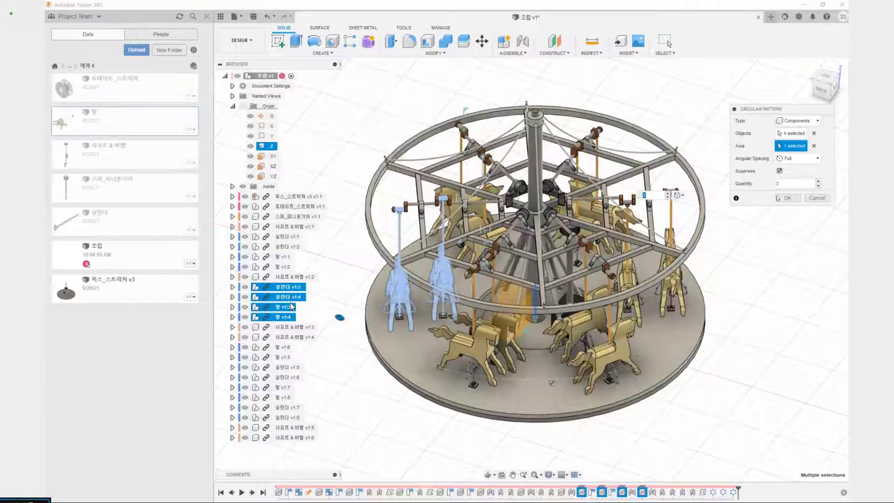
{"action": "left_click", "coordinate": [785, 198]}
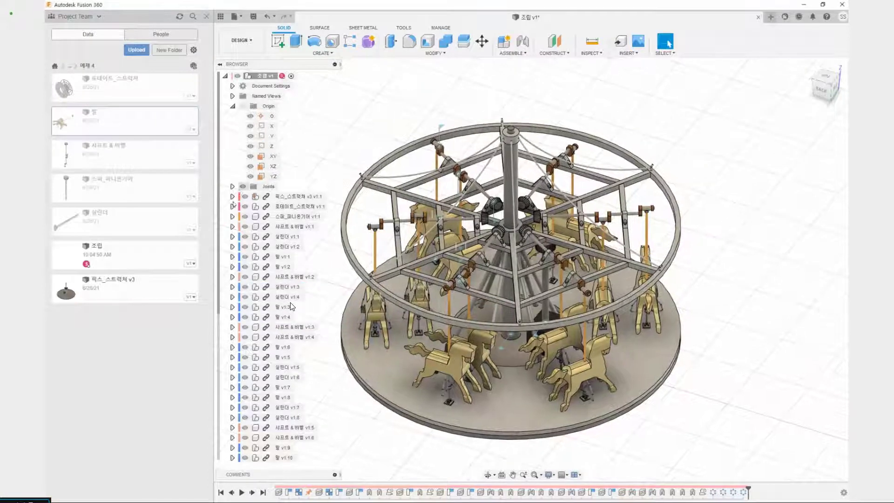
Examine the component list and the fully patterned carousel from several sides
{"action": "scroll", "coordinate": [291, 306], "scroll_direction": "down", "scroll_amount": 3}
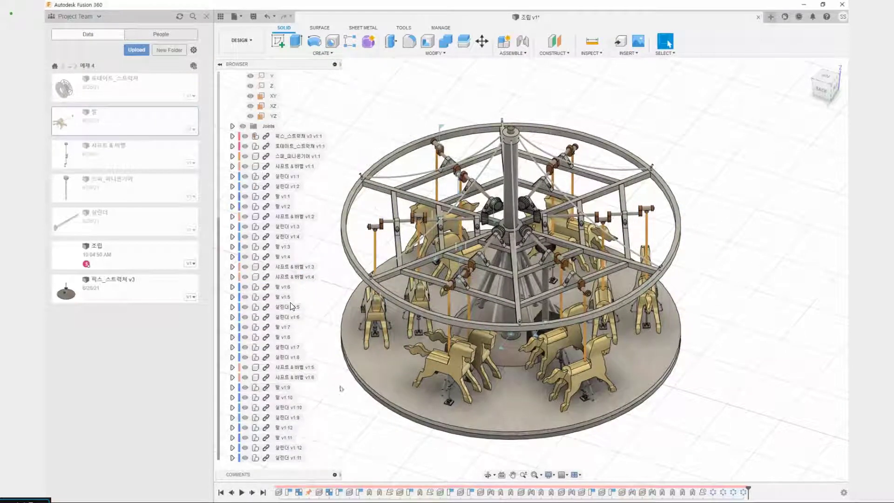
{"action": "middle_click_drag", "start_coordinate": [341, 406], "coordinate": [421, 428]}
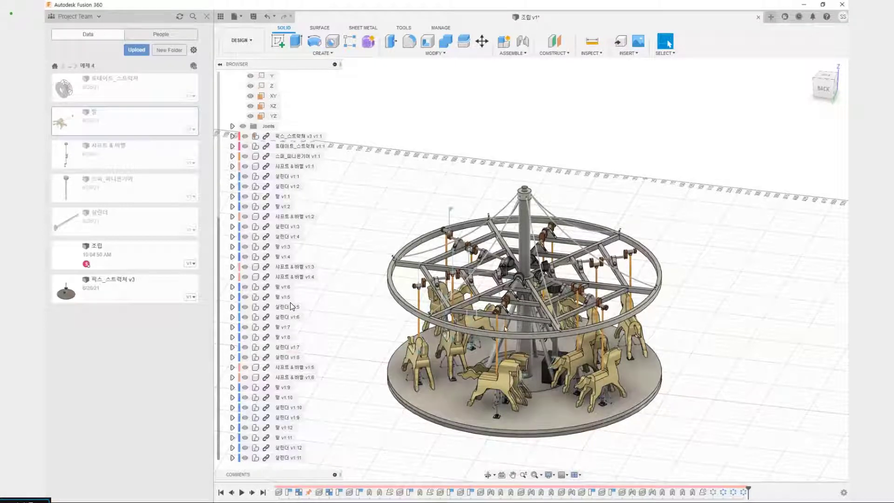
{"action": "scroll", "coordinate": [455, 403], "scroll_direction": "up", "scroll_amount": 3}
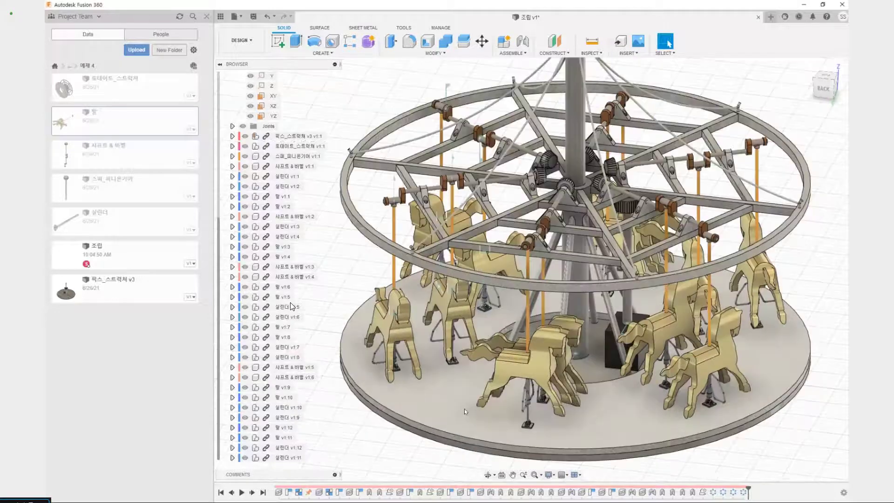
{"action": "scroll", "coordinate": [465, 412], "scroll_direction": "down", "scroll_amount": 5}
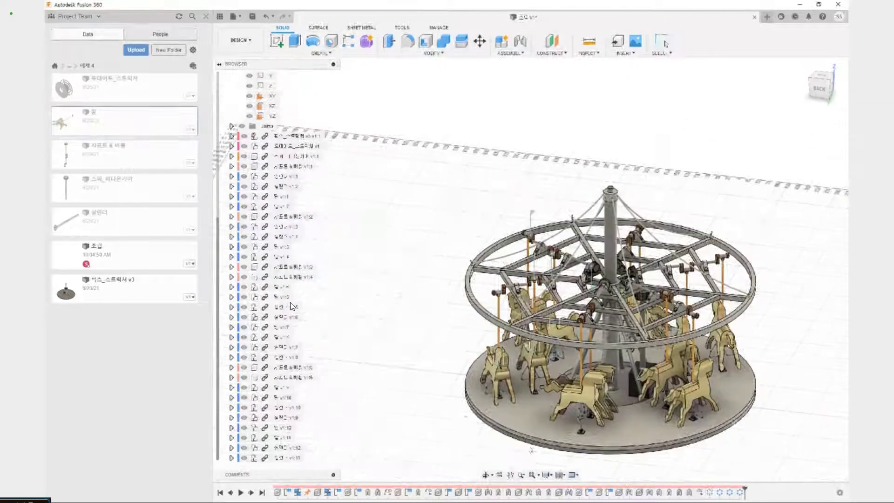
{"action": "middle_click_drag", "start_coordinate": [290, 303], "coordinate": [363, 291], "text": "shift"}
{"action": "middle_click_drag", "start_coordinate": [323, 355], "coordinate": [290, 302]}
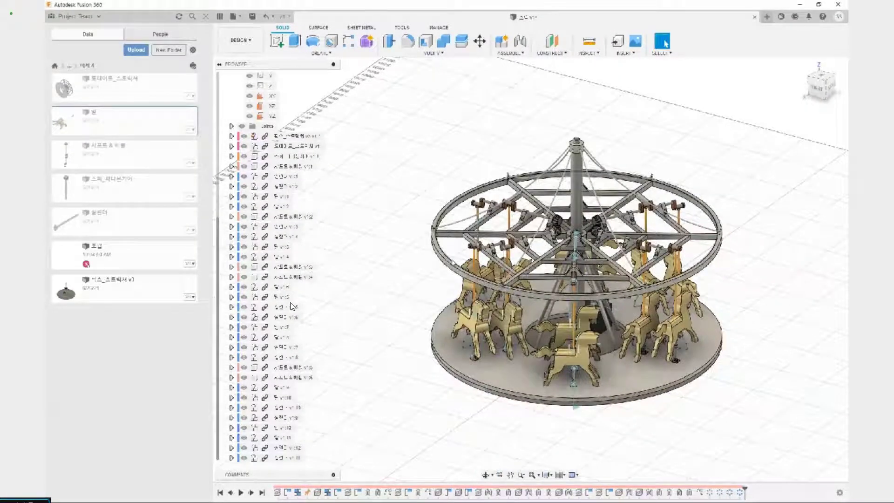
{"action": "left_click_drag", "start_coordinate": [444, 203], "coordinate": [598, 408]}
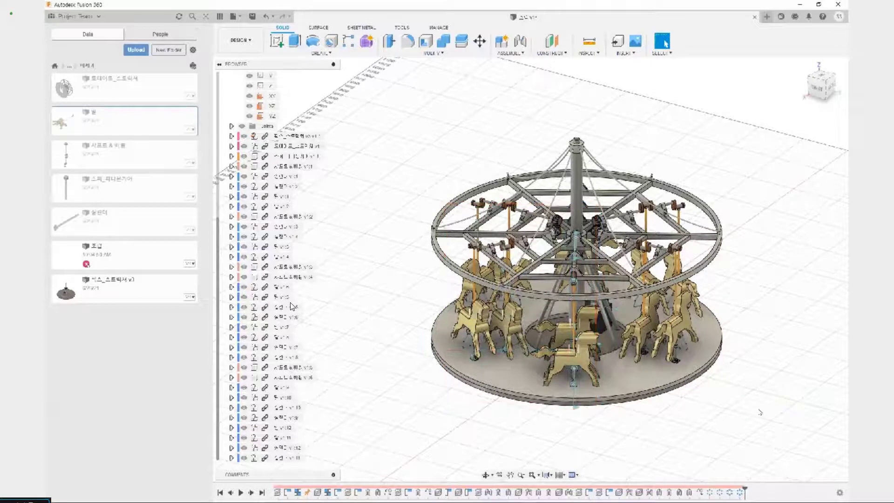
{"action": "middle_click_drag", "start_coordinate": [691, 393], "coordinate": [624, 395]}
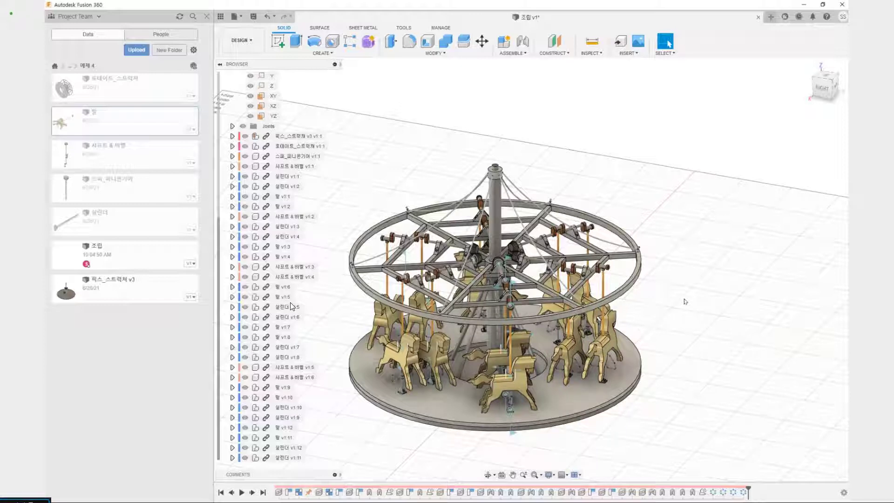
{"action": "middle_click_drag", "start_coordinate": [666, 297], "coordinate": [583, 345], "text": "shift"}
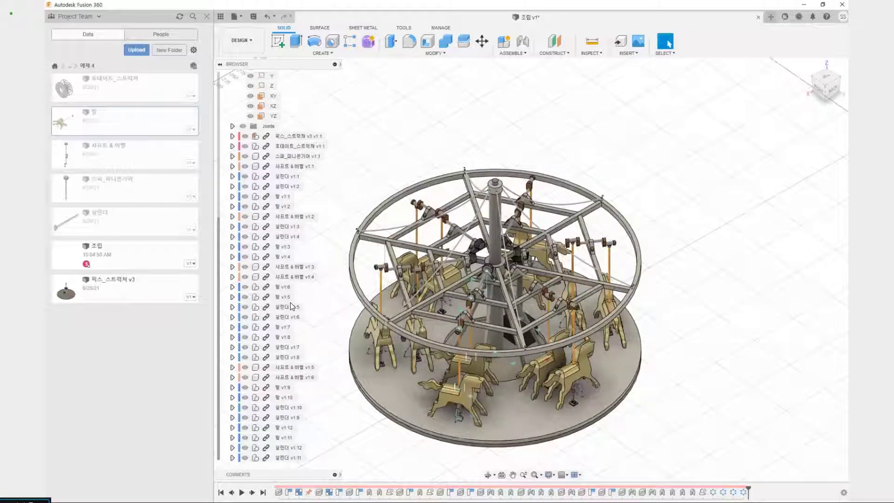
{"action": "mouse_move", "coordinate": [547, 360]}
{"action": "left_mouse_down"}
{"action": "mouse_move", "coordinate": [592, 250]}
{"action": "mouse_move", "coordinate": [457, 252]}
{"action": "left_mouse_up"}
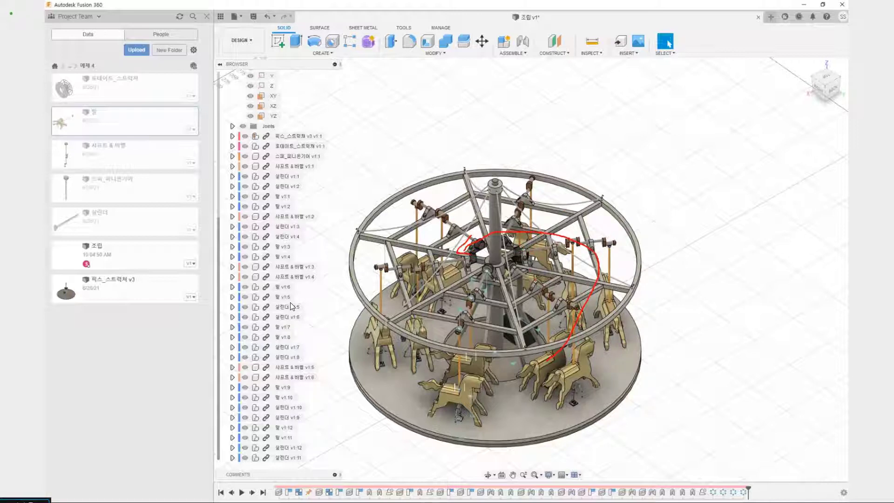
{"action": "key", "text": "Escape"}
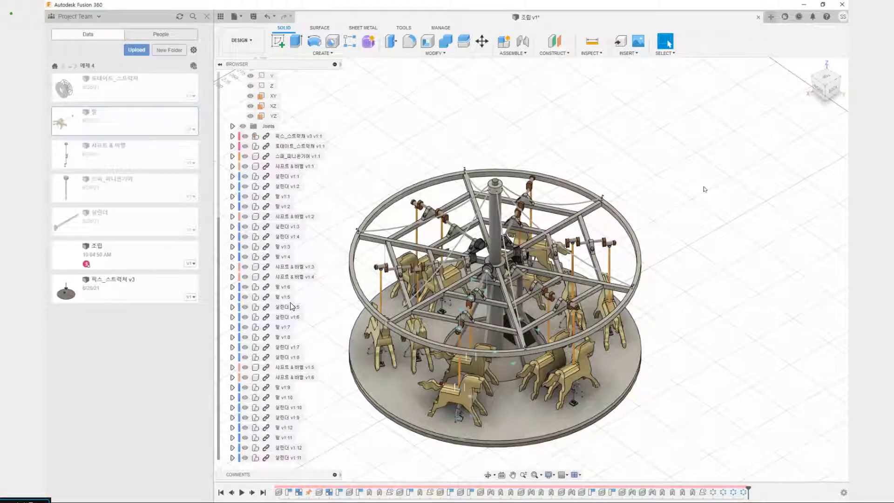
Save the patterned carousel assembly 조립 as a new version and view it from a lower angle
{"action": "key", "text": "ctrl+s"}
{"action": "key", "text": "Return"}
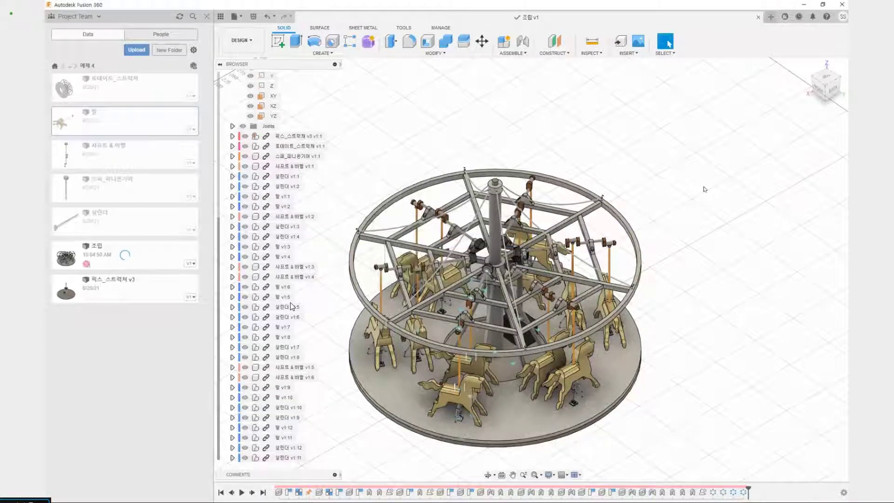
{"action": "middle_click_drag", "start_coordinate": [706, 359], "coordinate": [650, 291], "text": "shift"}
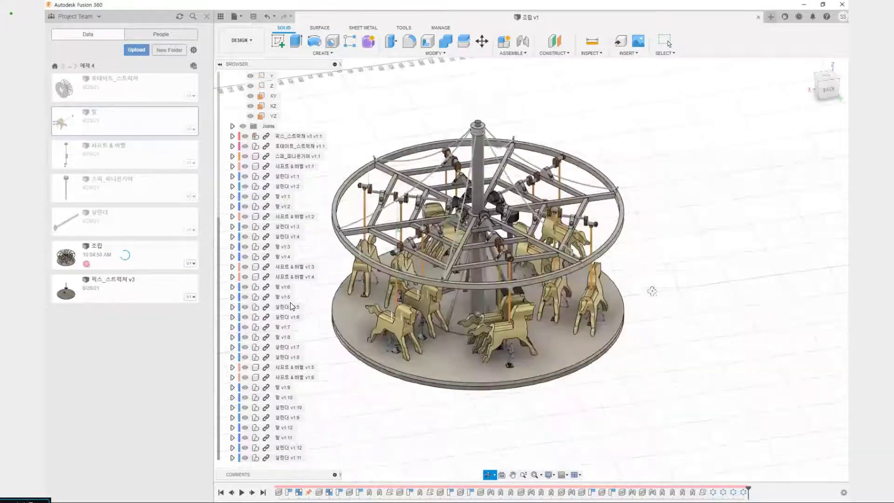
{"action": "middle_click_drag", "start_coordinate": [574, 101], "coordinate": [638, 117]}
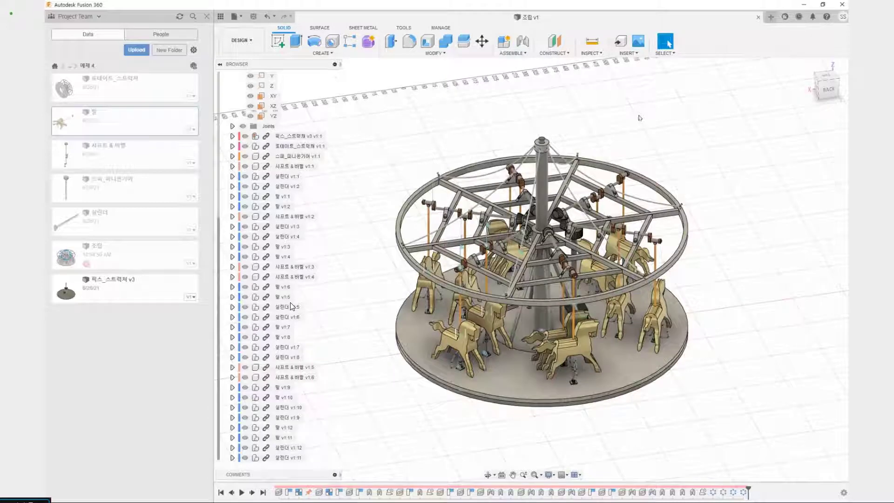
Close the 조립 design and go from the 예제 4 folder up to the parent folder that holds the example folders
{"action": "left_click", "coordinate": [754, 17]}
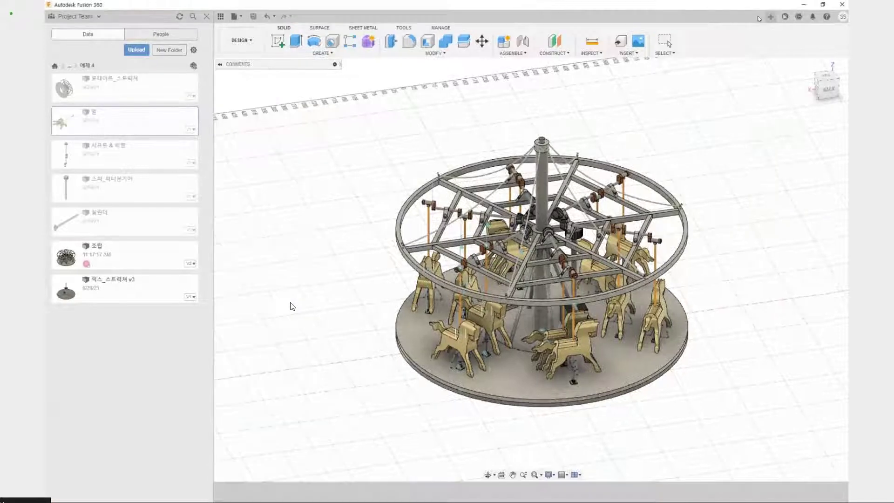
{"action": "left_click", "coordinate": [73, 67]}
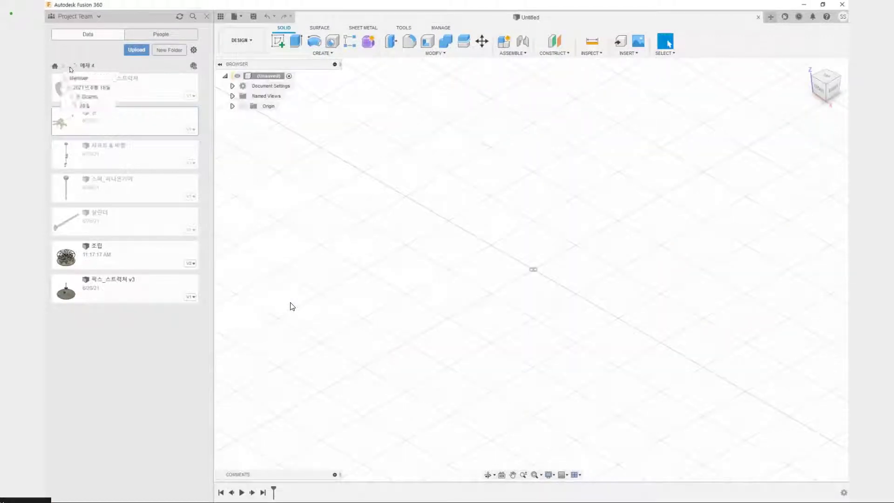
{"action": "left_click", "coordinate": [77, 106]}
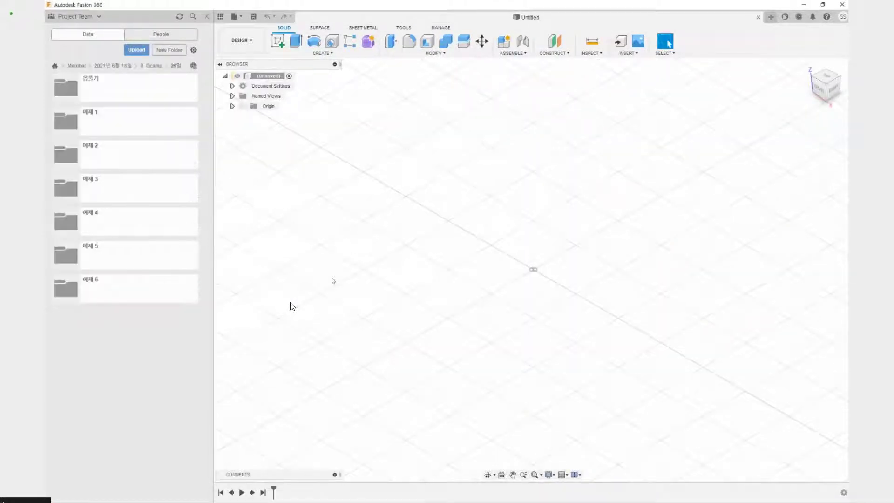
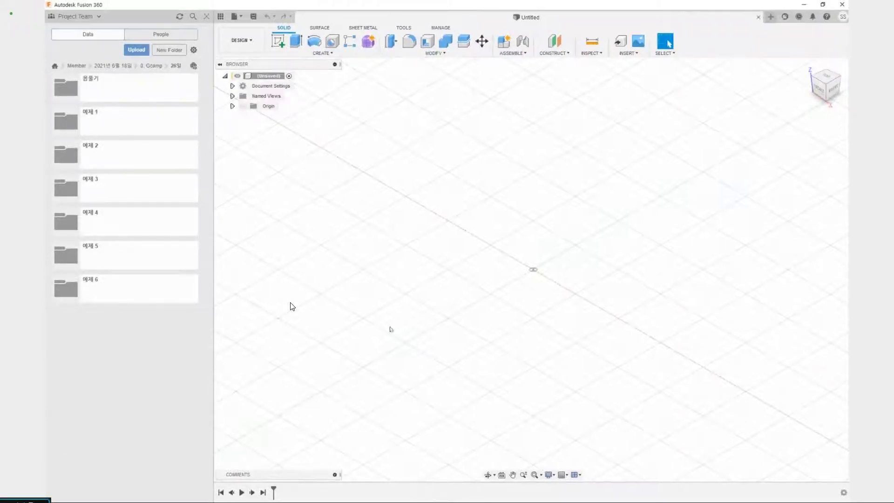
Save the empty design under the name 조립 in the project folder 예제 5
{"action": "left_click", "coordinate": [149, 261]}
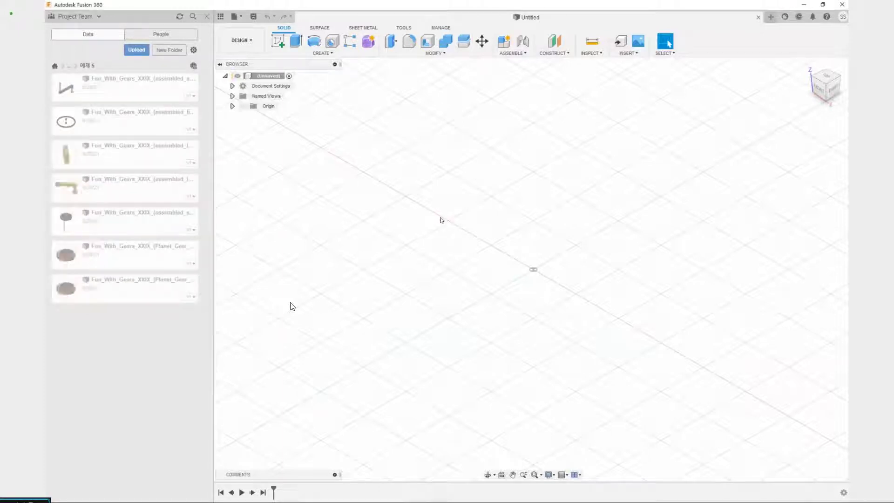
{"action": "key", "text": "ctrl+s"}
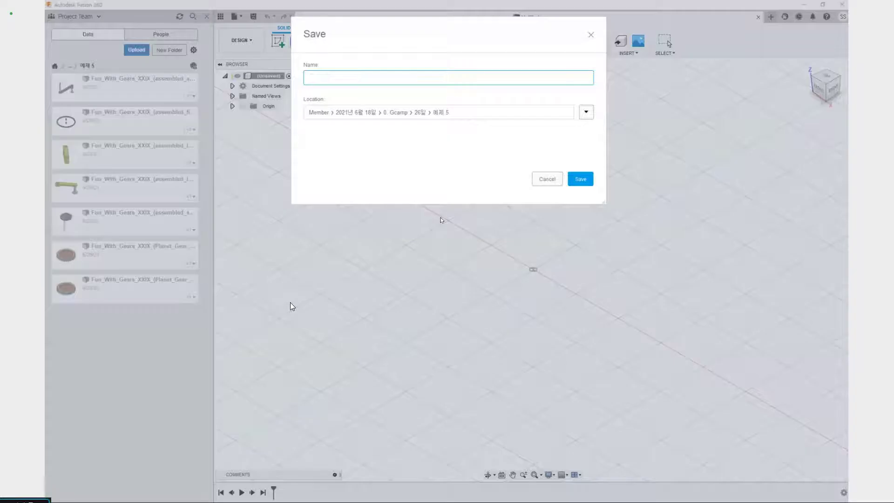
{"action": "type", "text": "조립"}
{"action": "left_click", "coordinate": [581, 180]}
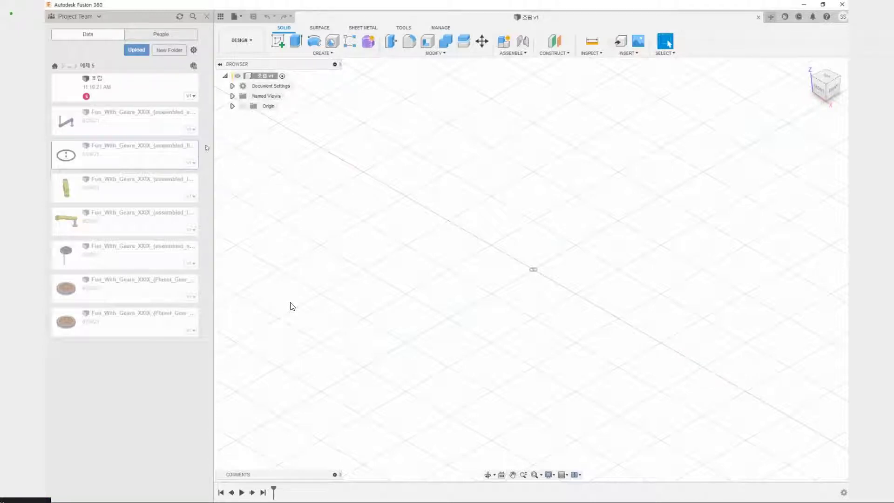
Insert the Fun_With_Gears_XXIX_(assembled_fixed) component into the design at its default position
{"action": "mouse_move", "coordinate": [199, 150]}
{"action": "left_mouse_down"}
{"action": "mouse_move", "coordinate": [213, 142]}
{"action": "mouse_move", "coordinate": [340, 175]}
{"action": "left_mouse_up"}
{"action": "key", "text": "Escape"}
{"action": "right_click", "coordinate": [131, 159]}
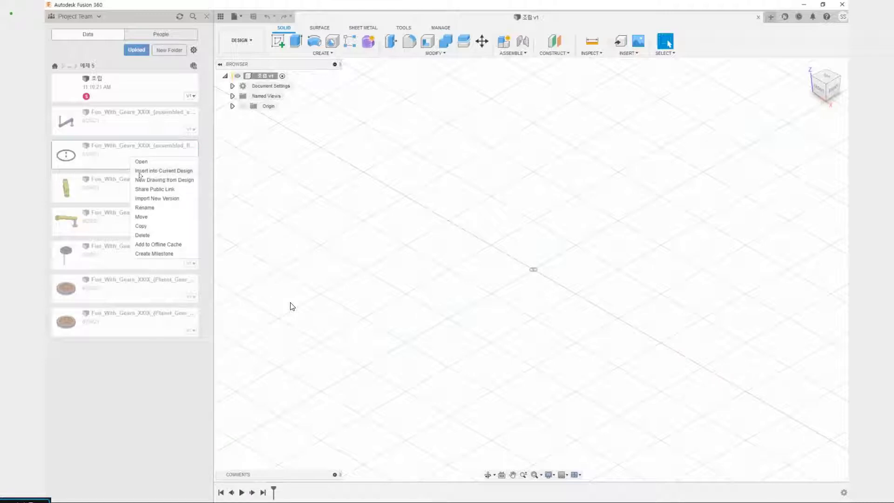
{"action": "left_click", "coordinate": [142, 171]}
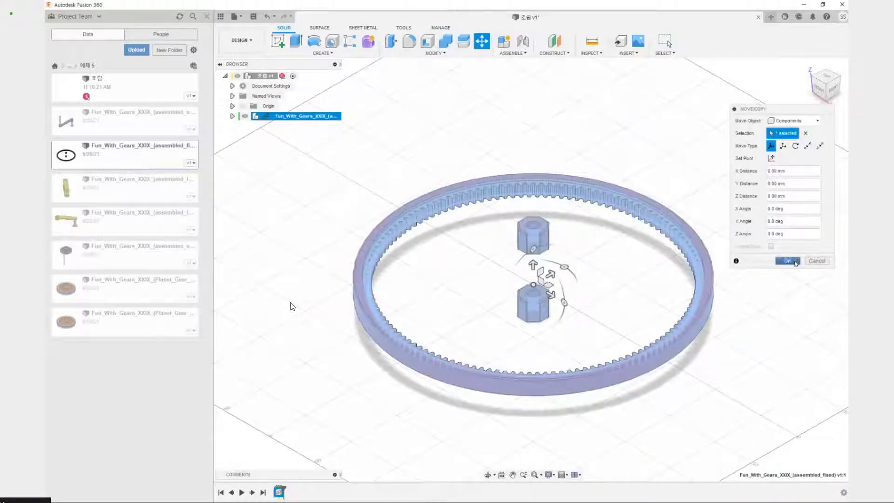
{"action": "left_click", "coordinate": [793, 262]}
Pull both bearings out of the ring gear and shift the ring to test which parts move freely
{"action": "middle_click_drag", "start_coordinate": [600, 289], "coordinate": [598, 261], "text": "shift"}
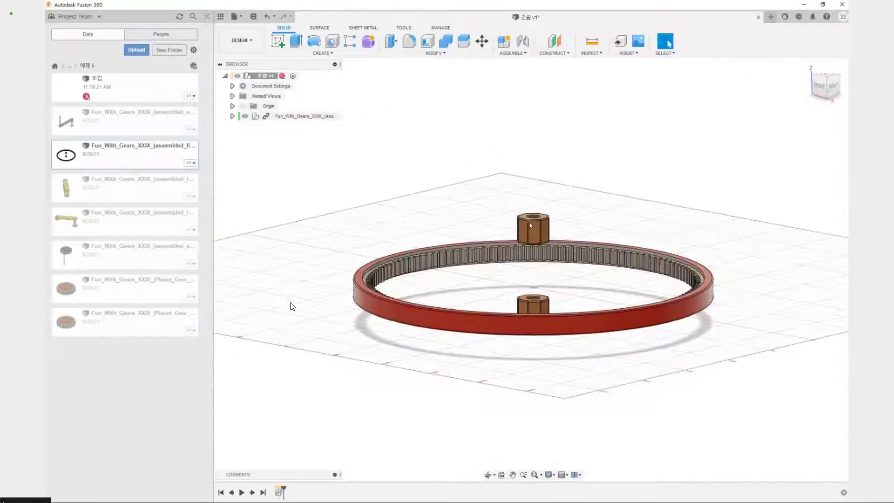
{"action": "left_click_drag", "start_coordinate": [526, 221], "coordinate": [594, 133]}
{"action": "left_click_drag", "start_coordinate": [527, 297], "coordinate": [433, 108]}
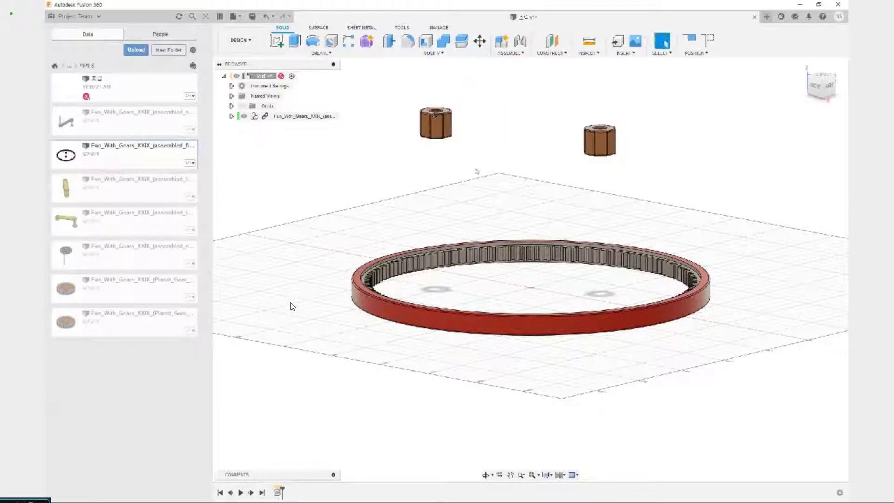
{"action": "left_click_drag", "start_coordinate": [642, 256], "coordinate": [614, 198]}
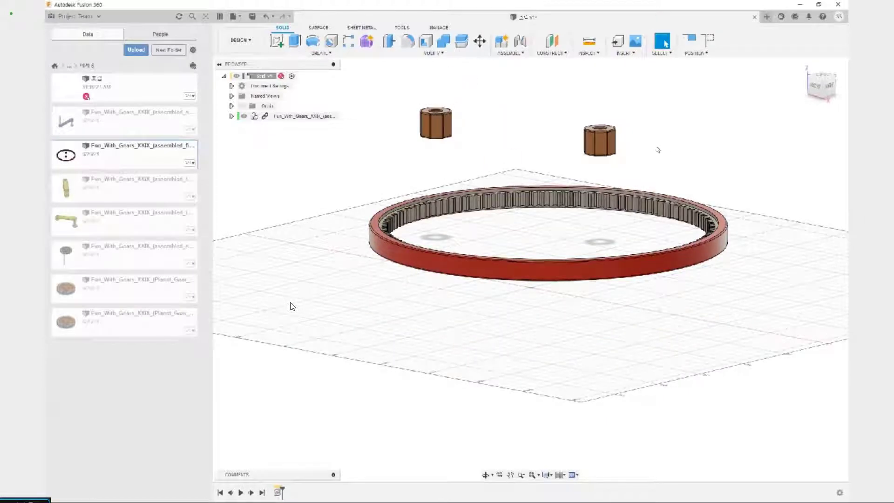
{"action": "left_click", "coordinate": [602, 142]}
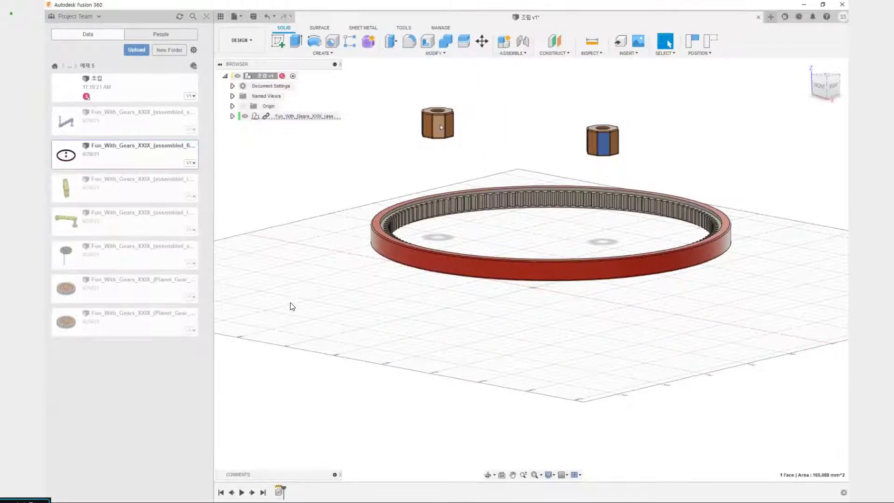
{"action": "left_click", "coordinate": [440, 127]}
{"action": "left_click", "coordinate": [289, 154]}
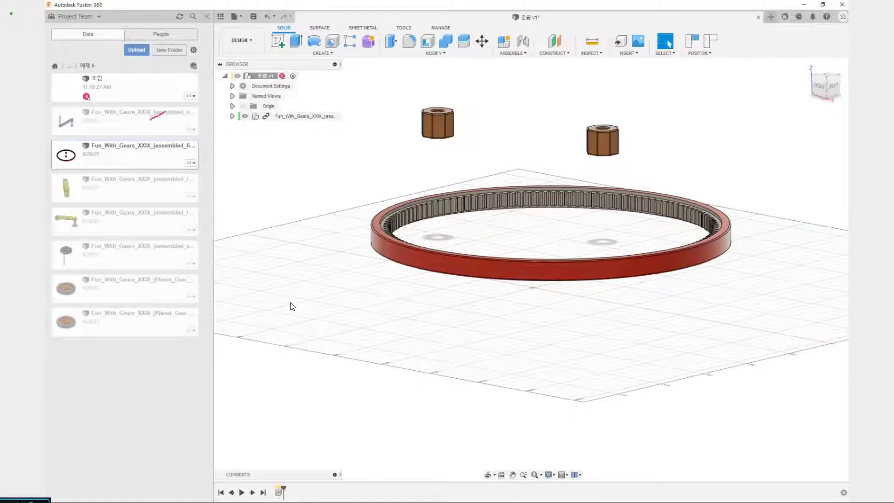
{"action": "mouse_move", "coordinate": [150, 120]}
{"action": "left_mouse_down"}
{"action": "mouse_move", "coordinate": [171, 133]}
{"action": "mouse_move", "coordinate": [220, 124]}
{"action": "left_mouse_up"}
{"action": "mouse_move", "coordinate": [148, 264]}
{"action": "left_mouse_down"}
{"action": "mouse_move", "coordinate": [181, 281]}
{"action": "mouse_move", "coordinate": [246, 261]}
{"action": "left_mouse_up"}
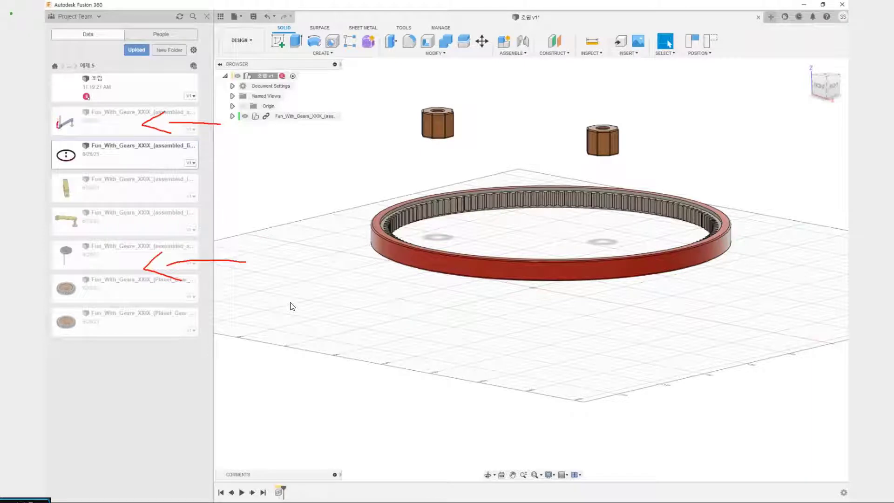
{"action": "left_click_drag", "start_coordinate": [64, 254], "coordinate": [62, 261]}
{"action": "key", "text": "Escape"}
Move the bearings and ring gear around once more, and revert all parts to their original position
{"action": "middle_click_drag", "start_coordinate": [392, 142], "coordinate": [374, 196]}
{"action": "left_click_drag", "start_coordinate": [424, 183], "coordinate": [393, 161]}
{"action": "left_click_drag", "start_coordinate": [590, 191], "coordinate": [613, 152]}
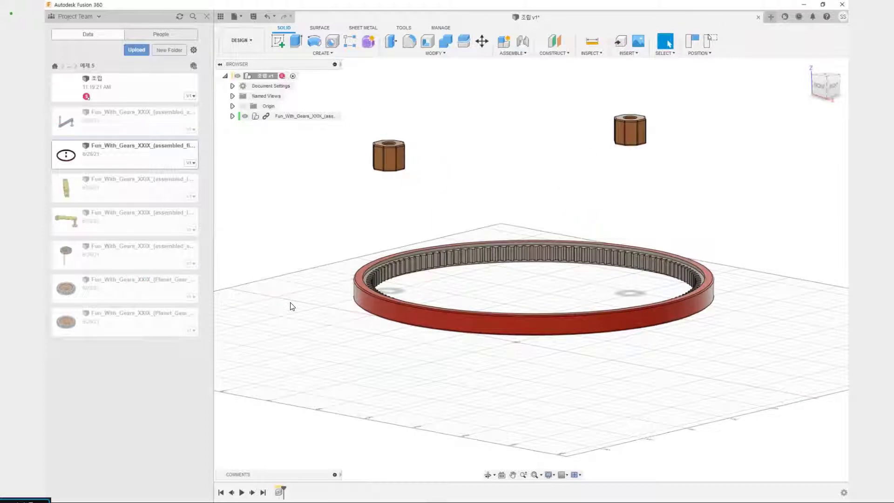
{"action": "left_click", "coordinate": [709, 39]}
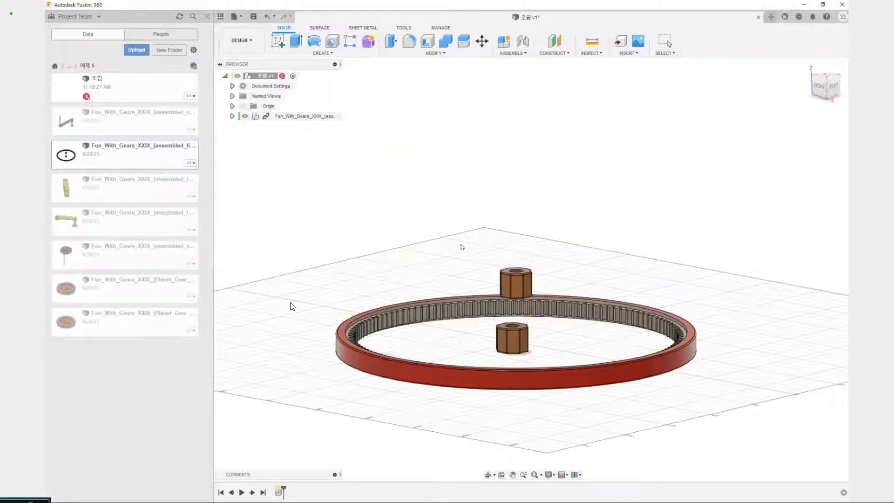
Move the two bearings apart above the ring gear and select the ring's outer and upper faces
{"action": "left_click_drag", "start_coordinate": [520, 341], "coordinate": [460, 244]}
{"action": "left_click_drag", "start_coordinate": [521, 280], "coordinate": [576, 217]}
{"action": "middle_click_drag", "start_coordinate": [543, 284], "coordinate": [523, 327], "text": "shift"}
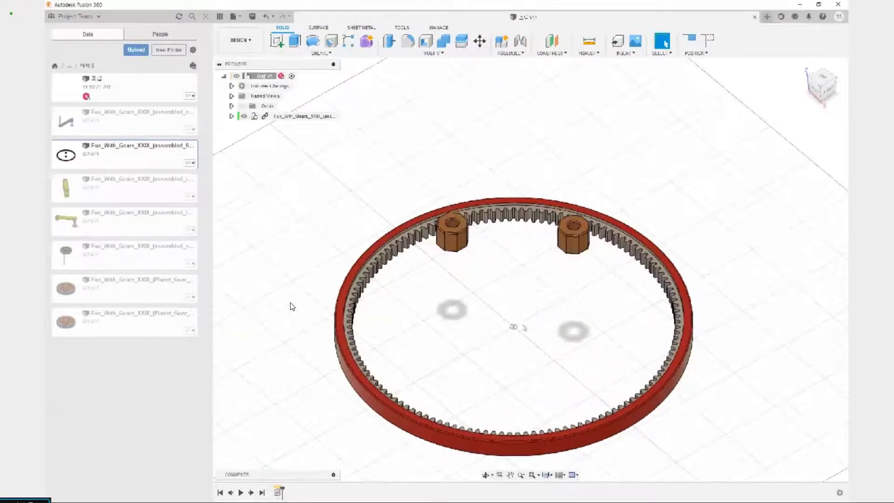
{"action": "left_click", "coordinate": [411, 429]}
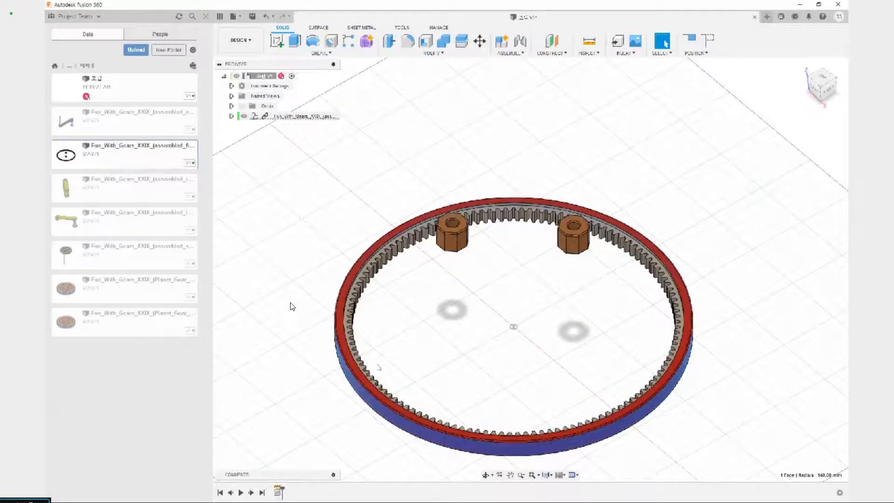
{"action": "left_click", "coordinate": [397, 309]}
{"action": "left_click", "coordinate": [357, 267]}
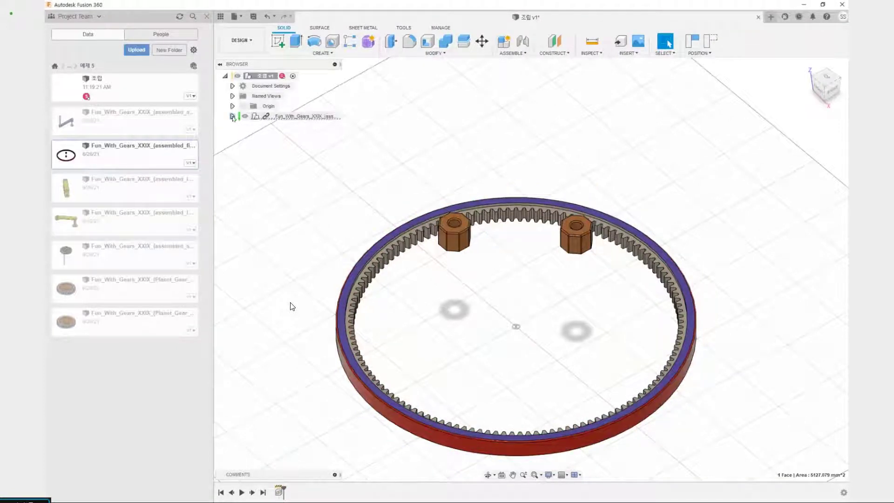
Ground the whole inserted assembly and test whether its ring gear can still be moved
{"action": "right_click", "coordinate": [272, 115]}
{"action": "left_click", "coordinate": [293, 137]}
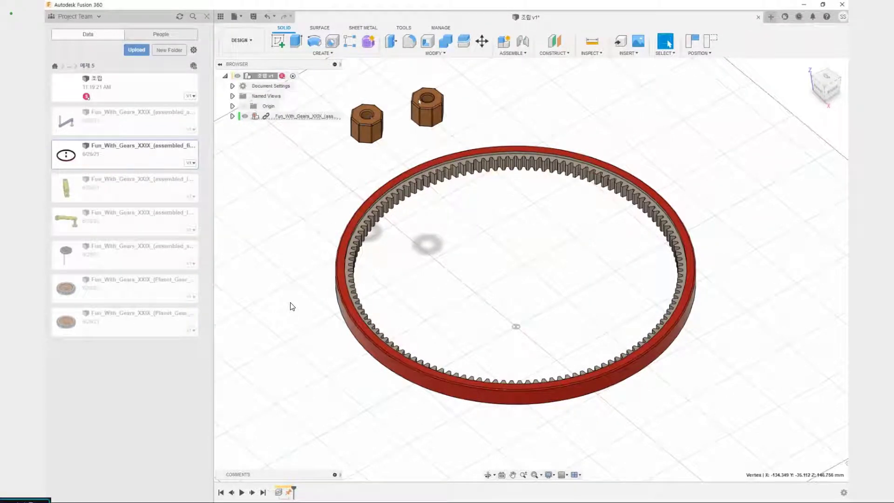
{"action": "left_click_drag", "start_coordinate": [482, 157], "coordinate": [462, 226]}
{"action": "left_click", "coordinate": [265, 117]}
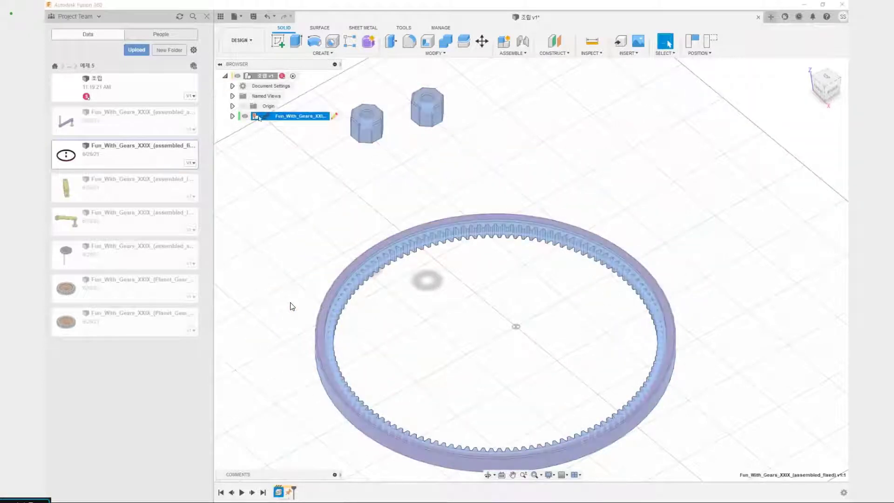
{"action": "left_click", "coordinate": [481, 263]}
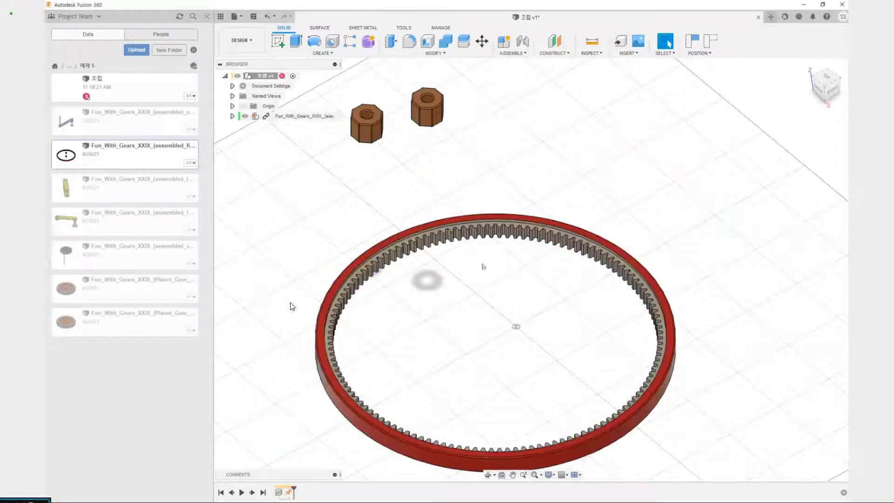
{"action": "left_click_drag", "start_coordinate": [449, 226], "coordinate": [385, 183]}
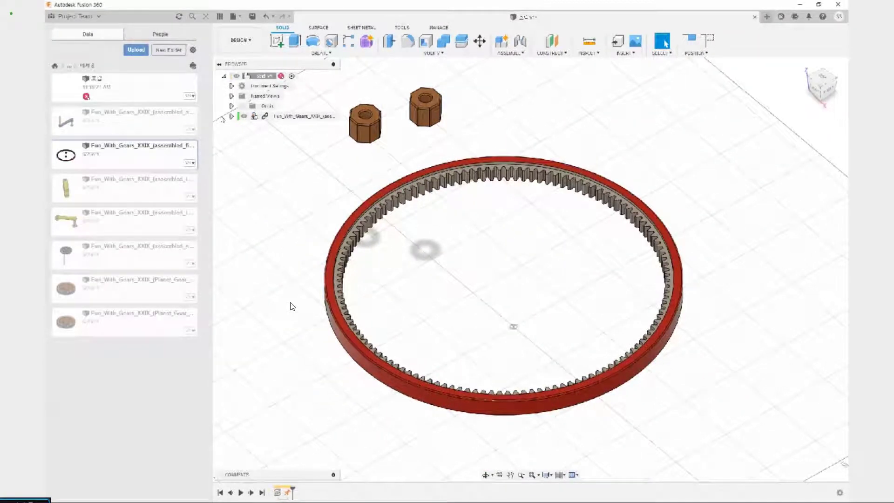
Expand the inserted assembly to list its components and revert the moved parts to their original position
{"action": "left_click", "coordinate": [283, 116]}
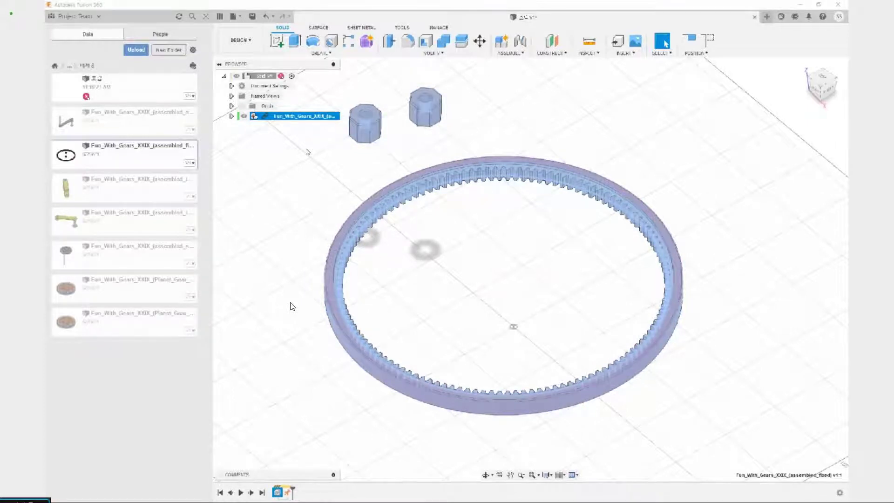
{"action": "left_click", "coordinate": [233, 116]}
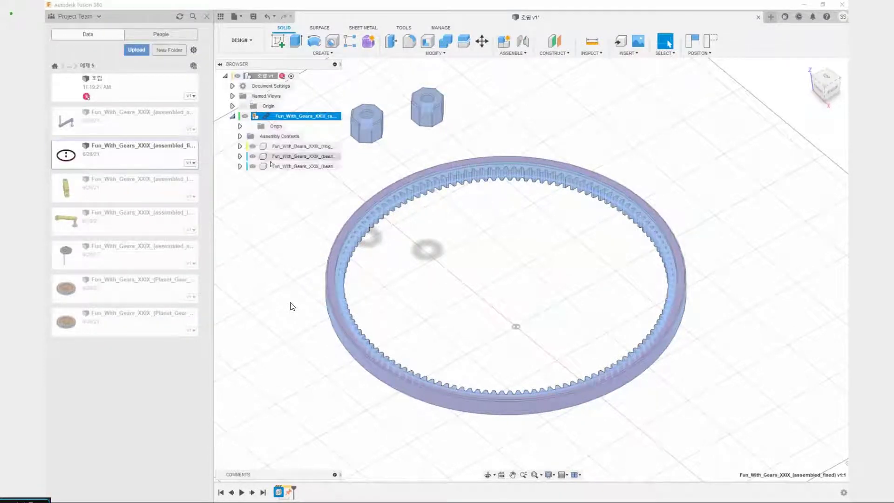
{"action": "left_click", "coordinate": [300, 146]}
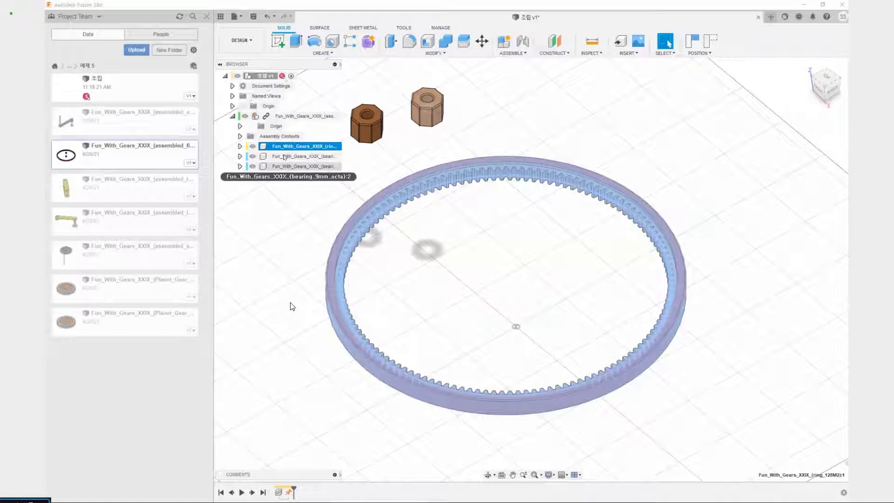
{"action": "left_click", "coordinate": [710, 41]}
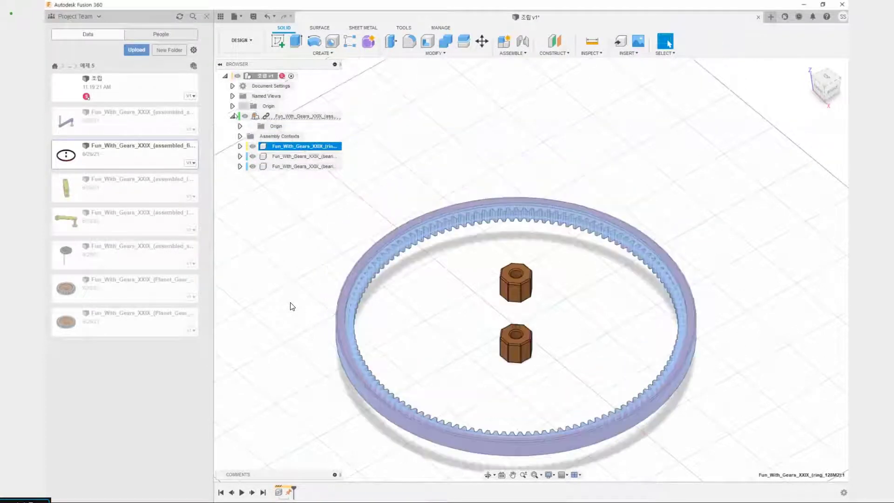
Ground the ring gear component inside the inserted assembly, and move the two bearings outside the ring
{"action": "left_click", "coordinate": [293, 147]}
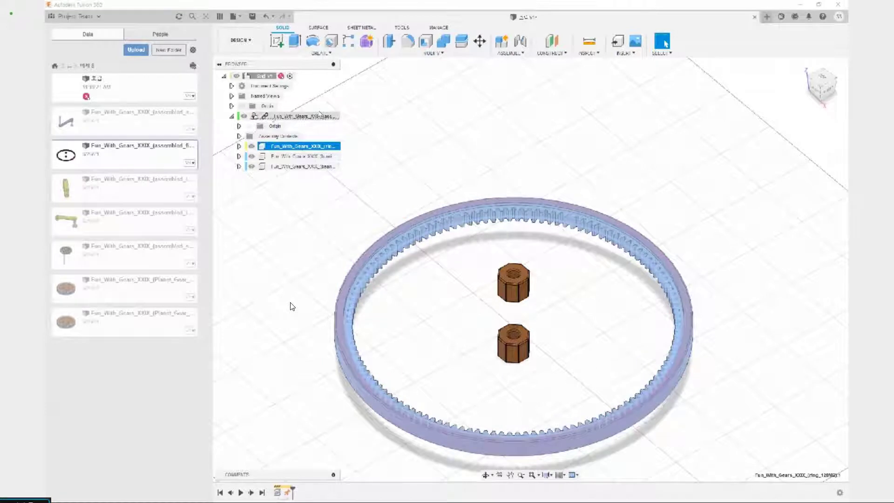
{"action": "right_click", "coordinate": [301, 148]}
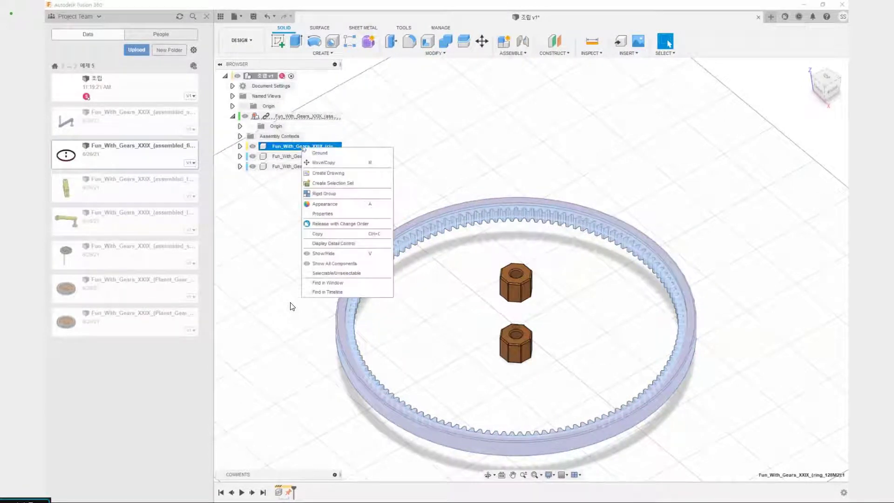
{"action": "left_click", "coordinate": [327, 154]}
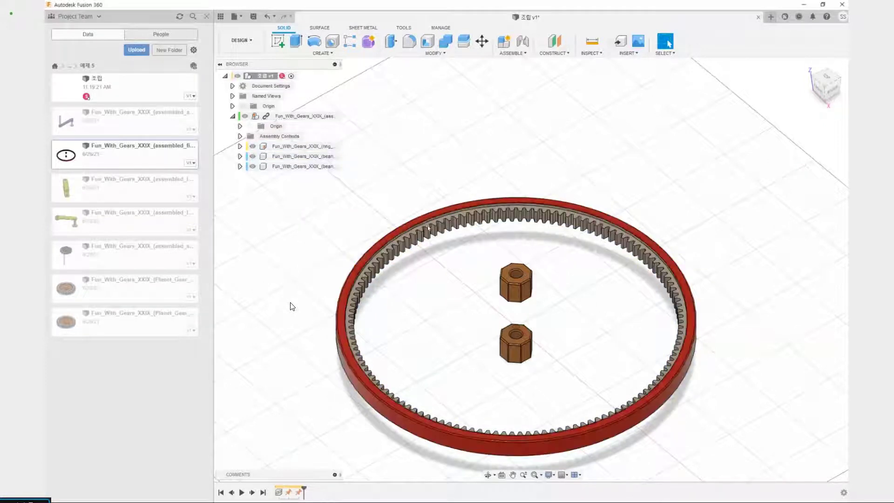
{"action": "left_click_drag", "start_coordinate": [515, 281], "coordinate": [536, 136]}
{"action": "left_click_drag", "start_coordinate": [512, 337], "coordinate": [419, 124]}
Unground the parent Fun_With_Gears_XXIX_(assembled_fixed) component
{"action": "right_click", "coordinate": [293, 116]}
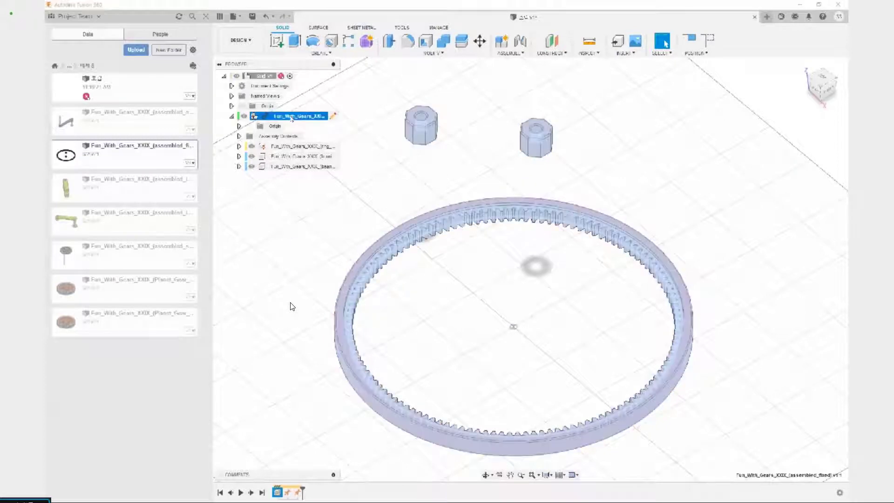
{"action": "left_click", "coordinate": [326, 132]}
{"action": "left_click", "coordinate": [337, 176]}
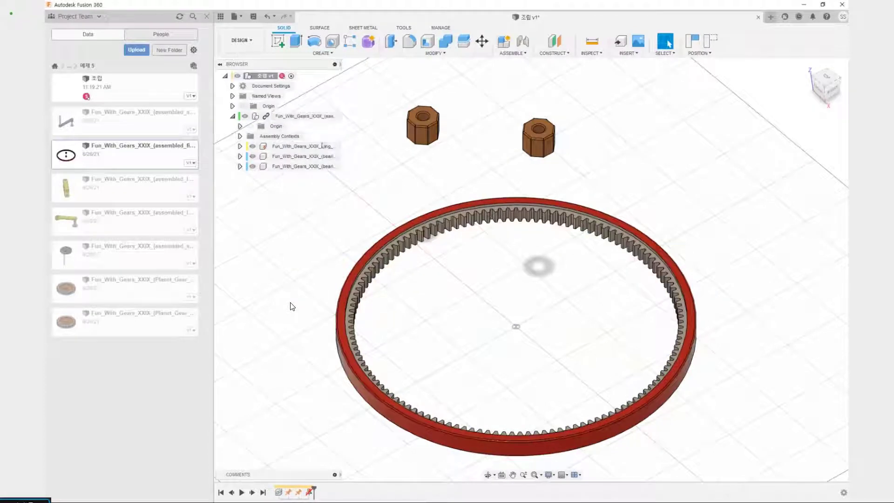
{"action": "left_click", "coordinate": [282, 144]}
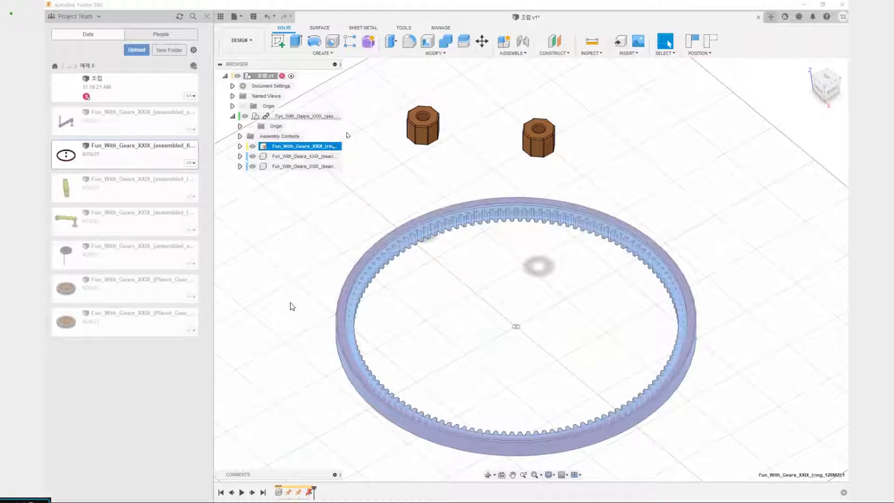
{"action": "left_click_drag", "start_coordinate": [340, 141], "coordinate": [348, 147]}
{"action": "key", "text": "Escape"}
{"action": "left_click", "coordinate": [416, 193]}
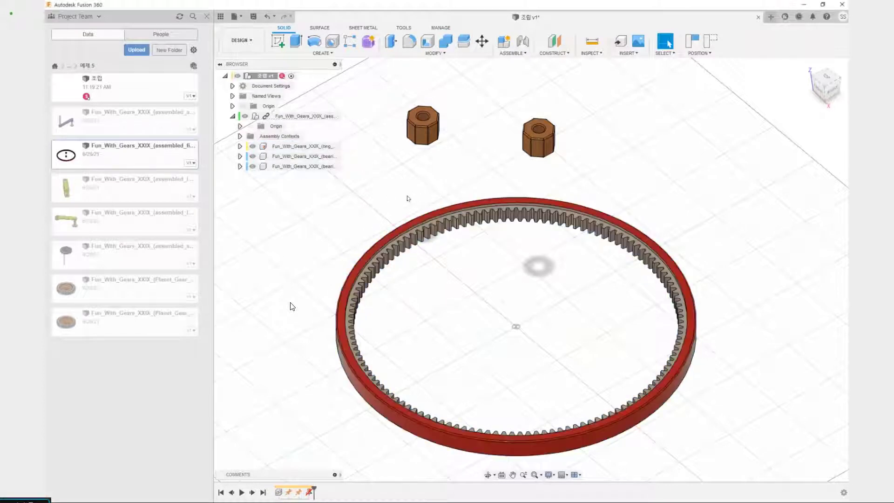
{"action": "middle_click_drag", "start_coordinate": [401, 300], "coordinate": [386, 323]}
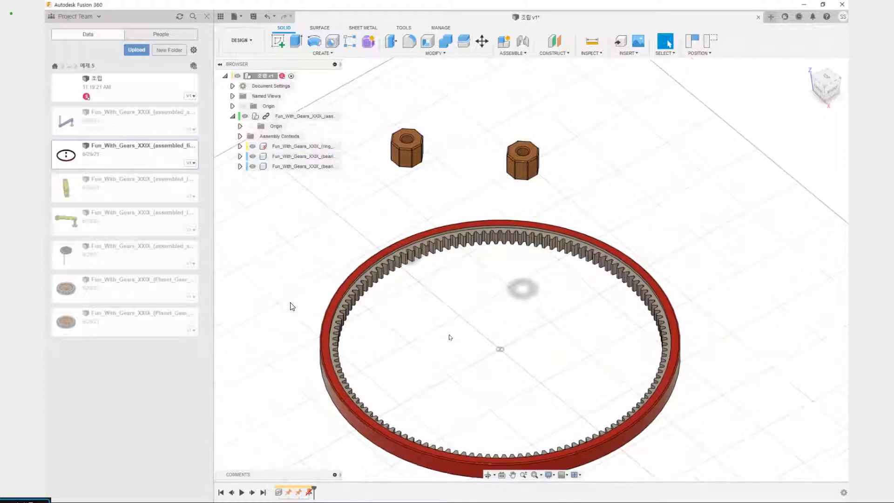
{"action": "middle_click_drag", "start_coordinate": [450, 337], "coordinate": [445, 241], "text": "shift"}
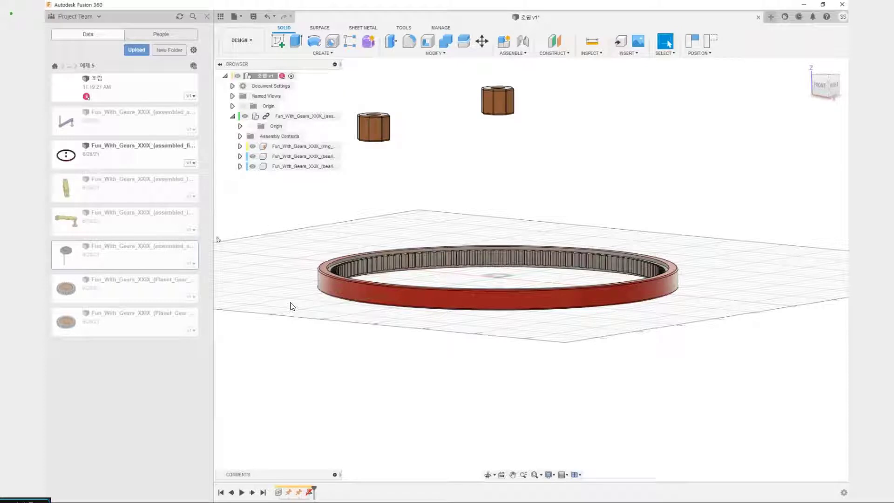
{"action": "left_click_drag", "start_coordinate": [191, 248], "coordinate": [208, 260]}
{"action": "left_click_drag", "start_coordinate": [209, 252], "coordinate": [274, 253]}
{"action": "left_click_drag", "start_coordinate": [82, 242], "coordinate": [52, 264]}
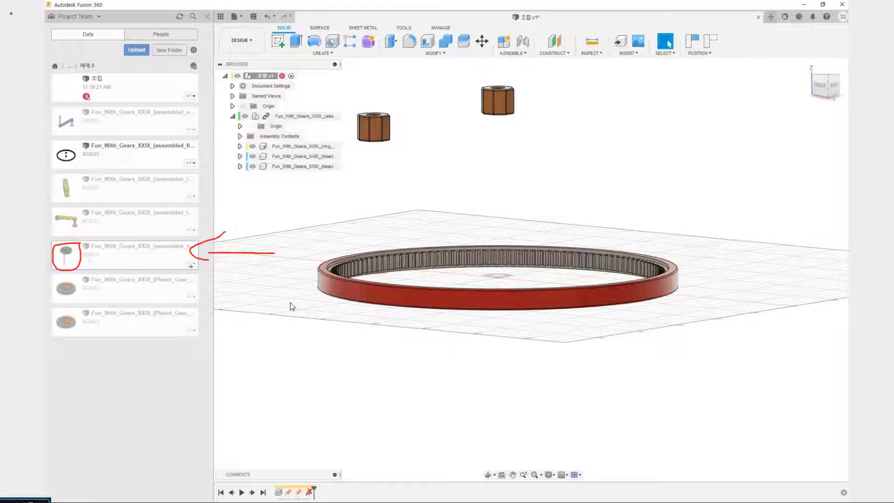
{"action": "key", "text": "Escape"}
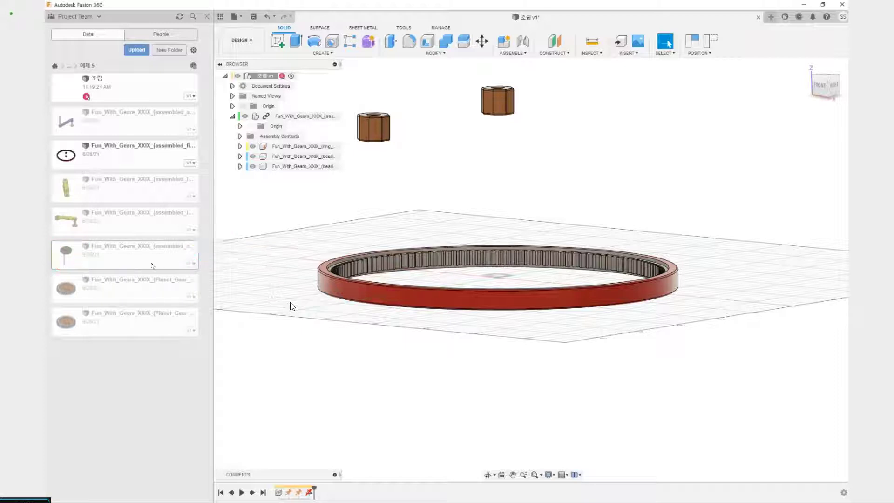
Insert the Fun_With_Gears_XXIX_(assembled_sun) component into the current design at its default position
{"action": "right_click", "coordinate": [149, 264]}
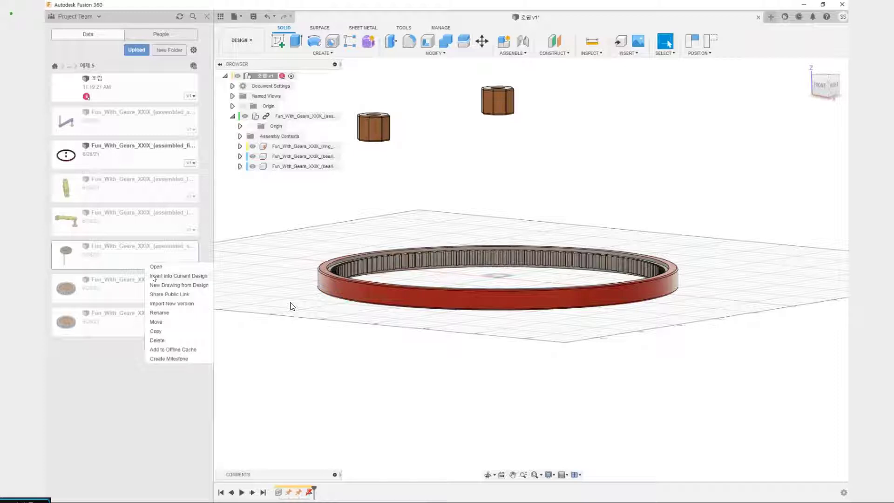
{"action": "left_click", "coordinate": [154, 277]}
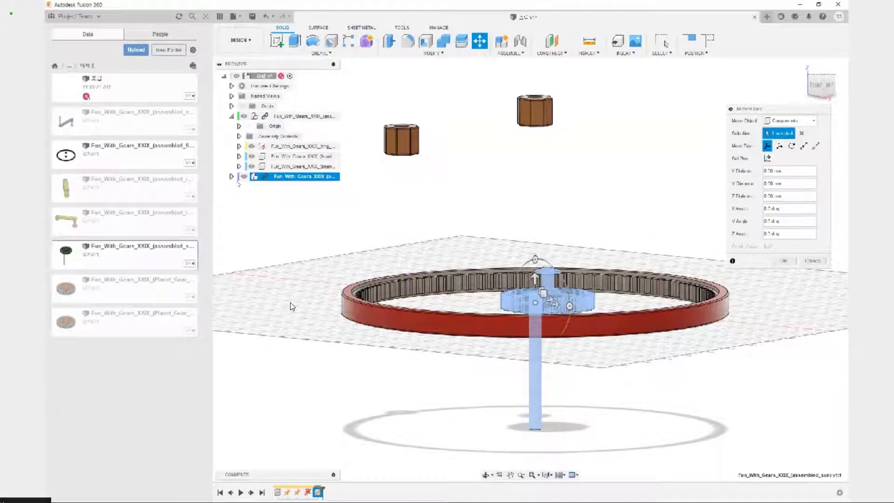
{"action": "mouse_move", "coordinate": [609, 264]}
{"action": "middle_mouse_down", "text": "shift"}
{"action": "mouse_move", "coordinate": [597, 235]}
{"action": "mouse_move", "coordinate": [584, 251]}
{"action": "mouse_move", "coordinate": [610, 270]}
{"action": "middle_mouse_up", "text": "shift"}
{"action": "left_click", "coordinate": [785, 260]}
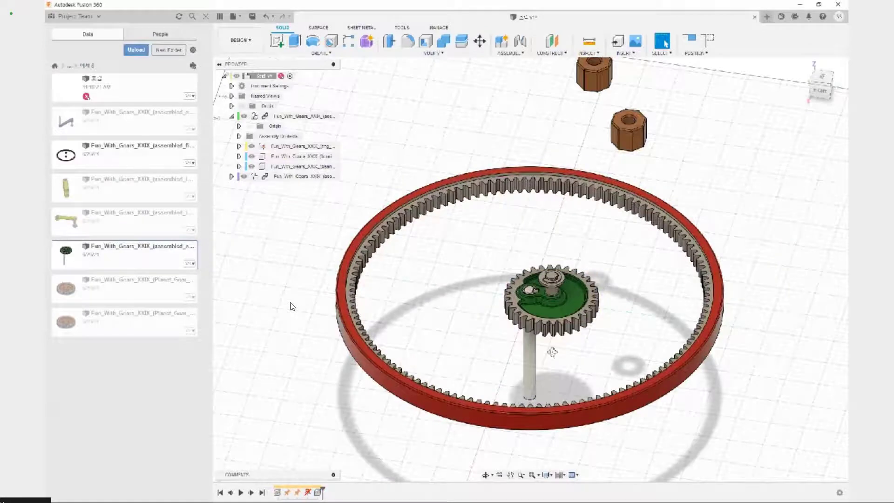
{"action": "mouse_move", "coordinate": [552, 352]}
{"action": "middle_mouse_down", "text": "shift"}
{"action": "mouse_move", "coordinate": [567, 311]}
{"action": "mouse_move", "coordinate": [553, 339]}
{"action": "middle_mouse_up", "text": "shift"}
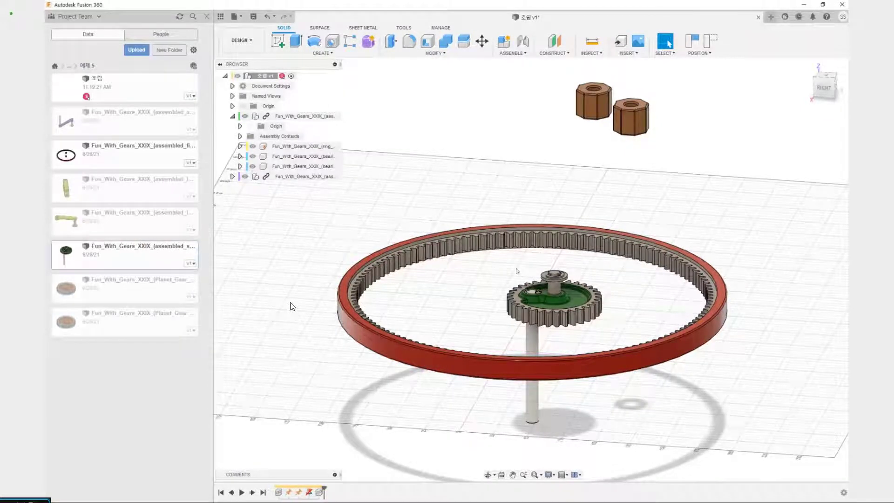
{"action": "middle_click_drag", "start_coordinate": [519, 284], "coordinate": [591, 381], "text": "shift"}
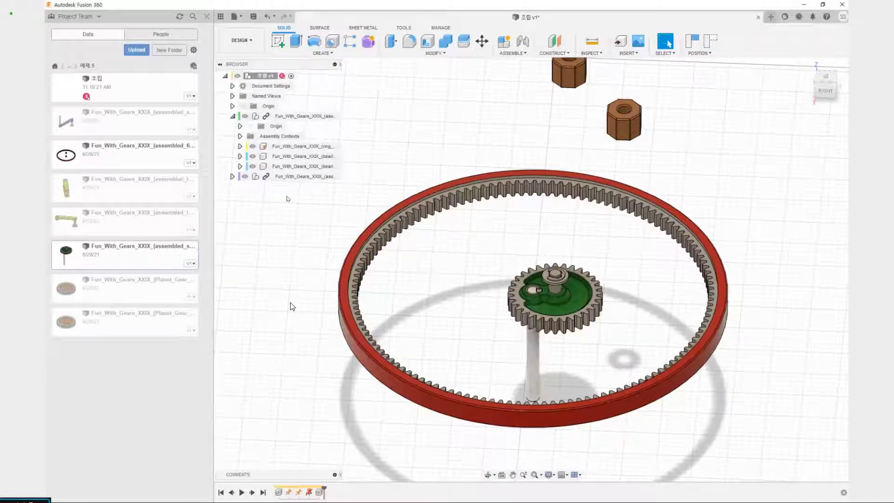
Move the inserted sun assembly up and outside the ring gear
{"action": "left_click", "coordinate": [299, 177]}
{"action": "key", "text": "m"}
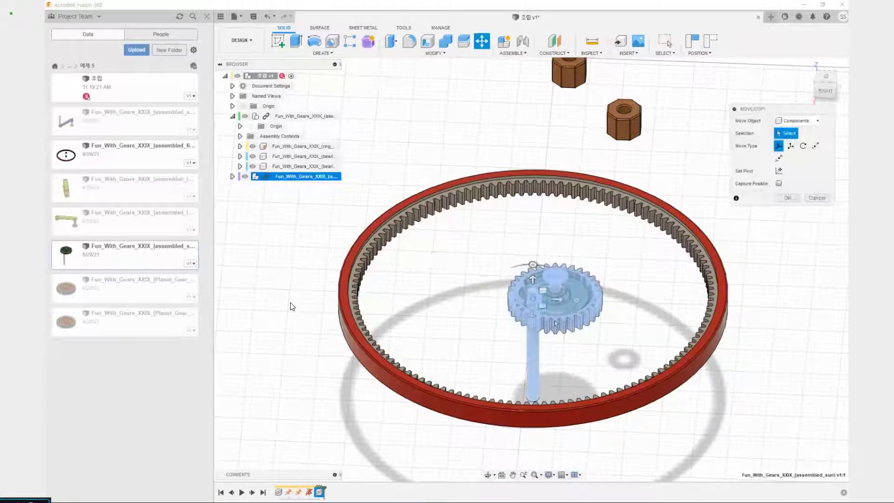
{"action": "left_click_drag", "start_coordinate": [543, 291], "coordinate": [714, 115]}
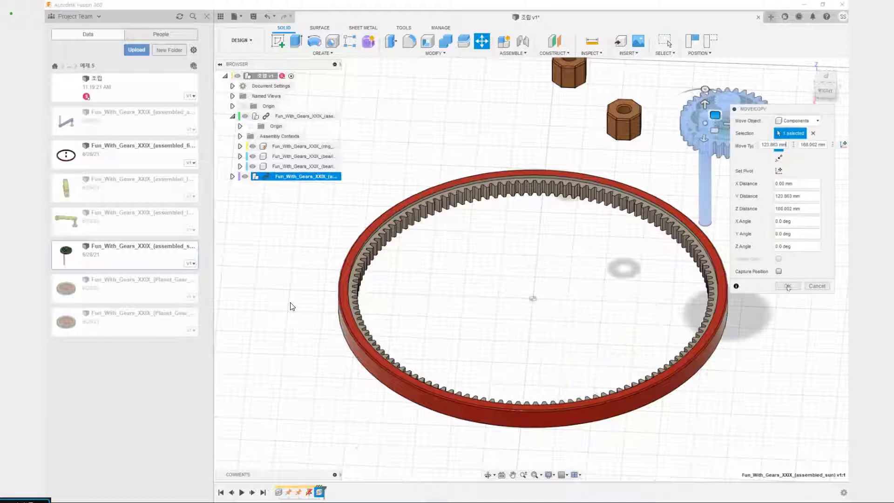
{"action": "left_click", "coordinate": [787, 286]}
Pull the sun assembly's retaining clip, washer, gear, shaft and key apart, and revert all moved components to their original position
{"action": "middle_click_drag", "start_coordinate": [735, 161], "coordinate": [643, 255]}
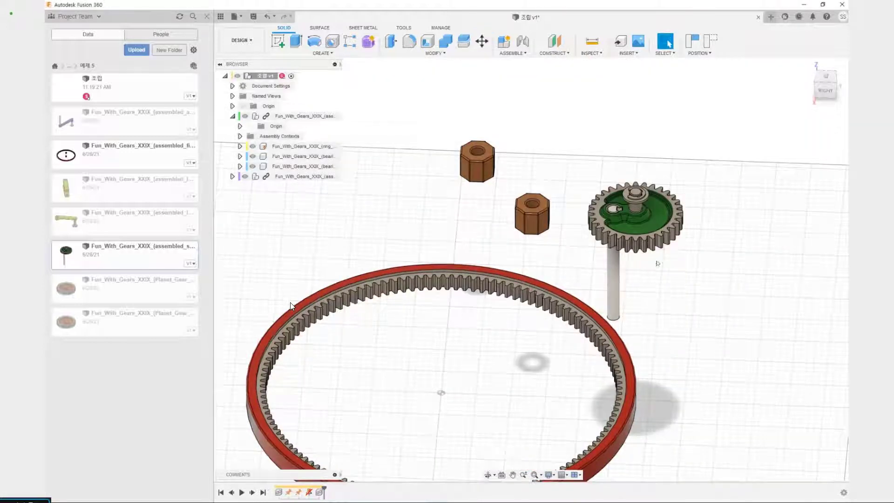
{"action": "scroll", "coordinate": [626, 293], "scroll_direction": "up", "scroll_amount": 3}
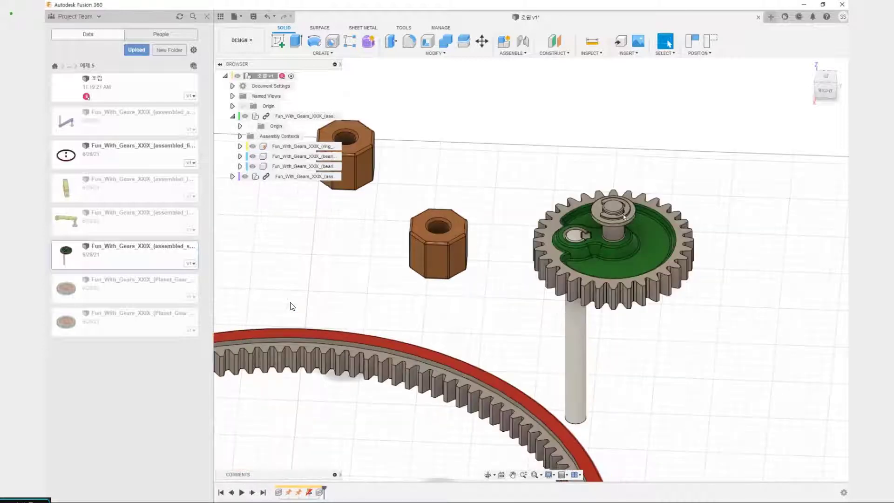
{"action": "left_click_drag", "start_coordinate": [624, 217], "coordinate": [692, 168]}
{"action": "left_click_drag", "start_coordinate": [669, 246], "coordinate": [763, 245]}
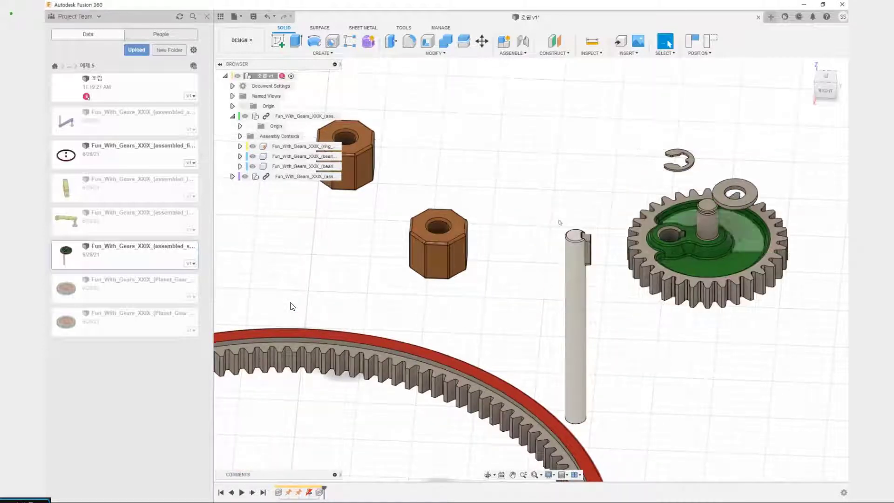
{"action": "left_click_drag", "start_coordinate": [582, 244], "coordinate": [586, 201]}
{"action": "left_click_drag", "start_coordinate": [583, 251], "coordinate": [624, 195]}
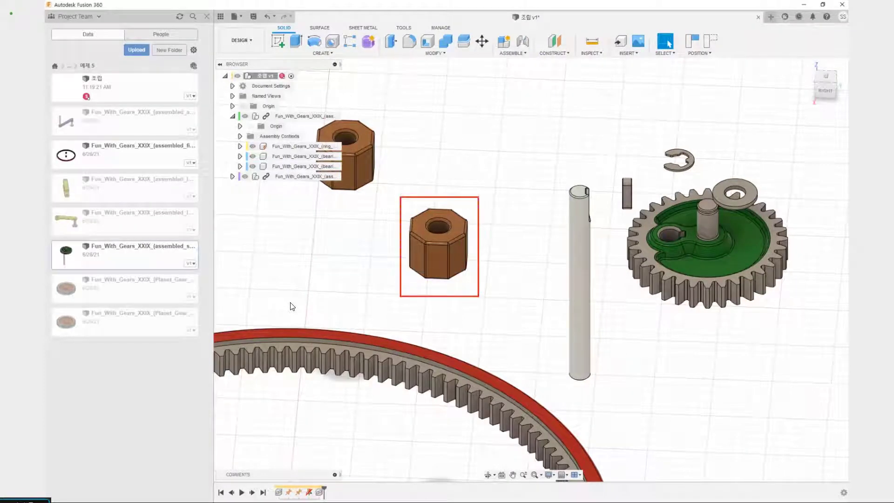
{"action": "mouse_move", "coordinate": [459, 220]}
{"action": "left_mouse_down"}
{"action": "mouse_move", "coordinate": [579, 246]}
{"action": "mouse_move", "coordinate": [579, 255]}
{"action": "left_mouse_up"}
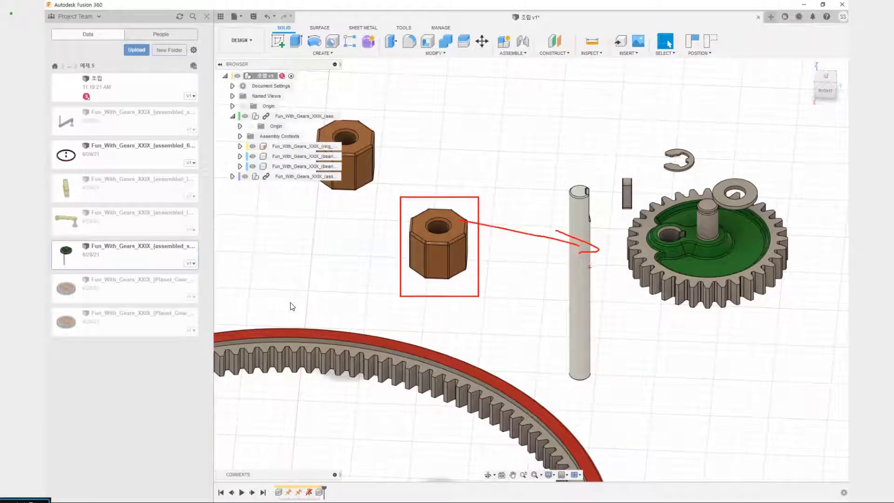
{"action": "key", "text": "Escape"}
{"action": "left_click", "coordinate": [709, 41]}
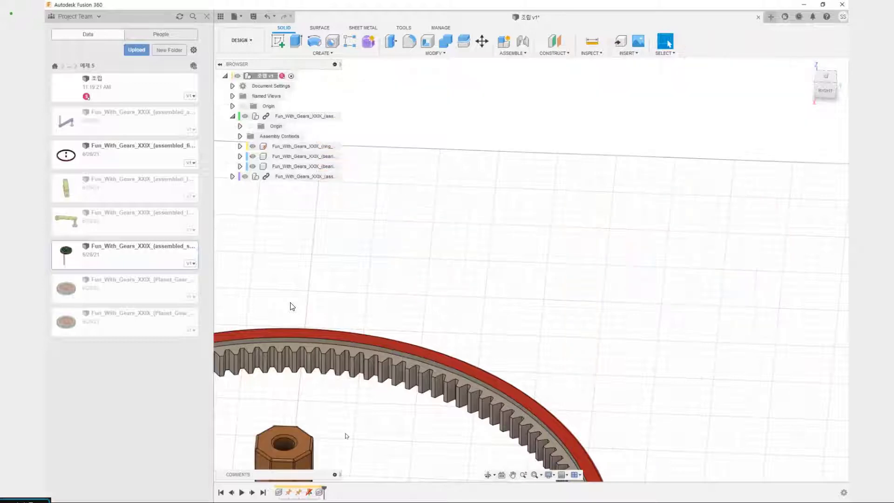
Examine how the bearings sit relative to the sun gear and its shaft inside the ring gear
{"action": "scroll", "coordinate": [346, 435], "scroll_direction": "down", "scroll_amount": 4}
{"action": "middle_click_drag", "start_coordinate": [346, 435], "coordinate": [361, 252]}
{"action": "scroll", "coordinate": [371, 359], "scroll_direction": "up", "scroll_amount": 4}
{"action": "middle_click_drag", "start_coordinate": [361, 251], "coordinate": [376, 294]}
{"action": "left_click_drag", "start_coordinate": [382, 266], "coordinate": [329, 162]}
{"action": "scroll", "coordinate": [470, 345], "scroll_direction": "down", "scroll_amount": 4}
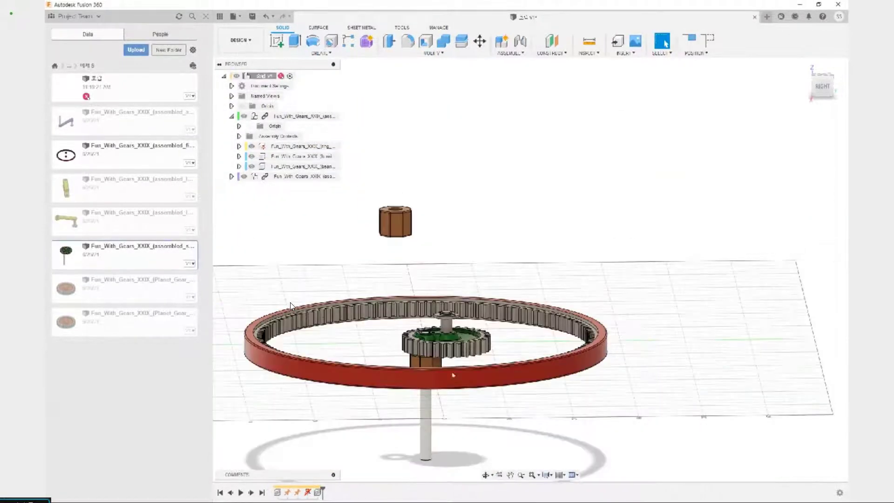
{"action": "middle_click_drag", "start_coordinate": [467, 401], "coordinate": [469, 353]}
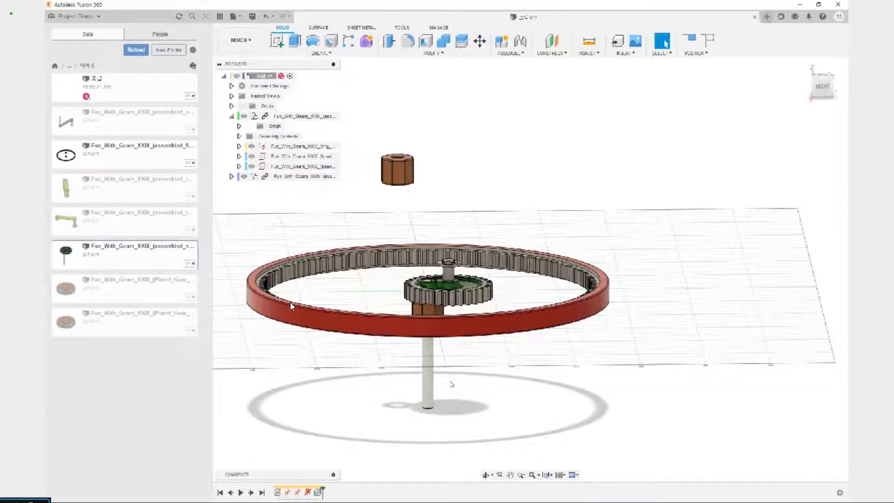
{"action": "scroll", "coordinate": [453, 371], "scroll_direction": "up", "scroll_amount": 3}
{"action": "scroll", "coordinate": [457, 374], "scroll_direction": "down", "scroll_amount": 5}
{"action": "middle_click_drag", "start_coordinate": [479, 366], "coordinate": [474, 384], "text": "shift"}
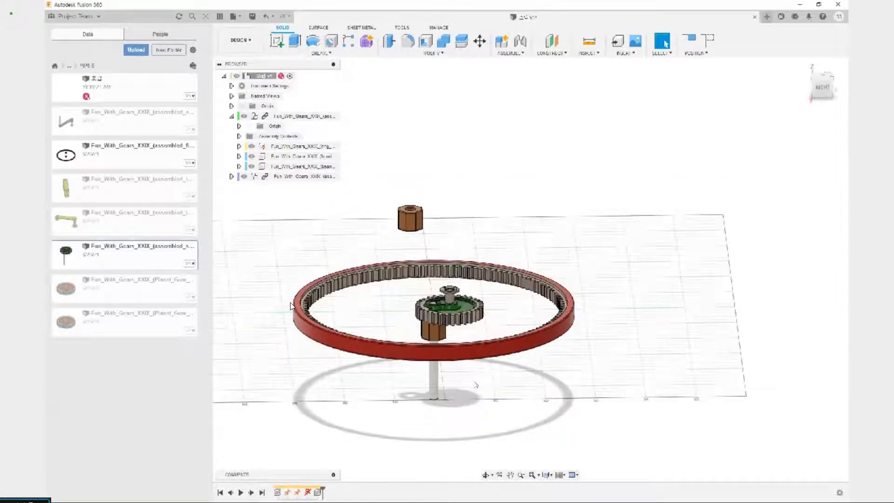
Move the sun assembly together with the bearing beneath its gear to a position outside the ring gear
{"action": "key", "text": "m"}
{"action": "left_click", "coordinate": [297, 176]}
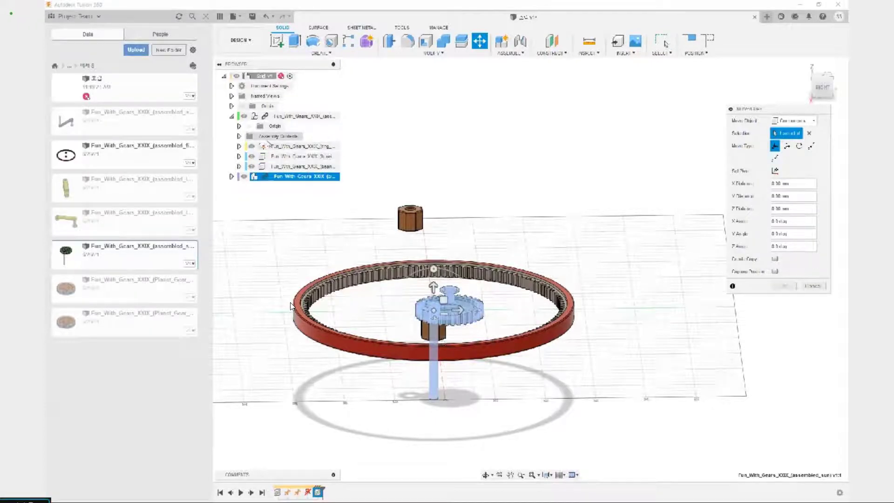
{"action": "left_click", "coordinate": [278, 156]}
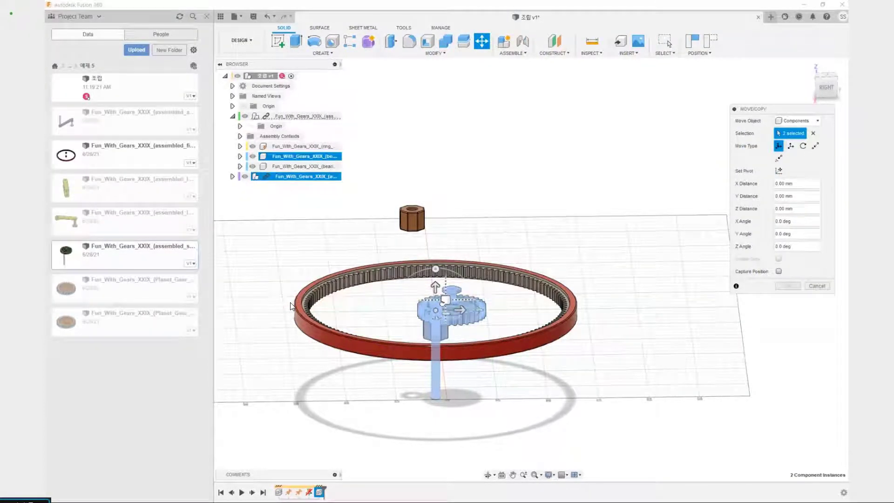
{"action": "left_click", "coordinate": [791, 285]}
{"action": "scroll", "coordinate": [640, 285], "scroll_direction": "down", "scroll_amount": 2}
{"action": "middle_click_drag", "start_coordinate": [623, 296], "coordinate": [545, 389]}
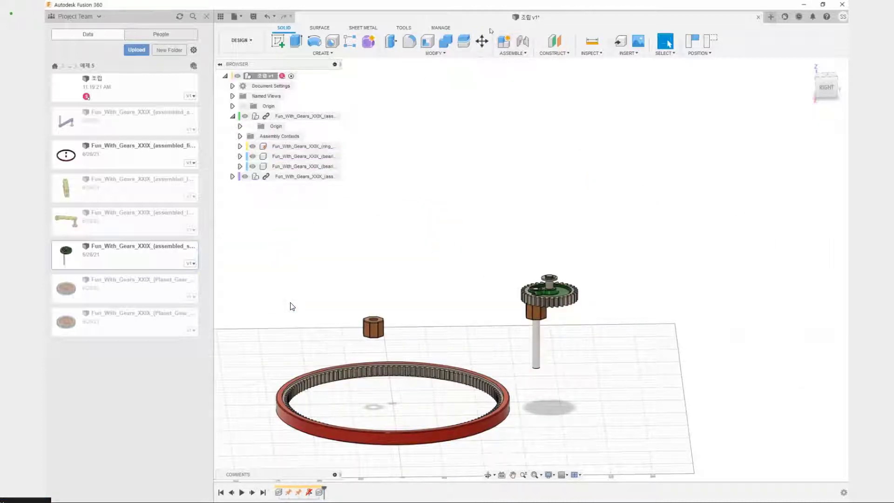
Capture the moved positions and create a rigid group from the first bearing and the sun assembly, including child components
{"action": "left_click", "coordinate": [514, 54]}
{"action": "left_click", "coordinate": [512, 99]}
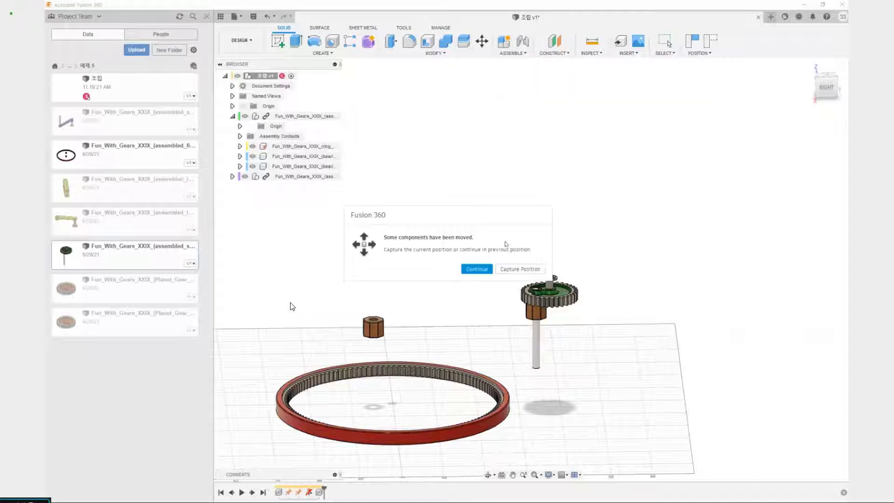
{"action": "left_click", "coordinate": [514, 268]}
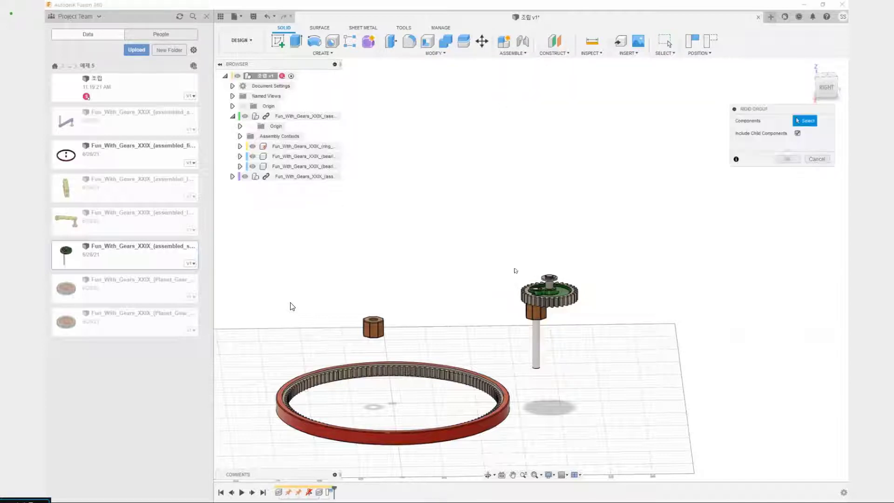
{"action": "left_click", "coordinate": [293, 157]}
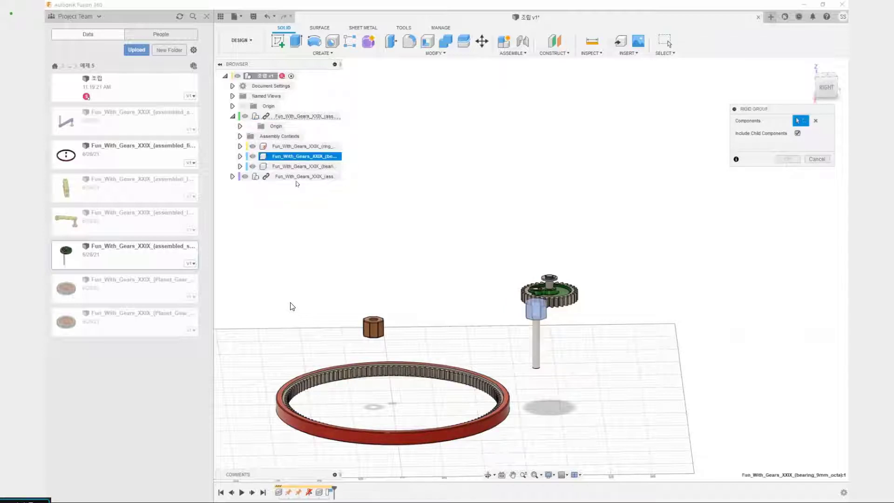
{"action": "left_click", "coordinate": [297, 177]}
{"action": "scroll", "coordinate": [432, 174], "scroll_direction": "up", "scroll_amount": 5}
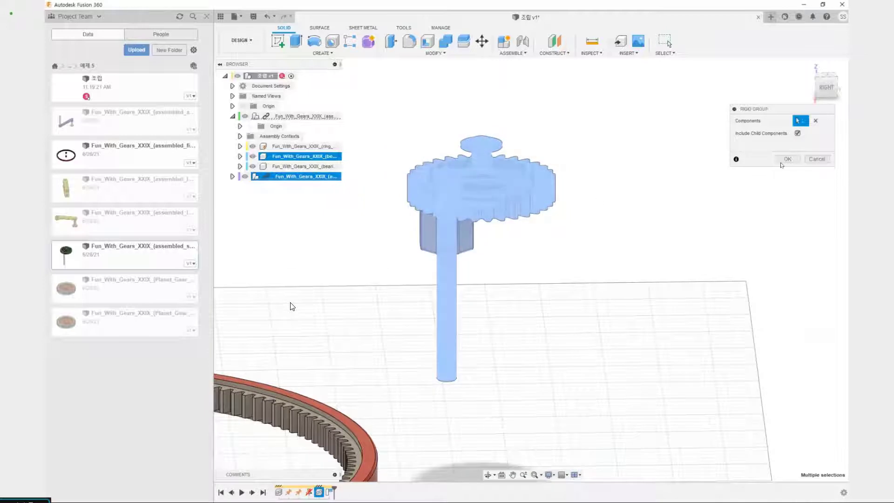
{"action": "left_click", "coordinate": [789, 159]}
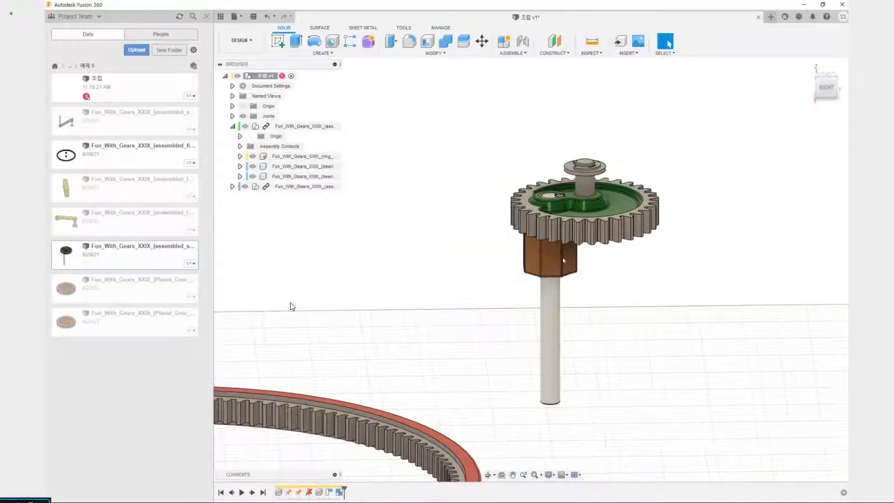
Inspect the bearing under the sun gear, review the 예제 5 mechanism animation on the slide, and return to Fusion 360
{"action": "scroll", "coordinate": [291, 306], "scroll_direction": "down", "scroll_amount": 5}
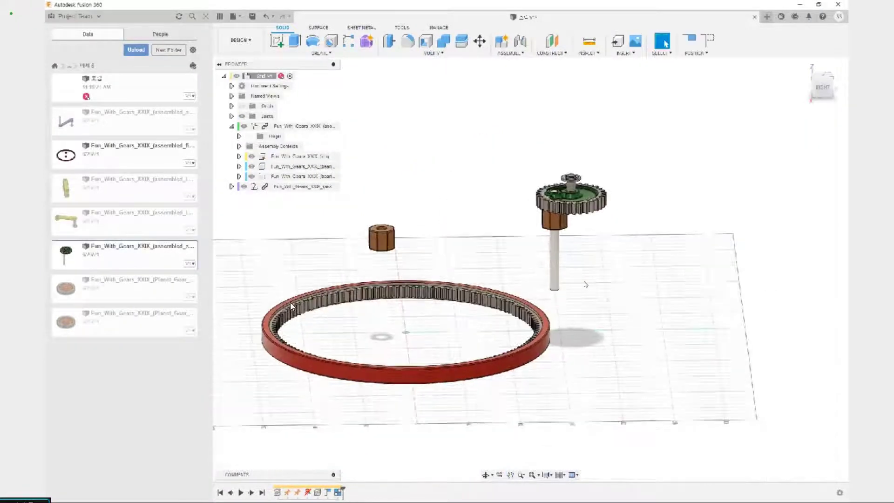
{"action": "scroll", "coordinate": [577, 232], "scroll_direction": "up", "scroll_amount": 5}
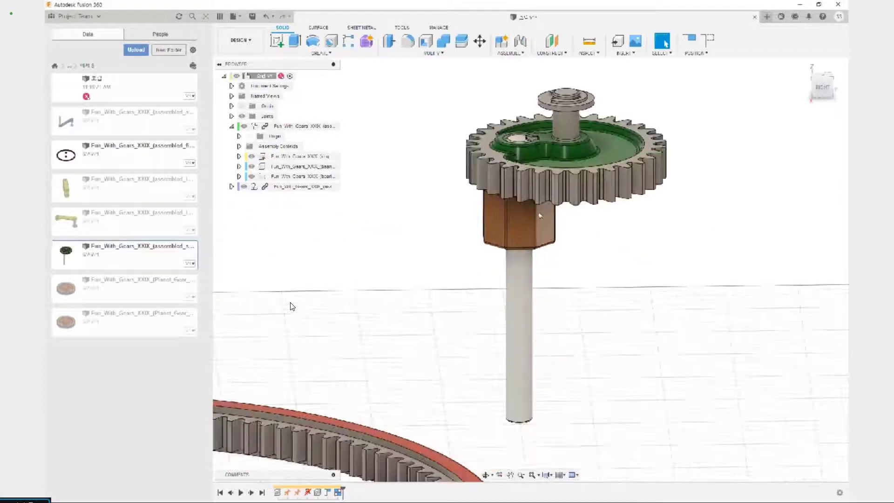
{"action": "scroll", "coordinate": [541, 212], "scroll_direction": "up", "scroll_amount": 3}
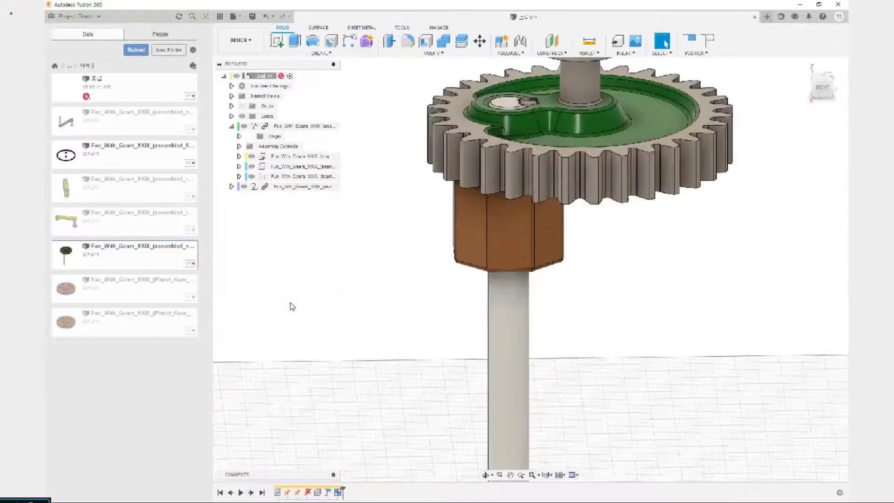
{"action": "key", "text": "alt+Tab"}
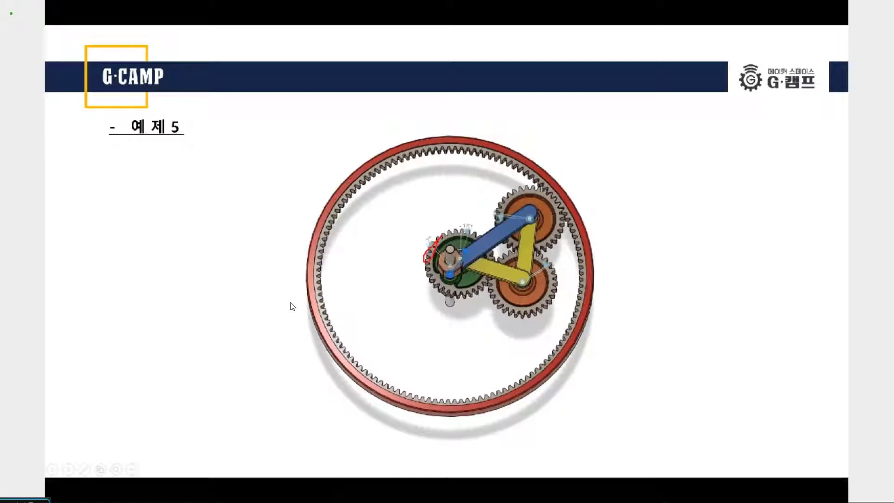
{"action": "key", "text": "Escape"}
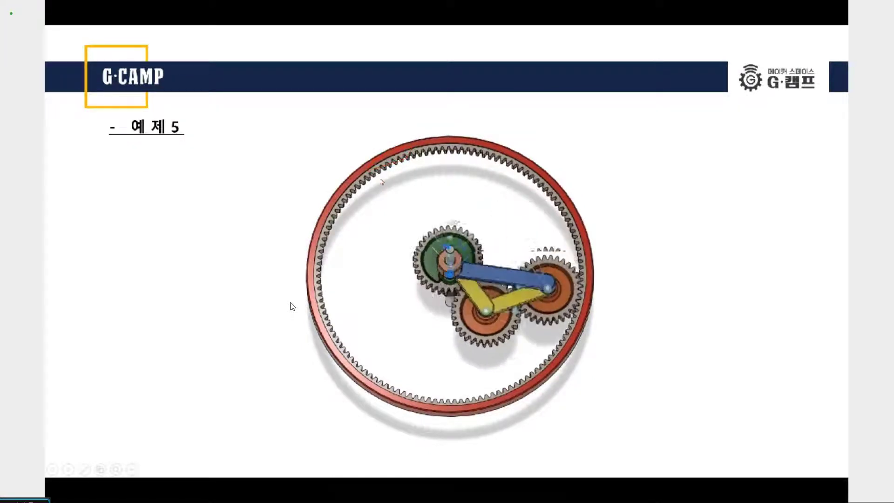
{"action": "key", "text": "alt+Tab"}
{"action": "scroll", "coordinate": [291, 306], "scroll_direction": "down", "scroll_amount": 10}
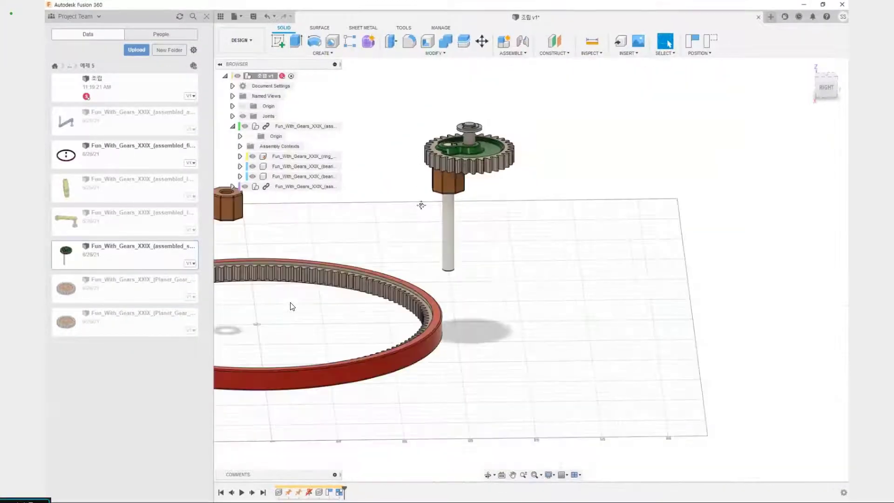
{"action": "key", "text": "j"}
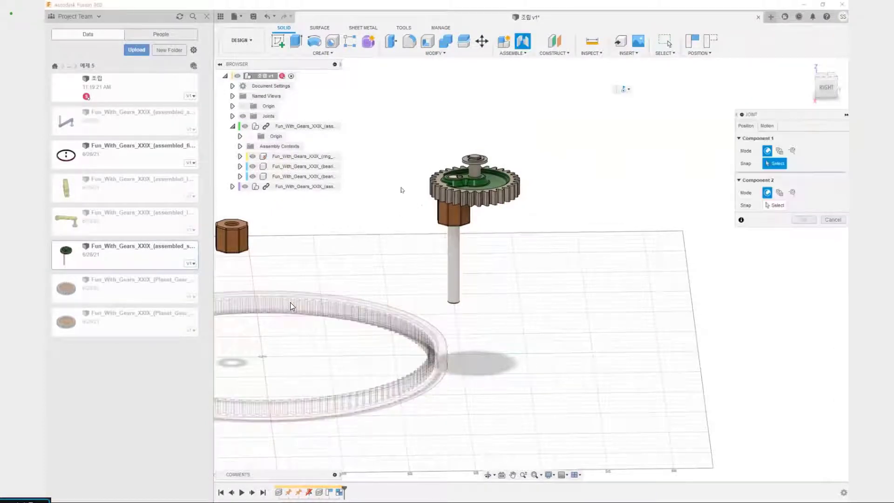
{"action": "scroll", "coordinate": [484, 200], "scroll_direction": "up", "scroll_amount": 8}
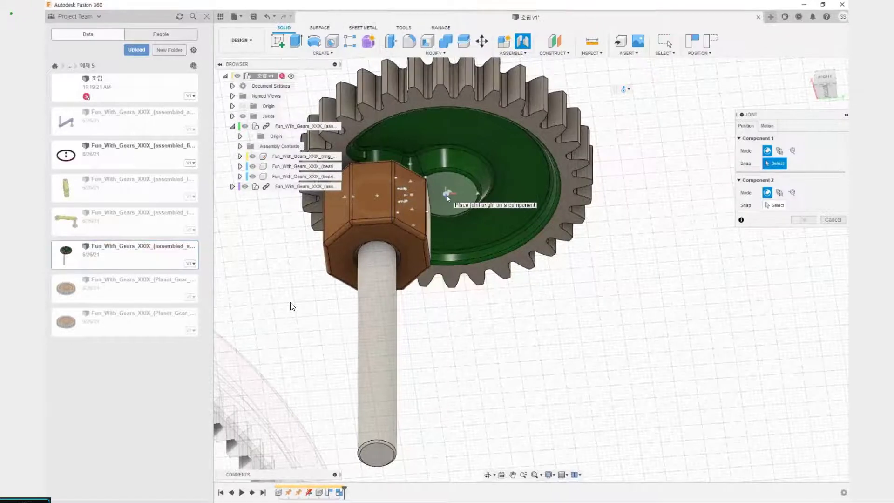
{"action": "middle_click_drag", "start_coordinate": [447, 197], "coordinate": [446, 229], "text": "shift"}
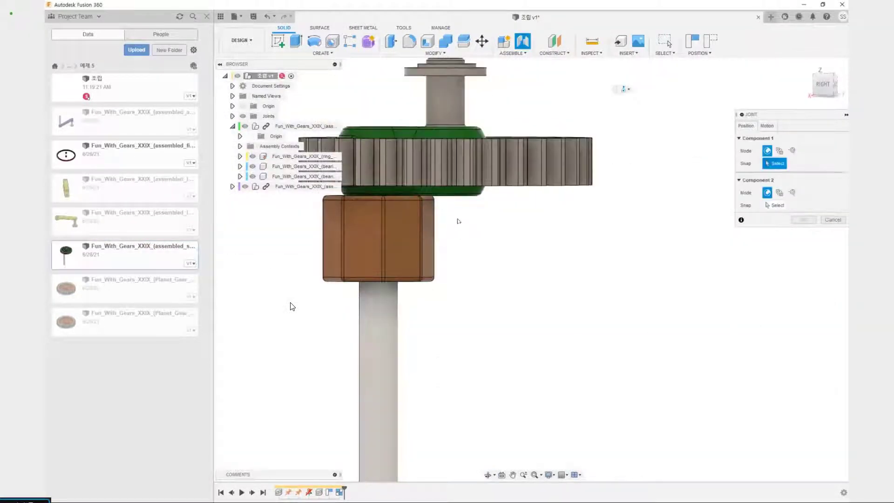
{"action": "middle_click_drag", "start_coordinate": [447, 309], "coordinate": [488, 296], "text": "shift"}
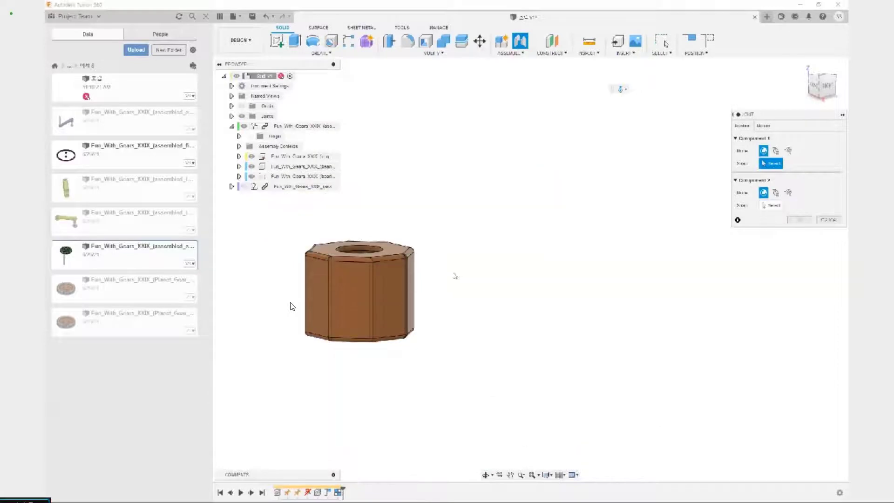
{"action": "middle_click_drag", "start_coordinate": [454, 275], "coordinate": [386, 243], "text": "shift"}
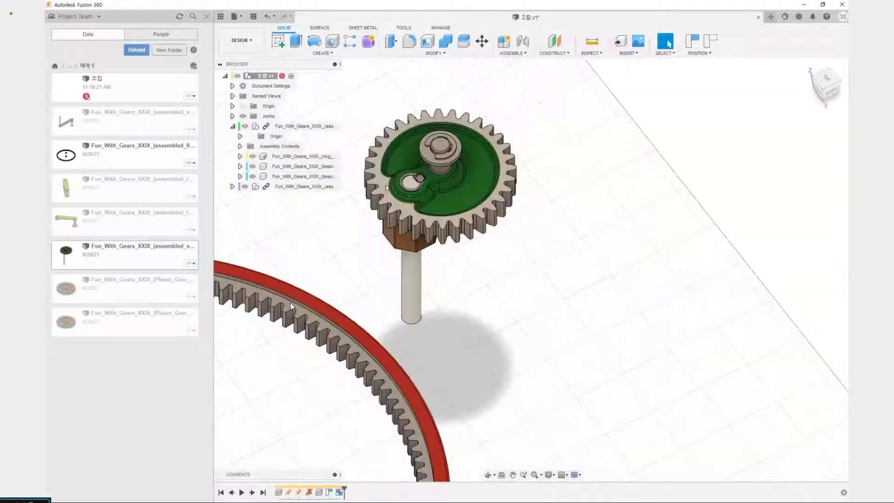
Examine the sun assembly and its bearing outside the ring gear from above, from the side and from below
{"action": "scroll", "coordinate": [292, 306], "scroll_direction": "down", "scroll_amount": 3}
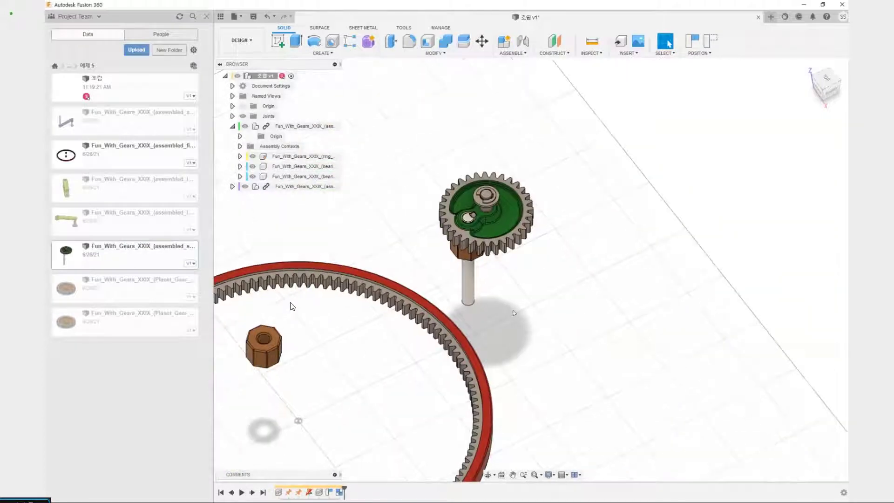
{"action": "middle_click_drag", "start_coordinate": [507, 316], "coordinate": [507, 294], "text": "shift"}
{"action": "middle_click_drag", "start_coordinate": [507, 294], "coordinate": [607, 263]}
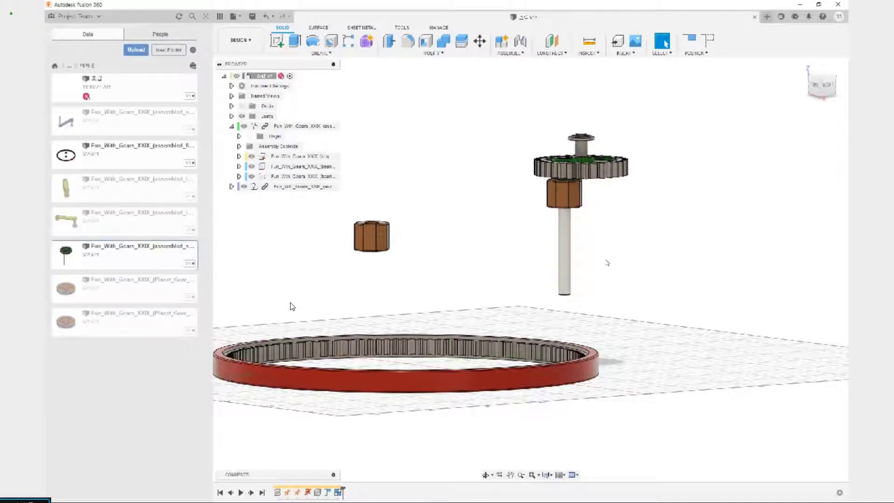
{"action": "scroll", "coordinate": [600, 191], "scroll_direction": "up", "scroll_amount": 2}
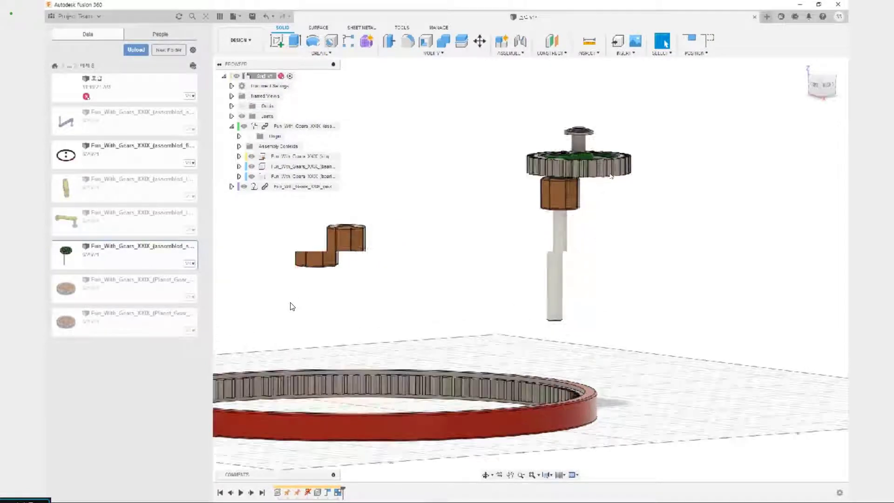
{"action": "middle_click_drag", "start_coordinate": [582, 279], "coordinate": [551, 263], "text": "shift"}
{"action": "scroll", "coordinate": [563, 242], "scroll_direction": "up", "scroll_amount": 3}
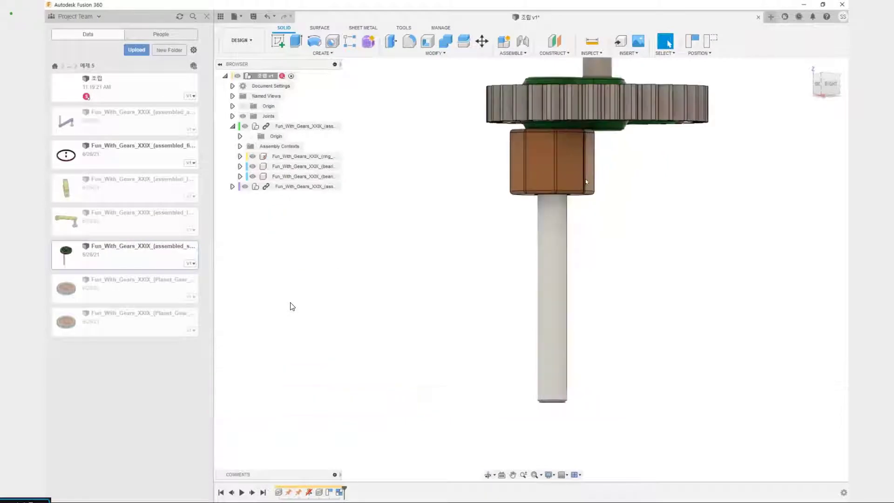
{"action": "middle_click_drag", "start_coordinate": [581, 233], "coordinate": [545, 345]}
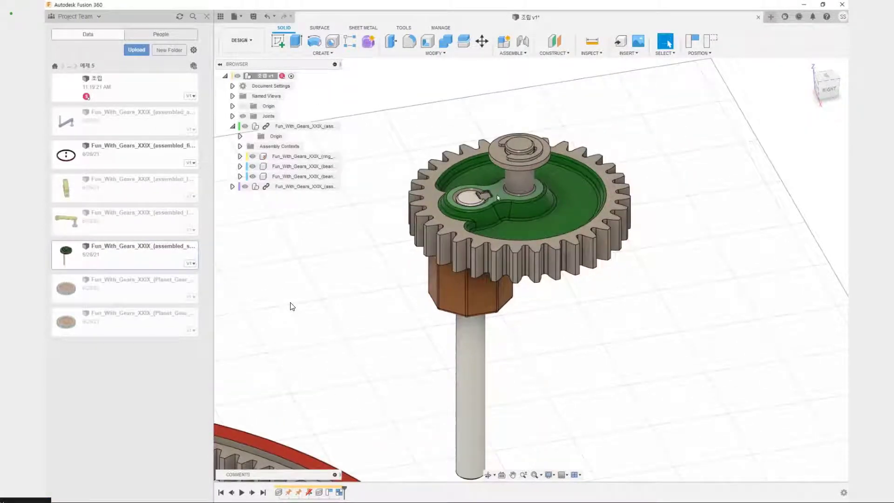
{"action": "scroll", "coordinate": [509, 283], "scroll_direction": "up", "scroll_amount": 3}
{"action": "middle_click_drag", "start_coordinate": [561, 335], "coordinate": [536, 261], "text": "shift"}
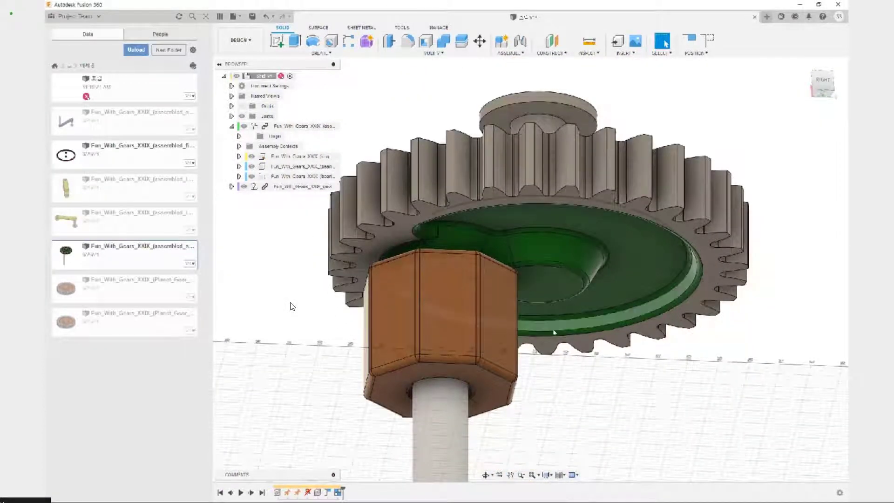
Start a joint and set its first origin on the sun gear's underside at the shaft axis
{"action": "key", "text": "j"}
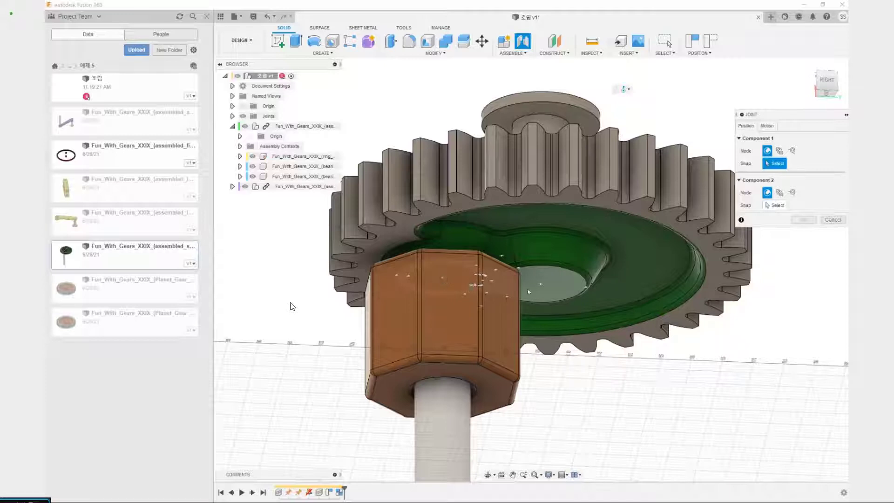
{"action": "left_click", "coordinate": [579, 283]}
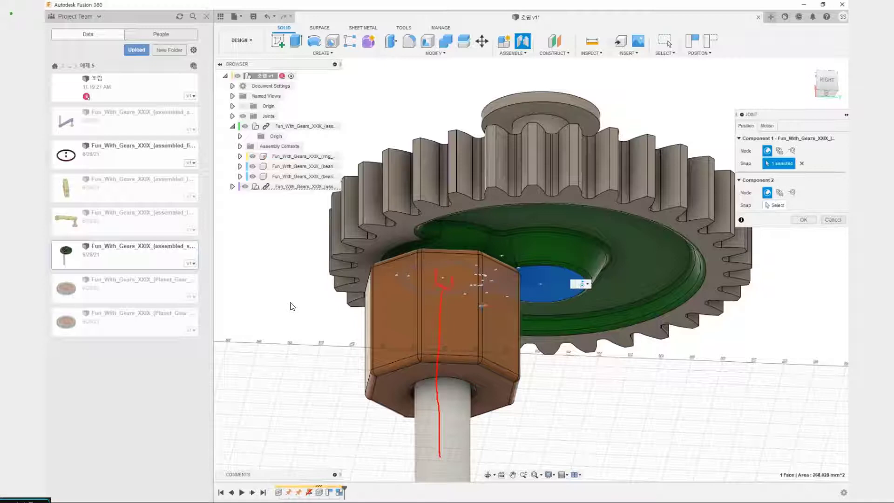
{"action": "left_click", "coordinate": [443, 281]}
Try the ring gear's lower face as the joint's second snap, and clear that selection
{"action": "scroll", "coordinate": [435, 337], "scroll_direction": "down", "scroll_amount": 5}
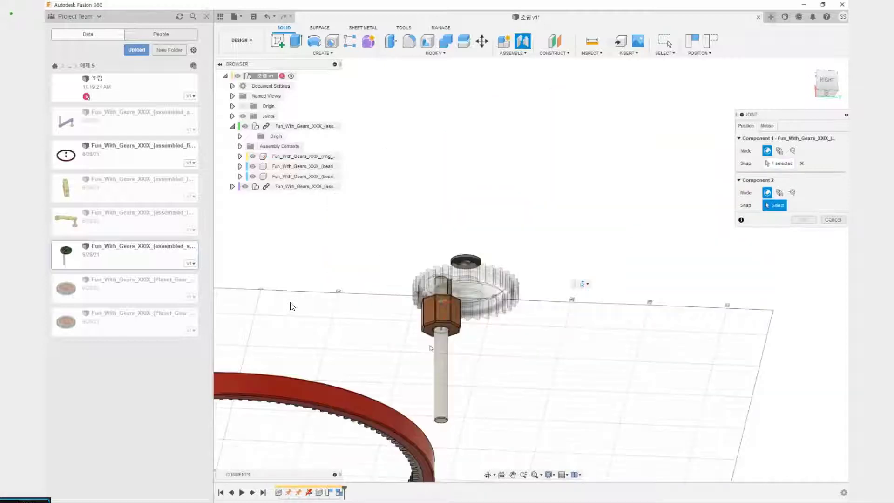
{"action": "middle_click_drag", "start_coordinate": [422, 378], "coordinate": [585, 241]}
{"action": "middle_click_drag", "start_coordinate": [440, 367], "coordinate": [422, 228], "text": "shift"}
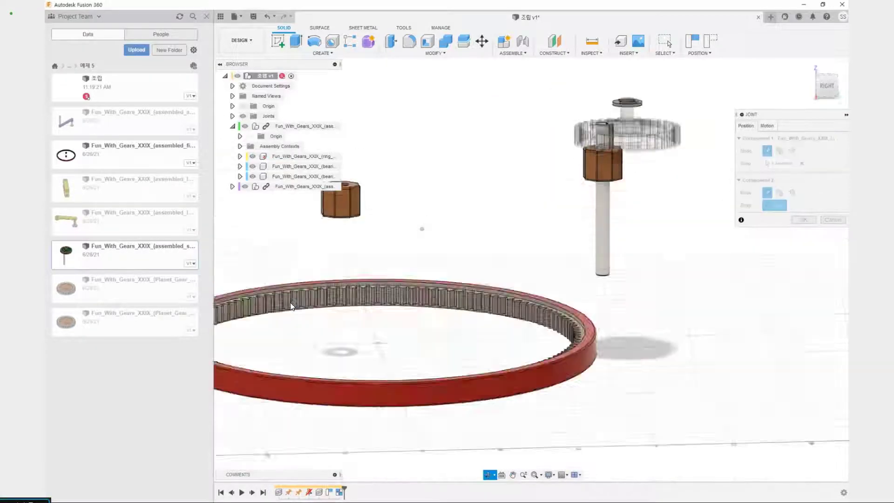
{"action": "middle_click_drag", "start_coordinate": [292, 306], "coordinate": [535, 351], "text": "shift"}
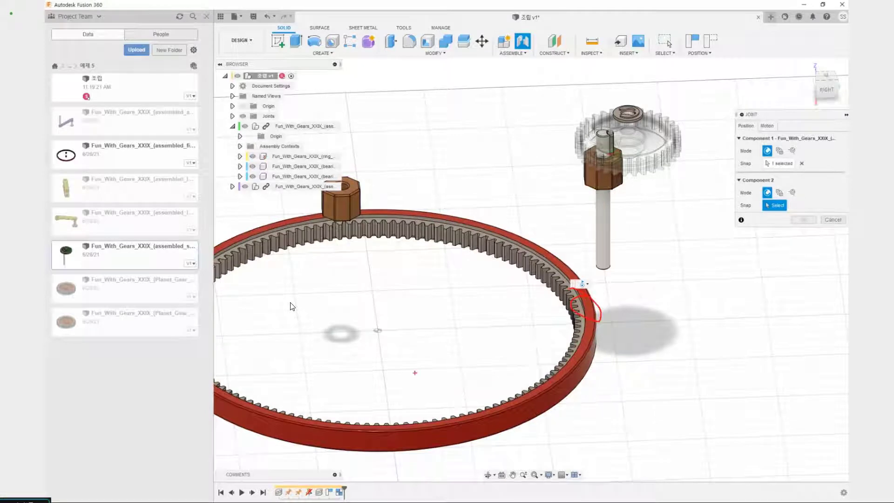
{"action": "middle_click_drag", "start_coordinate": [562, 425], "coordinate": [575, 325], "text": "shift"}
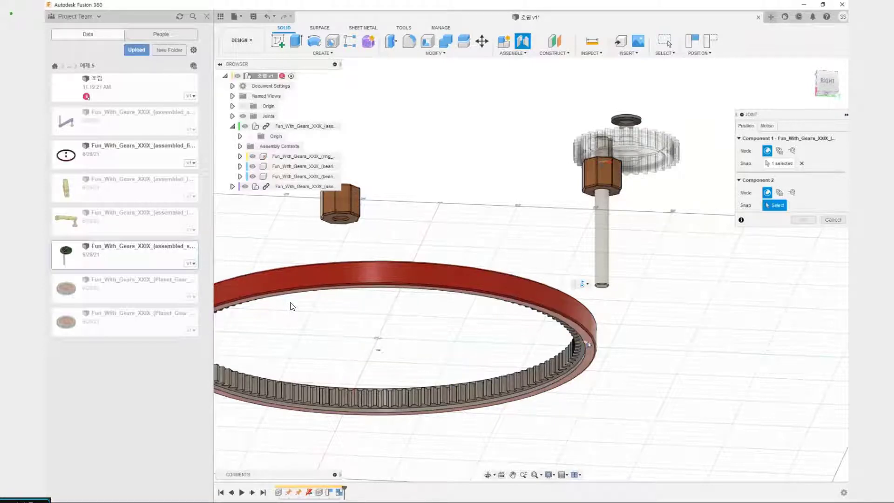
{"action": "left_click", "coordinate": [416, 350]}
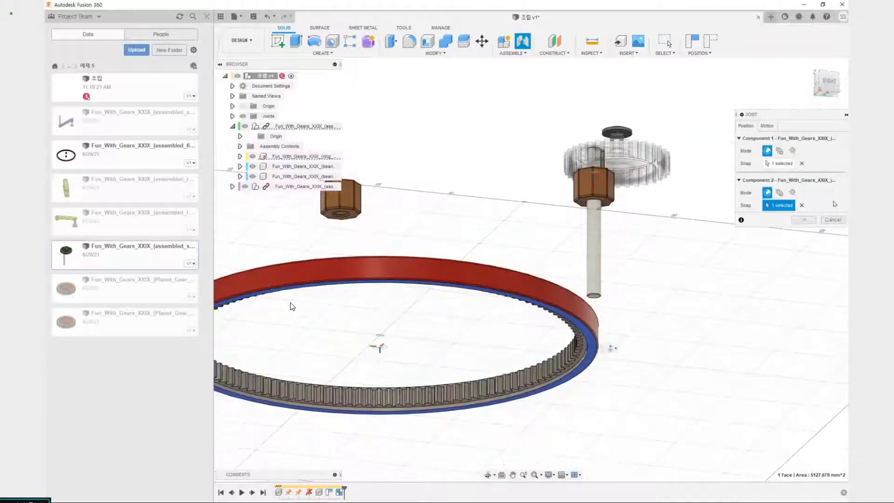
{"action": "left_click", "coordinate": [802, 205]}
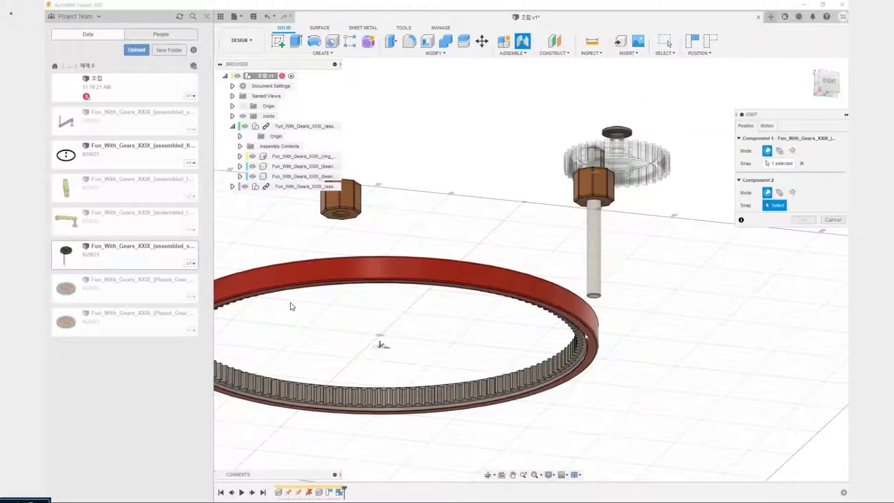
Set the joint's second origin at the centre of the ring gear's lower face
{"action": "scroll", "coordinate": [582, 334], "scroll_direction": "up", "scroll_amount": 3}
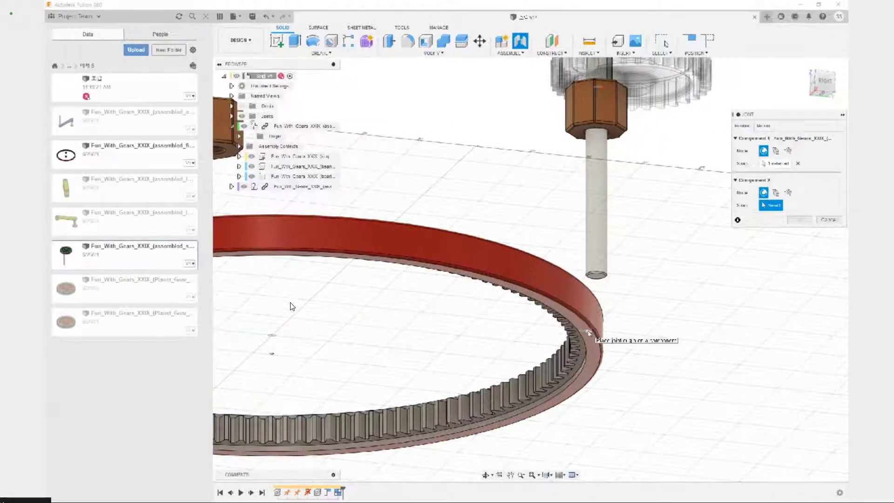
{"action": "scroll", "coordinate": [585, 333], "scroll_direction": "up", "scroll_amount": 2}
{"action": "scroll", "coordinate": [586, 333], "scroll_direction": "down", "scroll_amount": 4}
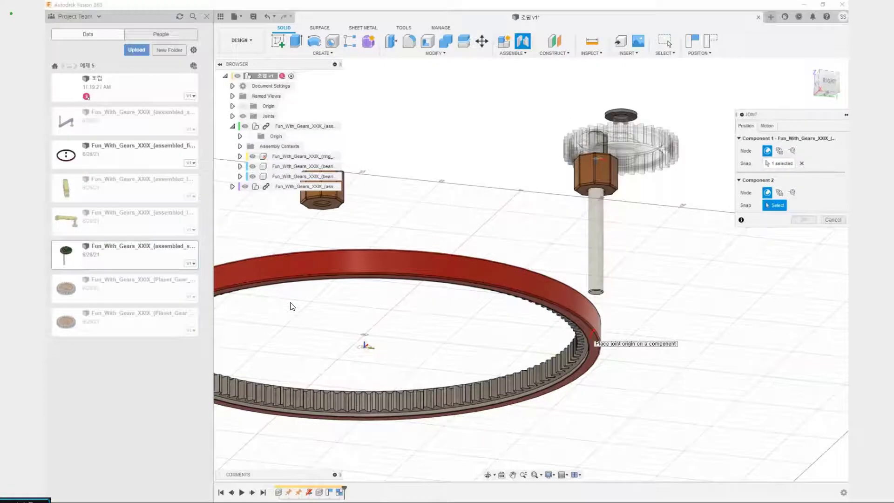
{"action": "left_click_drag", "start_coordinate": [594, 332], "coordinate": [658, 326]}
{"action": "left_click_drag", "start_coordinate": [362, 349], "coordinate": [363, 318]}
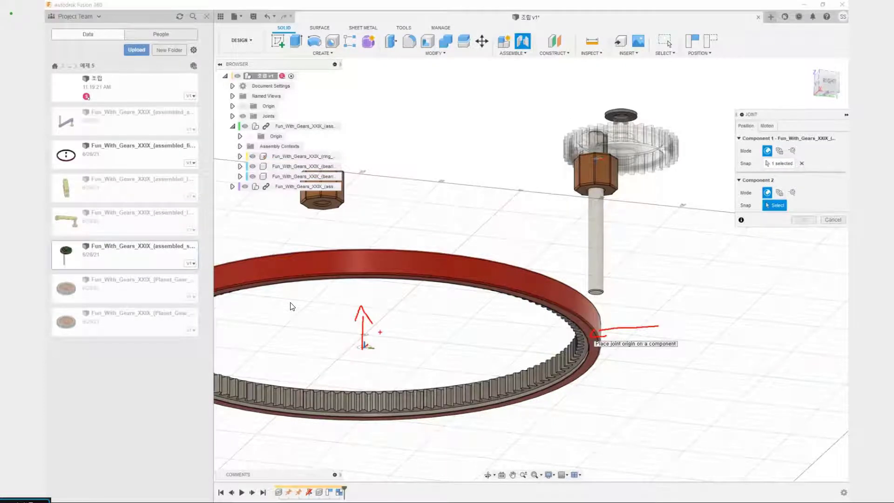
{"action": "key", "text": "Escape"}
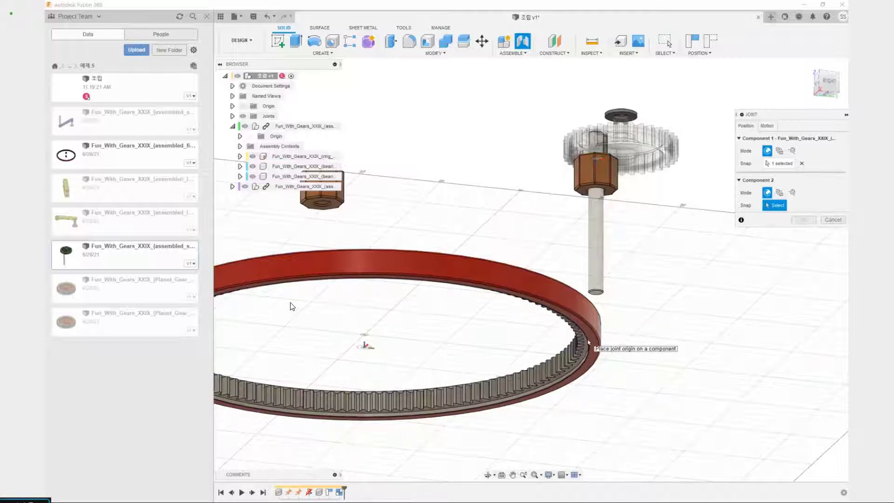
{"action": "left_click", "coordinate": [365, 348]}
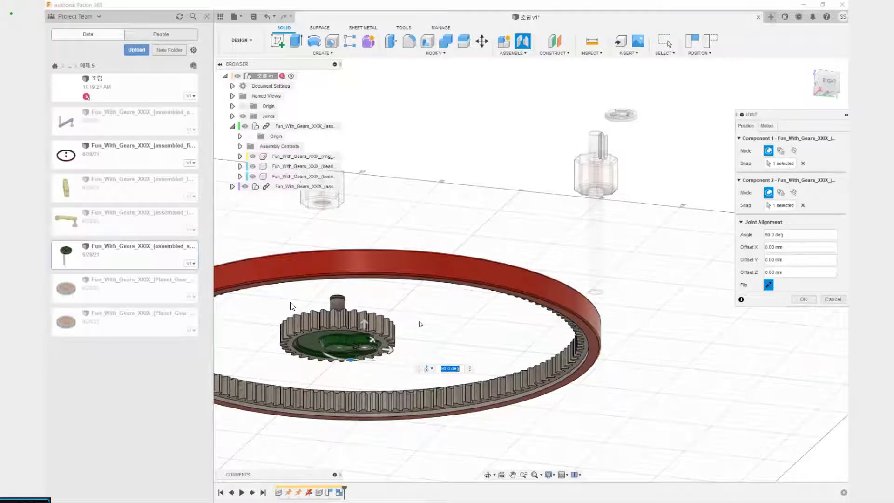
Check the sun gear's height in the ring gear from the right view and accept the joint at 90 degrees
{"action": "middle_click_drag", "start_coordinate": [419, 323], "coordinate": [415, 342], "text": "shift"}
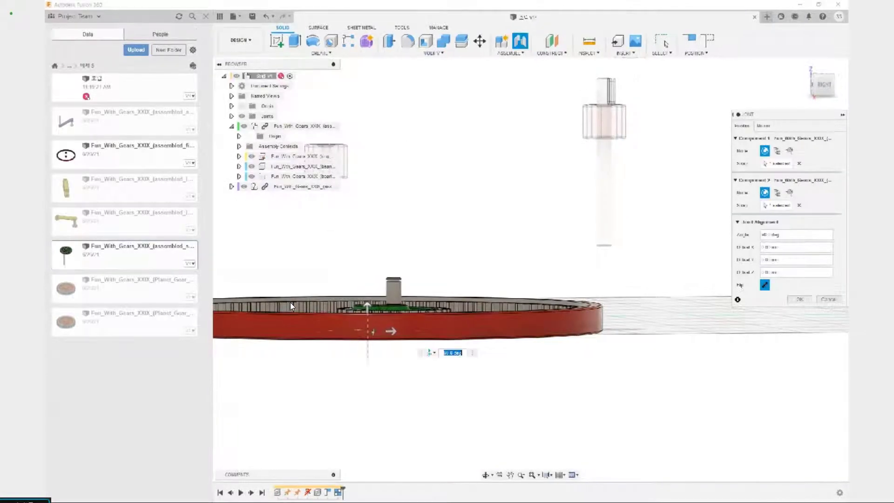
{"action": "left_click", "coordinate": [822, 85]}
{"action": "left_click", "coordinate": [823, 86]}
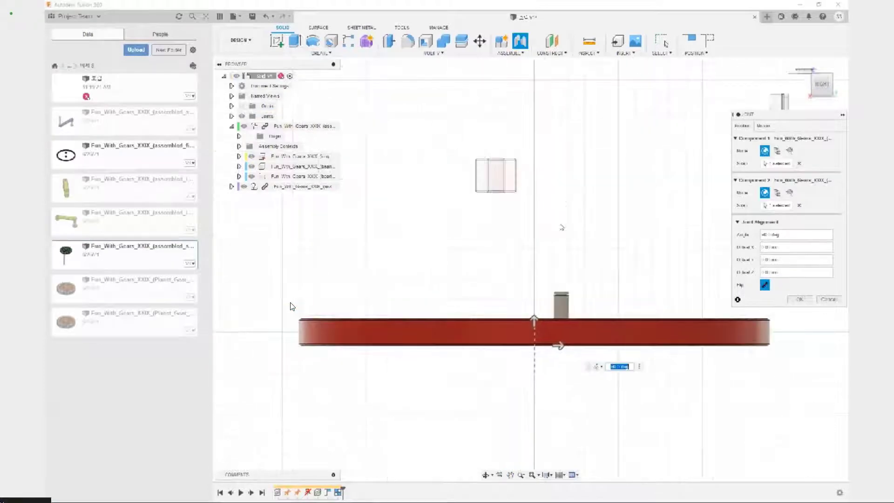
{"action": "middle_click_drag", "start_coordinate": [601, 217], "coordinate": [592, 237], "text": "shift"}
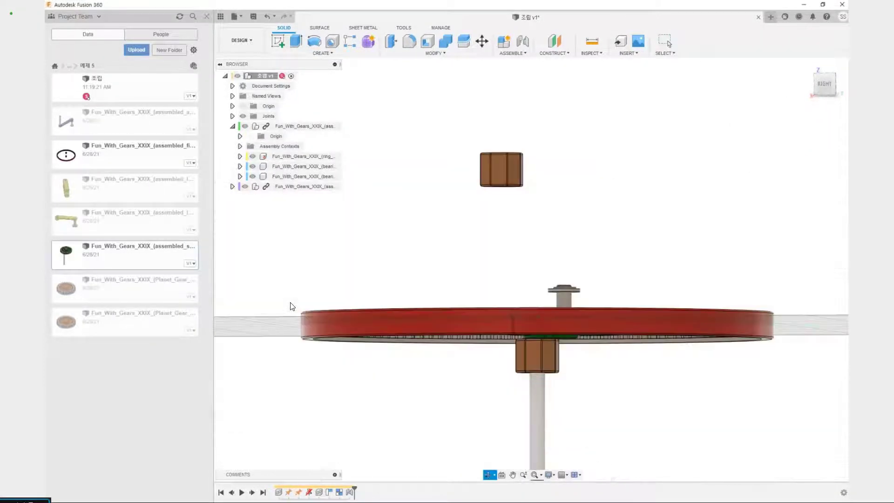
{"action": "middle_click_drag", "start_coordinate": [507, 303], "coordinate": [538, 359], "text": "shift"}
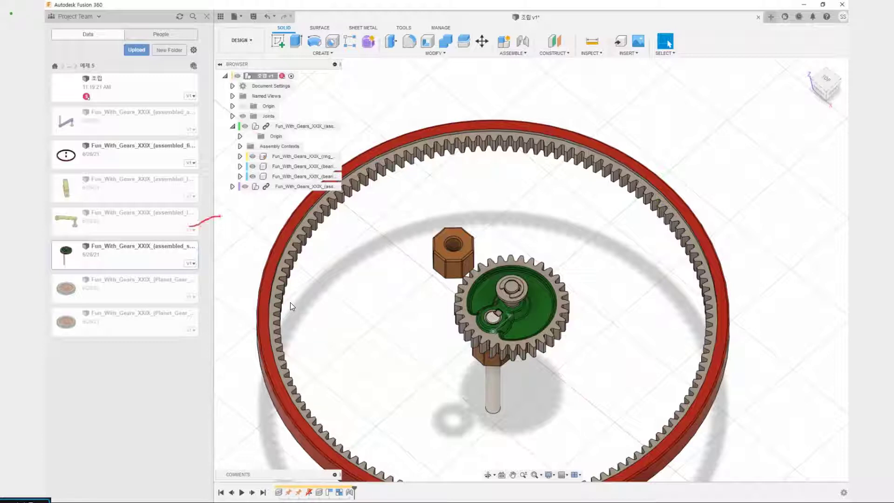
{"action": "left_click_drag", "start_coordinate": [190, 228], "coordinate": [254, 235]}
{"action": "mouse_move", "coordinate": [535, 309]}
{"action": "left_mouse_down"}
{"action": "mouse_move", "coordinate": [513, 287]}
{"action": "mouse_move", "coordinate": [639, 301]}
{"action": "mouse_move", "coordinate": [517, 305]}
{"action": "left_mouse_up"}
{"action": "mouse_move", "coordinate": [630, 304]}
{"action": "left_mouse_down"}
{"action": "mouse_move", "coordinate": [636, 349]}
{"action": "mouse_move", "coordinate": [621, 343]}
{"action": "left_mouse_up"}
{"action": "mouse_move", "coordinate": [629, 305]}
{"action": "left_mouse_down"}
{"action": "mouse_move", "coordinate": [494, 218]}
{"action": "mouse_move", "coordinate": [458, 226]}
{"action": "mouse_move", "coordinate": [511, 252]}
{"action": "left_mouse_up"}
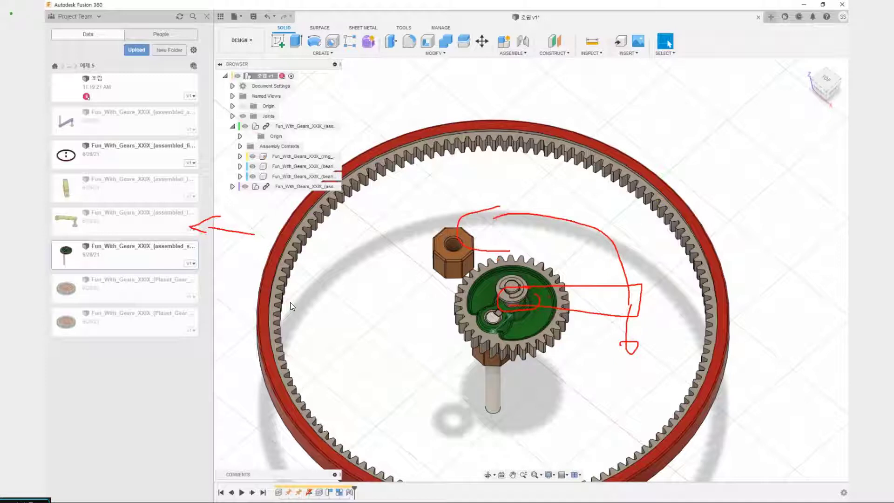
{"action": "key", "text": "Escape"}
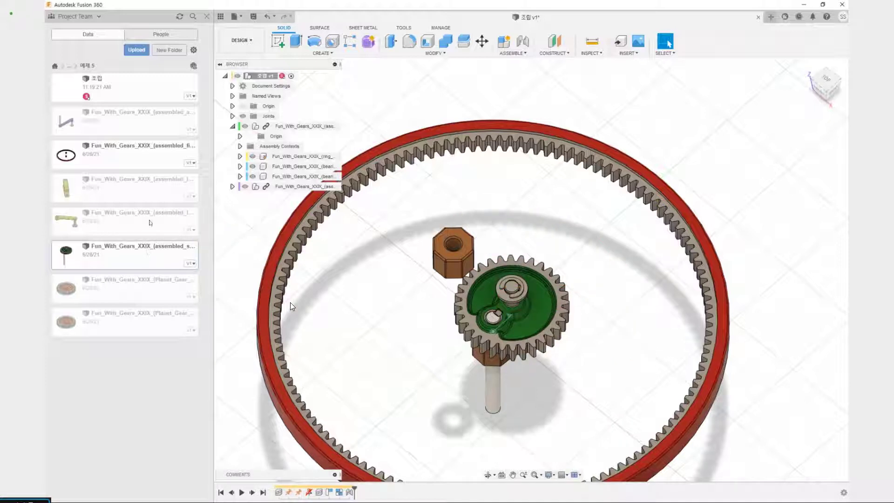
Insert Fun_With_Gears_XXIX_(assembled_lever2) into the design, moved about 43.6 mm in X and 206.1 mm in Z above the ring gear
{"action": "right_click", "coordinate": [147, 222]}
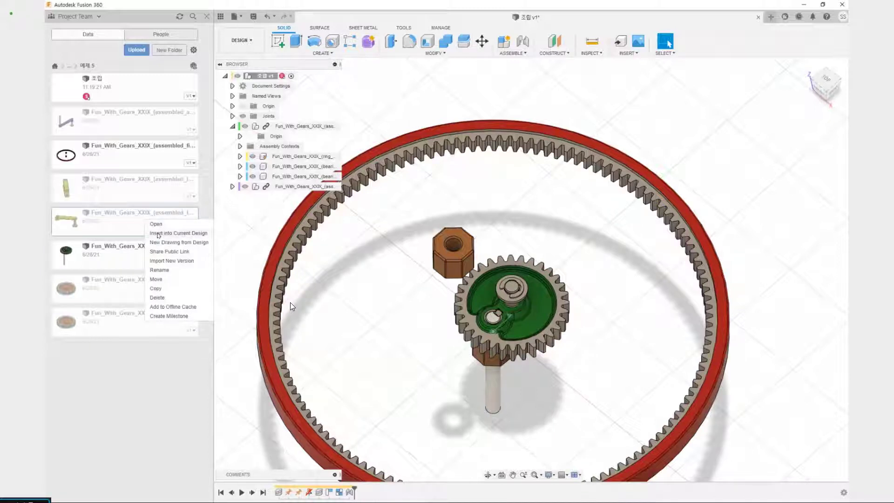
{"action": "left_click", "coordinate": [158, 233]}
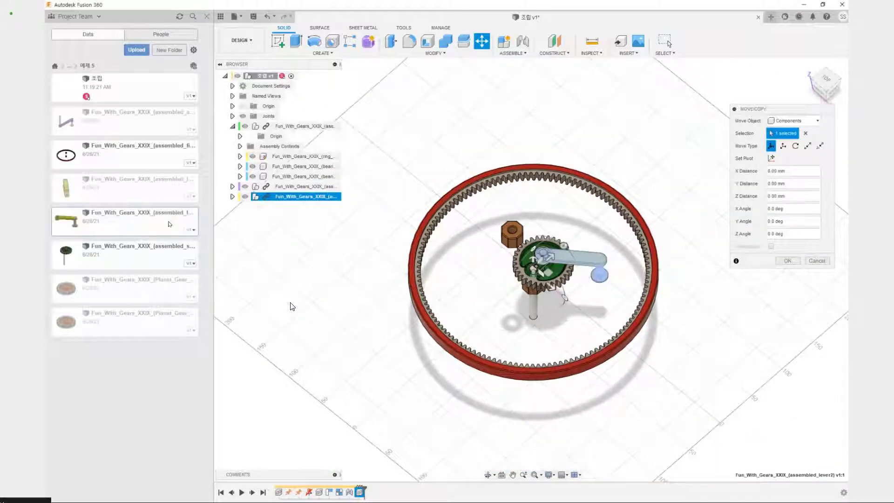
{"action": "scroll", "coordinate": [554, 311], "scroll_direction": "up", "scroll_amount": 6}
{"action": "middle_click_drag", "start_coordinate": [573, 298], "coordinate": [566, 409]}
{"action": "middle_click_drag", "start_coordinate": [519, 370], "coordinate": [512, 334], "text": "shift"}
{"action": "scroll", "coordinate": [291, 306], "scroll_direction": "down", "scroll_amount": 5}
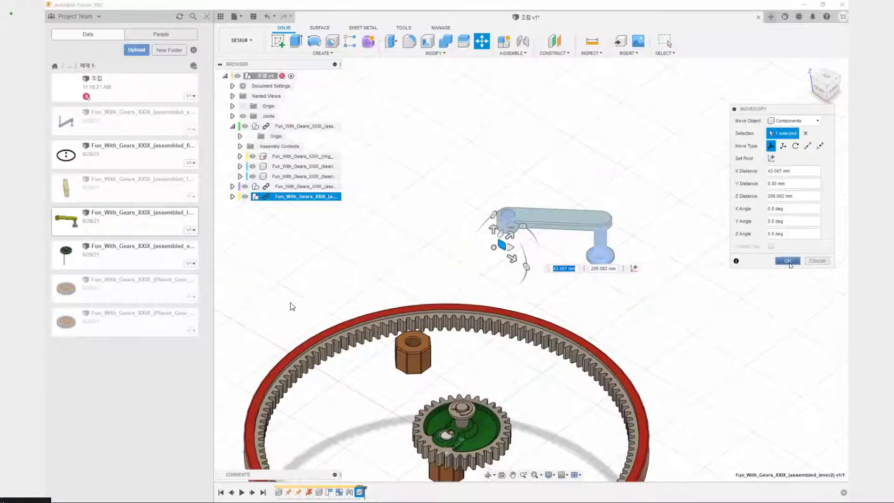
{"action": "left_click", "coordinate": [787, 260]}
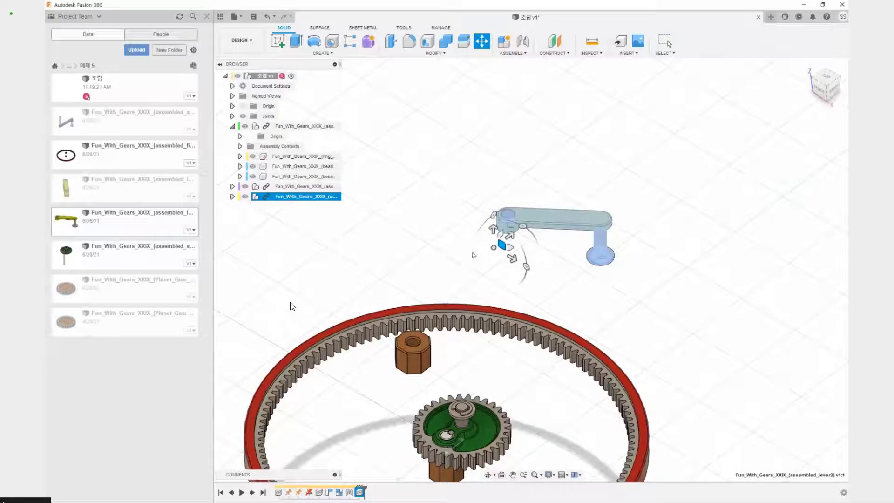
{"action": "key", "text": "Escape"}
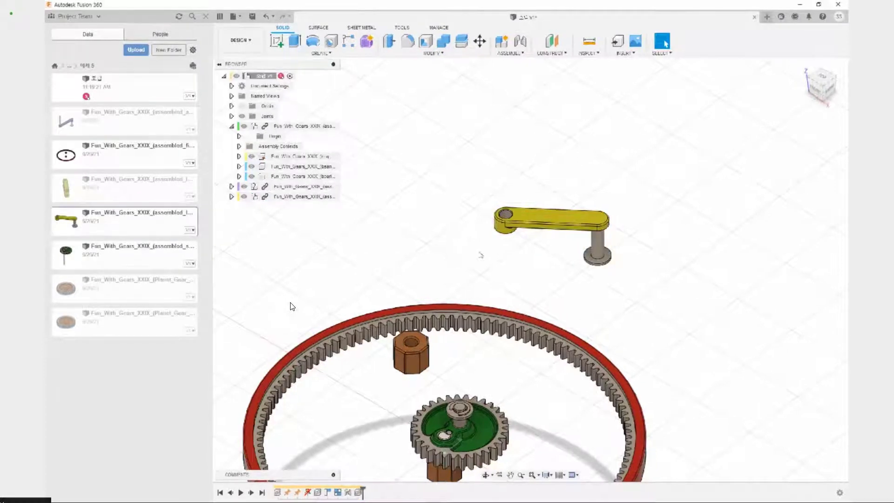
Test whether the lever's clip, washer and arm move independently, and revert their positions
{"action": "middle_click_drag", "start_coordinate": [524, 303], "coordinate": [521, 305]}
{"action": "left_click_drag", "start_coordinate": [595, 264], "coordinate": [598, 285]}
{"action": "left_click_drag", "start_coordinate": [570, 225], "coordinate": [580, 198]}
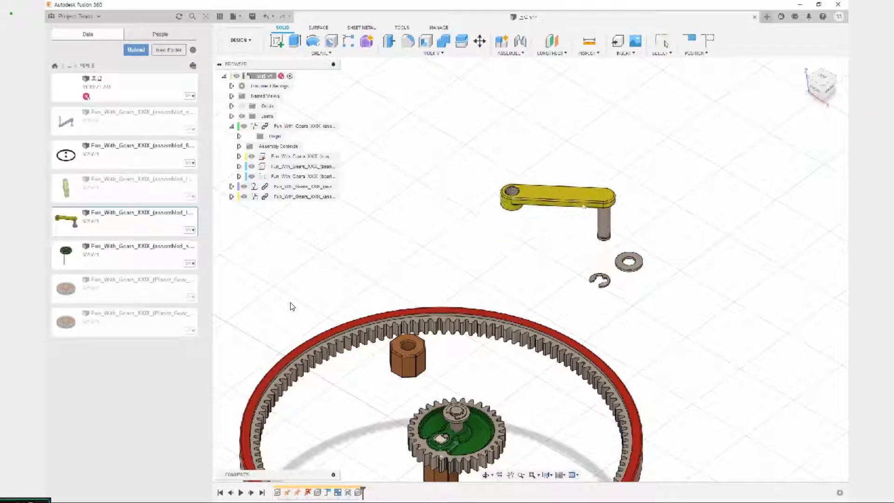
{"action": "left_click", "coordinate": [710, 44]}
Create a rigid group from the inserted lever assembly, including its child components
{"action": "left_click", "coordinate": [509, 53]}
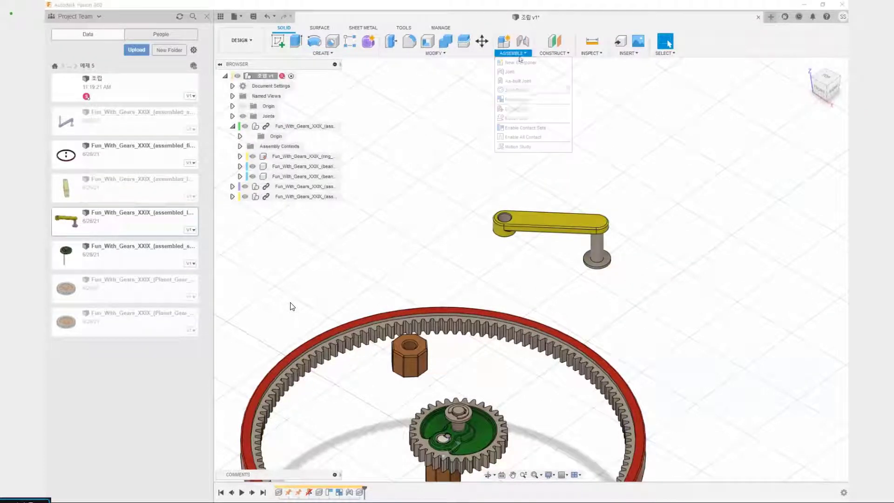
{"action": "left_click", "coordinate": [523, 100]}
{"action": "left_click", "coordinate": [302, 196]}
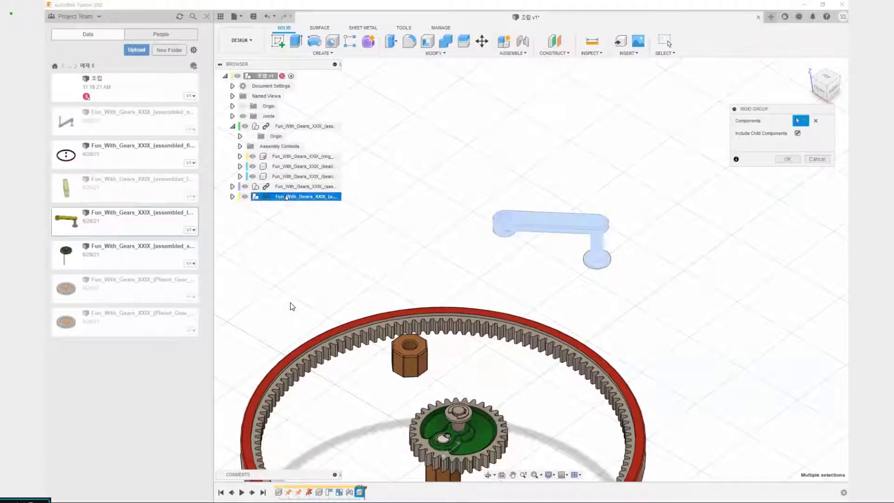
{"action": "left_click", "coordinate": [788, 159]}
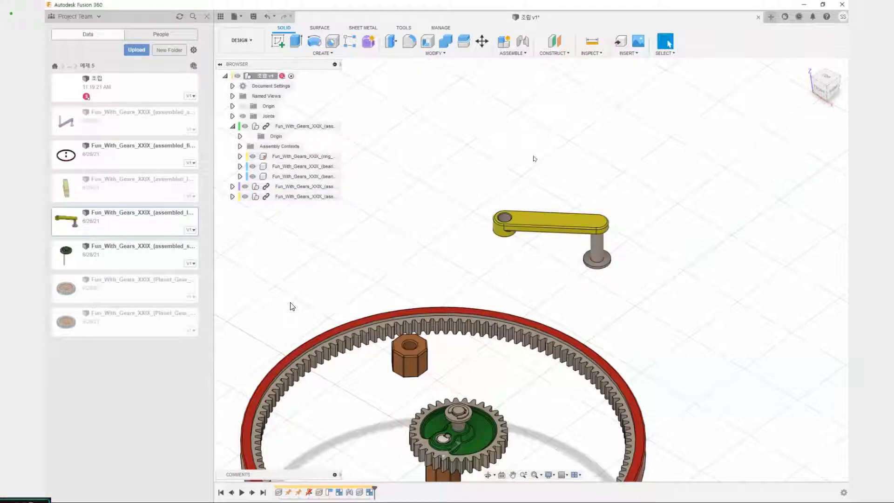
{"action": "scroll", "coordinate": [473, 185], "scroll_direction": "up", "scroll_amount": 3}
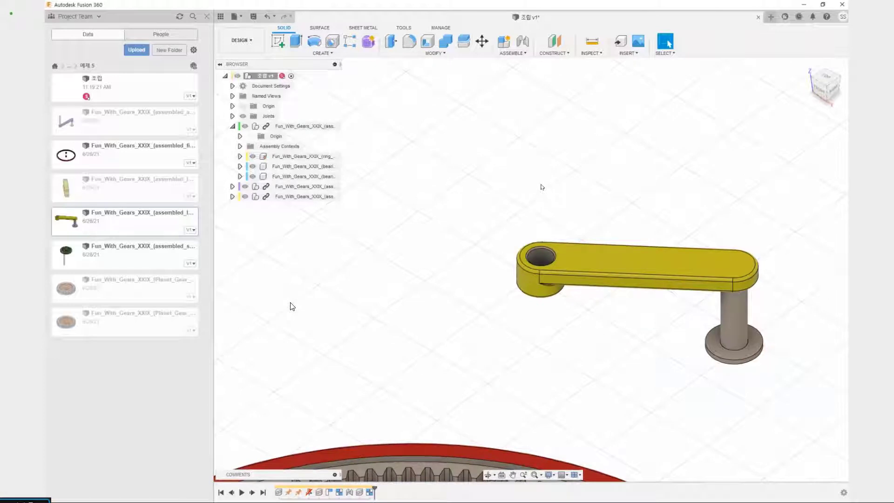
{"action": "scroll", "coordinate": [484, 331], "scroll_direction": "down", "scroll_amount": 5}
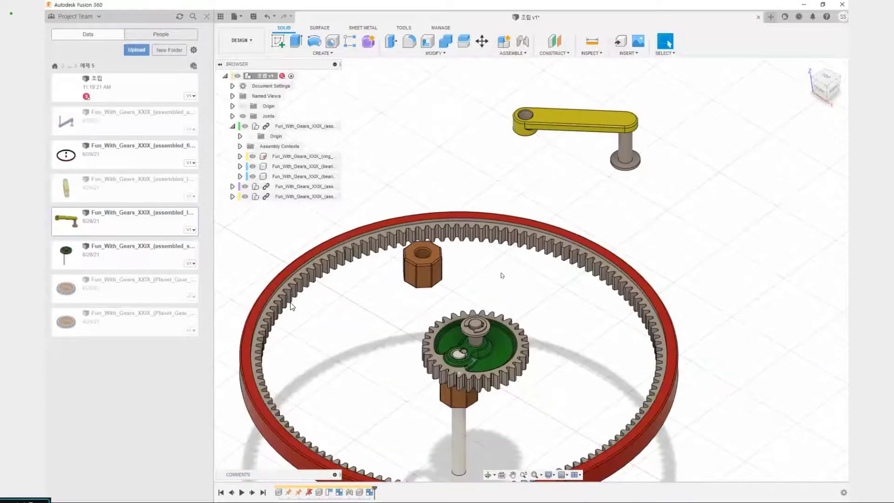
{"action": "scroll", "coordinate": [502, 275], "scroll_direction": "up", "scroll_amount": 3}
{"action": "scroll", "coordinate": [468, 393], "scroll_direction": "down", "scroll_amount": 3}
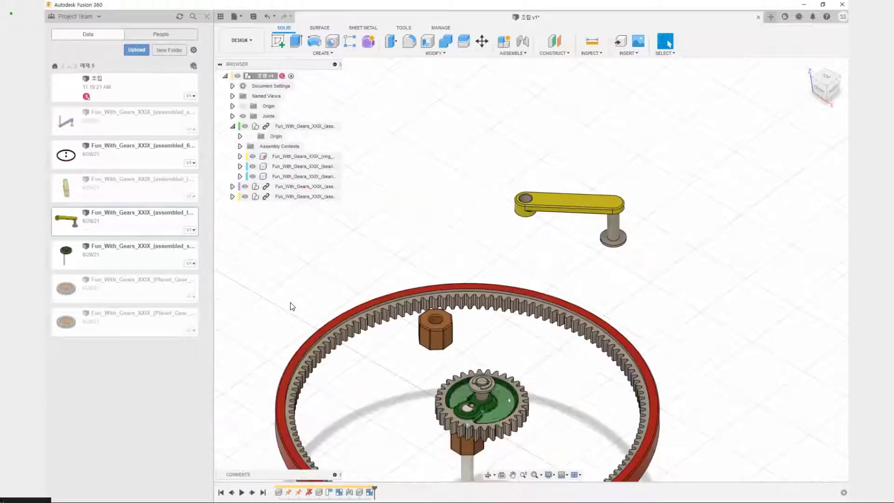
{"action": "middle_click_drag", "start_coordinate": [504, 442], "coordinate": [514, 291]}
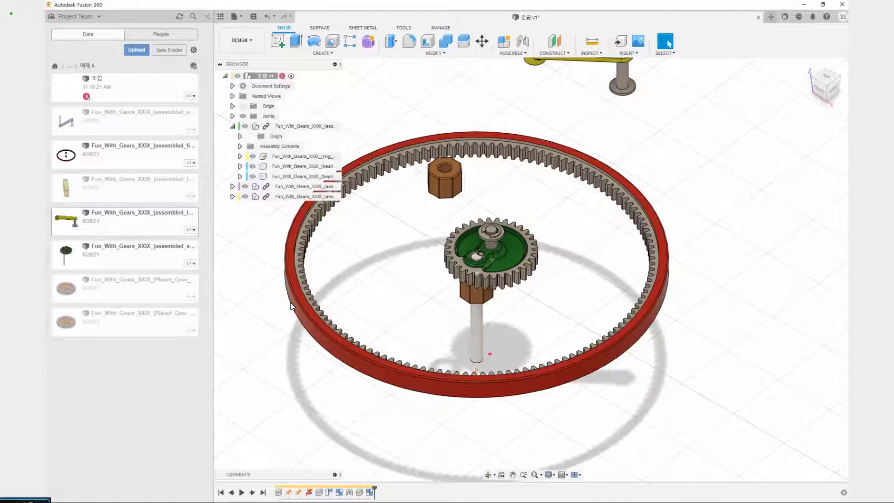
{"action": "mouse_move", "coordinate": [482, 370]}
{"action": "left_mouse_down"}
{"action": "mouse_move", "coordinate": [518, 263]}
{"action": "mouse_move", "coordinate": [622, 266]}
{"action": "mouse_move", "coordinate": [609, 191]}
{"action": "mouse_move", "coordinate": [480, 197]}
{"action": "mouse_move", "coordinate": [465, 122]}
{"action": "mouse_move", "coordinate": [473, 116]}
{"action": "left_mouse_up"}
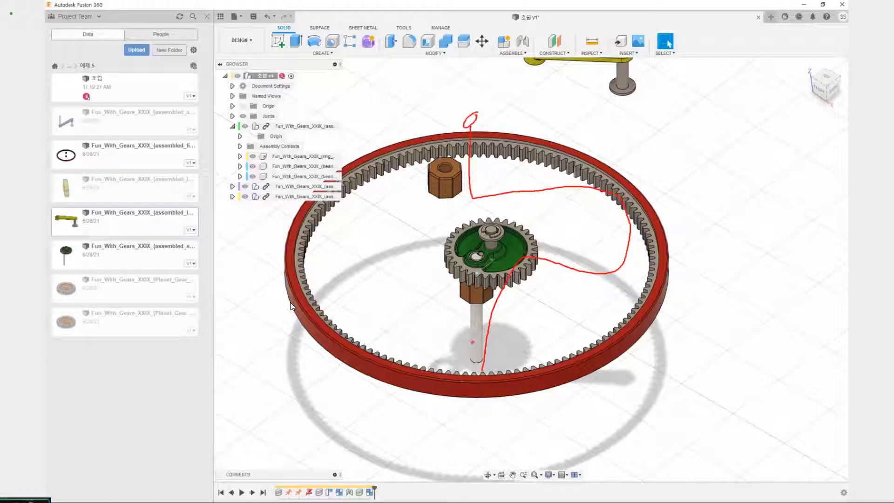
{"action": "left_click_drag", "start_coordinate": [472, 342], "coordinate": [480, 303]}
{"action": "left_click_drag", "start_coordinate": [502, 243], "coordinate": [561, 238]}
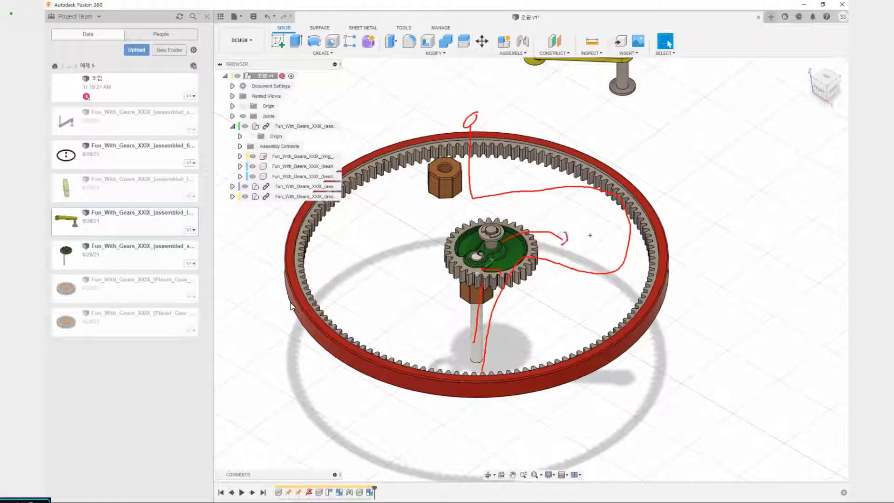
{"action": "left_click_drag", "start_coordinate": [607, 210], "coordinate": [602, 250]}
{"action": "left_click_drag", "start_coordinate": [594, 201], "coordinate": [590, 208]}
{"action": "left_click_drag", "start_coordinate": [495, 200], "coordinate": [477, 203]}
{"action": "key", "text": "Escape"}
Move the lever2 assembly slightly to test whether its parts travel together as one rigid group
{"action": "middle_click_drag", "start_coordinate": [526, 228], "coordinate": [490, 306]}
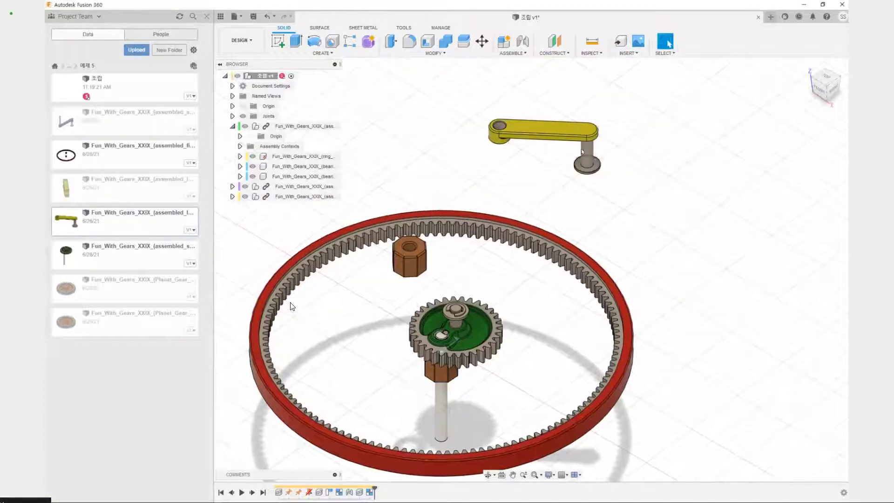
{"action": "mouse_move", "coordinate": [540, 133]}
{"action": "left_mouse_down"}
{"action": "mouse_move", "coordinate": [554, 145]}
{"action": "mouse_move", "coordinate": [559, 171]}
{"action": "mouse_move", "coordinate": [555, 160]}
{"action": "left_mouse_up"}
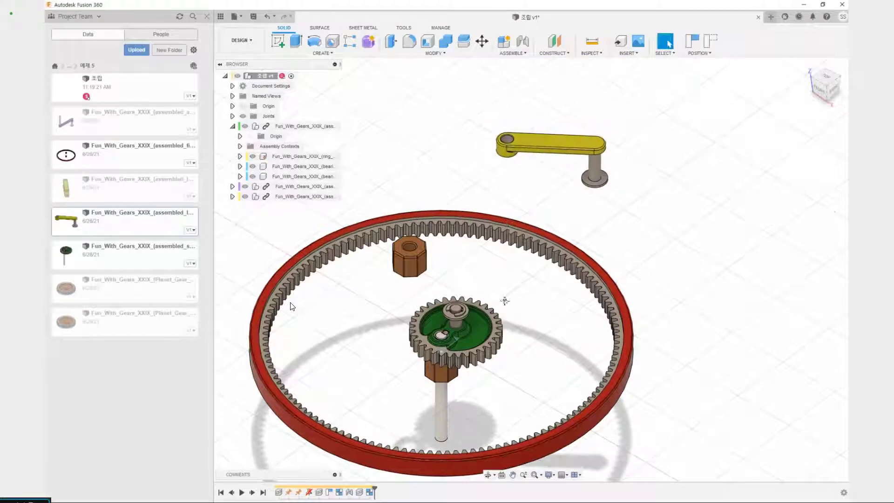
{"action": "middle_click_drag", "start_coordinate": [503, 301], "coordinate": [505, 326]}
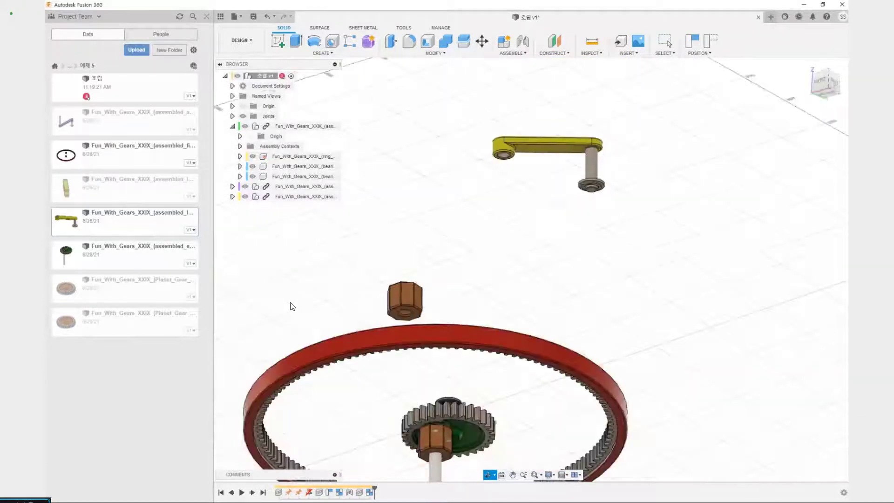
Joint the underside of the washer on the sun gear's upper post to the hole in the lever2 arm, without offsets
{"action": "middle_click_drag", "start_coordinate": [512, 399], "coordinate": [542, 342]}
{"action": "scroll", "coordinate": [542, 342], "scroll_direction": "up", "scroll_amount": 3}
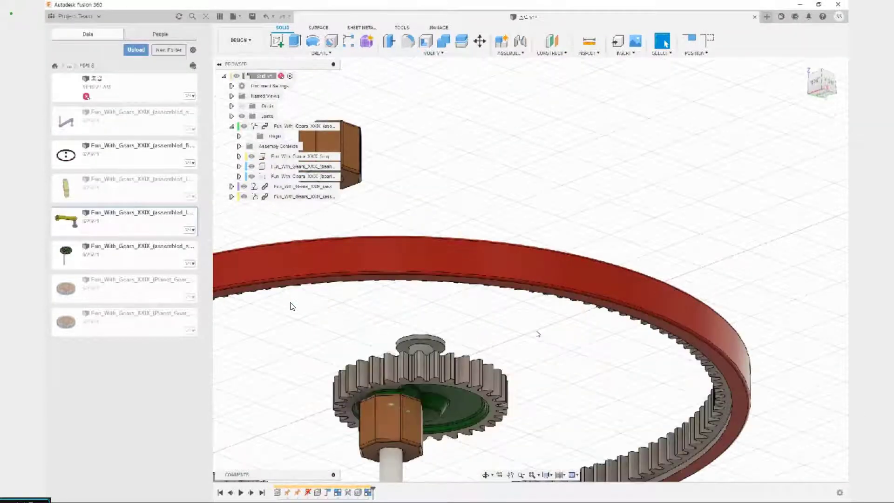
{"action": "key", "text": "j"}
{"action": "scroll", "coordinate": [442, 313], "scroll_direction": "up", "scroll_amount": 4}
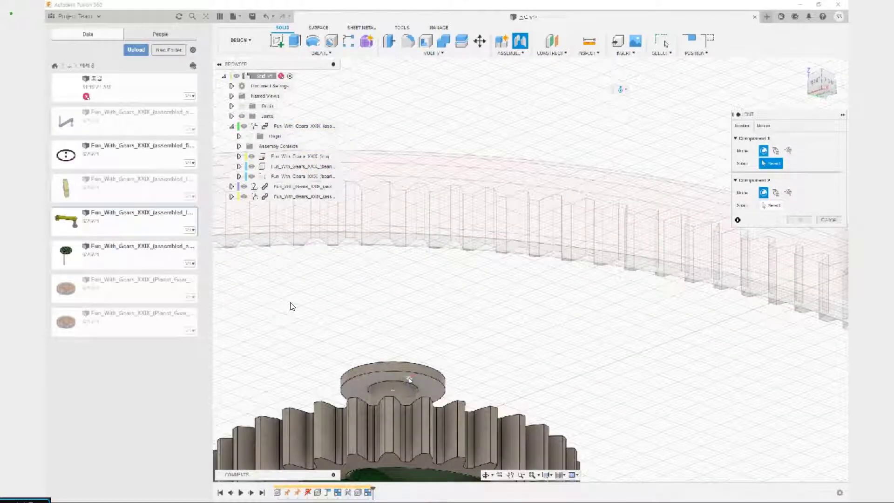
{"action": "scroll", "coordinate": [409, 379], "scroll_direction": "up", "scroll_amount": 2}
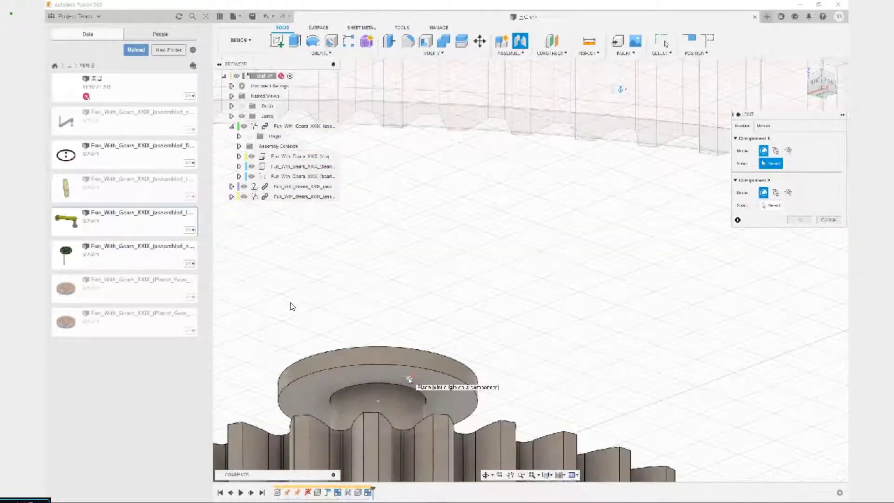
{"action": "left_click", "coordinate": [391, 403]}
{"action": "scroll", "coordinate": [596, 277], "scroll_direction": "down", "scroll_amount": 2}
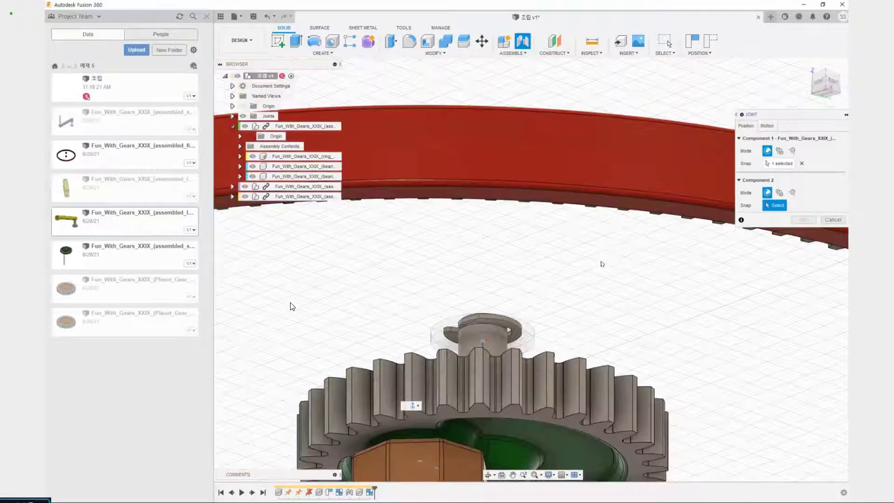
{"action": "scroll", "coordinate": [601, 264], "scroll_direction": "down", "scroll_amount": 3}
{"action": "scroll", "coordinate": [514, 257], "scroll_direction": "up", "scroll_amount": 3}
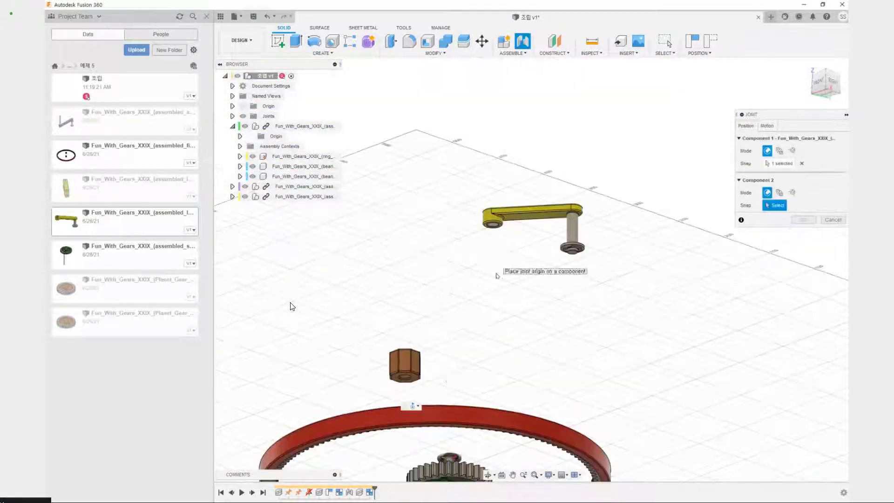
{"action": "middle_click_drag", "start_coordinate": [497, 275], "coordinate": [495, 380], "text": "shift"}
{"action": "scroll", "coordinate": [494, 218], "scroll_direction": "up", "scroll_amount": 3}
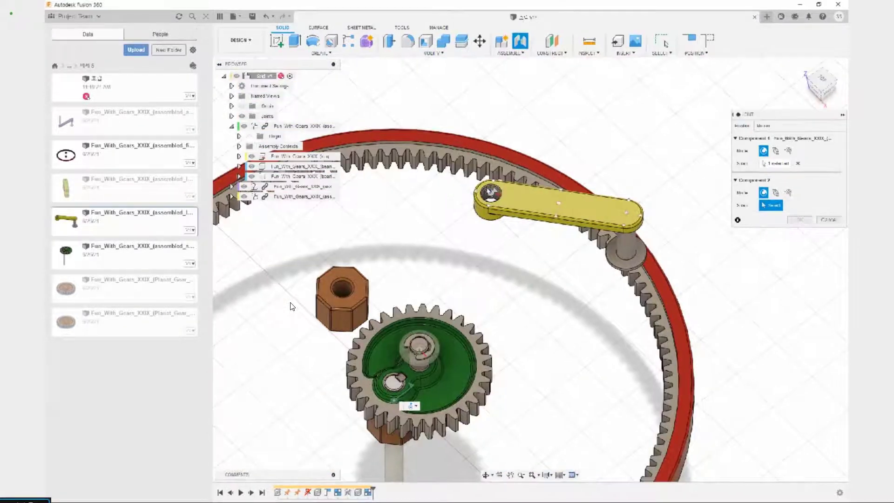
{"action": "left_click", "coordinate": [492, 193]}
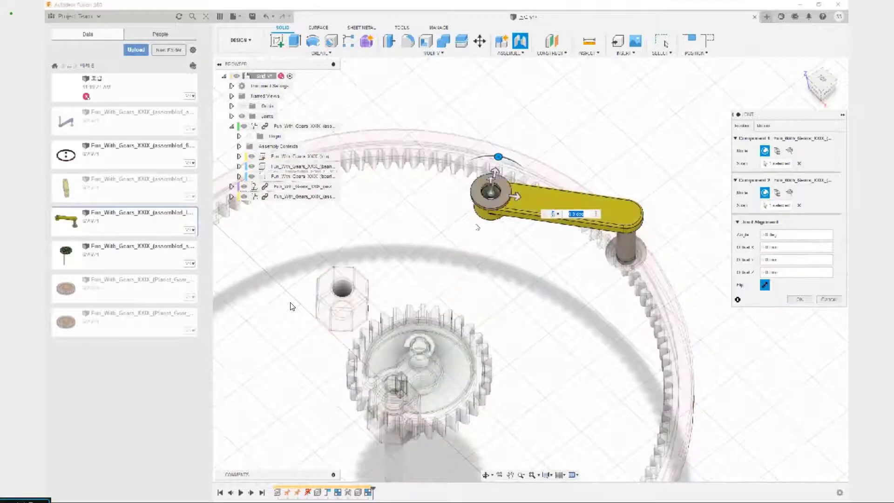
{"action": "left_click", "coordinate": [799, 299]}
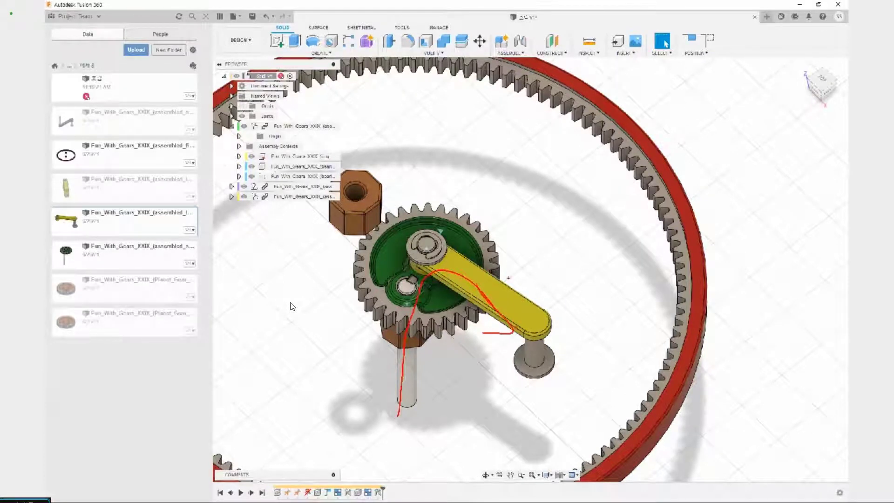
Test the movement of the jointed lever2 arm on the sun gear's upper post
{"action": "key", "text": "Escape"}
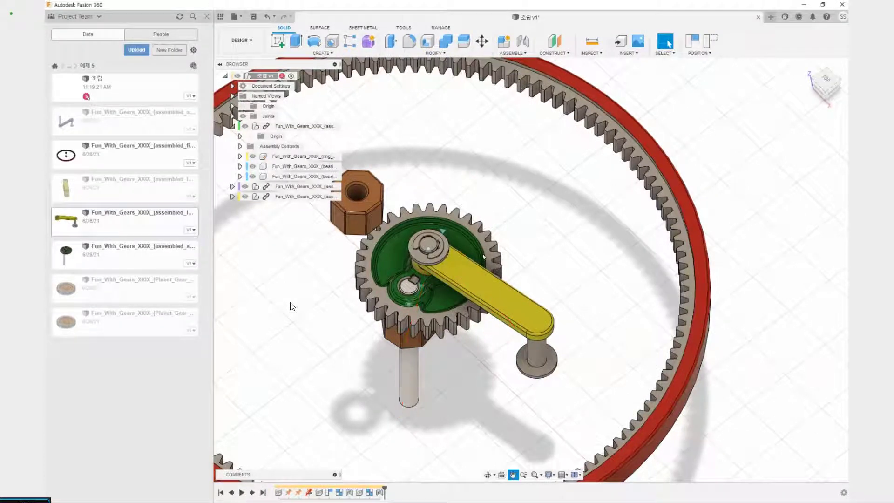
{"action": "middle_click_drag", "start_coordinate": [513, 192], "coordinate": [486, 250]}
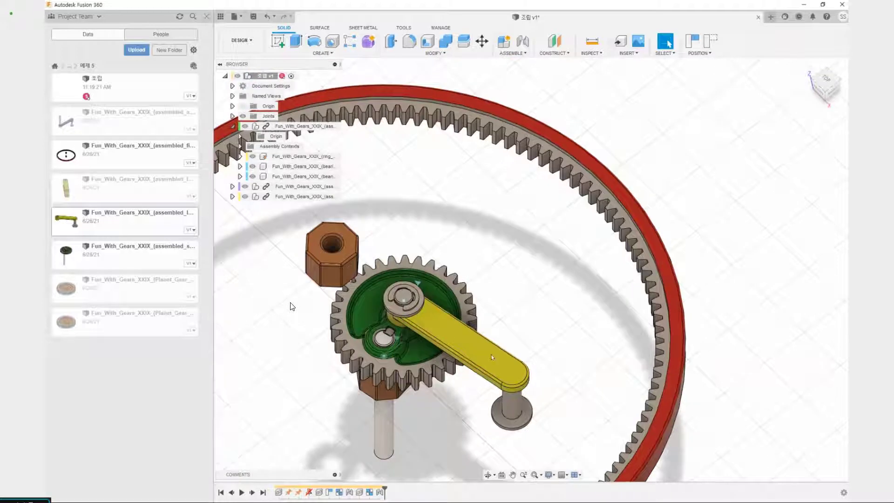
{"action": "left_click_drag", "start_coordinate": [491, 357], "coordinate": [458, 322]}
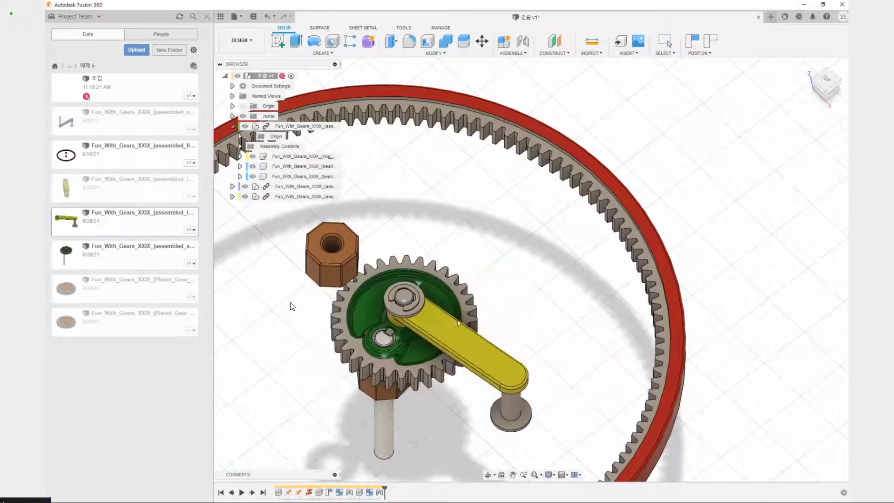
{"action": "mouse_move", "coordinate": [400, 332]}
{"action": "left_mouse_down"}
{"action": "mouse_move", "coordinate": [400, 342]}
{"action": "mouse_move", "coordinate": [390, 325]}
{"action": "left_mouse_up"}
{"action": "mouse_move", "coordinate": [398, 288]}
{"action": "left_mouse_down"}
{"action": "mouse_move", "coordinate": [435, 260]}
{"action": "mouse_move", "coordinate": [400, 271]}
{"action": "left_mouse_up"}
{"action": "left_click_drag", "start_coordinate": [475, 306], "coordinate": [408, 345]}
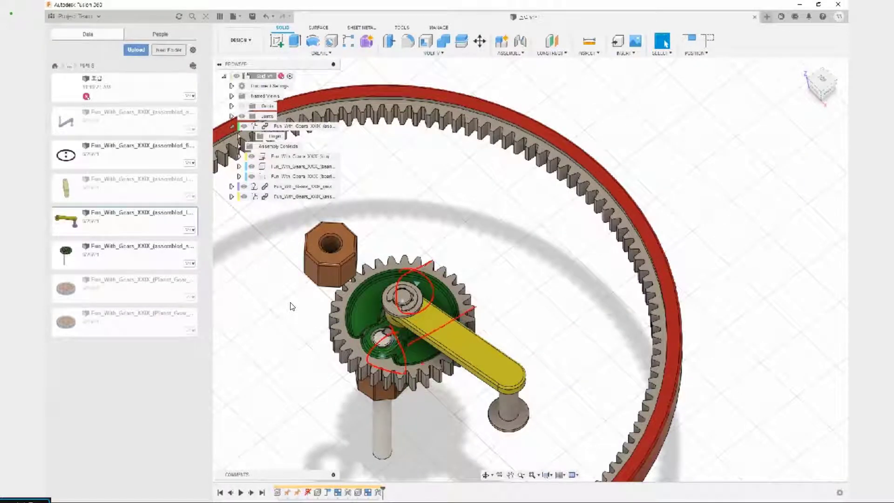
{"action": "left_click_drag", "start_coordinate": [431, 305], "coordinate": [487, 370]}
{"action": "key", "text": "Escape"}
{"action": "middle_click_drag", "start_coordinate": [515, 301], "coordinate": [514, 279]}
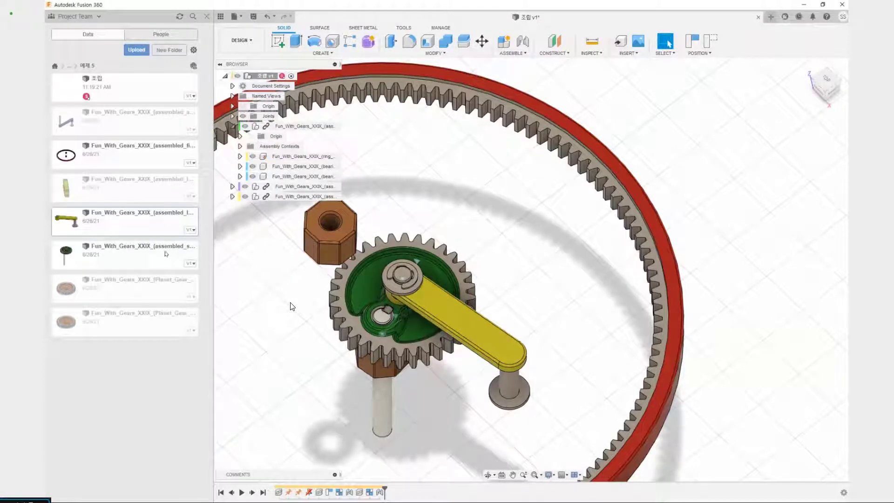
Insert Fun_With_Gears_XXIX_(assembled_lever1) into the current design, moved about 205 mm in X and 243 mm in Z above the ring gear
{"action": "right_click", "coordinate": [126, 193]}
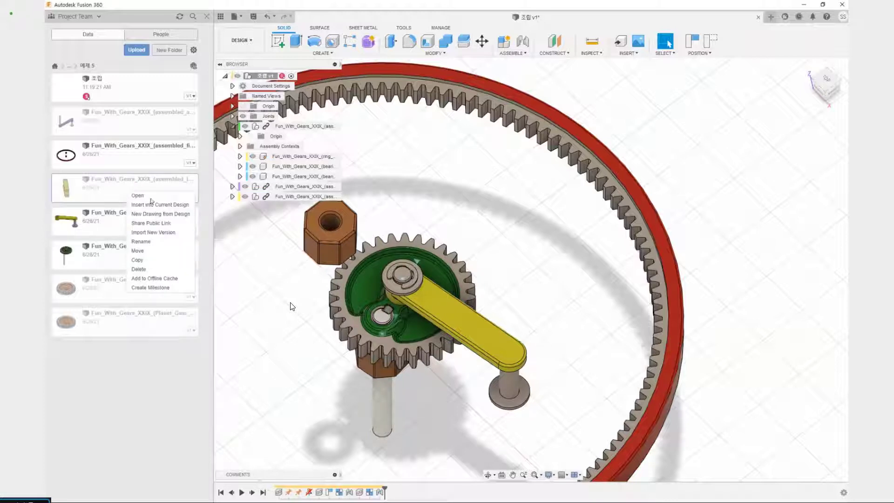
{"action": "left_click", "coordinate": [180, 206]}
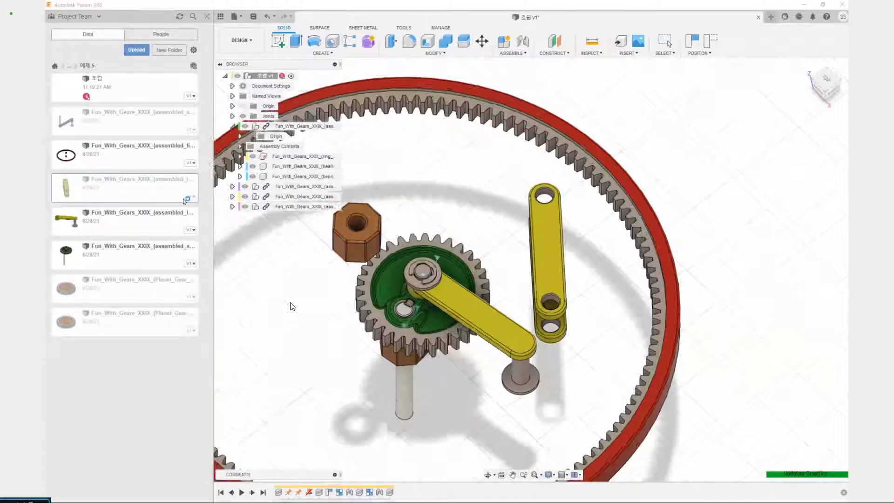
{"action": "middle_click_drag", "start_coordinate": [549, 179], "coordinate": [458, 263]}
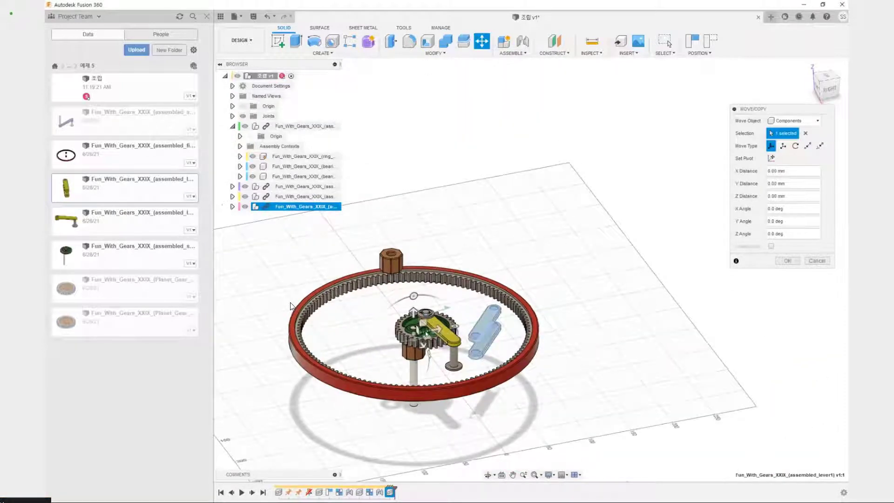
{"action": "left_click_drag", "start_coordinate": [416, 328], "coordinate": [479, 223]}
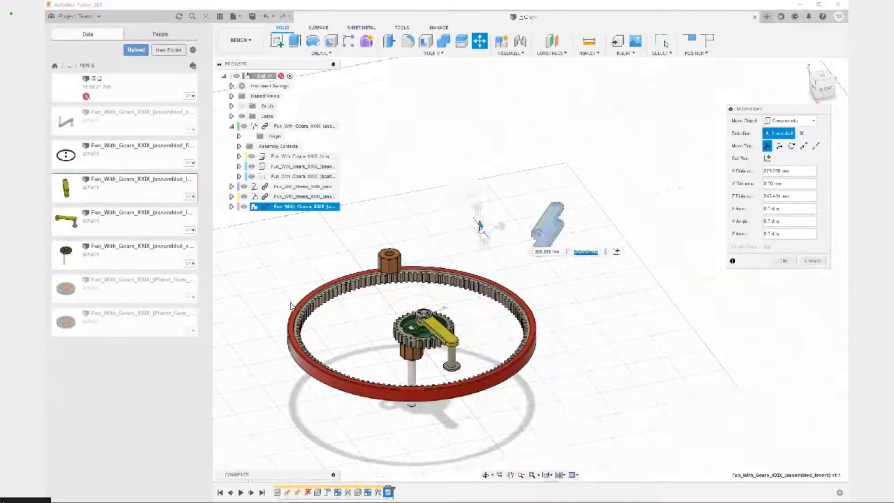
{"action": "left_click", "coordinate": [784, 260]}
Test whether the two links of the lever1 assembly move independently, and revert the component positions
{"action": "middle_click_drag", "start_coordinate": [568, 279], "coordinate": [571, 309], "text": "shift"}
{"action": "left_click_drag", "start_coordinate": [514, 266], "coordinate": [600, 297]}
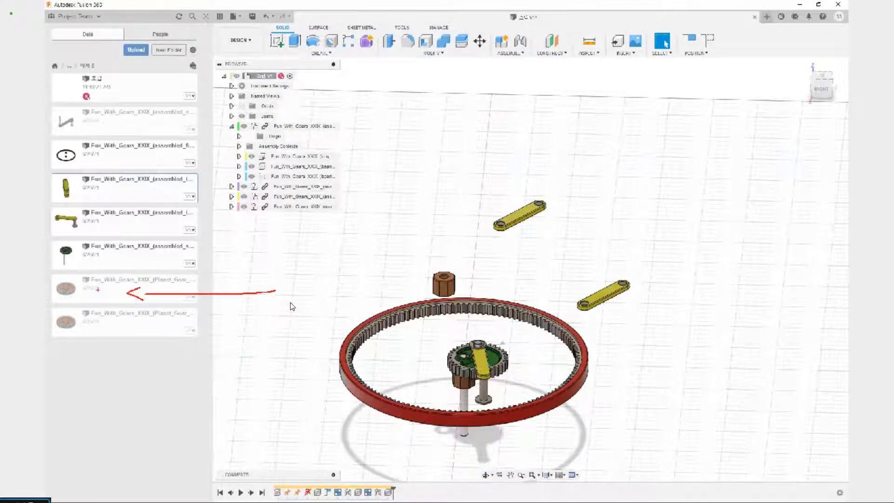
{"action": "mouse_move", "coordinate": [506, 227]}
{"action": "left_mouse_down"}
{"action": "mouse_move", "coordinate": [508, 251]}
{"action": "mouse_move", "coordinate": [499, 186]}
{"action": "mouse_move", "coordinate": [488, 192]}
{"action": "left_mouse_up"}
{"action": "left_click_drag", "start_coordinate": [525, 247], "coordinate": [510, 329]}
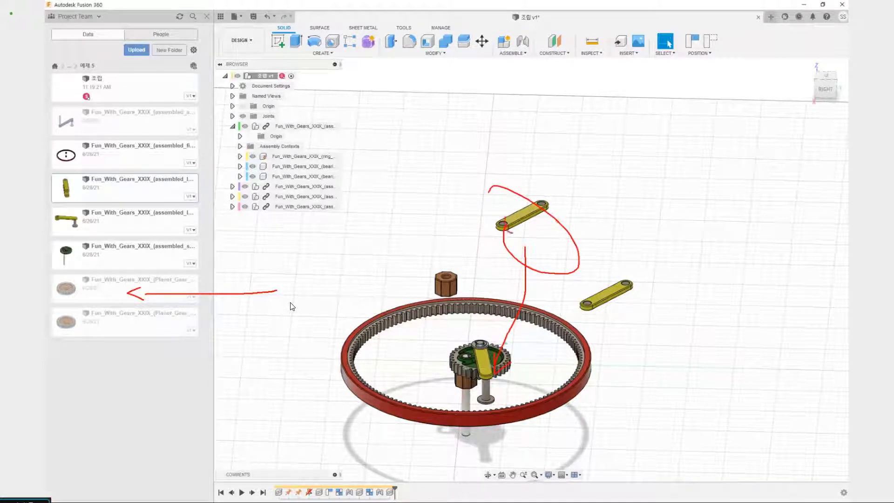
{"action": "left_click_drag", "start_coordinate": [486, 374], "coordinate": [487, 371]}
{"action": "mouse_move", "coordinate": [505, 408]}
{"action": "left_mouse_down"}
{"action": "mouse_move", "coordinate": [512, 370]}
{"action": "mouse_move", "coordinate": [530, 401]}
{"action": "left_mouse_up"}
{"action": "mouse_move", "coordinate": [142, 281]}
{"action": "left_mouse_down"}
{"action": "mouse_move", "coordinate": [430, 367]}
{"action": "mouse_move", "coordinate": [469, 399]}
{"action": "left_mouse_up"}
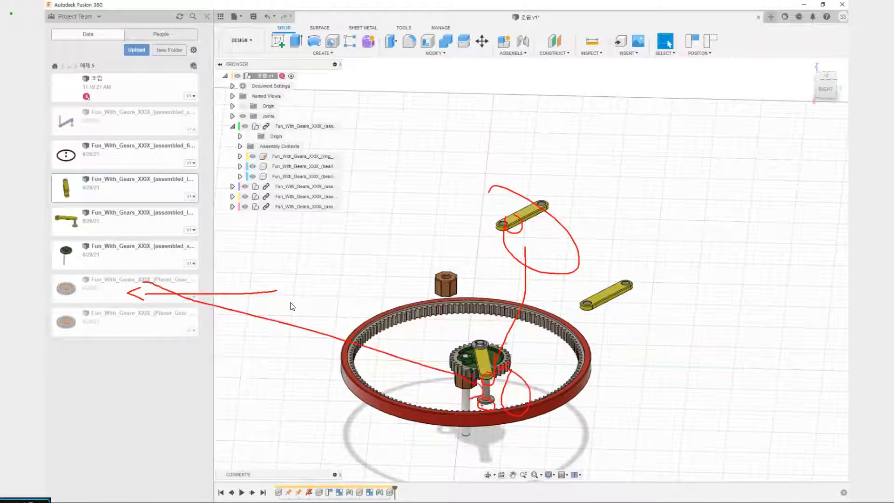
{"action": "key", "text": "Escape"}
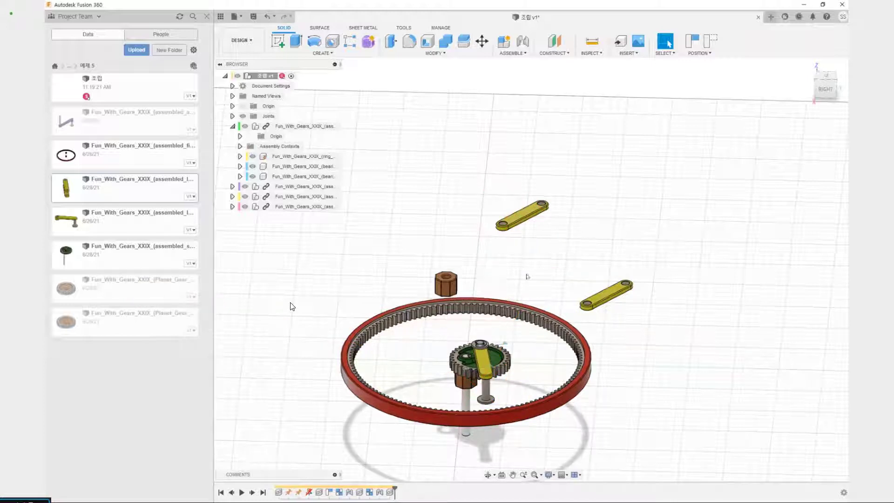
{"action": "left_click", "coordinate": [711, 42]}
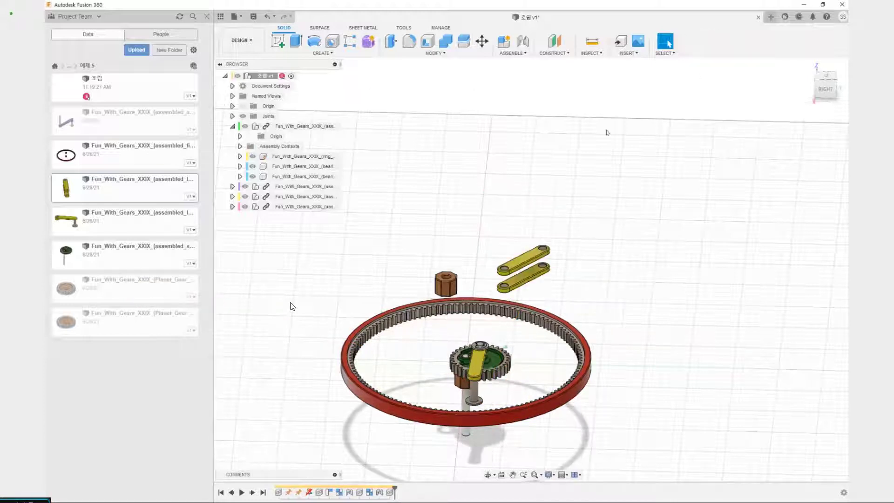
Insert the Planet_Gear_32M2 component into the current design, moved about -127 mm in Y and 100 mm in Z
{"action": "scroll", "coordinate": [512, 282], "scroll_direction": "up", "scroll_amount": 5}
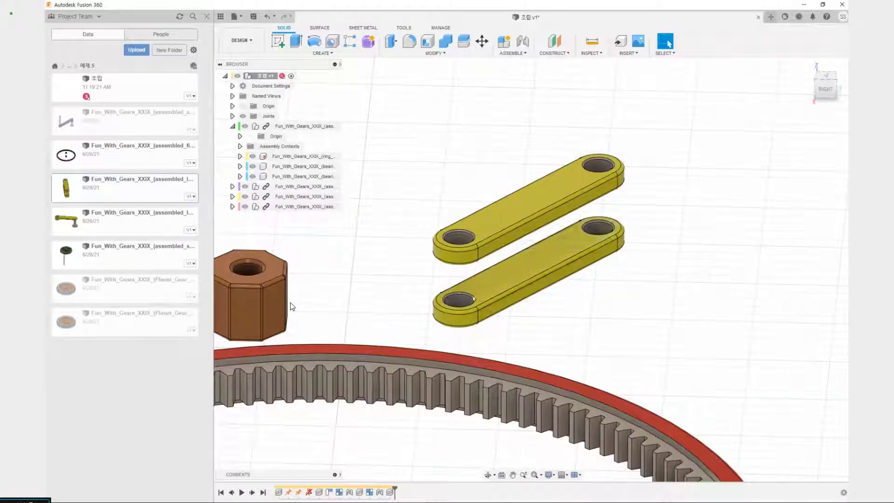
{"action": "scroll", "coordinate": [474, 299], "scroll_direction": "down", "scroll_amount": 6}
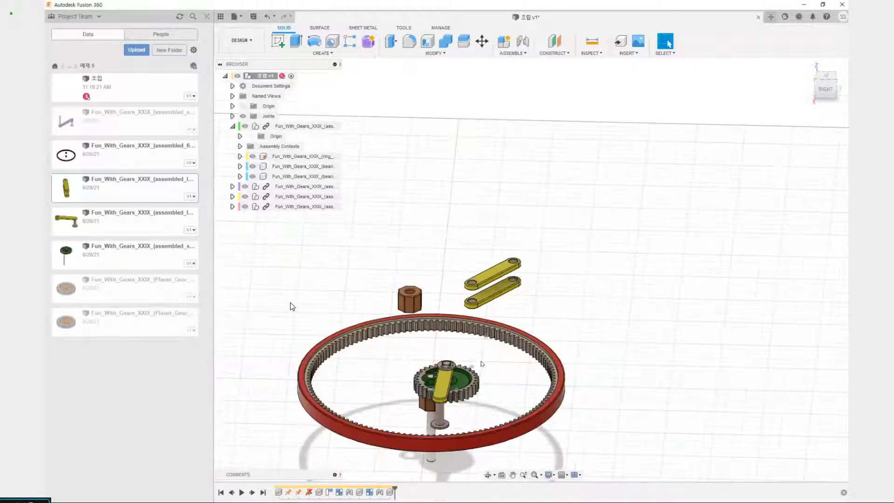
{"action": "middle_click_drag", "start_coordinate": [479, 363], "coordinate": [515, 304]}
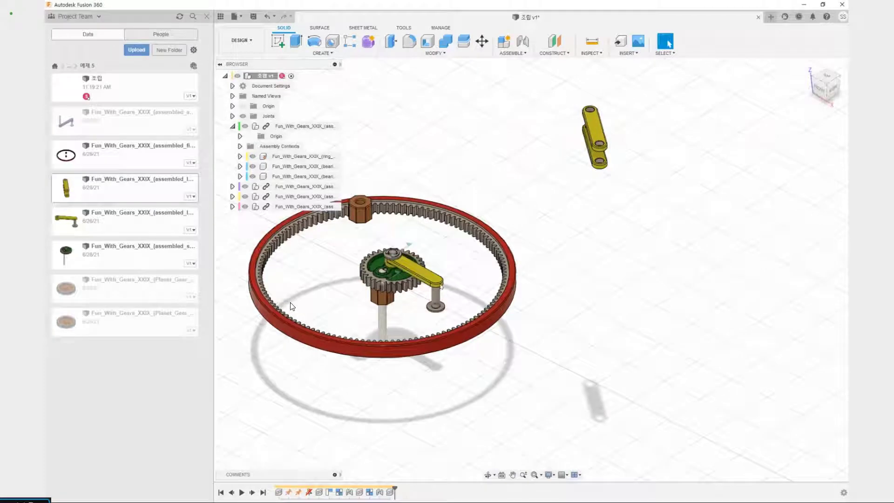
{"action": "left_click_drag", "start_coordinate": [570, 159], "coordinate": [429, 297]}
{"action": "middle_click_drag", "start_coordinate": [557, 158], "coordinate": [471, 290]}
{"action": "middle_click_drag", "start_coordinate": [471, 289], "coordinate": [412, 292], "text": "shift"}
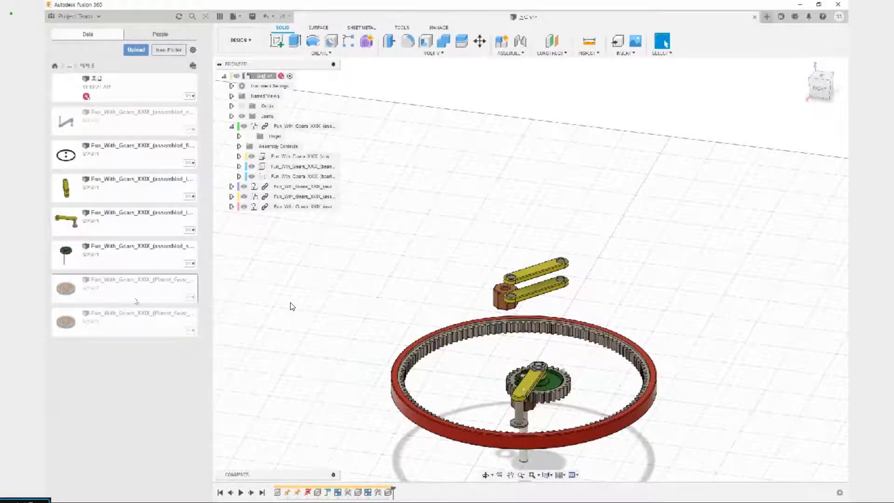
{"action": "right_click", "coordinate": [110, 295]}
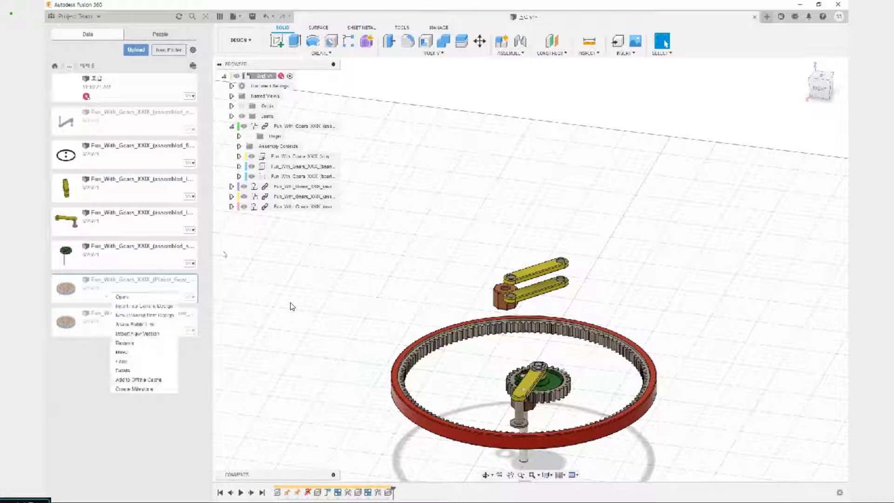
{"action": "left_click", "coordinate": [164, 307]}
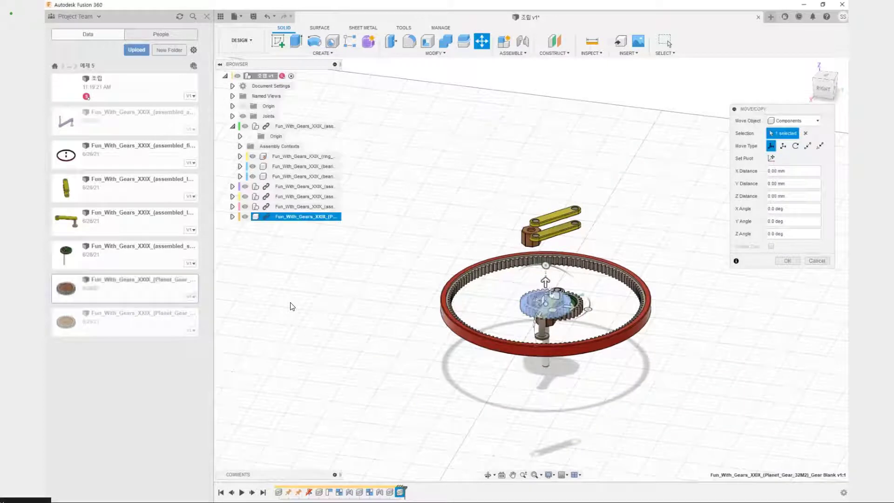
{"action": "left_click_drag", "start_coordinate": [554, 295], "coordinate": [462, 217]}
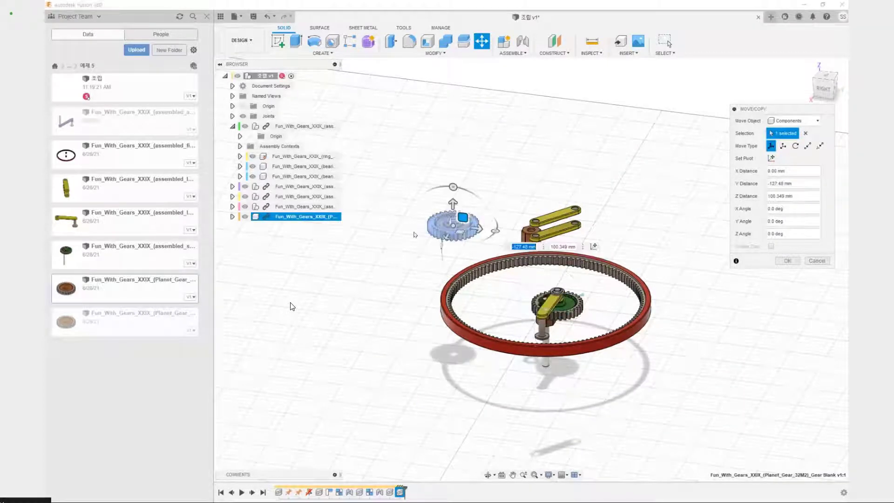
{"action": "scroll", "coordinate": [414, 232], "scroll_direction": "up", "scroll_amount": 3}
{"action": "middle_click_drag", "start_coordinate": [414, 232], "coordinate": [415, 347]}
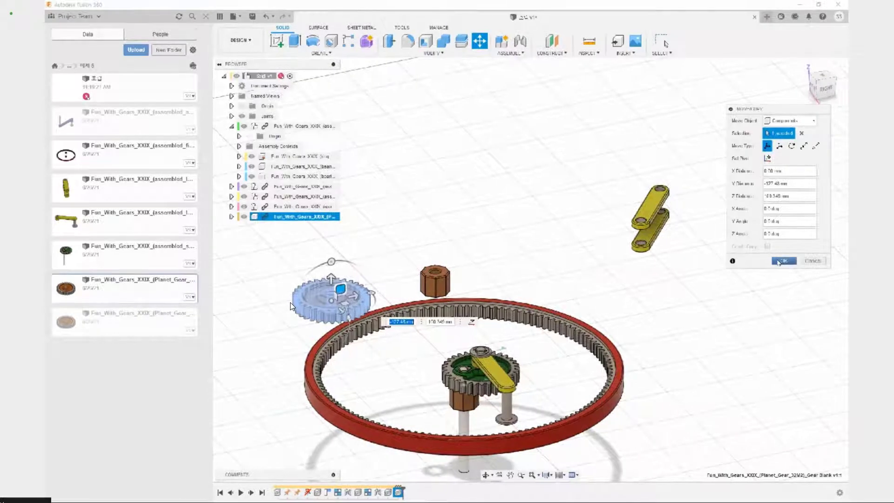
{"action": "key", "text": "Return"}
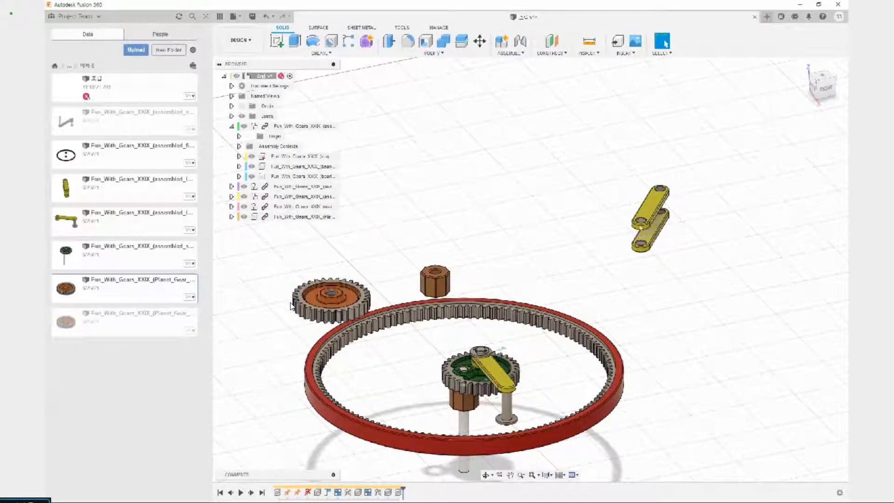
{"action": "scroll", "coordinate": [291, 306], "scroll_direction": "up", "scroll_amount": 5}
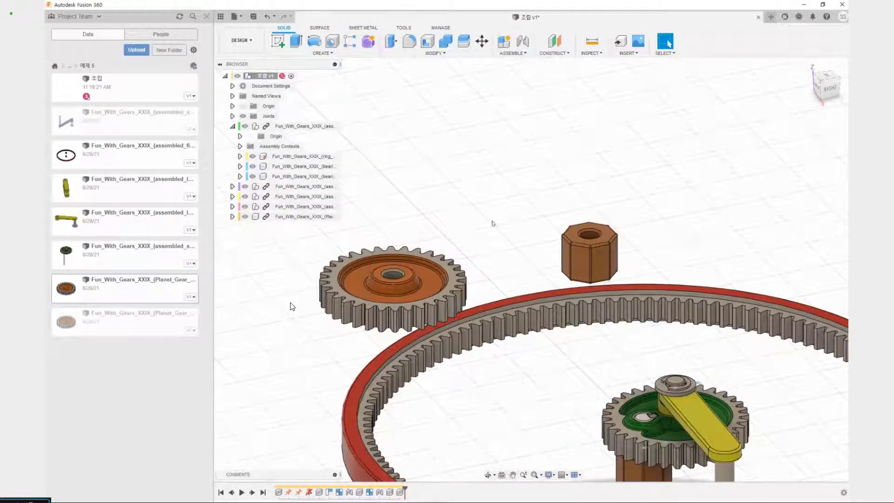
{"action": "key", "text": "j"}
{"action": "scroll", "coordinate": [642, 180], "scroll_direction": "down", "scroll_amount": 5}
{"action": "middle_click_drag", "start_coordinate": [683, 150], "coordinate": [345, 276]}
{"action": "scroll", "coordinate": [416, 340], "scroll_direction": "up", "scroll_amount": 6}
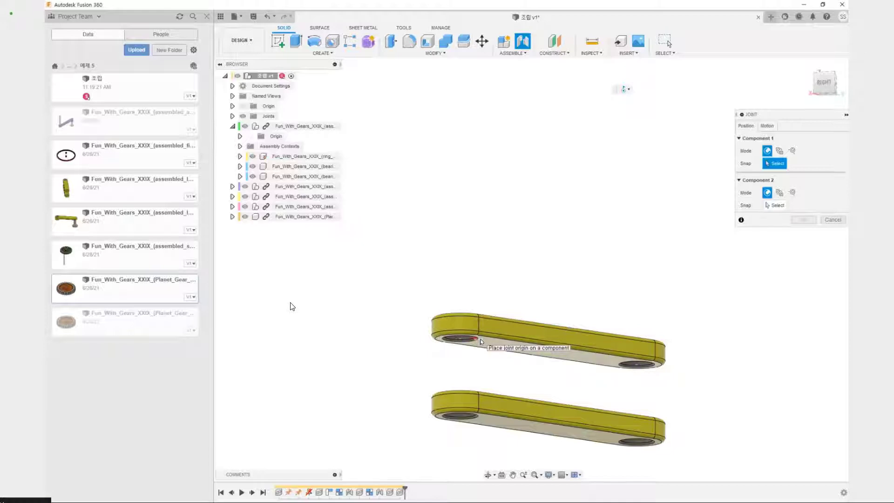
{"action": "left_click", "coordinate": [771, 127]}
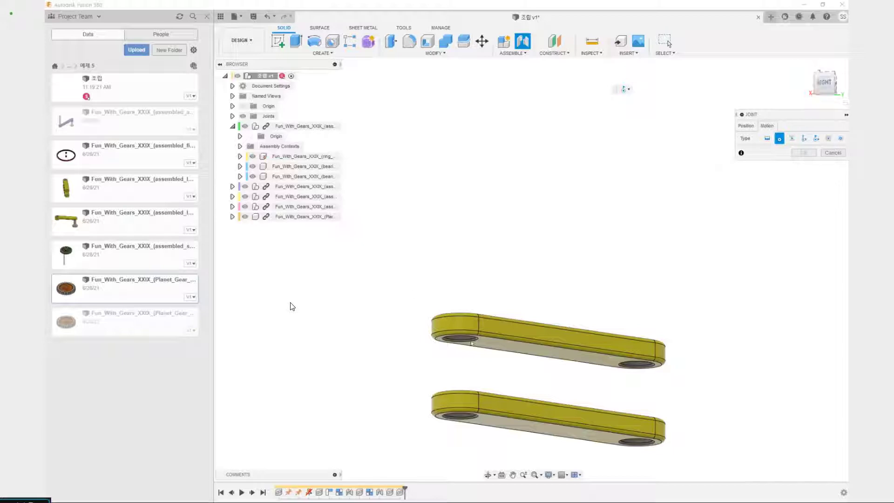
{"action": "key", "text": "Escape"}
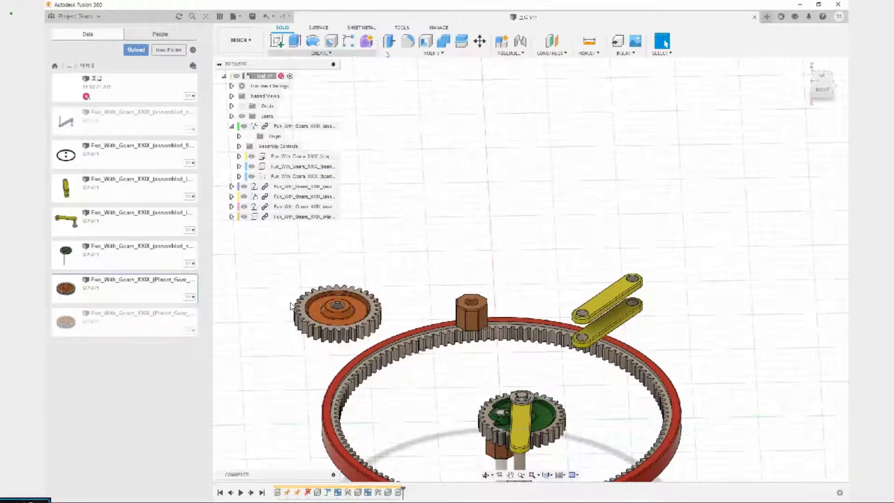
{"action": "left_click", "coordinate": [427, 54]}
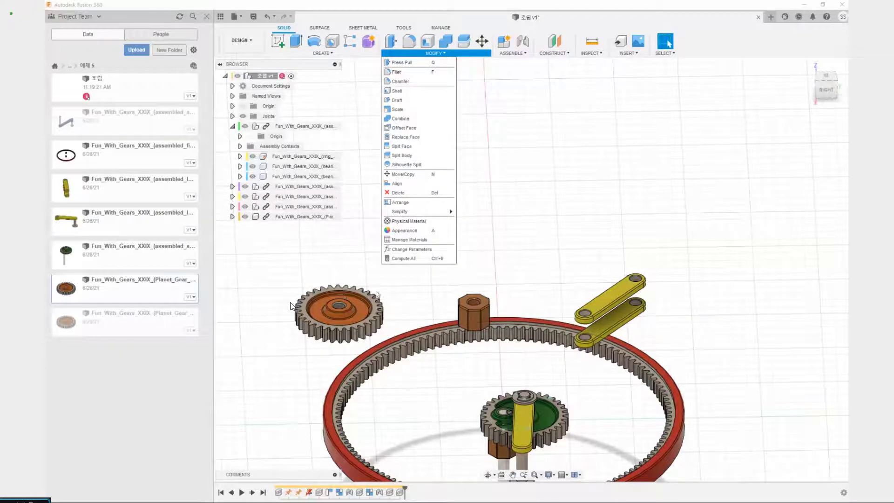
{"action": "left_click", "coordinate": [421, 297]}
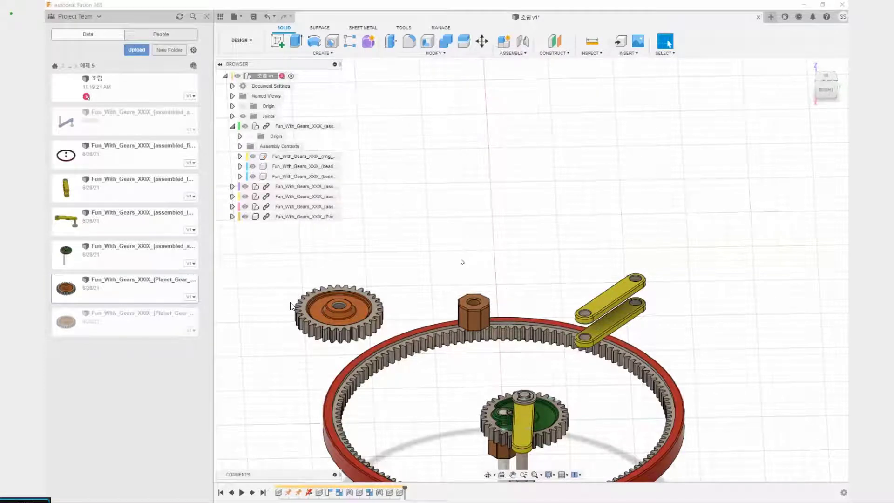
{"action": "middle_click_drag", "start_coordinate": [434, 281], "coordinate": [495, 213]}
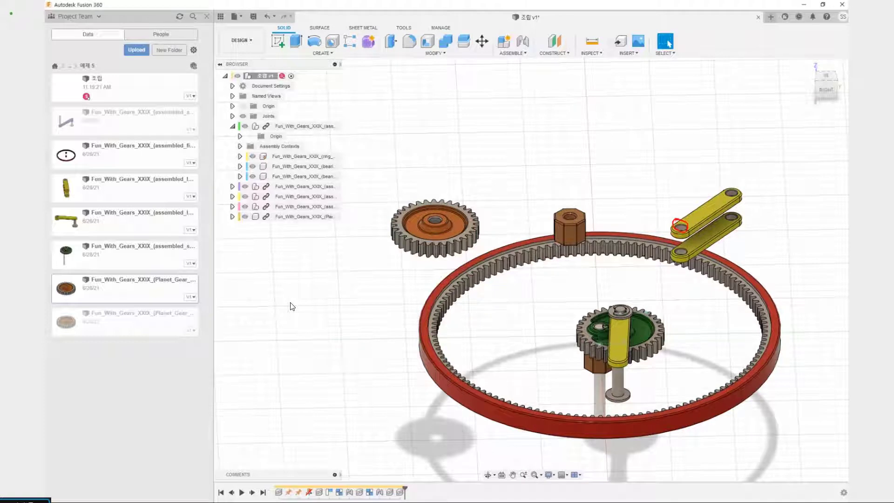
{"action": "left_click_drag", "start_coordinate": [706, 209], "coordinate": [663, 276]}
{"action": "left_click_drag", "start_coordinate": [661, 205], "coordinate": [737, 281]}
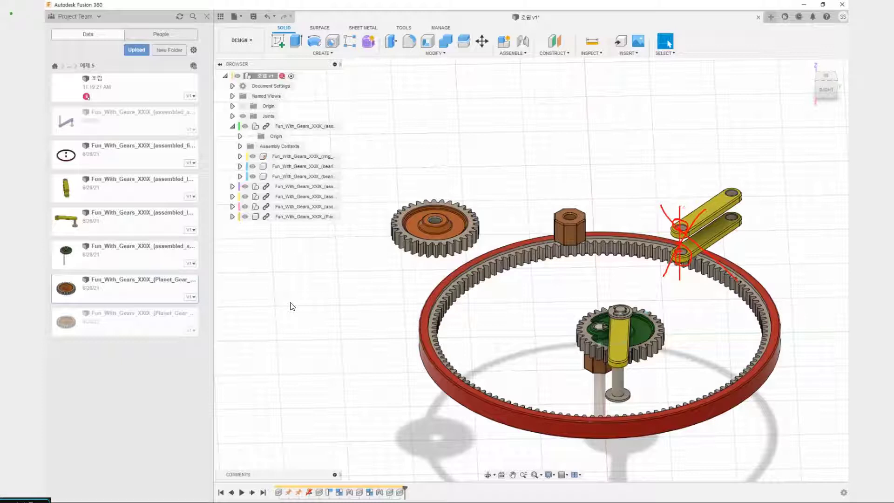
{"action": "left_click_drag", "start_coordinate": [465, 195], "coordinate": [453, 191]}
{"action": "mouse_move", "coordinate": [679, 229]}
{"action": "left_mouse_down"}
{"action": "mouse_move", "coordinate": [437, 225]}
{"action": "mouse_move", "coordinate": [488, 234]}
{"action": "left_mouse_up"}
{"action": "left_click_drag", "start_coordinate": [662, 249], "coordinate": [468, 258]}
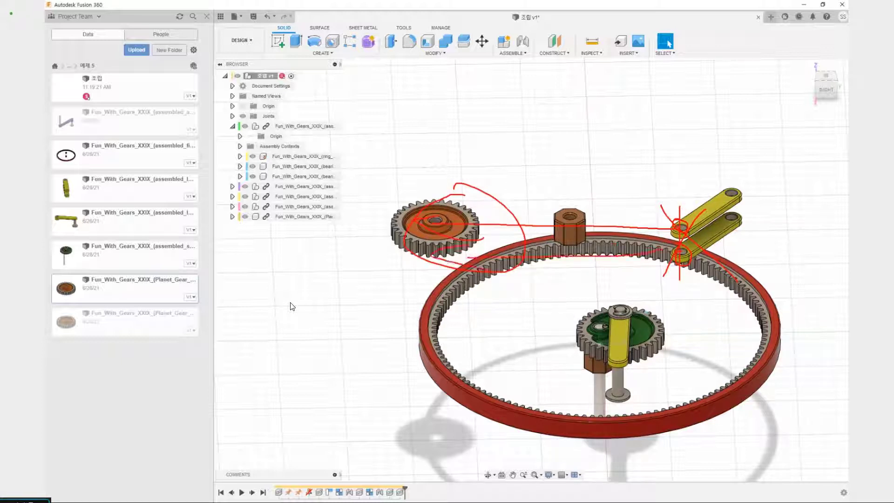
{"action": "left_click_drag", "start_coordinate": [459, 143], "coordinate": [432, 179]}
{"action": "left_click_drag", "start_coordinate": [459, 131], "coordinate": [457, 149]}
{"action": "left_click_drag", "start_coordinate": [507, 134], "coordinate": [428, 188]}
{"action": "left_click_drag", "start_coordinate": [442, 137], "coordinate": [514, 189]}
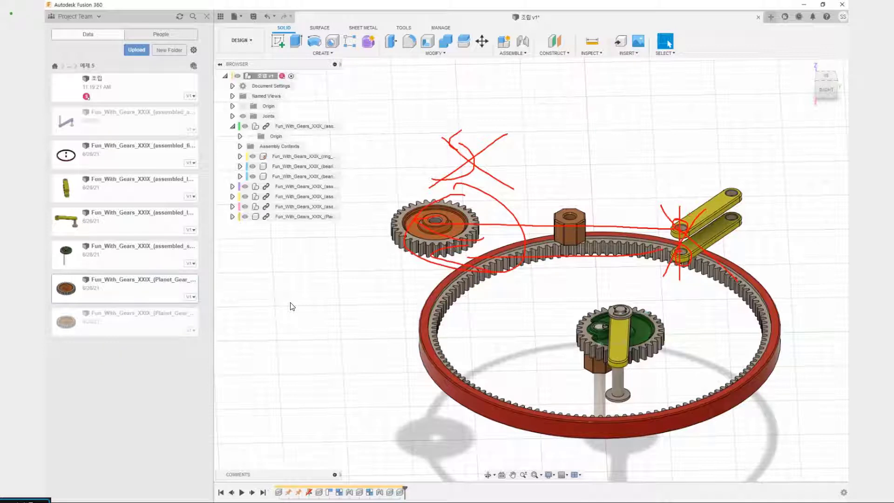
{"action": "left_click_drag", "start_coordinate": [597, 114], "coordinate": [591, 145]}
{"action": "left_click_drag", "start_coordinate": [597, 115], "coordinate": [600, 133]}
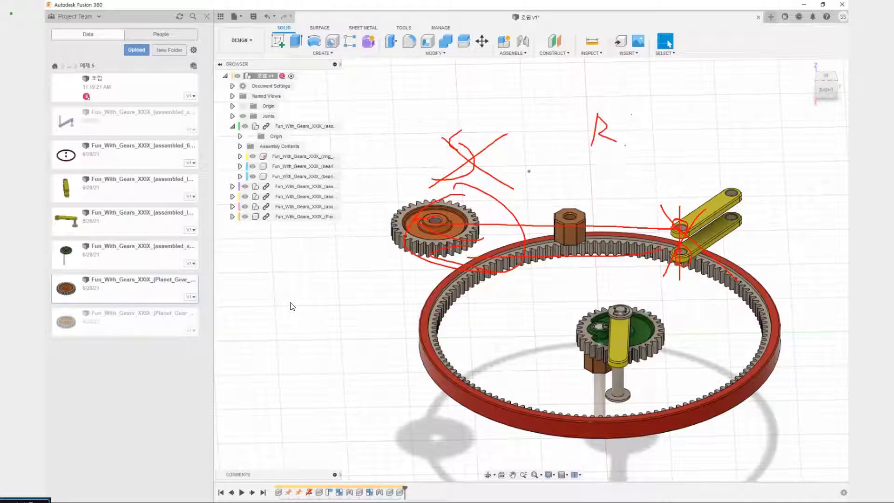
{"action": "left_click_drag", "start_coordinate": [475, 179], "coordinate": [414, 241]}
{"action": "left_click_drag", "start_coordinate": [410, 174], "coordinate": [501, 273]}
{"action": "key", "text": "Escape"}
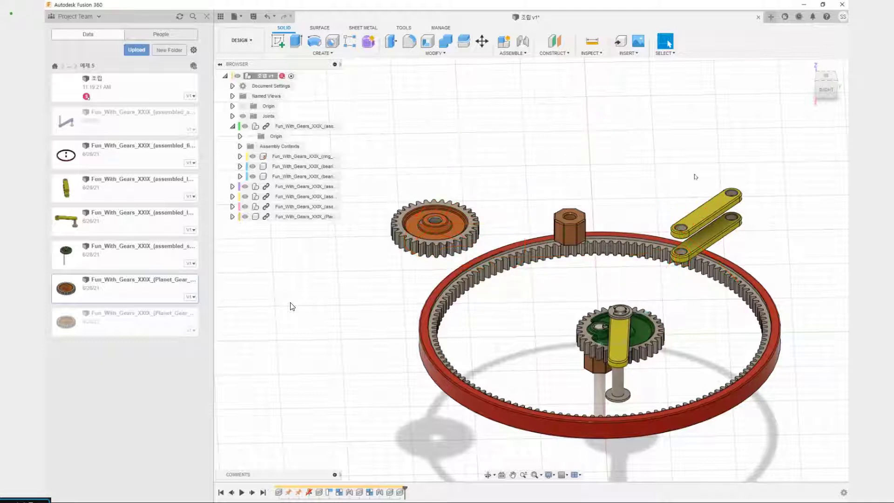
Align the end hole on the underside of the upper lever1 link with the upper hub hole of the planet gear
{"action": "left_click", "coordinate": [435, 53]}
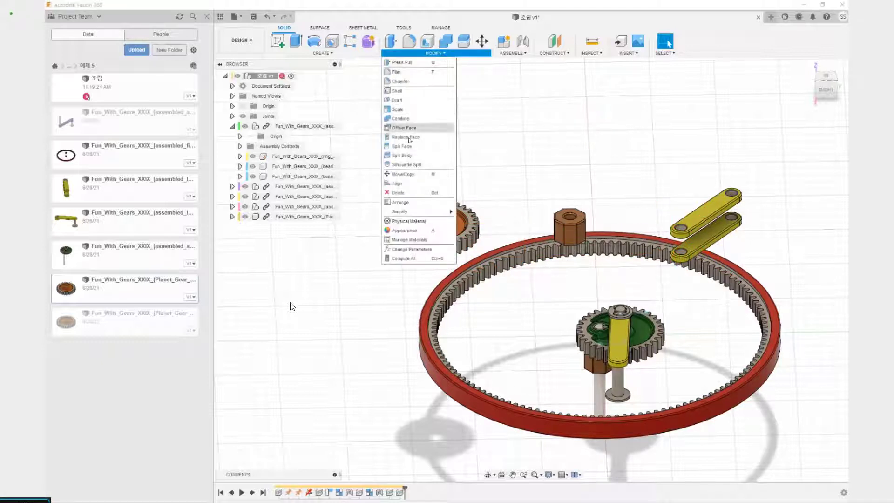
{"action": "left_click", "coordinate": [397, 183]}
{"action": "middle_click_drag", "start_coordinate": [580, 268], "coordinate": [532, 300]}
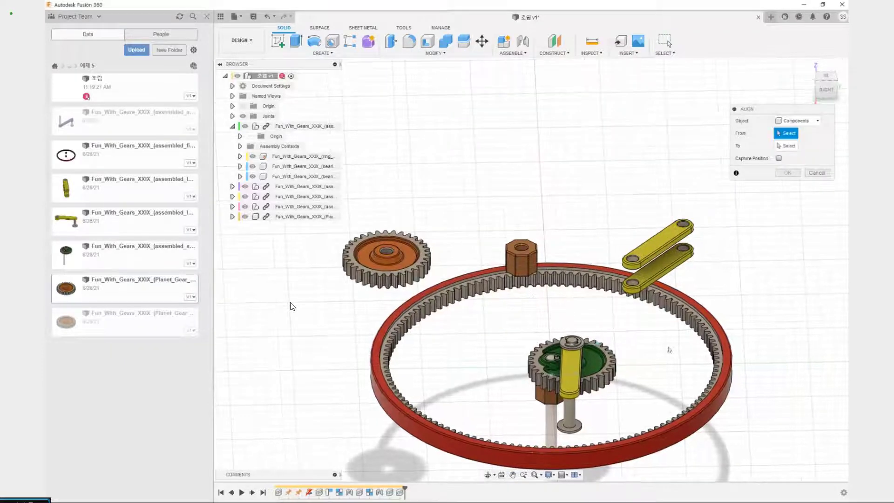
{"action": "middle_click_drag", "start_coordinate": [671, 347], "coordinate": [661, 322], "text": "shift"}
{"action": "middle_click_drag", "start_coordinate": [601, 199], "coordinate": [605, 310]}
{"action": "scroll", "coordinate": [565, 177], "scroll_direction": "up", "scroll_amount": 3}
{"action": "scroll", "coordinate": [566, 177], "scroll_direction": "up", "scroll_amount": 3}
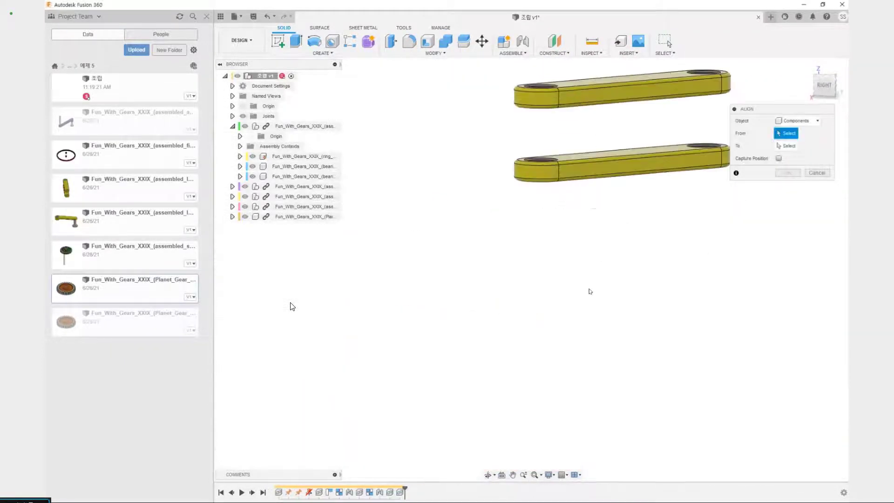
{"action": "scroll", "coordinate": [588, 291], "scroll_direction": "up", "scroll_amount": 4}
{"action": "middle_click_drag", "start_coordinate": [587, 279], "coordinate": [580, 394], "text": "shift"}
{"action": "scroll", "coordinate": [580, 393], "scroll_direction": "down", "scroll_amount": 3}
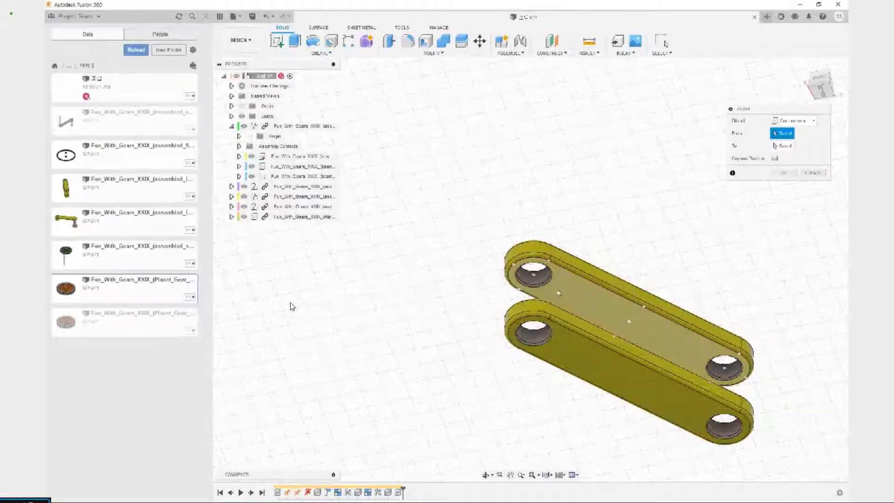
{"action": "left_click", "coordinate": [532, 274]}
{"action": "middle_click_drag", "start_coordinate": [413, 328], "coordinate": [559, 225]}
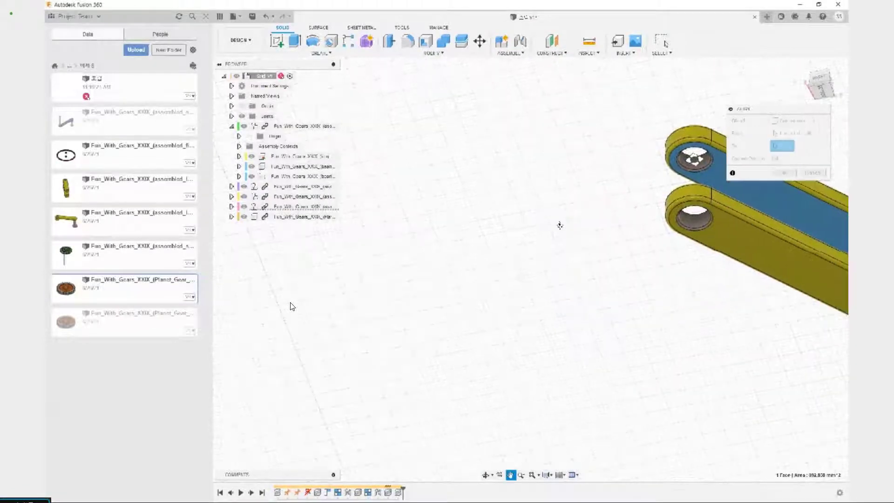
{"action": "scroll", "coordinate": [558, 225], "scroll_direction": "down", "scroll_amount": 3}
{"action": "scroll", "coordinate": [442, 251], "scroll_direction": "down", "scroll_amount": 3}
{"action": "middle_click_drag", "start_coordinate": [392, 311], "coordinate": [394, 385], "text": "shift"}
{"action": "scroll", "coordinate": [437, 276], "scroll_direction": "up", "scroll_amount": 3}
{"action": "scroll", "coordinate": [427, 300], "scroll_direction": "up", "scroll_amount": 2}
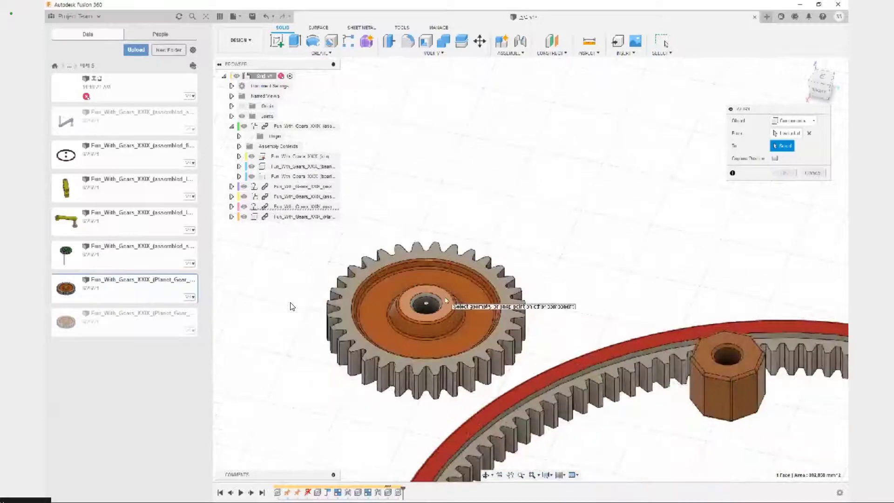
{"action": "left_click", "coordinate": [424, 303]}
{"action": "scroll", "coordinate": [582, 283], "scroll_direction": "down", "scroll_amount": 4}
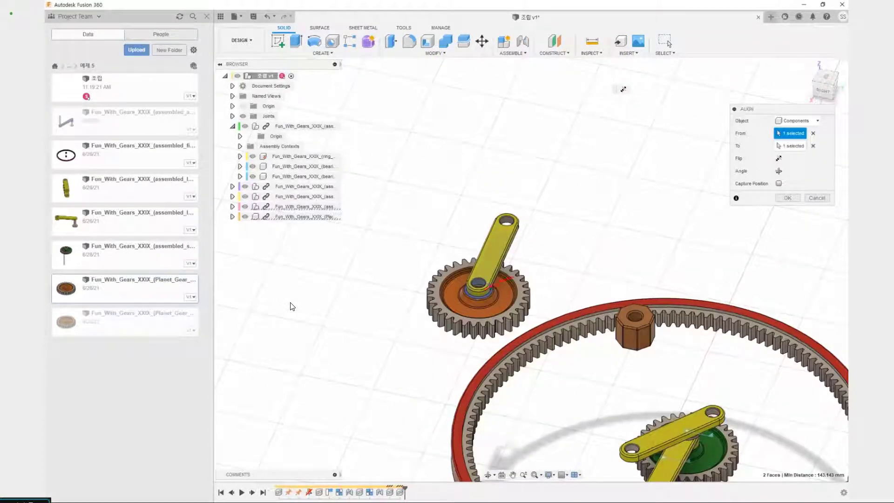
{"action": "left_click", "coordinate": [788, 198]}
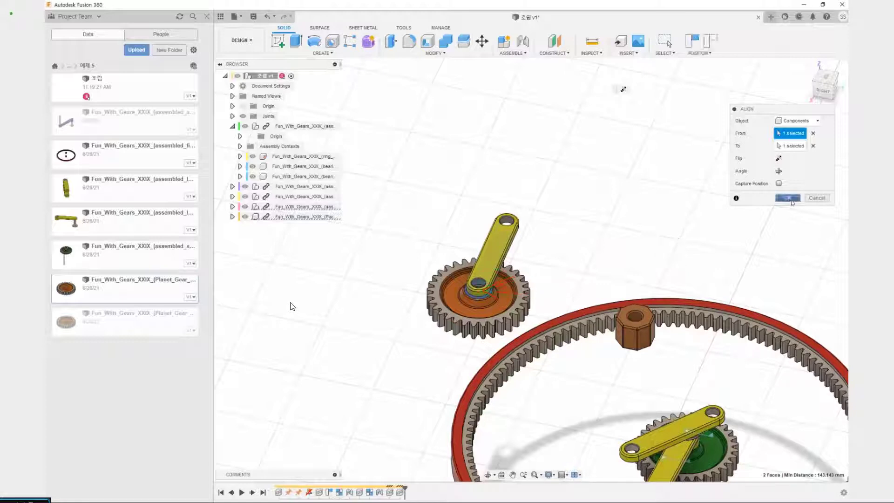
Align the end hole on top of the lower lever1 link with the hub hole on the planet gear's underside
{"action": "middle_click_drag", "start_coordinate": [778, 223], "coordinate": [691, 101]}
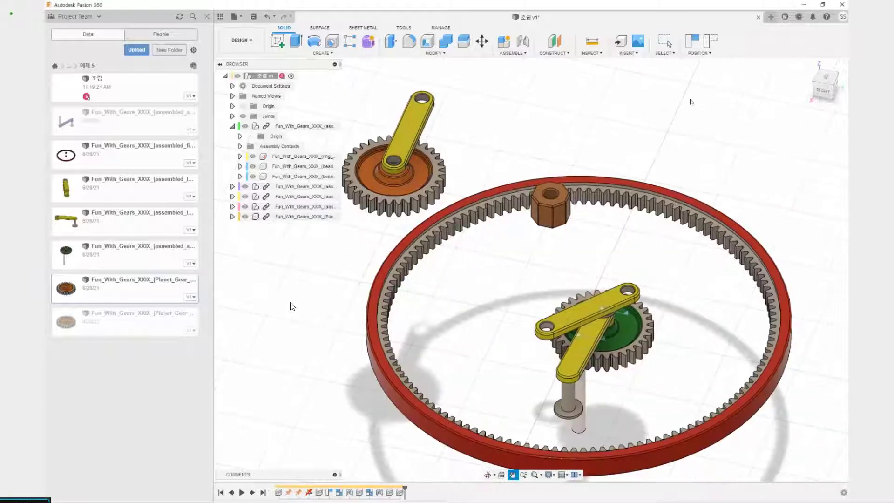
{"action": "middle_click_drag", "start_coordinate": [501, 298], "coordinate": [512, 246], "text": "shift"}
{"action": "middle_click_drag", "start_coordinate": [442, 180], "coordinate": [442, 237], "text": "shift"}
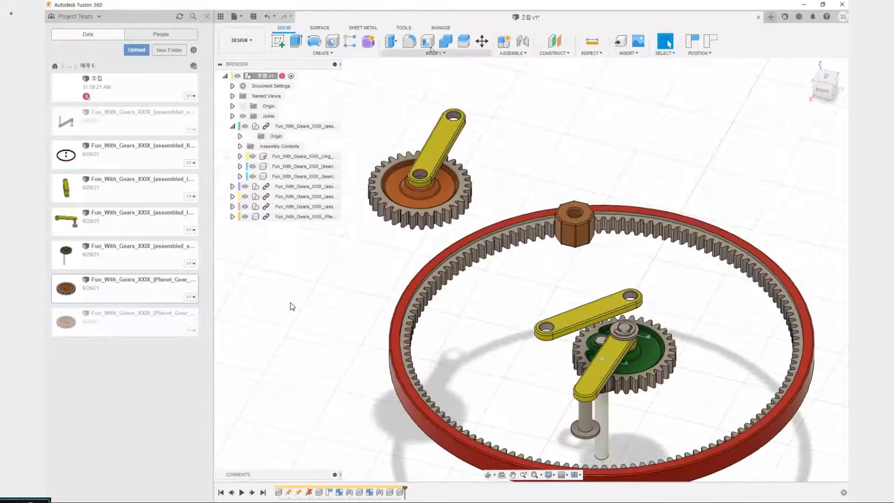
{"action": "left_click", "coordinate": [437, 53]}
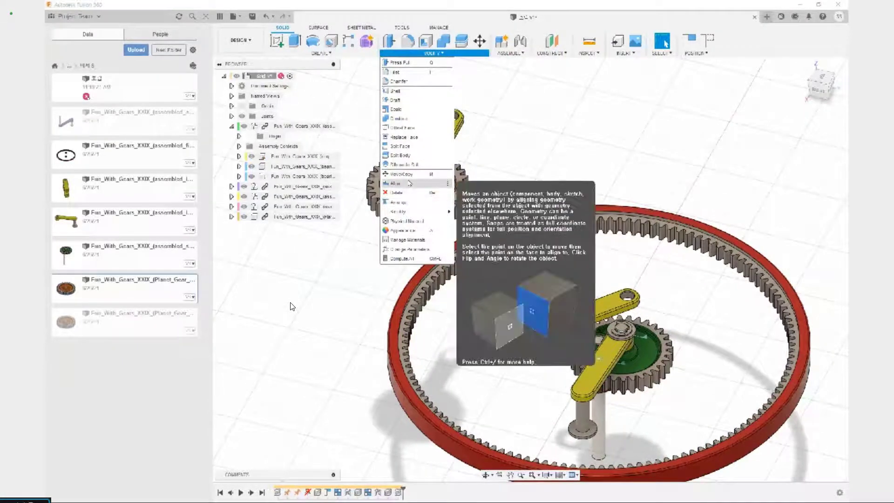
{"action": "left_click", "coordinate": [409, 184]}
{"action": "scroll", "coordinate": [567, 330], "scroll_direction": "up", "scroll_amount": 5}
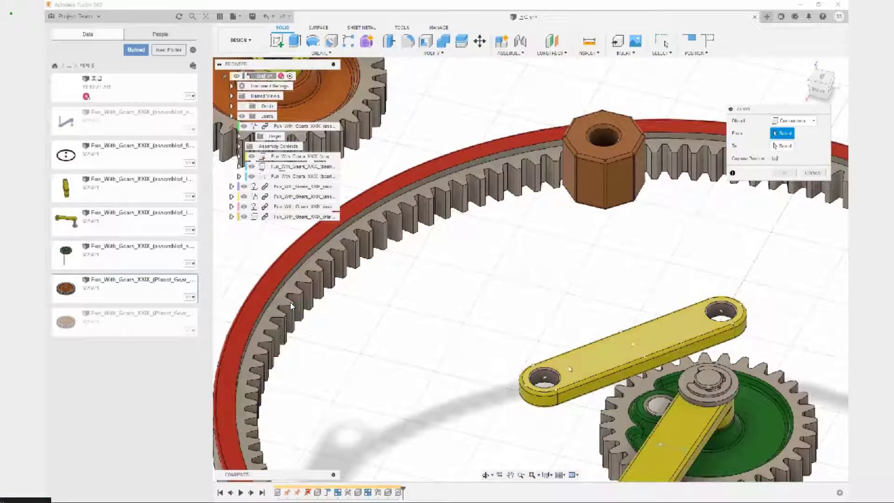
{"action": "left_click", "coordinate": [543, 378]}
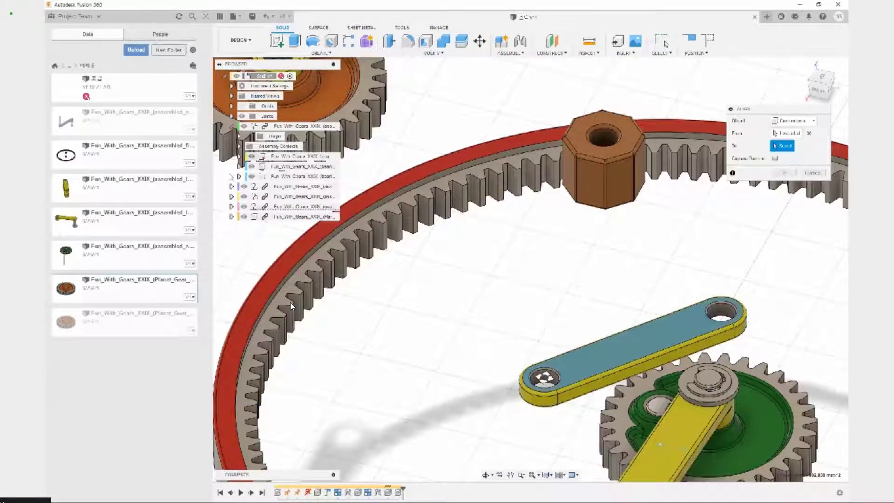
{"action": "scroll", "coordinate": [480, 242], "scroll_direction": "down", "scroll_amount": 5}
{"action": "middle_click_drag", "start_coordinate": [479, 242], "coordinate": [724, 299]}
{"action": "middle_click_drag", "start_coordinate": [425, 281], "coordinate": [479, 186], "text": "shift"}
{"action": "scroll", "coordinate": [463, 269], "scroll_direction": "up", "scroll_amount": 4}
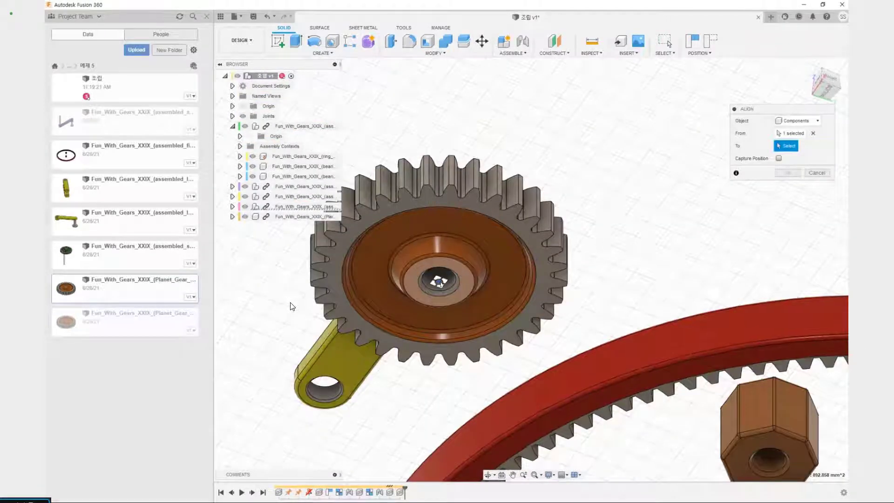
{"action": "left_click", "coordinate": [439, 281]}
{"action": "middle_click_drag", "start_coordinate": [520, 227], "coordinate": [507, 242], "text": "shift"}
{"action": "scroll", "coordinate": [508, 242], "scroll_direction": "down", "scroll_amount": 3}
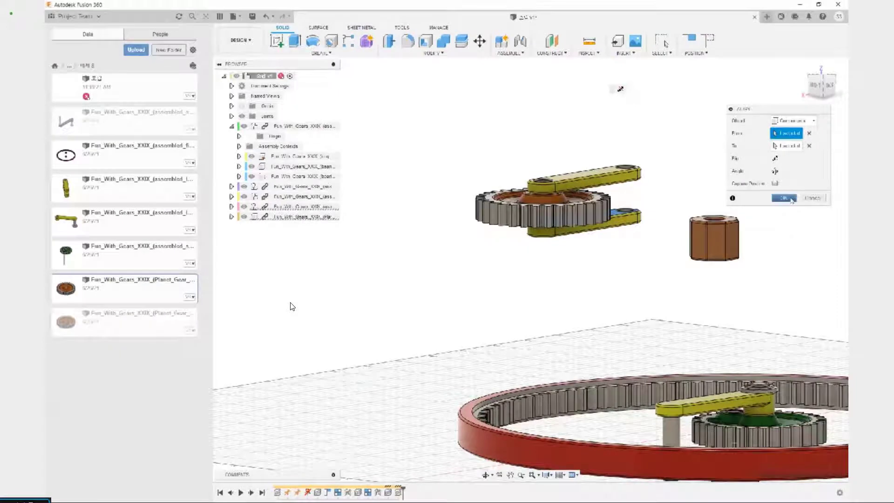
{"action": "left_click", "coordinate": [788, 199]}
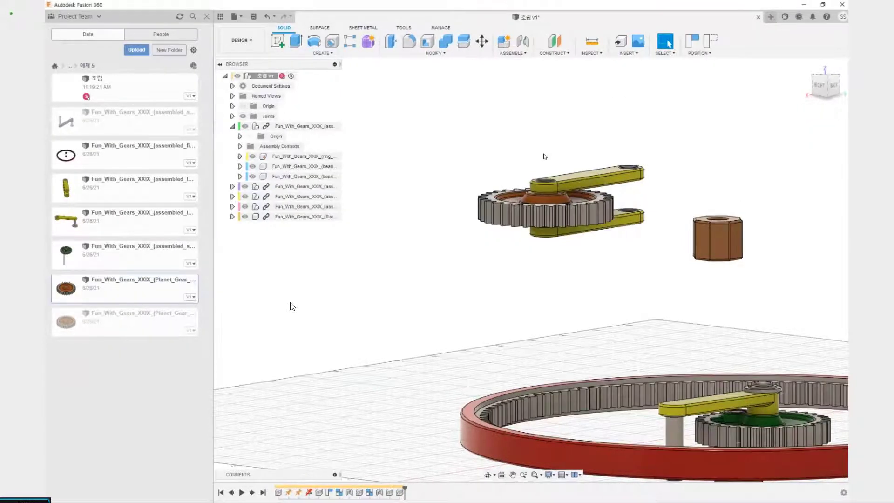
Create a revolute as-built joint between the planet gear and the upper lever1 link, centred on the link's hole above the hub
{"action": "scroll", "coordinate": [544, 158], "scroll_direction": "up", "scroll_amount": 3}
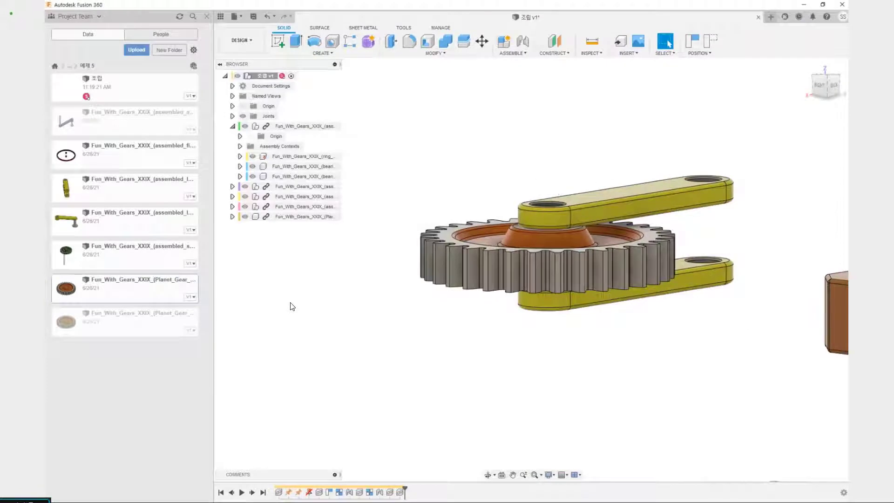
{"action": "middle_click_drag", "start_coordinate": [547, 215], "coordinate": [556, 256], "text": "shift"}
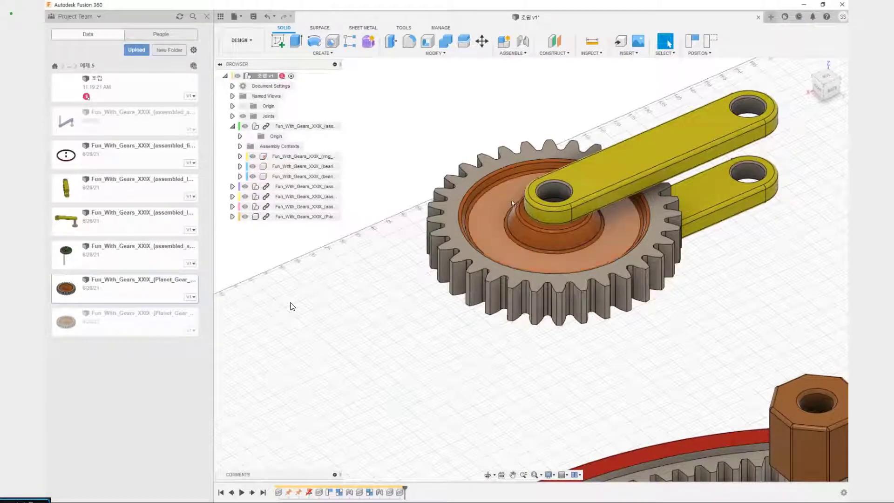
{"action": "key", "text": "shift+j"}
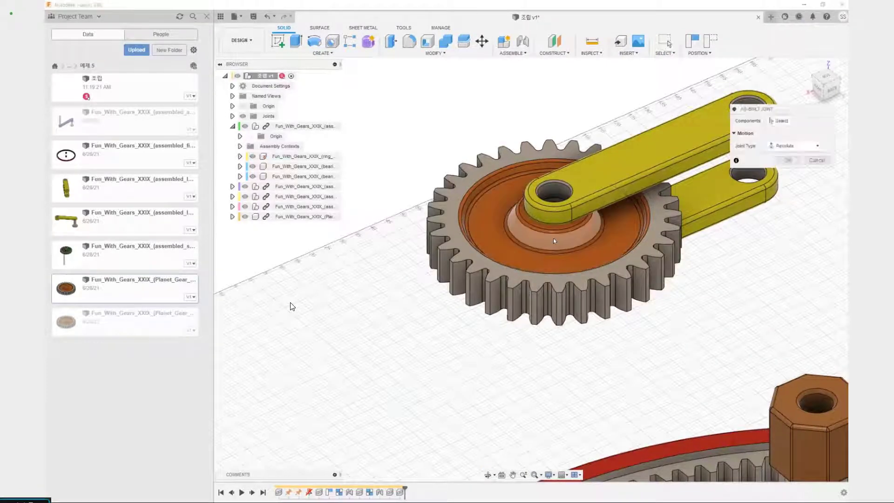
{"action": "left_click", "coordinate": [553, 238]}
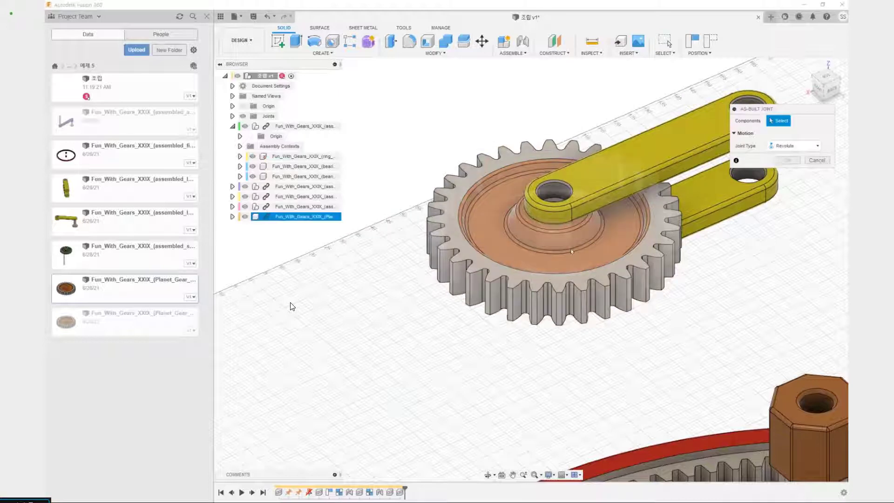
{"action": "left_click", "coordinate": [490, 240]}
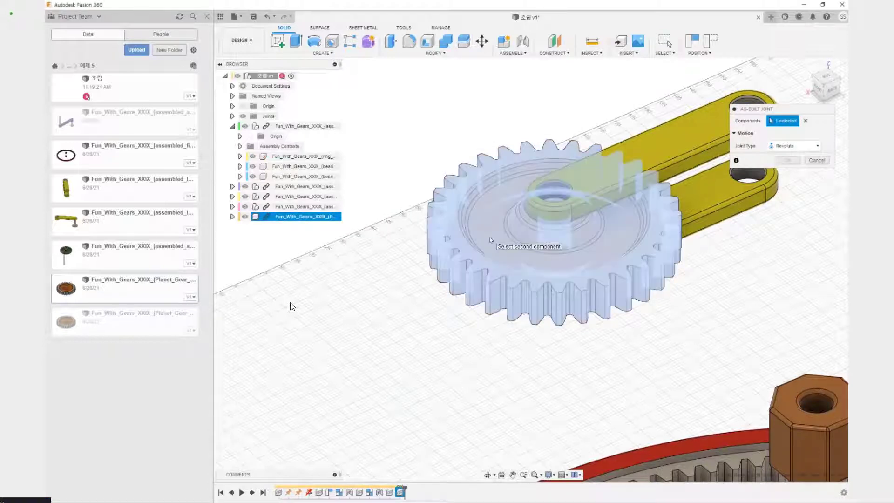
{"action": "left_click", "coordinate": [641, 149]}
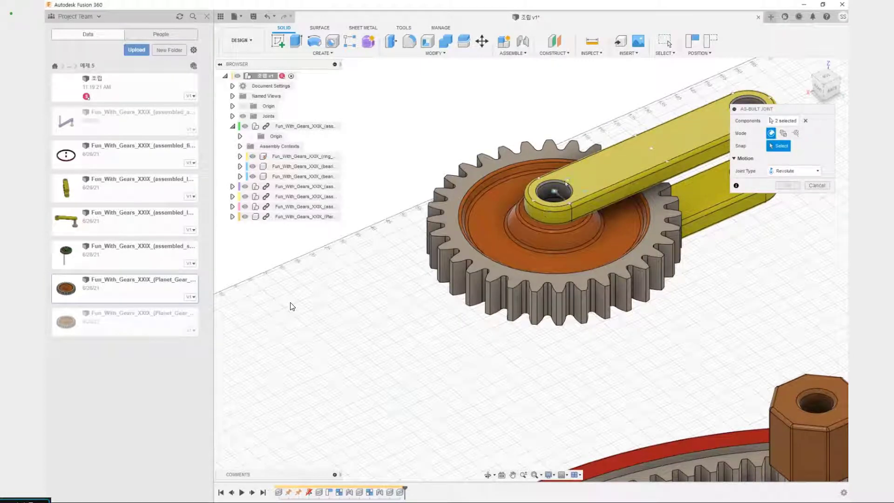
{"action": "left_click", "coordinate": [554, 192]}
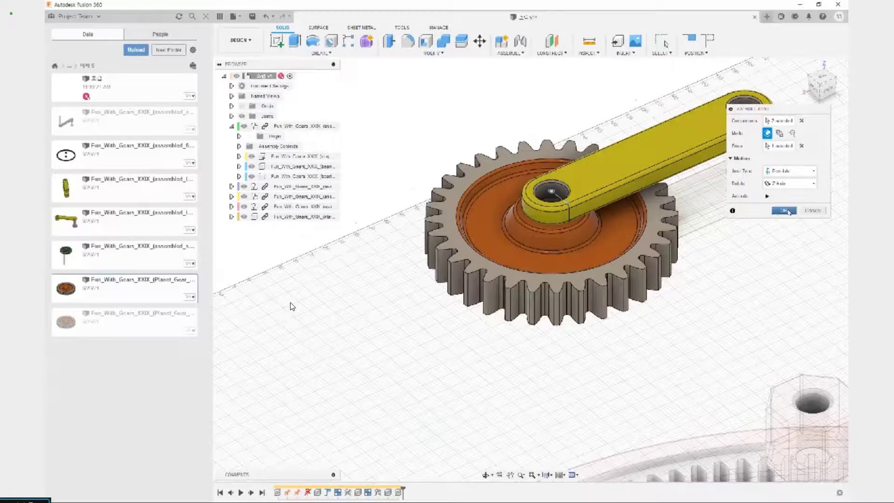
{"action": "left_click", "coordinate": [785, 211]}
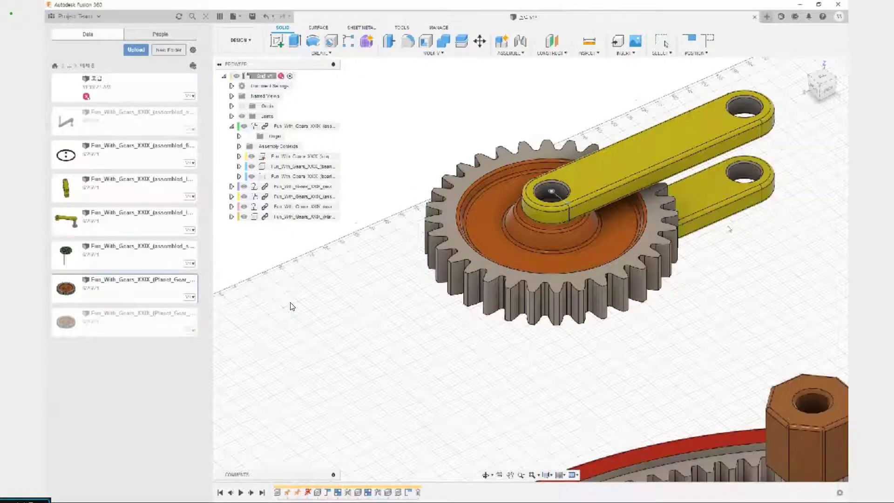
Lock the upper and lower lever1 links together as a rigid group including child components, and test-move the grouped links
{"action": "middle_click_drag", "start_coordinate": [683, 285], "coordinate": [654, 249]}
{"action": "left_click", "coordinate": [646, 261]}
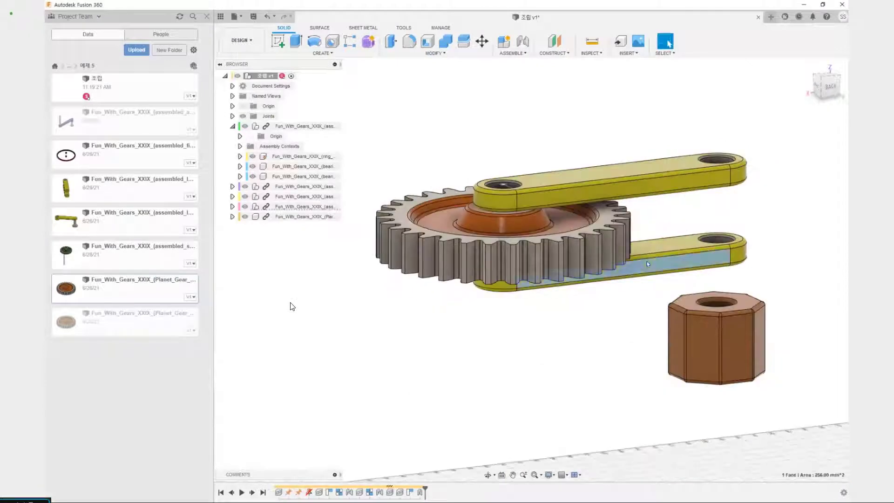
{"action": "left_click", "coordinate": [653, 189]}
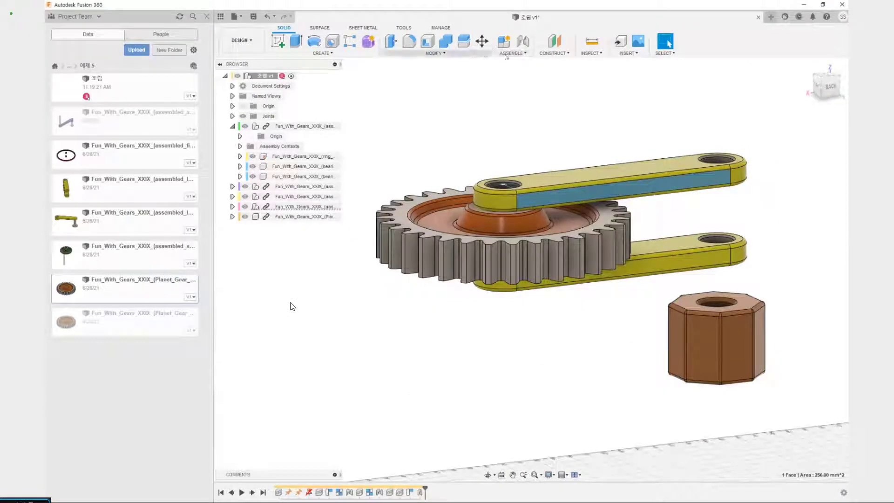
{"action": "left_click", "coordinate": [672, 142]}
{"action": "left_click", "coordinate": [662, 180]}
{"action": "left_click", "coordinate": [792, 210]}
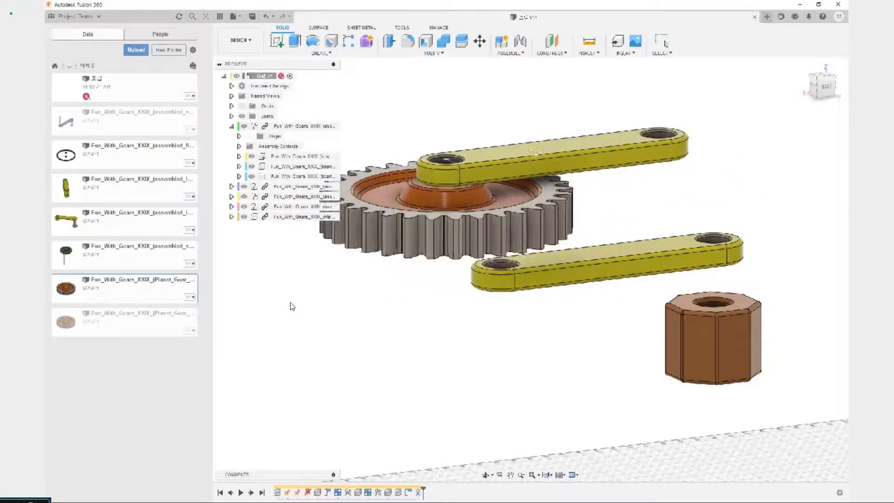
{"action": "left_click", "coordinate": [510, 53]}
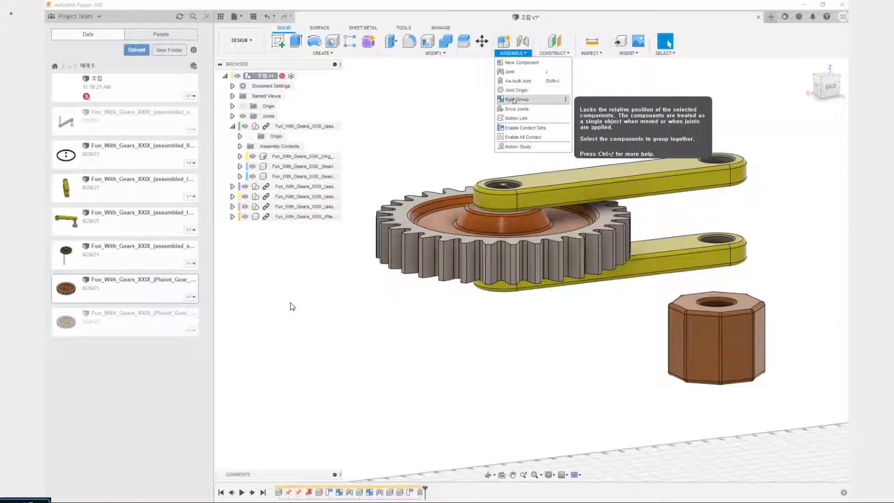
{"action": "left_click", "coordinate": [514, 99]}
{"action": "left_click", "coordinate": [726, 174]}
{"action": "left_click", "coordinate": [726, 253]}
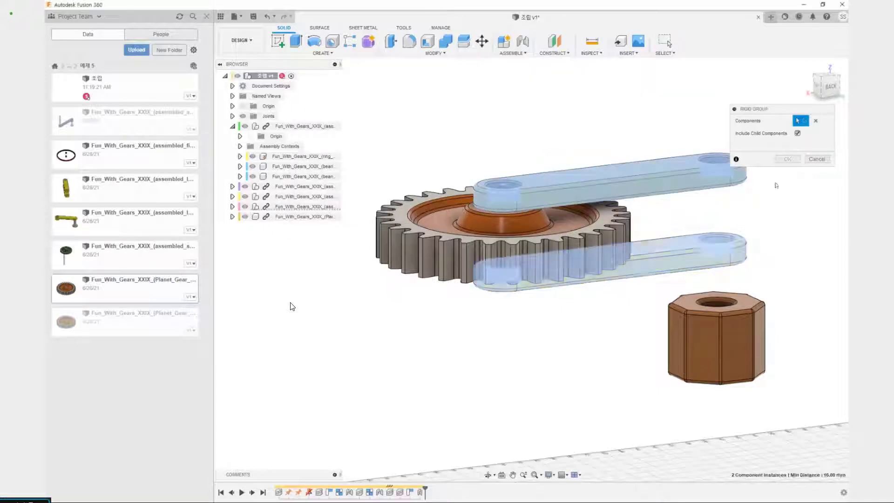
{"action": "left_click", "coordinate": [787, 161]}
{"action": "mouse_move", "coordinate": [704, 170]}
{"action": "left_mouse_down"}
{"action": "mouse_move", "coordinate": [688, 138]}
{"action": "mouse_move", "coordinate": [645, 142]}
{"action": "mouse_move", "coordinate": [701, 186]}
{"action": "left_mouse_up"}
{"action": "key", "text": "ctrl+2"}
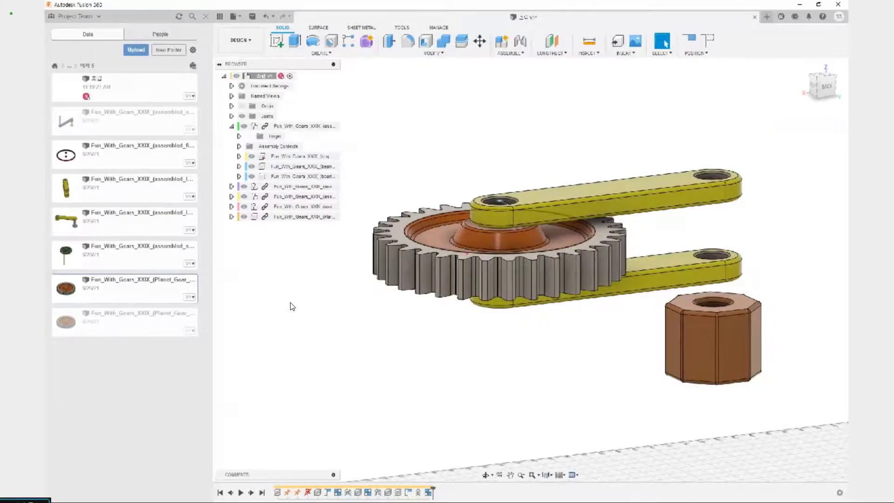
{"action": "left_click_drag", "start_coordinate": [466, 254], "coordinate": [520, 203]}
{"action": "mouse_move", "coordinate": [691, 165]}
{"action": "left_mouse_down"}
{"action": "mouse_move", "coordinate": [684, 190]}
{"action": "mouse_move", "coordinate": [717, 191]}
{"action": "left_mouse_up"}
{"action": "left_click_drag", "start_coordinate": [709, 253], "coordinate": [707, 255]}
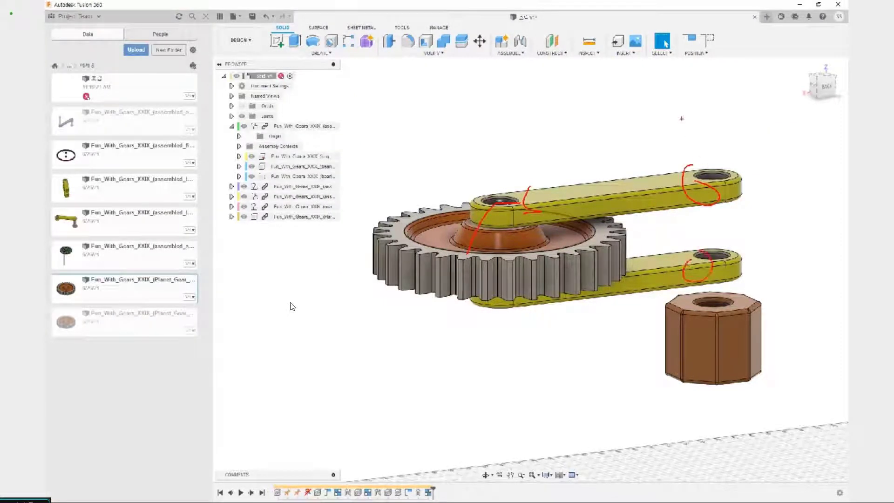
{"action": "mouse_move", "coordinate": [698, 148]}
{"action": "left_mouse_down"}
{"action": "mouse_move", "coordinate": [365, 198]}
{"action": "mouse_move", "coordinate": [669, 308]}
{"action": "mouse_move", "coordinate": [745, 143]}
{"action": "mouse_move", "coordinate": [633, 163]}
{"action": "left_mouse_up"}
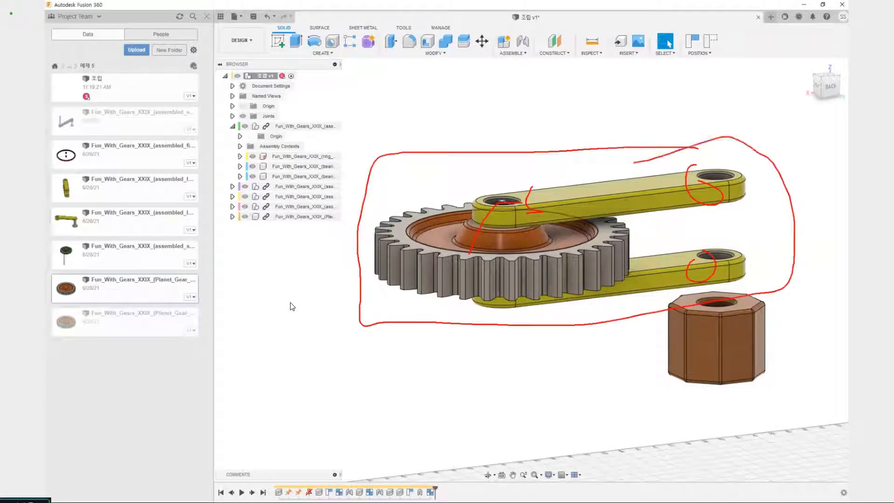
{"action": "key", "text": "Escape"}
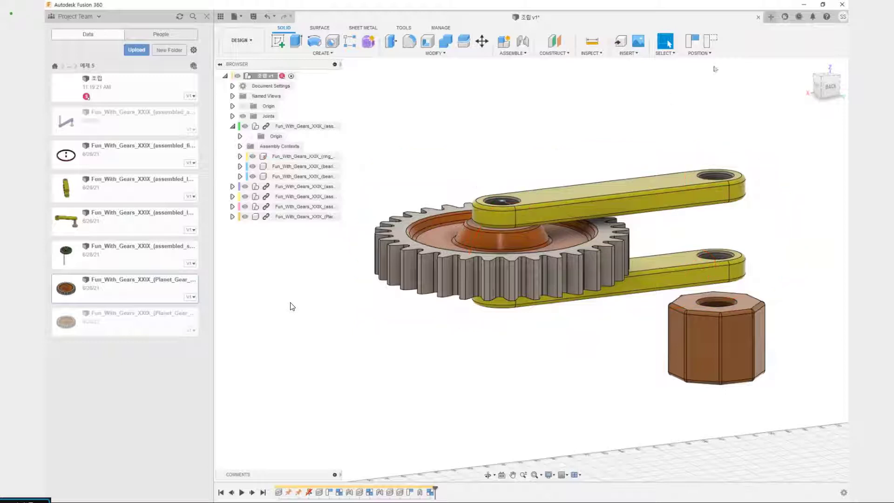
Join the sun gear lever's pin, where it meets the lever's underside, to the gear-end hole on top of the upper lever1 link
{"action": "scroll", "coordinate": [470, 165], "scroll_direction": "down", "scroll_amount": 5}
{"action": "middle_click_drag", "start_coordinate": [470, 165], "coordinate": [537, 256], "text": "shift"}
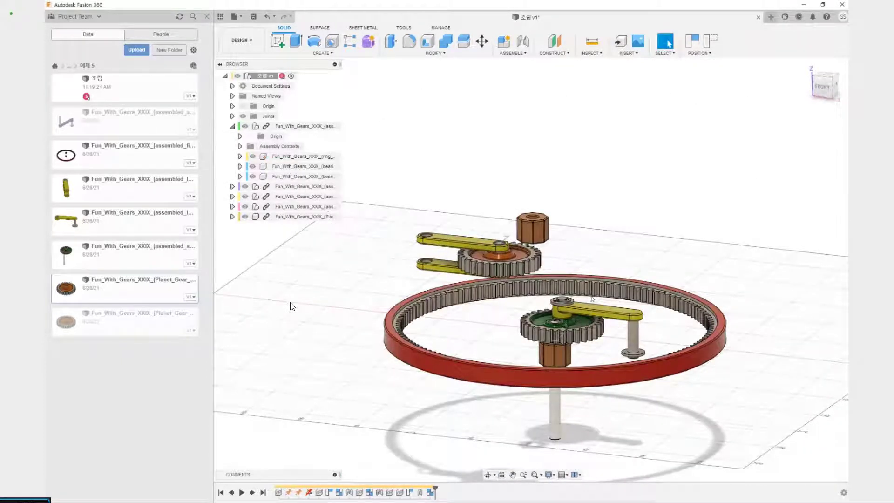
{"action": "middle_click_drag", "start_coordinate": [591, 299], "coordinate": [578, 290], "text": "shift"}
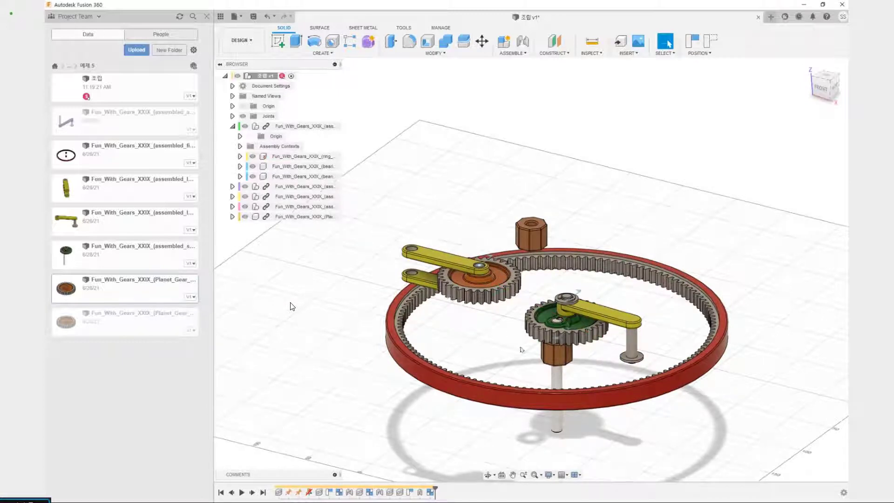
{"action": "middle_click_drag", "start_coordinate": [521, 347], "coordinate": [456, 357], "text": "shift"}
{"action": "middle_click_drag", "start_coordinate": [510, 325], "coordinate": [525, 279]}
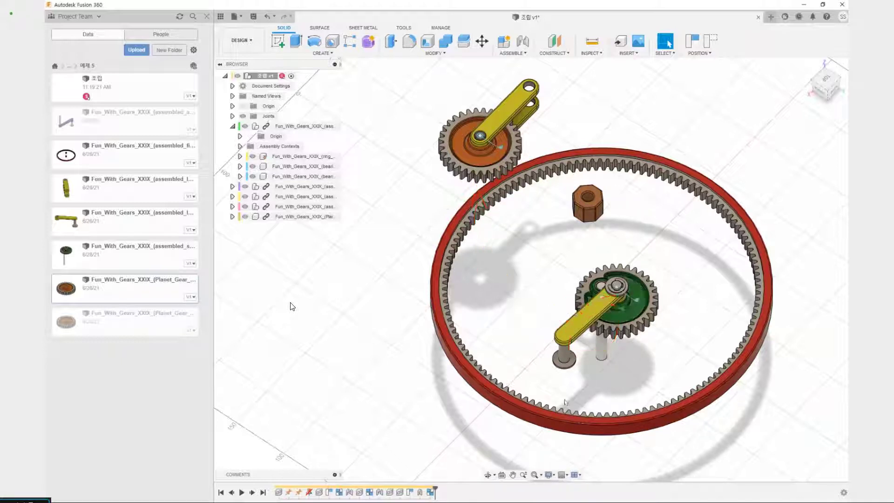
{"action": "scroll", "coordinate": [579, 383], "scroll_direction": "up", "scroll_amount": 5}
{"action": "middle_click_drag", "start_coordinate": [579, 358], "coordinate": [581, 313], "text": "shift"}
{"action": "key", "text": "j"}
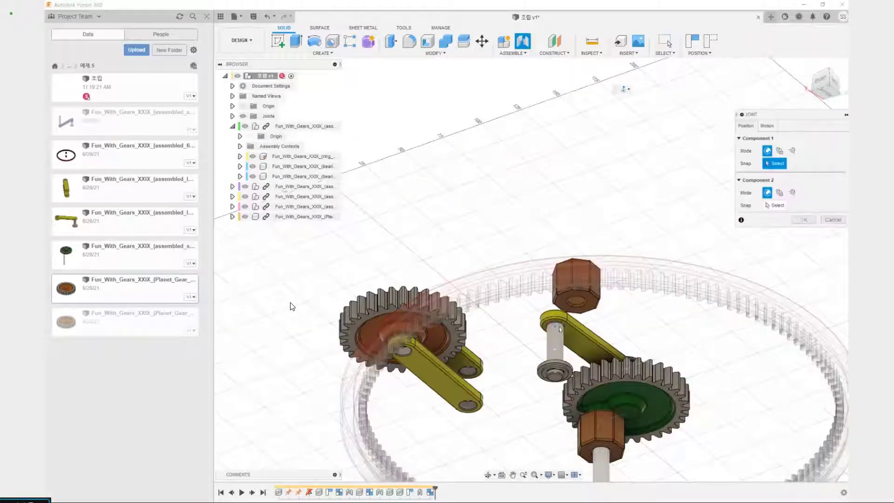
{"action": "scroll", "coordinate": [559, 327], "scroll_direction": "up", "scroll_amount": 6}
{"action": "scroll", "coordinate": [568, 334], "scroll_direction": "up", "scroll_amount": 1}
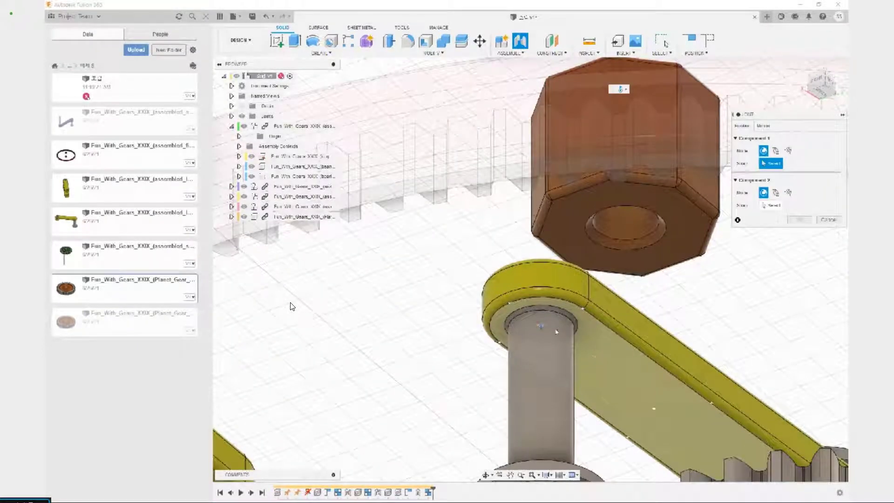
{"action": "left_click", "coordinate": [540, 327]}
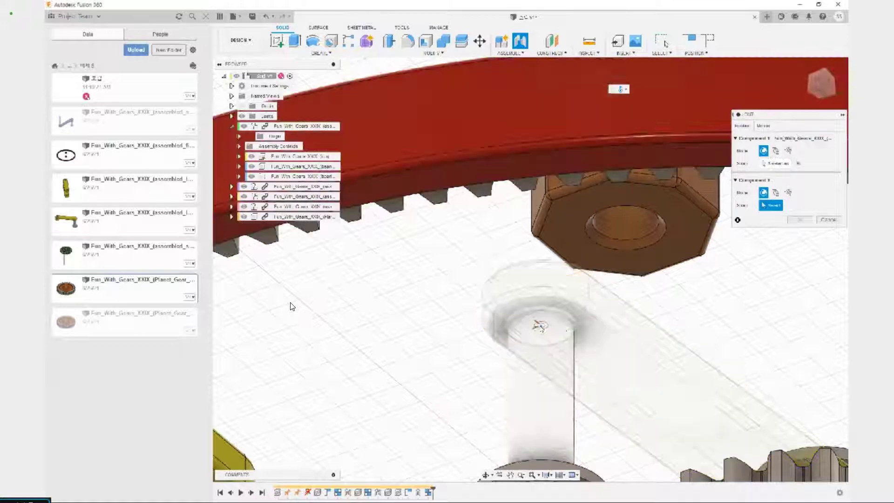
{"action": "scroll", "coordinate": [465, 363], "scroll_direction": "down", "scroll_amount": 5}
{"action": "middle_click_drag", "start_coordinate": [466, 363], "coordinate": [614, 292], "text": "shift"}
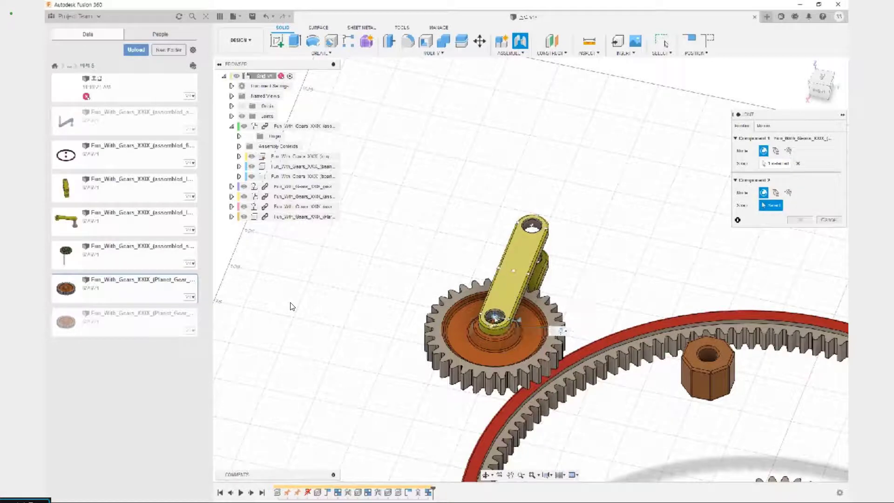
{"action": "left_click", "coordinate": [495, 319]}
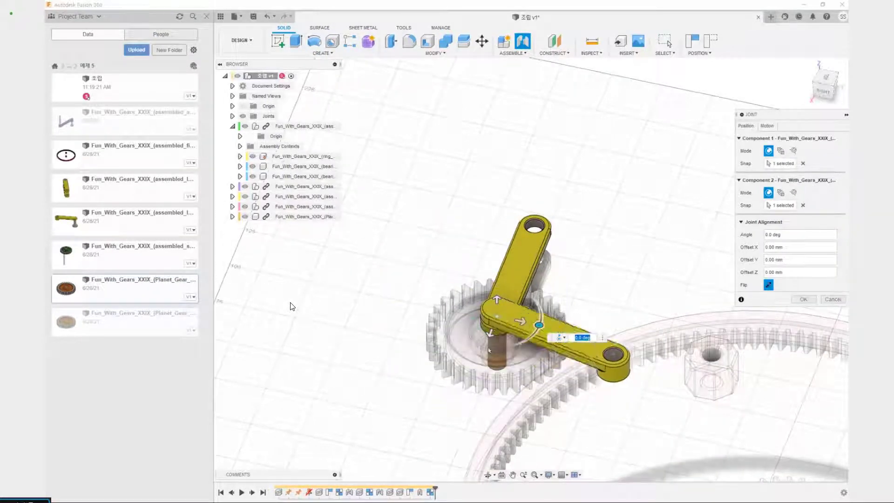
{"action": "scroll", "coordinate": [406, 289], "scroll_direction": "down", "scroll_amount": 4}
{"action": "middle_click_drag", "start_coordinate": [404, 289], "coordinate": [465, 248]}
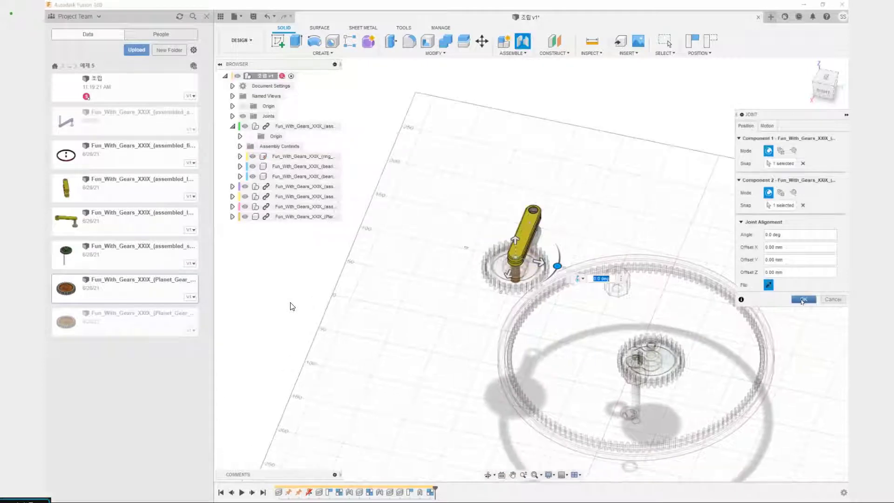
{"action": "left_click", "coordinate": [803, 299]}
{"action": "scroll", "coordinate": [627, 411], "scroll_direction": "up", "scroll_amount": 4}
{"action": "left_click_drag", "start_coordinate": [635, 414], "coordinate": [628, 392]}
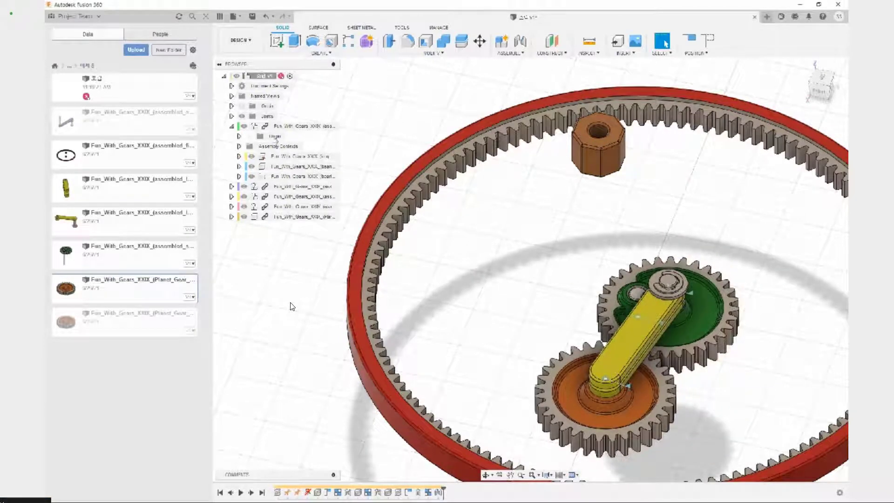
Edit the newest revolute joint between the upper lever1 link and the sun gear lever, swinging its alignment angle to spread the arms apart
{"action": "left_click", "coordinate": [232, 126]}
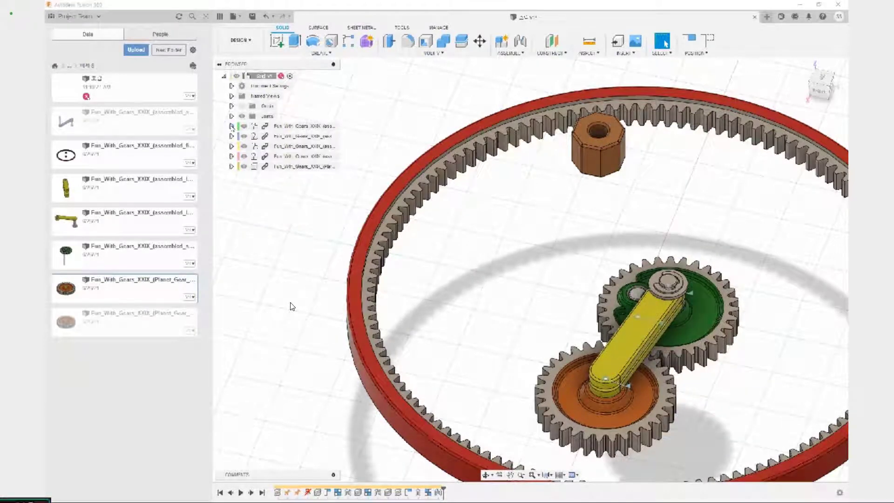
{"action": "left_click", "coordinate": [231, 126]}
{"action": "left_click", "coordinate": [232, 116]}
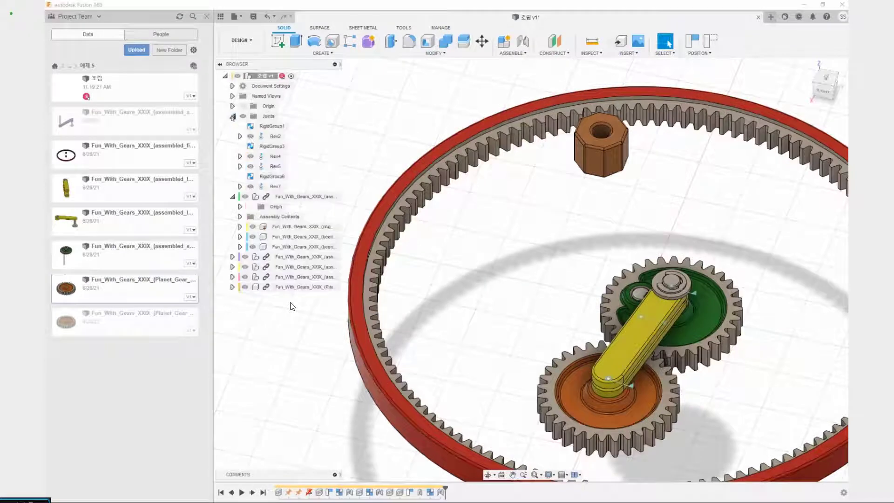
{"action": "left_click", "coordinate": [276, 186]}
{"action": "right_click", "coordinate": [276, 187]}
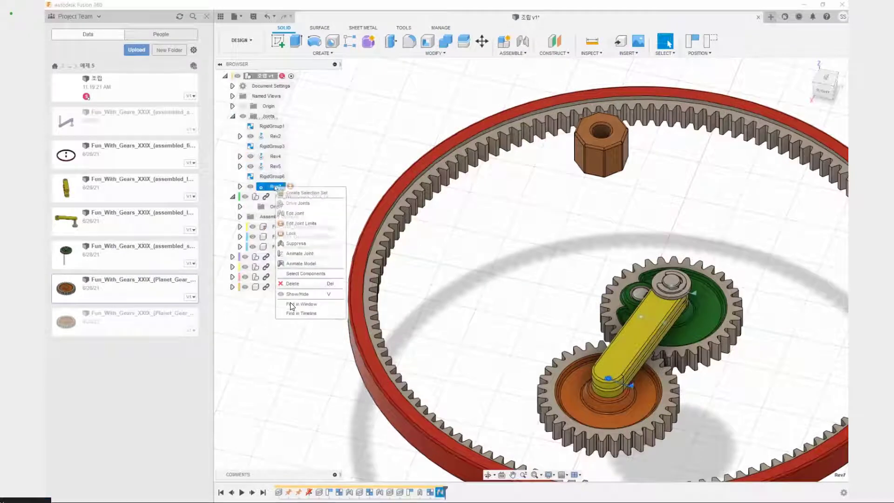
{"action": "left_click", "coordinate": [308, 214]}
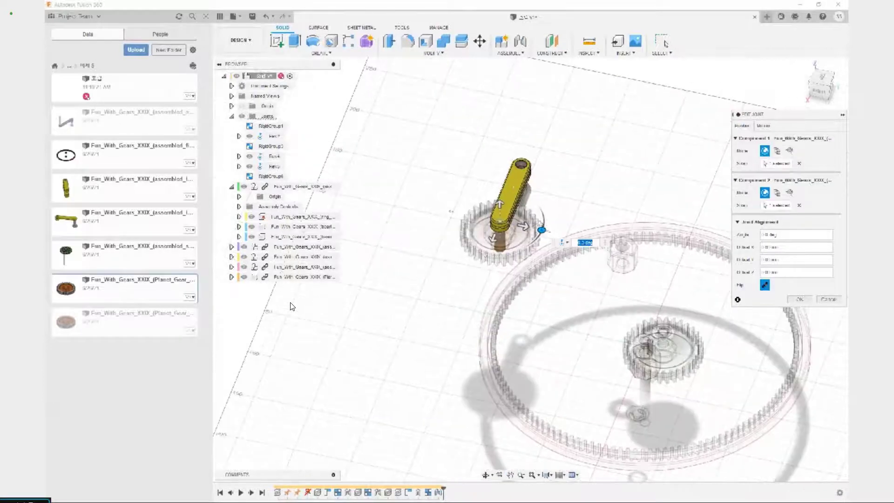
{"action": "left_click_drag", "start_coordinate": [541, 230], "coordinate": [508, 273]}
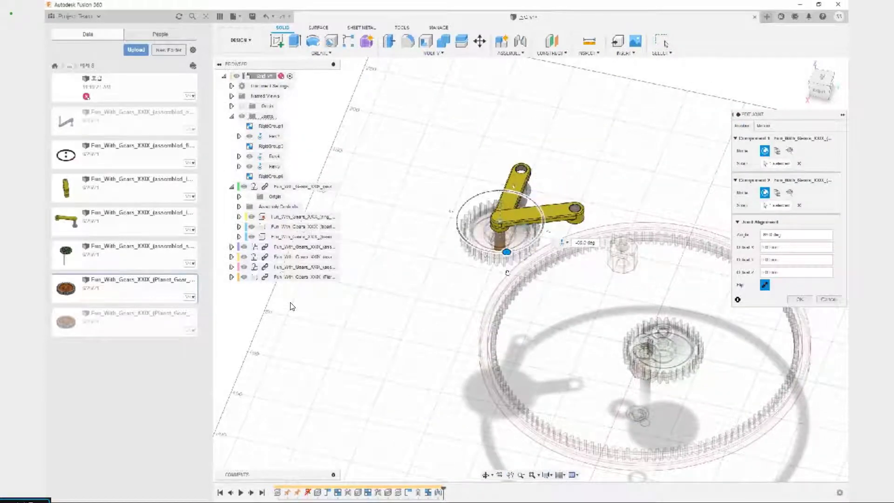
{"action": "left_click", "coordinate": [803, 300]}
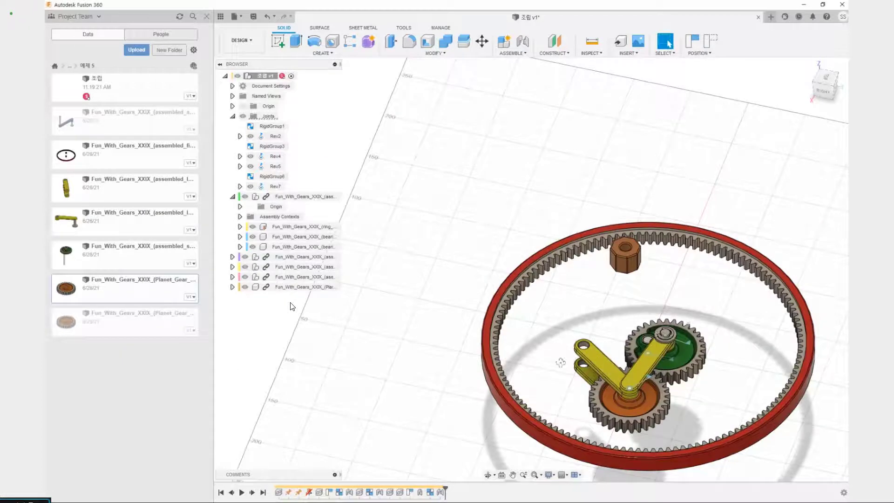
Examine the pivot between the links and the sun gear lever, and the free ends of both lever1 links
{"action": "middle_click_drag", "start_coordinate": [560, 362], "coordinate": [559, 398], "text": "shift"}
{"action": "scroll", "coordinate": [560, 398], "scroll_direction": "up", "scroll_amount": 4}
{"action": "scroll", "coordinate": [559, 399], "scroll_direction": "up", "scroll_amount": 1}
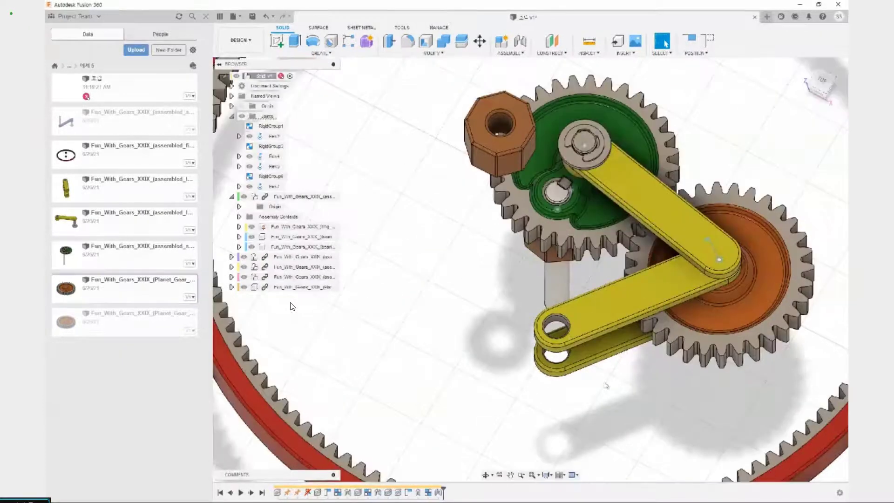
{"action": "left_click", "coordinate": [710, 244]}
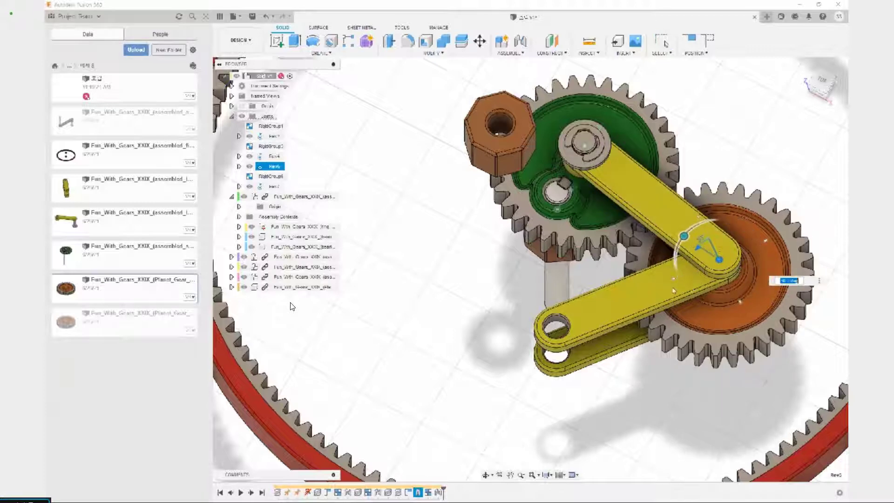
{"action": "key", "text": "Escape"}
{"action": "scroll", "coordinate": [638, 335], "scroll_direction": "down", "scroll_amount": 5}
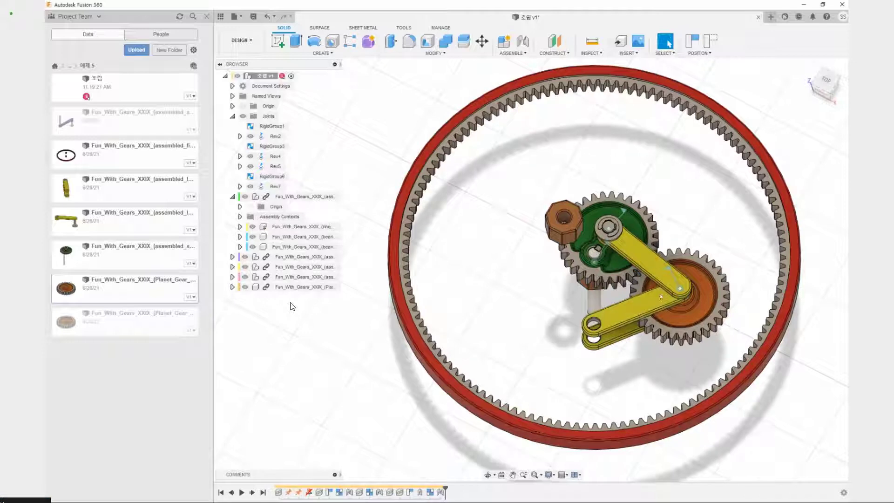
{"action": "middle_click_drag", "start_coordinate": [644, 390], "coordinate": [629, 335], "text": "shift"}
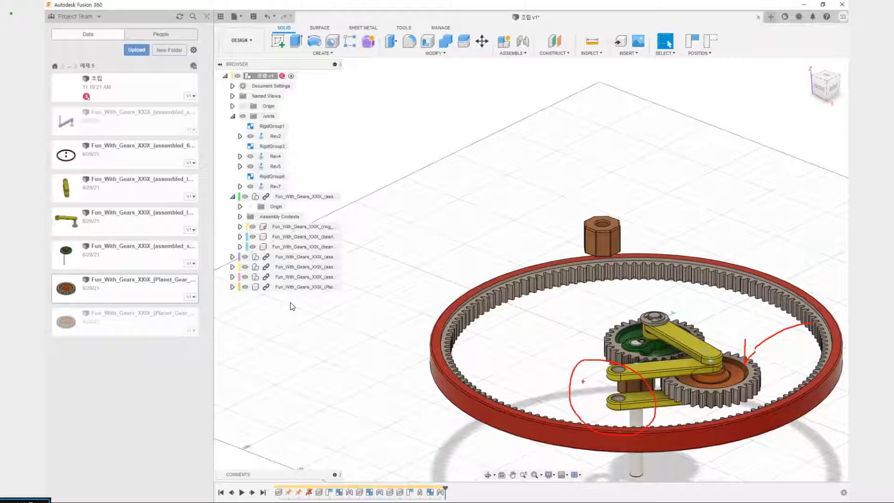
{"action": "key", "text": "Escape"}
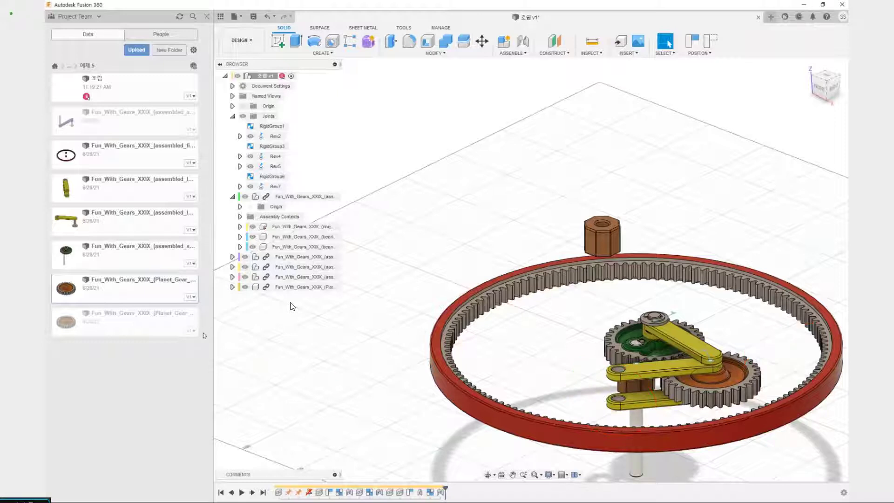
{"action": "left_click_drag", "start_coordinate": [208, 309], "coordinate": [183, 326]}
{"action": "left_click_drag", "start_coordinate": [209, 296], "coordinate": [264, 304]}
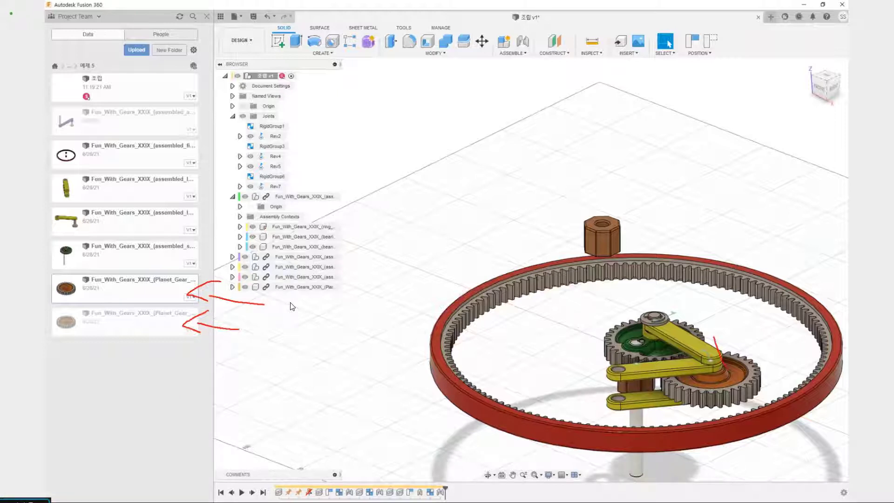
{"action": "left_click_drag", "start_coordinate": [724, 361], "coordinate": [786, 316]}
{"action": "key", "text": "Escape"}
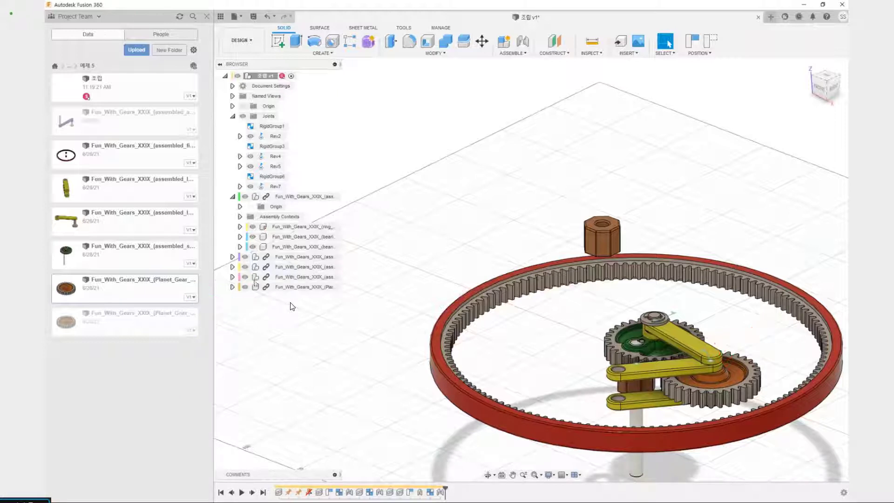
Paste a second planet gear, capturing the current component positions, and move the copy clear of the links inside the ring gear
{"action": "left_click", "coordinate": [298, 288]}
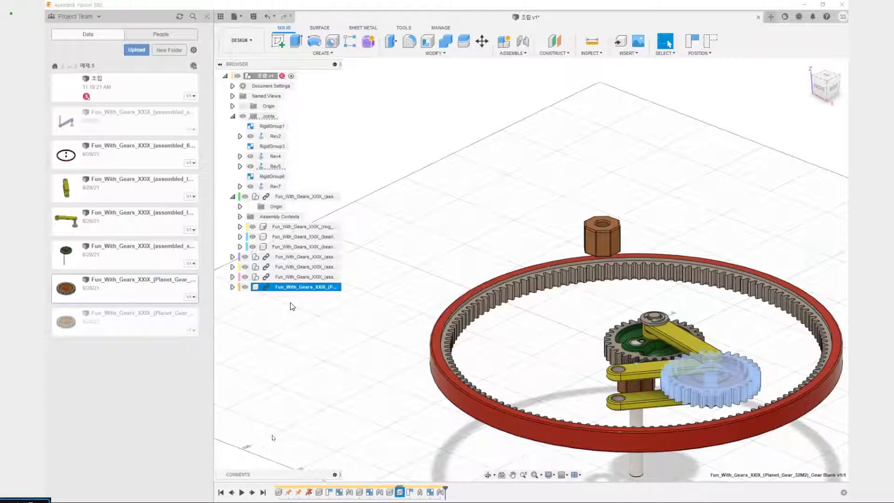
{"action": "key", "text": "ctrl+v"}
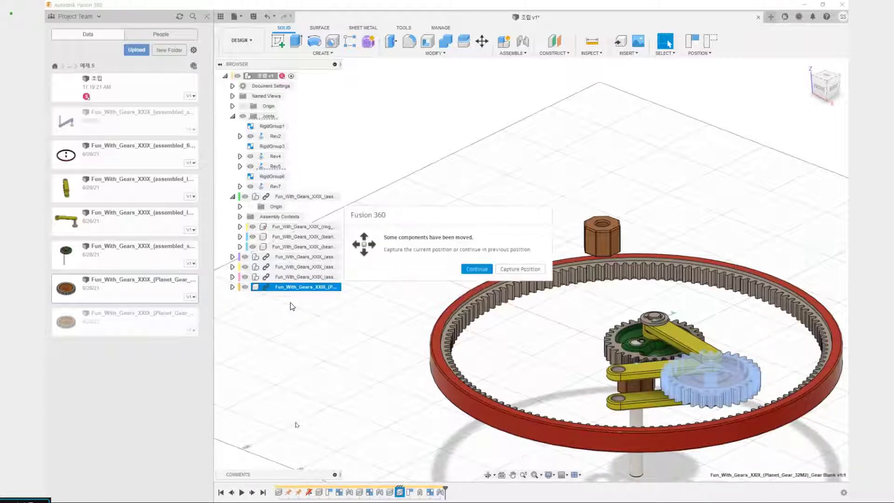
{"action": "left_click", "coordinate": [529, 270]}
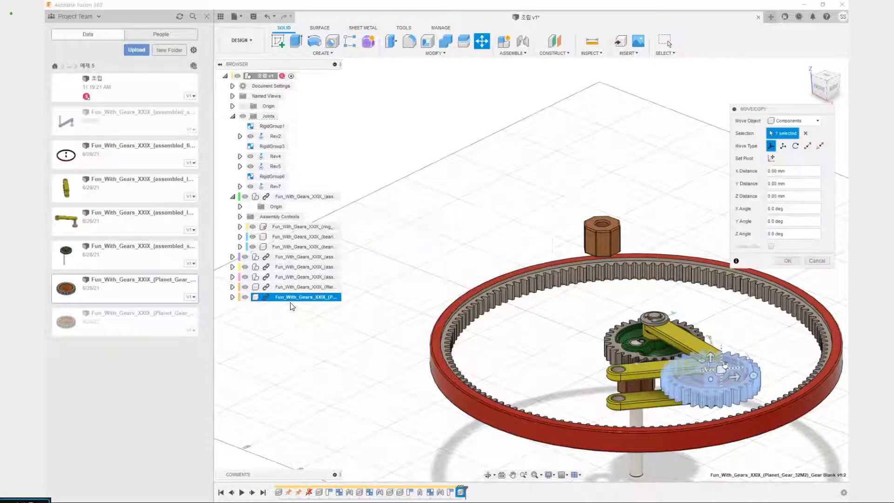
{"action": "left_click_drag", "start_coordinate": [721, 369], "coordinate": [561, 318]}
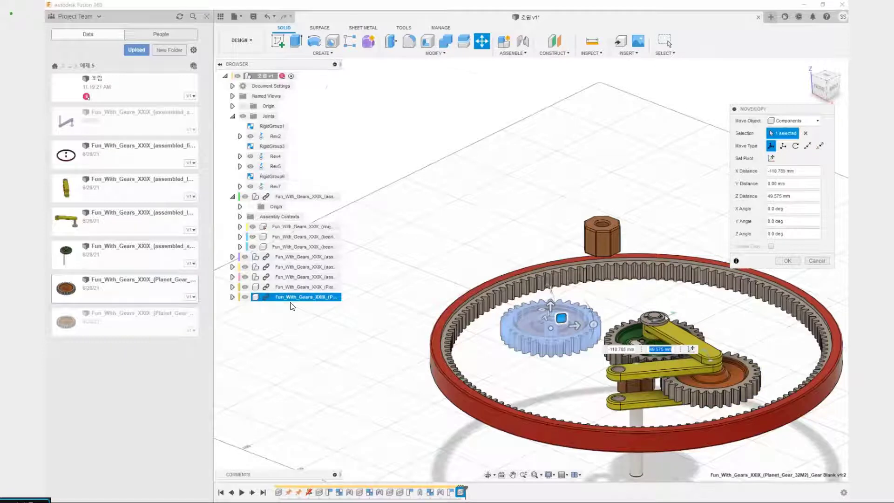
{"action": "mouse_move", "coordinate": [666, 318]}
{"action": "middle_mouse_down", "text": "shift"}
{"action": "mouse_move", "coordinate": [707, 346]}
{"action": "mouse_move", "coordinate": [663, 285]}
{"action": "mouse_move", "coordinate": [663, 311]}
{"action": "middle_mouse_up", "text": "shift"}
{"action": "left_click", "coordinate": [787, 261]}
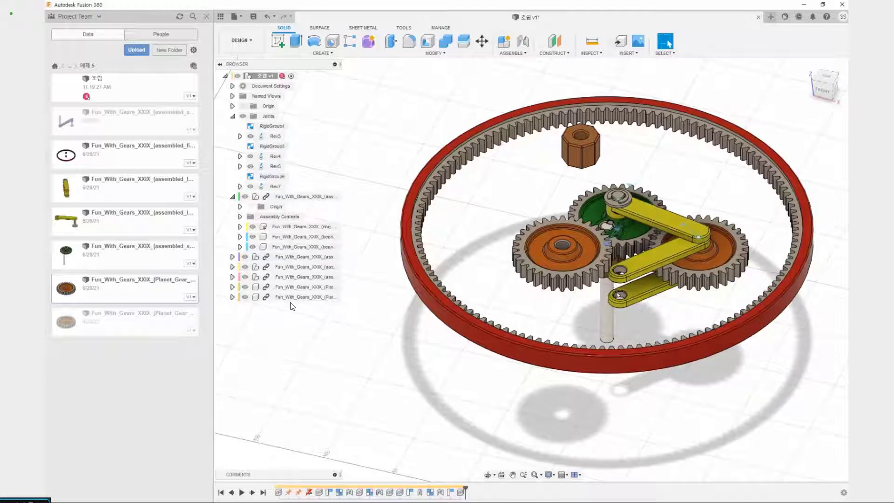
Join the hub hole on top of the copied planet gear to the free-end hole on the underside of the upper lever1 link
{"action": "scroll", "coordinate": [562, 256], "scroll_direction": "up", "scroll_amount": 5}
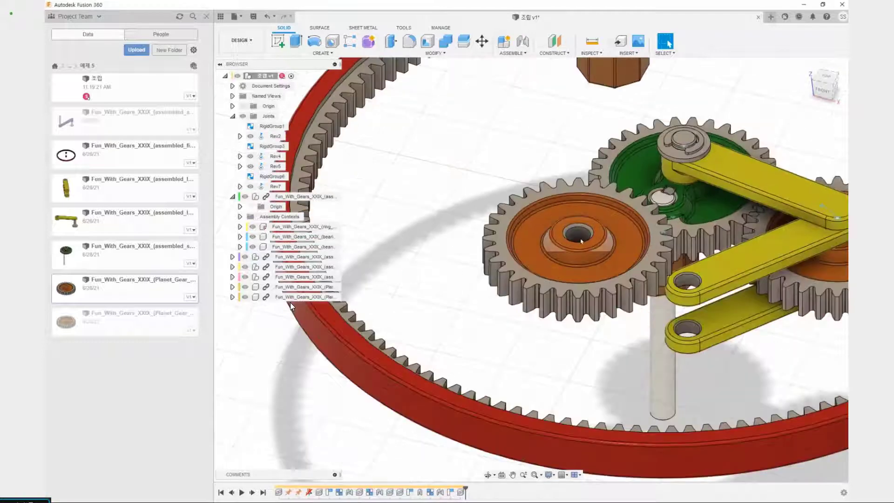
{"action": "key", "text": "j"}
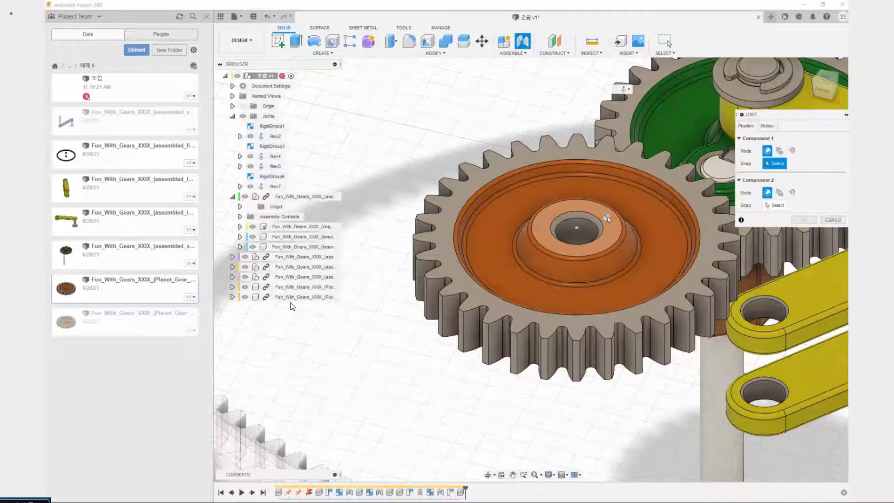
{"action": "left_click", "coordinate": [600, 227]}
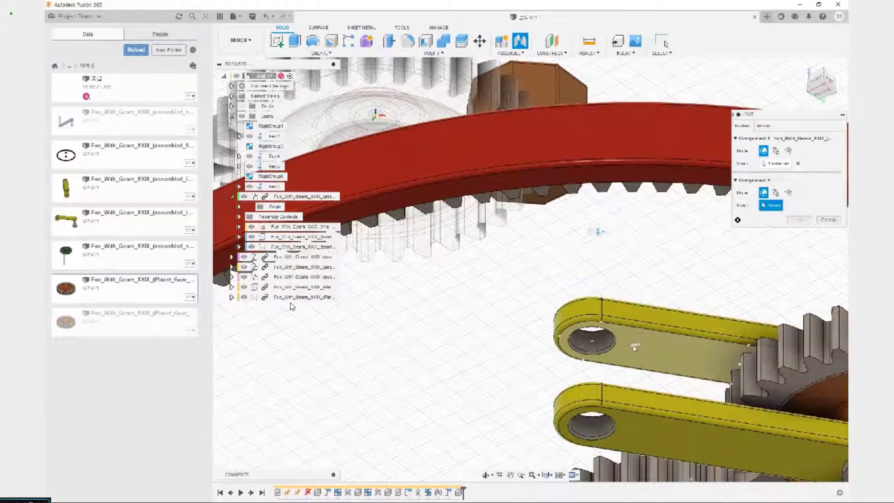
{"action": "left_click", "coordinate": [595, 341]}
{"action": "middle_click_drag", "start_coordinate": [595, 341], "coordinate": [605, 400], "text": "shift"}
{"action": "left_click", "coordinate": [803, 299]}
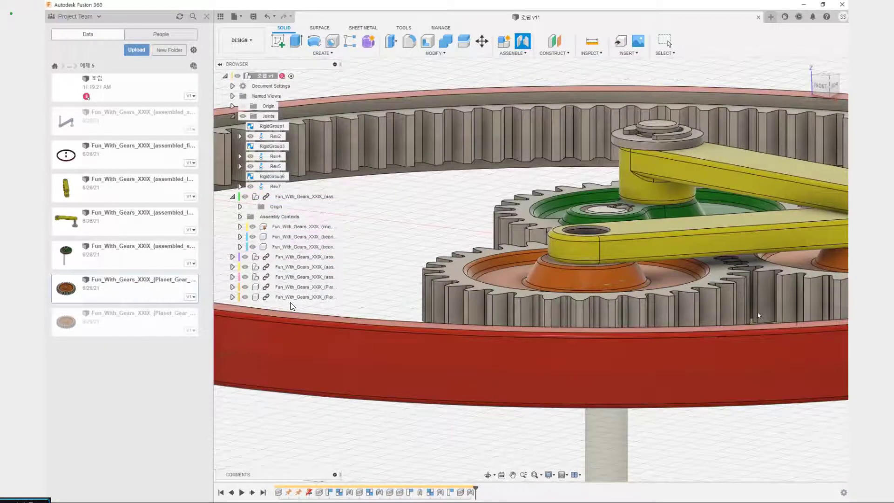
{"action": "middle_click_drag", "start_coordinate": [728, 251], "coordinate": [647, 286]}
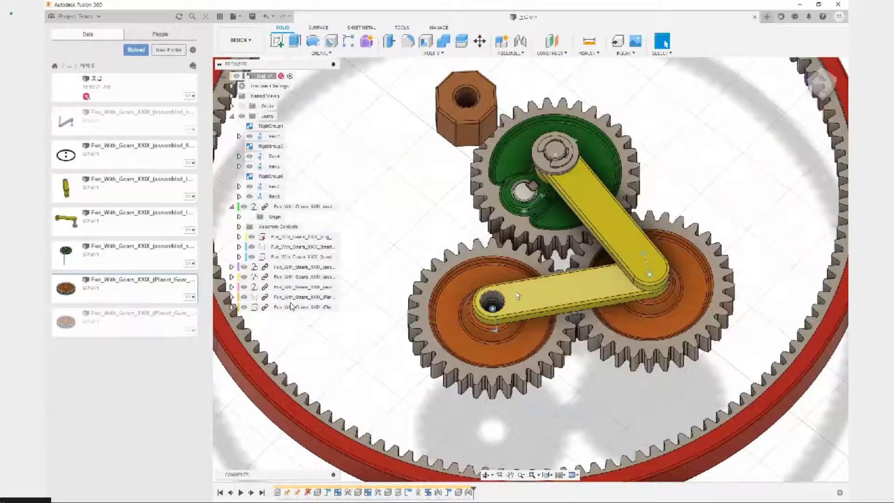
{"action": "left_click_drag", "start_coordinate": [518, 296], "coordinate": [590, 340]}
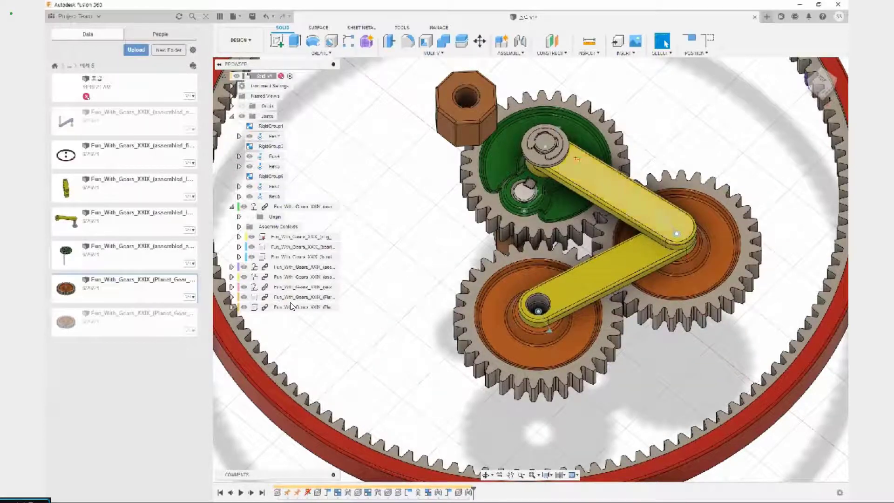
{"action": "mouse_move", "coordinate": [650, 203]}
{"action": "left_mouse_down"}
{"action": "mouse_move", "coordinate": [656, 236]}
{"action": "mouse_move", "coordinate": [694, 253]}
{"action": "left_mouse_up"}
{"action": "left_click_drag", "start_coordinate": [637, 209], "coordinate": [692, 236]}
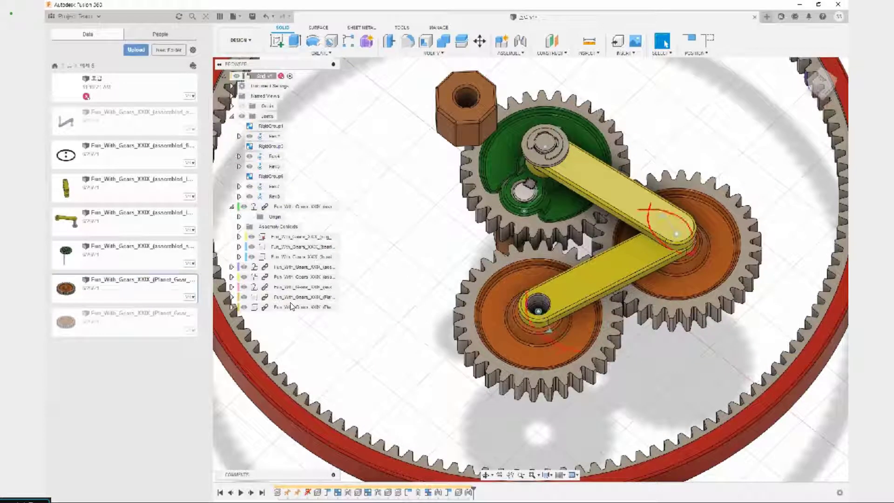
{"action": "left_click_drag", "start_coordinate": [577, 349], "coordinate": [510, 289]}
{"action": "key", "text": "Escape"}
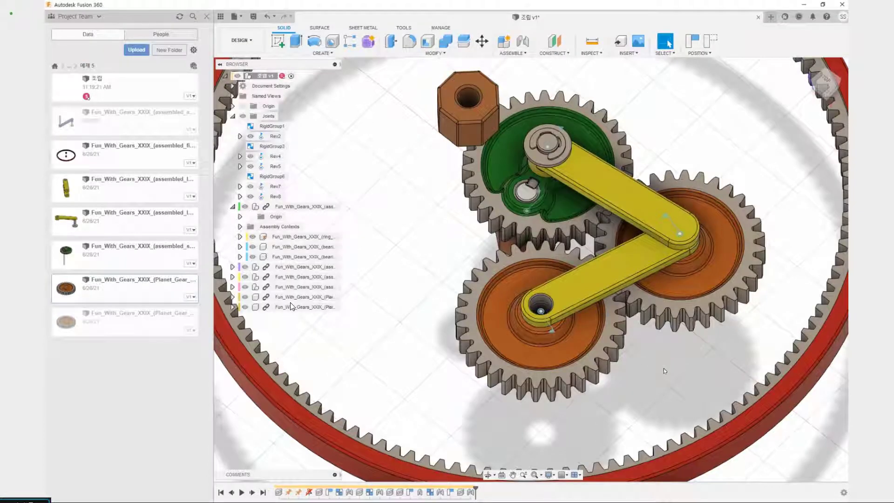
Add a revolute as-built joint between lever2 and the upper lever1 link, centred on their shared pivot, and test-move the linkage
{"action": "key", "text": "shift+j"}
{"action": "middle_click_drag", "start_coordinate": [663, 368], "coordinate": [583, 399]}
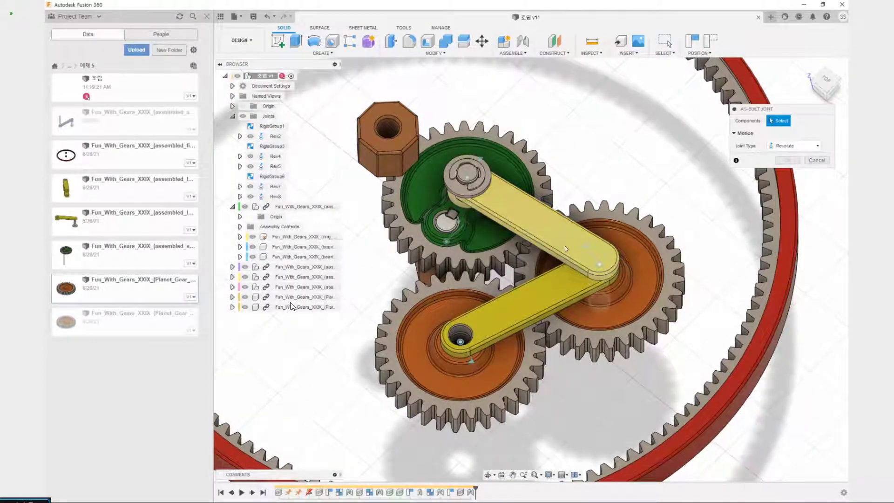
{"action": "left_click", "coordinate": [565, 248]}
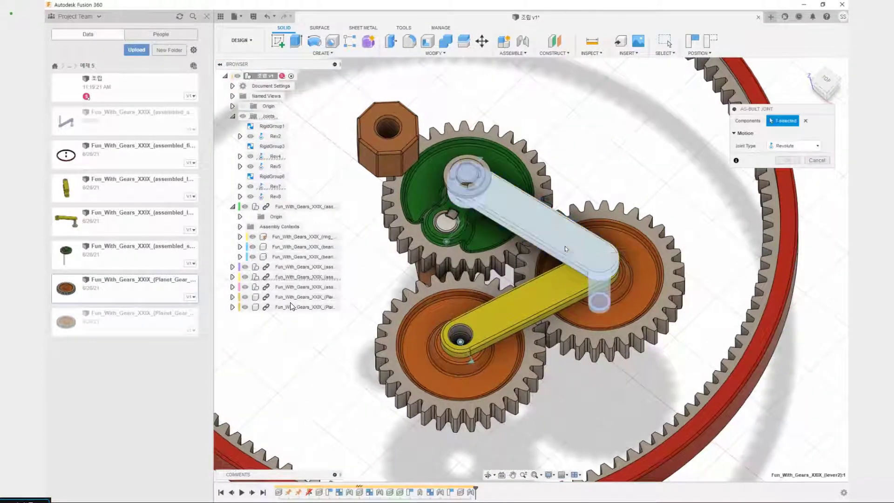
{"action": "left_click", "coordinate": [550, 289]}
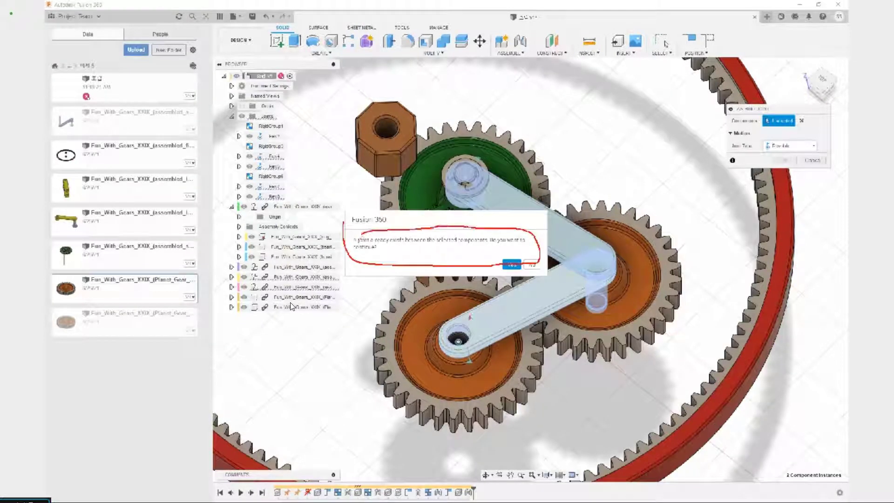
{"action": "left_click", "coordinate": [511, 264]}
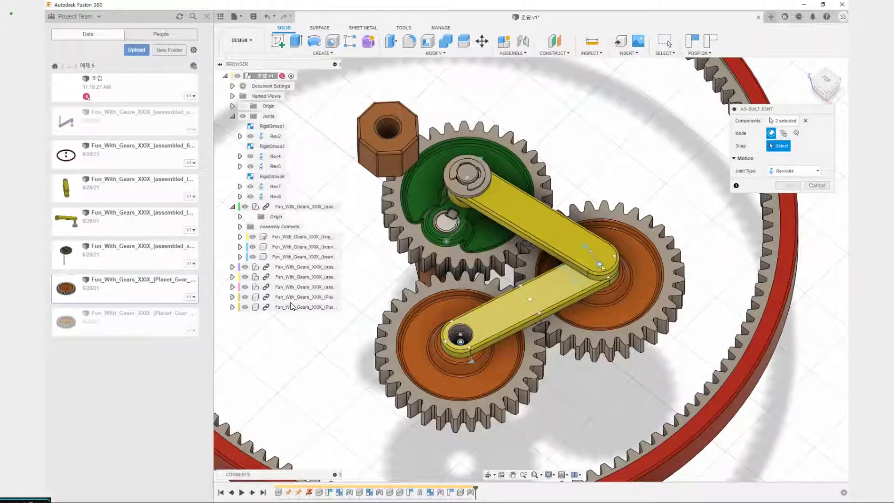
{"action": "left_click", "coordinate": [602, 264]}
{"action": "key", "text": "Return"}
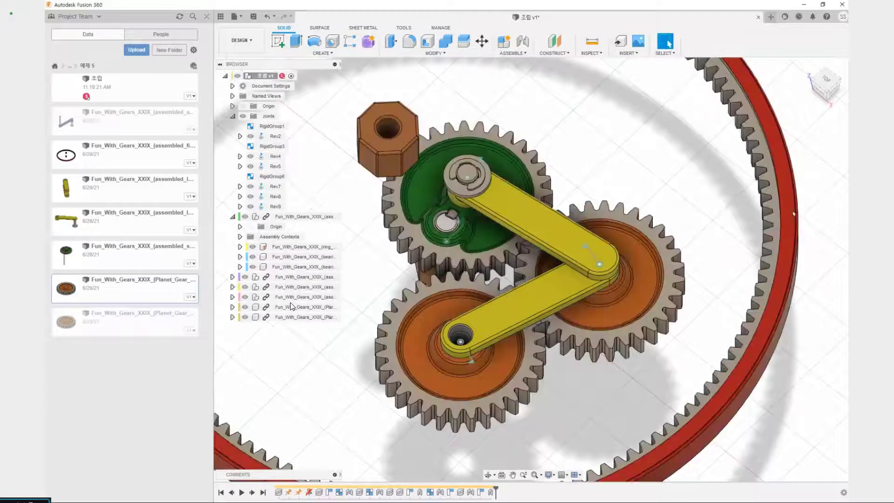
{"action": "left_click_drag", "start_coordinate": [491, 328], "coordinate": [639, 397]}
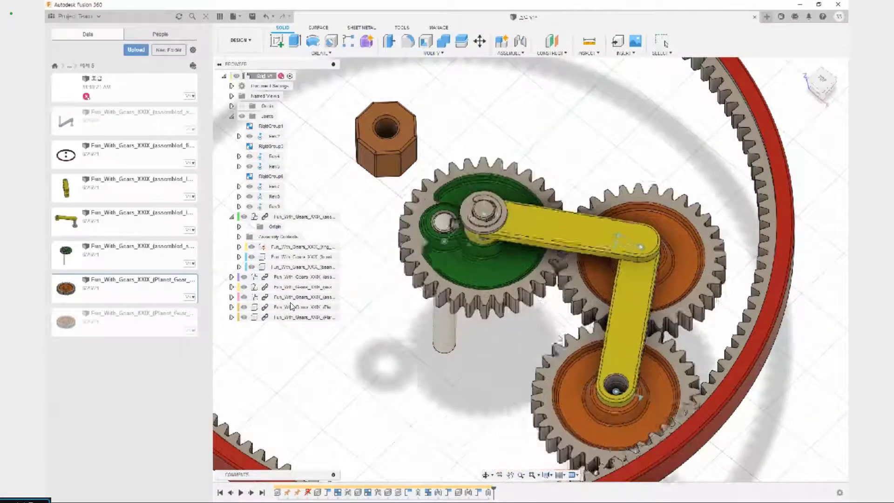
{"action": "key", "text": "Escape"}
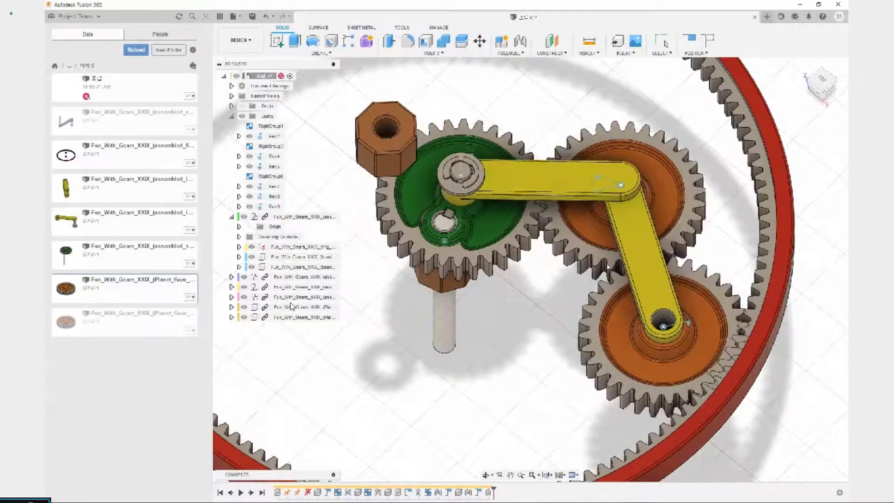
{"action": "scroll", "coordinate": [541, 328], "scroll_direction": "down", "scroll_amount": 3}
{"action": "middle_click_drag", "start_coordinate": [534, 316], "coordinate": [570, 326]}
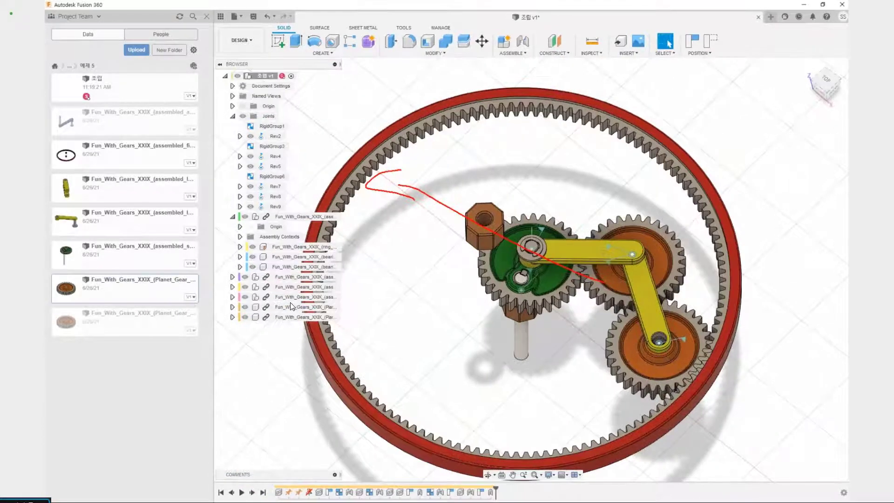
{"action": "left_click_drag", "start_coordinate": [633, 242], "coordinate": [644, 257]}
{"action": "left_click_drag", "start_coordinate": [533, 246], "coordinate": [621, 243]}
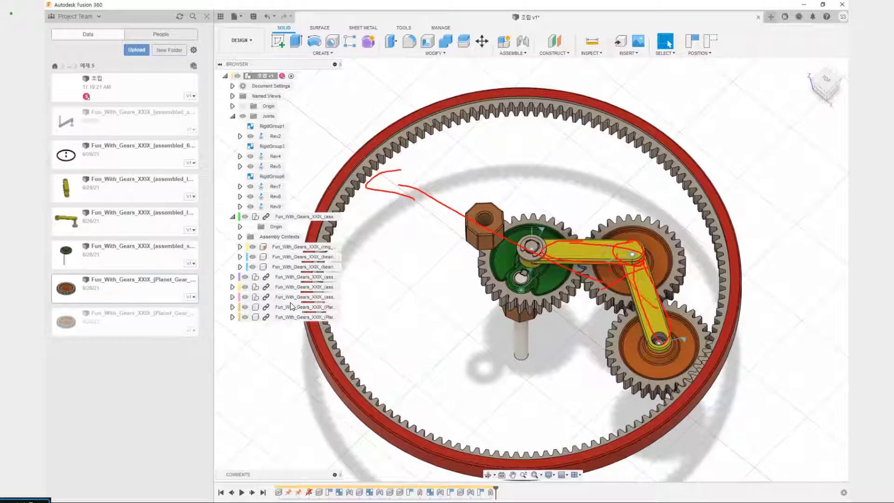
{"action": "key", "text": "e"}
{"action": "left_click_drag", "start_coordinate": [572, 251], "coordinate": [646, 257]}
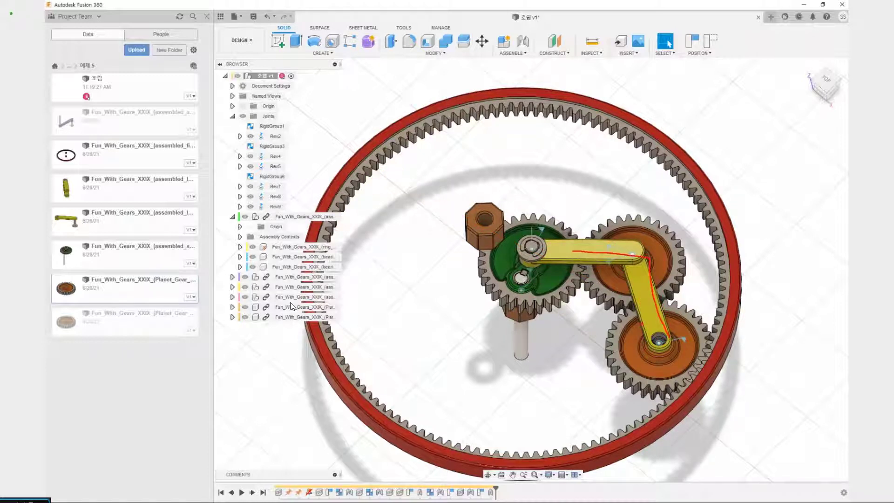
{"action": "key", "text": "e"}
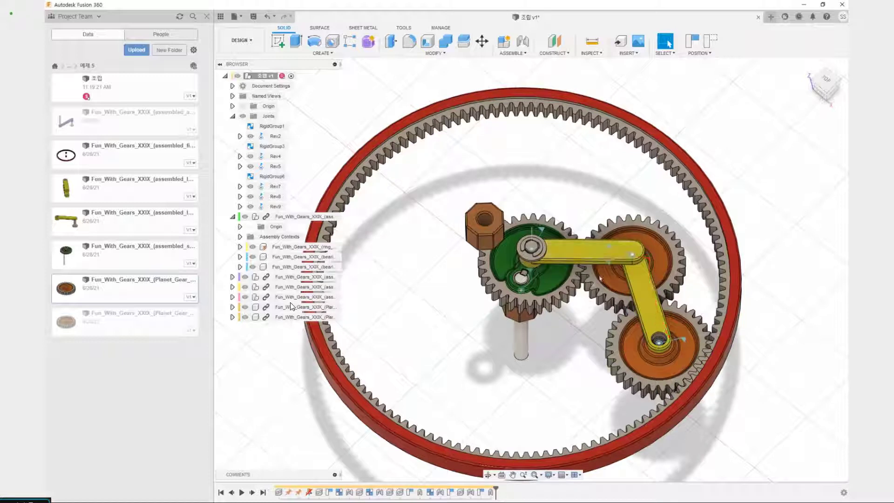
{"action": "mouse_move", "coordinate": [564, 244]}
{"action": "left_mouse_down"}
{"action": "mouse_move", "coordinate": [633, 254]}
{"action": "mouse_move", "coordinate": [579, 240]}
{"action": "left_mouse_up"}
{"action": "left_click_drag", "start_coordinate": [634, 266], "coordinate": [660, 330]}
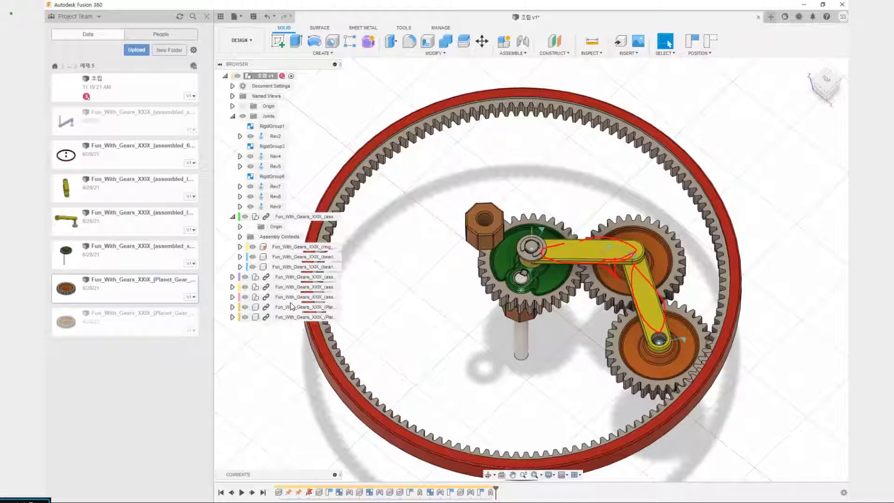
{"action": "key", "text": "Escape"}
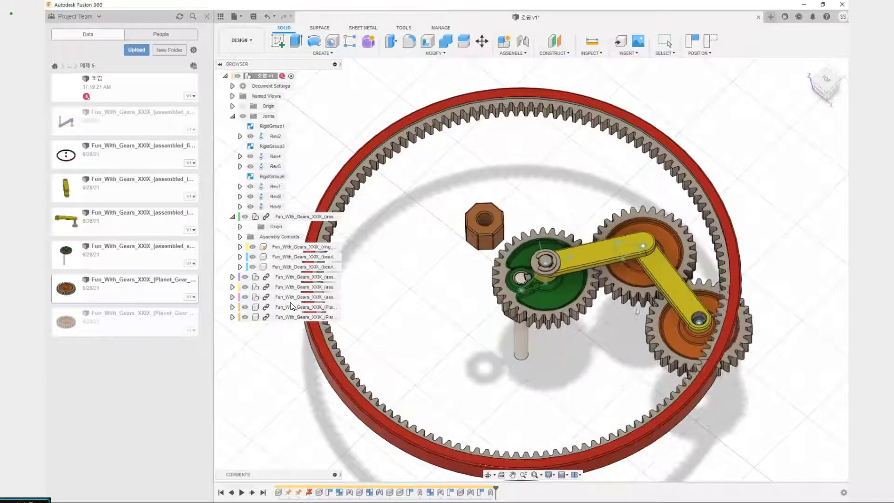
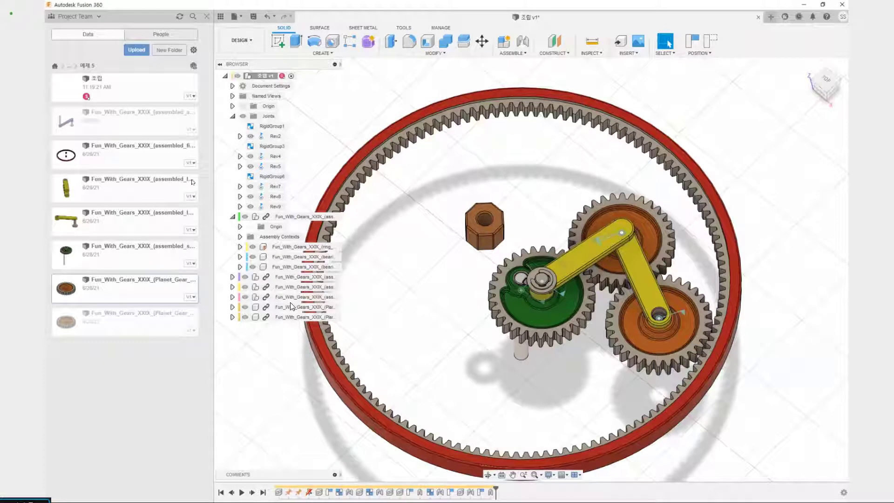
Insert the assembled_arm part into the design and place it above the gears, about -18 mm in Y and 37.4 mm in Z
{"action": "mouse_move", "coordinate": [210, 112]}
{"action": "left_mouse_down"}
{"action": "mouse_move", "coordinate": [164, 124]}
{"action": "mouse_move", "coordinate": [344, 142]}
{"action": "left_mouse_up"}
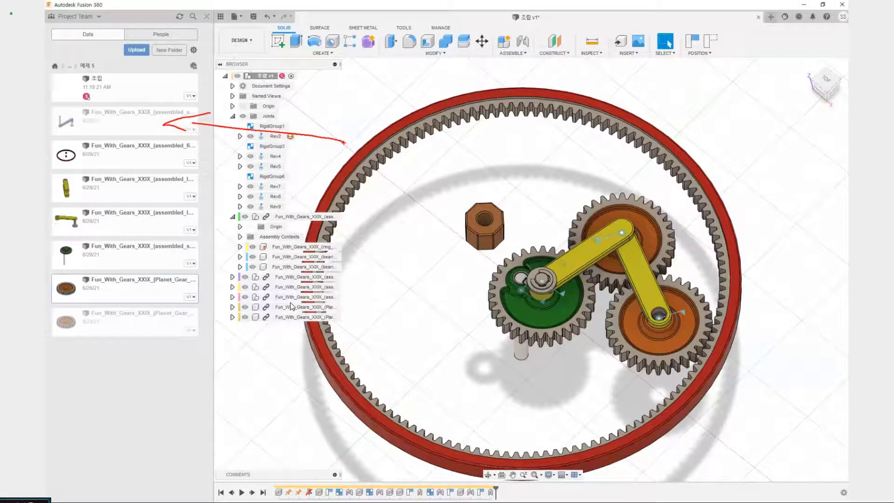
{"action": "right_click", "coordinate": [147, 126]}
{"action": "left_click", "coordinate": [186, 140]}
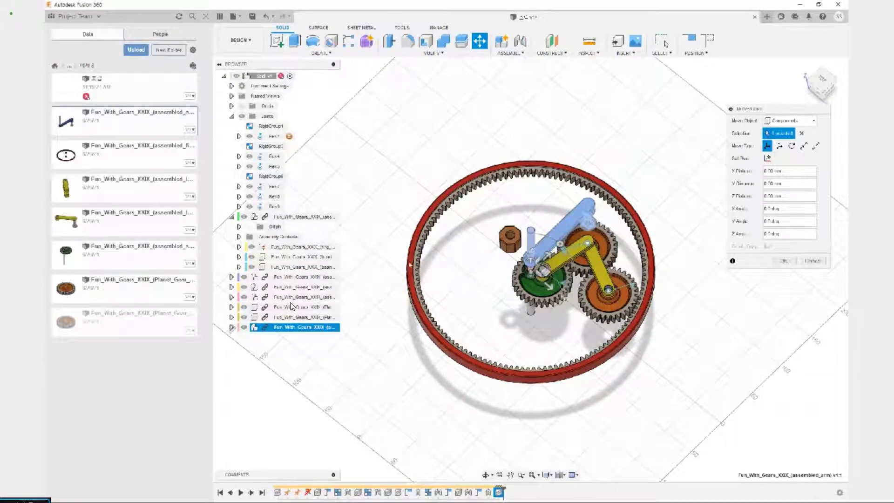
{"action": "middle_click_drag", "start_coordinate": [530, 326], "coordinate": [475, 265], "text": "shift"}
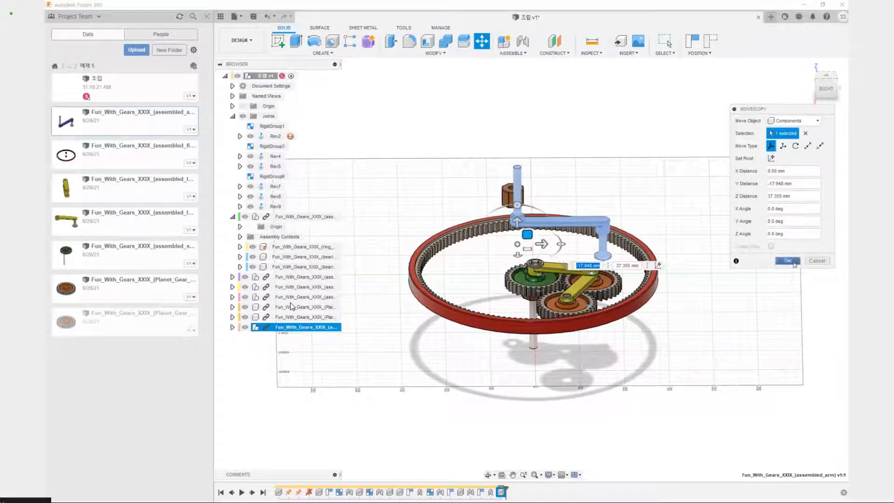
{"action": "left_click", "coordinate": [794, 263]}
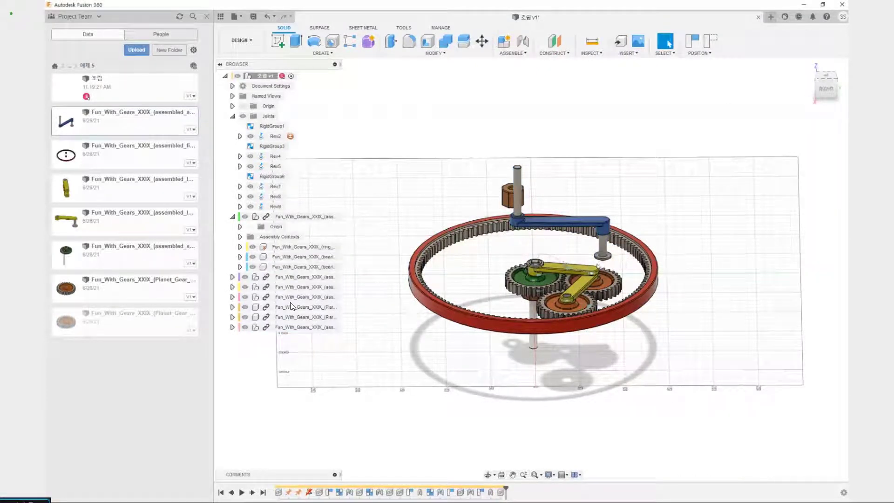
Try to join the lower yellow link's free-end hole to the underside of the blue arm's short pin end, and undo the joint
{"action": "scroll", "coordinate": [600, 256], "scroll_direction": "up", "scroll_amount": 5}
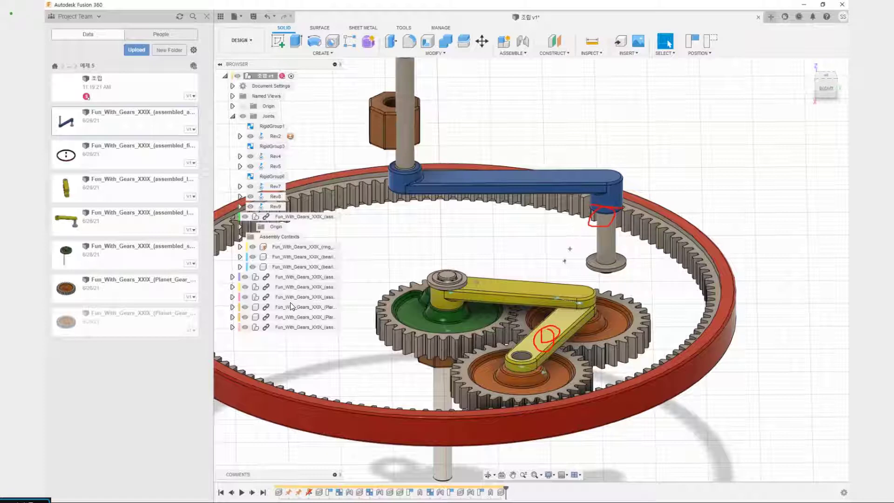
{"action": "key", "text": "Escape"}
{"action": "key", "text": "j"}
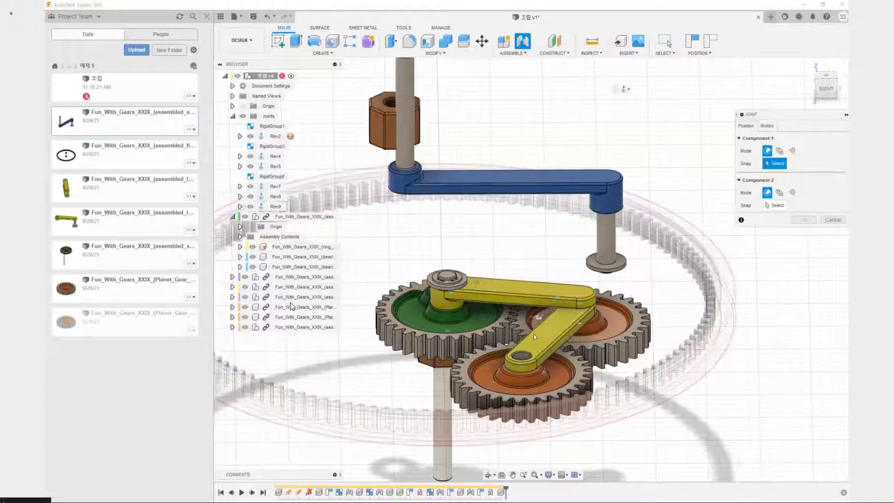
{"action": "left_click", "coordinate": [522, 355]}
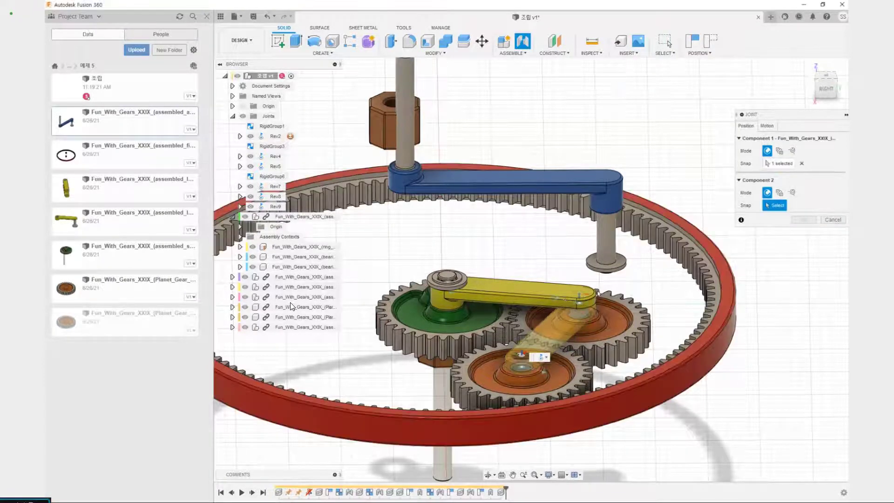
{"action": "middle_click_drag", "start_coordinate": [617, 280], "coordinate": [530, 336]}
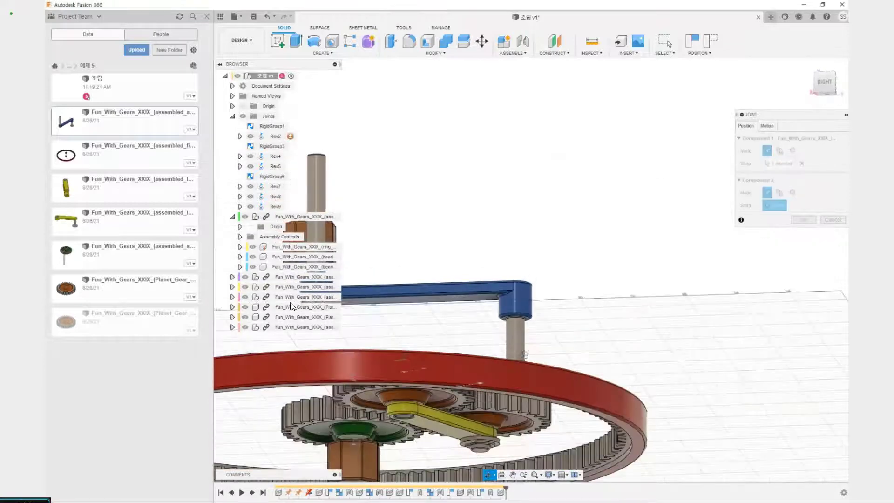
{"action": "scroll", "coordinate": [530, 336], "scroll_direction": "up", "scroll_amount": 5}
{"action": "scroll", "coordinate": [521, 281], "scroll_direction": "up", "scroll_amount": 2}
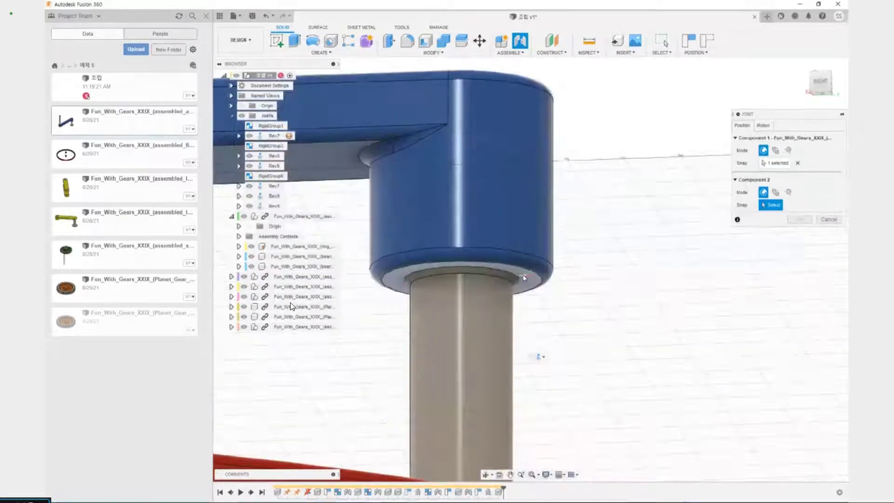
{"action": "left_click", "coordinate": [463, 282]}
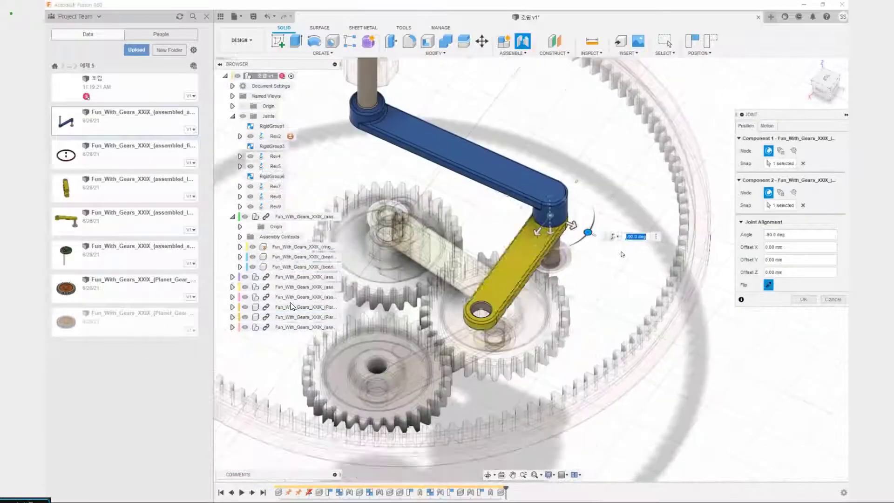
{"action": "left_click", "coordinate": [804, 299]}
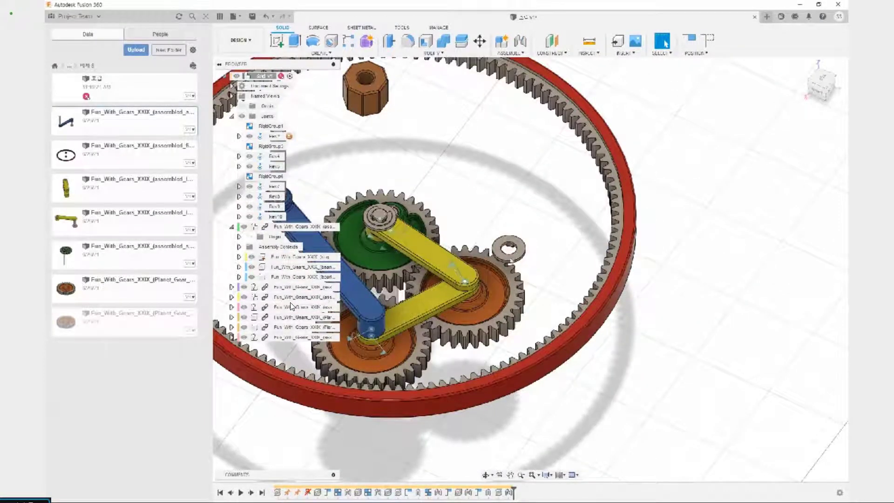
{"action": "middle_click_drag", "start_coordinate": [528, 237], "coordinate": [535, 221], "text": "shift"}
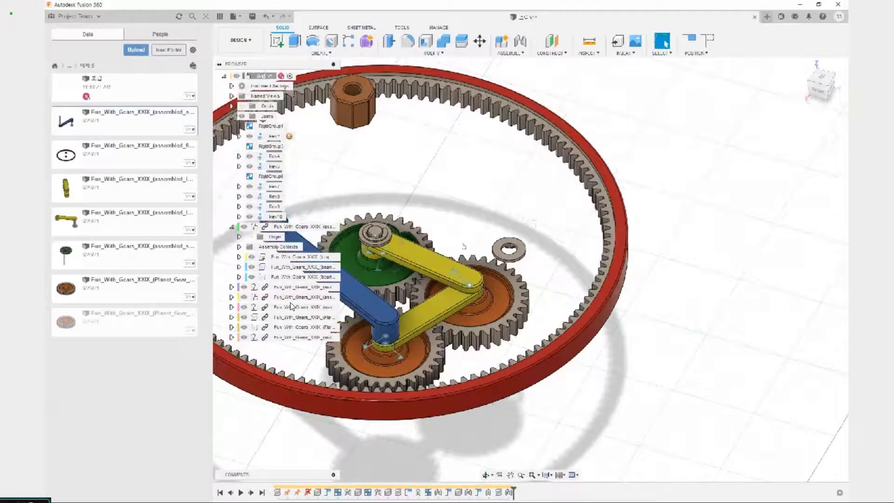
{"action": "key", "text": "ctrl+z"}
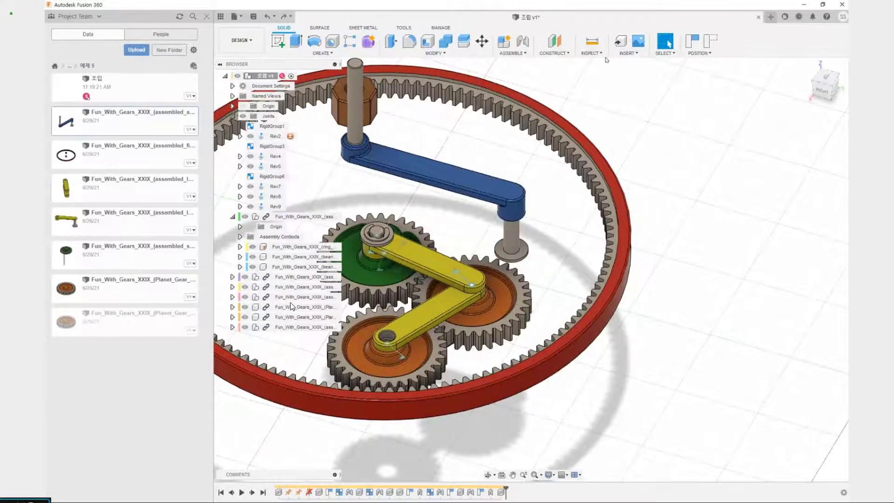
Create a rigid group from the blue arm assembly, including its child components
{"action": "left_click", "coordinate": [556, 52]}
{"action": "left_click", "coordinate": [508, 52]}
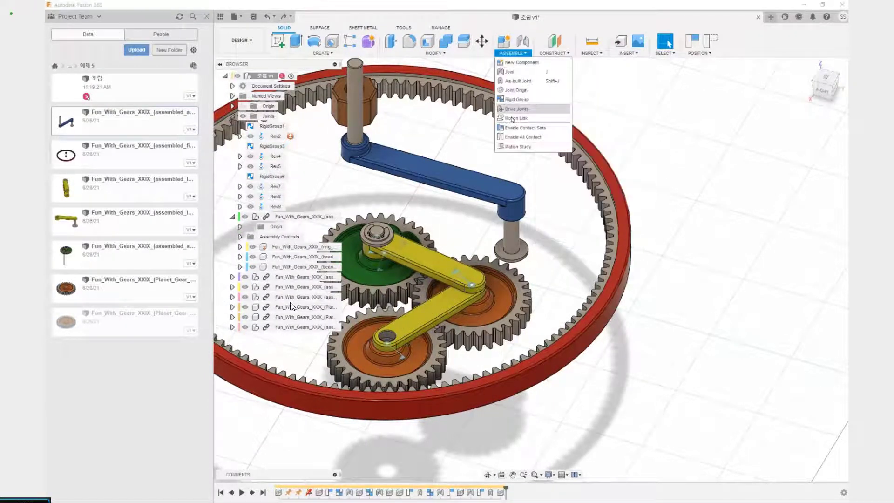
{"action": "left_click", "coordinate": [508, 111]}
{"action": "left_click", "coordinate": [536, 269]}
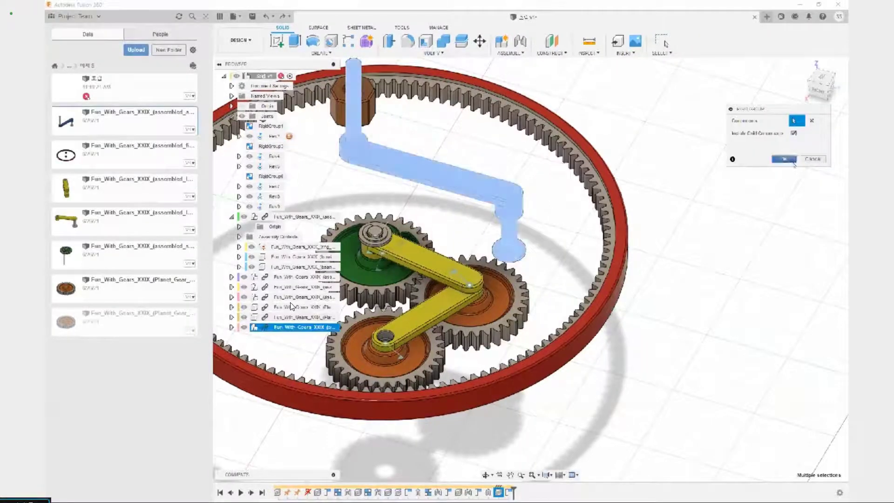
{"action": "left_click", "coordinate": [783, 158]}
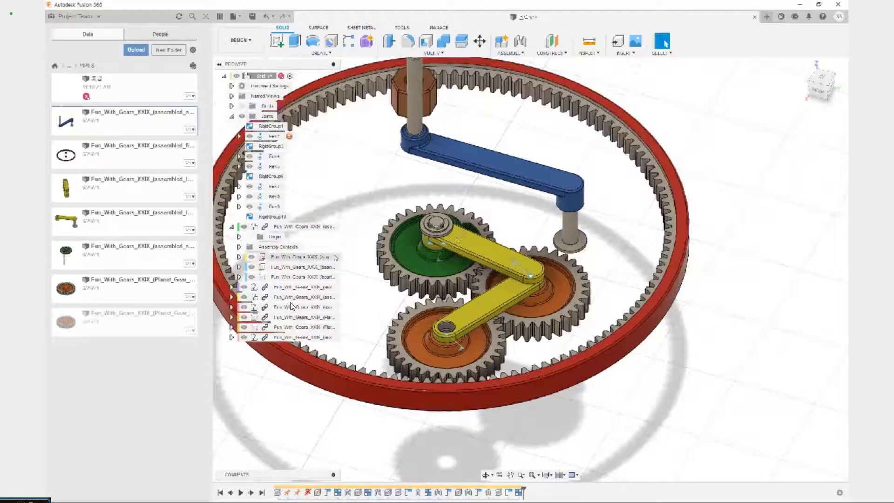
Join the lower yellow link's free-end hole to the underside of the blue arm around its short pin
{"action": "key", "text": "j"}
{"action": "scroll", "coordinate": [443, 333], "scroll_direction": "up", "scroll_amount": 5}
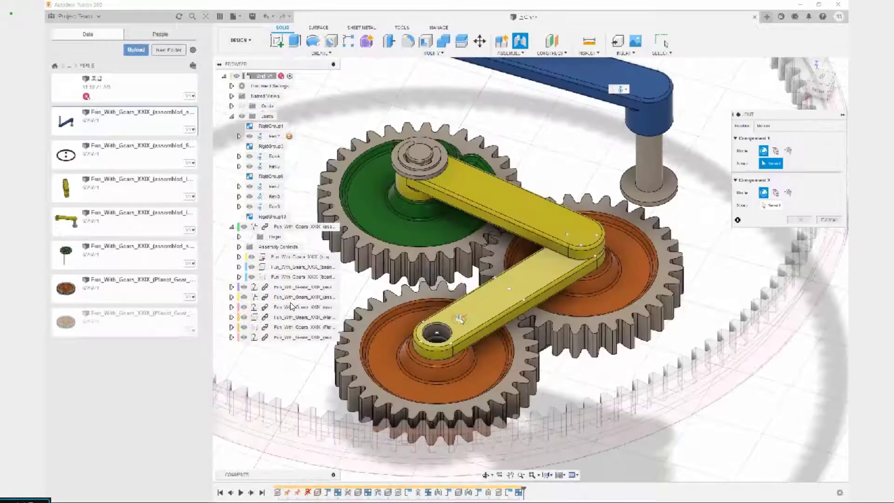
{"action": "left_click", "coordinate": [441, 338]}
{"action": "middle_click_drag", "start_coordinate": [717, 172], "coordinate": [523, 270]}
{"action": "scroll", "coordinate": [464, 304], "scroll_direction": "up", "scroll_amount": 5}
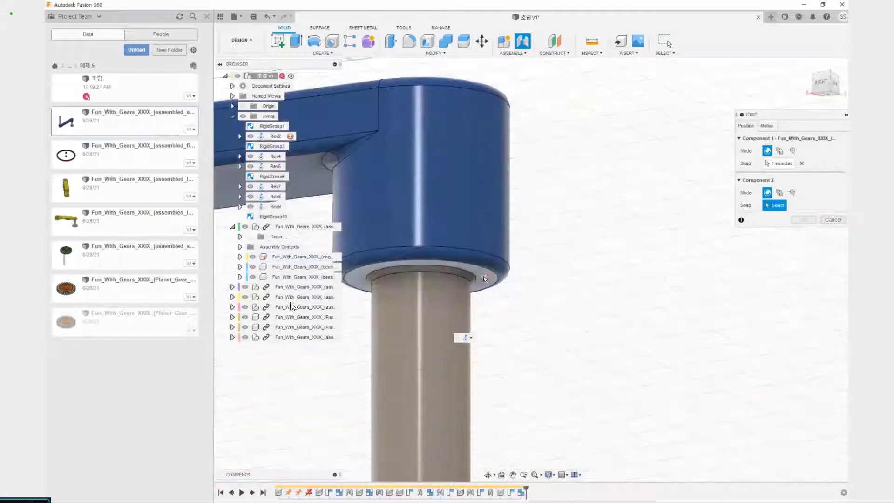
{"action": "left_click", "coordinate": [424, 288]}
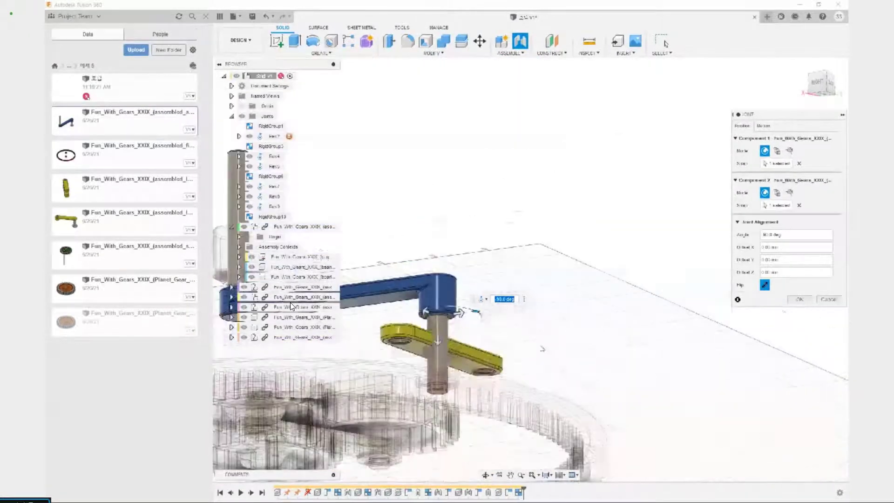
{"action": "left_click", "coordinate": [800, 301]}
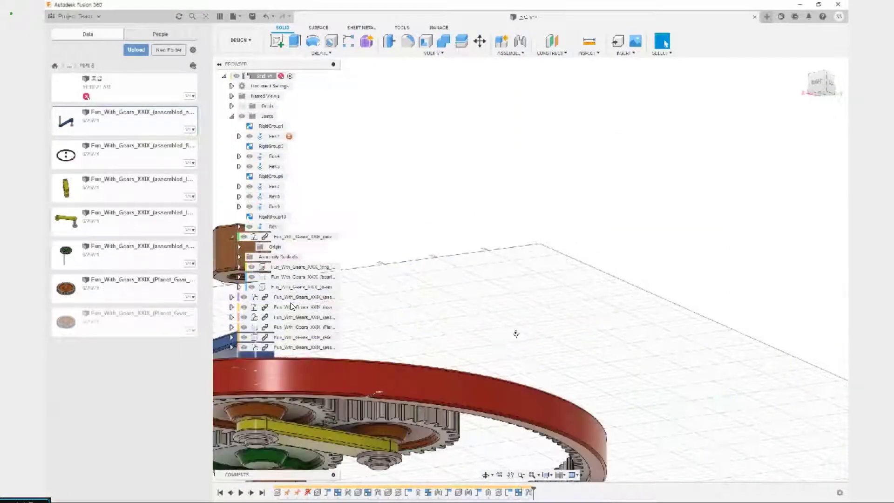
Test-move the linkage and swing the blue arm so its long shaft sits near the sun gear's centre
{"action": "middle_click_drag", "start_coordinate": [368, 302], "coordinate": [560, 404]}
{"action": "scroll", "coordinate": [570, 268], "scroll_direction": "down", "scroll_amount": 5}
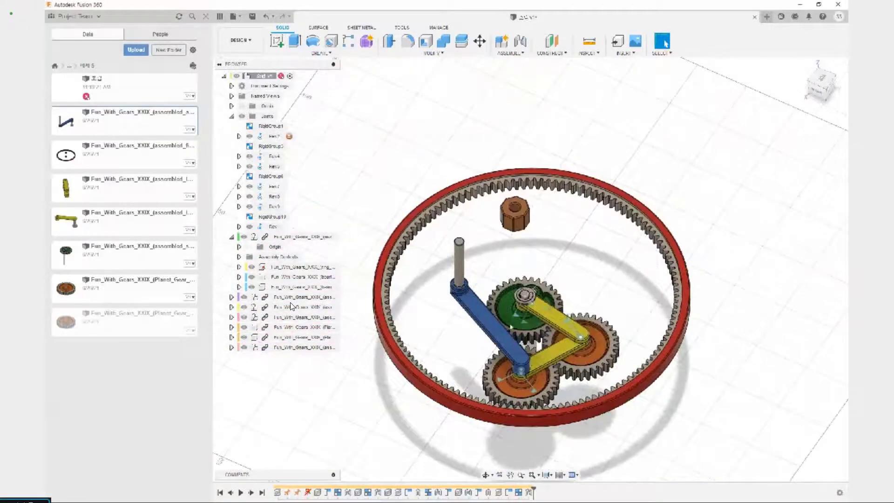
{"action": "left_click_drag", "start_coordinate": [483, 300], "coordinate": [502, 289]}
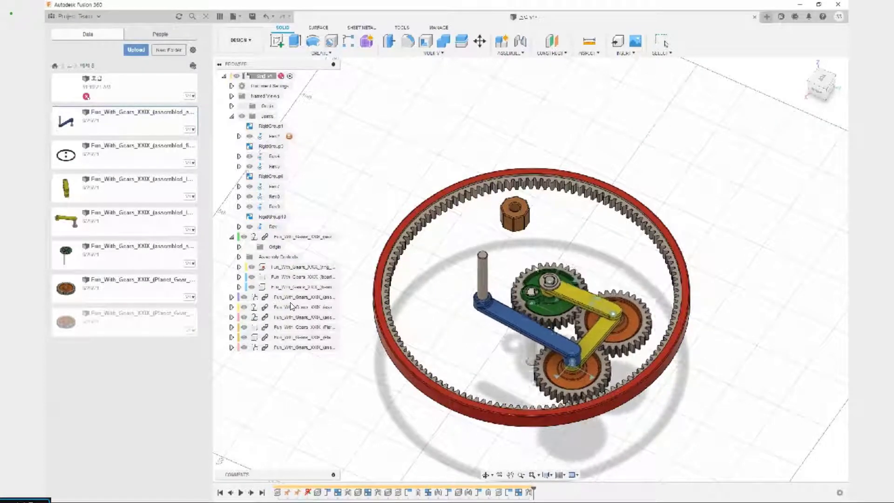
{"action": "key", "text": "Escape"}
{"action": "scroll", "coordinate": [475, 303], "scroll_direction": "up", "scroll_amount": 3}
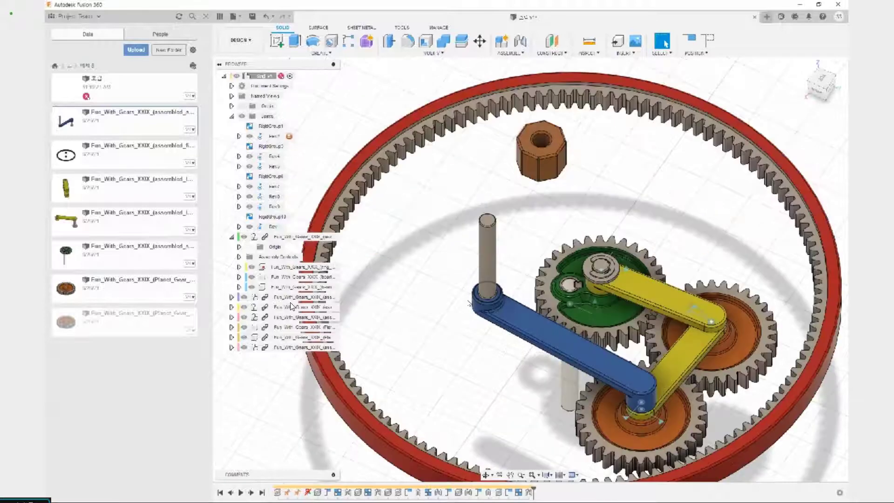
{"action": "middle_click_drag", "start_coordinate": [469, 304], "coordinate": [480, 349], "text": "shift"}
{"action": "middle_click_drag", "start_coordinate": [373, 290], "coordinate": [427, 311]}
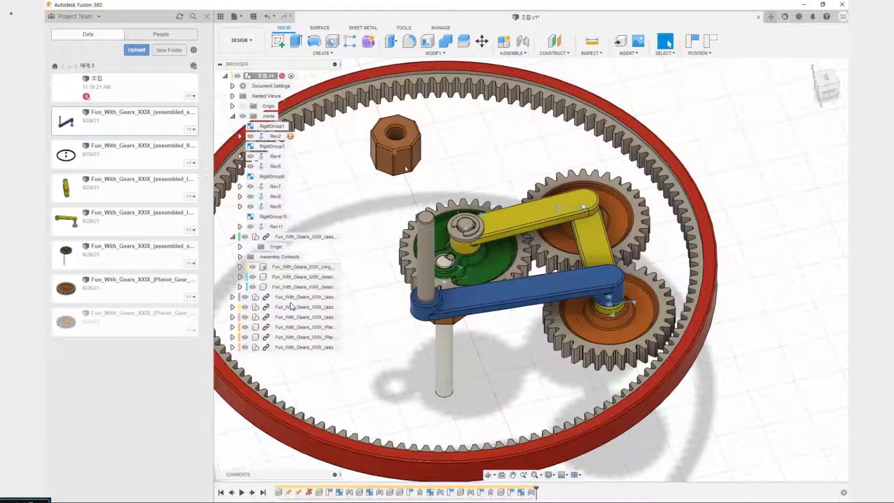
Move the loose hexagonal bearing outside the ring gear and join its bottom hole rigidly to the base of the blue arm's long shaft
{"action": "left_click_drag", "start_coordinate": [405, 168], "coordinate": [818, 159]}
{"action": "scroll", "coordinate": [769, 202], "scroll_direction": "down", "scroll_amount": 3}
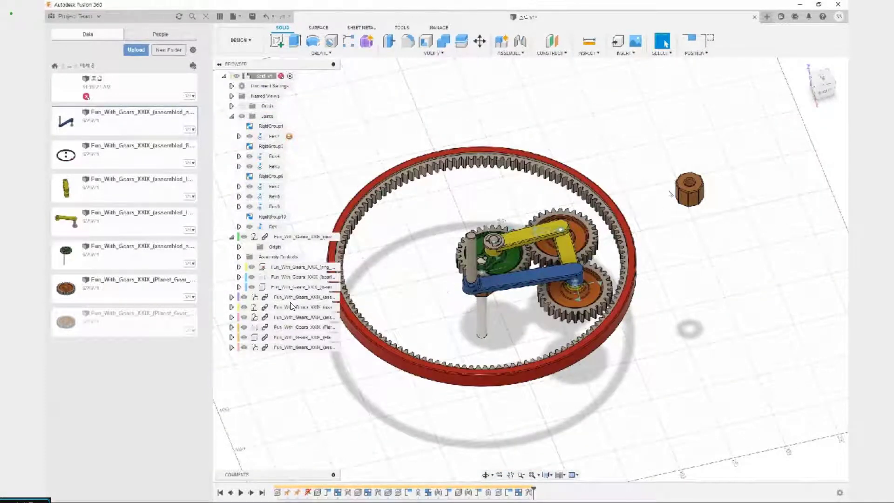
{"action": "key", "text": "j"}
{"action": "scroll", "coordinate": [693, 224], "scroll_direction": "up", "scroll_amount": 3}
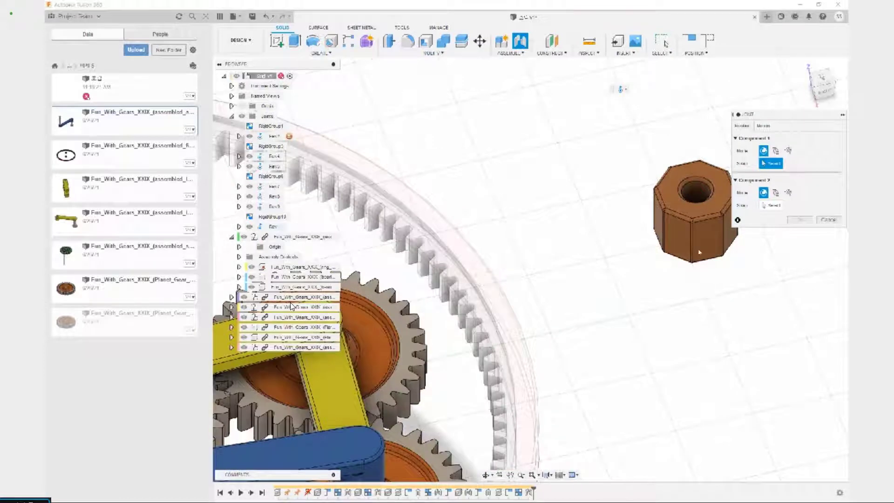
{"action": "middle_click_drag", "start_coordinate": [698, 252], "coordinate": [690, 255], "text": "shift"}
{"action": "scroll", "coordinate": [691, 274], "scroll_direction": "up", "scroll_amount": 3}
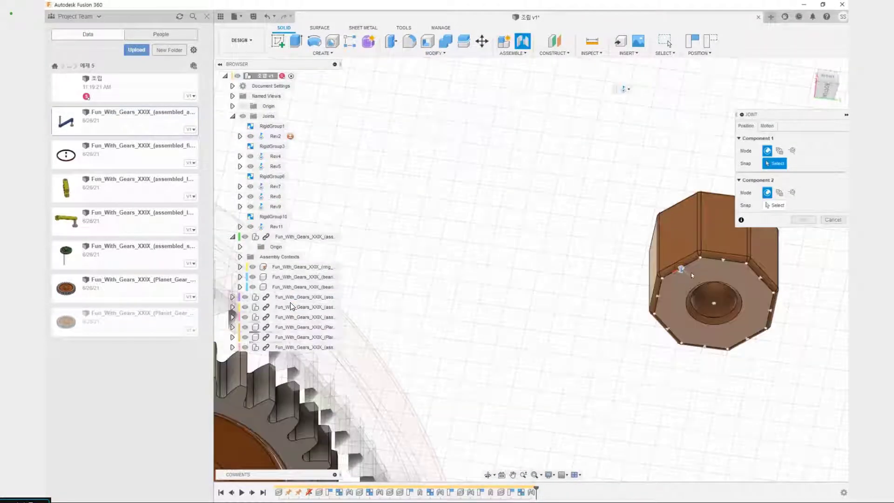
{"action": "left_click", "coordinate": [712, 302]}
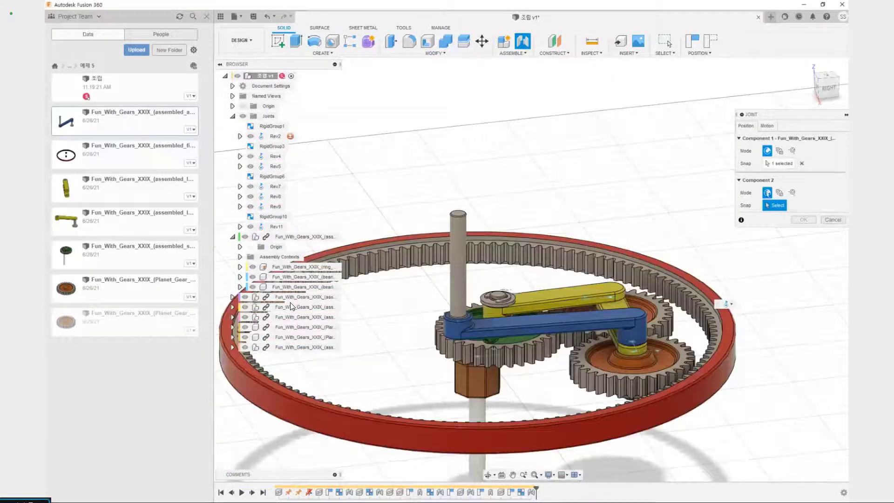
{"action": "left_click", "coordinate": [766, 126]}
{"action": "left_click", "coordinate": [767, 138]}
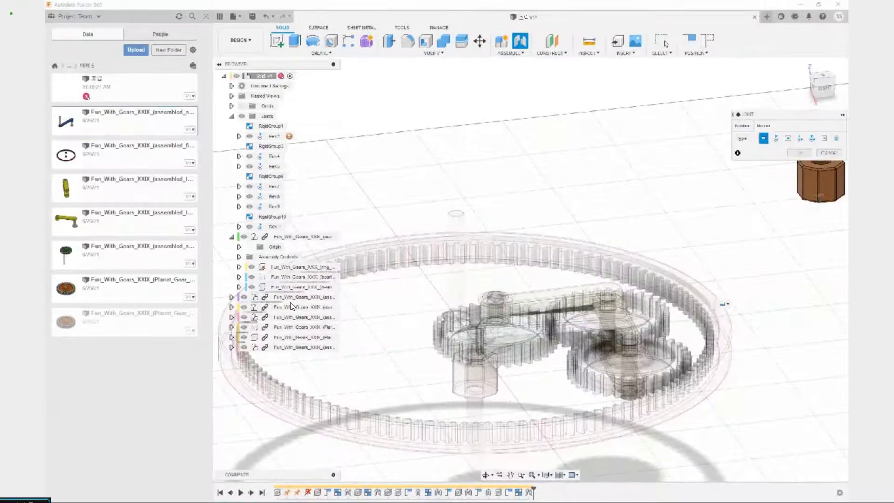
{"action": "left_click", "coordinate": [742, 126]}
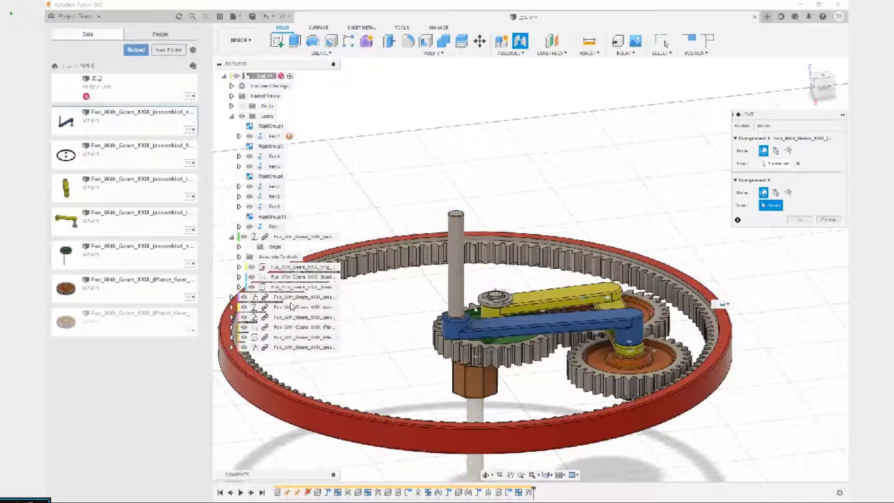
{"action": "scroll", "coordinate": [456, 321], "scroll_direction": "up", "scroll_amount": 5}
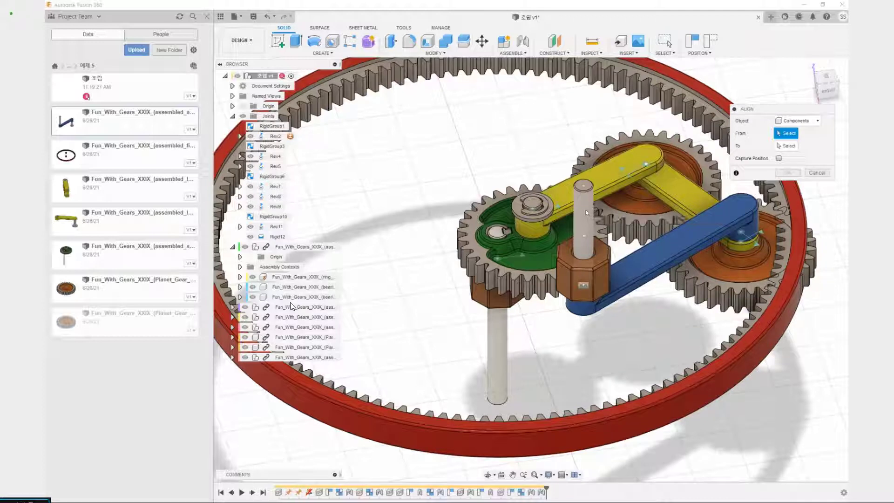
Align the blue arm's long shaft with the shaft below the sun gear so both are coaxial
{"action": "left_click", "coordinate": [587, 212]}
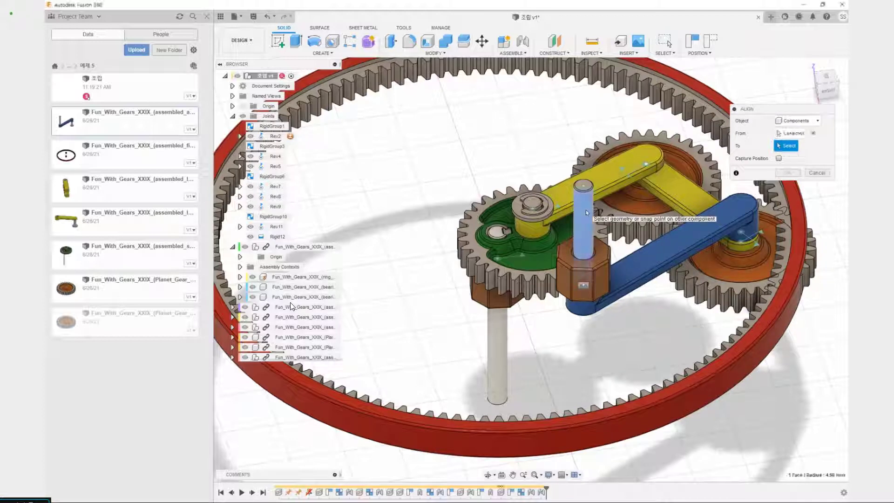
{"action": "left_click", "coordinate": [502, 373]}
{"action": "middle_click_drag", "start_coordinate": [597, 278], "coordinate": [671, 342], "text": "shift"}
{"action": "middle_click_drag", "start_coordinate": [600, 342], "coordinate": [611, 254]}
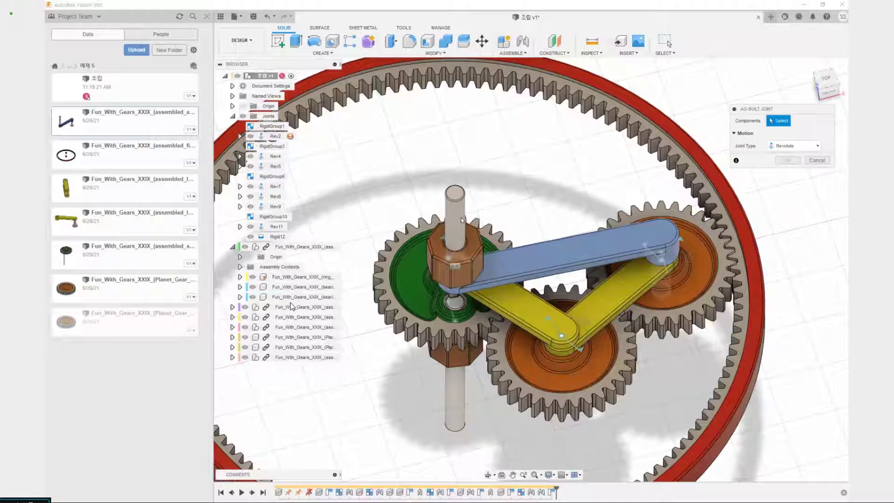
Add an as-built revolute joint about the Z axis between the blue arm and the ring gear assembly at the long shaft's top centre
{"action": "left_click", "coordinate": [459, 216]}
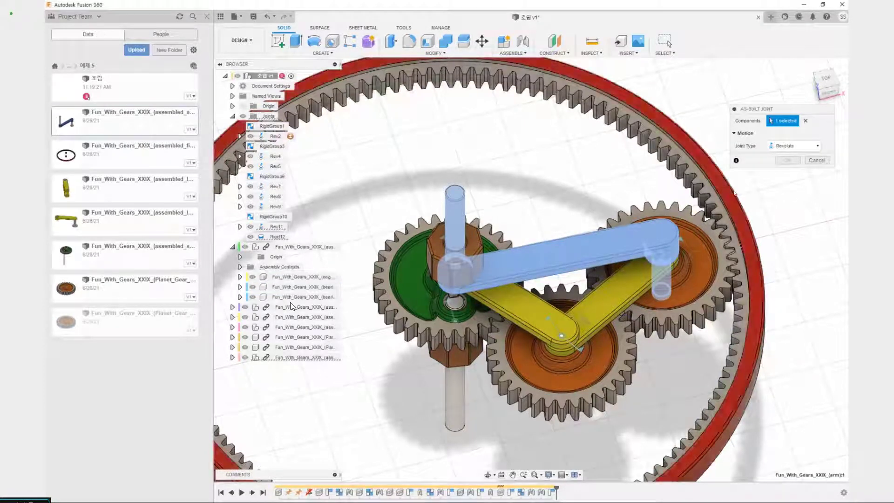
{"action": "left_click", "coordinate": [740, 215]}
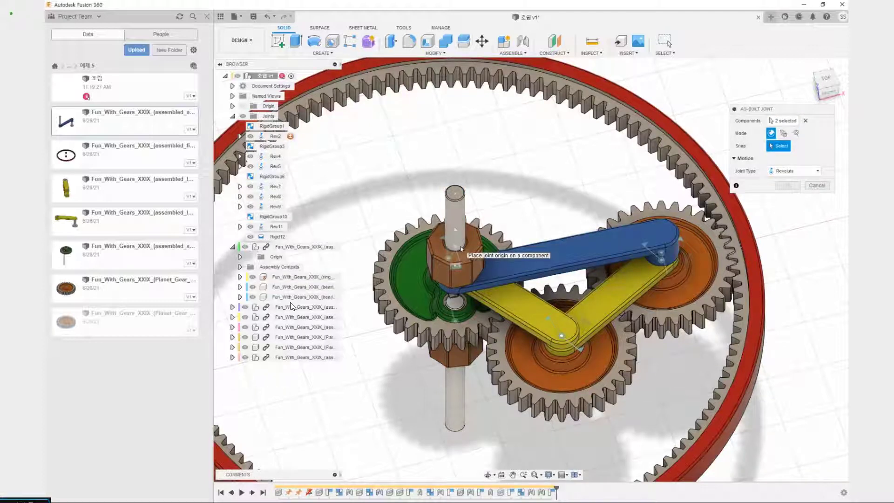
{"action": "left_click", "coordinate": [454, 192]}
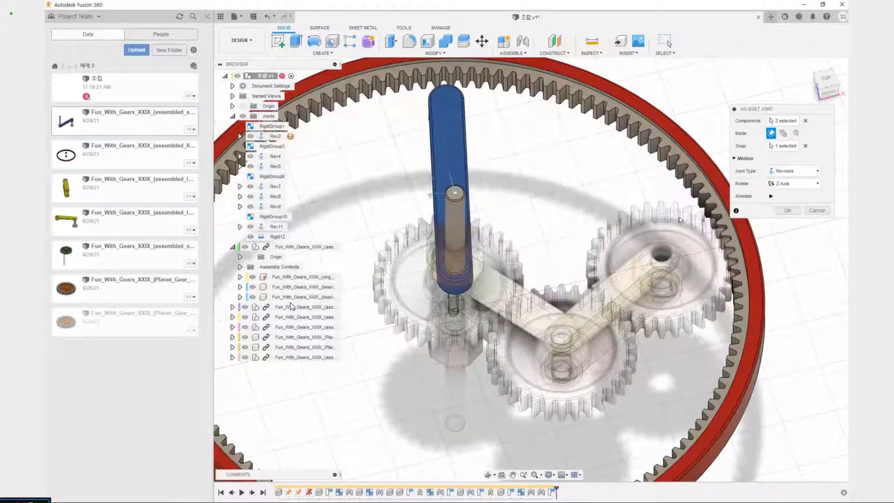
{"action": "left_click", "coordinate": [787, 211]}
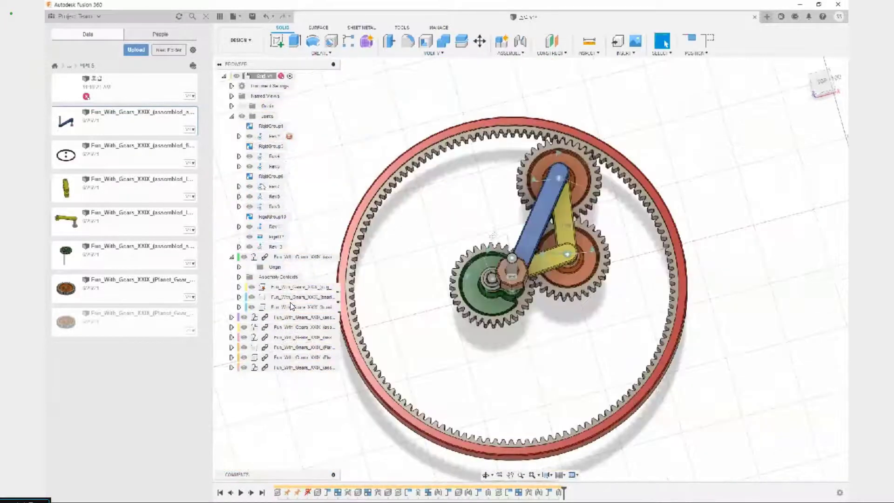
Rename joint Rev2 as 실행 and the blue arm's new revolute joint as 실행 (1), and animate the model from each
{"action": "left_click", "coordinate": [266, 137]}
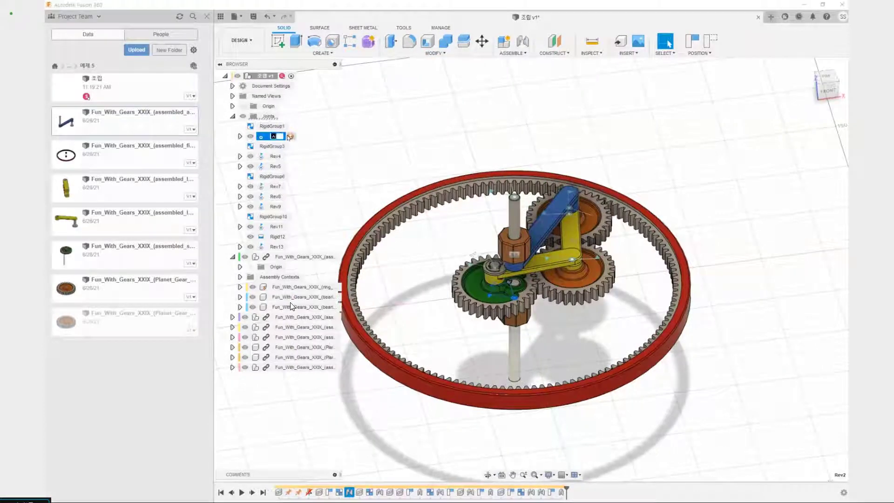
{"action": "left_click", "coordinate": [277, 246]}
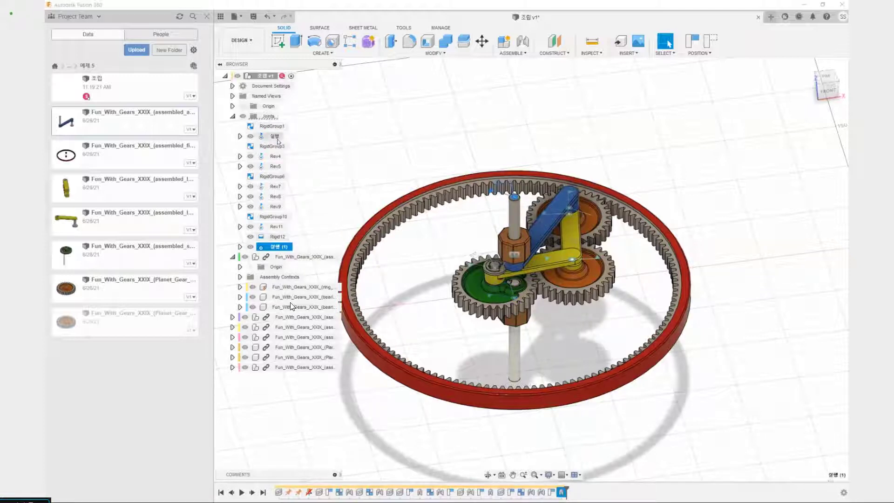
{"action": "right_click", "coordinate": [276, 137]}
{"action": "left_click", "coordinate": [317, 215]}
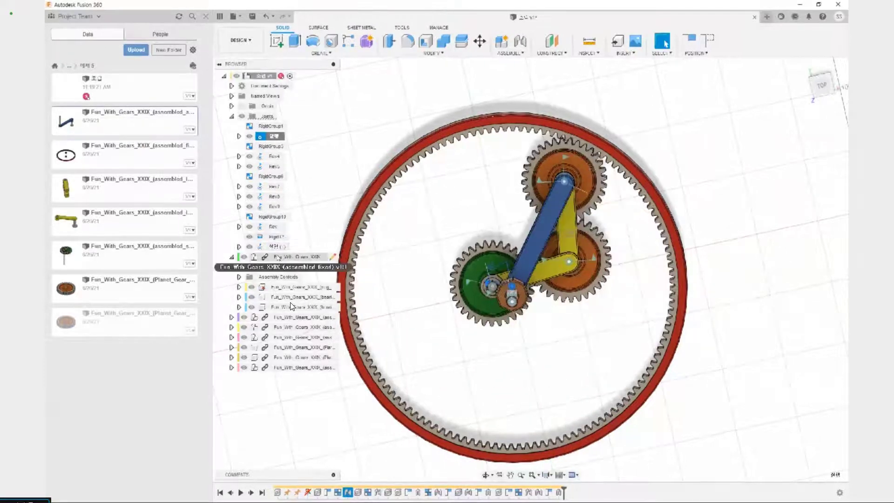
{"action": "right_click", "coordinate": [279, 246]}
{"action": "left_click", "coordinate": [318, 319]}
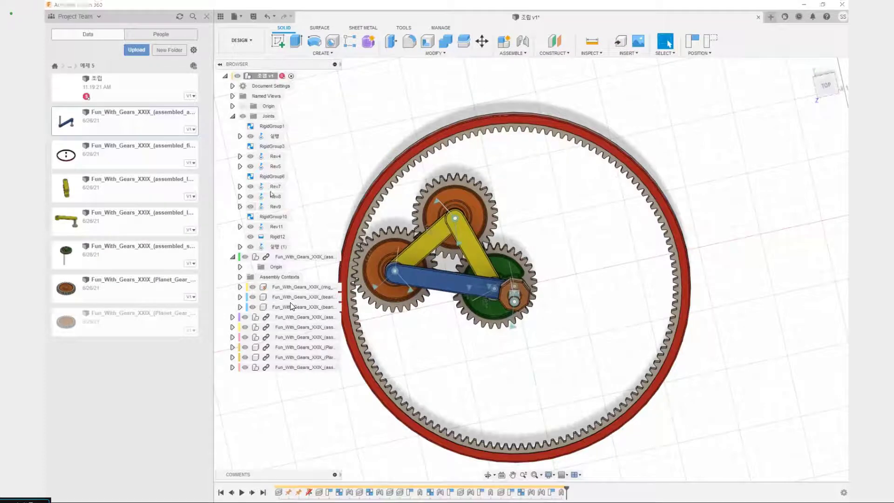
Try deleting joint Rev8 and animate the model from the 실행 joint, and undo the deletion
{"action": "key", "text": "Delete"}
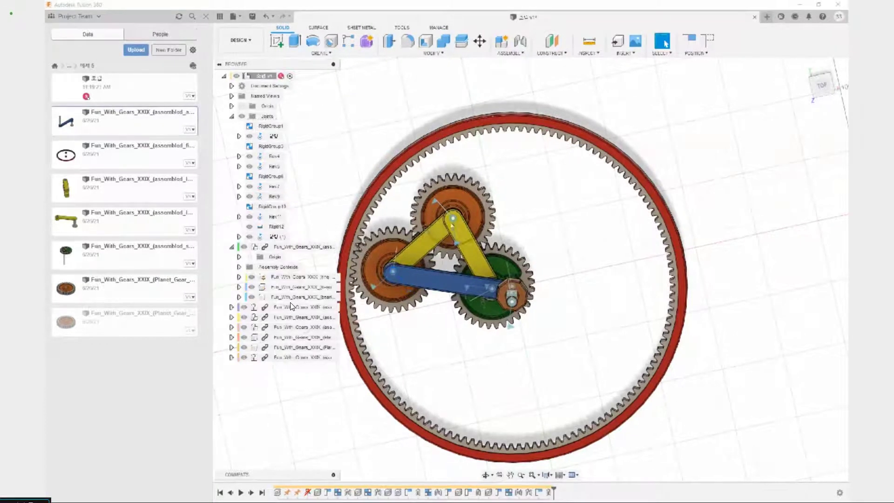
{"action": "right_click", "coordinate": [274, 136]}
{"action": "left_click", "coordinate": [303, 212]}
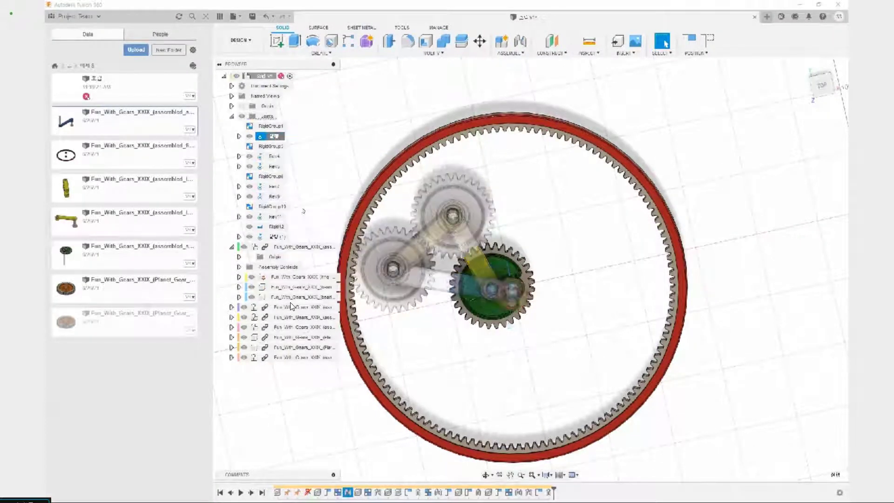
{"action": "right_click", "coordinate": [269, 136]}
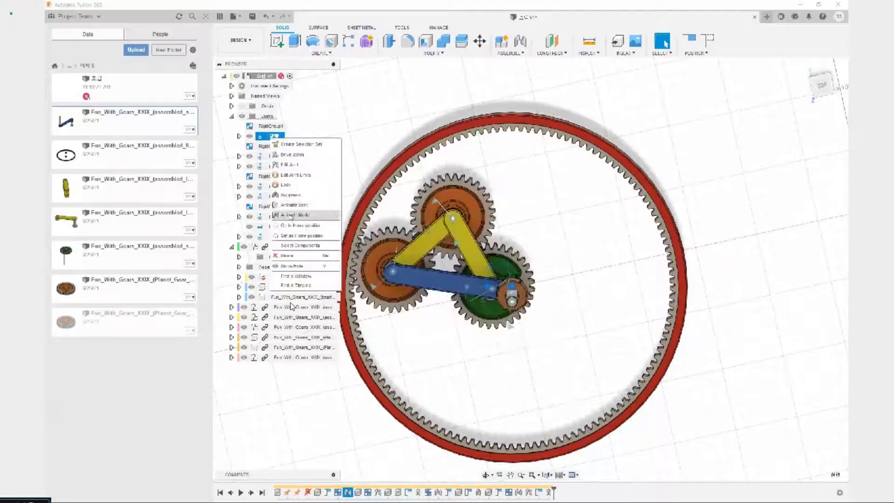
{"action": "left_click", "coordinate": [291, 214]}
{"action": "key", "text": "Escape"}
{"action": "key", "text": "ctrl+z"}
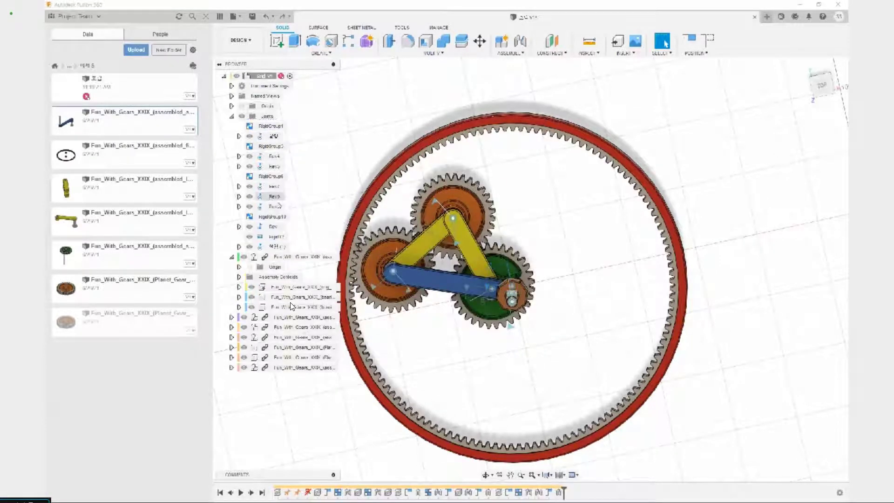
Delete joint Rev9 despite its timeline references and animate the model from the 실행 and 실행 (1) joints
{"action": "key", "text": "Delete"}
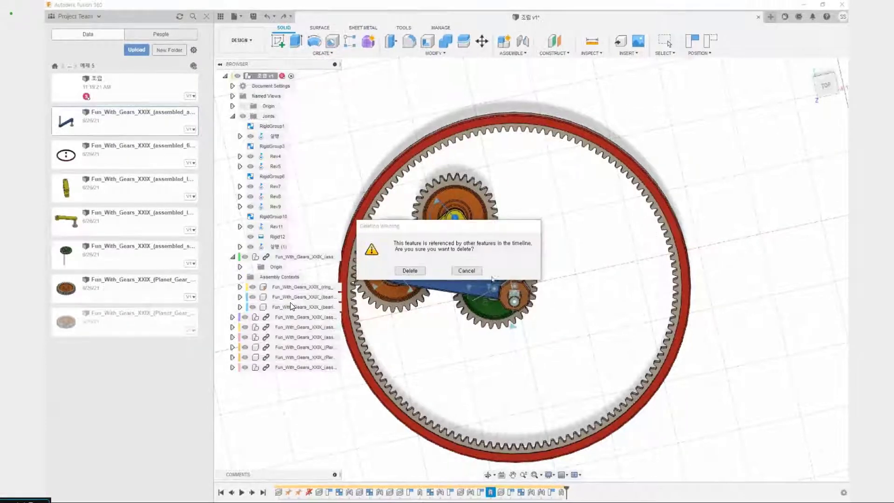
{"action": "left_click", "coordinate": [409, 272]}
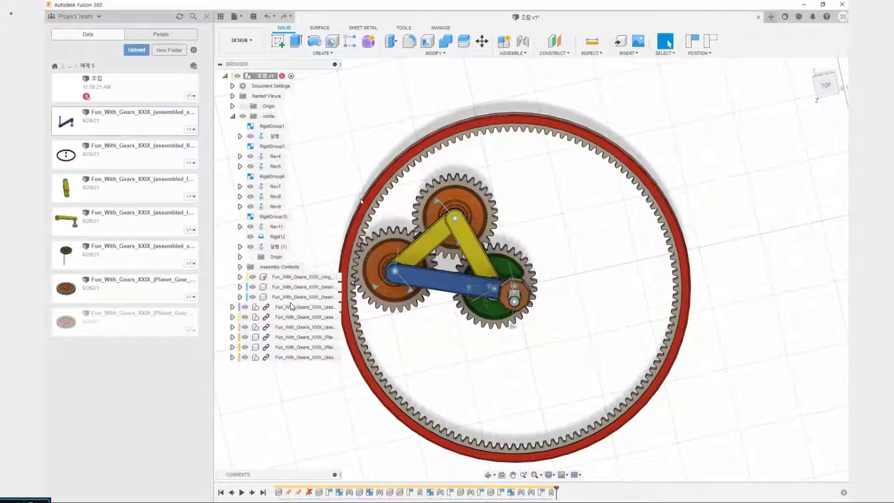
{"action": "right_click", "coordinate": [270, 137]}
{"action": "left_click", "coordinate": [299, 215]}
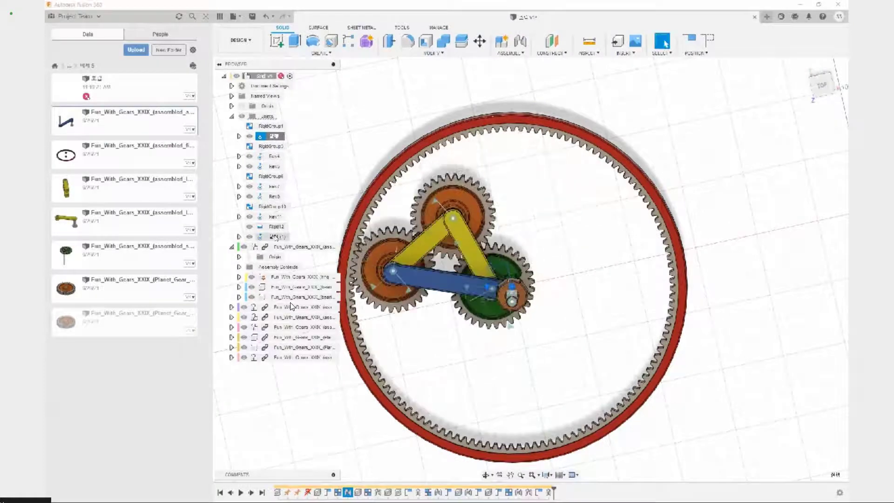
{"action": "right_click", "coordinate": [276, 237]}
{"action": "left_click", "coordinate": [301, 314]}
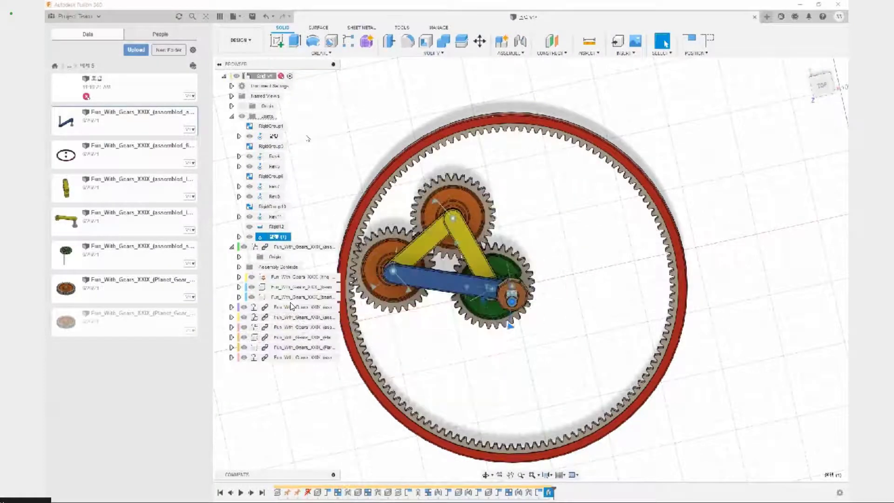
Examine joint Rev4 by animating the model from it and highlighting the components it connects
{"action": "right_click", "coordinate": [274, 159]}
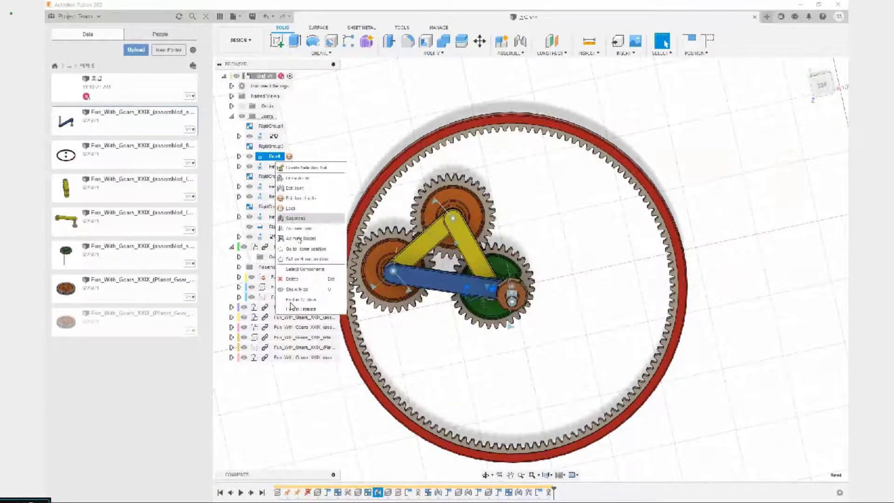
{"action": "left_click", "coordinate": [299, 238]}
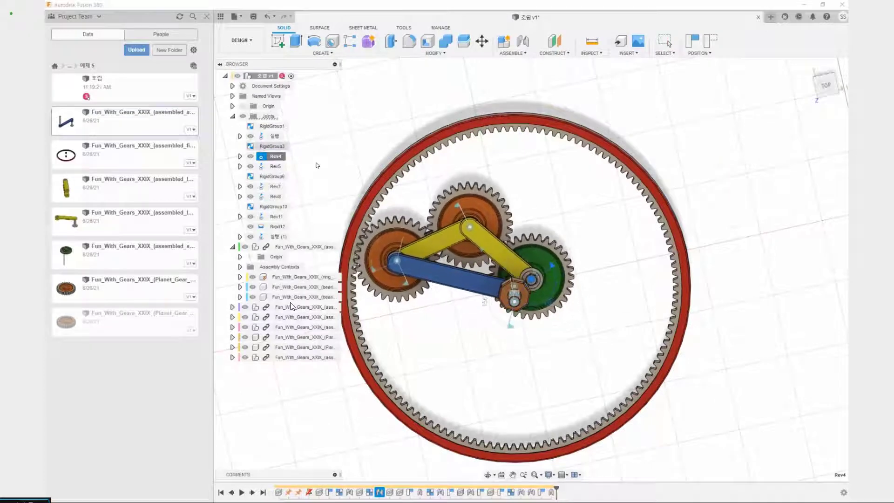
{"action": "key", "text": "Escape"}
{"action": "right_click", "coordinate": [274, 136]}
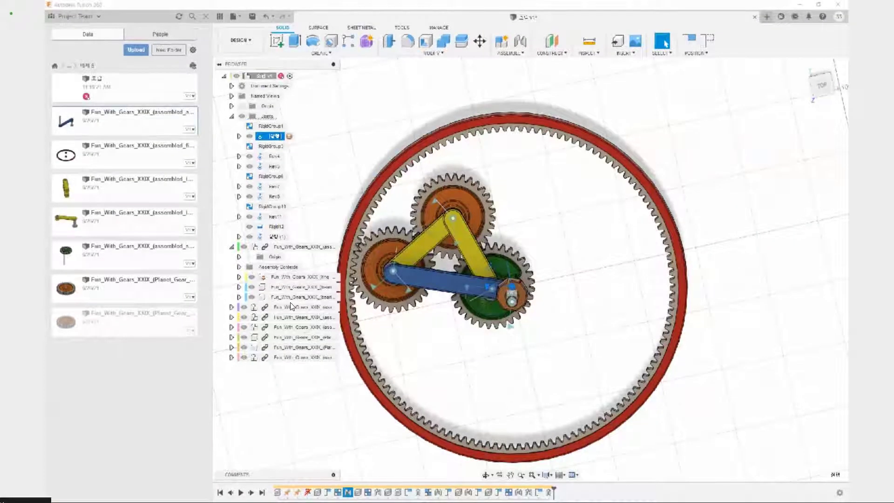
{"action": "right_click", "coordinate": [274, 158]}
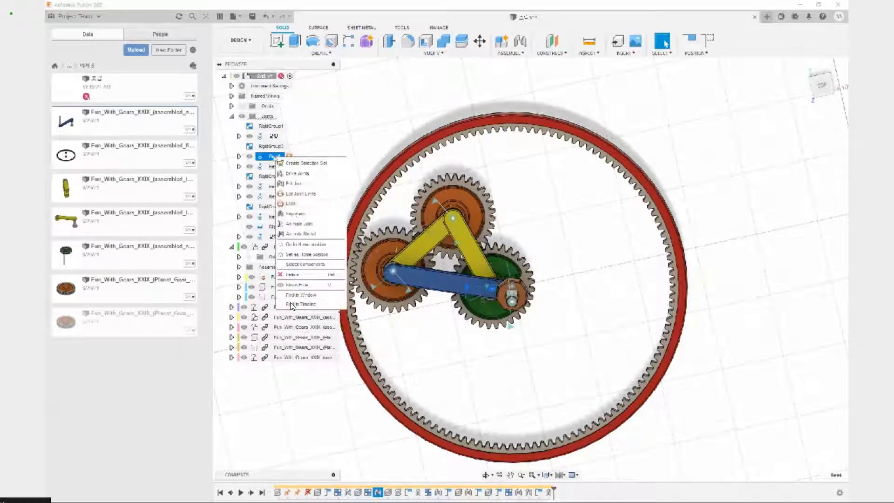
{"action": "left_click", "coordinate": [301, 265]}
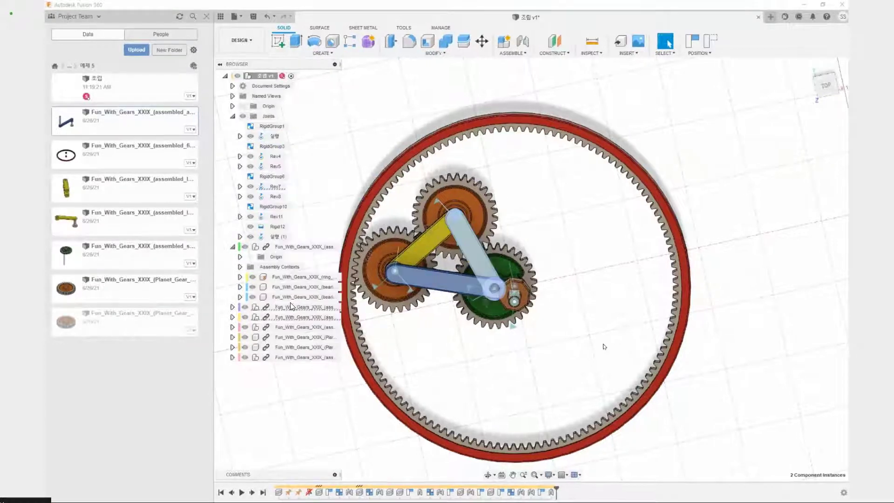
{"action": "middle_click_drag", "start_coordinate": [592, 313], "coordinate": [417, 271], "text": "shift"}
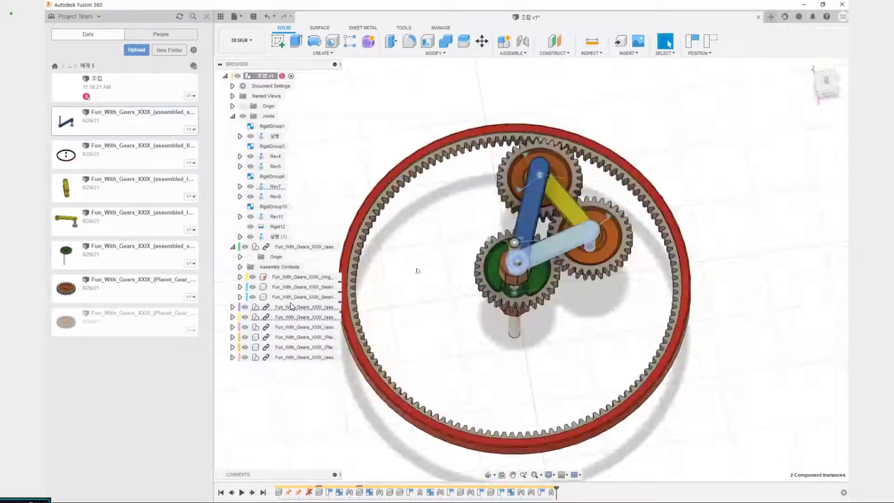
{"action": "right_click", "coordinate": [272, 159]}
{"action": "left_click", "coordinate": [298, 234]}
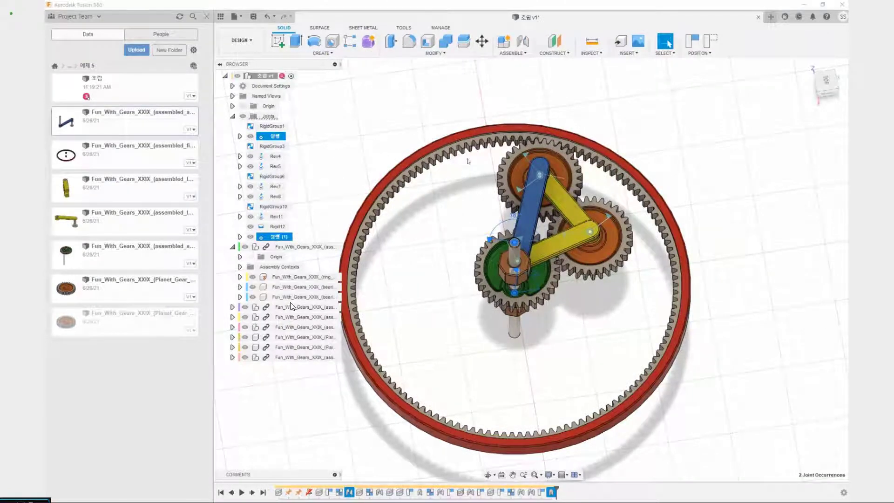
Capture the current position and create a motion link between the selected 실행 and 실행 (1) joints with the rotation reversed
{"action": "left_click", "coordinate": [515, 53]}
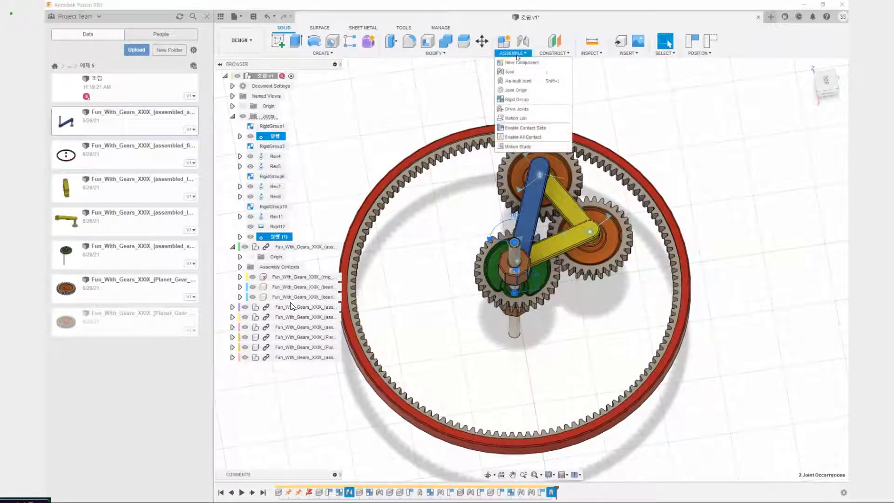
{"action": "left_click", "coordinate": [517, 118]}
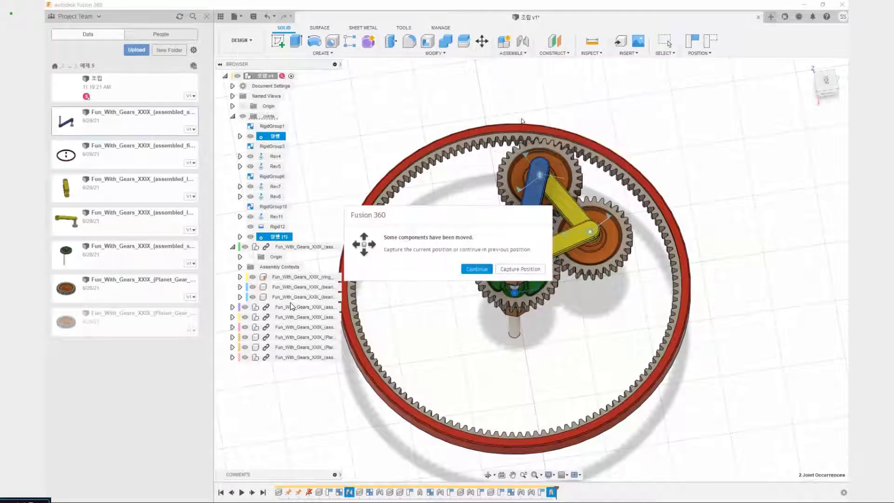
{"action": "left_click", "coordinate": [519, 269]}
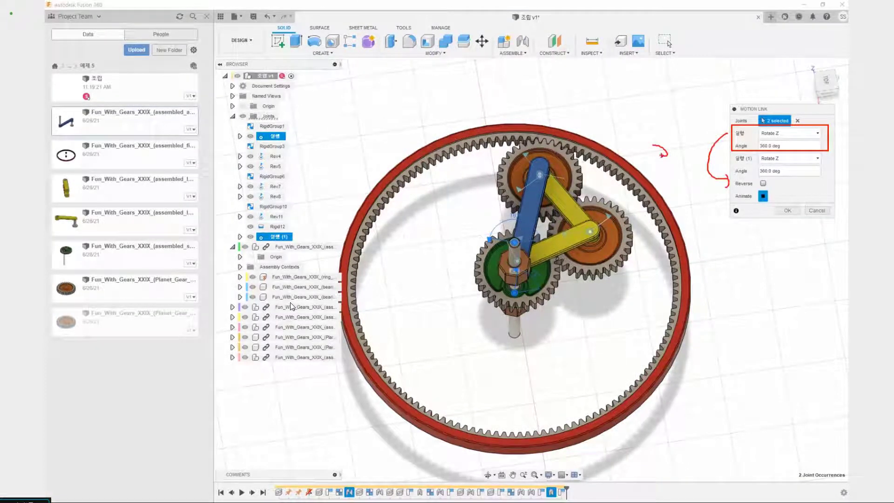
{"action": "left_click", "coordinate": [762, 183]}
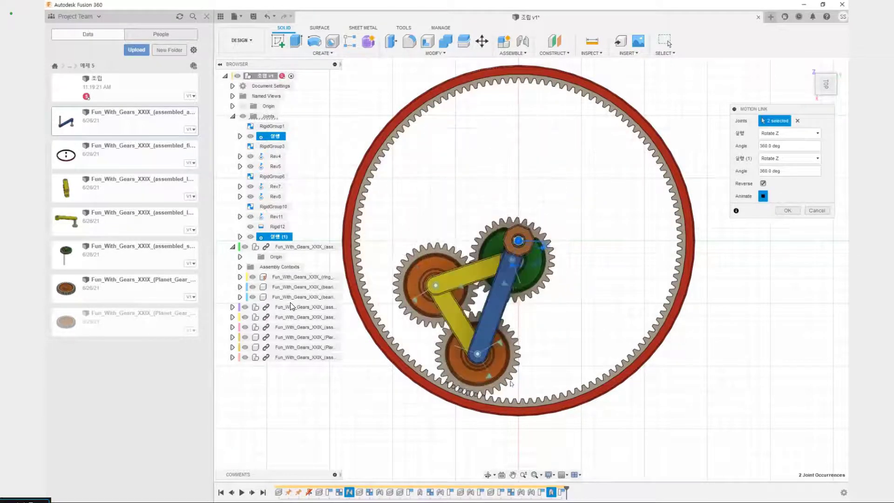
{"action": "left_click", "coordinate": [787, 210]}
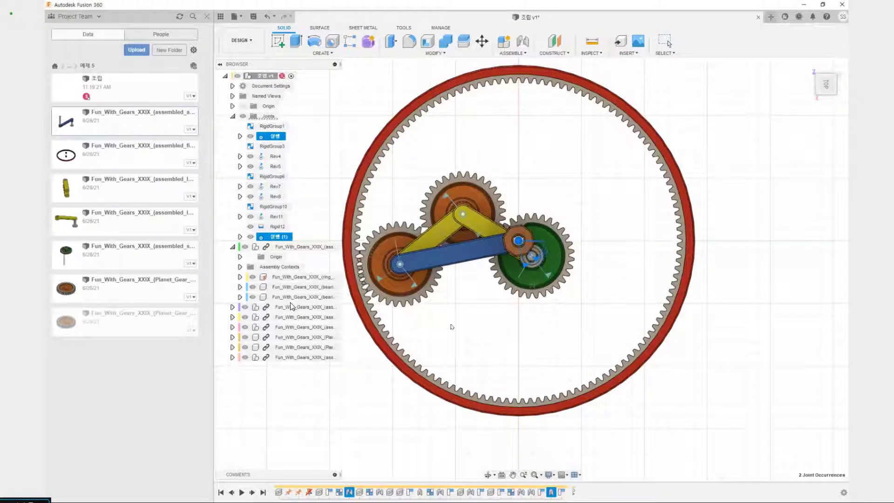
Animate the model from the 실행 joint and examine the linked gear motion inside the ring gear from several angles
{"action": "middle_click_drag", "start_coordinate": [488, 311], "coordinate": [480, 284], "text": "shift"}
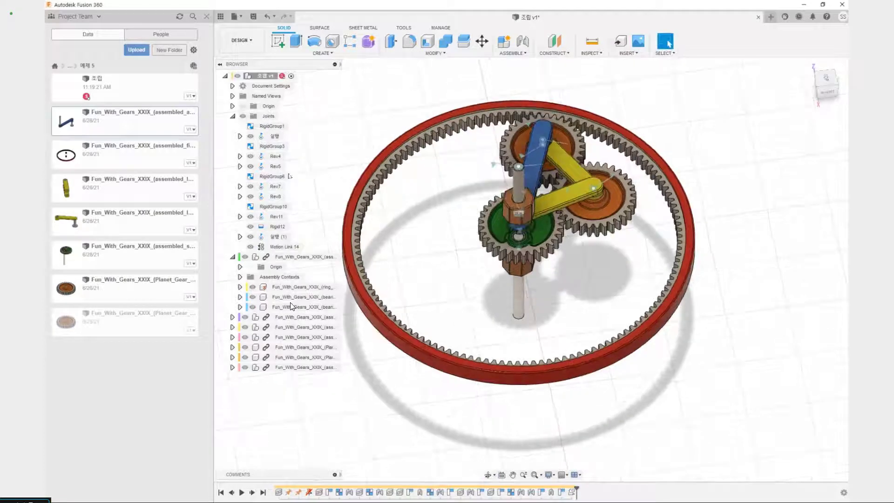
{"action": "right_click", "coordinate": [276, 137]}
{"action": "left_click", "coordinate": [319, 216]}
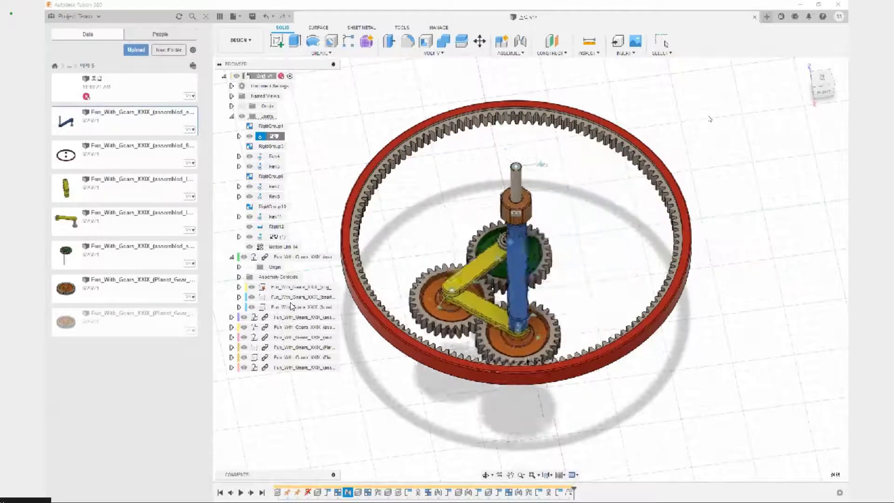
{"action": "middle_click_drag", "start_coordinate": [709, 117], "coordinate": [714, 137]}
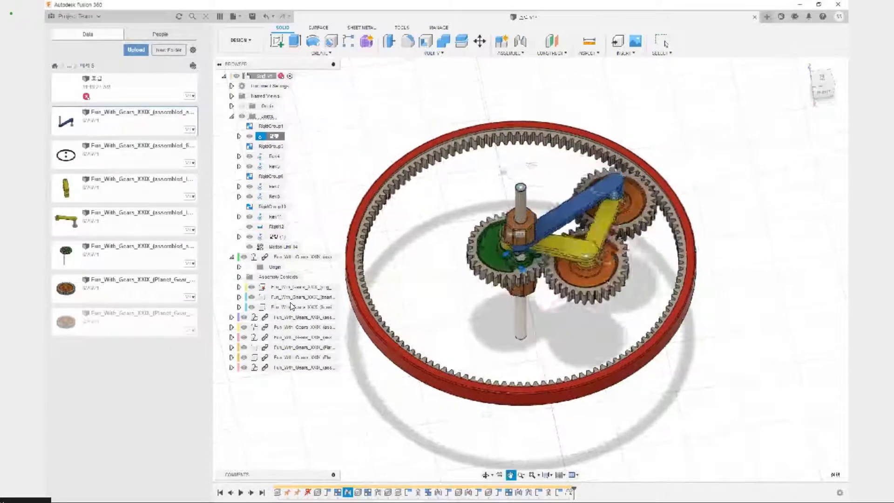
{"action": "middle_click_drag", "start_coordinate": [532, 165], "coordinate": [594, 205]}
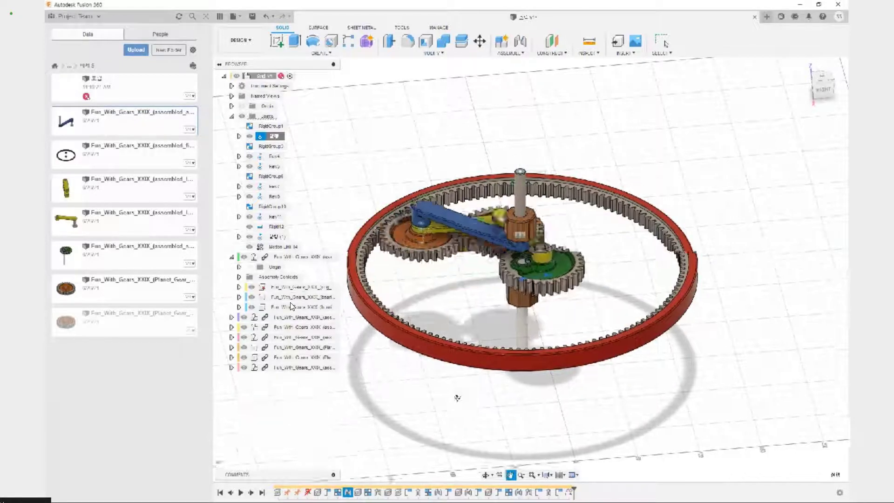
{"action": "middle_click_drag", "start_coordinate": [460, 395], "coordinate": [477, 417], "text": "shift"}
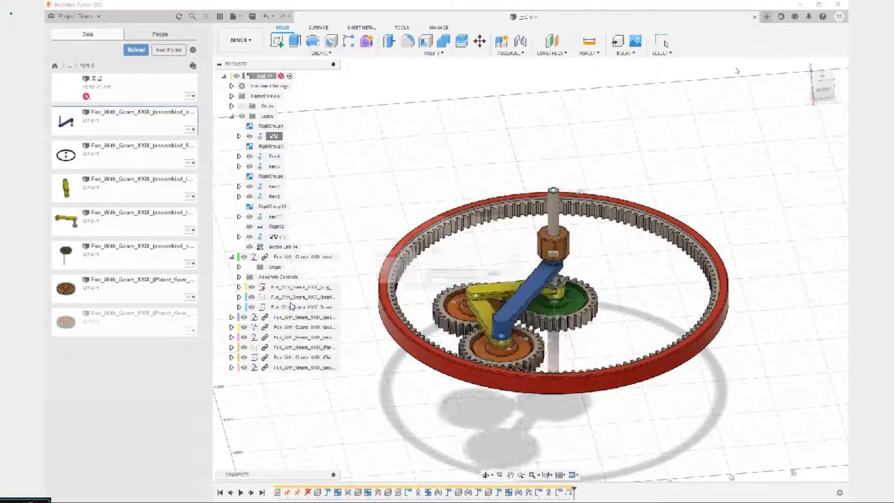
Save the 조립 design as a new version with the finished joints and motion link
{"action": "key", "text": "ctrl+s"}
{"action": "key", "text": "Return"}
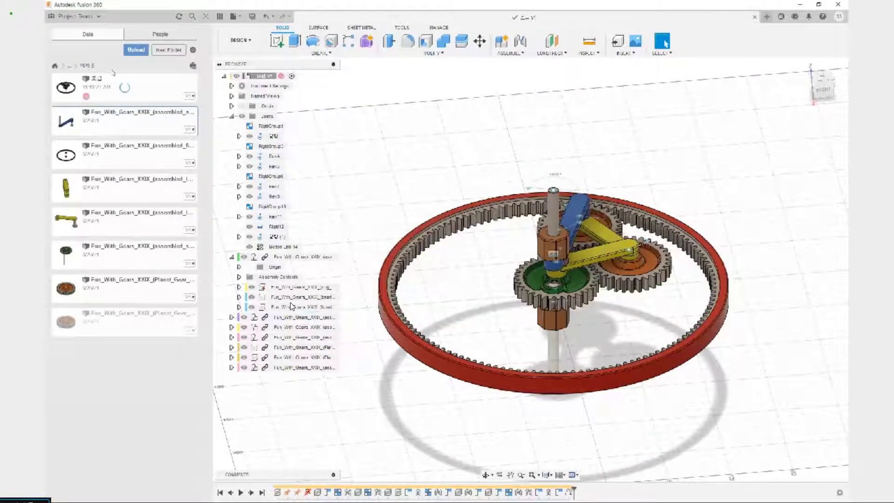
Go back up to the 26일 project folder and close the finished 조립 design
{"action": "left_click", "coordinate": [70, 69]}
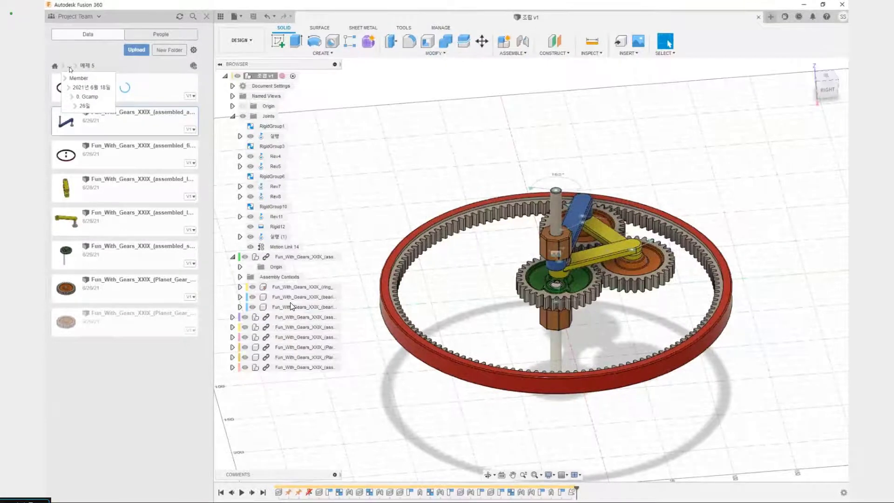
{"action": "left_click", "coordinate": [84, 106]}
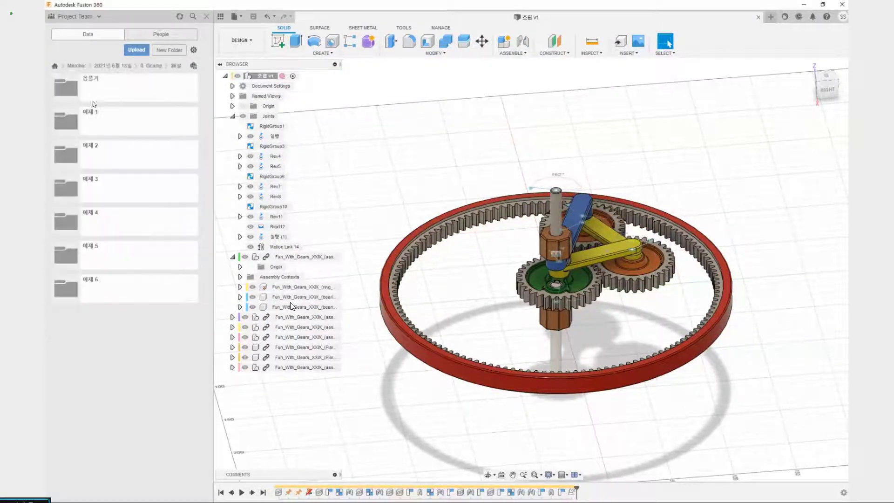
{"action": "left_click", "coordinate": [757, 17]}
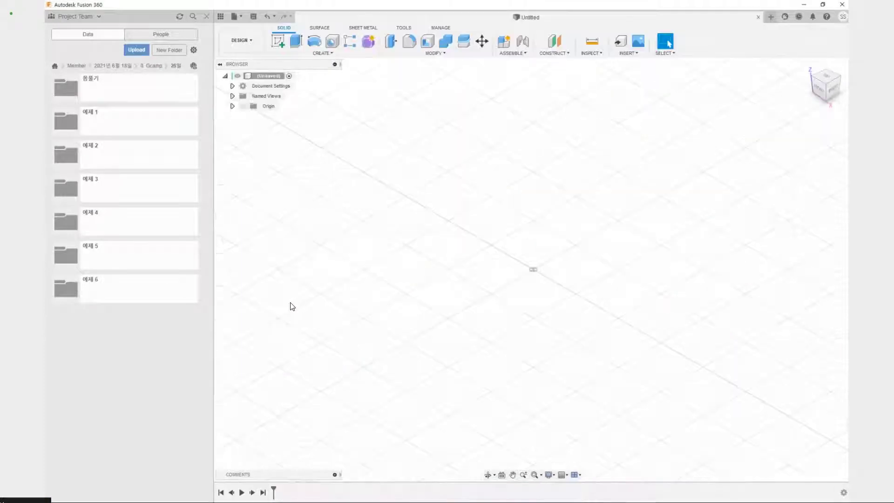
Switch to the G-CAMP slideshow, examine the crank-driven rabbit box of 예제 6, and return to Fusion 360
{"action": "key", "text": "alt+Tab"}
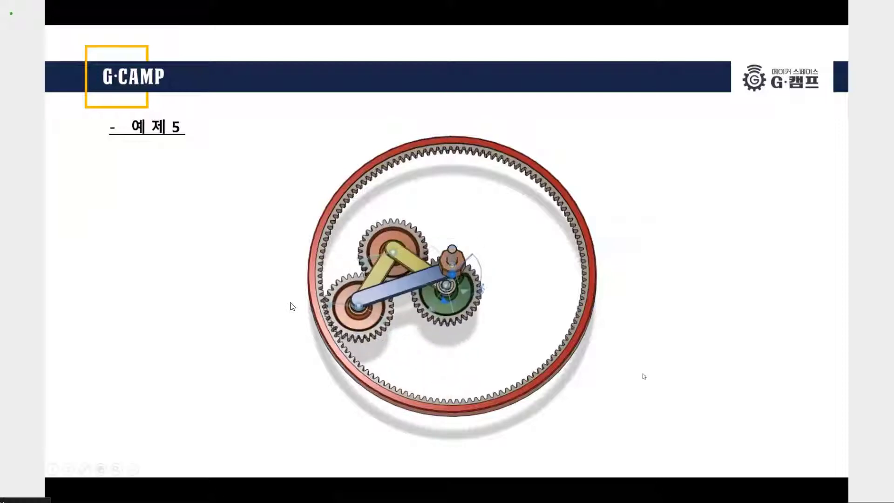
{"action": "key", "text": "Right"}
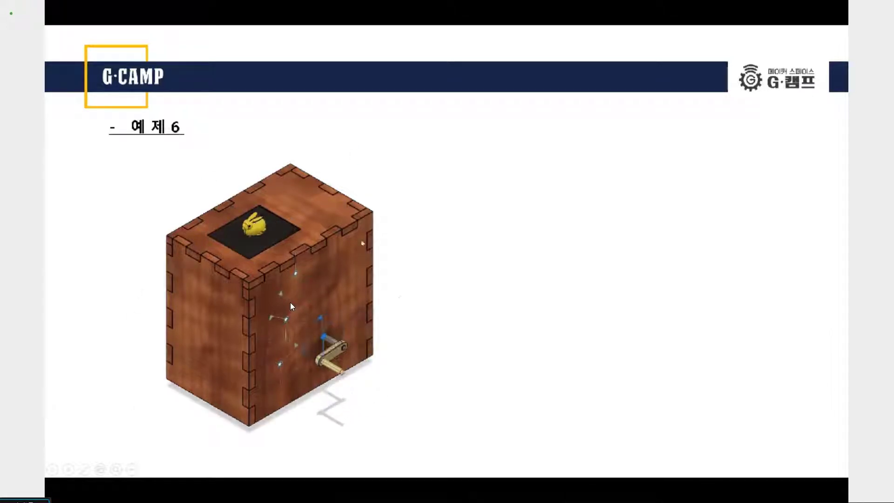
{"action": "left_click", "coordinate": [399, 297]}
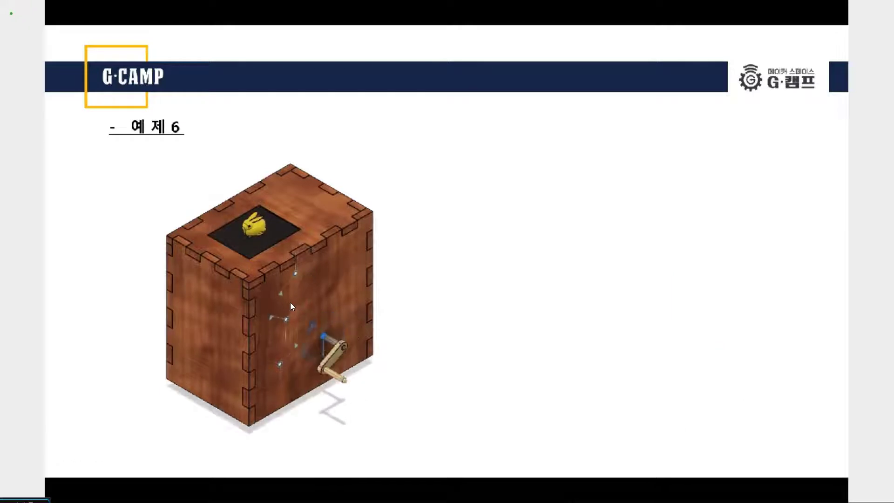
{"action": "key", "text": "alt+Tab"}
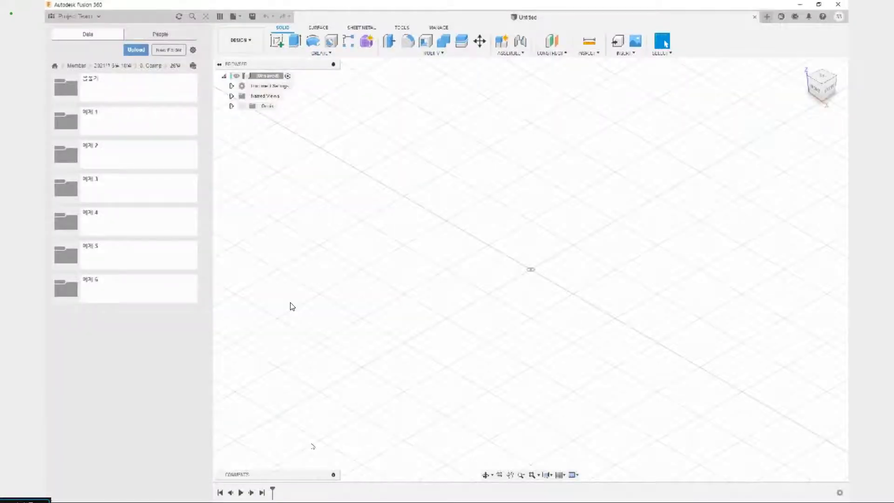
Open the 예제 6 folder and save the new untitled design there as 조립
{"action": "left_click", "coordinate": [161, 297]}
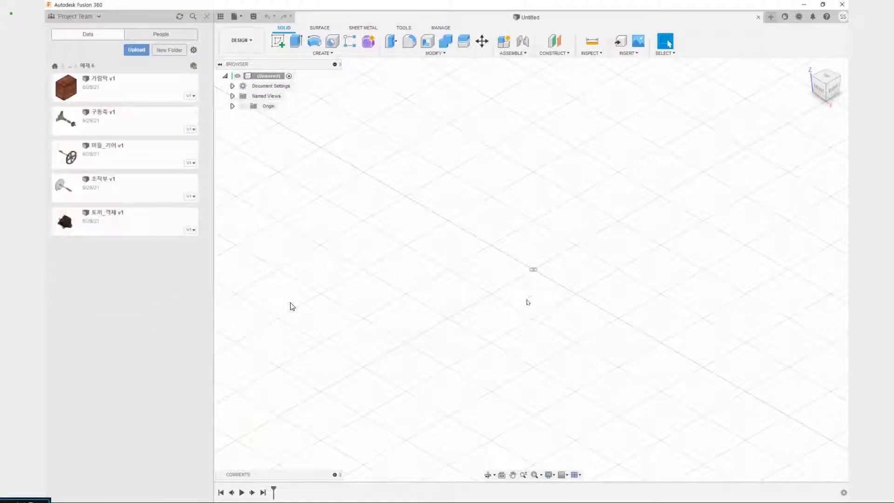
{"action": "key", "text": "ctrl+s"}
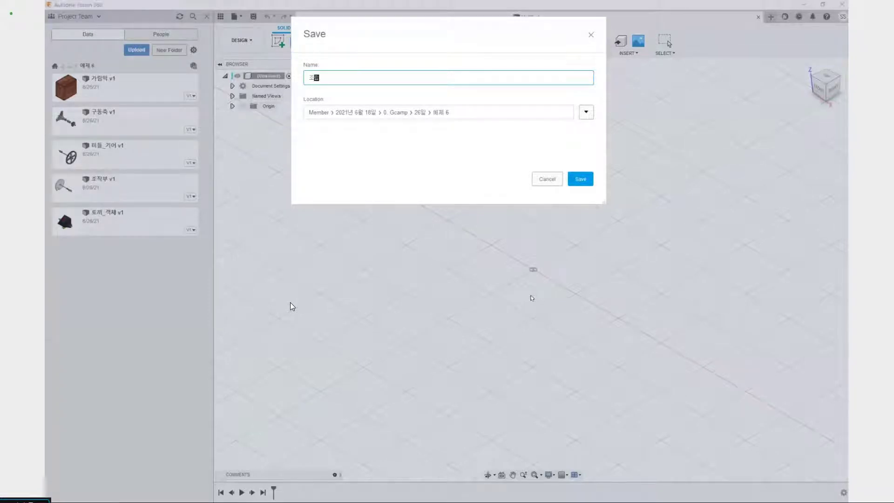
{"action": "key", "text": "Escape"}
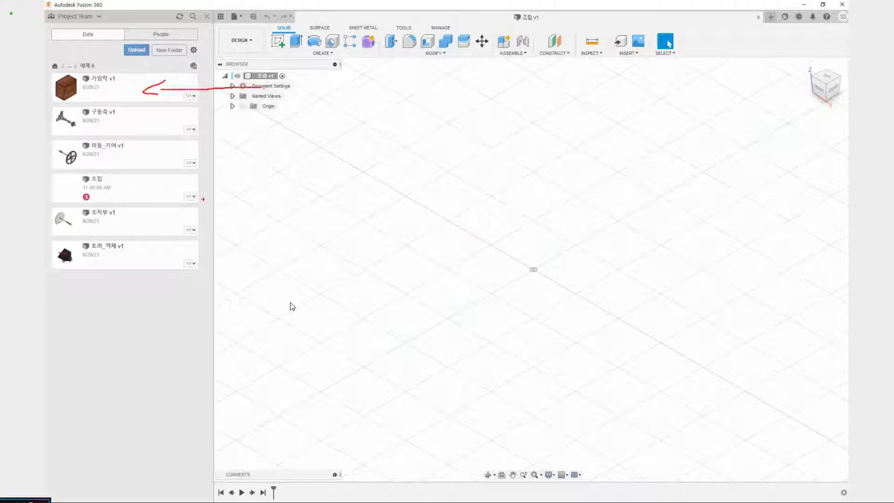
Insert the 가림막 box into the current design and rotate it 90 degrees about the X axis to stand upright
{"action": "right_click", "coordinate": [122, 96]}
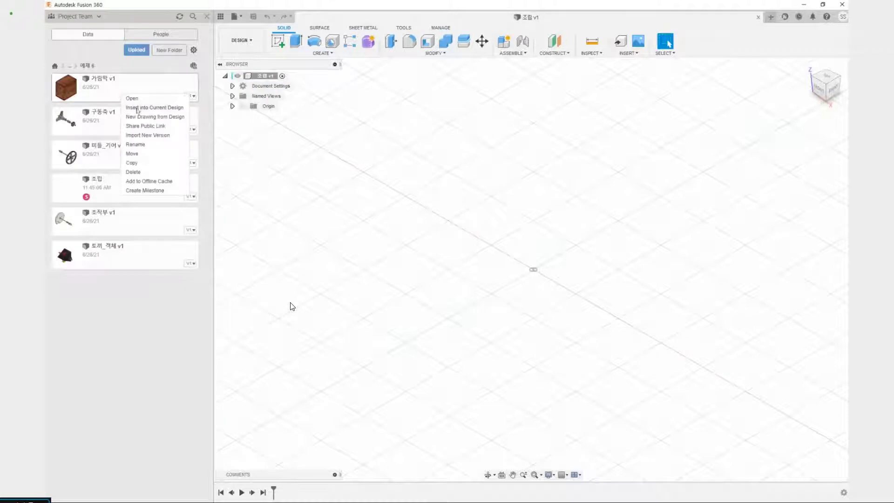
{"action": "left_click", "coordinate": [137, 108]}
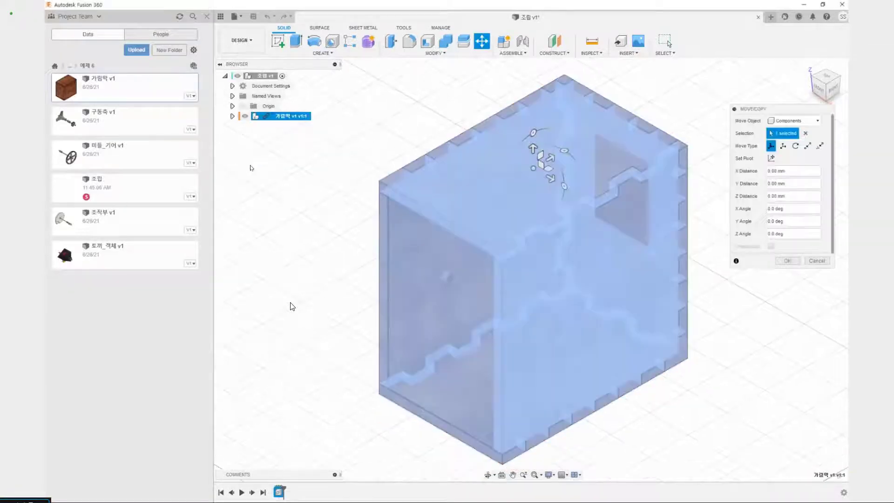
{"action": "middle_click_drag", "start_coordinate": [379, 267], "coordinate": [426, 308]}
{"action": "middle_click_drag", "start_coordinate": [427, 308], "coordinate": [380, 250], "text": "shift"}
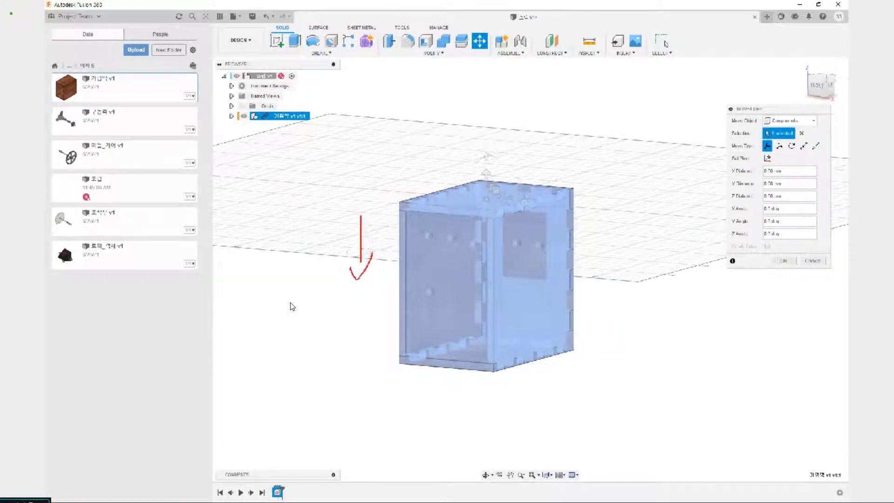
{"action": "middle_click_drag", "start_coordinate": [342, 207], "coordinate": [372, 252], "text": "shift"}
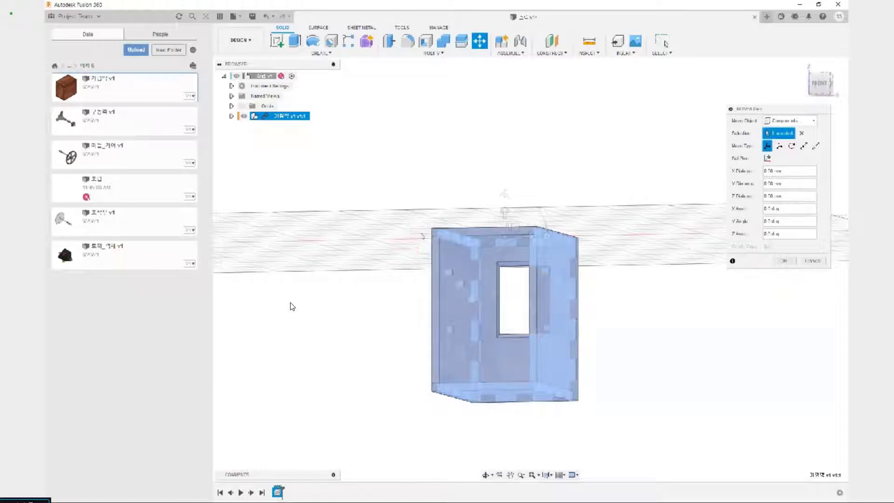
{"action": "middle_click_drag", "start_coordinate": [414, 188], "coordinate": [412, 208], "text": "shift"}
{"action": "left_click", "coordinate": [507, 211]}
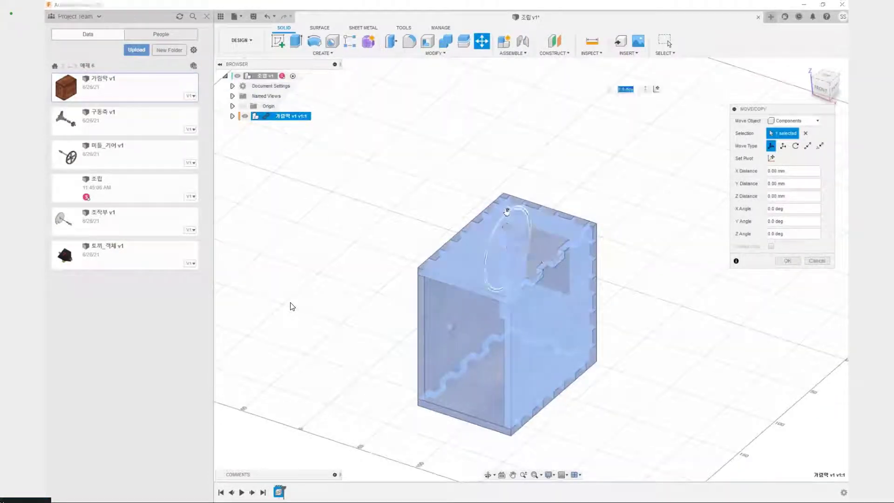
{"action": "type", "text": "90"}
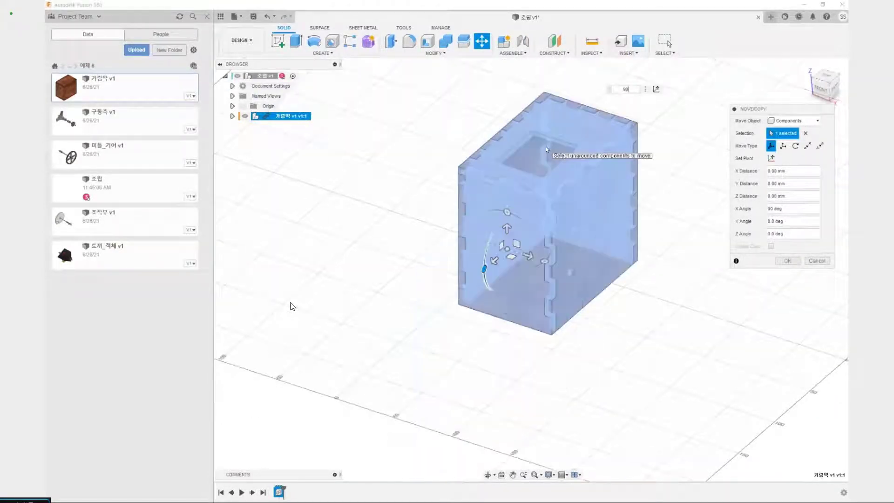
Move the 가림막 box point to point from its lower outer corner to the design's origin point
{"action": "middle_click_drag", "start_coordinate": [432, 321], "coordinate": [415, 291], "text": "shift"}
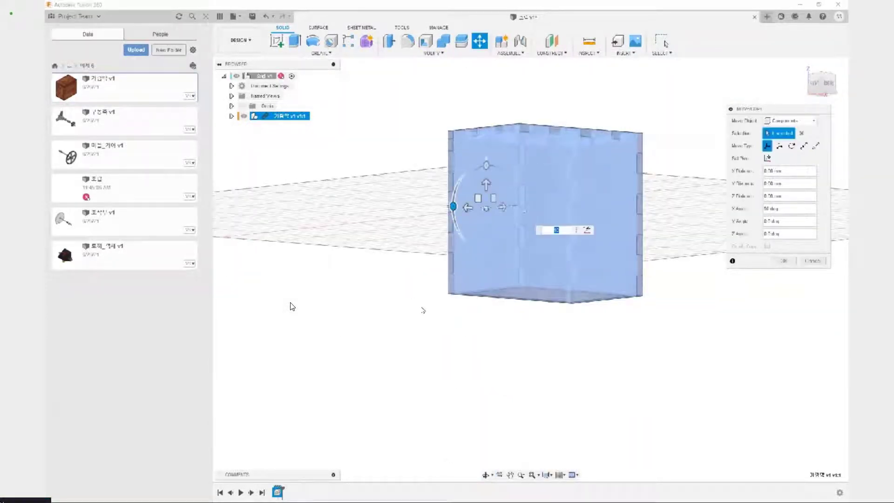
{"action": "left_click", "coordinate": [804, 146]}
{"action": "scroll", "coordinate": [430, 298], "scroll_direction": "up", "scroll_amount": 3}
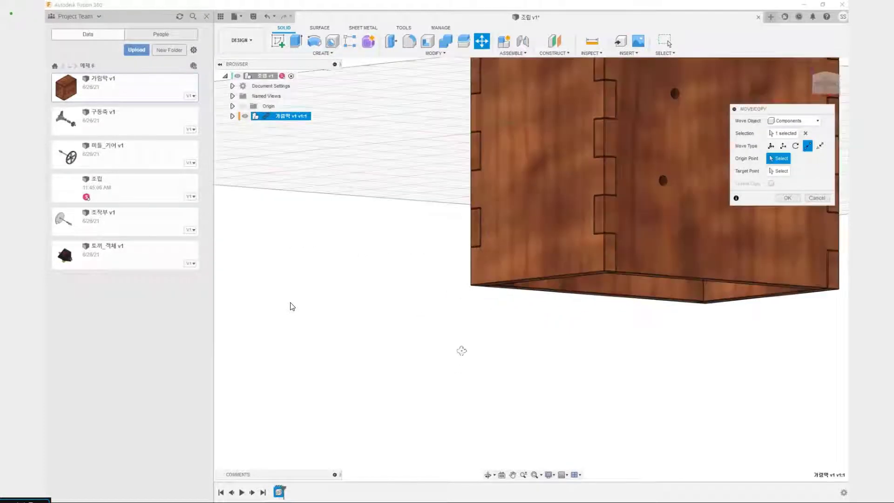
{"action": "middle_click_drag", "start_coordinate": [461, 351], "coordinate": [493, 278], "text": "shift"}
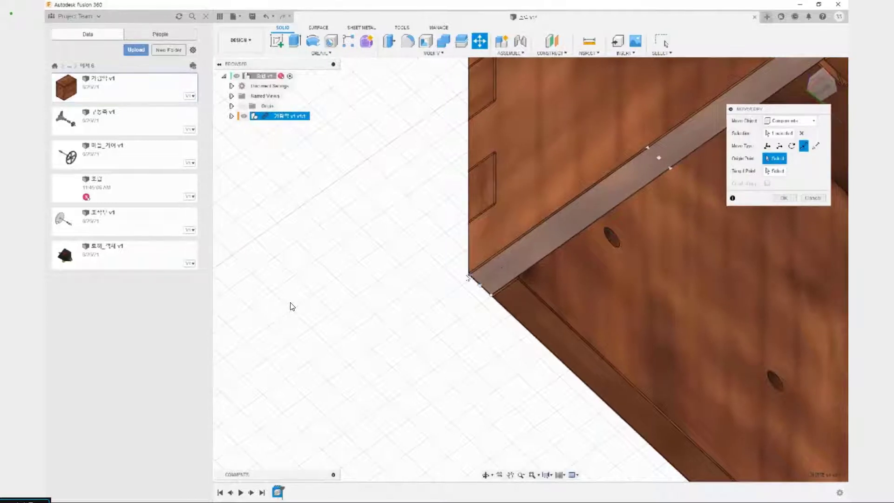
{"action": "left_click", "coordinate": [469, 278]}
{"action": "scroll", "coordinate": [469, 279], "scroll_direction": "down", "scroll_amount": 10}
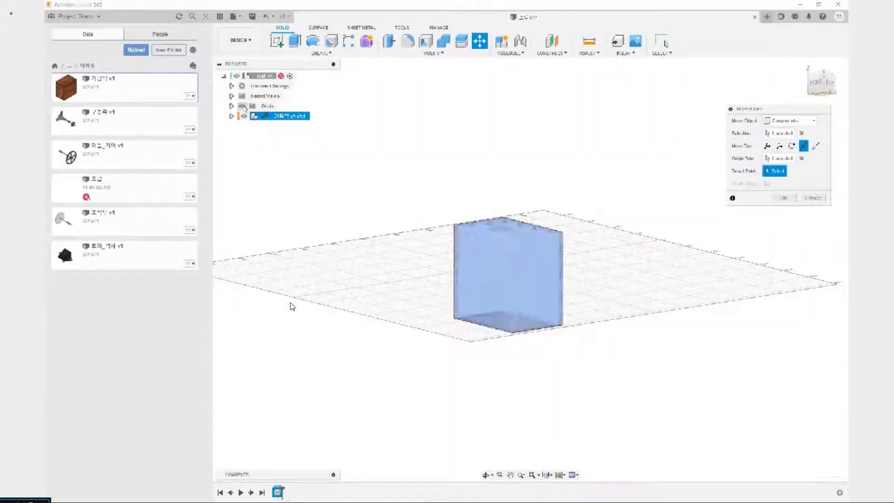
{"action": "middle_click_drag", "start_coordinate": [379, 207], "coordinate": [387, 233], "text": "shift"}
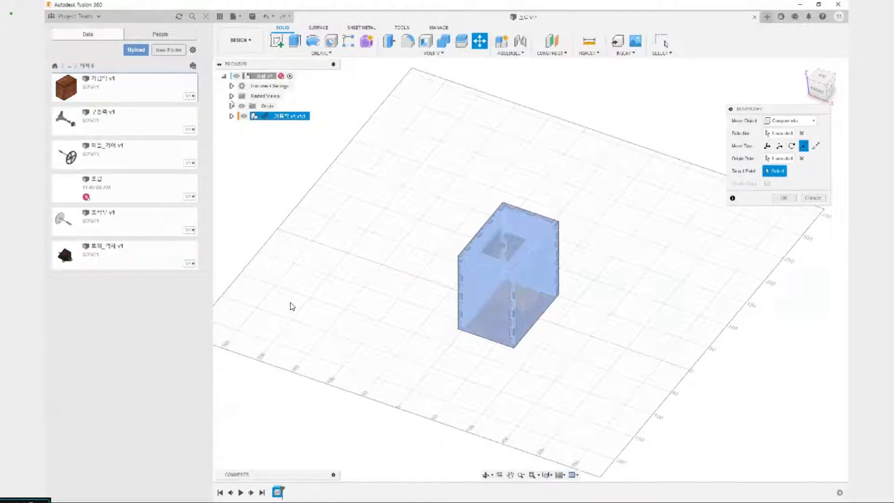
{"action": "left_click", "coordinate": [232, 106]}
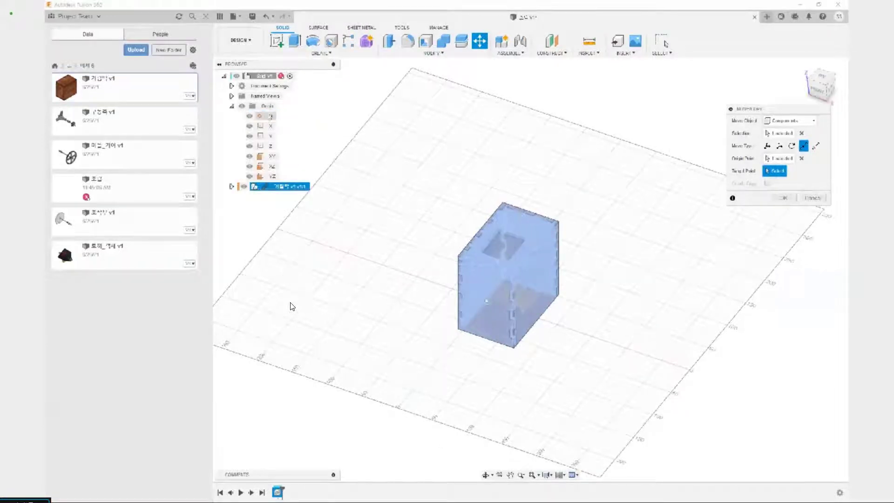
{"action": "left_click", "coordinate": [270, 116]}
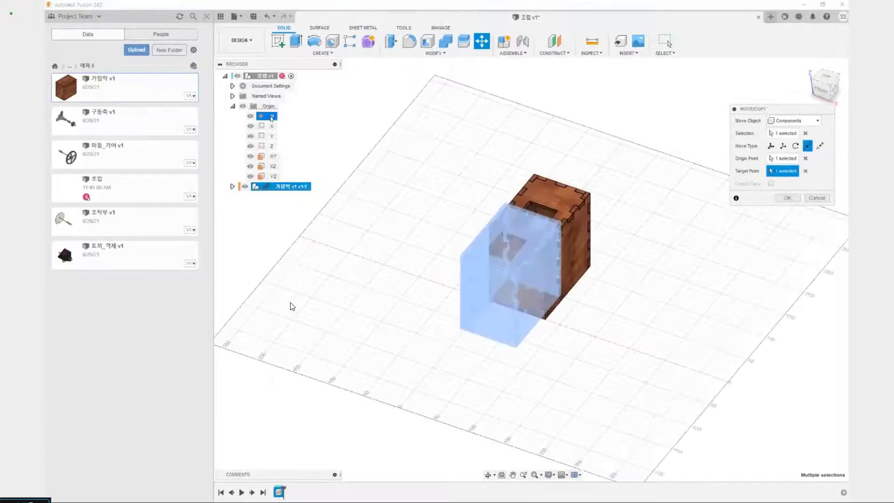
{"action": "middle_click_drag", "start_coordinate": [652, 316], "coordinate": [642, 287], "text": "shift"}
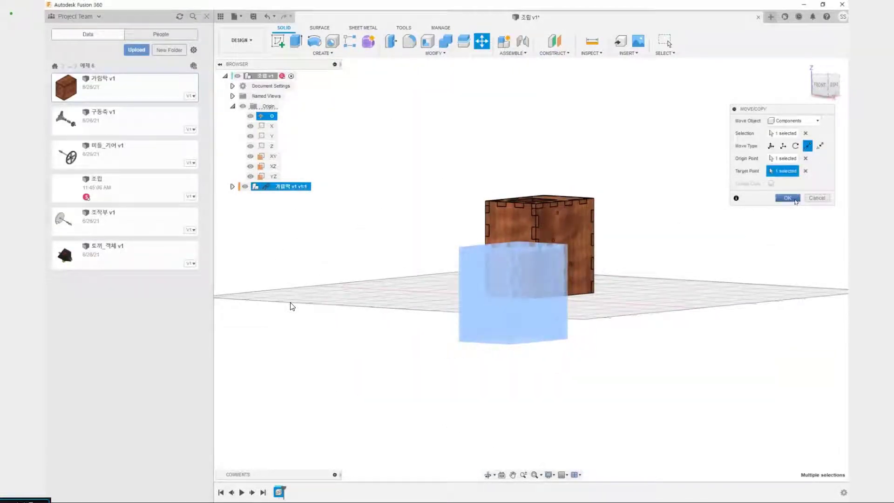
{"action": "left_click", "coordinate": [795, 200]}
Hide the design's origin geometry and collapse the Origin folder
{"action": "middle_click_drag", "start_coordinate": [419, 191], "coordinate": [392, 292]}
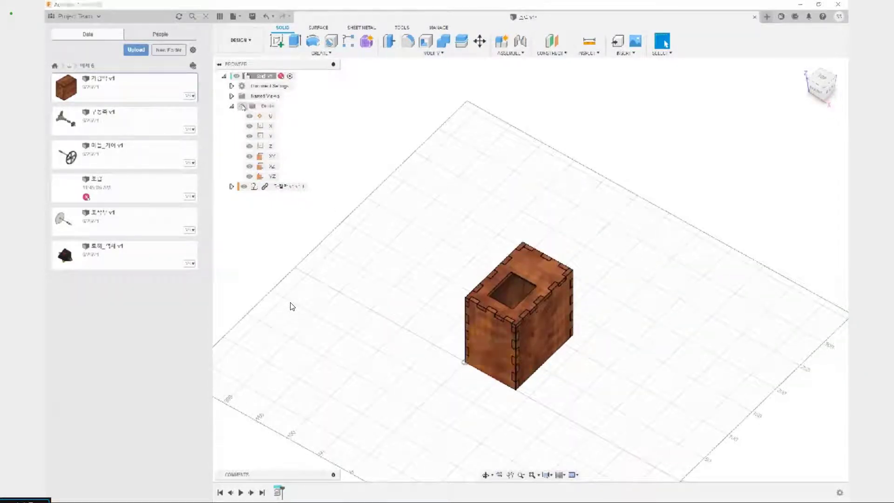
{"action": "middle_click_drag", "start_coordinate": [394, 224], "coordinate": [399, 234]}
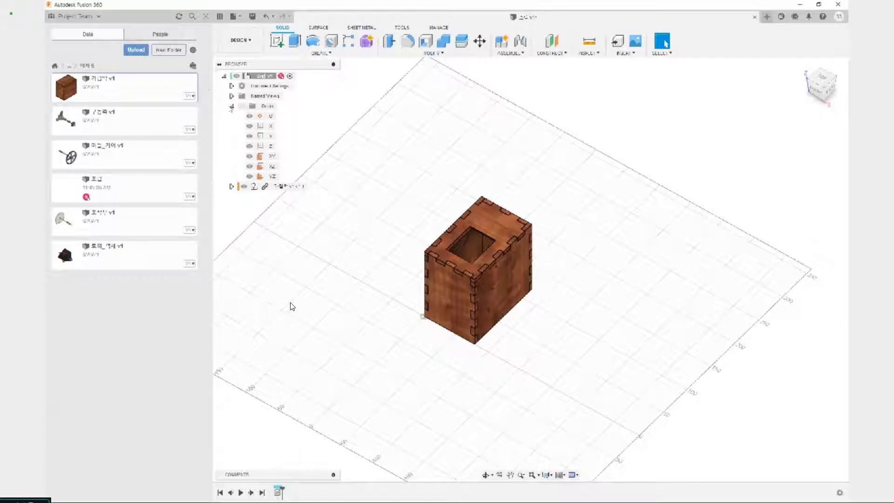
{"action": "left_click", "coordinate": [231, 106]}
Pull the individual walls of the 가림막 box apart to check their freedom of movement, and revert their positions
{"action": "left_click", "coordinate": [297, 117]}
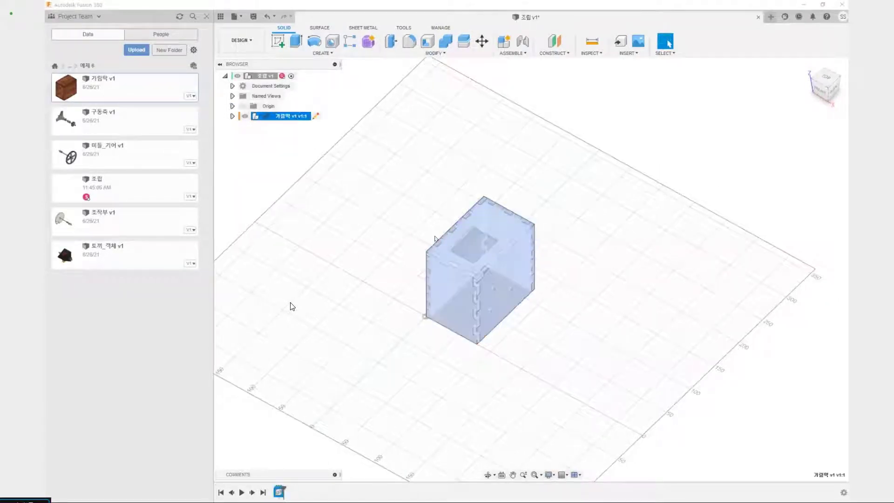
{"action": "left_click", "coordinate": [435, 236]}
{"action": "left_click_drag", "start_coordinate": [464, 307], "coordinate": [335, 297]}
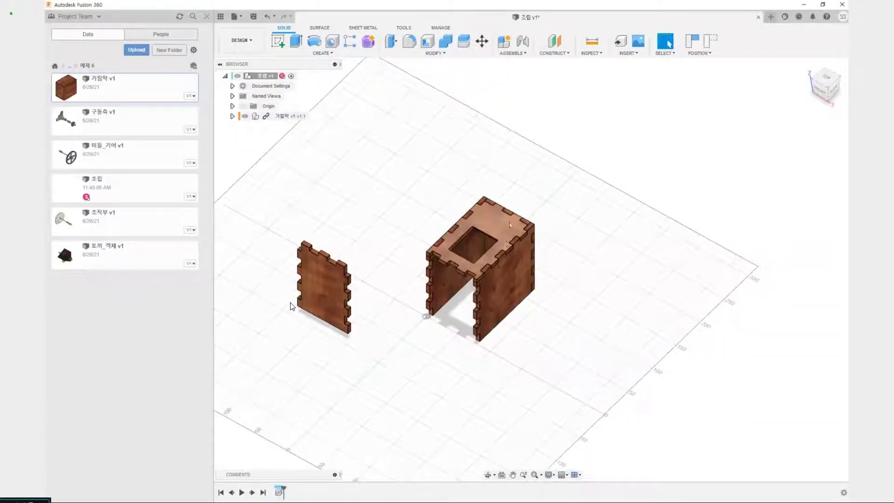
{"action": "left_click_drag", "start_coordinate": [510, 225], "coordinate": [516, 183]}
{"action": "left_click_drag", "start_coordinate": [467, 253], "coordinate": [423, 243]}
{"action": "left_click_drag", "start_coordinate": [503, 238], "coordinate": [559, 194]}
{"action": "left_click_drag", "start_coordinate": [511, 285], "coordinate": [585, 311]}
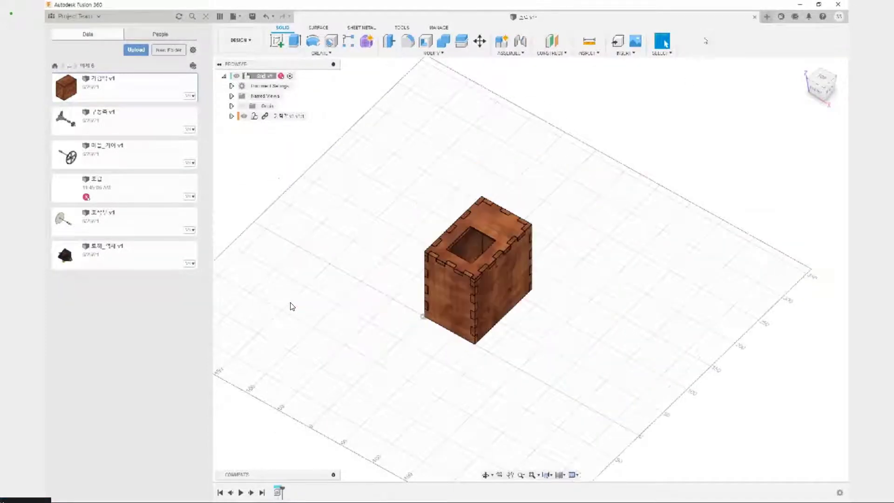
Create a rigid group from the 가림막 assembly so all the box's walls are locked together
{"action": "left_click", "coordinate": [511, 53]}
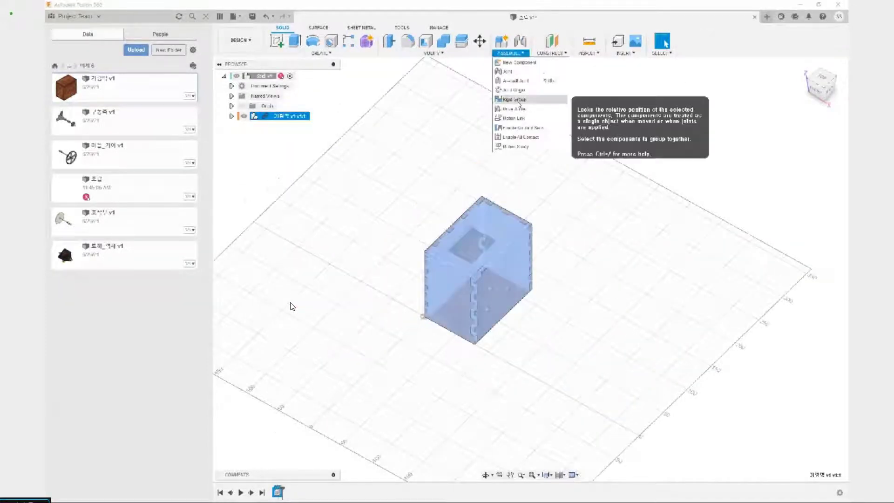
{"action": "left_click", "coordinate": [517, 100]}
{"action": "left_click", "coordinate": [786, 159]}
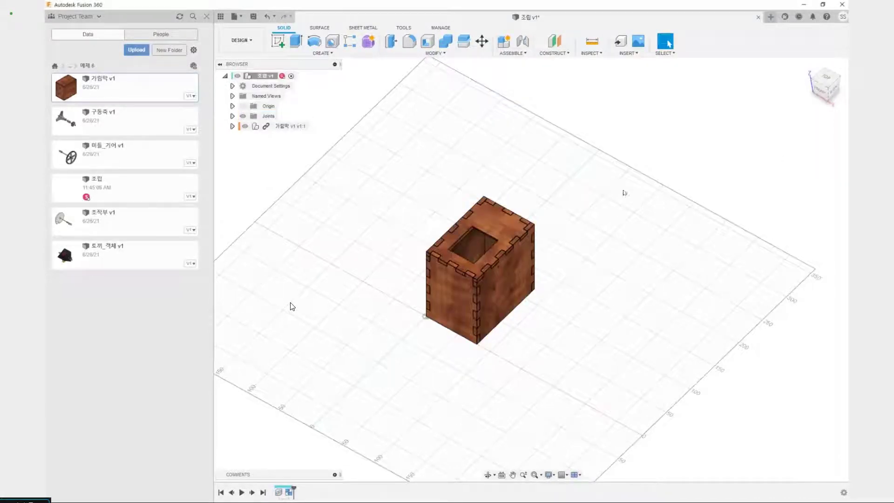
Test-move the grouped box and revert its position, and ground the 가림막 component
{"action": "left_click_drag", "start_coordinate": [513, 223], "coordinate": [536, 192]}
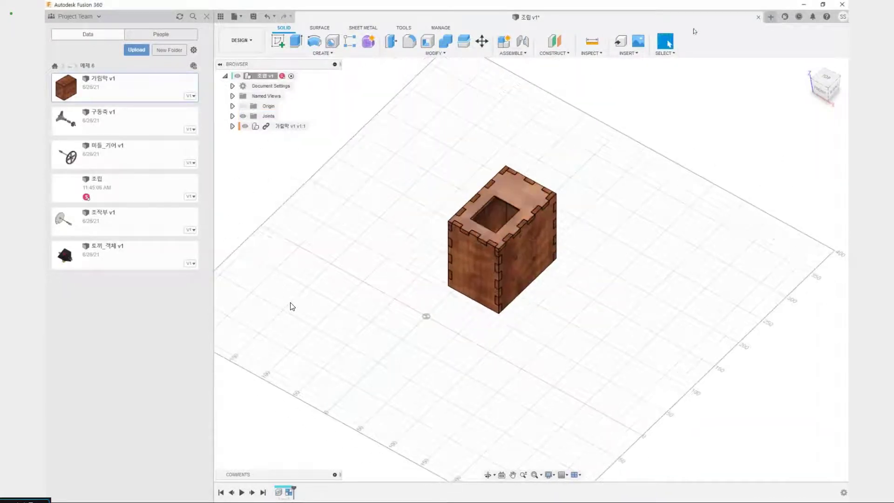
{"action": "left_click", "coordinate": [711, 40]}
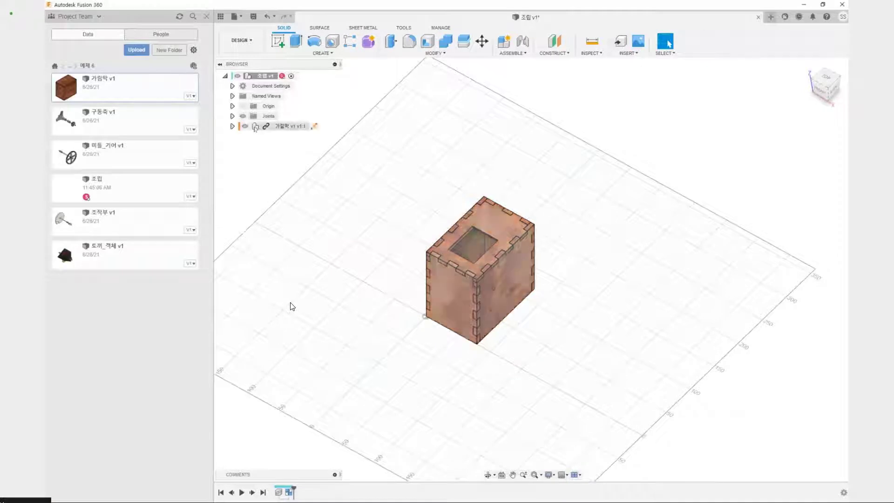
{"action": "right_click", "coordinate": [290, 126]}
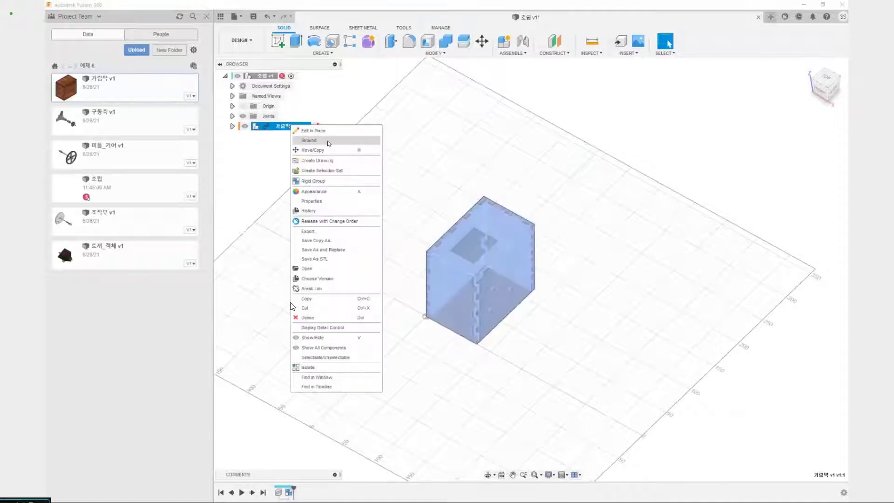
{"action": "left_click", "coordinate": [316, 141]}
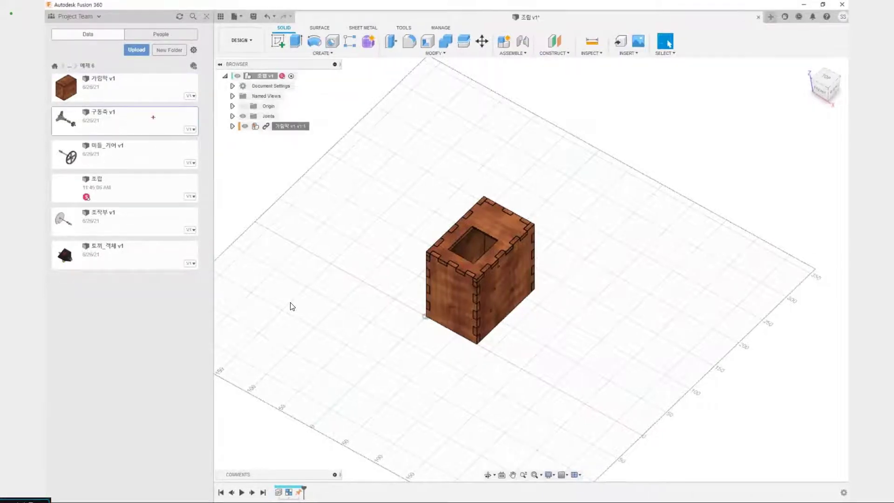
Examine the four parts still waiting in the 예제 6 folder and the shaft holes in the box's side wall
{"action": "left_click_drag", "start_coordinate": [149, 145], "coordinate": [154, 163]}
{"action": "left_click_drag", "start_coordinate": [137, 225], "coordinate": [159, 233]}
{"action": "mouse_move", "coordinate": [157, 252]}
{"action": "left_mouse_down"}
{"action": "mouse_move", "coordinate": [151, 258]}
{"action": "mouse_move", "coordinate": [182, 278]}
{"action": "left_mouse_up"}
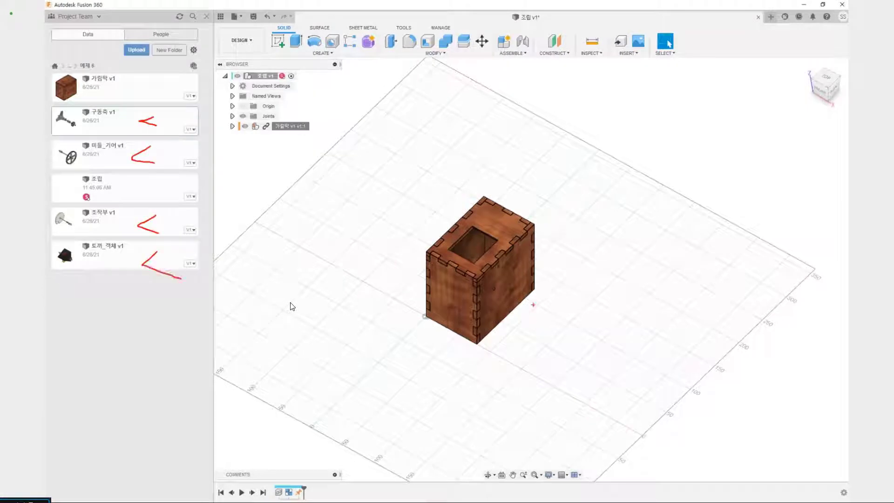
{"action": "left_click", "coordinate": [497, 241]}
{"action": "key", "text": "Escape"}
{"action": "scroll", "coordinate": [514, 281], "scroll_direction": "up", "scroll_amount": 6}
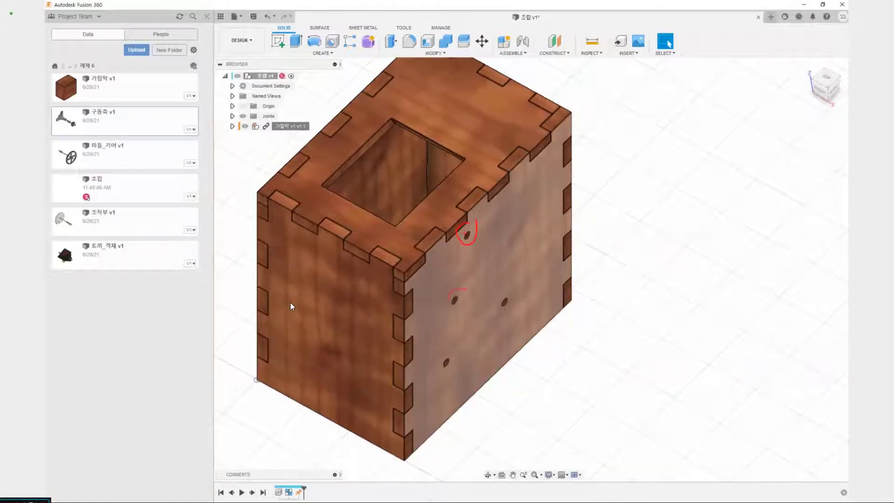
{"action": "left_click_drag", "start_coordinate": [450, 308], "coordinate": [459, 286]}
{"action": "left_click_drag", "start_coordinate": [452, 368], "coordinate": [450, 346]}
{"action": "left_click_drag", "start_coordinate": [498, 289], "coordinate": [502, 313]}
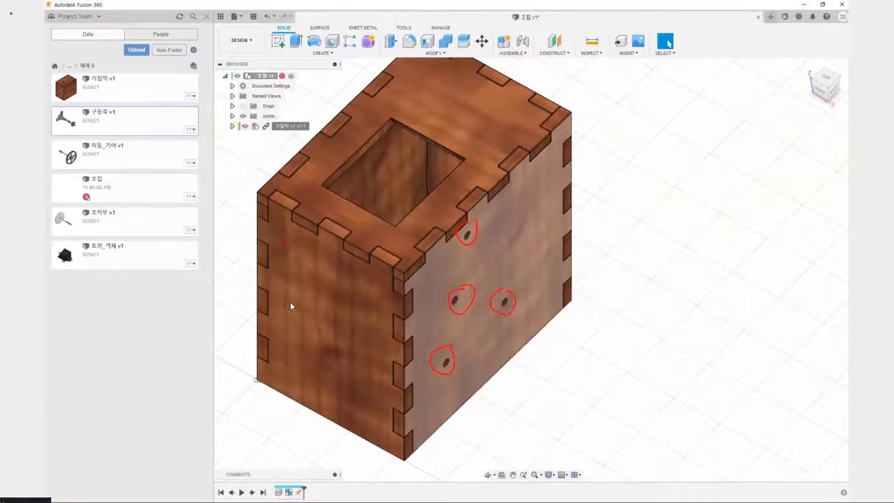
{"action": "key", "text": "Escape"}
{"action": "scroll", "coordinate": [299, 244], "scroll_direction": "down", "scroll_amount": 5}
{"action": "middle_click_drag", "start_coordinate": [299, 243], "coordinate": [400, 289]}
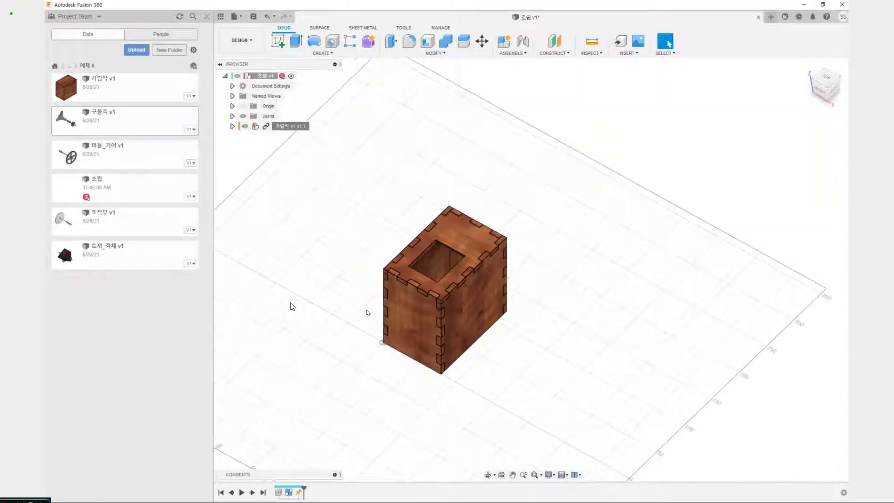
Switch to the 예제 6 slide to check the finished mechanism, return to Fusion 360 and match its shafts to the side-wall holes
{"action": "key", "text": "alt+Tab"}
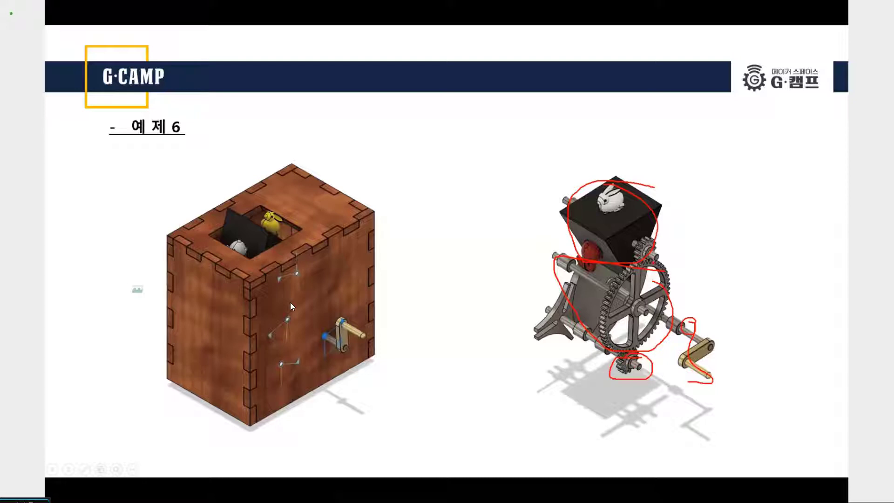
{"action": "key", "text": "e"}
{"action": "key", "text": "alt+Tab"}
{"action": "scroll", "coordinate": [457, 281], "scroll_direction": "up", "scroll_amount": 4}
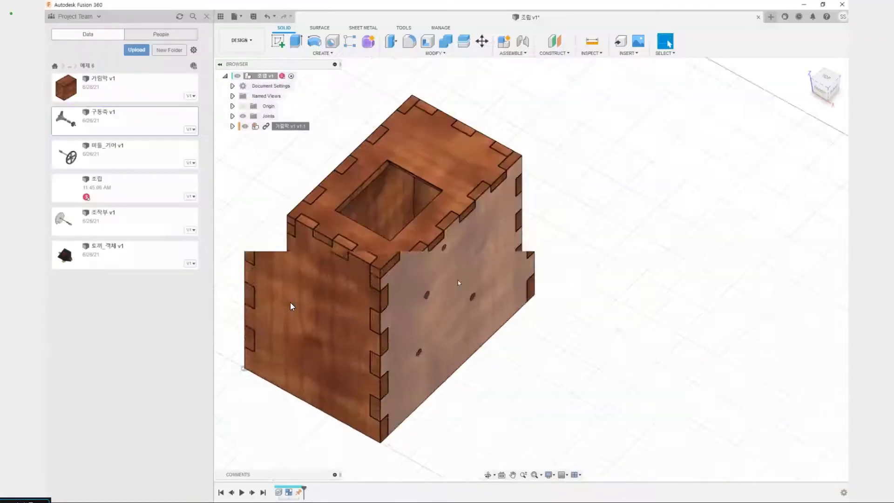
{"action": "scroll", "coordinate": [458, 281], "scroll_direction": "up", "scroll_amount": 1}
{"action": "left_click_drag", "start_coordinate": [437, 239], "coordinate": [442, 223]}
{"action": "left_click_drag", "start_coordinate": [447, 226], "coordinate": [557, 216]}
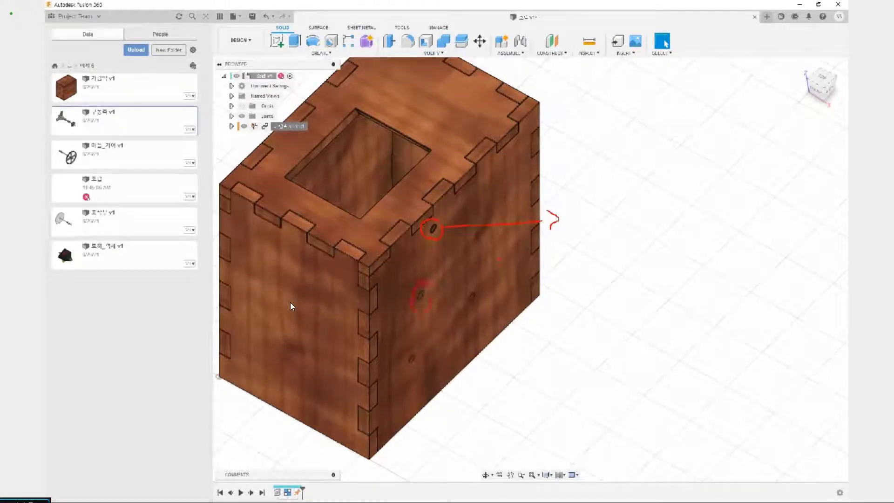
{"action": "mouse_move", "coordinate": [424, 283]}
{"action": "left_mouse_down"}
{"action": "mouse_move", "coordinate": [429, 311]}
{"action": "mouse_move", "coordinate": [522, 400]}
{"action": "left_mouse_up"}
{"action": "mouse_move", "coordinate": [536, 390]}
{"action": "left_mouse_down"}
{"action": "mouse_move", "coordinate": [552, 412]}
{"action": "mouse_move", "coordinate": [527, 419]}
{"action": "left_mouse_up"}
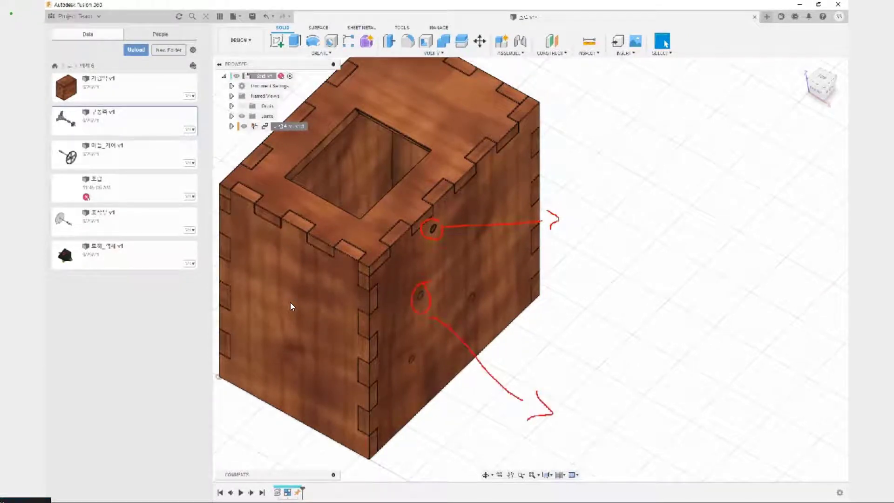
{"action": "left_click_drag", "start_coordinate": [483, 287], "coordinate": [470, 288]}
{"action": "left_click_drag", "start_coordinate": [566, 299], "coordinate": [570, 324]}
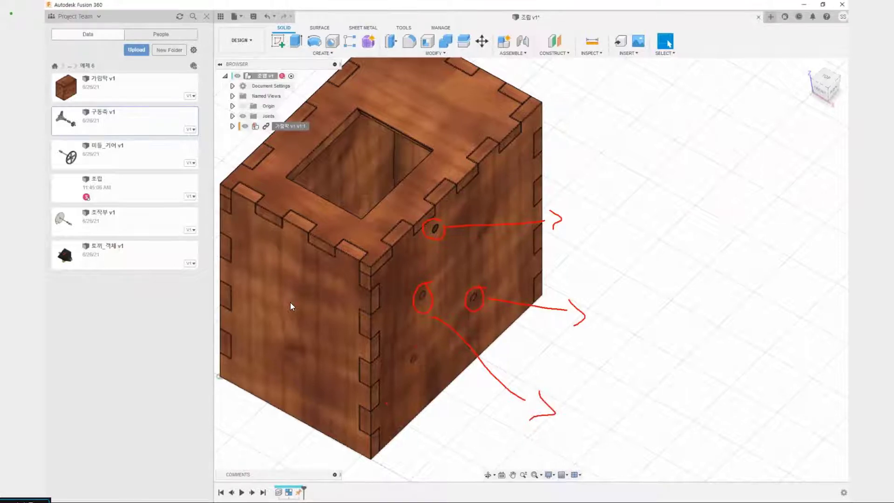
{"action": "mouse_move", "coordinate": [416, 345]}
{"action": "left_mouse_down"}
{"action": "mouse_move", "coordinate": [419, 425]}
{"action": "mouse_move", "coordinate": [444, 414]}
{"action": "left_mouse_up"}
{"action": "key", "text": "Escape"}
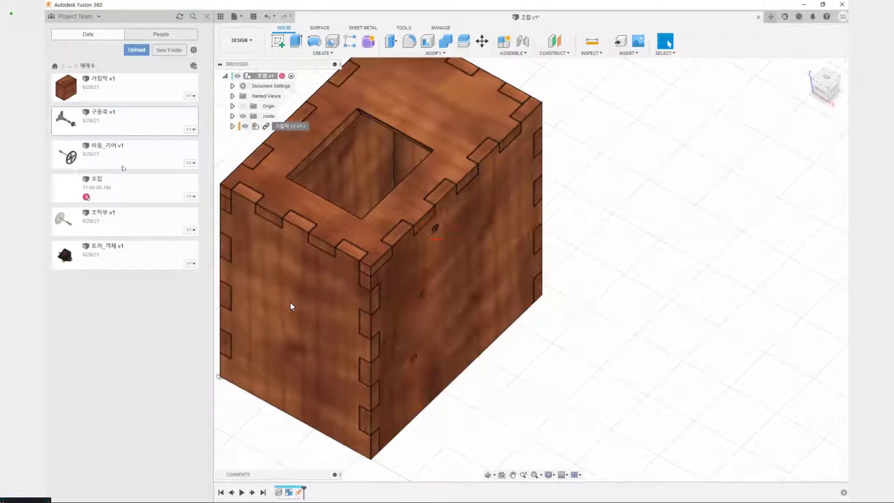
Insert 토끼_객체 into the current design and move it clear of the box, about 196 mm along Y
{"action": "right_click", "coordinate": [126, 258]}
{"action": "left_click", "coordinate": [163, 270]}
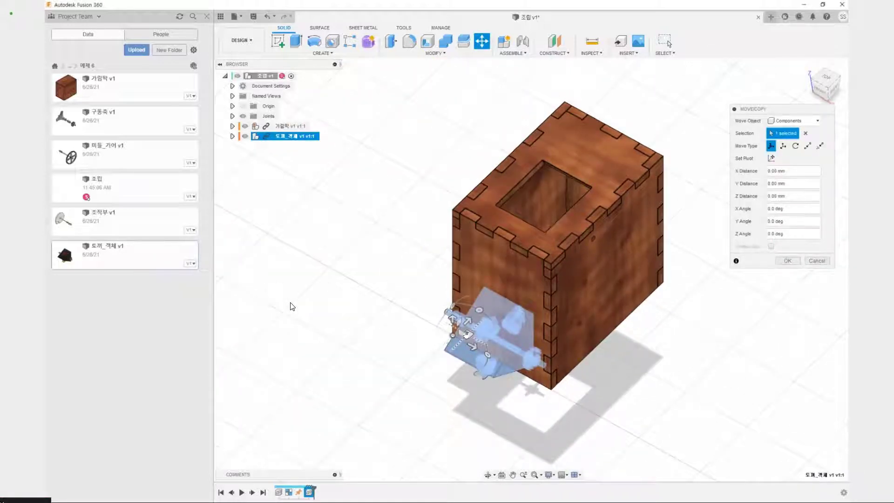
{"action": "left_click_drag", "start_coordinate": [466, 334], "coordinate": [699, 184]}
{"action": "middle_click_drag", "start_coordinate": [700, 184], "coordinate": [540, 335]}
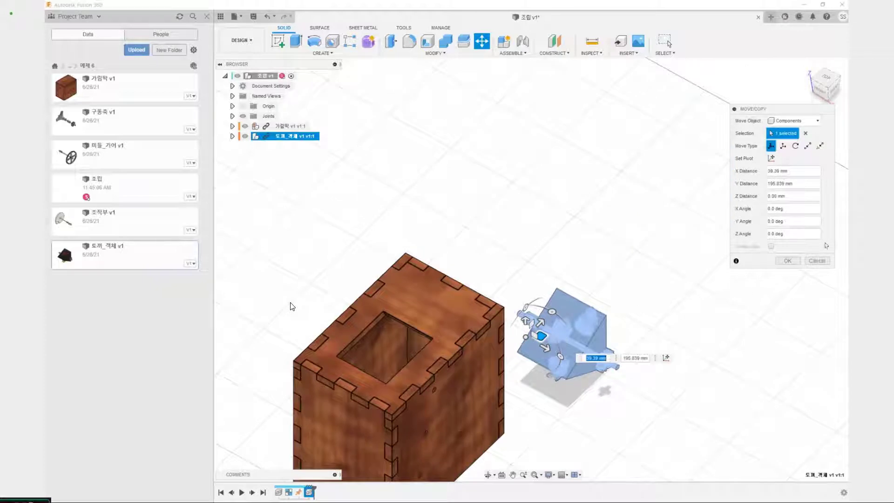
{"action": "left_click", "coordinate": [787, 261]}
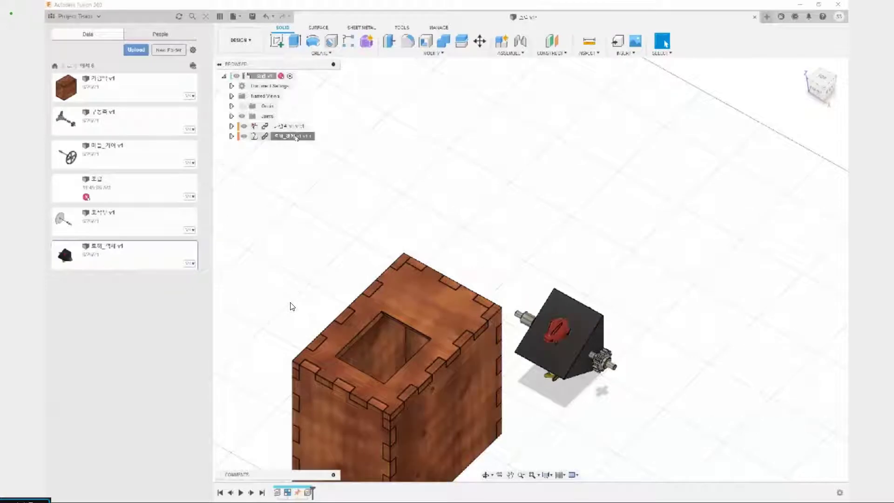
Create a rigid group from the 토끼_객체 assembly, including its child components
{"action": "left_click", "coordinate": [295, 137]}
{"action": "left_click", "coordinate": [512, 53]}
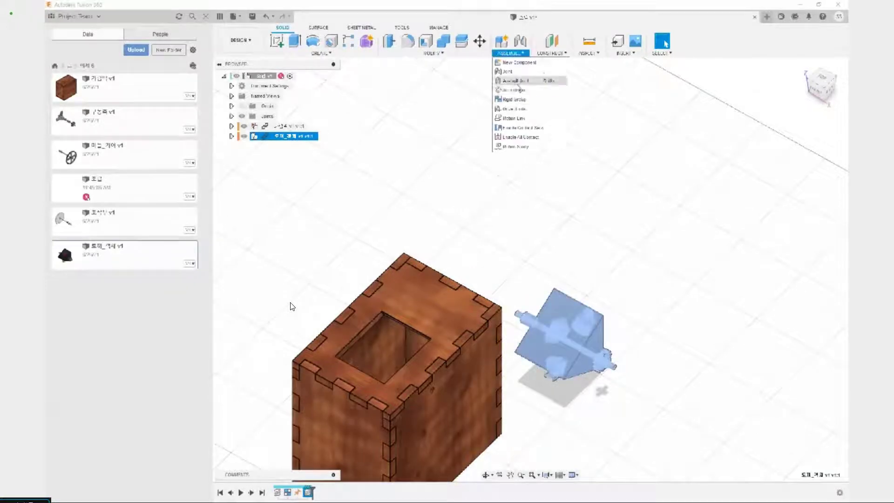
{"action": "left_click", "coordinate": [515, 99]}
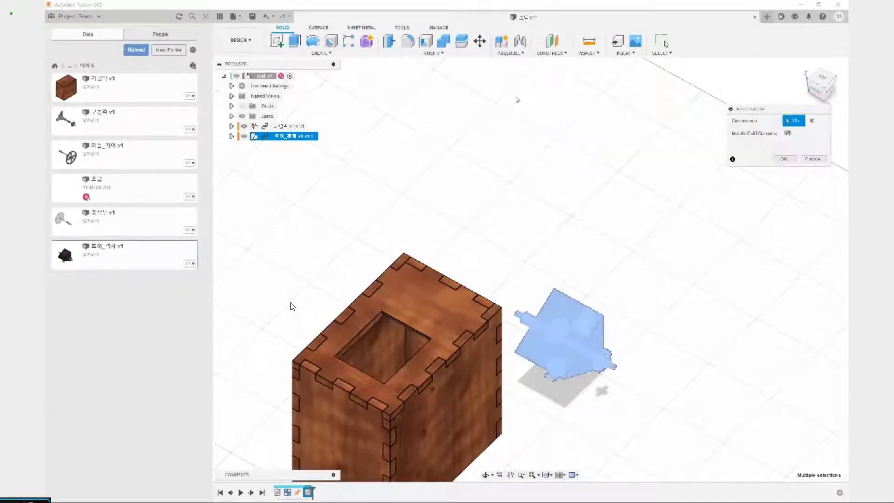
{"action": "left_click", "coordinate": [787, 161]}
Start a joint with its first origin on the spacer at the gear end of the rabbit block's shaft
{"action": "middle_click_drag", "start_coordinate": [632, 260], "coordinate": [600, 189]}
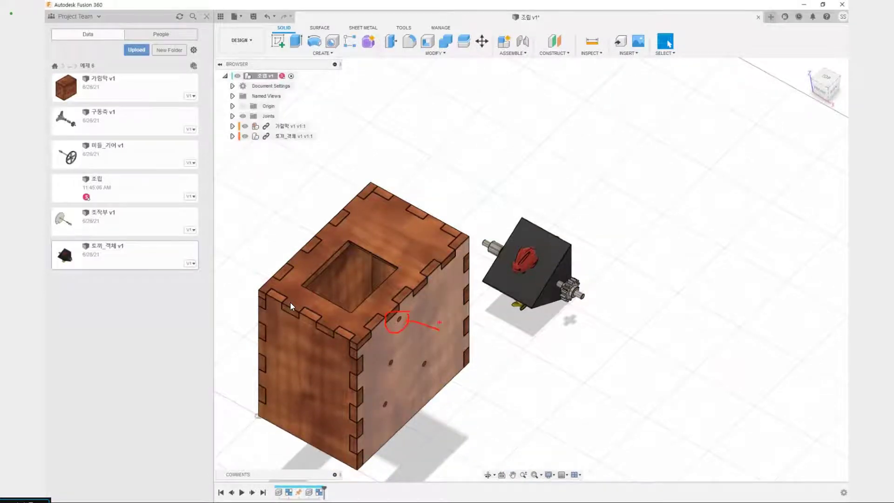
{"action": "scroll", "coordinate": [583, 298], "scroll_direction": "up", "scroll_amount": 4}
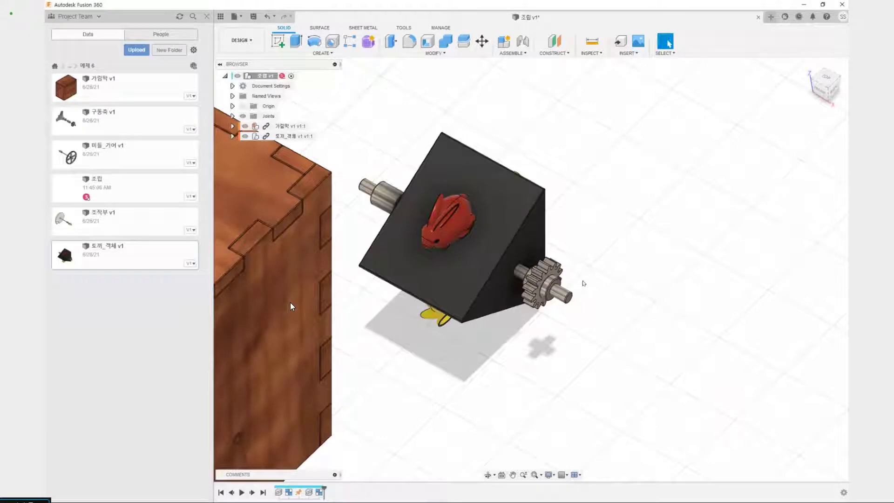
{"action": "key", "text": "j"}
{"action": "scroll", "coordinate": [582, 283], "scroll_direction": "up", "scroll_amount": 5}
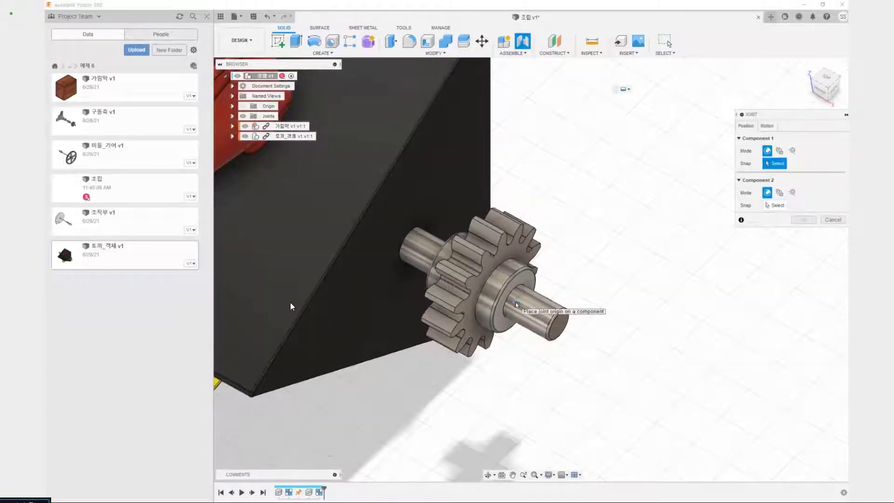
{"action": "left_click", "coordinate": [515, 303]}
{"action": "scroll", "coordinate": [582, 307], "scroll_direction": "down", "scroll_amount": 7}
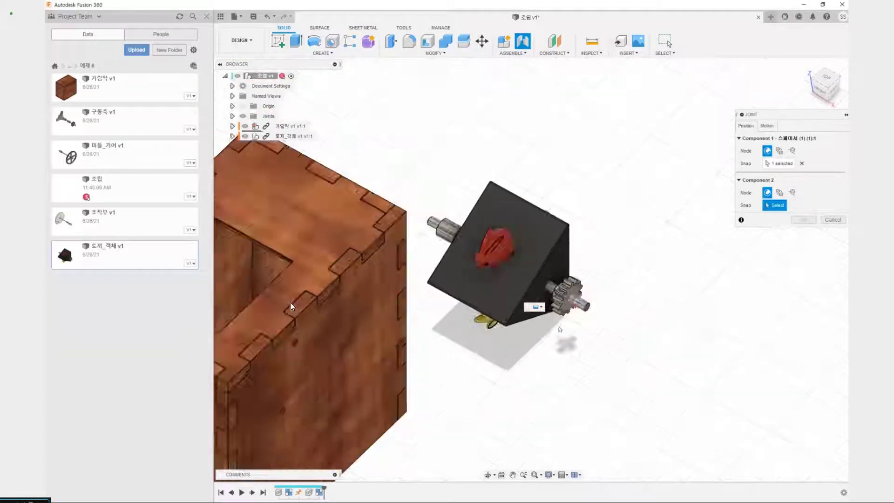
{"action": "scroll", "coordinate": [290, 306], "scroll_direction": "up", "scroll_amount": 3}
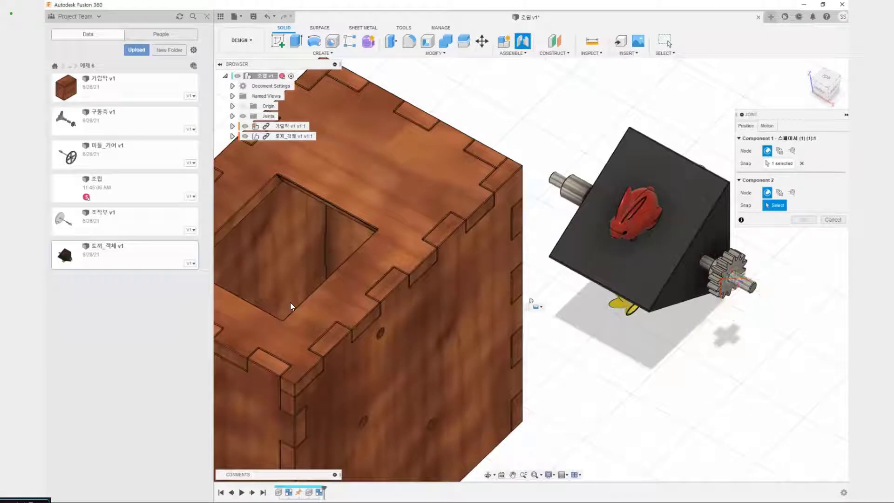
{"action": "scroll", "coordinate": [291, 305], "scroll_direction": "down", "scroll_amount": 3}
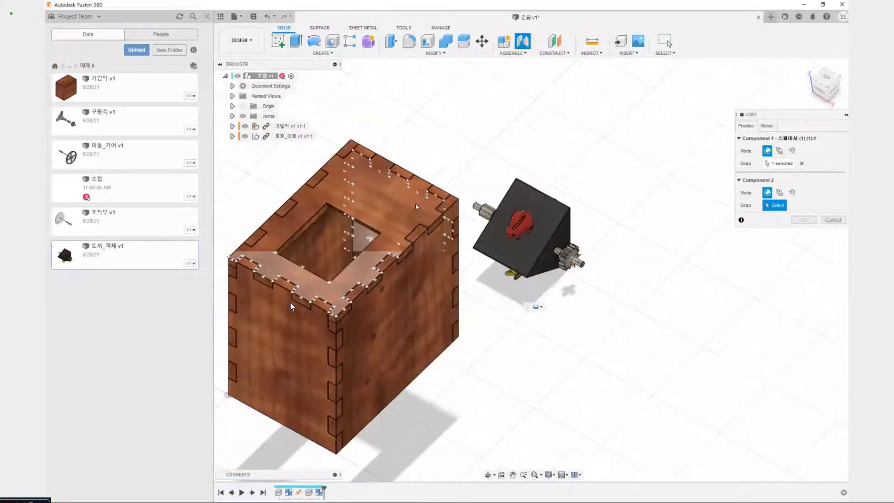
Expand the 가림막 component and hide every box panel except 박스_사이드:1
{"action": "left_click", "coordinate": [232, 126]}
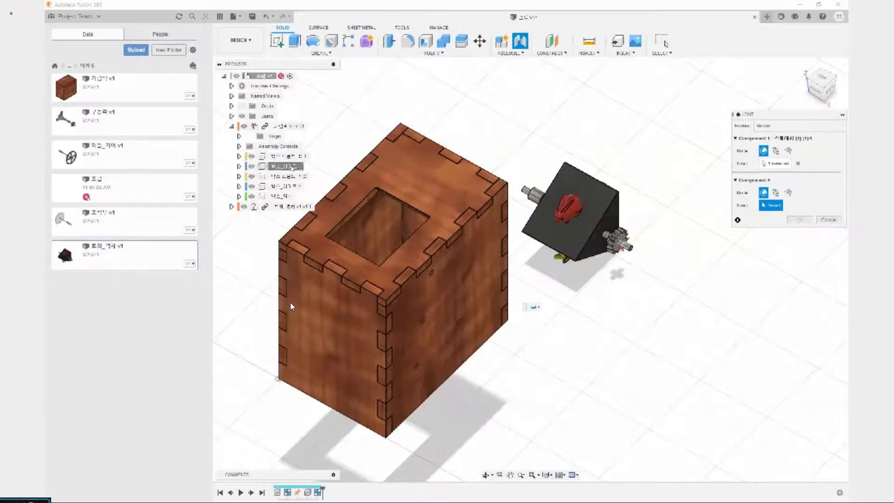
{"action": "left_click", "coordinate": [251, 156]}
{"action": "left_click", "coordinate": [251, 167]}
{"action": "left_click", "coordinate": [252, 166]}
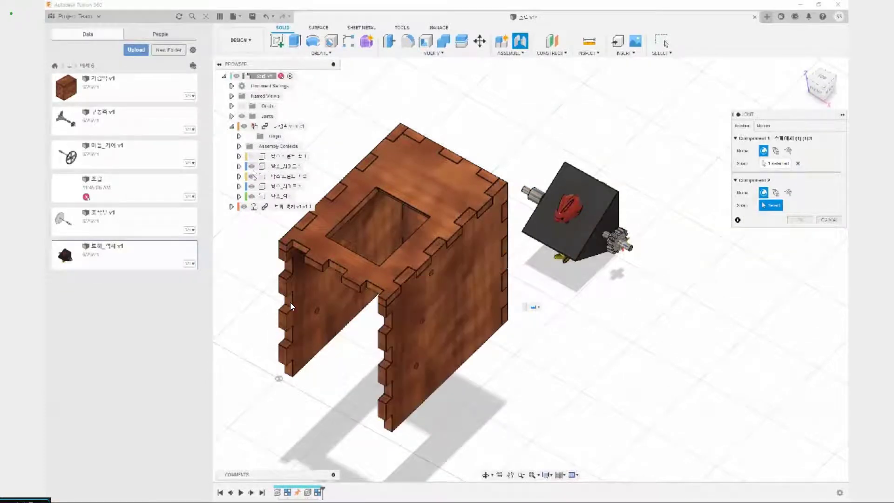
{"action": "left_click", "coordinate": [251, 176]}
{"action": "left_click", "coordinate": [251, 186]}
{"action": "left_click", "coordinate": [251, 196]}
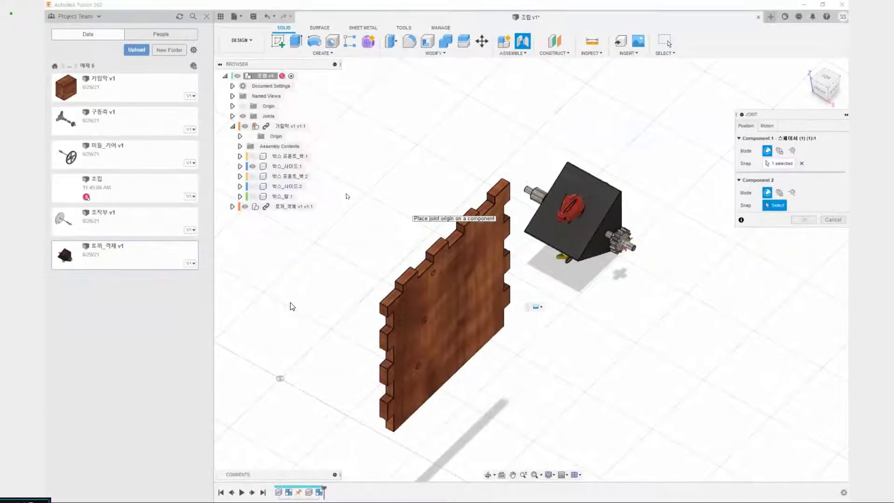
Join the spacer to the uppermost hole on the inner face of 박스_사이드:1 with a Revolute joint about the Z axis
{"action": "middle_click_drag", "start_coordinate": [374, 209], "coordinate": [441, 237]}
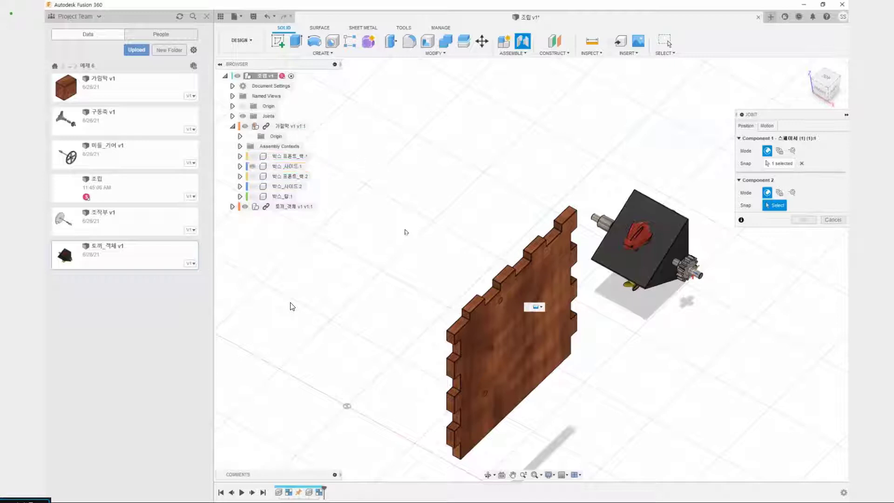
{"action": "middle_click_drag", "start_coordinate": [415, 260], "coordinate": [543, 334], "text": "shift"}
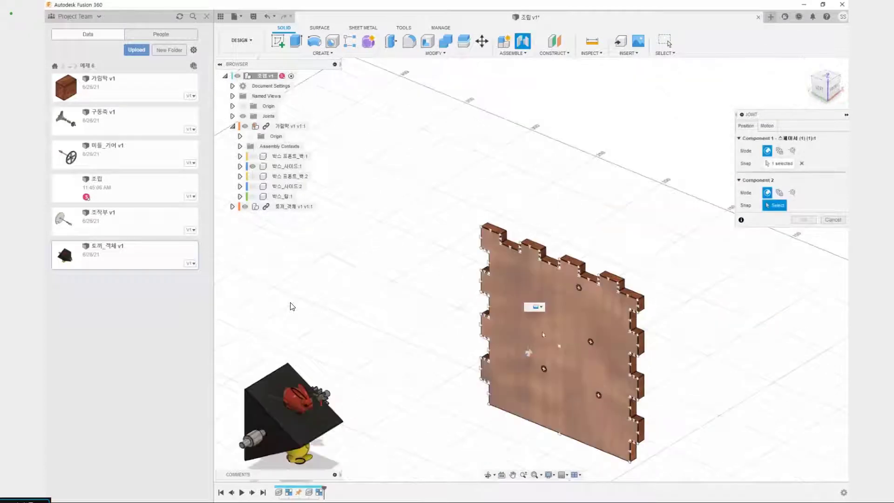
{"action": "left_click", "coordinate": [579, 293]}
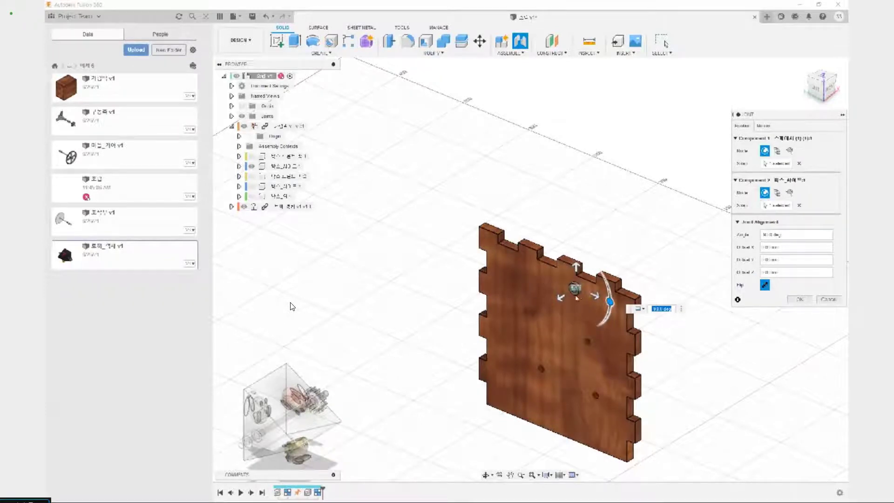
{"action": "middle_click_drag", "start_coordinate": [576, 297], "coordinate": [694, 354], "text": "shift"}
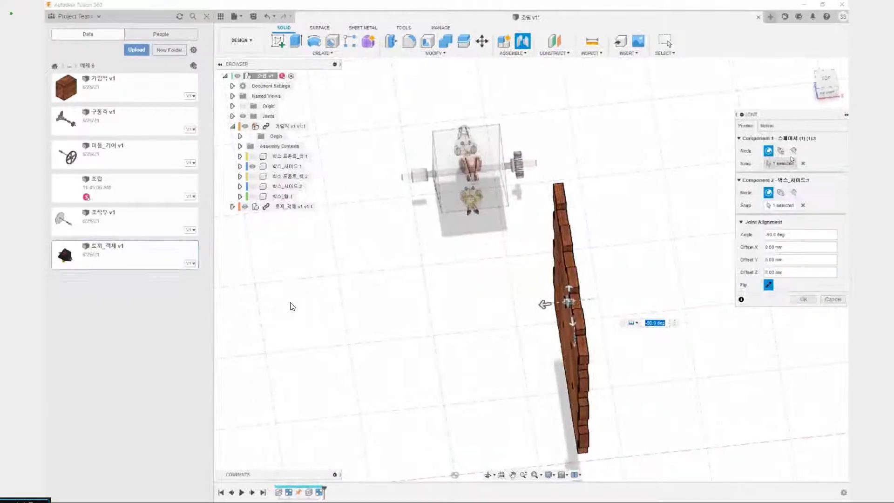
{"action": "left_click", "coordinate": [767, 125]}
{"action": "left_click", "coordinate": [779, 138]}
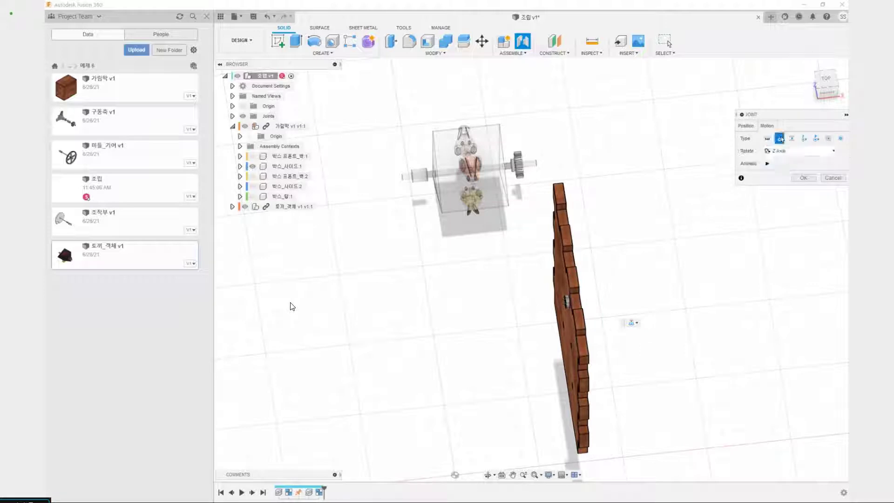
{"action": "middle_click_drag", "start_coordinate": [641, 289], "coordinate": [665, 278], "text": "shift"}
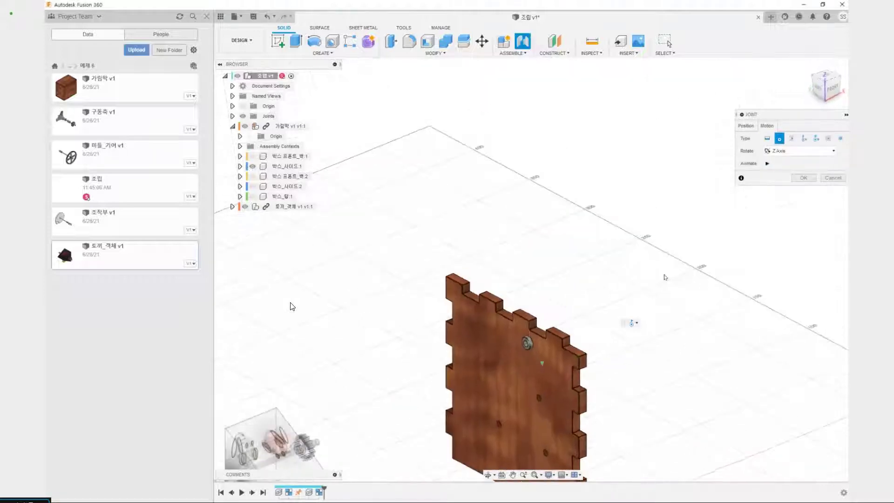
{"action": "left_click", "coordinate": [804, 177]}
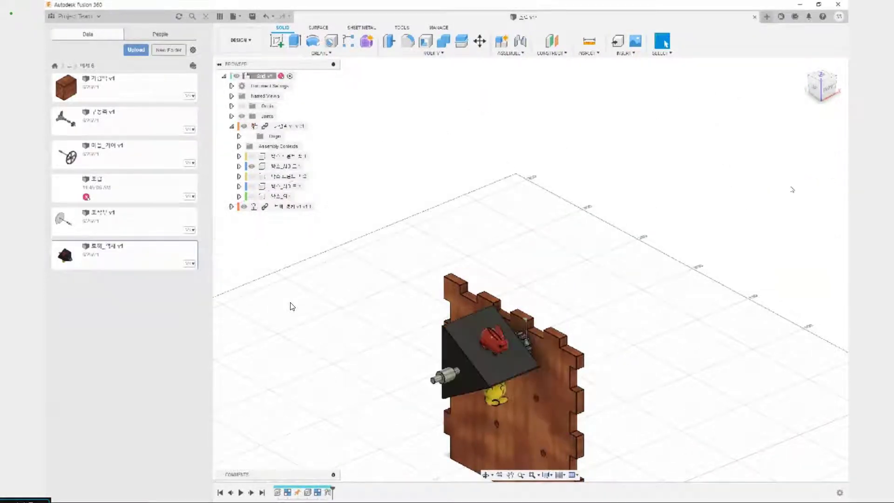
Inspect the jointed rabbit block from the outer side of the wall and show the box's top panel again
{"action": "middle_click_drag", "start_coordinate": [686, 228], "coordinate": [615, 232], "text": "shift"}
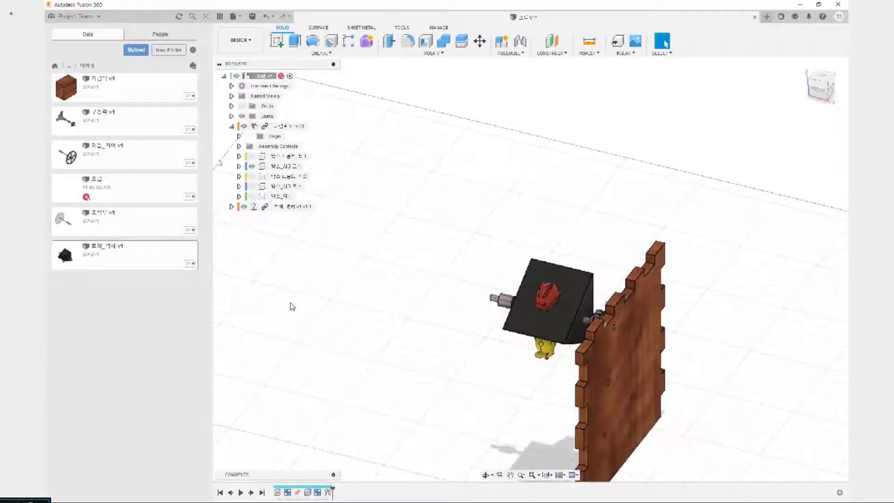
{"action": "middle_click_drag", "start_coordinate": [498, 278], "coordinate": [456, 256], "text": "shift"}
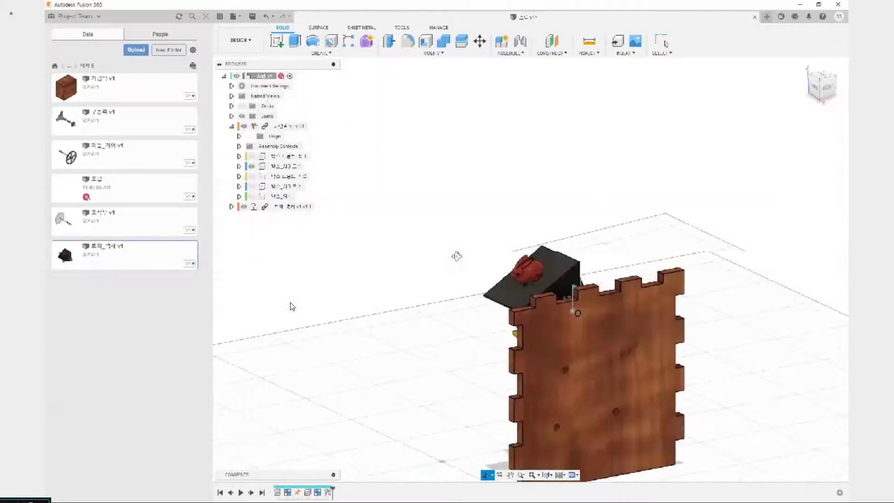
{"action": "middle_click_drag", "start_coordinate": [456, 256], "coordinate": [416, 240], "text": "shift"}
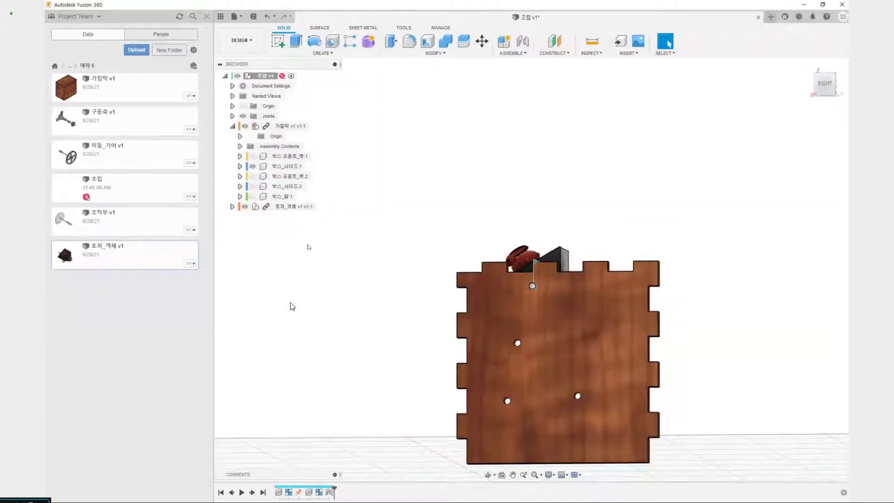
{"action": "middle_click_drag", "start_coordinate": [437, 207], "coordinate": [447, 102], "text": "shift"}
{"action": "left_click", "coordinate": [253, 196]}
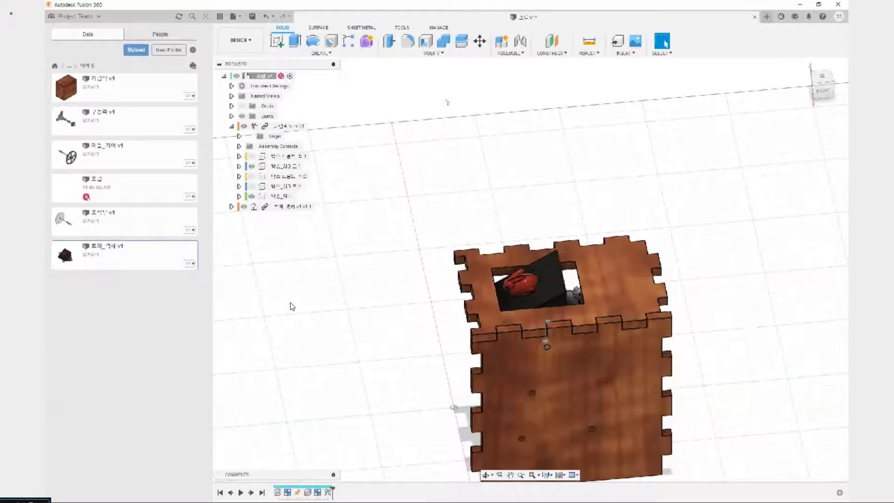
Align the rabbit block's face carrying the red rabbit with the outer face of the box's top panel, capturing the position
{"action": "left_click", "coordinate": [436, 53]}
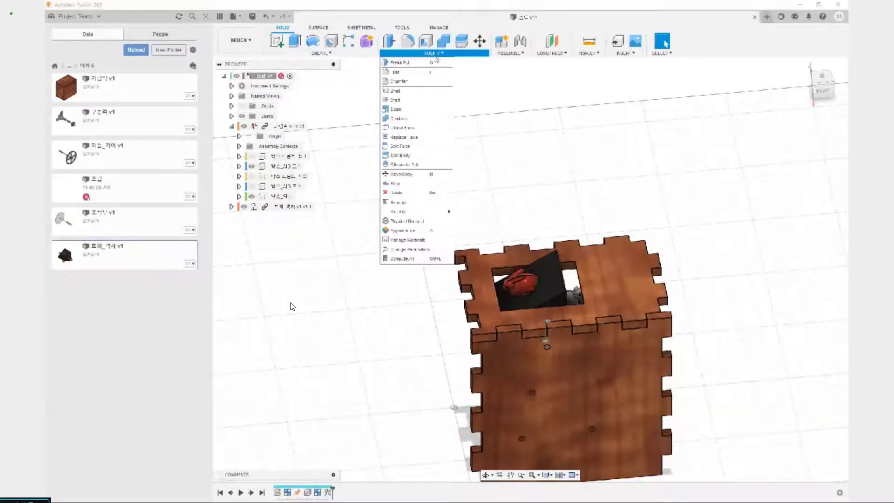
{"action": "left_click", "coordinate": [408, 186]}
{"action": "scroll", "coordinate": [539, 370], "scroll_direction": "up", "scroll_amount": 4}
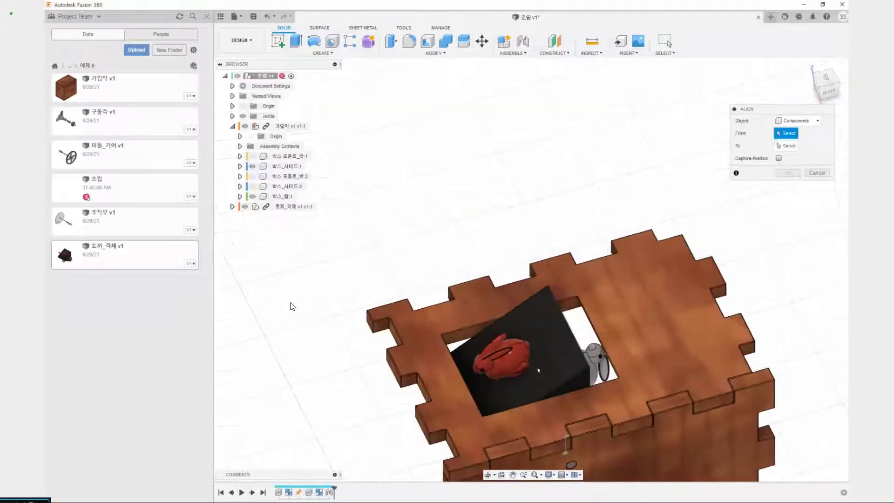
{"action": "left_click", "coordinate": [554, 344]}
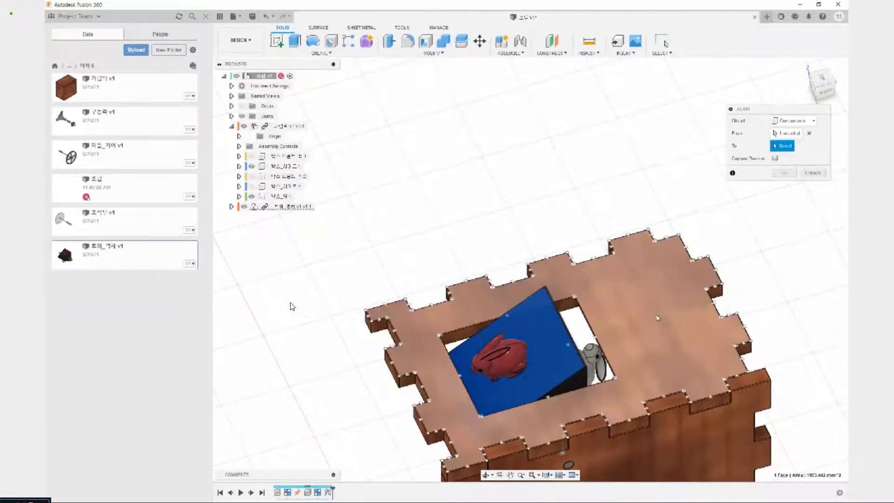
{"action": "left_click", "coordinate": [657, 318]}
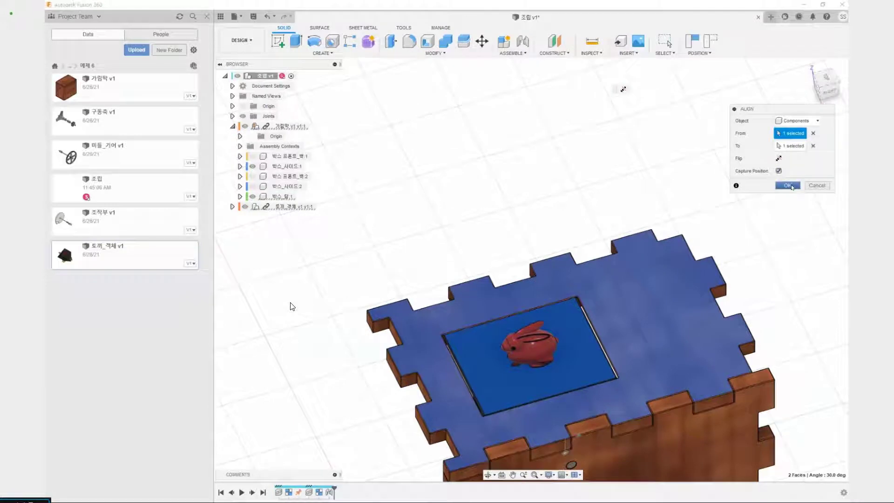
{"action": "left_click", "coordinate": [787, 185]}
Check how the rabbit block sits in the top opening, toggling the block's visibility, and hide the box's top panel
{"action": "scroll", "coordinate": [824, 274], "scroll_direction": "down", "scroll_amount": 3}
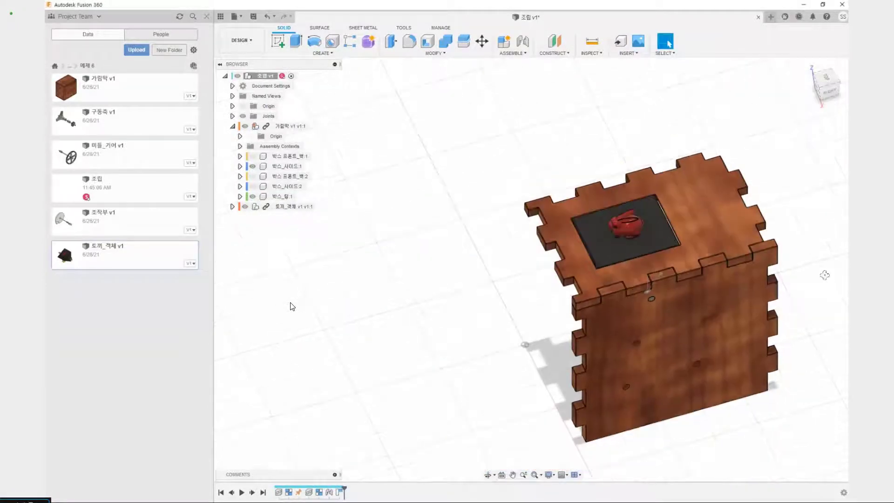
{"action": "middle_click_drag", "start_coordinate": [824, 275], "coordinate": [808, 258], "text": "shift"}
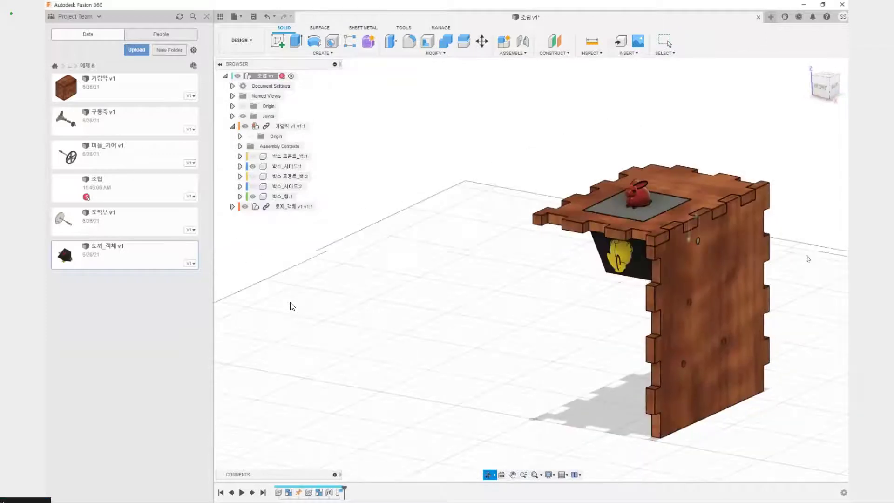
{"action": "middle_click_drag", "start_coordinate": [475, 399], "coordinate": [539, 212], "text": "shift"}
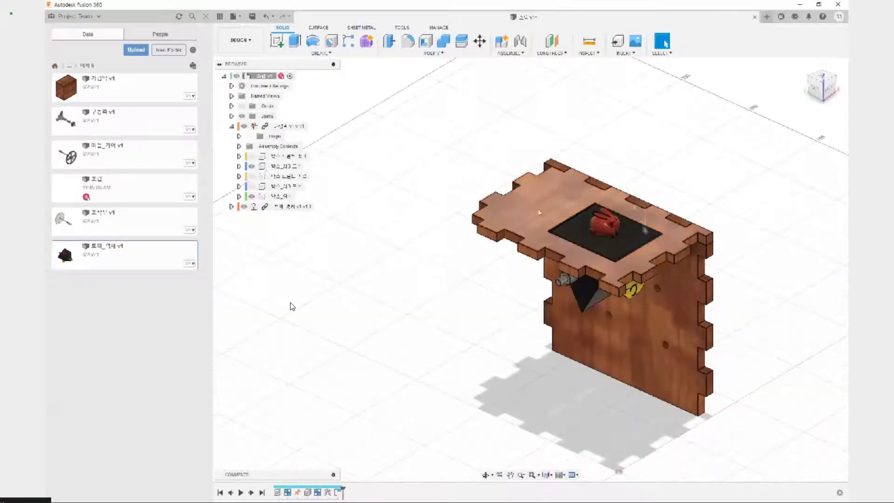
{"action": "left_click", "coordinate": [243, 206]}
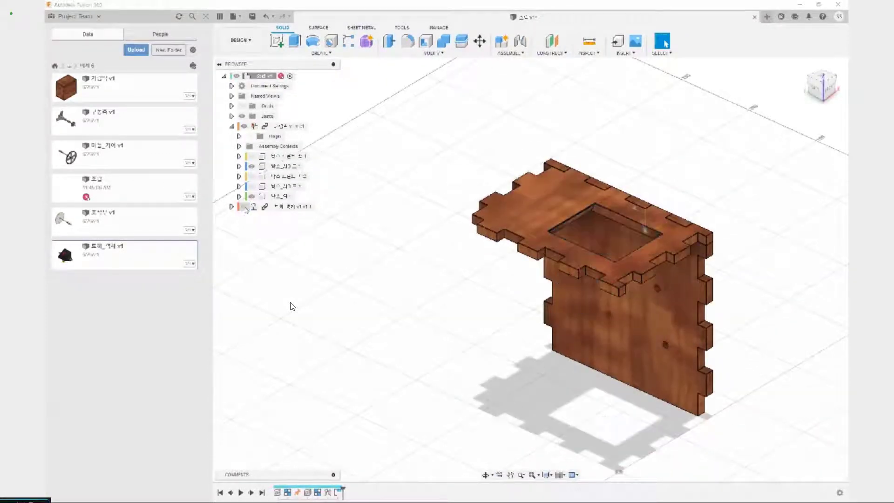
{"action": "left_click", "coordinate": [244, 206]}
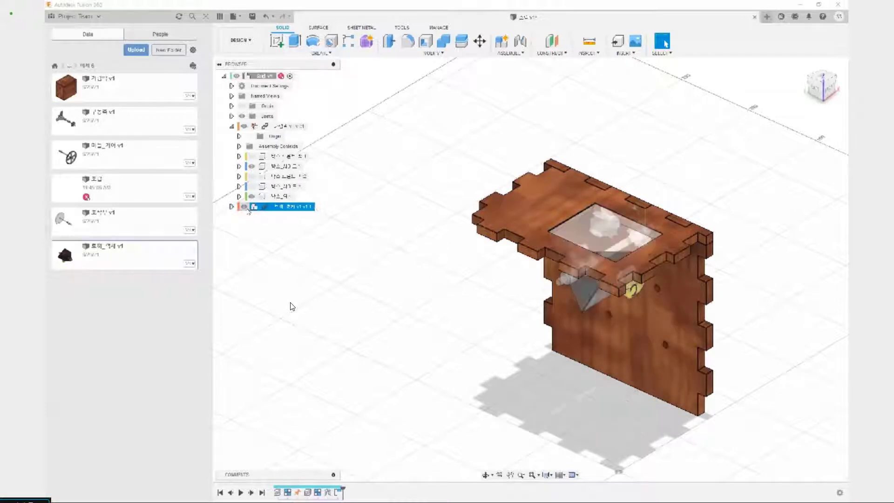
{"action": "left_click", "coordinate": [253, 197]}
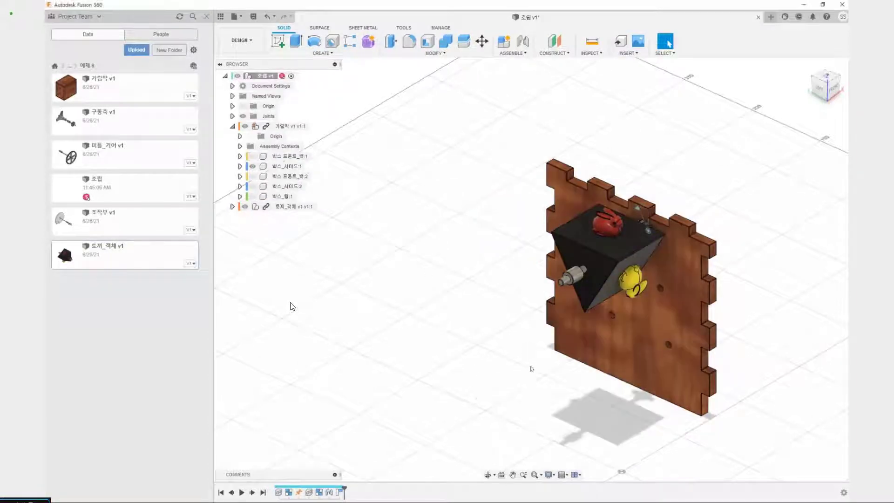
{"action": "middle_click_drag", "start_coordinate": [531, 367], "coordinate": [445, 359], "text": "shift"}
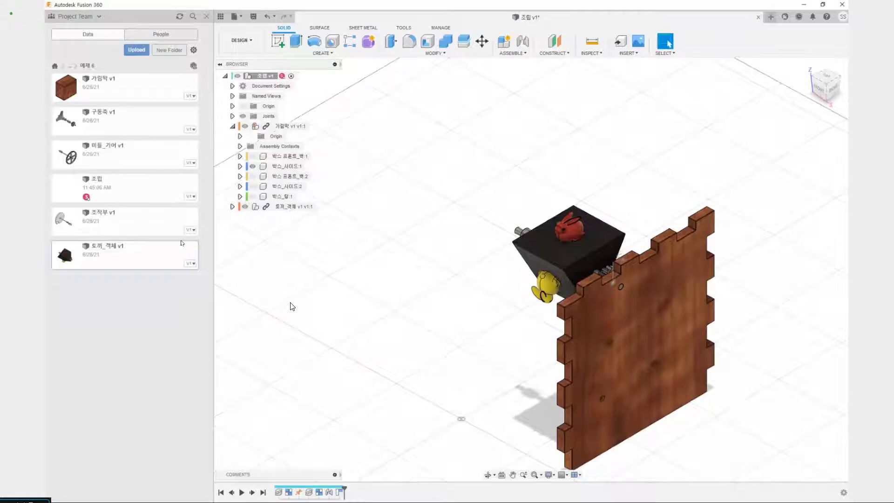
Insert 미들_기어 v1 into the current design, moved about -25 mm in X and about 50 mm in Z
{"action": "right_click", "coordinate": [124, 155]}
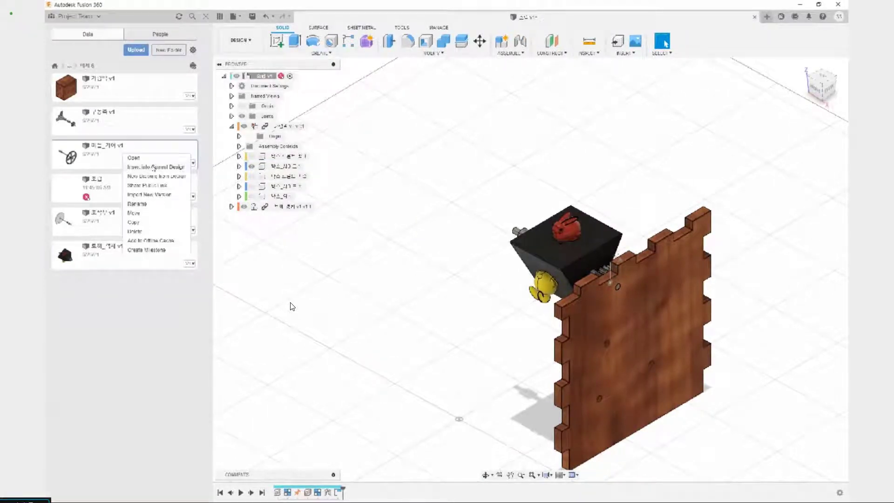
{"action": "left_click", "coordinate": [154, 167]}
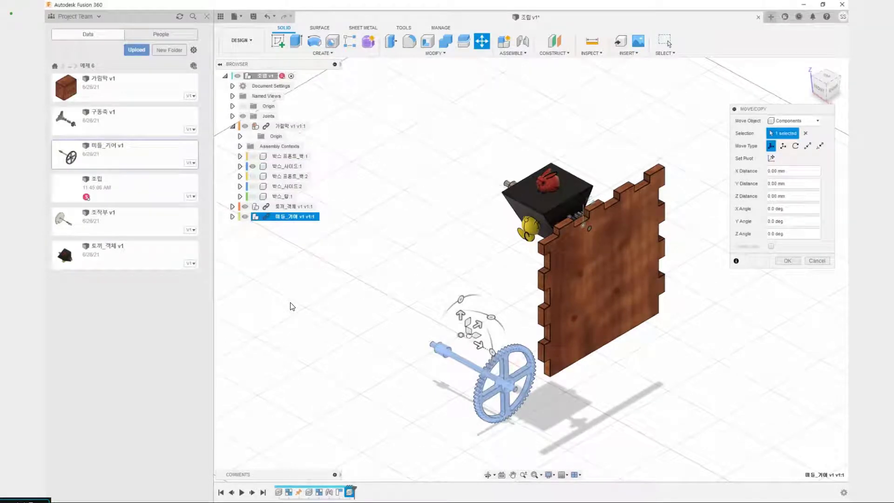
{"action": "left_click_drag", "start_coordinate": [468, 335], "coordinate": [442, 262]}
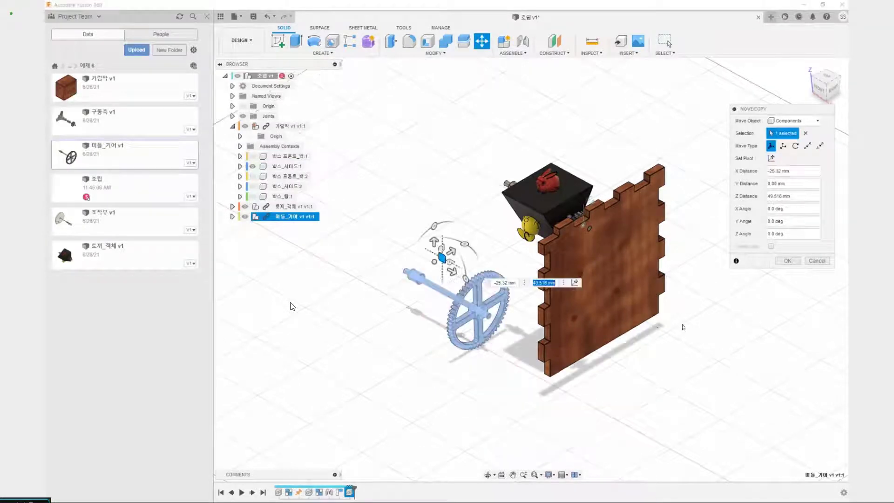
{"action": "left_click", "coordinate": [787, 261]}
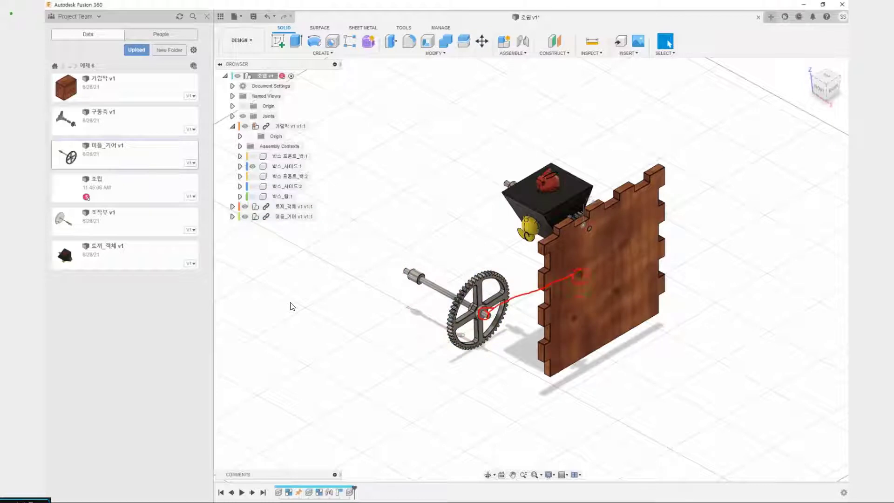
Try to joint the ungrouped gear's hub to the second-highest hole on the inner face of 박스_사이드:1
{"action": "scroll", "coordinate": [484, 311], "scroll_direction": "up", "scroll_amount": 5}
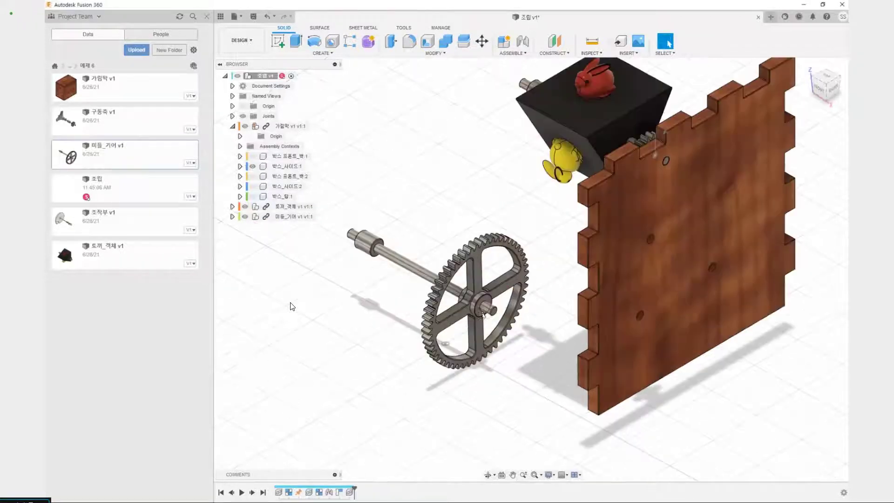
{"action": "key", "text": "j"}
{"action": "scroll", "coordinate": [483, 307], "scroll_direction": "up", "scroll_amount": 4}
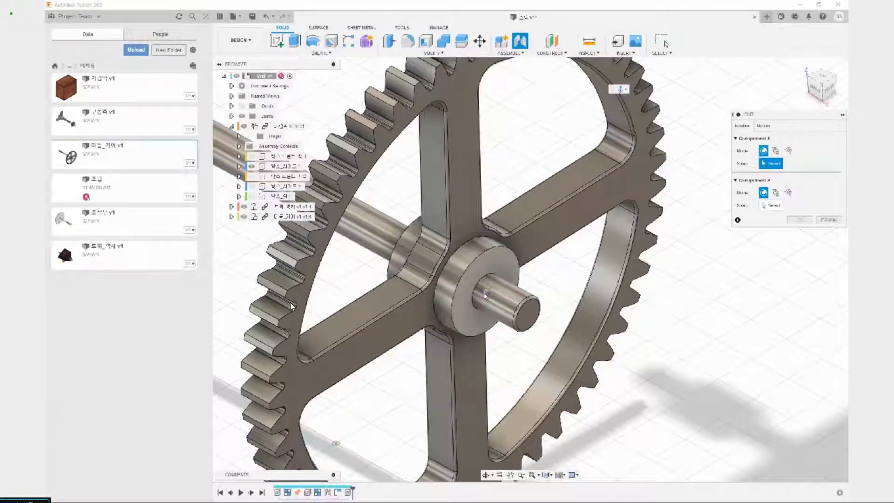
{"action": "left_click", "coordinate": [484, 294]}
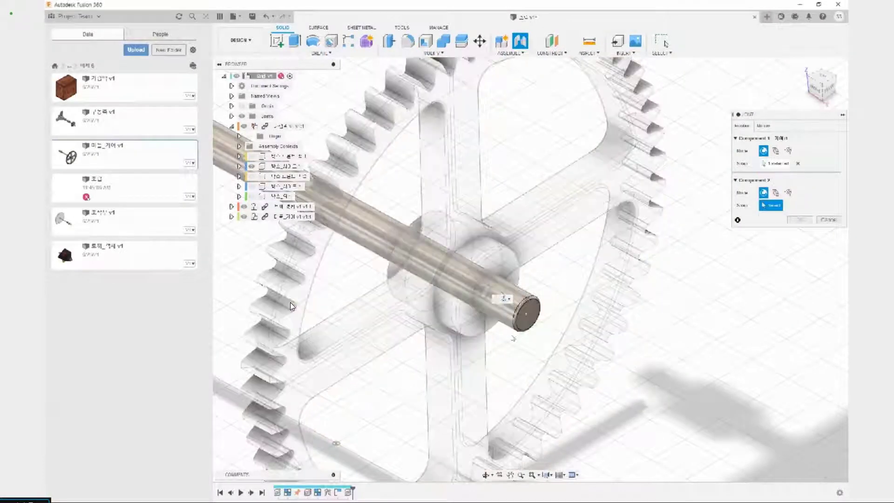
{"action": "scroll", "coordinate": [504, 298], "scroll_direction": "down", "scroll_amount": 4}
{"action": "middle_click_drag", "start_coordinate": [664, 223], "coordinate": [501, 339]}
{"action": "middle_click_drag", "start_coordinate": [501, 339], "coordinate": [489, 357], "text": "shift"}
{"action": "scroll", "coordinate": [535, 281], "scroll_direction": "down", "scroll_amount": 5}
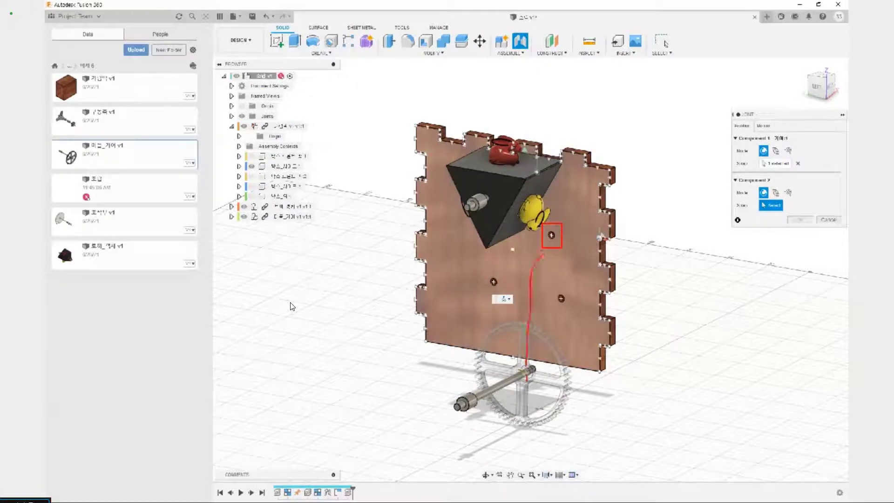
{"action": "scroll", "coordinate": [558, 246], "scroll_direction": "up", "scroll_amount": 3}
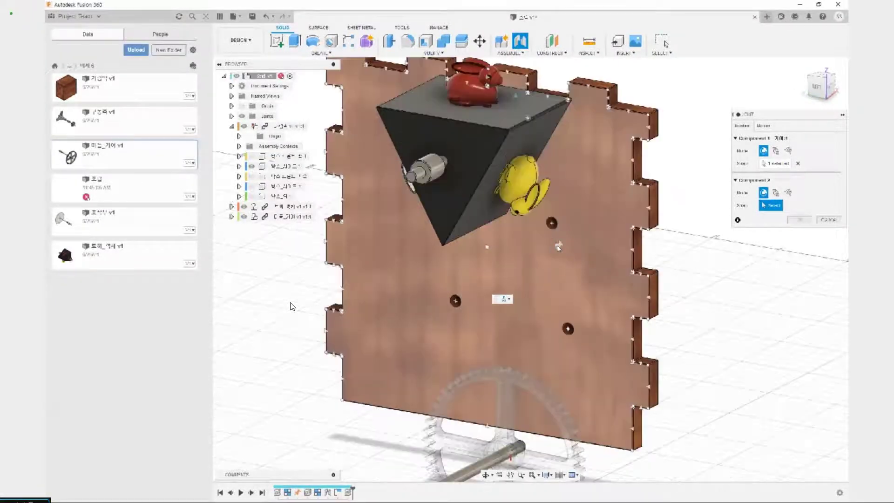
{"action": "left_click", "coordinate": [551, 223]}
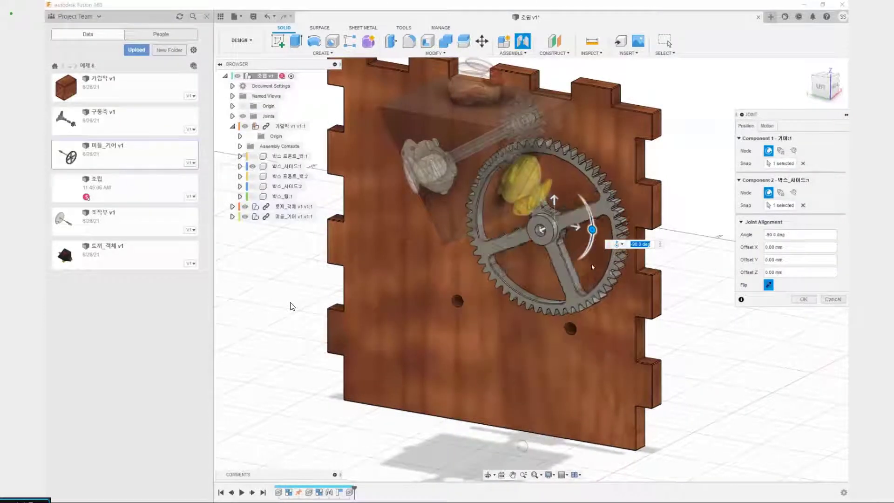
{"action": "left_click", "coordinate": [803, 299]}
{"action": "scroll", "coordinate": [719, 319], "scroll_direction": "down", "scroll_amount": 4}
{"action": "key", "text": "ctrl+z"}
Make a rigid group of the 미들_기어 component including its child components
{"action": "middle_click_drag", "start_coordinate": [718, 319], "coordinate": [586, 422], "text": "shift"}
{"action": "left_click", "coordinate": [510, 52]}
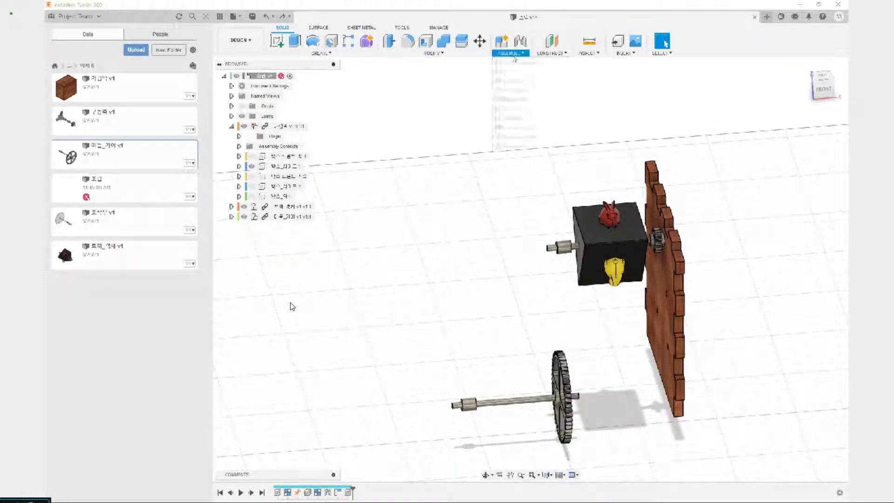
{"action": "left_click", "coordinate": [514, 97]}
{"action": "left_click", "coordinate": [285, 216]}
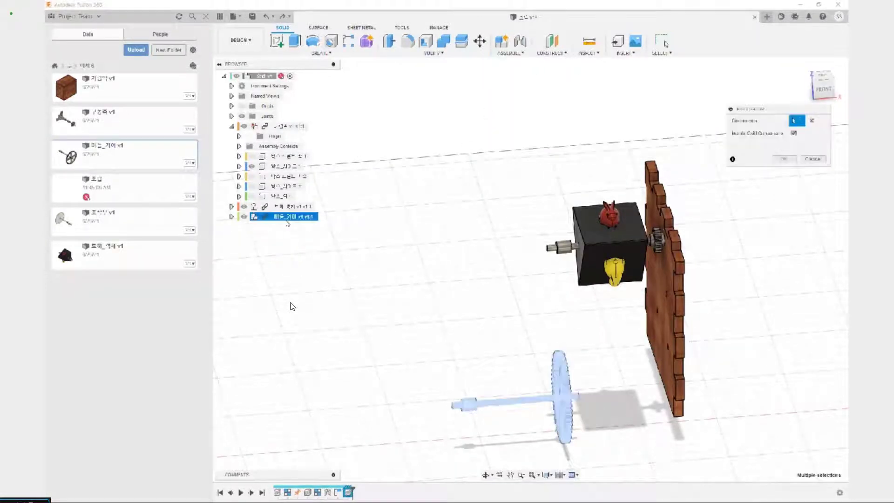
{"action": "left_click", "coordinate": [776, 159]}
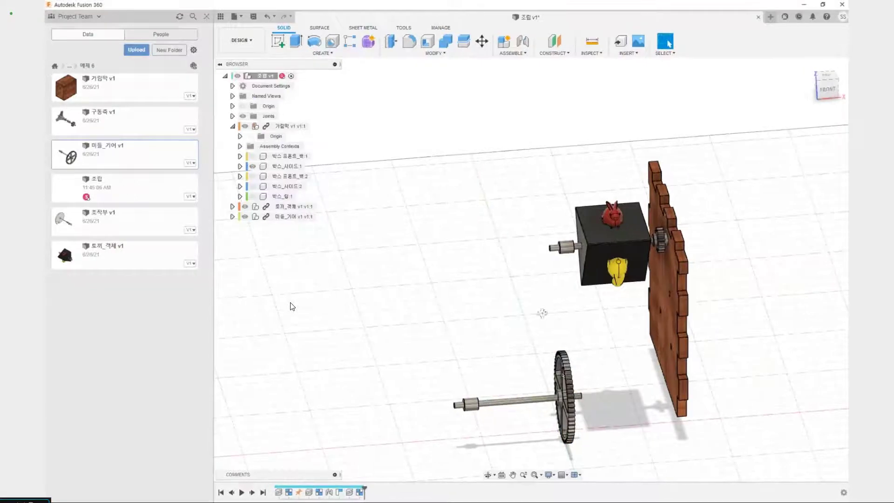
Joint the grouped gear's hub, flipped, to the second-highest hole on the inner face of 박스_사이드:1
{"action": "middle_click_drag", "start_coordinate": [542, 314], "coordinate": [512, 309], "text": "shift"}
{"action": "scroll", "coordinate": [544, 369], "scroll_direction": "up", "scroll_amount": 3}
{"action": "scroll", "coordinate": [543, 371], "scroll_direction": "up", "scroll_amount": 2}
{"action": "key", "text": "j"}
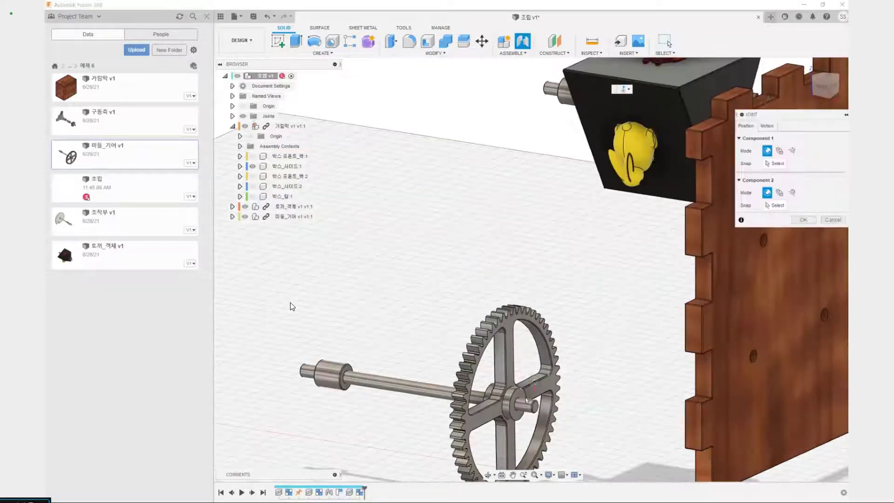
{"action": "scroll", "coordinate": [521, 396], "scroll_direction": "up", "scroll_amount": 5}
{"action": "left_click", "coordinate": [520, 398]}
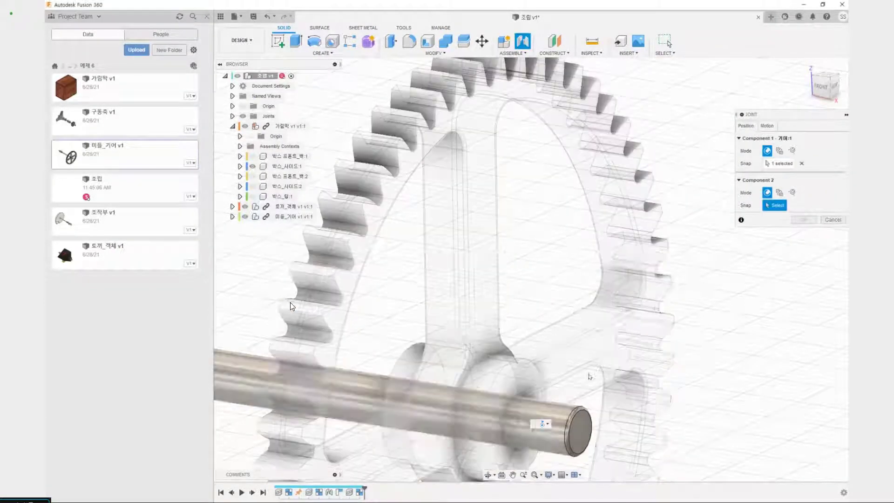
{"action": "scroll", "coordinate": [648, 331], "scroll_direction": "down", "scroll_amount": 5}
{"action": "middle_click_drag", "start_coordinate": [577, 242], "coordinate": [598, 166], "text": "shift"}
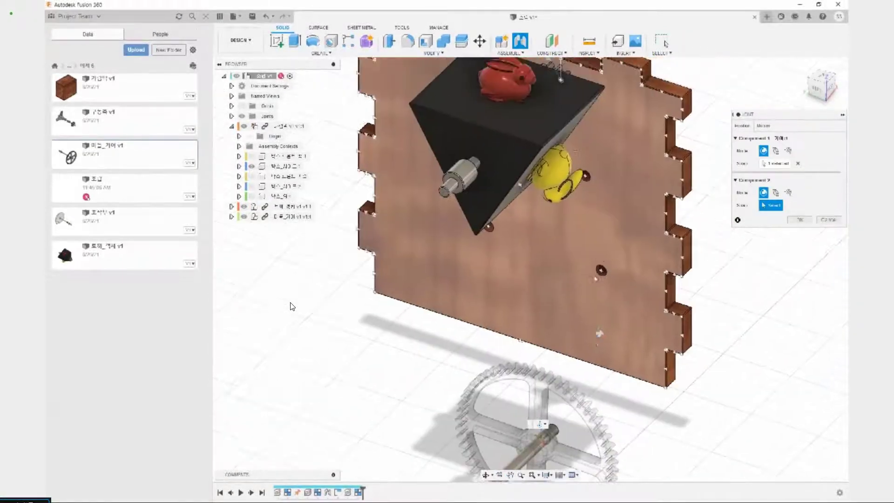
{"action": "left_click", "coordinate": [586, 176]}
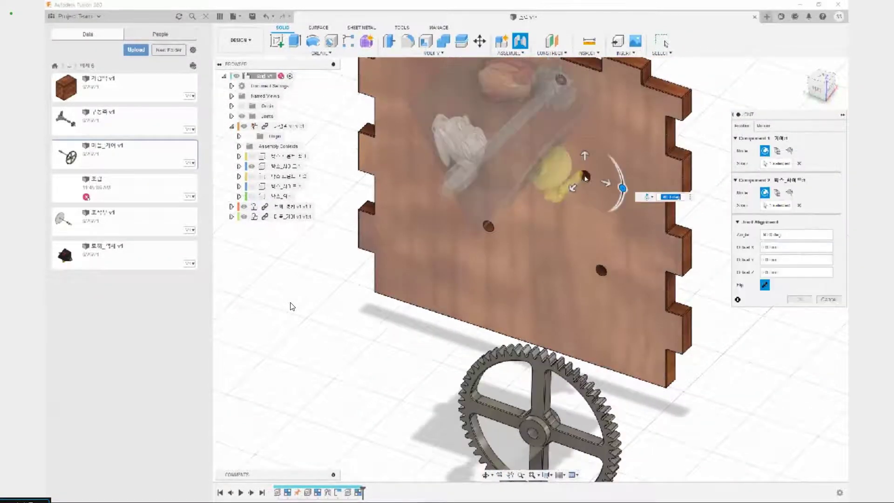
{"action": "left_click", "coordinate": [800, 299]}
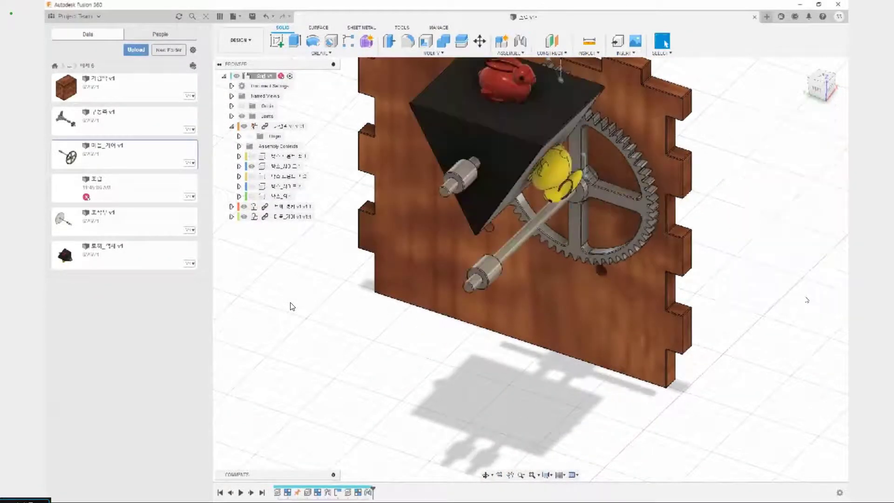
Insert 조작부 v1 into the current design and raise it above the grid beside the jointed parts
{"action": "middle_click_drag", "start_coordinate": [756, 263], "coordinate": [727, 251], "text": "shift"}
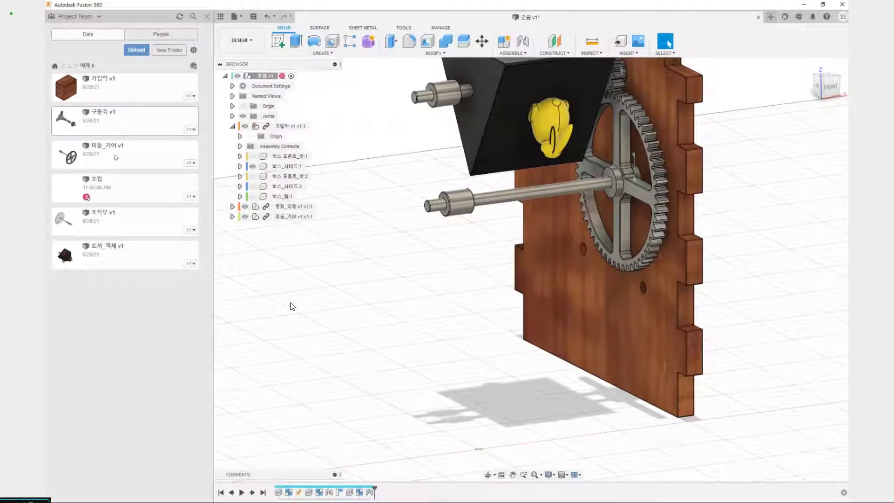
{"action": "right_click", "coordinate": [152, 228]}
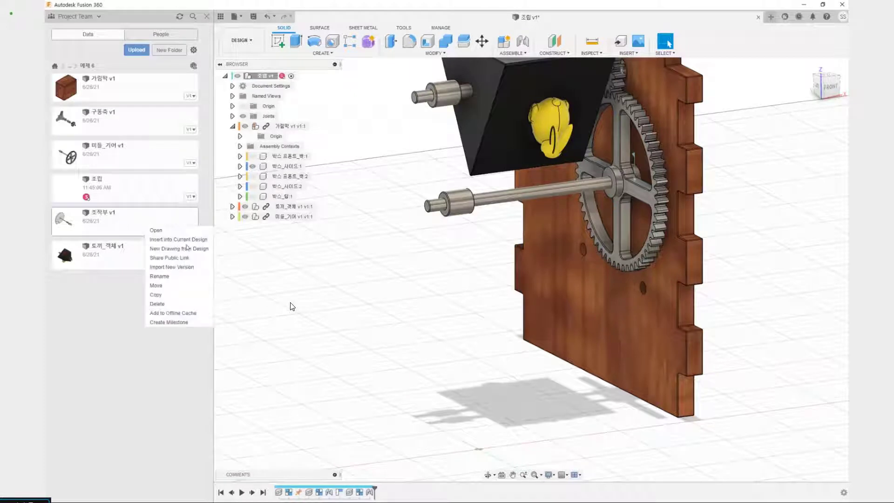
{"action": "left_click", "coordinate": [188, 243]}
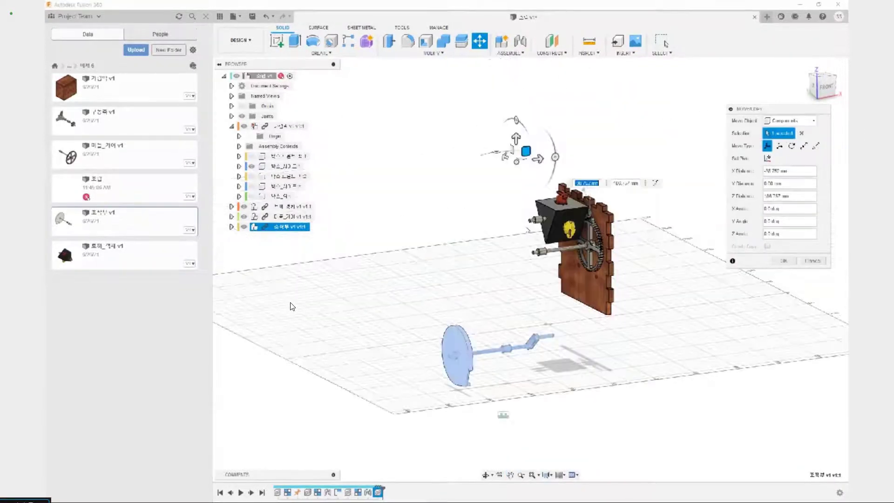
{"action": "left_click_drag", "start_coordinate": [526, 151], "coordinate": [514, 85]}
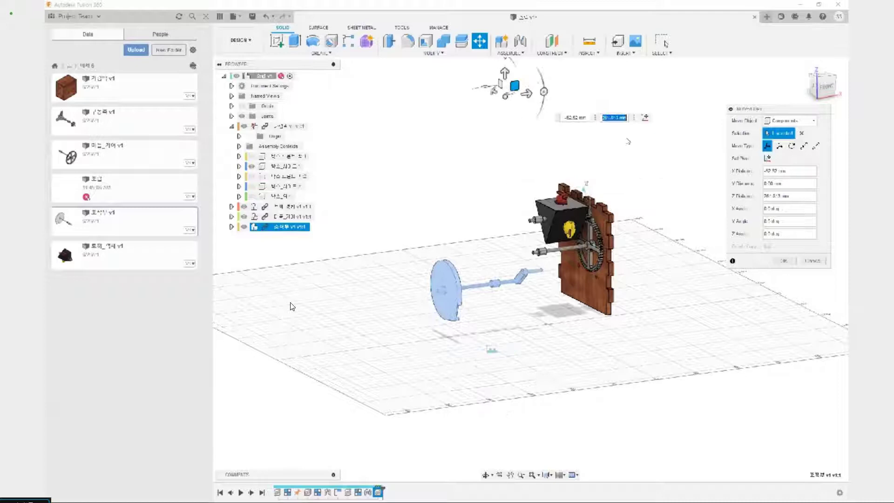
{"action": "left_click", "coordinate": [786, 261]}
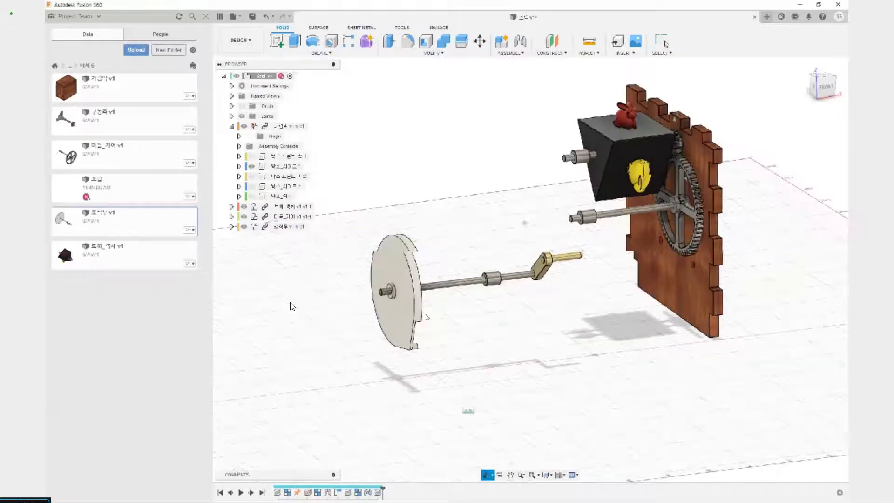
{"action": "left_click", "coordinate": [285, 227]}
{"action": "left_click", "coordinate": [525, 54]}
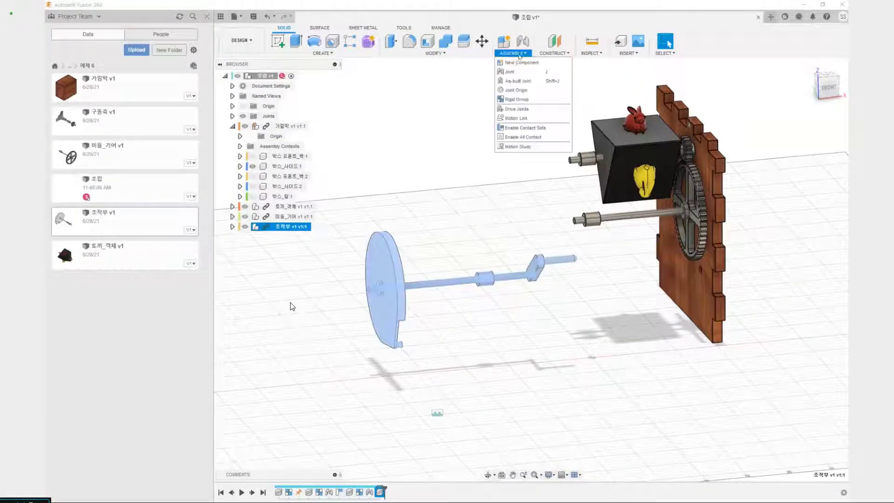
{"action": "left_click", "coordinate": [517, 98]}
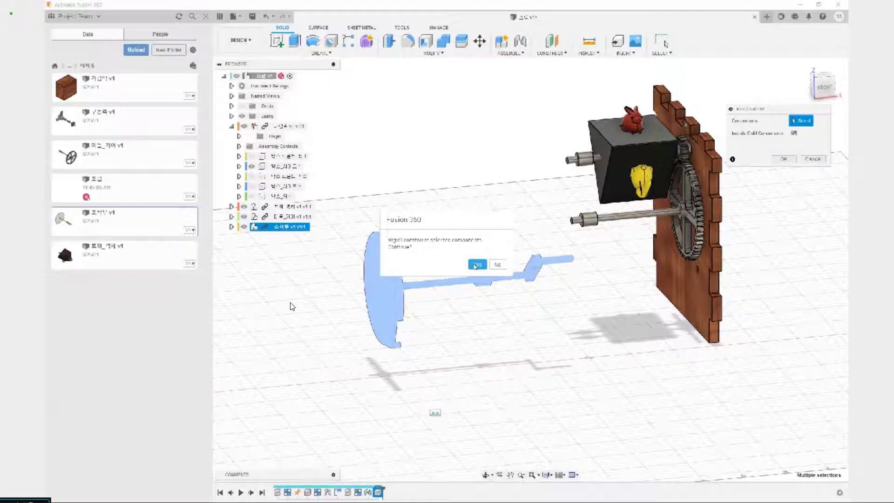
{"action": "key", "text": "Return"}
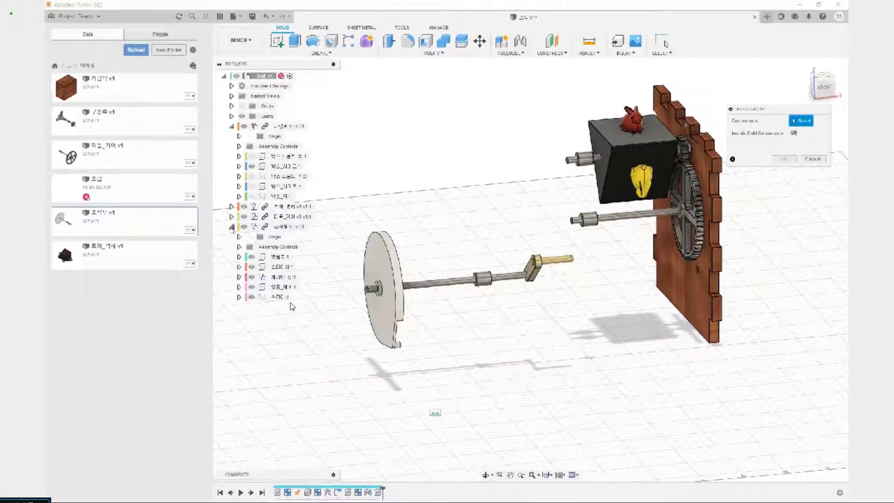
{"action": "left_click", "coordinate": [285, 277]}
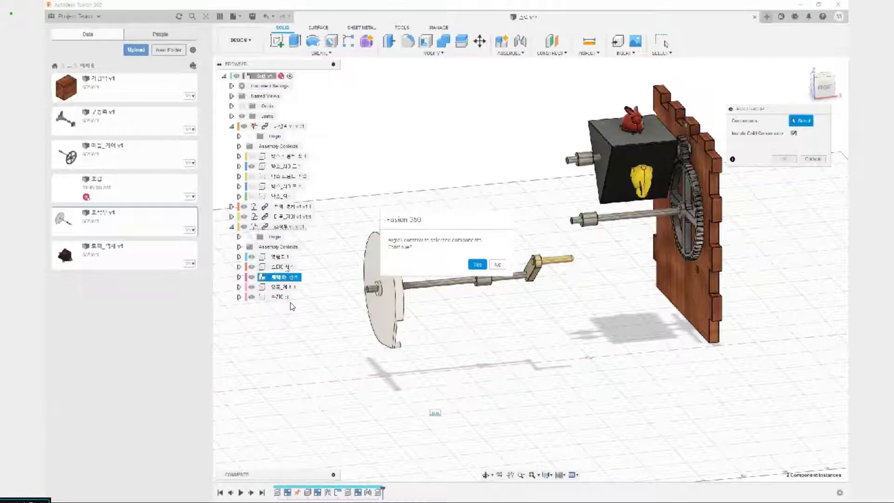
{"action": "key", "text": "Return"}
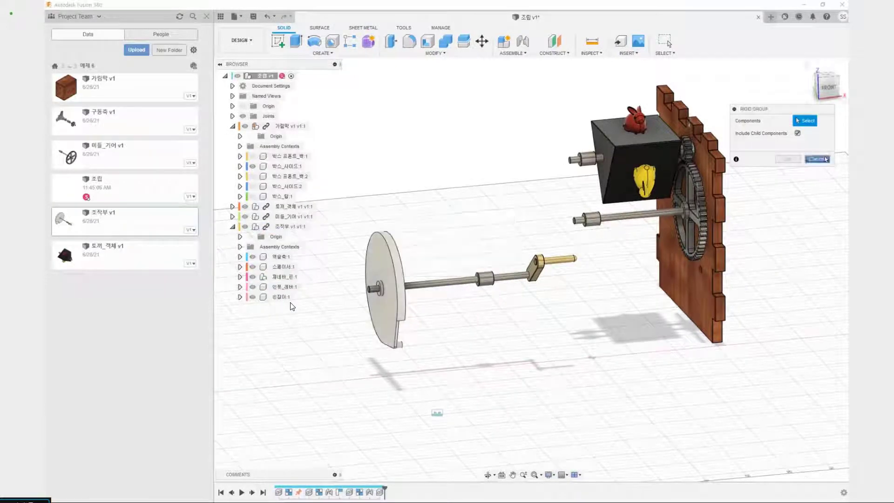
{"action": "key", "text": "Escape"}
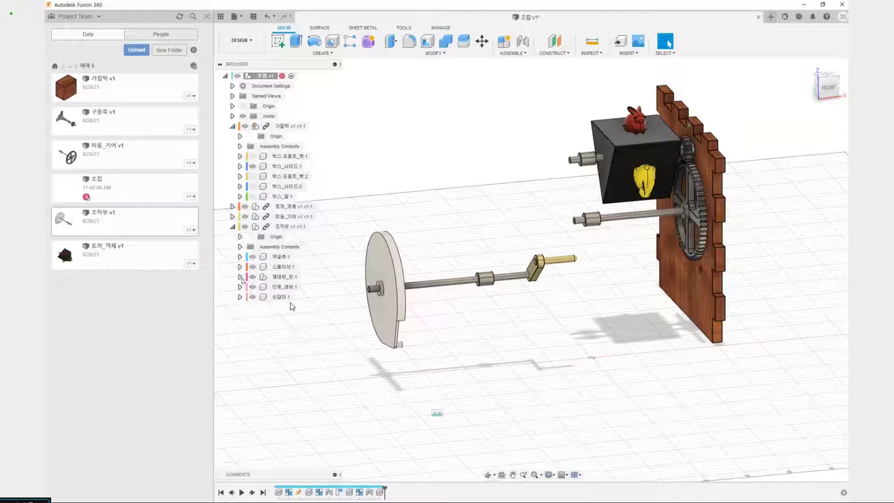
Examine the rigid joint inside 제네바_핀:1 of the 조작부 component, test-move the wheel and revert its position
{"action": "left_click", "coordinate": [239, 277]}
{"action": "left_click", "coordinate": [240, 277]}
{"action": "left_click", "coordinate": [239, 277]}
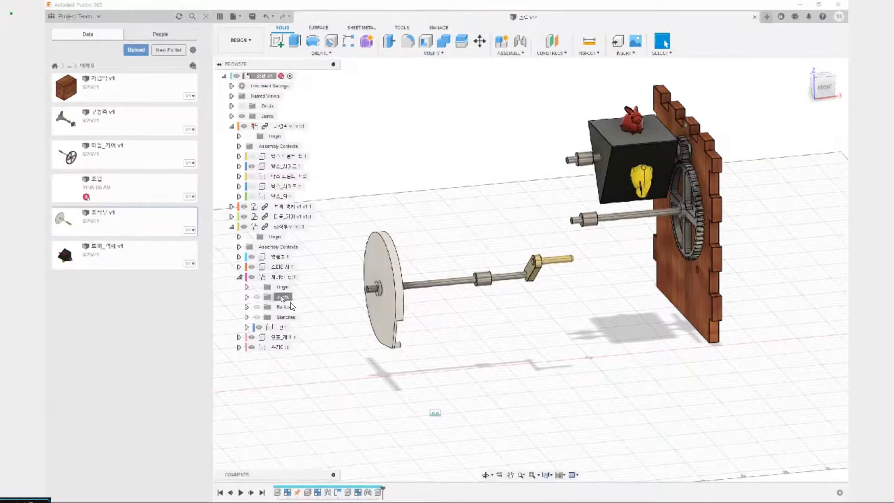
{"action": "left_click", "coordinate": [269, 298]}
{"action": "left_click", "coordinate": [247, 297]}
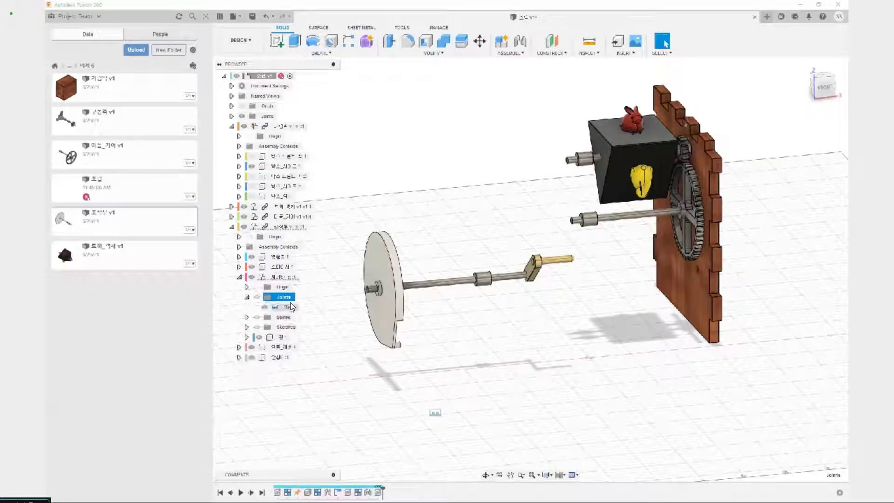
{"action": "left_click", "coordinate": [291, 307]}
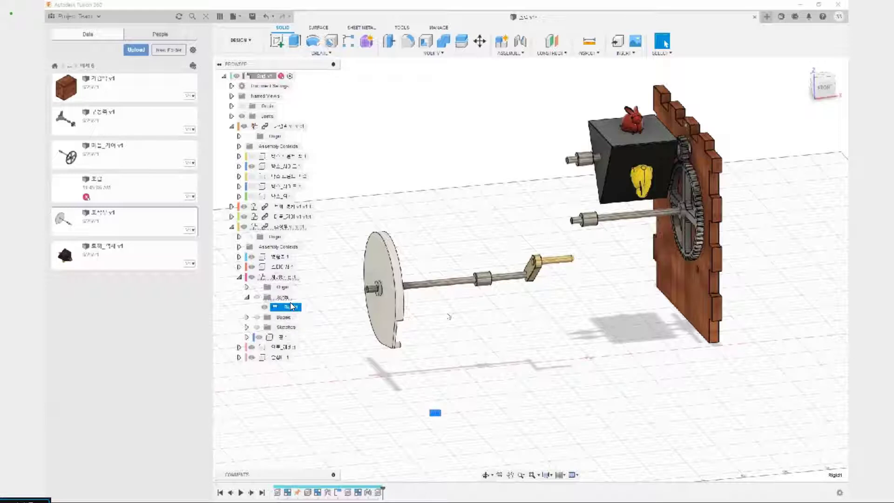
{"action": "left_click_drag", "start_coordinate": [372, 305], "coordinate": [343, 297]}
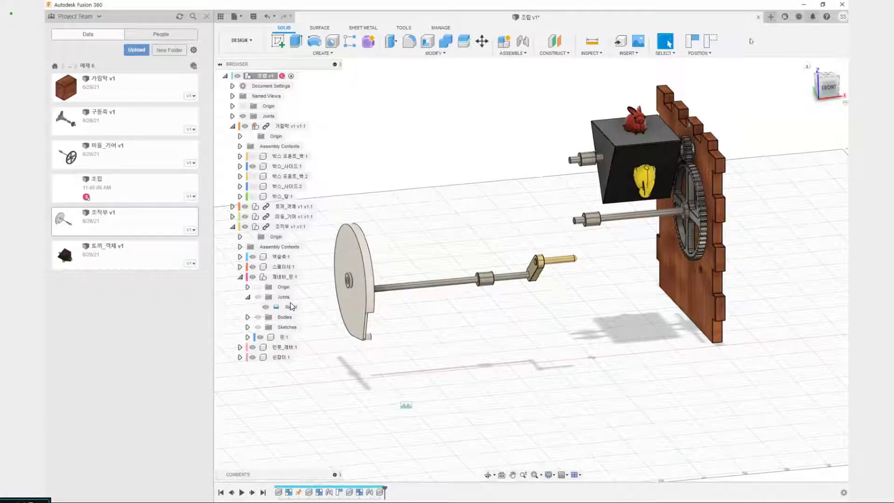
{"action": "left_click", "coordinate": [710, 41]}
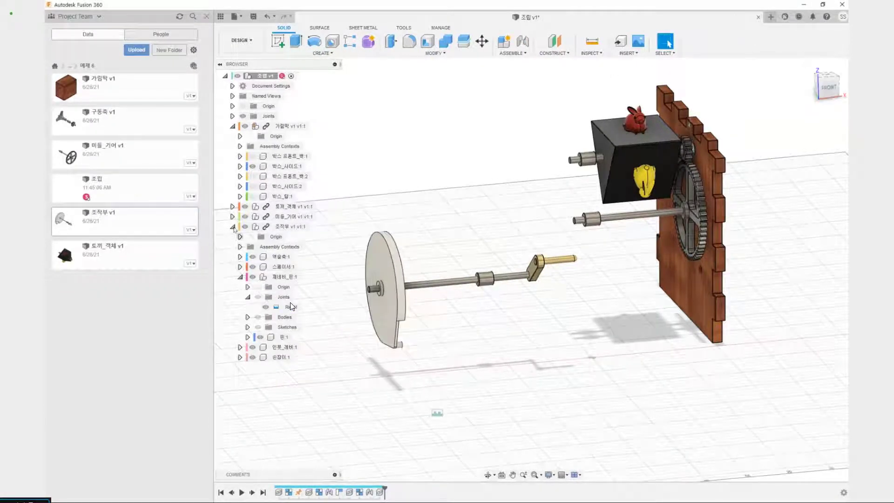
{"action": "left_click", "coordinate": [233, 227]}
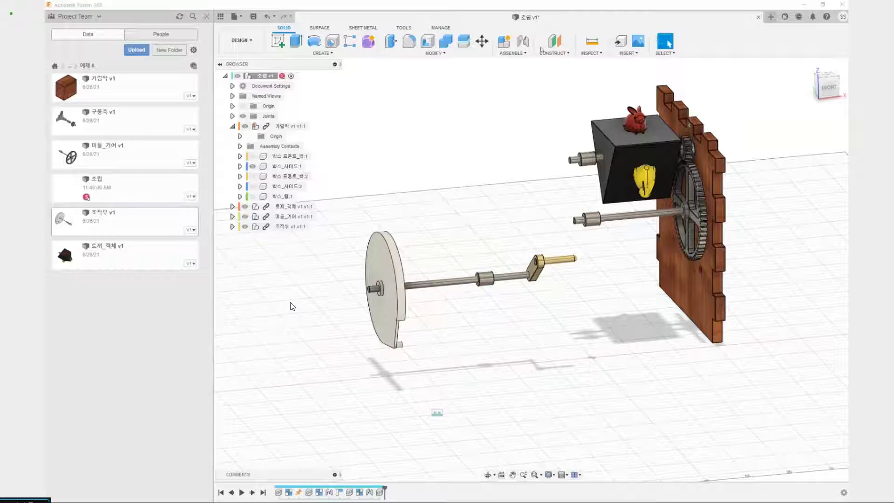
Make a rigid group of the 조작부 component including its child components
{"action": "left_click", "coordinate": [513, 53]}
{"action": "left_click", "coordinate": [517, 96]}
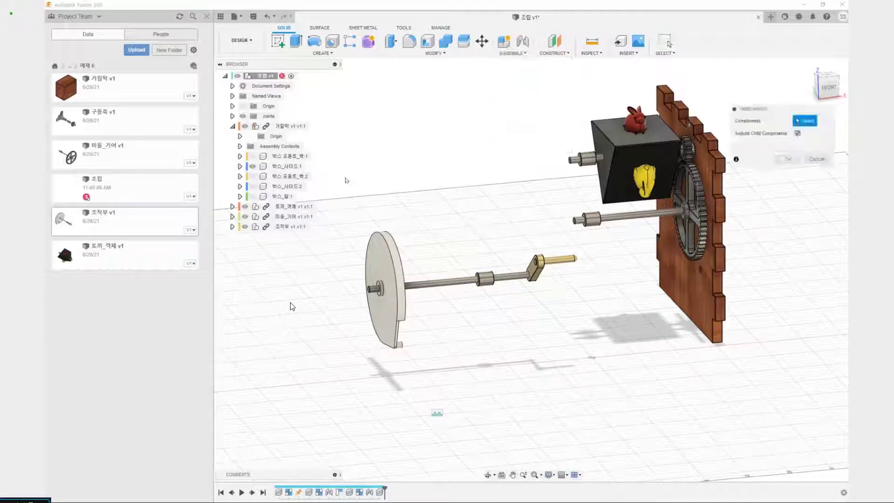
{"action": "left_click", "coordinate": [292, 227]}
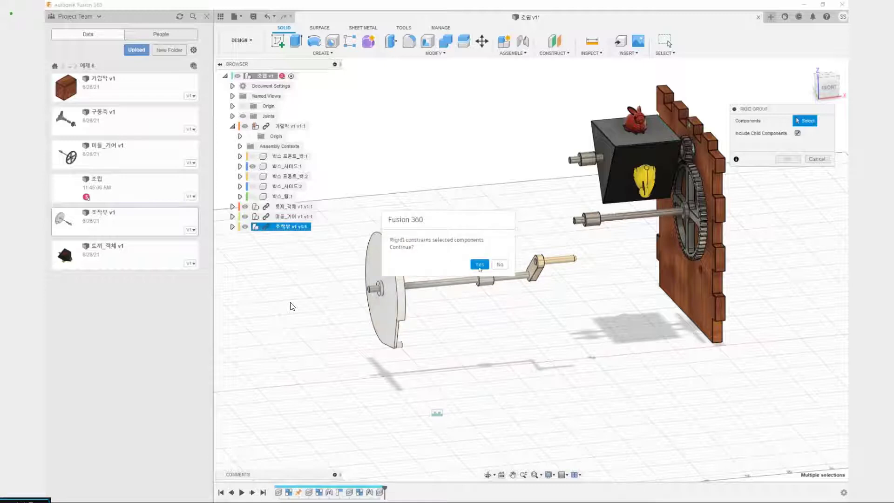
{"action": "left_click", "coordinate": [479, 264]}
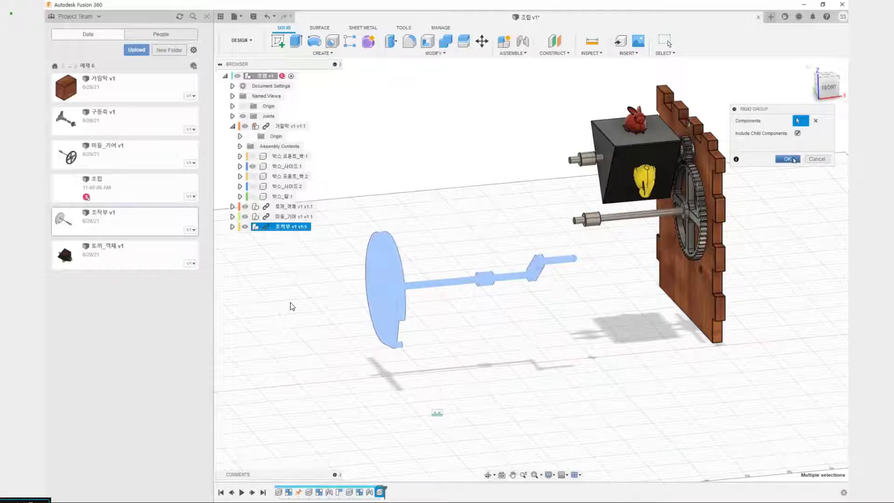
{"action": "left_click", "coordinate": [793, 160]}
Joint the crank-side face of the spacer on the 조작부 shaft to the rear of the two open lower holes on 박스_사이드:1's inner face
{"action": "mouse_move", "coordinate": [557, 246]}
{"action": "middle_mouse_down", "text": "shift"}
{"action": "mouse_move", "coordinate": [519, 236]}
{"action": "mouse_move", "coordinate": [550, 236]}
{"action": "middle_mouse_up", "text": "shift"}
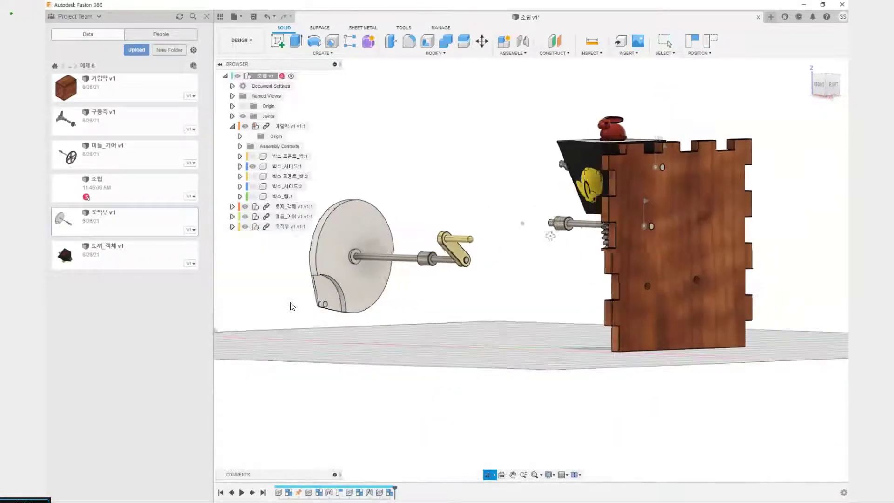
{"action": "scroll", "coordinate": [292, 305], "scroll_direction": "up", "scroll_amount": 5}
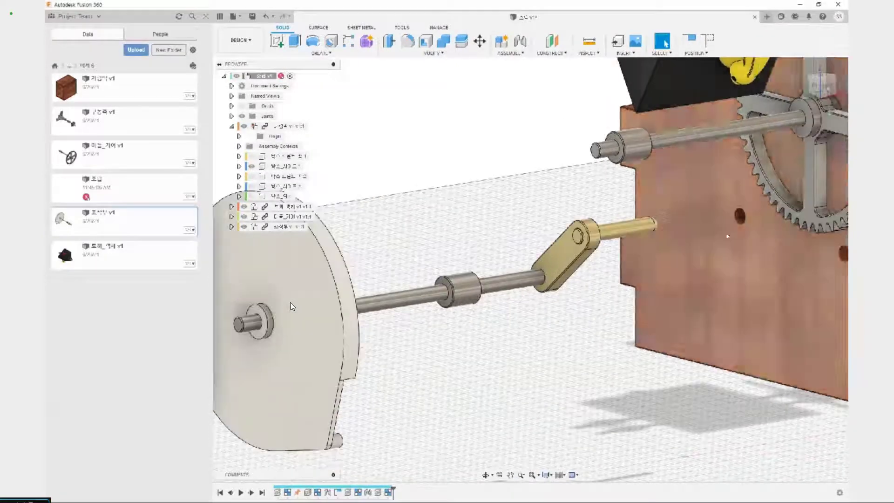
{"action": "middle_click_drag", "start_coordinate": [468, 246], "coordinate": [413, 236], "text": "shift"}
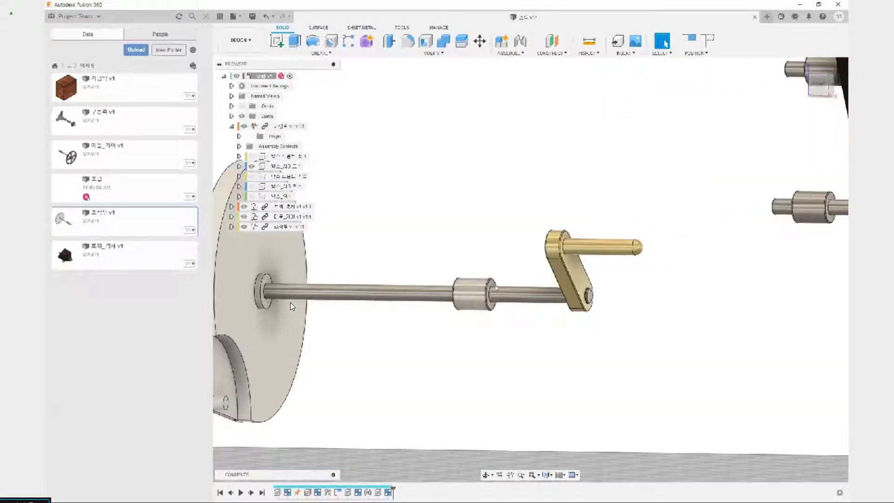
{"action": "scroll", "coordinate": [292, 306], "scroll_direction": "up", "scroll_amount": 3}
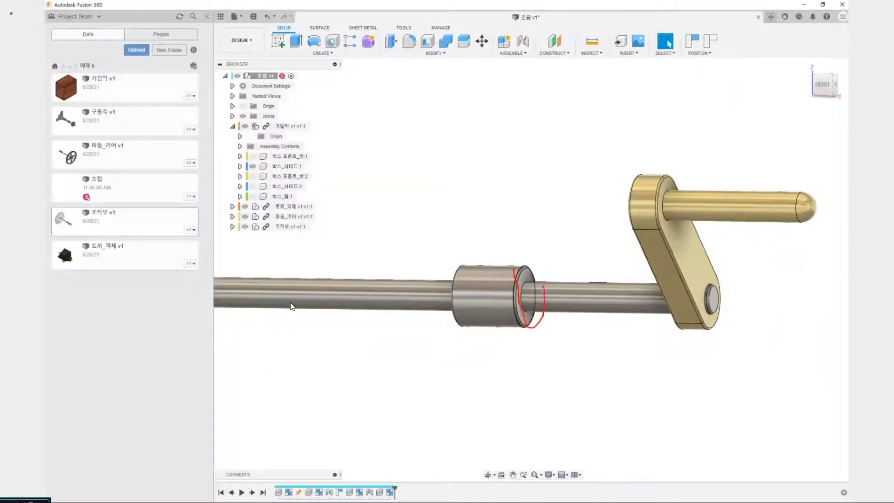
{"action": "key", "text": "Escape"}
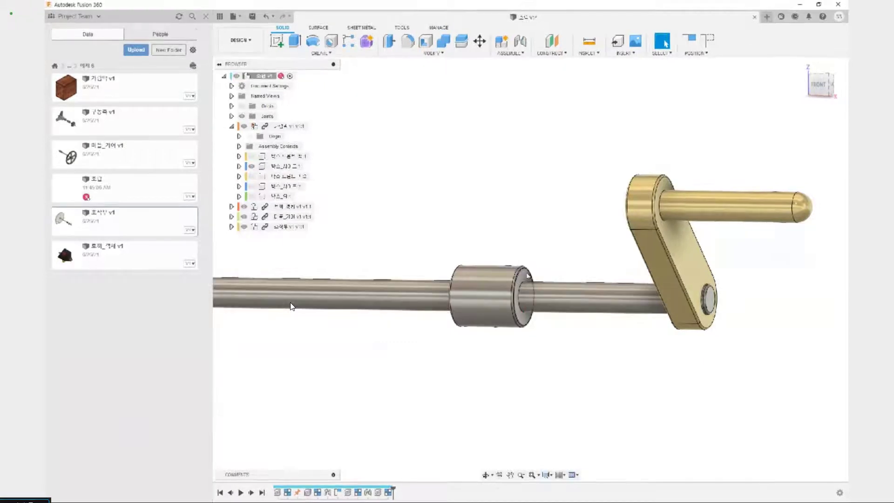
{"action": "left_click", "coordinate": [529, 274]}
{"action": "key", "text": "j"}
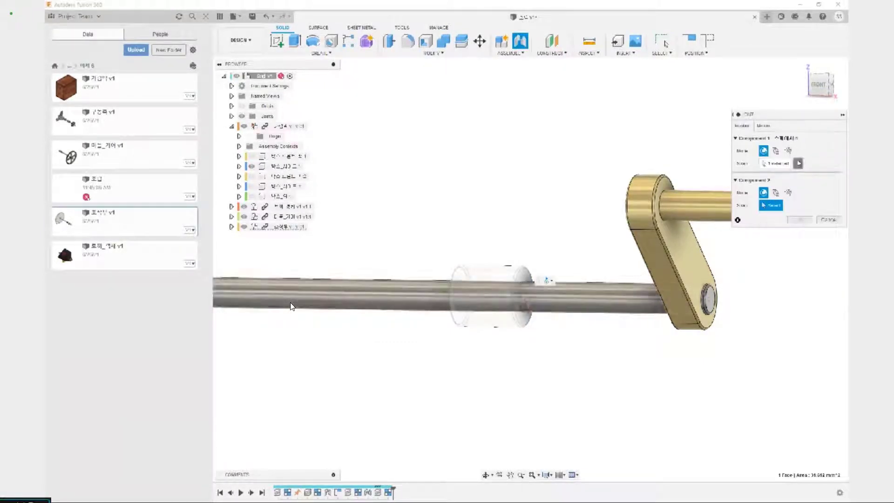
{"action": "scroll", "coordinate": [290, 306], "scroll_direction": "up", "scroll_amount": 5}
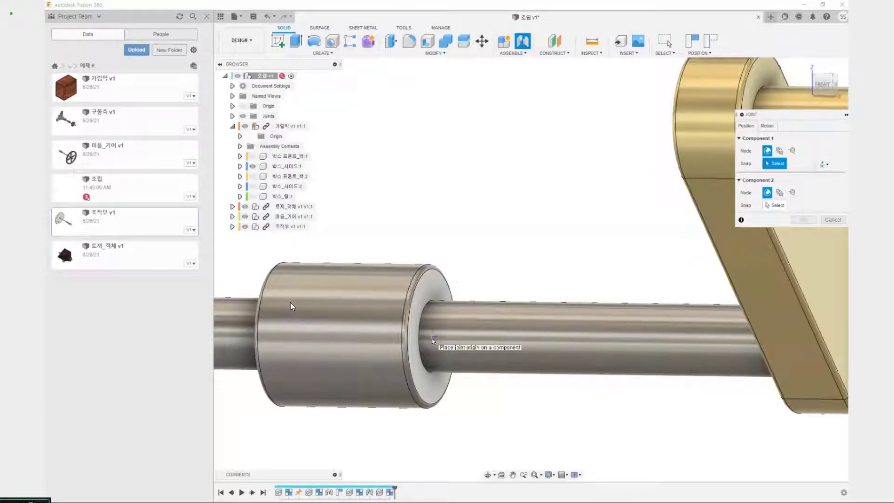
{"action": "left_click", "coordinate": [433, 340]}
{"action": "scroll", "coordinate": [448, 339], "scroll_direction": "down", "scroll_amount": 8}
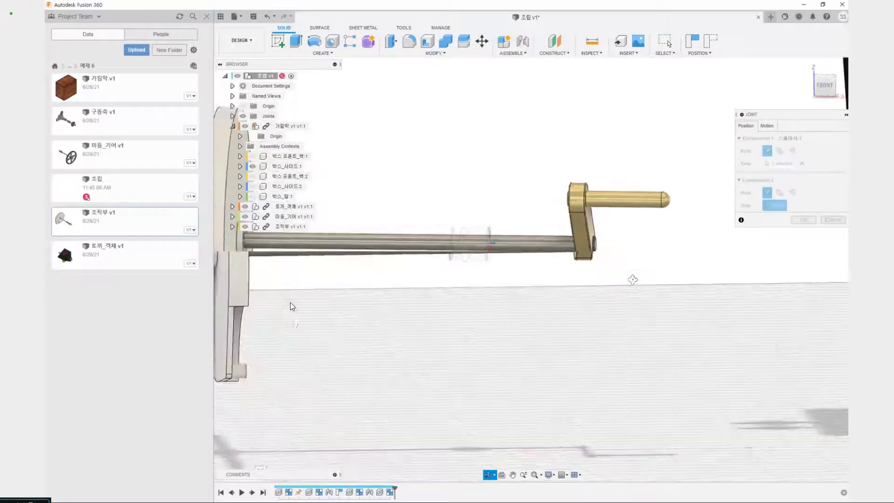
{"action": "middle_click_drag", "start_coordinate": [652, 279], "coordinate": [593, 327], "text": "shift"}
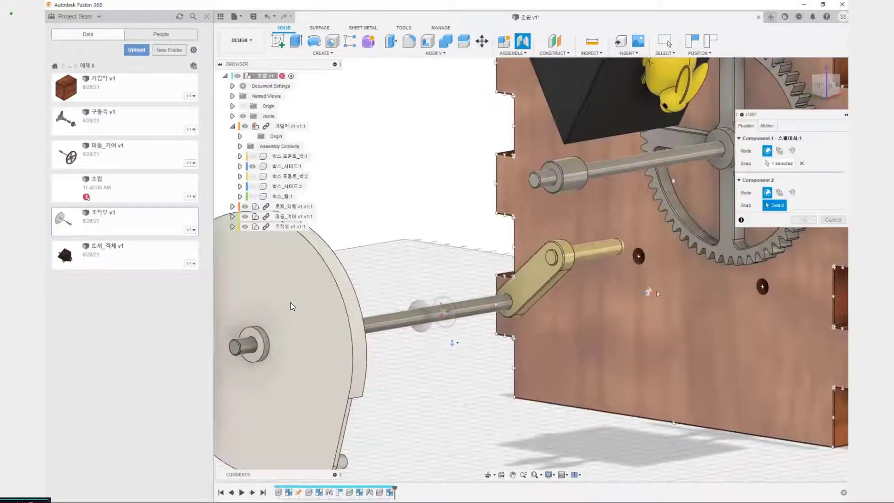
{"action": "scroll", "coordinate": [292, 306], "scroll_direction": "down", "scroll_amount": 5}
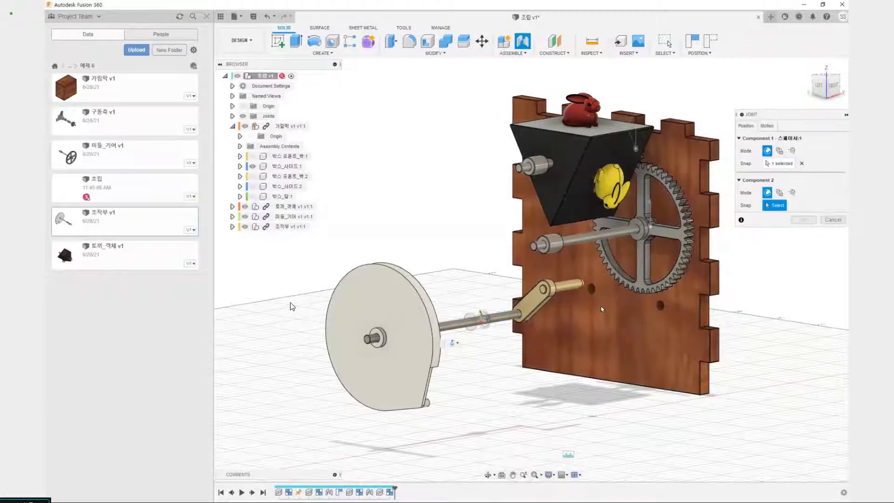
{"action": "scroll", "coordinate": [595, 294], "scroll_direction": "up", "scroll_amount": 8}
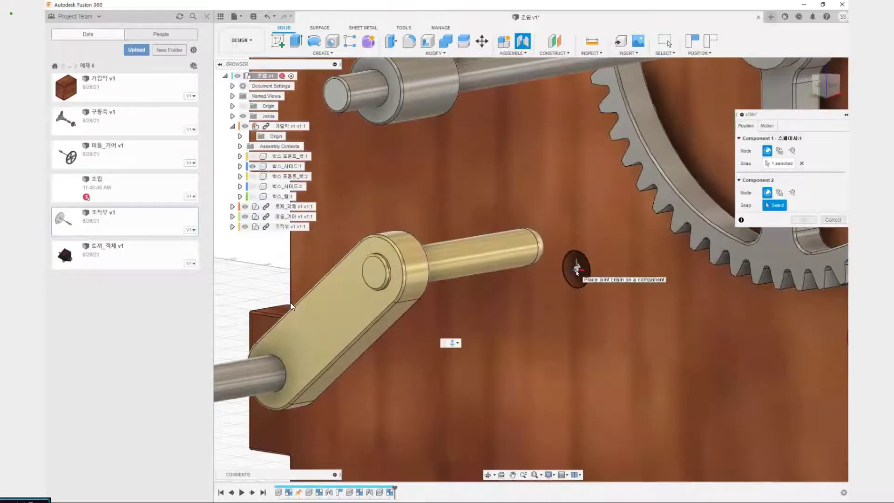
{"action": "left_click", "coordinate": [577, 269]}
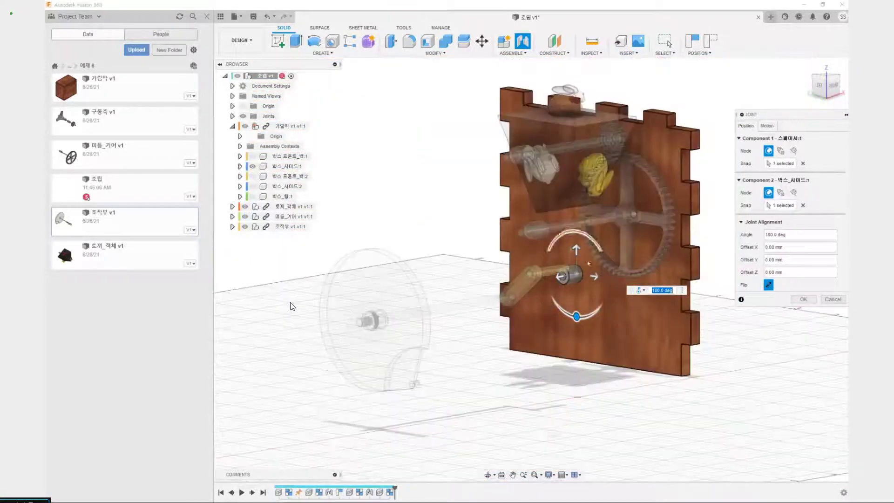
{"action": "left_click", "coordinate": [799, 300]}
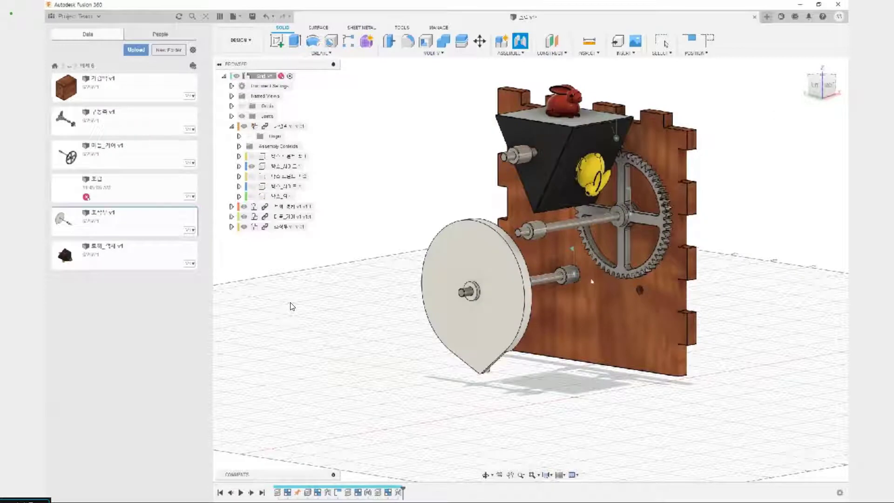
Test the new joint by turning the crank handle and viewing the rotating wheel
{"action": "middle_click_drag", "start_coordinate": [561, 283], "coordinate": [548, 288], "text": "shift"}
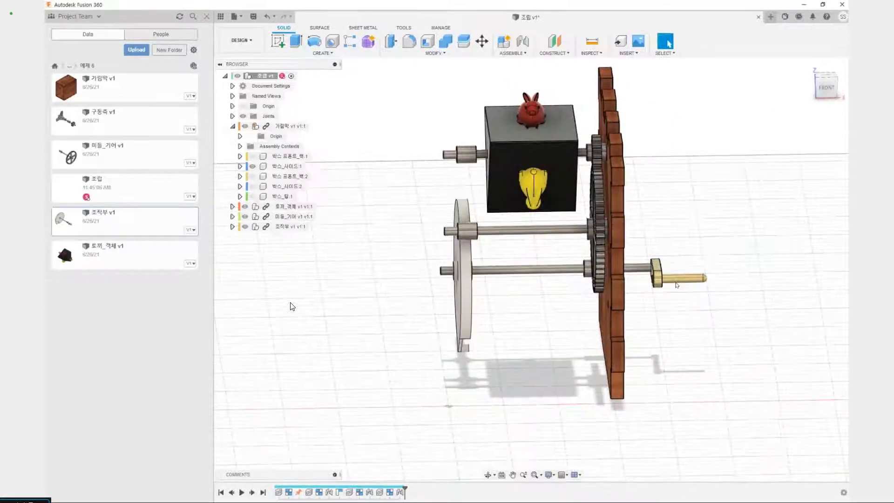
{"action": "left_click_drag", "start_coordinate": [676, 283], "coordinate": [634, 265]}
{"action": "middle_click_drag", "start_coordinate": [480, 332], "coordinate": [532, 331], "text": "shift"}
{"action": "key", "text": "Escape"}
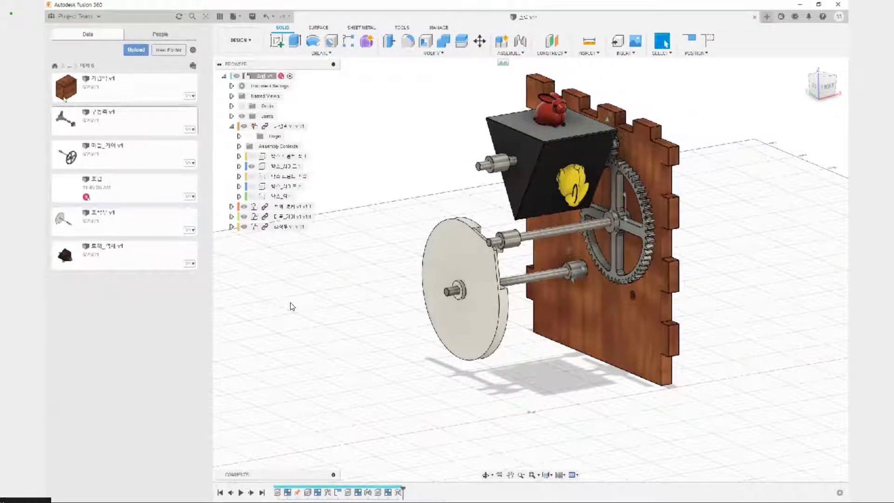
Insert 구동축 v1 into the current design and move it above the grid beside the outer face of 박스_사이드:1
{"action": "right_click", "coordinate": [124, 124]}
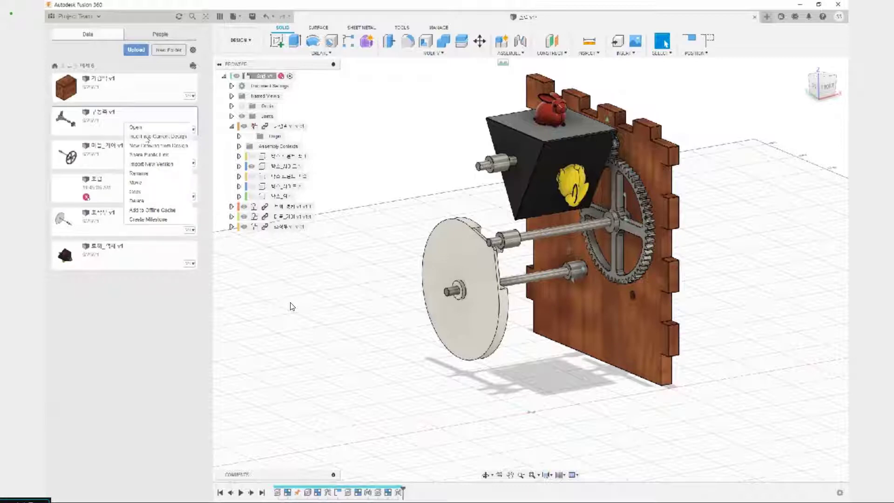
{"action": "left_click", "coordinate": [147, 137]}
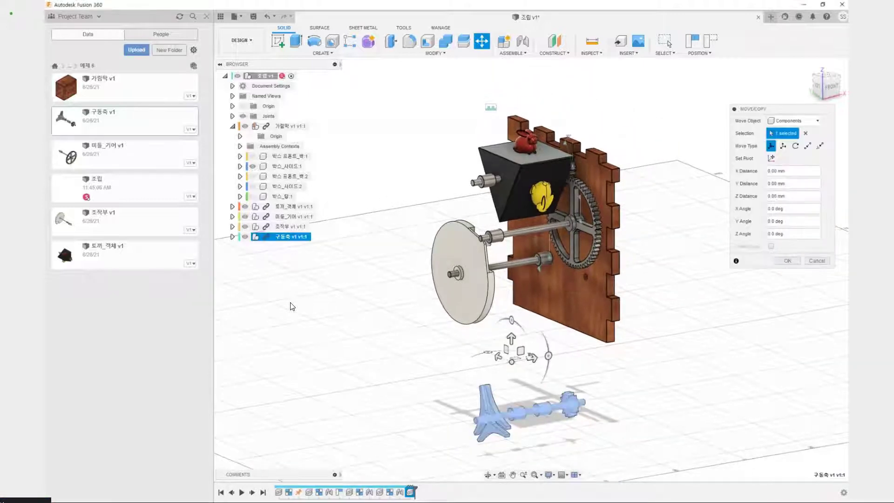
{"action": "left_click_drag", "start_coordinate": [520, 350], "coordinate": [682, 223]}
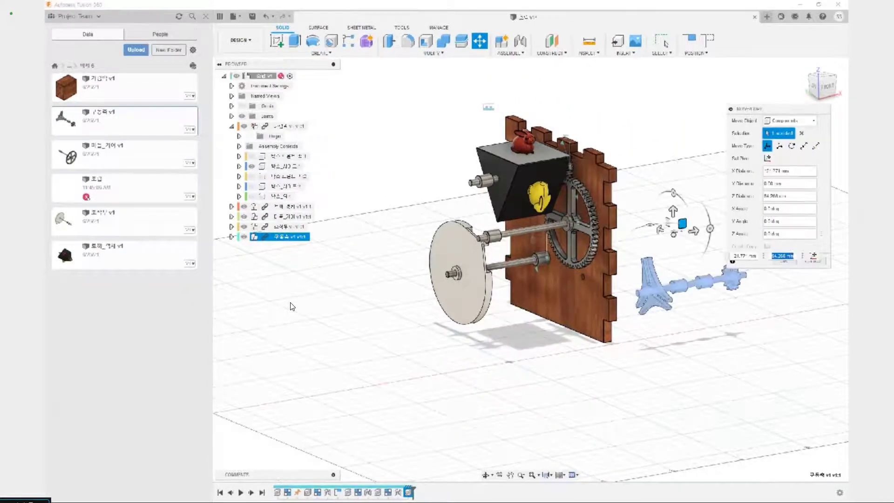
{"action": "left_click", "coordinate": [782, 263]}
Make a rigid group of the 구동축 component including its child components
{"action": "middle_click_drag", "start_coordinate": [768, 278], "coordinate": [658, 334]}
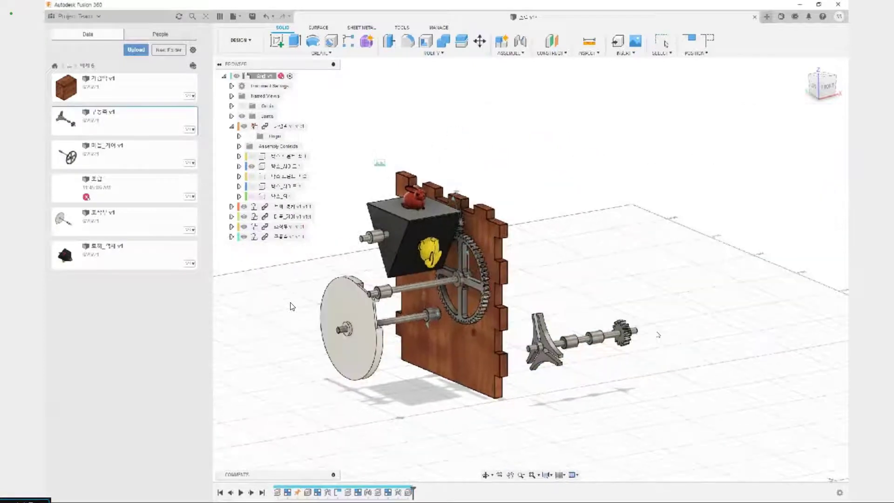
{"action": "left_click_drag", "start_coordinate": [627, 332], "coordinate": [659, 247]}
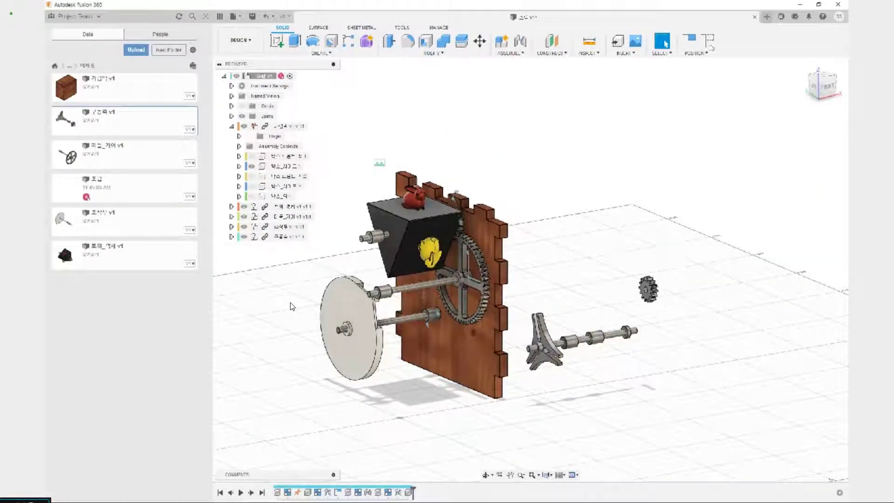
{"action": "left_click", "coordinate": [511, 53]}
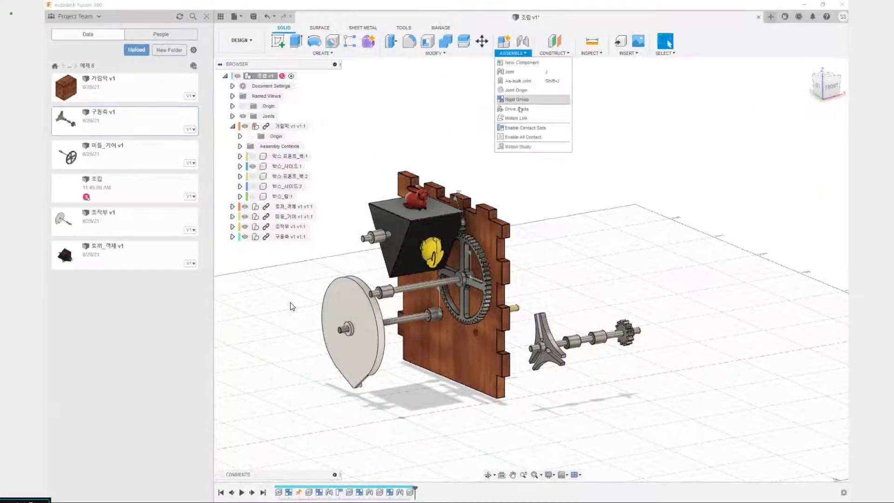
{"action": "left_click", "coordinate": [517, 99]}
{"action": "left_click", "coordinate": [291, 237]}
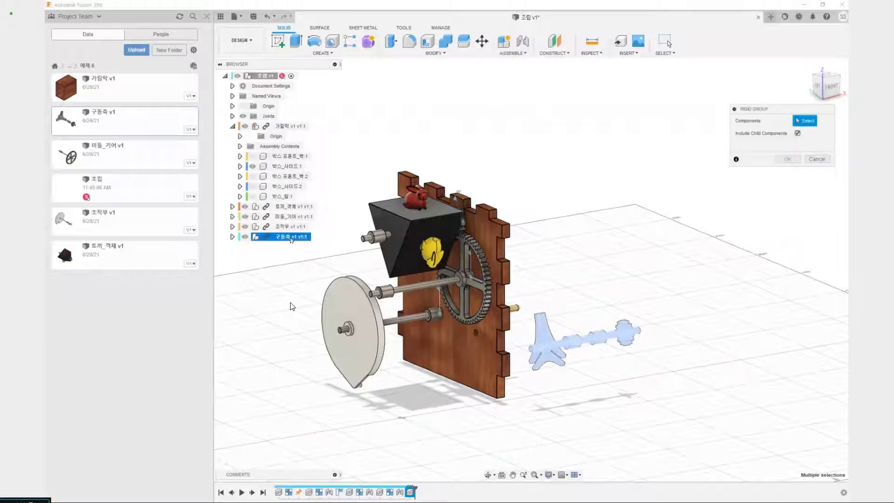
{"action": "left_click", "coordinate": [786, 159]}
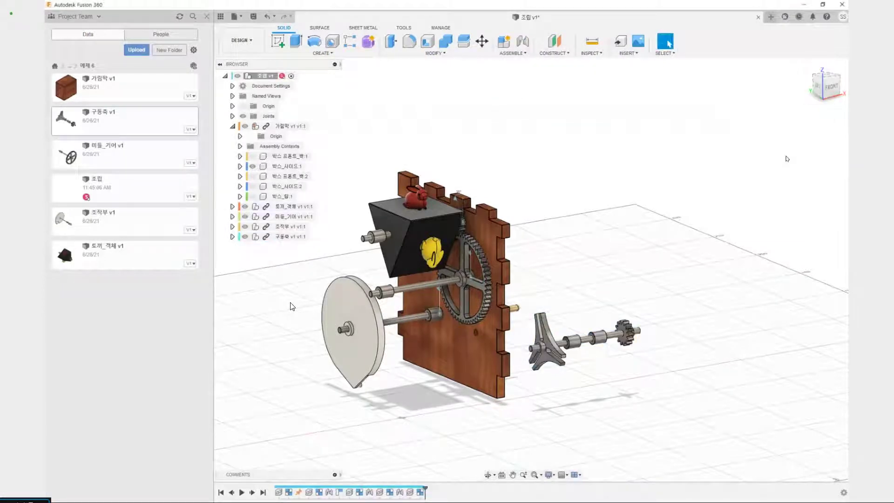
Joint the outer face of the gear-side spacer on the 구동축 shaft to the remaining open hole on 박스_사이드:1's inner face
{"action": "middle_click_drag", "start_coordinate": [642, 186], "coordinate": [689, 251], "text": "shift"}
{"action": "key", "text": "ctrl+2"}
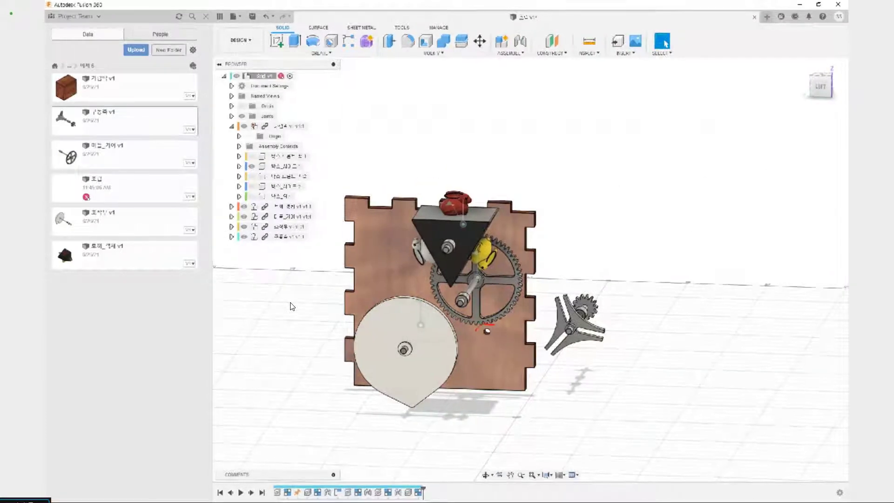
{"action": "left_click_drag", "start_coordinate": [494, 324], "coordinate": [496, 336]}
{"action": "key", "text": "Escape"}
{"action": "mouse_move", "coordinate": [640, 281]}
{"action": "middle_mouse_down", "text": "shift"}
{"action": "mouse_move", "coordinate": [556, 287]}
{"action": "mouse_move", "coordinate": [350, 269]}
{"action": "middle_mouse_up", "text": "shift"}
{"action": "scroll", "coordinate": [357, 423], "scroll_direction": "up", "scroll_amount": 3}
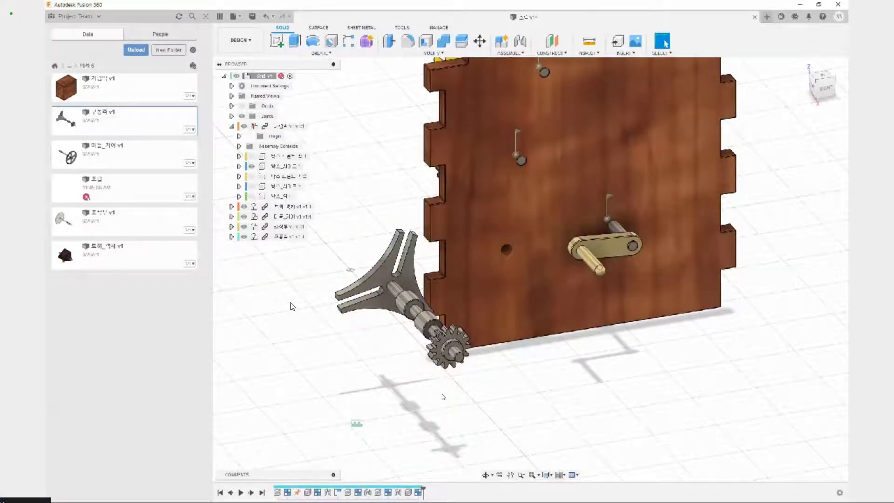
{"action": "scroll", "coordinate": [443, 396], "scroll_direction": "up", "scroll_amount": 4}
{"action": "key", "text": "j"}
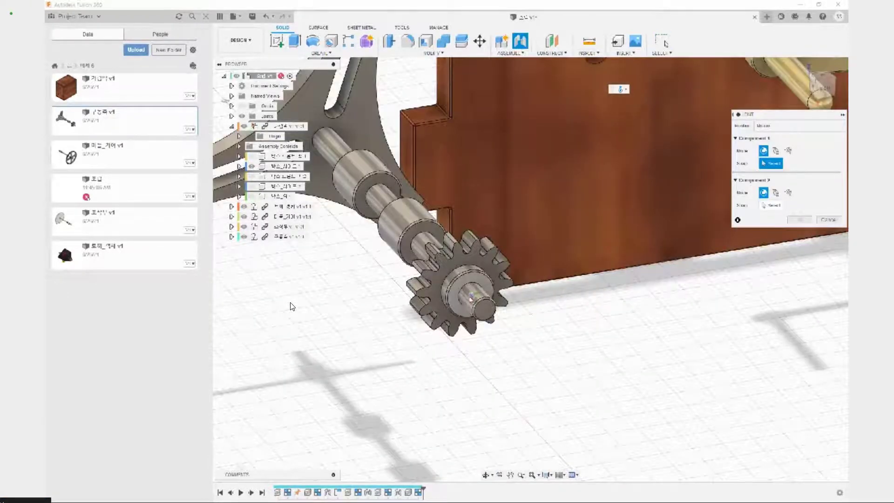
{"action": "left_click", "coordinate": [471, 299]}
{"action": "scroll", "coordinate": [468, 308], "scroll_direction": "down", "scroll_amount": 3}
{"action": "middle_click_drag", "start_coordinate": [353, 387], "coordinate": [488, 339], "text": "shift"}
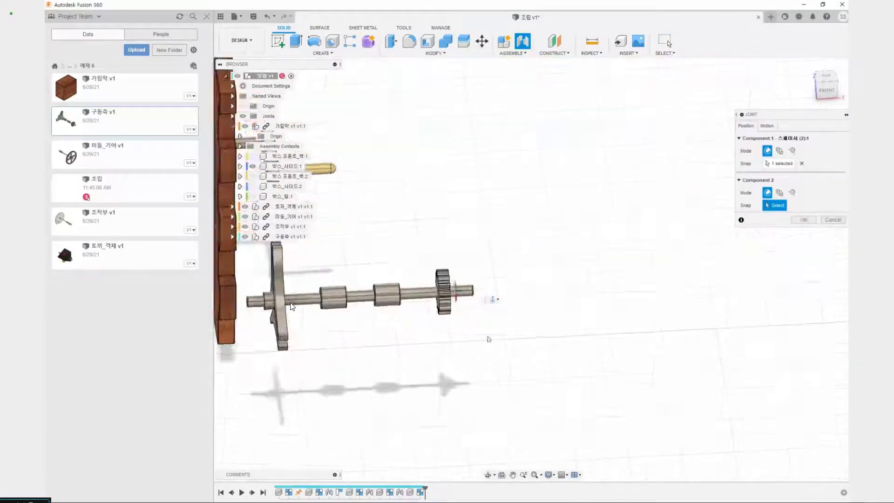
{"action": "scroll", "coordinate": [488, 339], "scroll_direction": "down", "scroll_amount": 3}
{"action": "middle_click_drag", "start_coordinate": [423, 354], "coordinate": [514, 323], "text": "shift"}
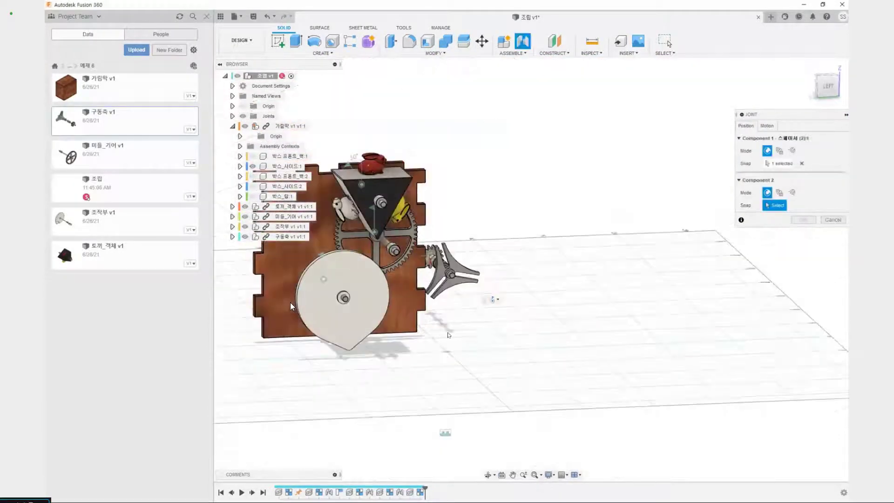
{"action": "scroll", "coordinate": [291, 305], "scroll_direction": "up", "scroll_amount": 4}
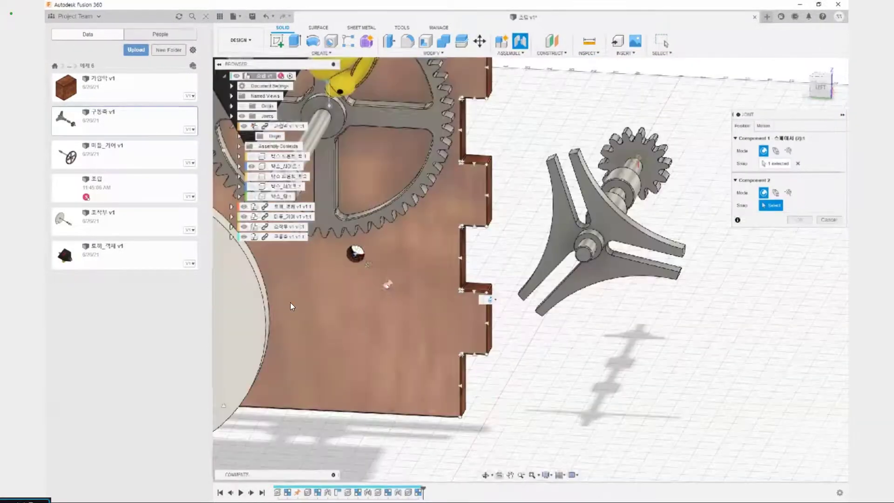
{"action": "left_click", "coordinate": [355, 254]}
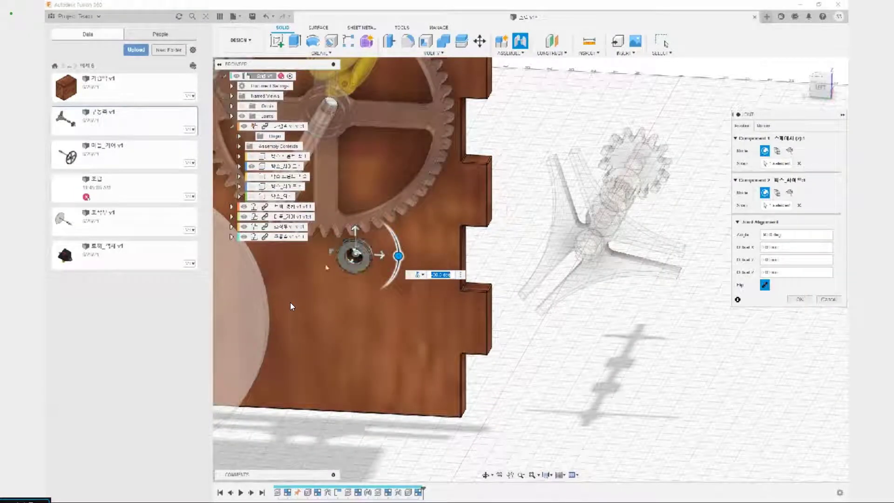
{"action": "left_click", "coordinate": [799, 300]}
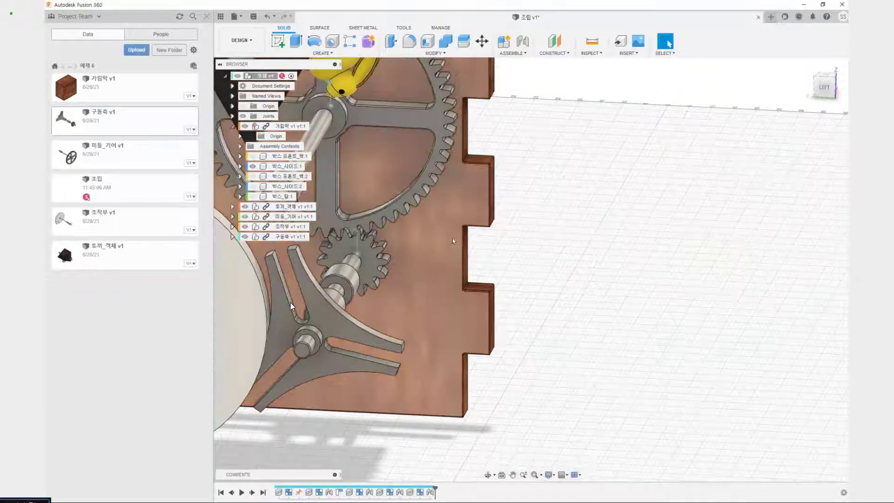
Hide the 박스_사이드:1 panel to expose the gears, shafts and wheel behind it
{"action": "scroll", "coordinate": [509, 223], "scroll_direction": "down", "scroll_amount": 3}
{"action": "middle_click_drag", "start_coordinate": [525, 214], "coordinate": [356, 270], "text": "shift"}
{"action": "middle_click_drag", "start_coordinate": [488, 233], "coordinate": [582, 279], "text": "shift"}
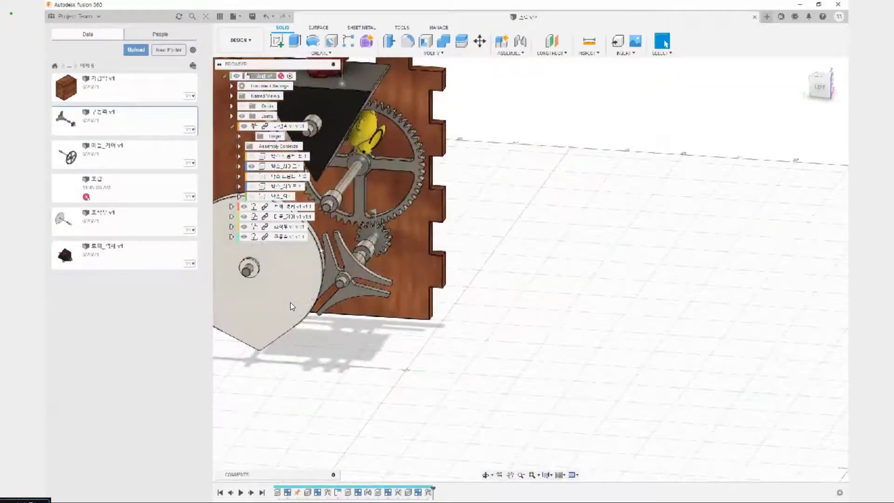
{"action": "scroll", "coordinate": [361, 246], "scroll_direction": "up", "scroll_amount": 3}
{"action": "middle_click_drag", "start_coordinate": [361, 246], "coordinate": [473, 251]}
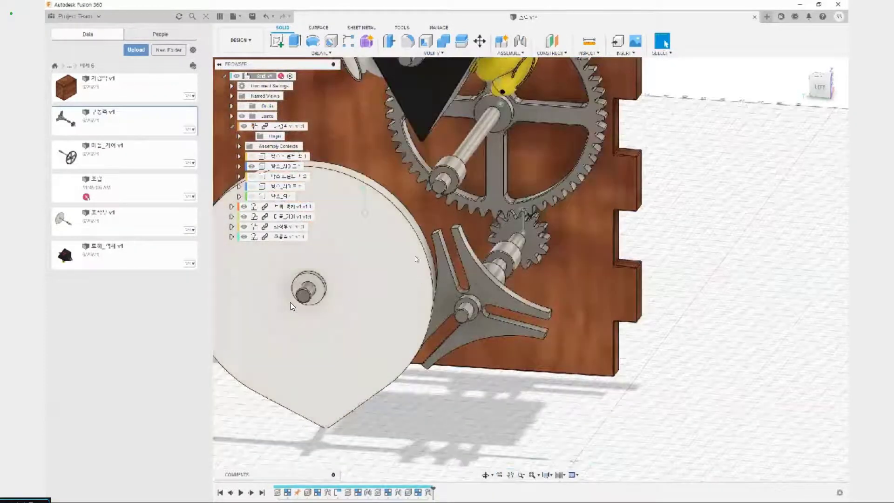
{"action": "left_click", "coordinate": [415, 261]}
{"action": "middle_click_drag", "start_coordinate": [414, 261], "coordinate": [307, 317], "text": "shift"}
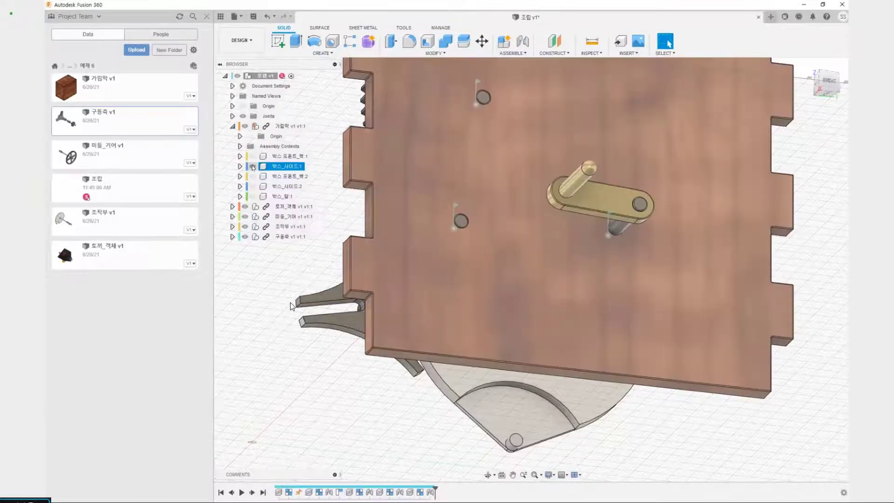
{"action": "left_click", "coordinate": [252, 166]}
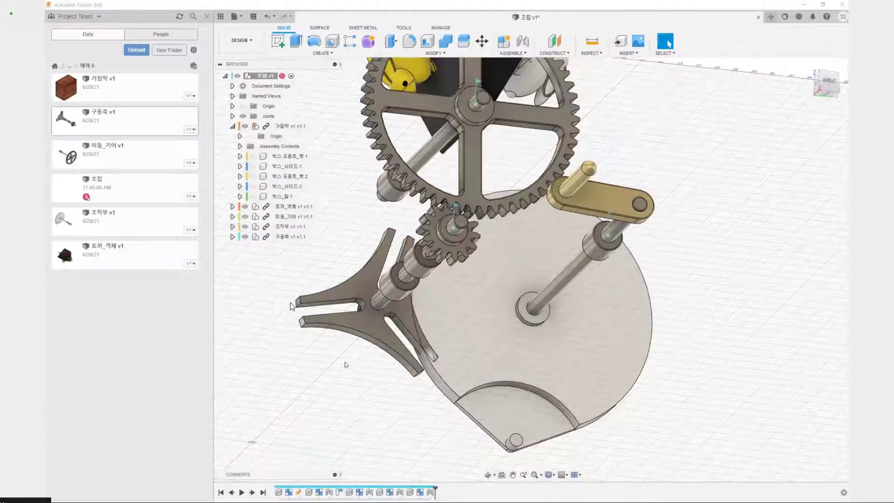
Examine how the slotted three-armed part on the drive shaft meets the white wheel's rim and pin
{"action": "scroll", "coordinate": [345, 362], "scroll_direction": "down", "scroll_amount": 4}
{"action": "middle_click_drag", "start_coordinate": [339, 376], "coordinate": [451, 413], "text": "shift"}
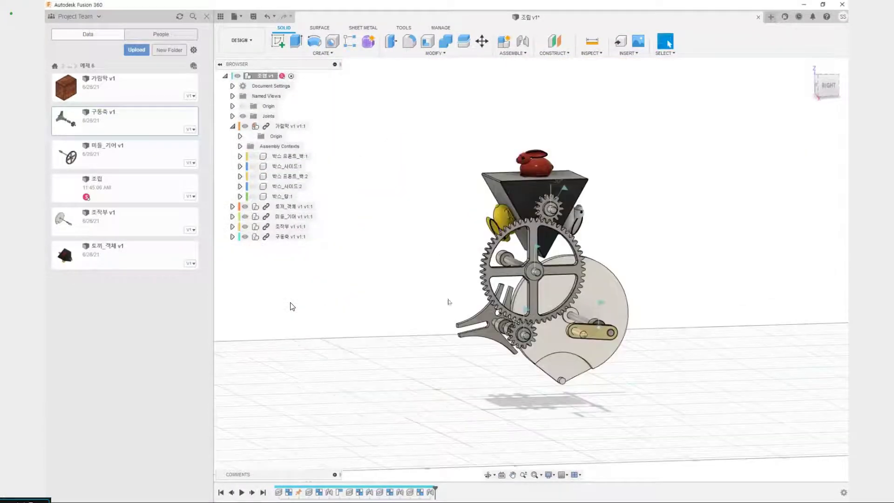
{"action": "scroll", "coordinate": [450, 309], "scroll_direction": "up", "scroll_amount": 6}
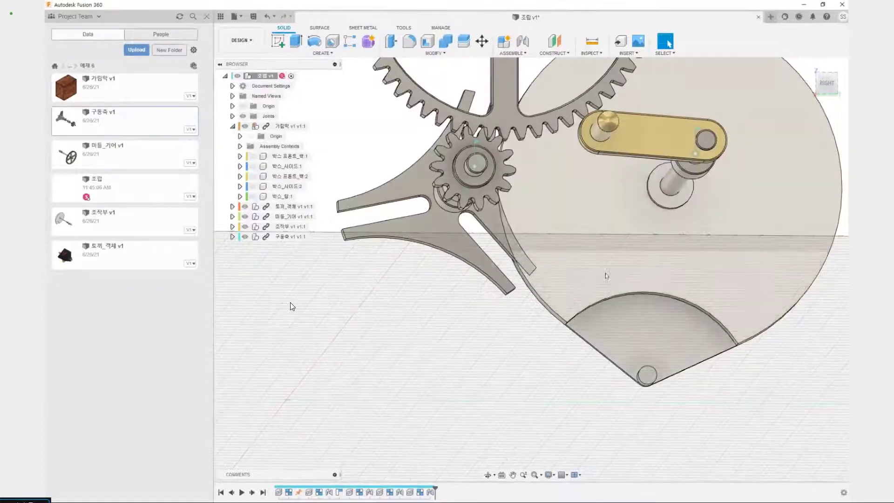
{"action": "scroll", "coordinate": [508, 329], "scroll_direction": "down", "scroll_amount": 5}
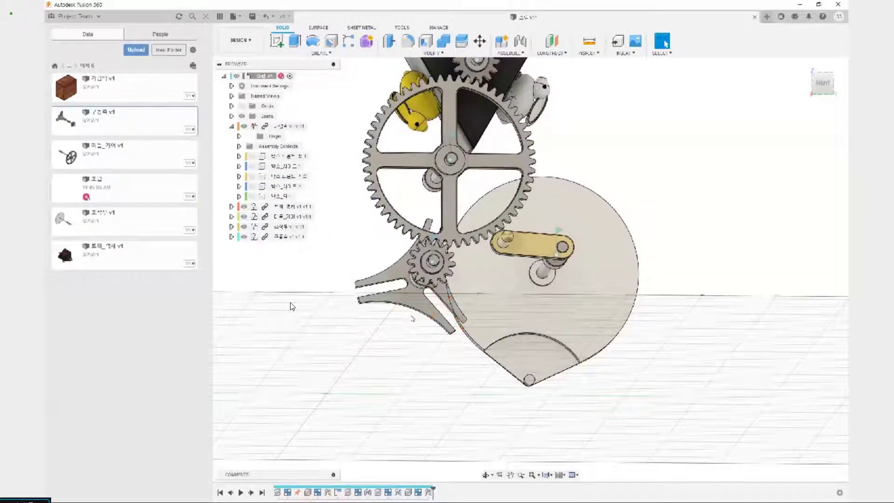
{"action": "scroll", "coordinate": [416, 328], "scroll_direction": "up", "scroll_amount": 4}
{"action": "middle_click_drag", "start_coordinate": [418, 338], "coordinate": [564, 349], "text": "shift"}
{"action": "scroll", "coordinate": [459, 320], "scroll_direction": "down", "scroll_amount": 4}
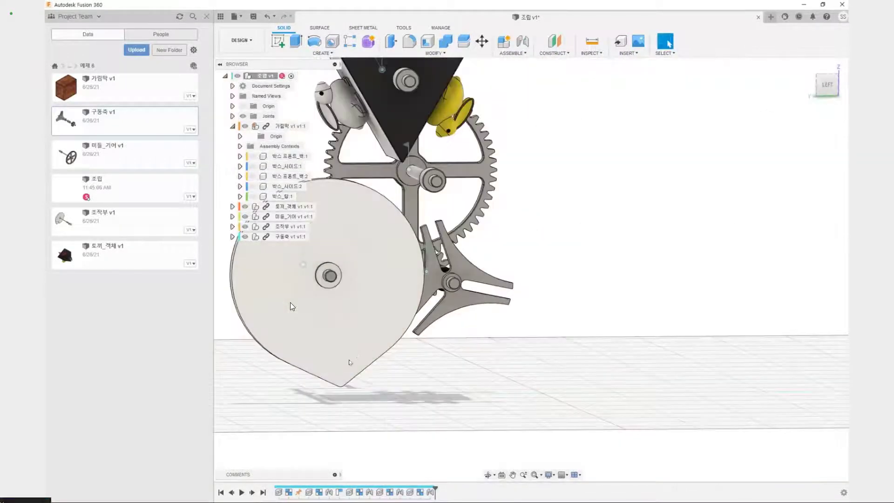
Turn the white wheel so its round rim faces the three-armed part, and rotate that part clear of the rim
{"action": "middle_click_drag", "start_coordinate": [425, 246], "coordinate": [362, 333], "text": "shift"}
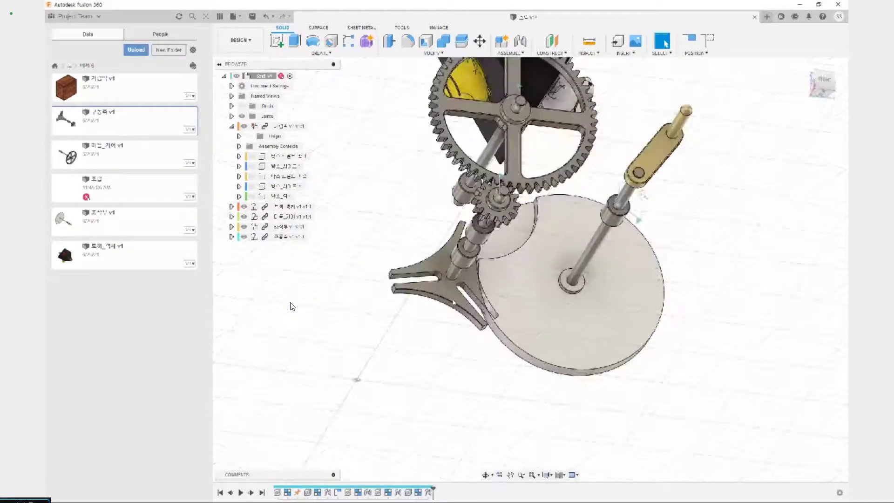
{"action": "left_click_drag", "start_coordinate": [452, 307], "coordinate": [456, 328]}
{"action": "scroll", "coordinate": [472, 349], "scroll_direction": "up", "scroll_amount": 3}
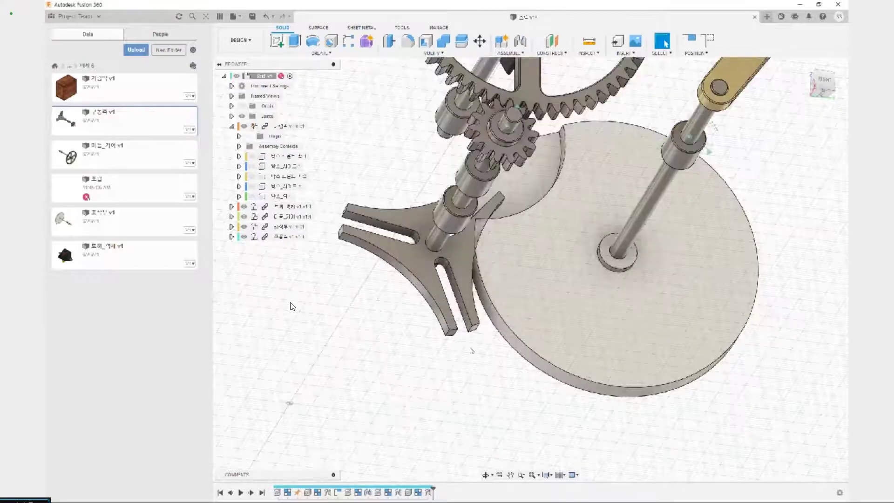
{"action": "middle_click_drag", "start_coordinate": [472, 352], "coordinate": [405, 363], "text": "shift"}
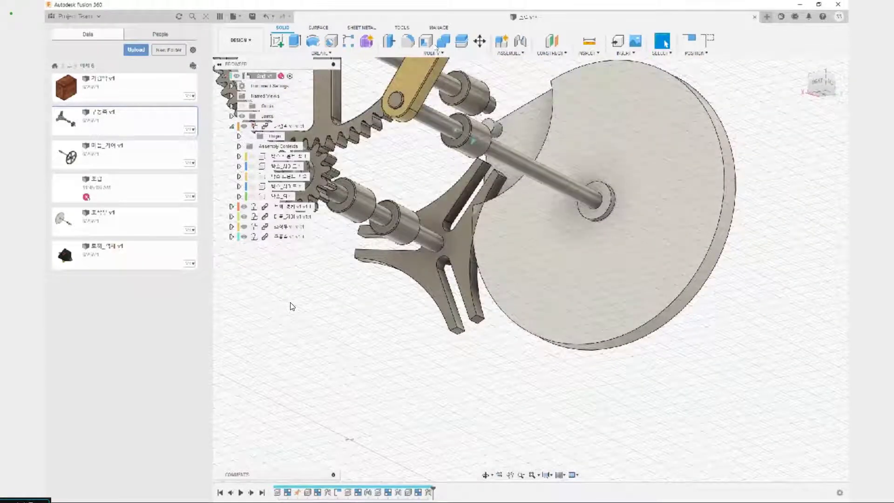
Try to align the curved side face of the three-armed part's lower arm with the white wheel's rim
{"action": "left_click", "coordinate": [432, 53]}
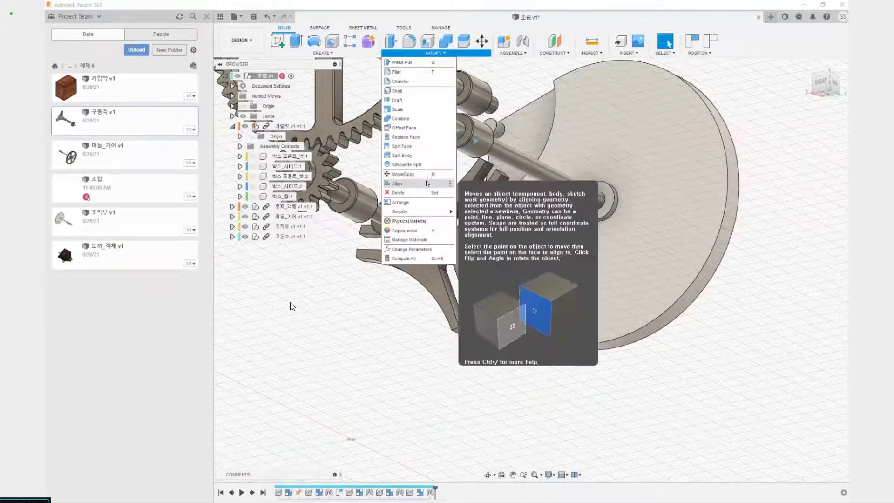
{"action": "left_click", "coordinate": [427, 183]}
{"action": "scroll", "coordinate": [466, 253], "scroll_direction": "up", "scroll_amount": 5}
{"action": "left_click", "coordinate": [454, 253]}
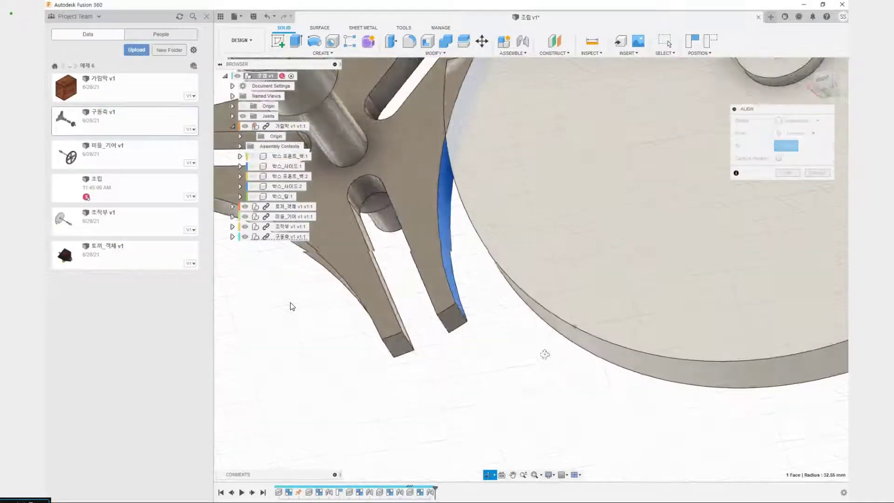
{"action": "middle_click_drag", "start_coordinate": [545, 354], "coordinate": [551, 237], "text": "shift"}
{"action": "left_click", "coordinate": [517, 328]}
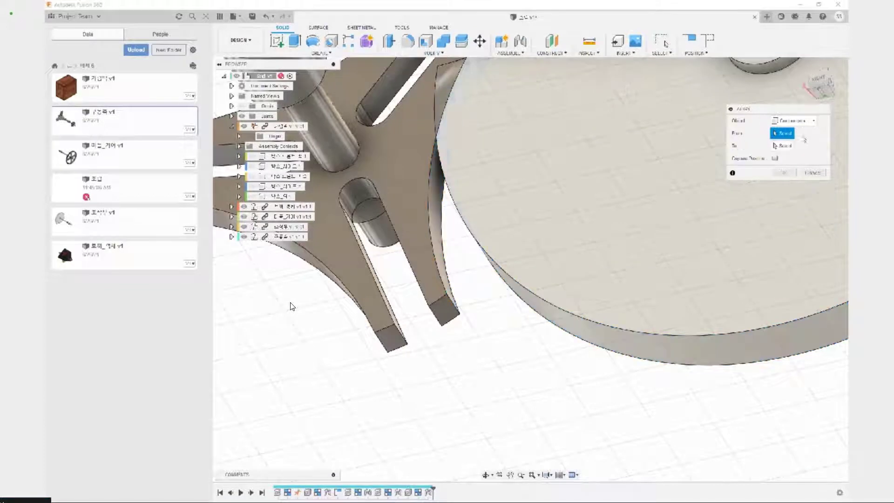
{"action": "key", "text": "Return"}
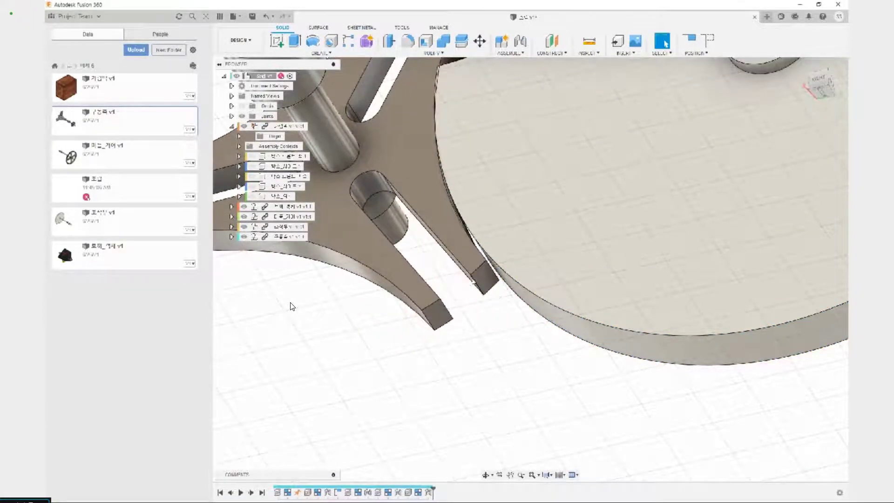
Align the arm's concave face as the component to move with the outer rim face of the white wheel
{"action": "scroll", "coordinate": [474, 282], "scroll_direction": "up", "scroll_amount": 3}
{"action": "middle_click_drag", "start_coordinate": [474, 282], "coordinate": [473, 214], "text": "shift"}
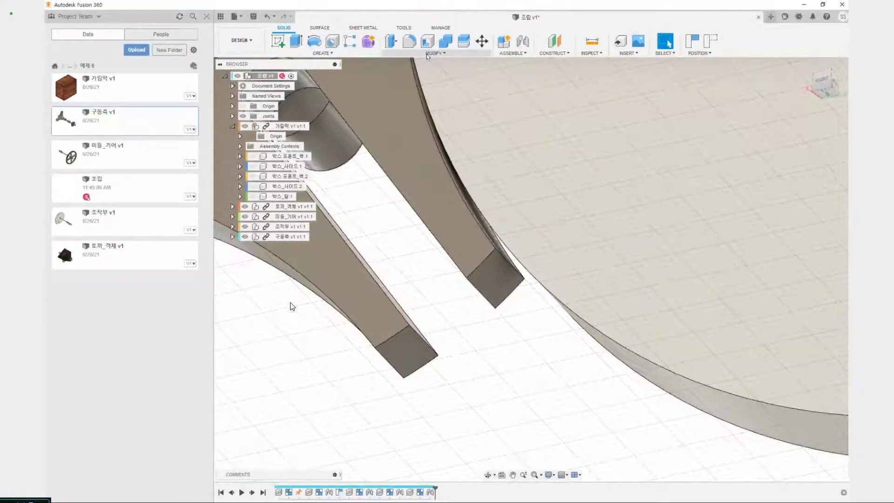
{"action": "left_click", "coordinate": [426, 54]}
{"action": "left_click", "coordinate": [409, 173]}
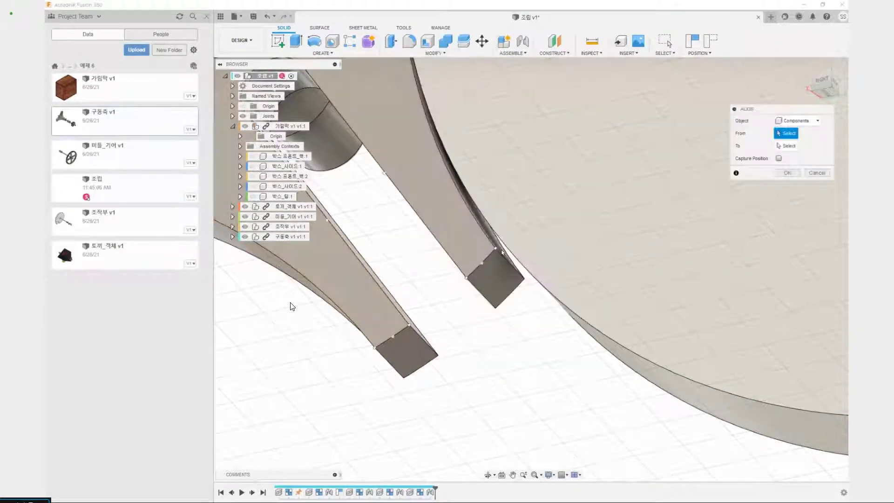
{"action": "scroll", "coordinate": [502, 252], "scroll_direction": "up", "scroll_amount": 4}
{"action": "left_click", "coordinate": [496, 248]}
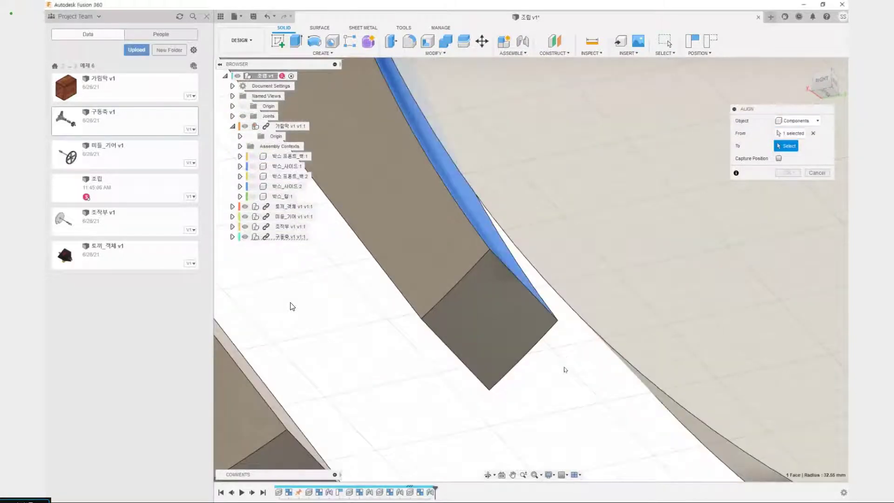
{"action": "left_click", "coordinate": [569, 355]}
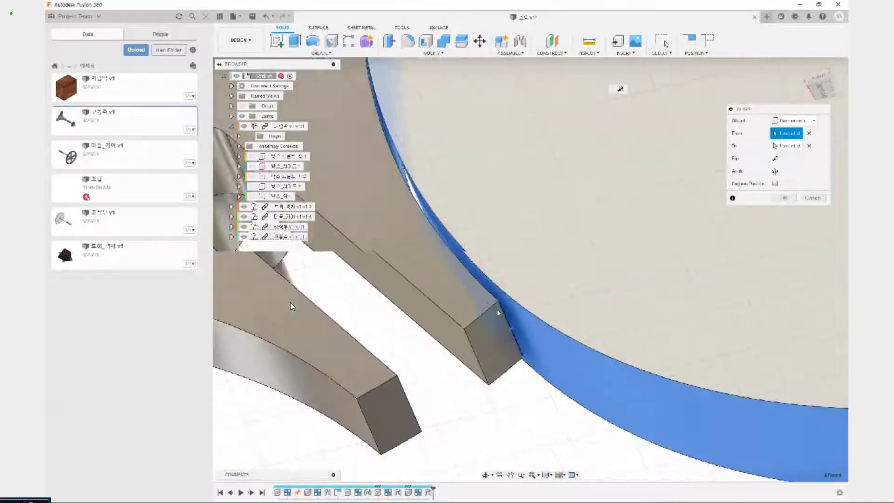
{"action": "key", "text": "Return"}
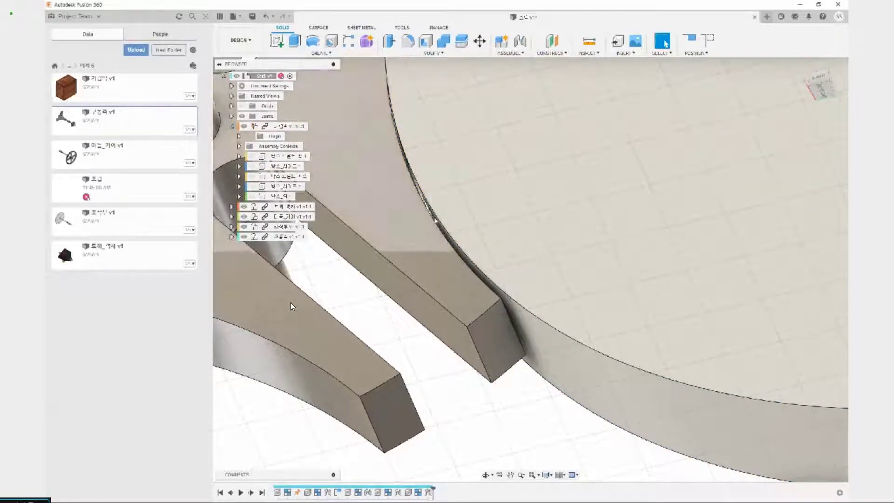
Align the three-armed part's concave arm face with the outer rim face of the white wheel
{"action": "middle_click_drag", "start_coordinate": [438, 304], "coordinate": [372, 256], "text": "shift"}
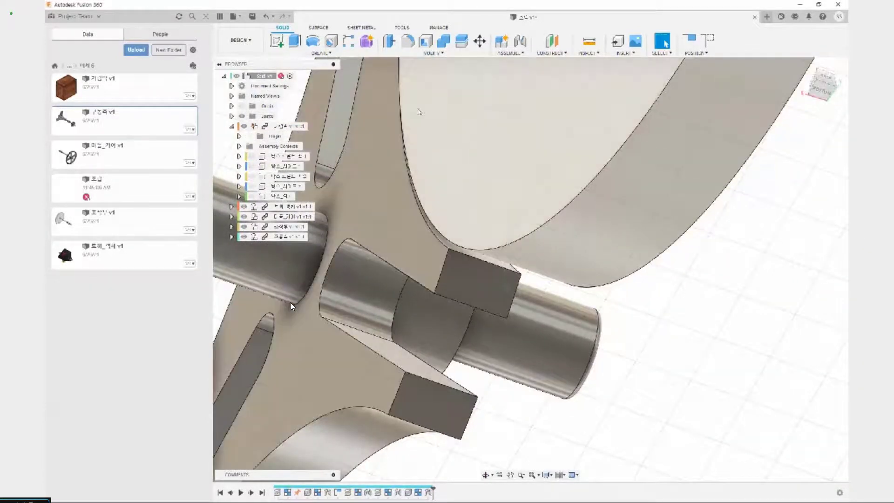
{"action": "left_click", "coordinate": [433, 53]}
{"action": "left_click", "coordinate": [459, 193]}
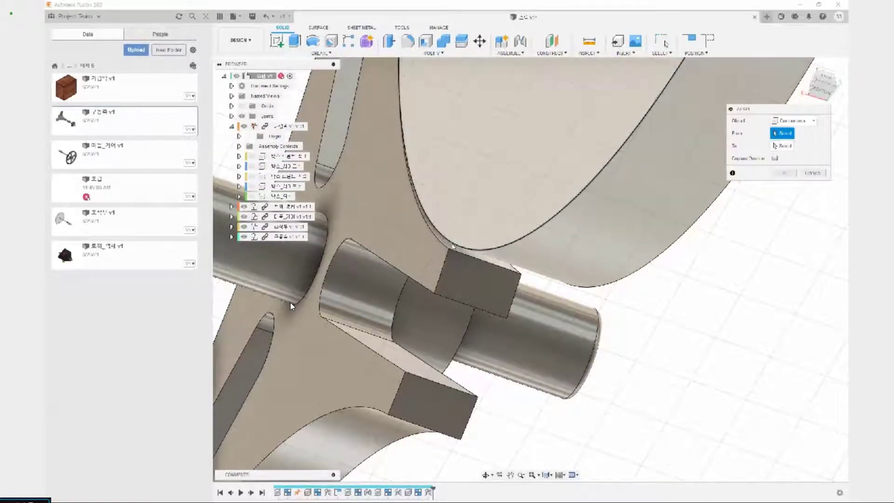
{"action": "left_click", "coordinate": [450, 247]}
{"action": "scroll", "coordinate": [454, 245], "scroll_direction": "up", "scroll_amount": 5}
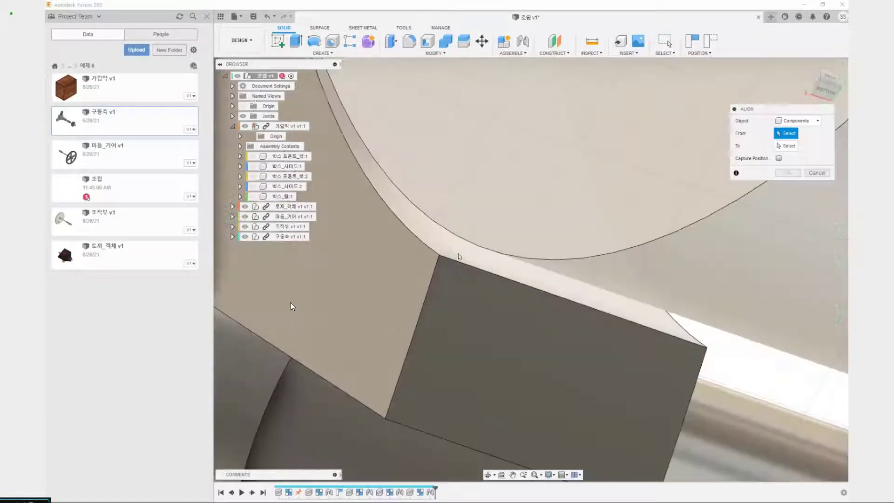
{"action": "left_click", "coordinate": [568, 270]}
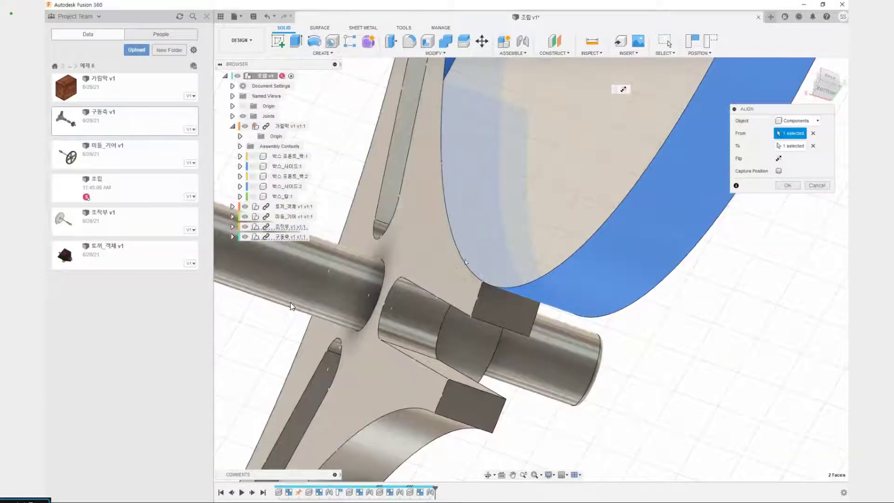
Inspect where the aligned arm meets the wheel's rim, and accept the alignment with its position captured
{"action": "middle_click_drag", "start_coordinate": [466, 262], "coordinate": [505, 232], "text": "shift"}
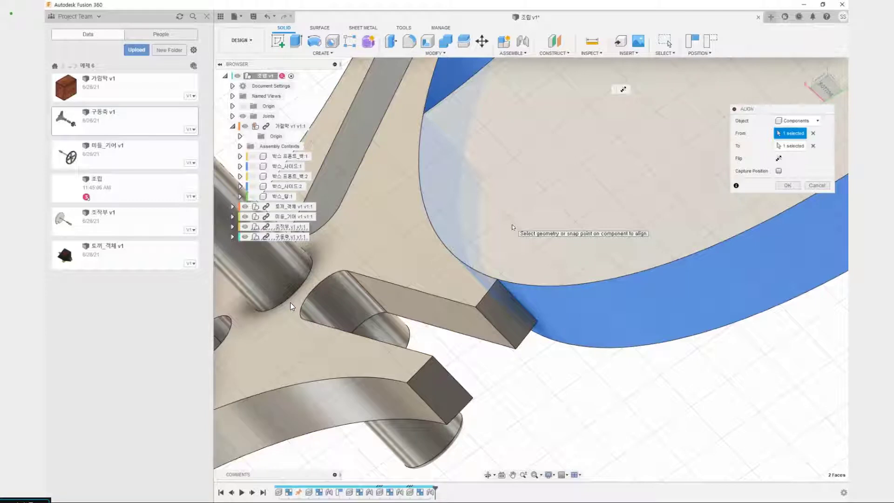
{"action": "scroll", "coordinate": [535, 349], "scroll_direction": "down", "scroll_amount": 4}
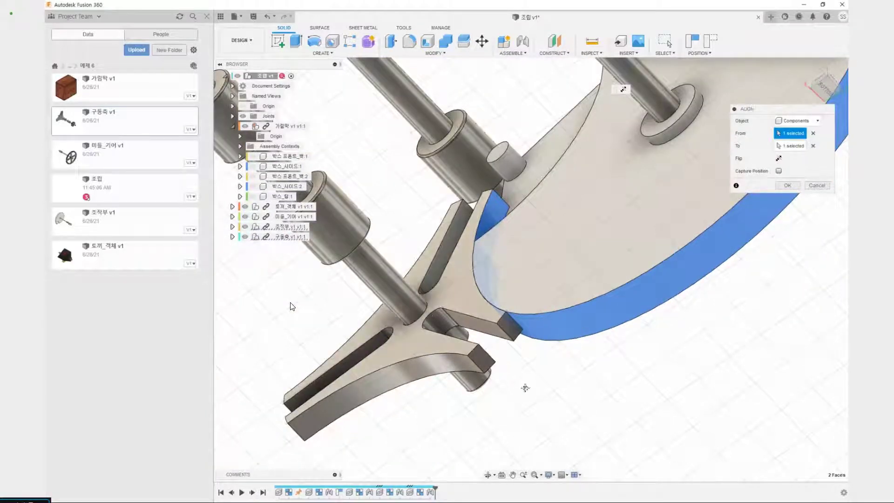
{"action": "scroll", "coordinate": [500, 374], "scroll_direction": "up", "scroll_amount": 4}
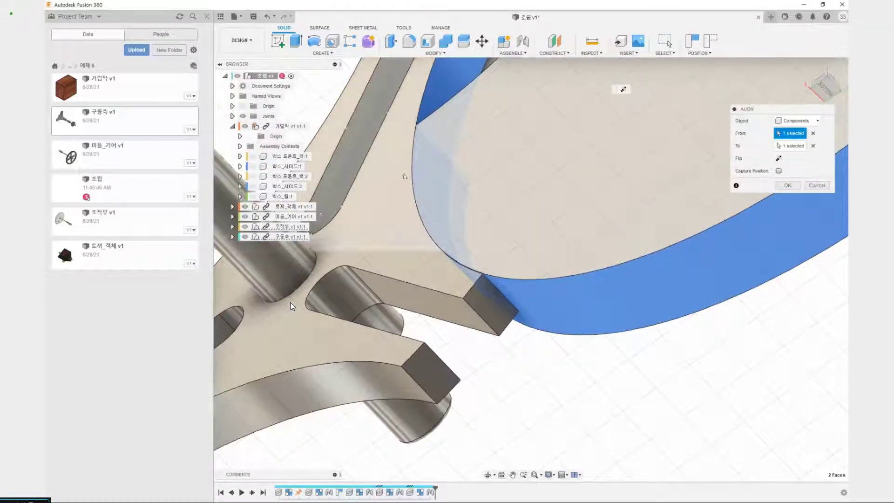
{"action": "scroll", "coordinate": [566, 348], "scroll_direction": "down", "scroll_amount": 3}
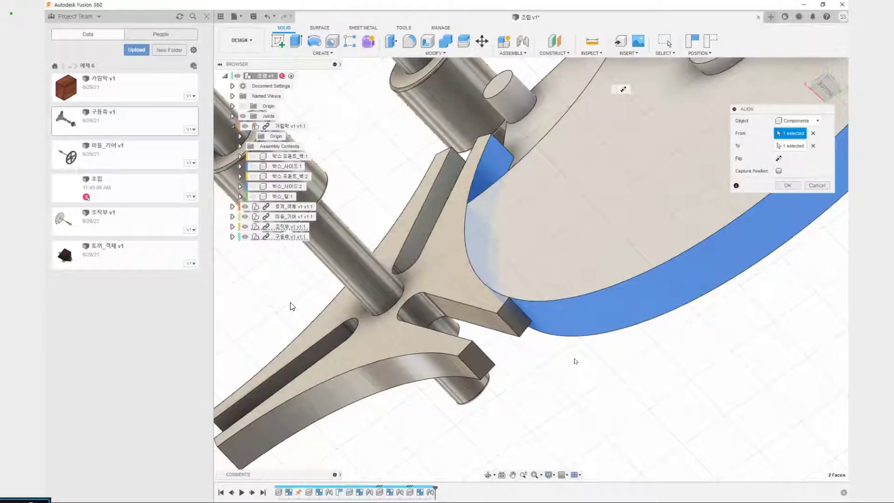
{"action": "left_click", "coordinate": [778, 171]}
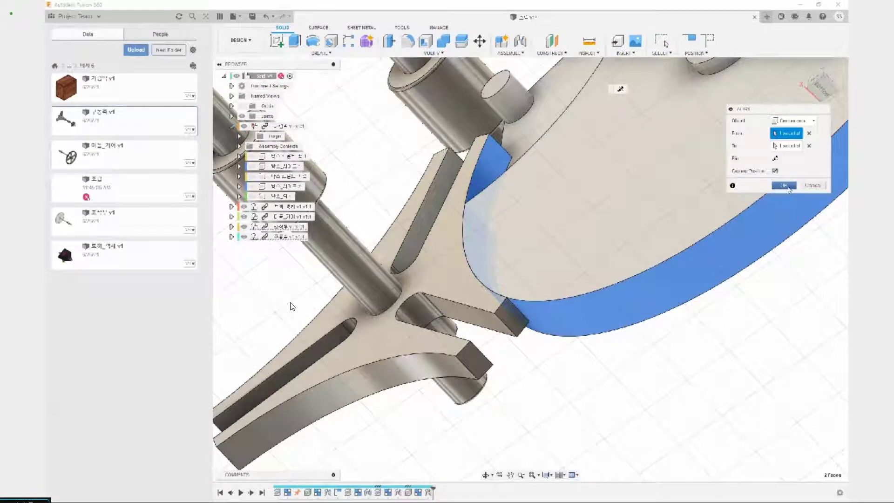
{"action": "left_click", "coordinate": [788, 187]}
Check the three-armed part and the white wheel for interference
{"action": "scroll", "coordinate": [605, 381], "scroll_direction": "down", "scroll_amount": 4}
{"action": "middle_click_drag", "start_coordinate": [563, 378], "coordinate": [591, 372], "text": "shift"}
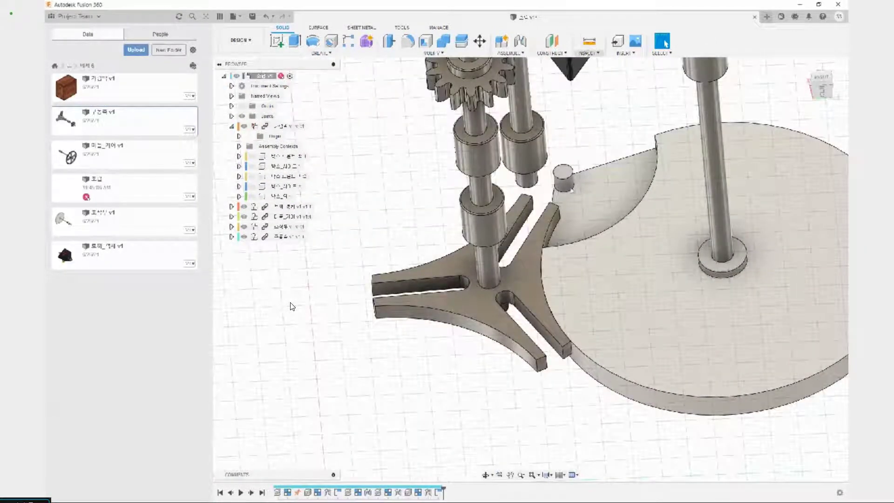
{"action": "left_click", "coordinate": [587, 53]}
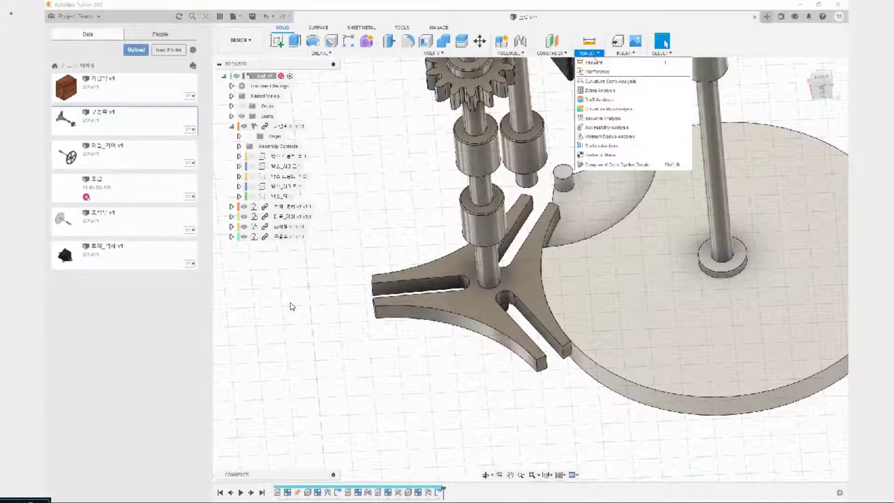
{"action": "left_click", "coordinate": [599, 72]}
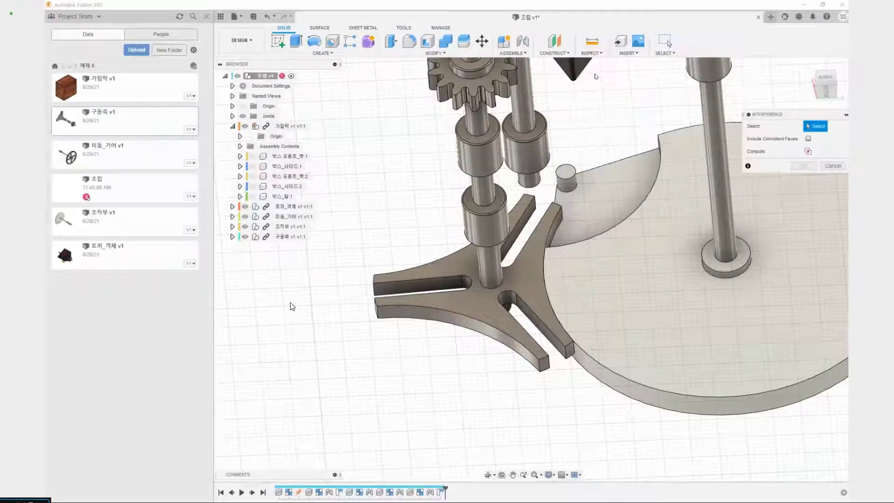
{"action": "left_click", "coordinate": [531, 289]}
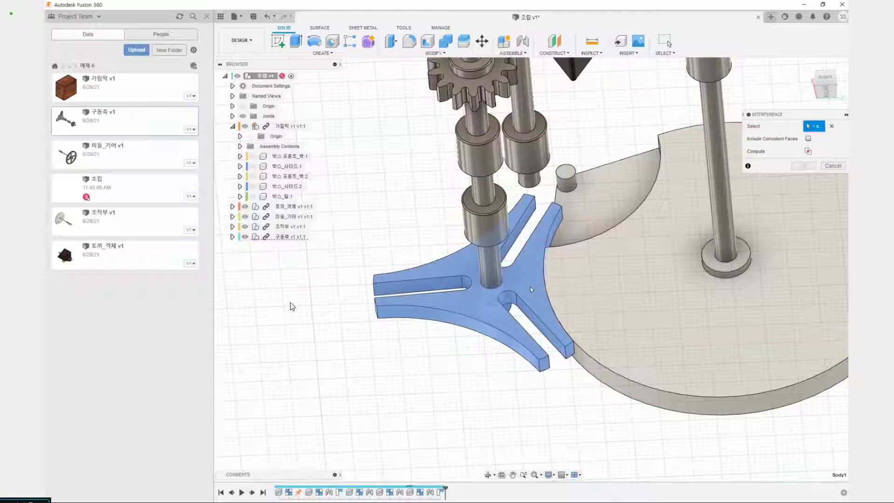
{"action": "left_click", "coordinate": [583, 281]}
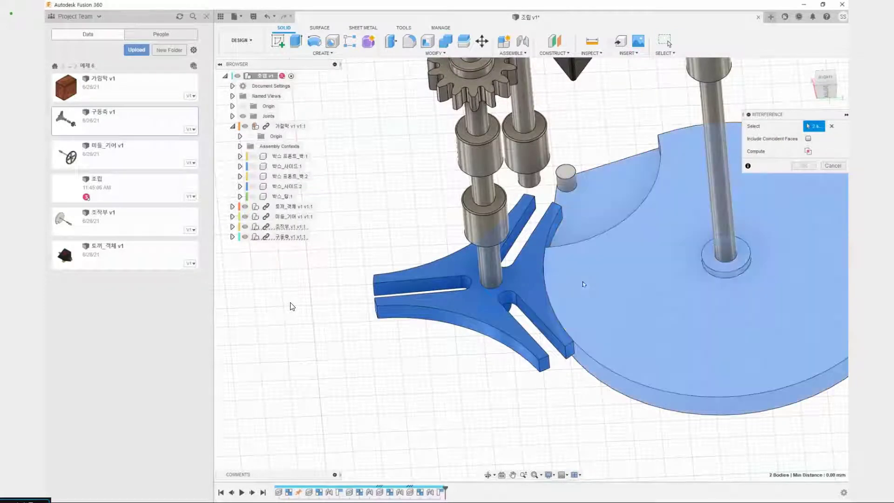
{"action": "left_click", "coordinate": [808, 151]}
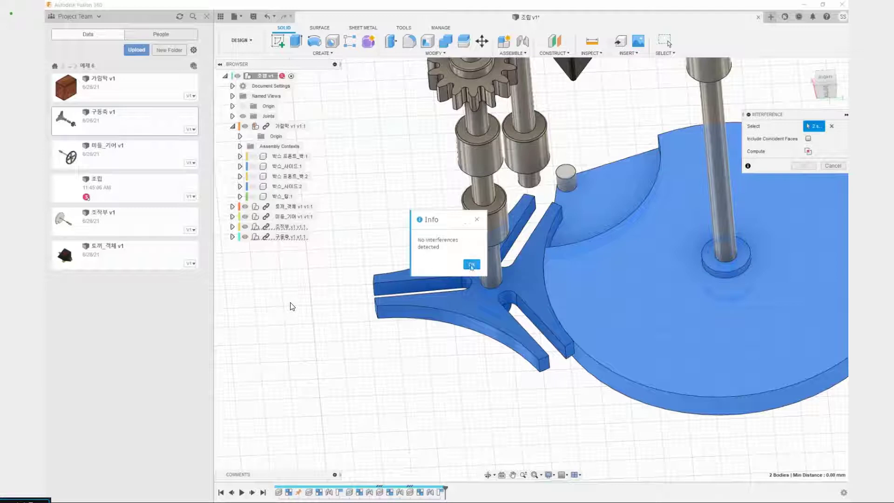
{"action": "left_click", "coordinate": [471, 264]}
{"action": "key", "text": "Escape"}
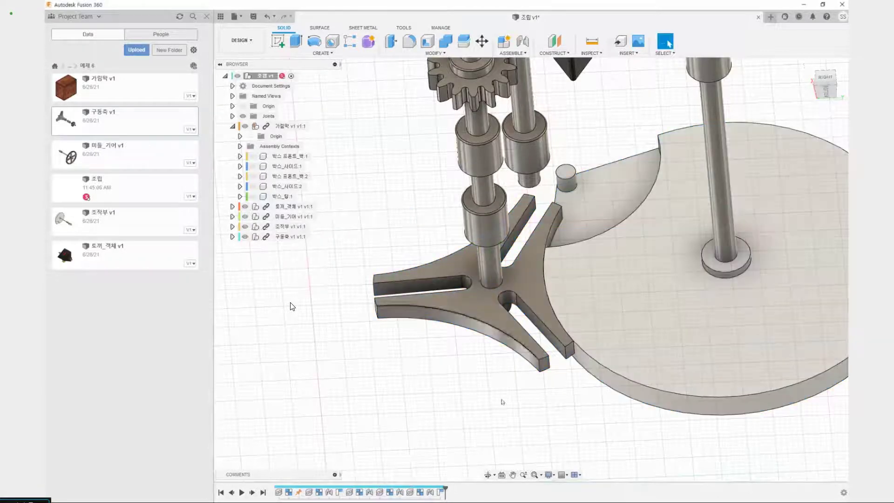
Examine the complete mechanism from the white wheel's side and from the gear side
{"action": "scroll", "coordinate": [558, 293], "scroll_direction": "down", "scroll_amount": 3}
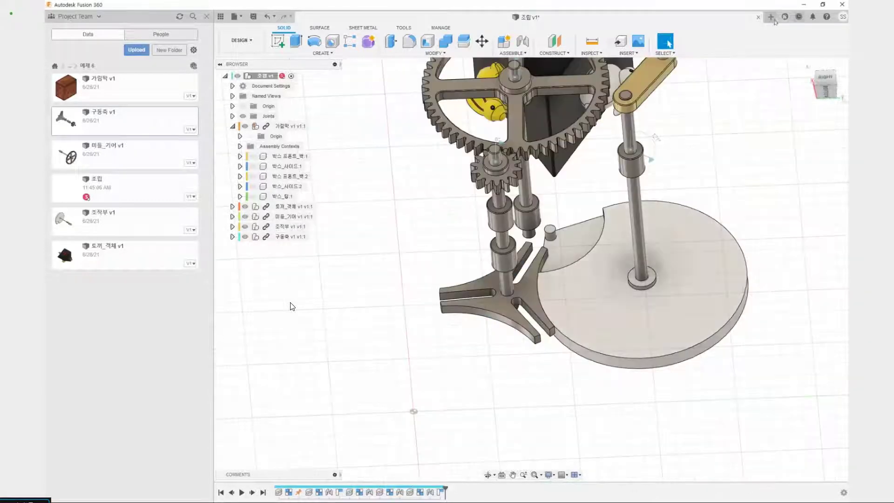
{"action": "scroll", "coordinate": [586, 200], "scroll_direction": "down", "scroll_amount": 4}
{"action": "middle_click_drag", "start_coordinate": [487, 224], "coordinate": [588, 244], "text": "shift"}
{"action": "middle_click_drag", "start_coordinate": [547, 272], "coordinate": [542, 323]}
{"action": "scroll", "coordinate": [547, 228], "scroll_direction": "up", "scroll_amount": 4}
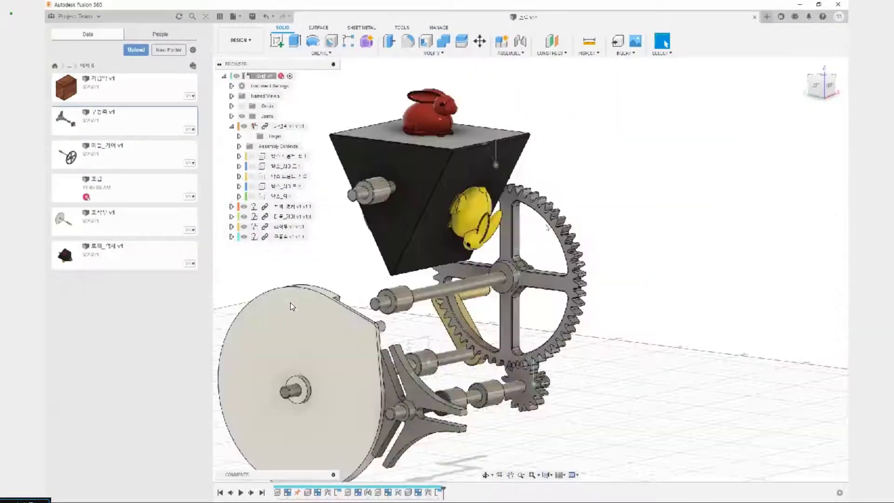
{"action": "scroll", "coordinate": [587, 215], "scroll_direction": "down", "scroll_amount": 3}
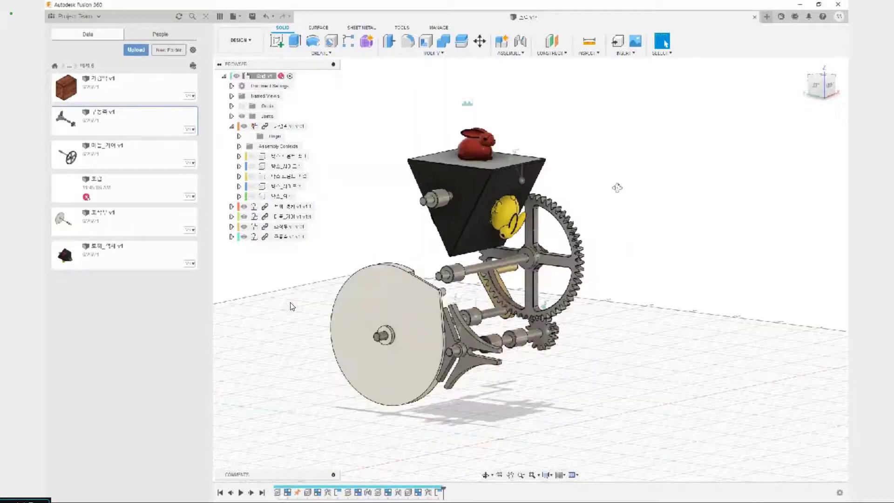
{"action": "middle_click_drag", "start_coordinate": [616, 187], "coordinate": [458, 224], "text": "shift"}
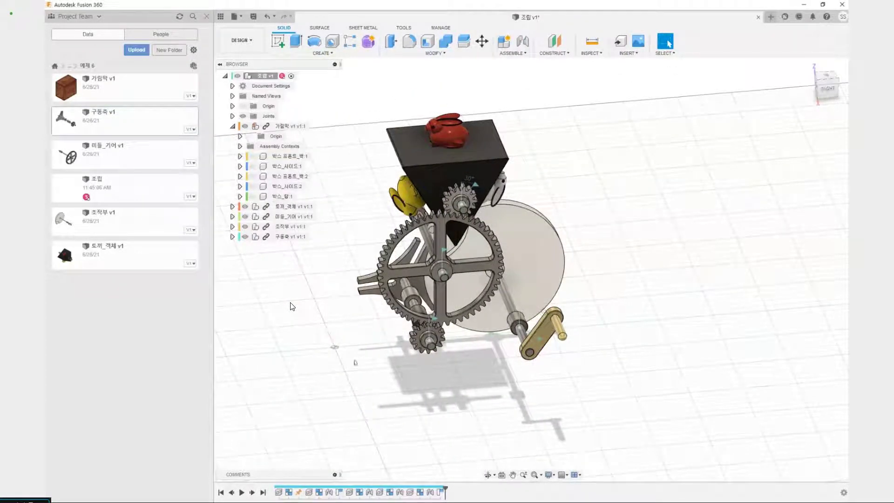
{"action": "mouse_move", "coordinate": [349, 270]}
{"action": "middle_mouse_down"}
{"action": "mouse_move", "coordinate": [354, 275]}
{"action": "mouse_move", "coordinate": [361, 260]}
{"action": "middle_mouse_up"}
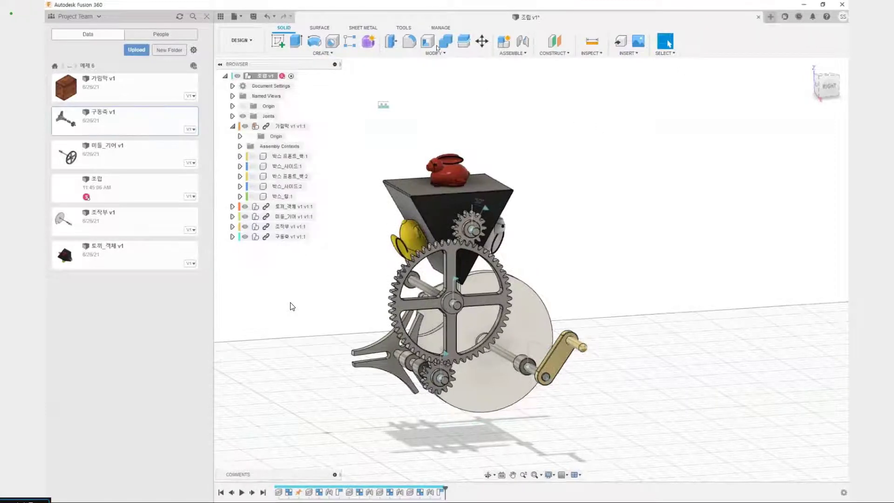
{"action": "left_click", "coordinate": [509, 53]}
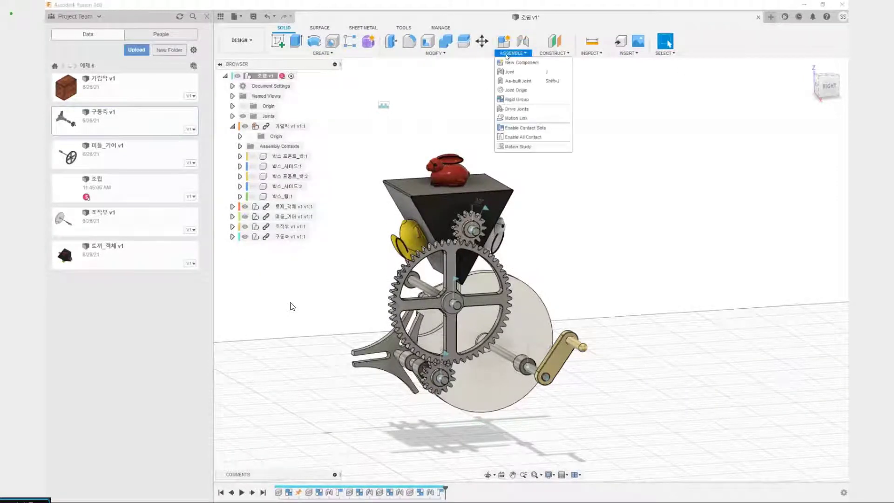
{"action": "left_click", "coordinate": [509, 119]}
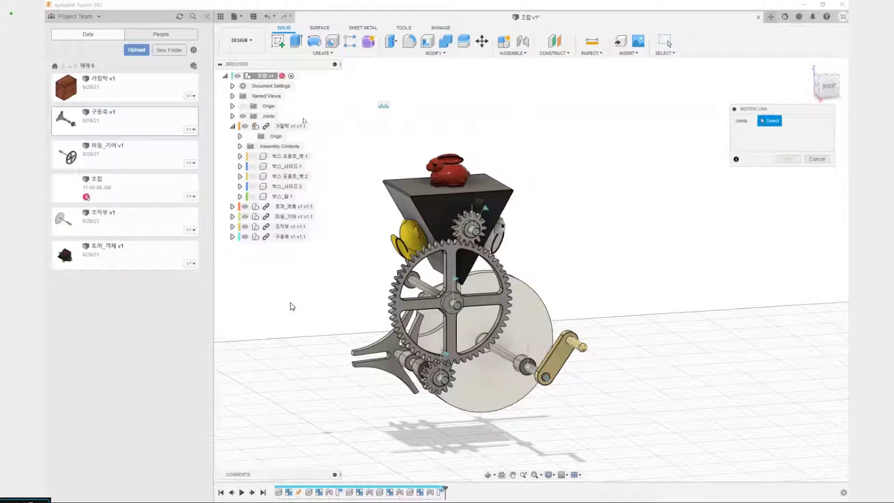
{"action": "left_click", "coordinate": [232, 116]}
{"action": "left_click", "coordinate": [275, 146]}
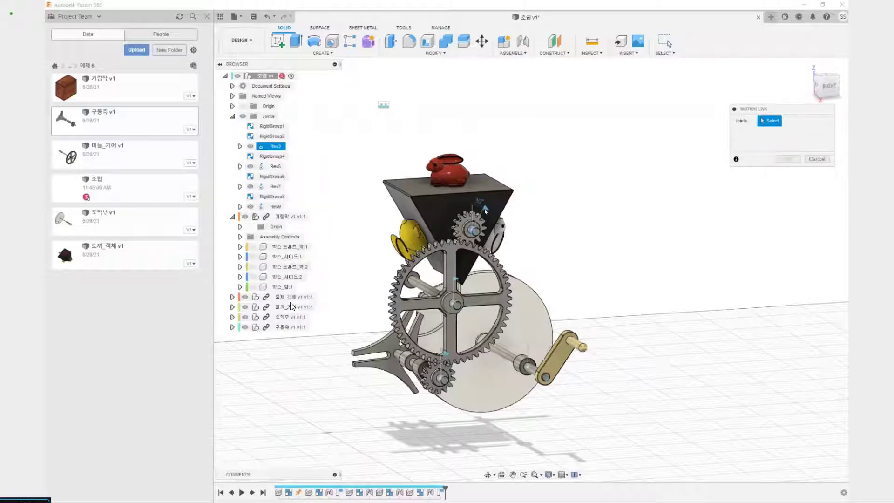
{"action": "left_click", "coordinate": [455, 280]}
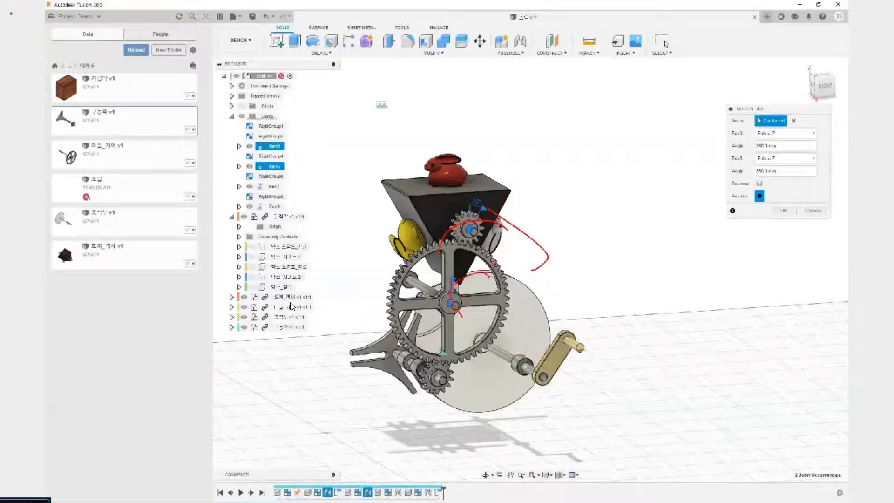
{"action": "left_click_drag", "start_coordinate": [522, 205], "coordinate": [446, 316]}
{"action": "left_click_drag", "start_coordinate": [446, 225], "coordinate": [538, 311]}
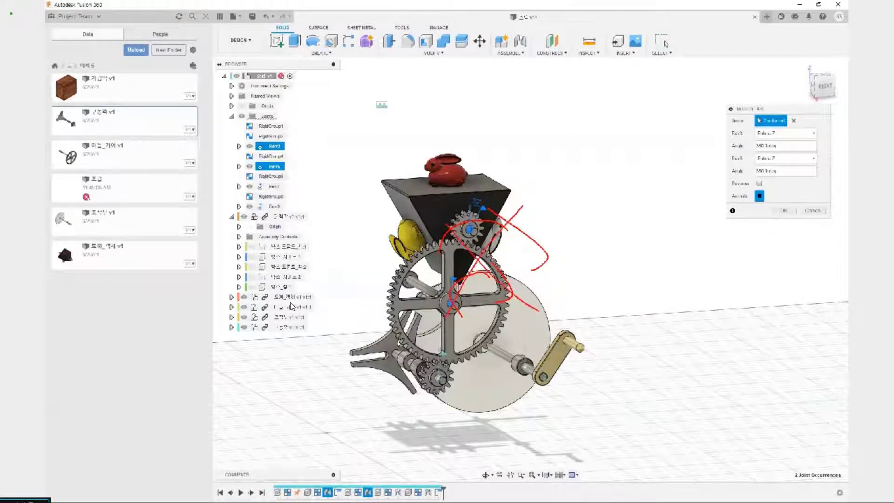
{"action": "left_click_drag", "start_coordinate": [523, 228], "coordinate": [536, 269]}
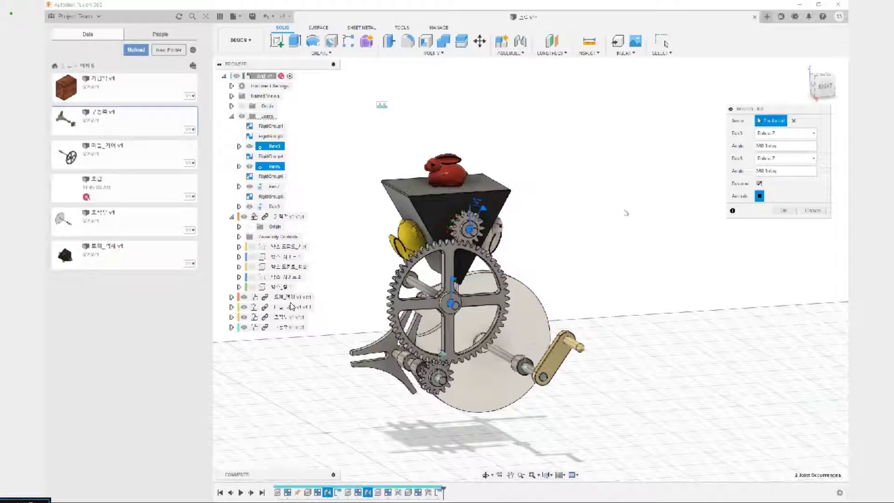
{"action": "left_click", "coordinate": [796, 120]}
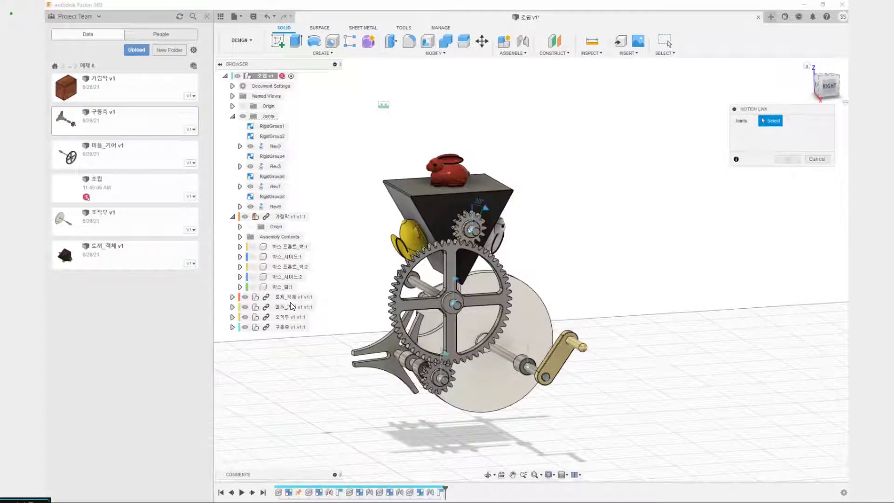
{"action": "left_click", "coordinate": [455, 280]}
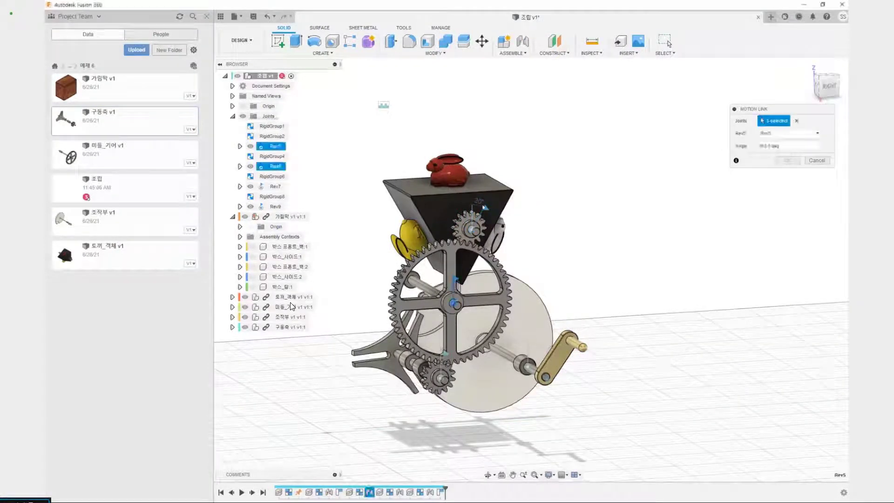
{"action": "left_click", "coordinate": [484, 208]}
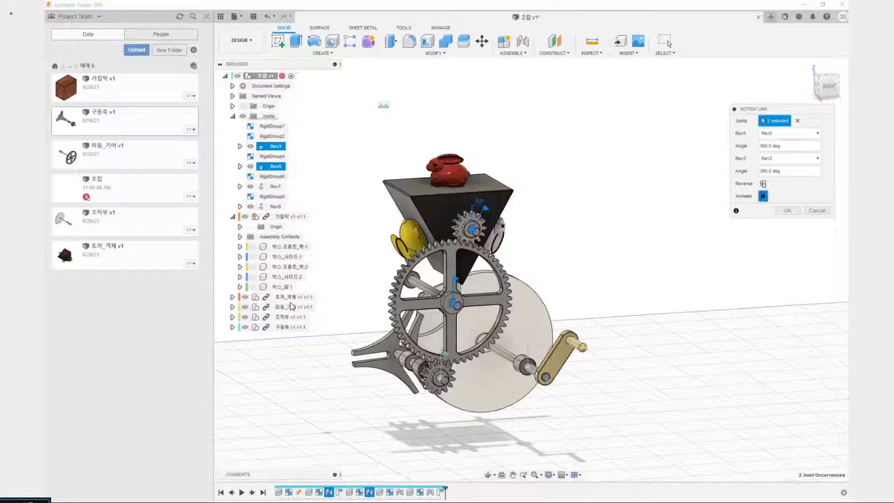
{"action": "left_click", "coordinate": [817, 210]}
Link the large gear's Rev5 joint to the rabbit box's Rev3 joint at 360 deg each, reversed, and turn the gear to test it
{"action": "right_click", "coordinate": [559, 117]}
{"action": "left_click", "coordinate": [562, 93]}
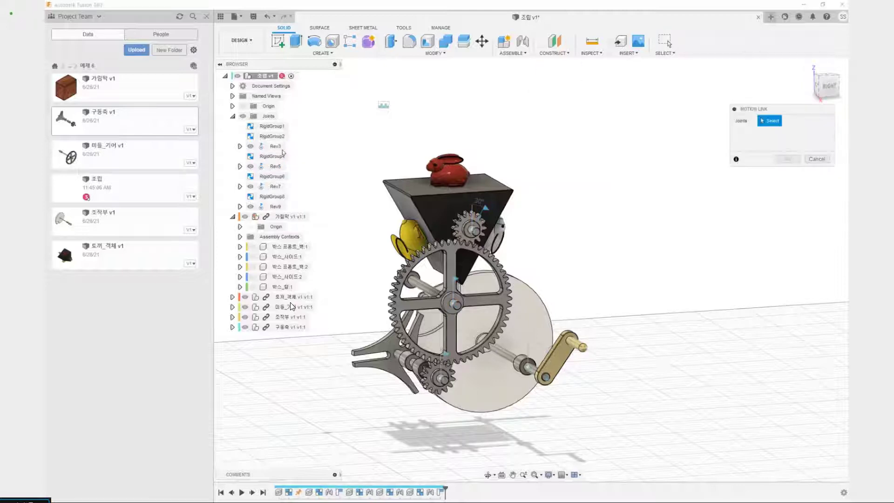
{"action": "left_click", "coordinate": [275, 166]}
{"action": "left_click", "coordinate": [484, 208]}
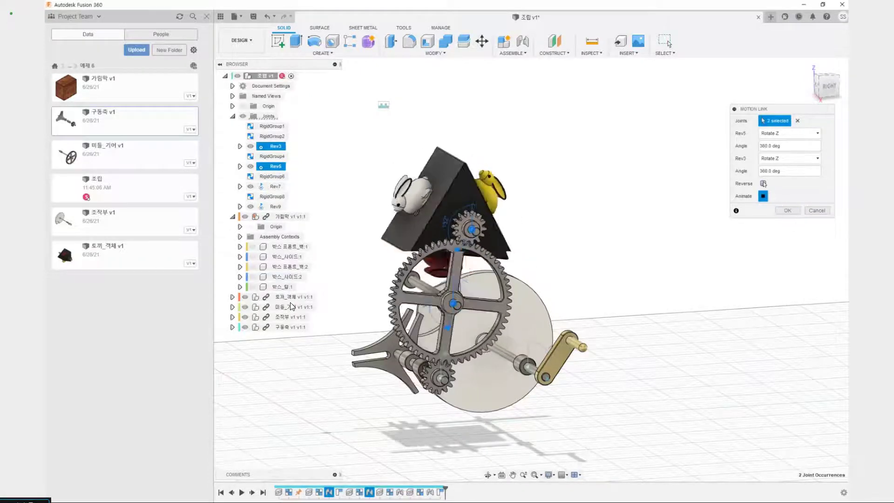
{"action": "left_click", "coordinate": [762, 183]}
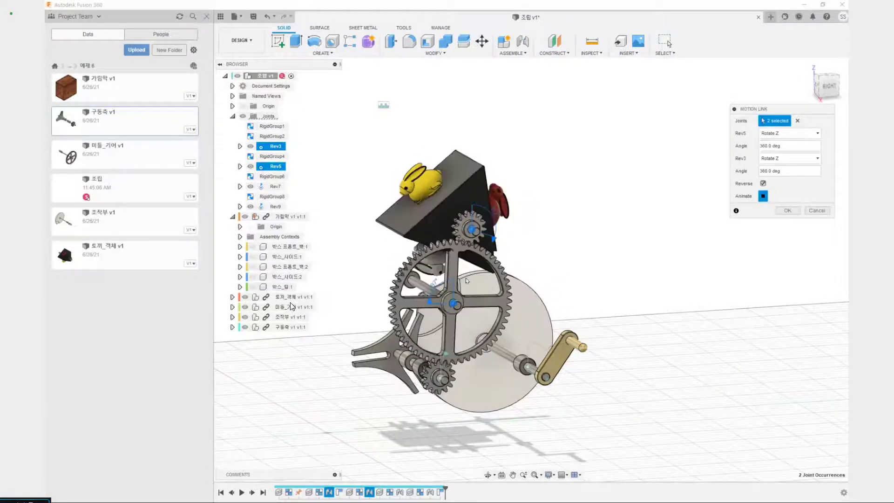
{"action": "left_click", "coordinate": [795, 211]}
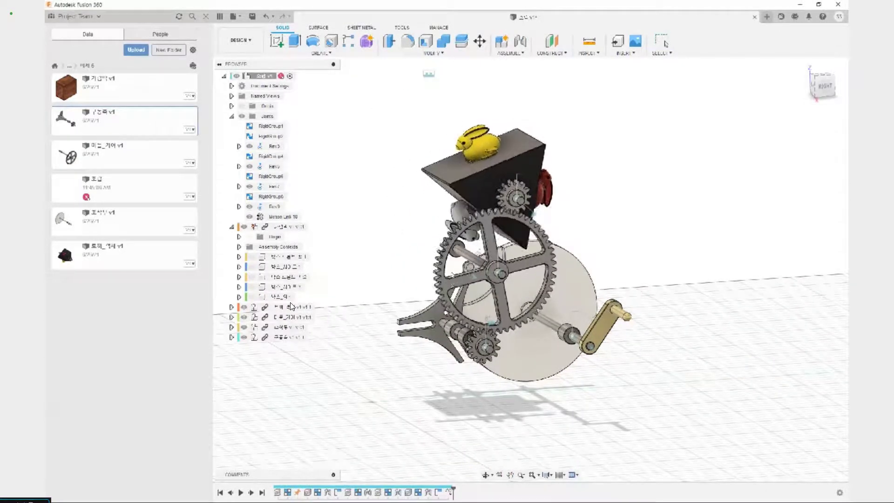
{"action": "left_click_drag", "start_coordinate": [488, 224], "coordinate": [497, 222]}
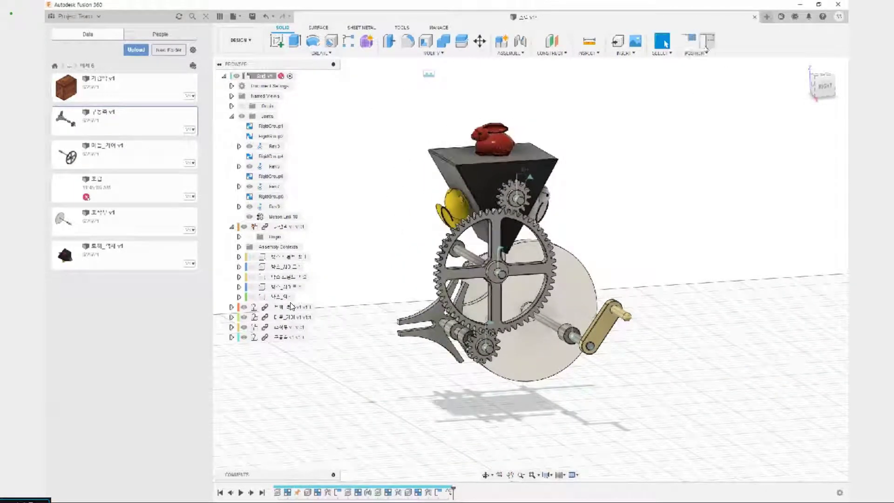
Create a motion link between the lower small gear's Rev9 joint and the large gear's Rev5 joint, with the direction reversed
{"action": "left_click", "coordinate": [501, 251]}
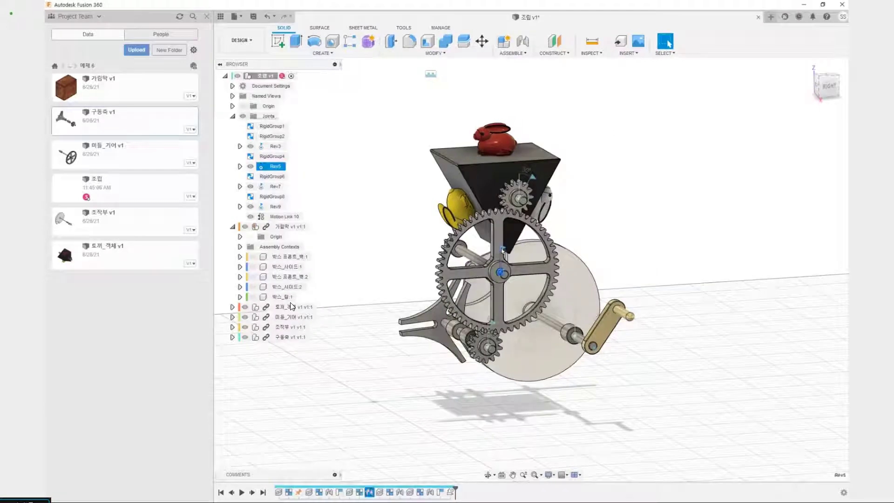
{"action": "left_click", "coordinate": [491, 321]}
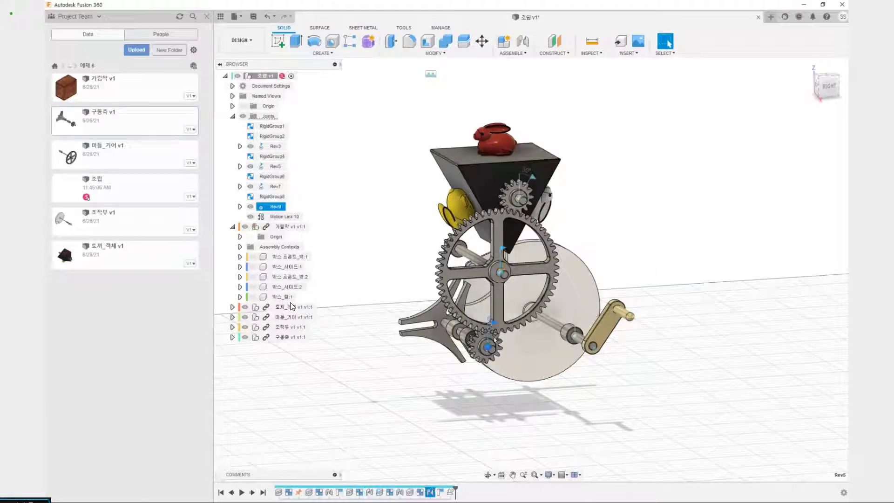
{"action": "left_click", "coordinate": [417, 408]}
{"action": "left_click", "coordinate": [526, 52]}
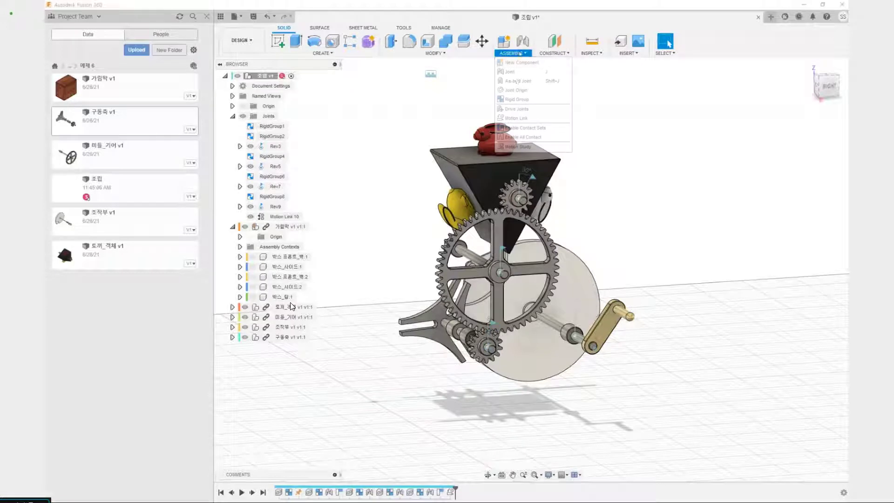
{"action": "left_click", "coordinate": [514, 118]}
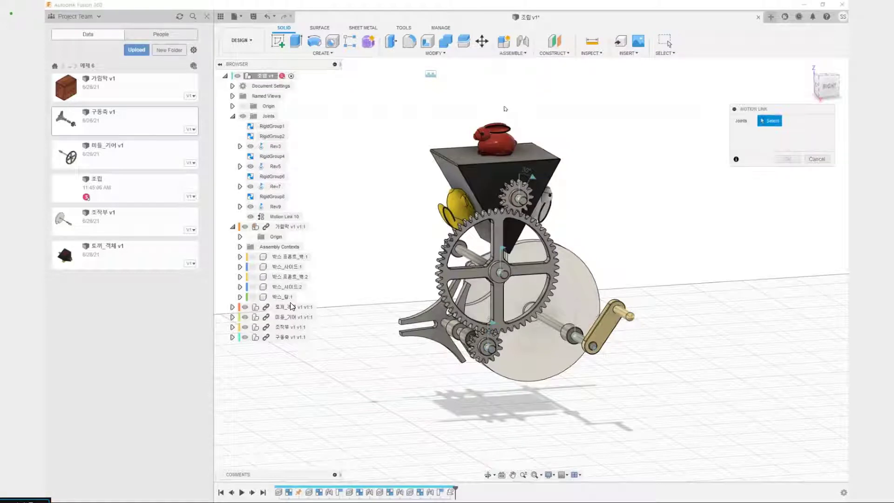
{"action": "left_click", "coordinate": [488, 345]}
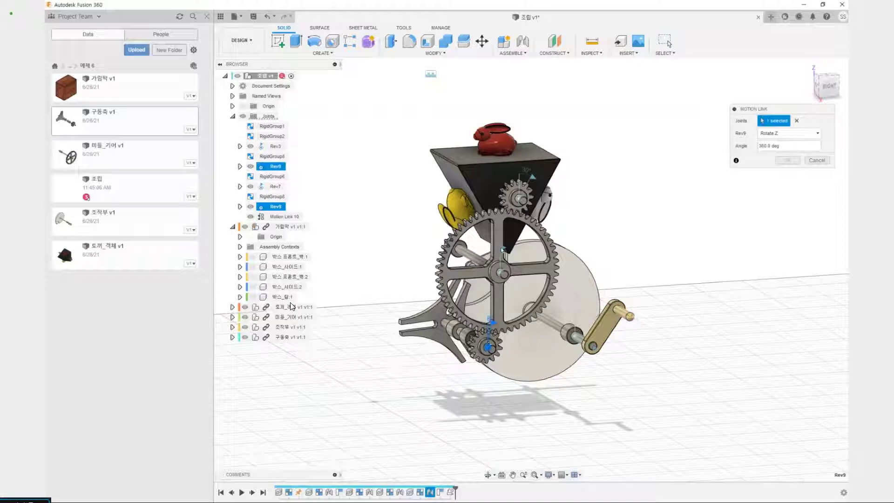
{"action": "left_click", "coordinate": [501, 250]}
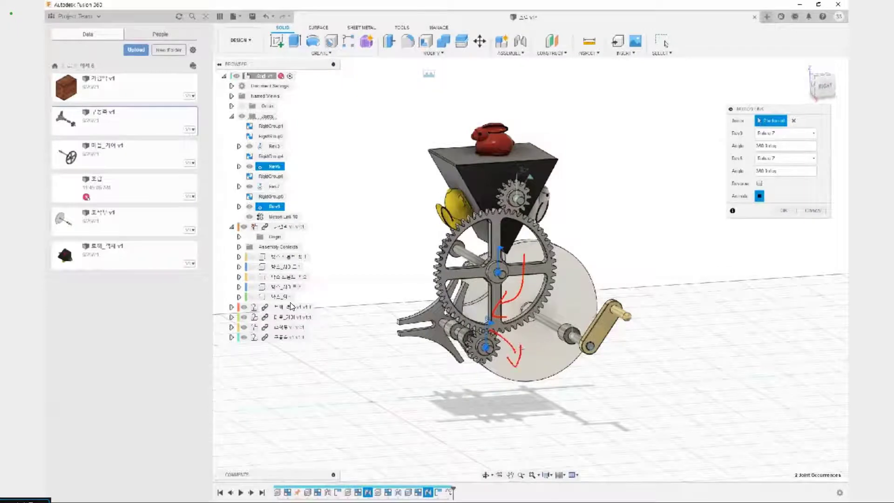
{"action": "key", "text": "Escape"}
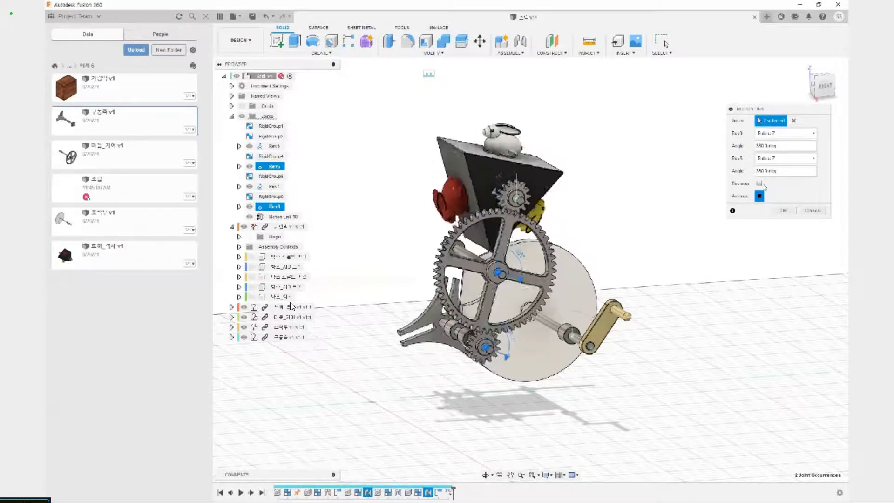
{"action": "left_click", "coordinate": [760, 184]}
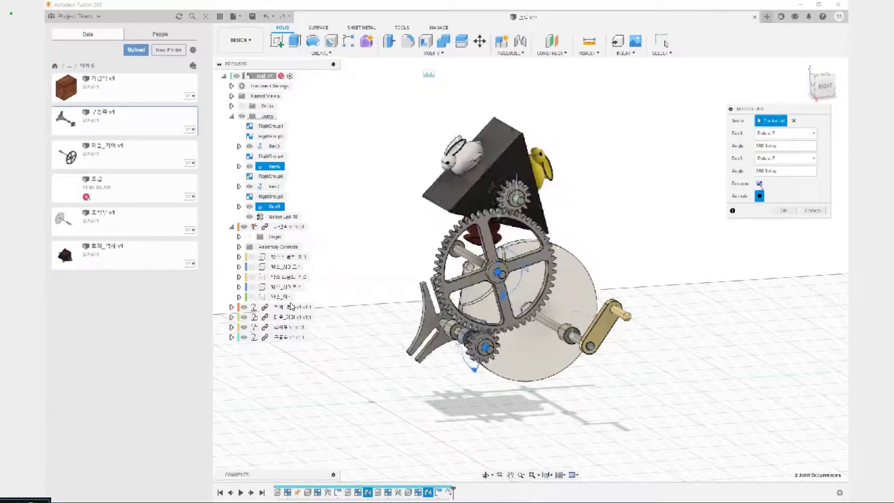
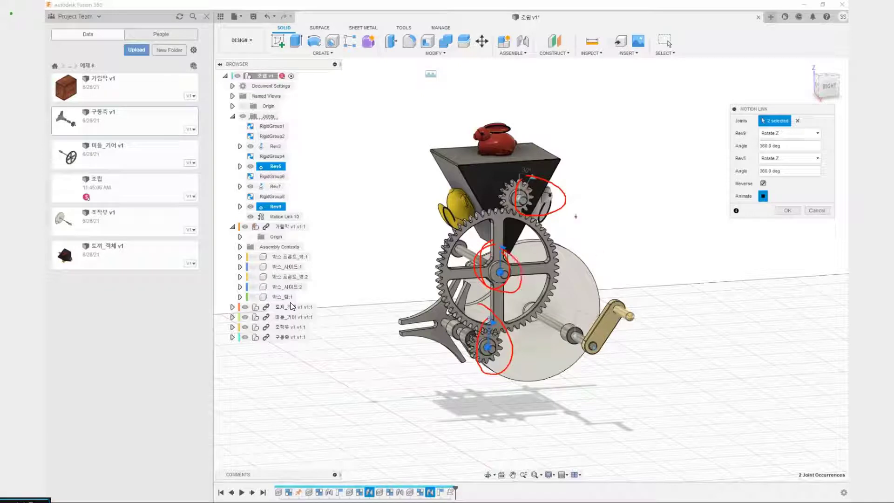
Confirm the motion link between the Rev9 and Rev5 joints and revert the moved parts to their saved position
{"action": "key", "text": "Escape"}
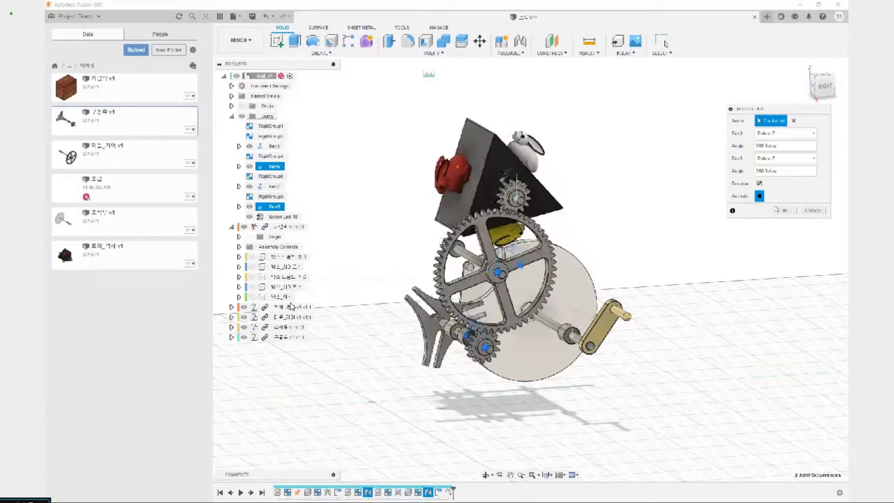
{"action": "key", "text": "Return"}
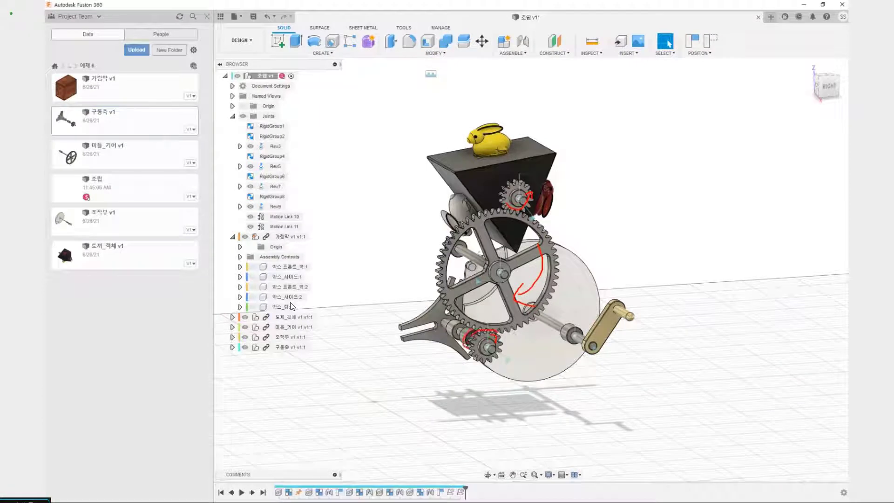
{"action": "key", "text": "Escape"}
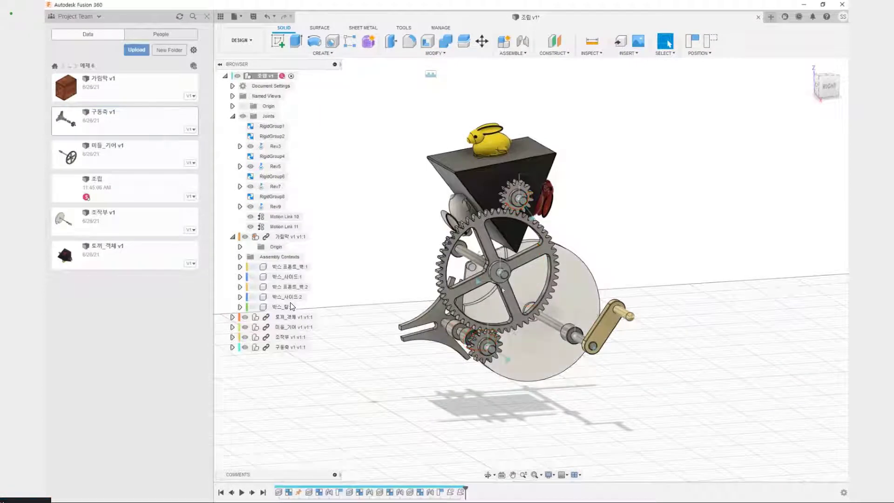
{"action": "left_click", "coordinate": [710, 43]}
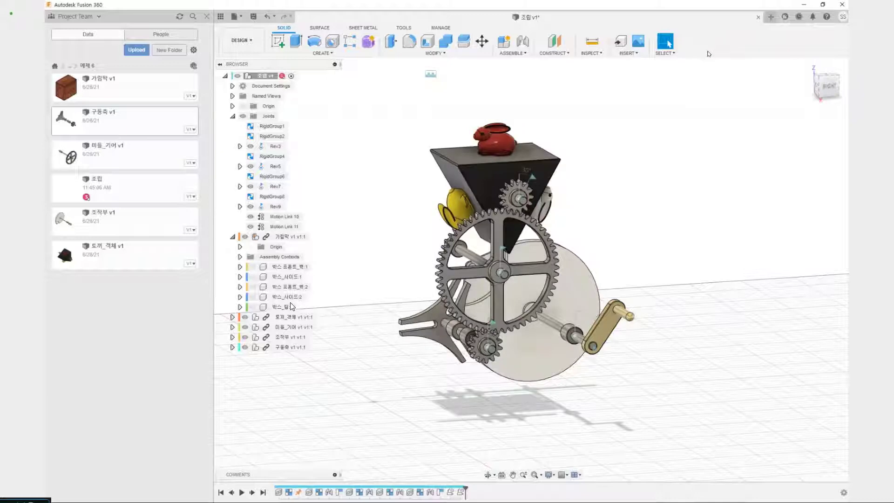
Enable contact sets for the assembly
{"action": "middle_click_drag", "start_coordinate": [411, 360], "coordinate": [421, 302], "text": "shift"}
{"action": "scroll", "coordinate": [410, 311], "scroll_direction": "up", "scroll_amount": 4}
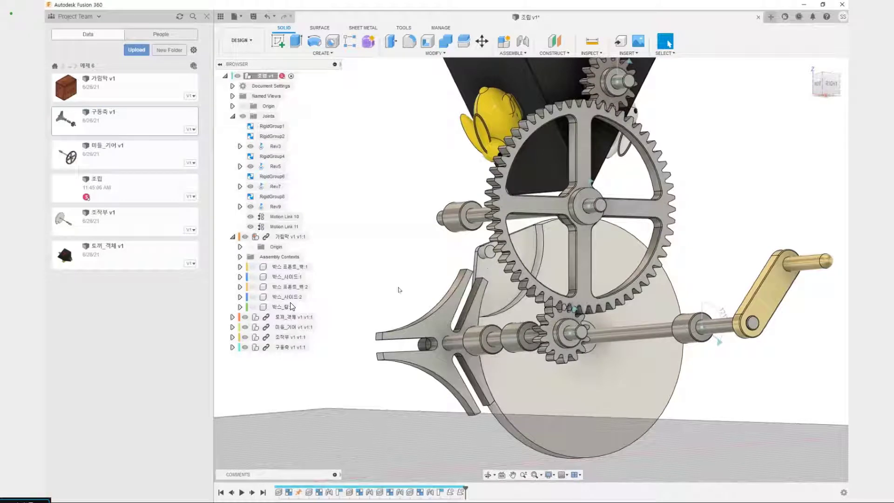
{"action": "left_click", "coordinate": [512, 53]}
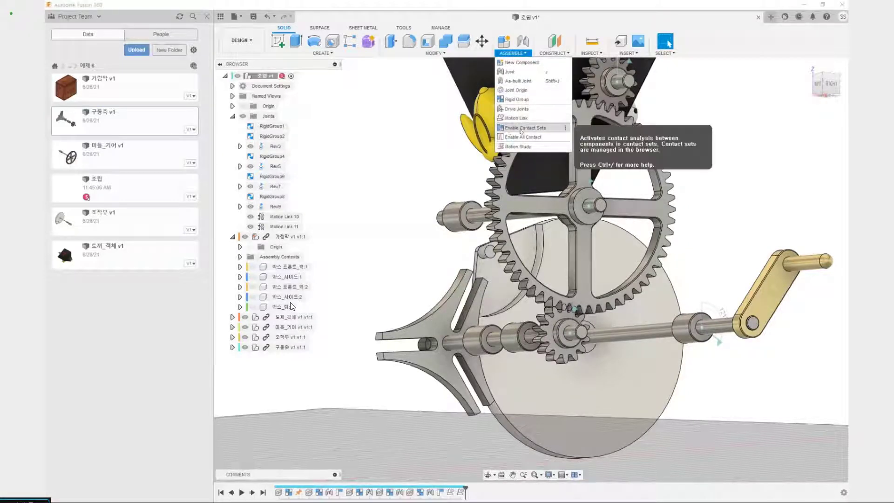
{"action": "left_click", "coordinate": [524, 128]}
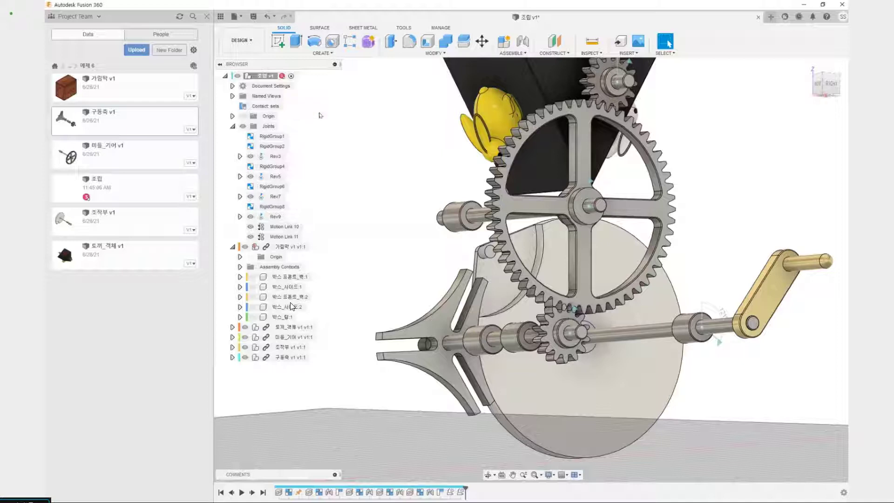
Create a contact set from the white wheel's pin and the three-armed part, and turn the crank to test it
{"action": "right_click", "coordinate": [259, 107]}
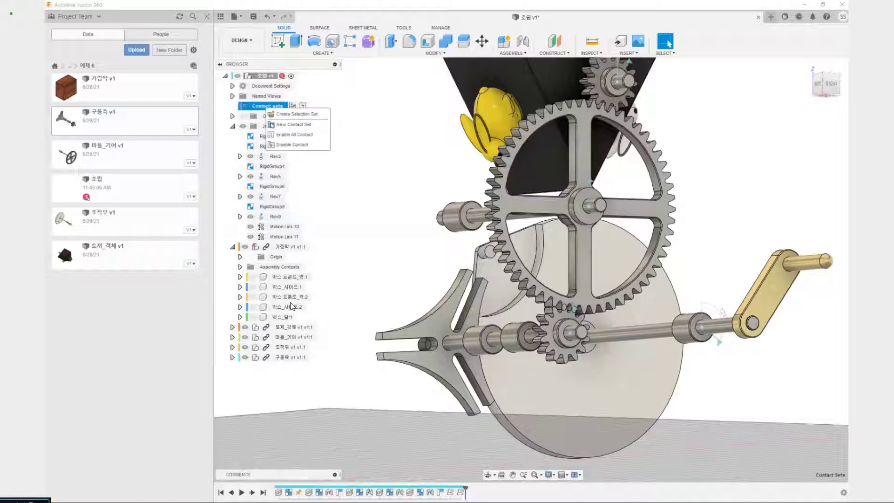
{"action": "left_click", "coordinate": [302, 125]}
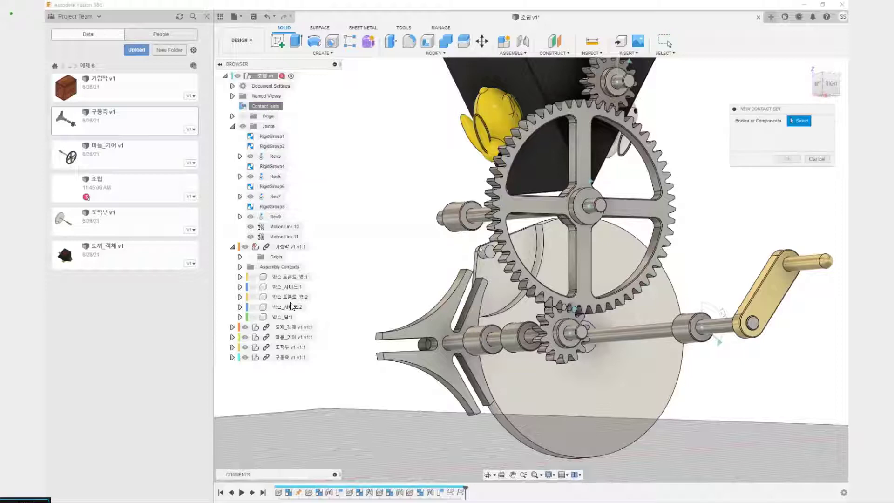
{"action": "left_click", "coordinate": [483, 255]}
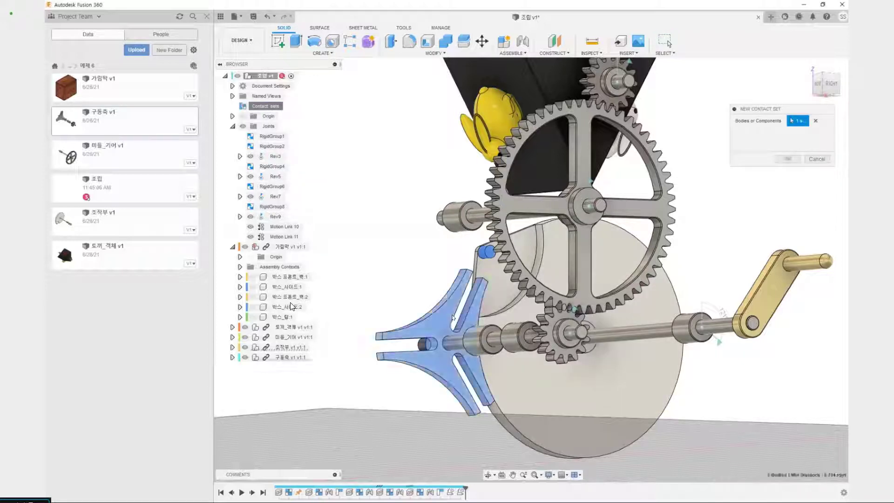
{"action": "left_click", "coordinate": [450, 322]}
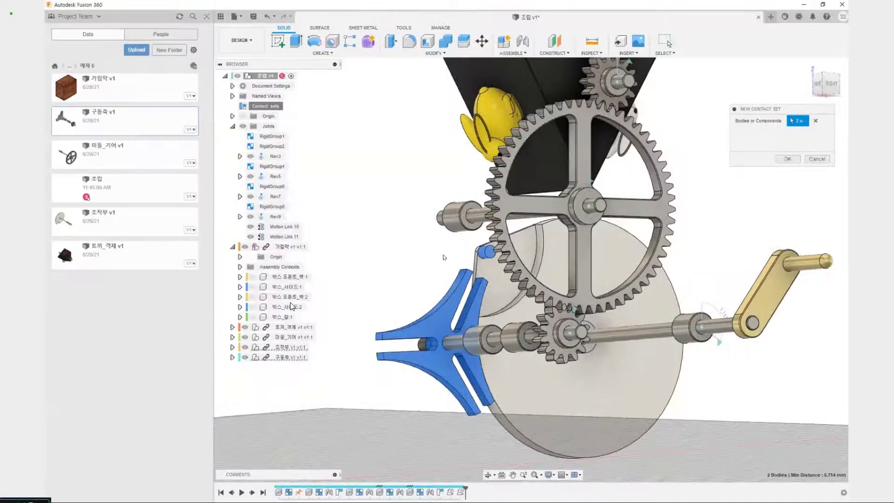
{"action": "left_click", "coordinate": [786, 159]}
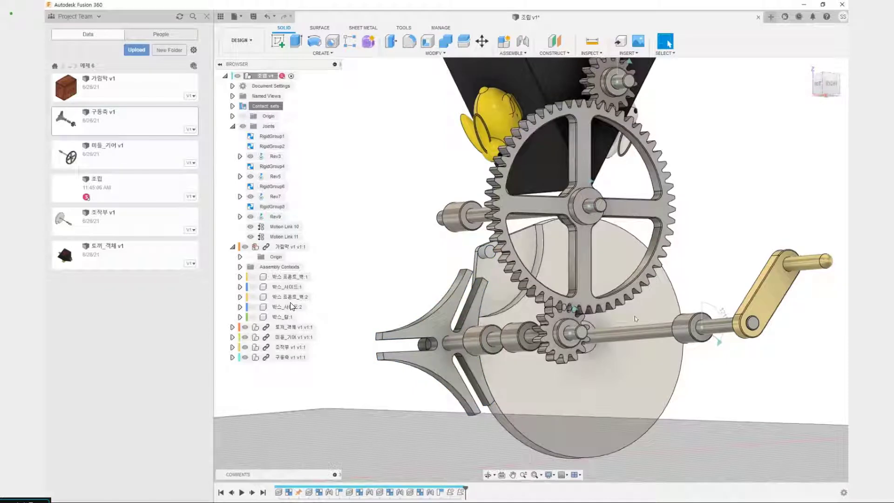
{"action": "left_click_drag", "start_coordinate": [497, 284], "coordinate": [592, 345]}
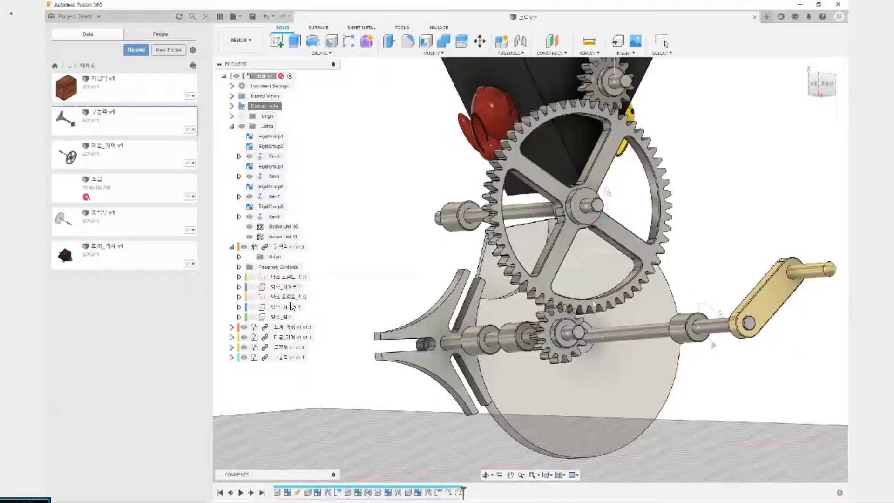
Rename the crank shaft's Rev7 joint as 실행
{"action": "scroll", "coordinate": [567, 344], "scroll_direction": "down", "scroll_amount": 5}
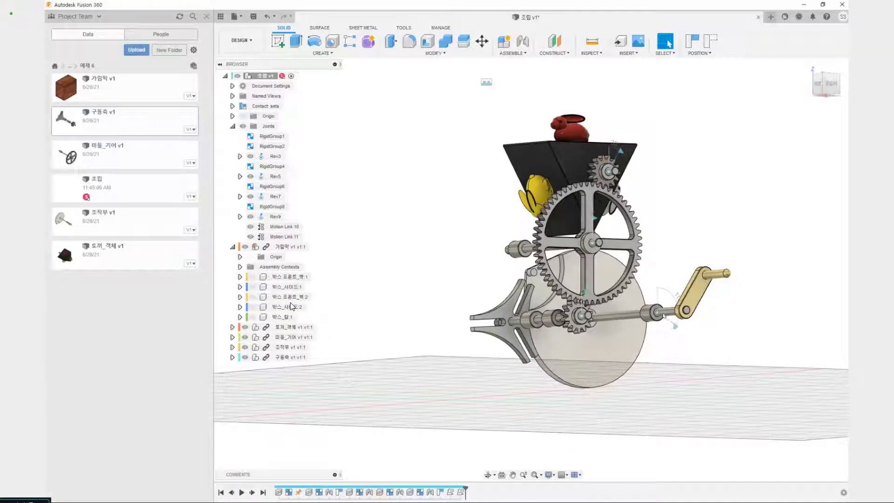
{"action": "left_click", "coordinate": [657, 314]}
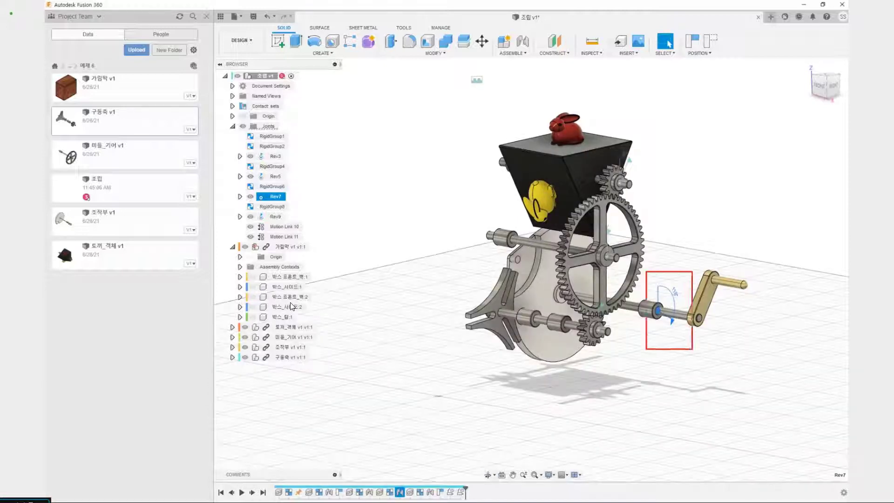
{"action": "double_click", "coordinate": [275, 197]}
{"action": "type", "text": "실행"}
{"action": "key", "text": "Return"}
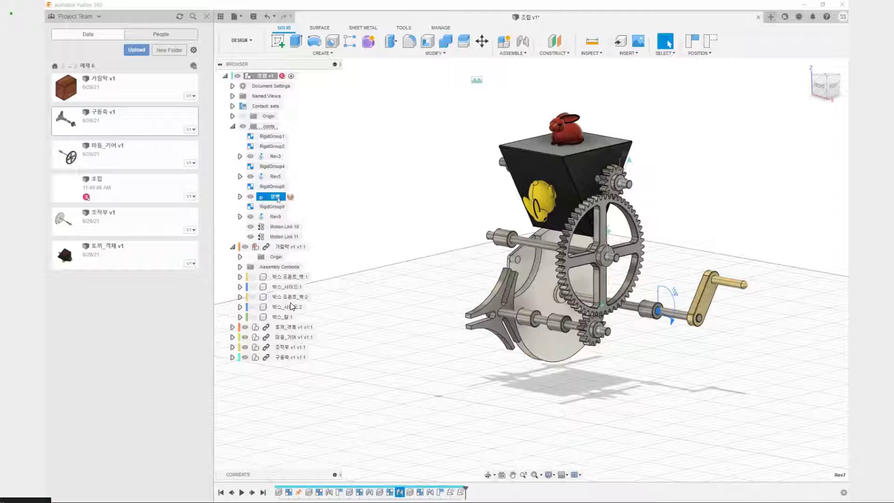
Animate the model from the 실행 joint to check the direction in which the crank turns
{"action": "right_click", "coordinate": [277, 199]}
{"action": "left_click", "coordinate": [324, 276]}
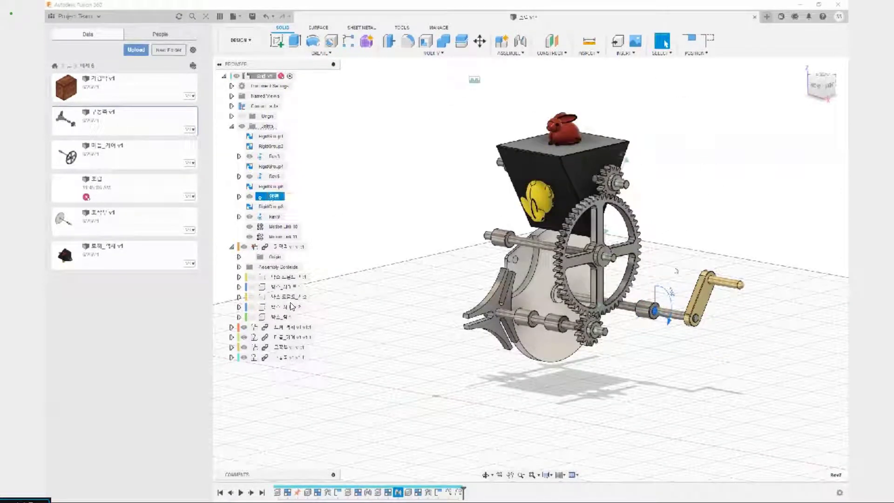
{"action": "mouse_move", "coordinate": [618, 238]}
{"action": "left_mouse_down"}
{"action": "mouse_move", "coordinate": [577, 316]}
{"action": "mouse_move", "coordinate": [607, 298]}
{"action": "left_mouse_up"}
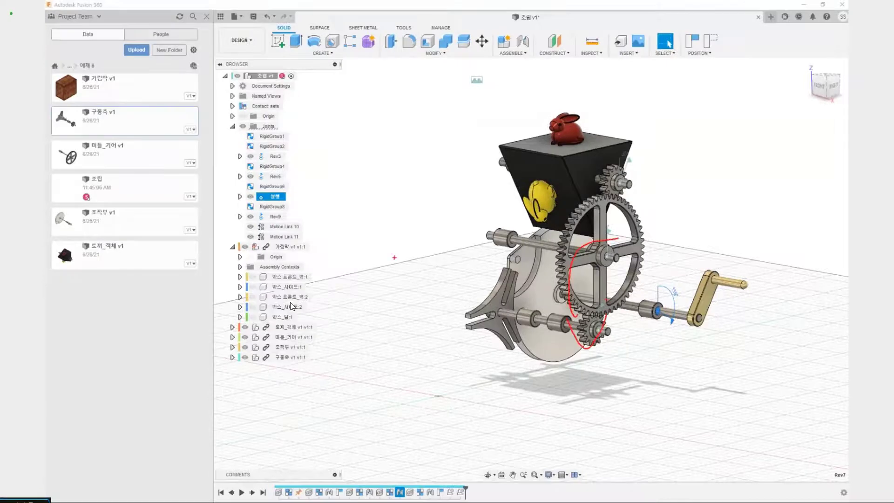
Edit the motion of the 실행 joint, setting its rotation axis to Custom
{"action": "right_click", "coordinate": [269, 198]}
{"action": "left_click", "coordinate": [292, 227]}
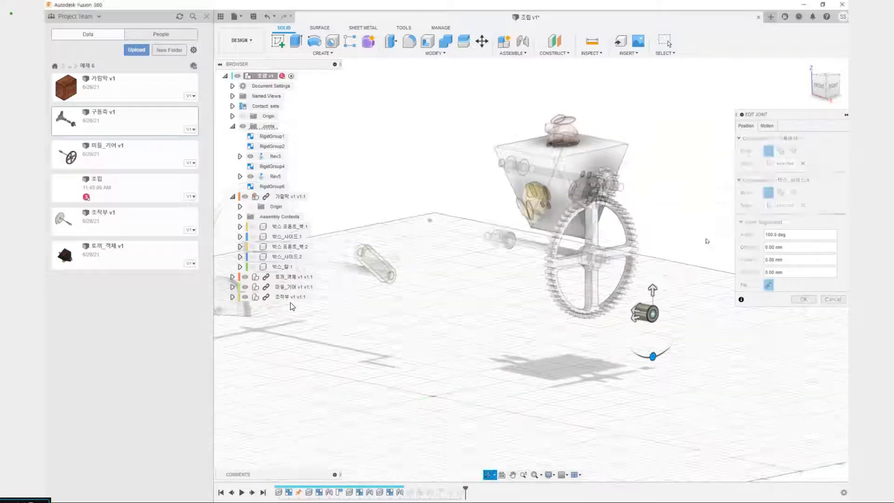
{"action": "left_click", "coordinate": [766, 126]}
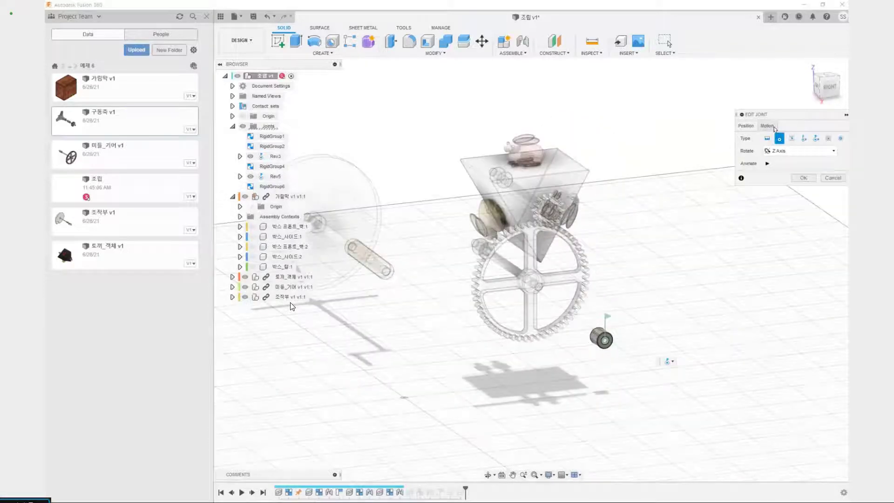
{"action": "left_click", "coordinate": [792, 151]}
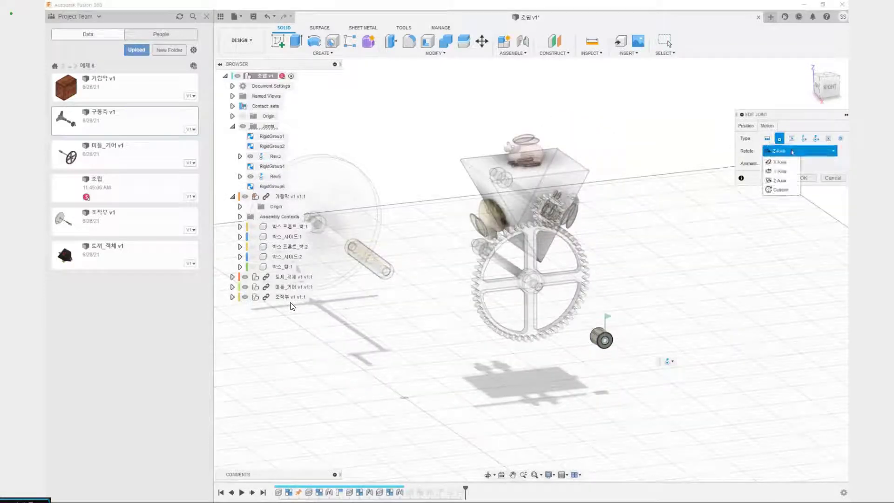
{"action": "left_click", "coordinate": [778, 192]}
{"action": "scroll", "coordinate": [610, 340], "scroll_direction": "up", "scroll_amount": 8}
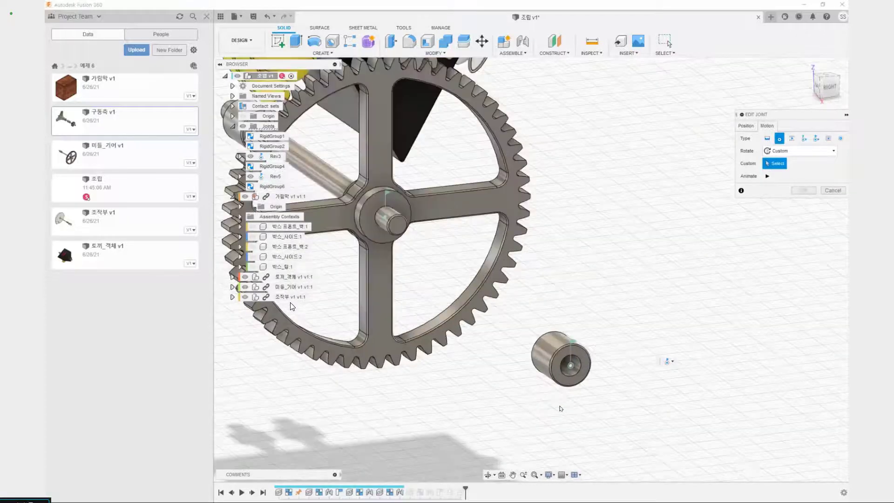
{"action": "left_click", "coordinate": [592, 318]}
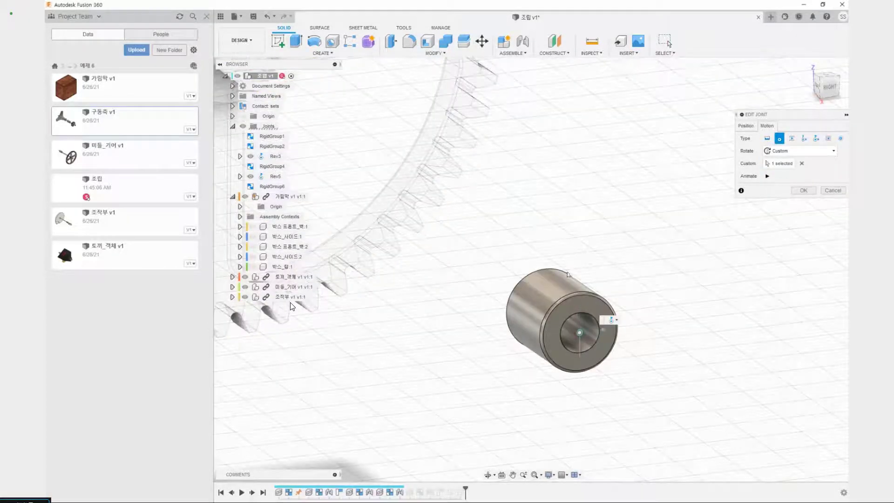
{"action": "scroll", "coordinate": [595, 308], "scroll_direction": "up", "scroll_amount": 2}
{"action": "left_click", "coordinate": [802, 164]}
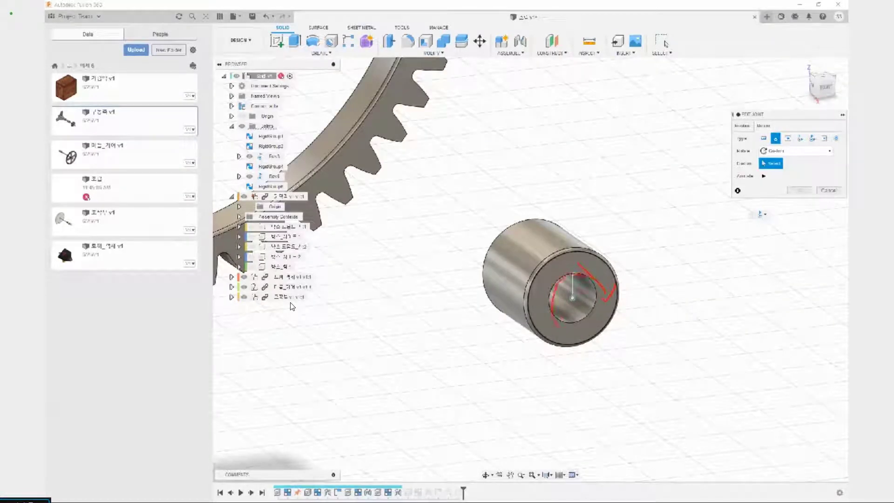
Use the circular edge of the crank bushing's hole as the joint's custom rotation axis and apply the edit
{"action": "mouse_move", "coordinate": [575, 233]}
{"action": "left_mouse_down"}
{"action": "mouse_move", "coordinate": [569, 184]}
{"action": "mouse_move", "coordinate": [566, 199]}
{"action": "mouse_move", "coordinate": [554, 191]}
{"action": "mouse_move", "coordinate": [568, 192]}
{"action": "left_mouse_up"}
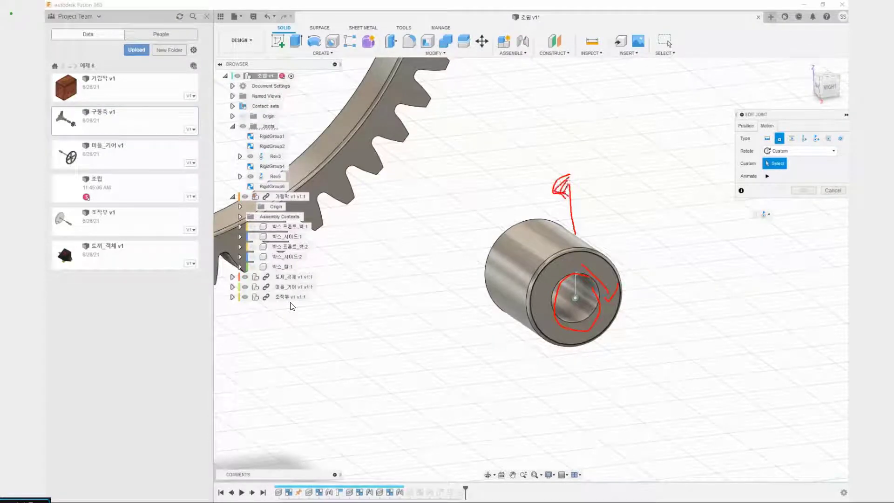
{"action": "key", "text": "Escape"}
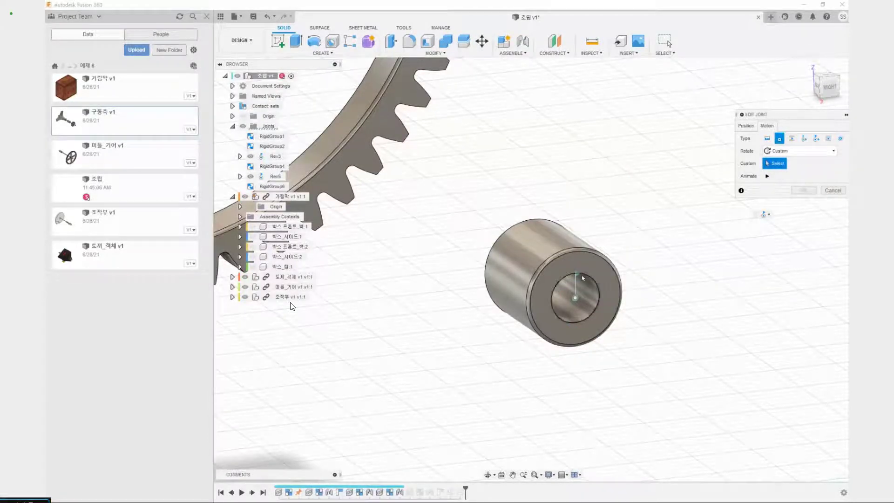
{"action": "left_click", "coordinate": [584, 278]}
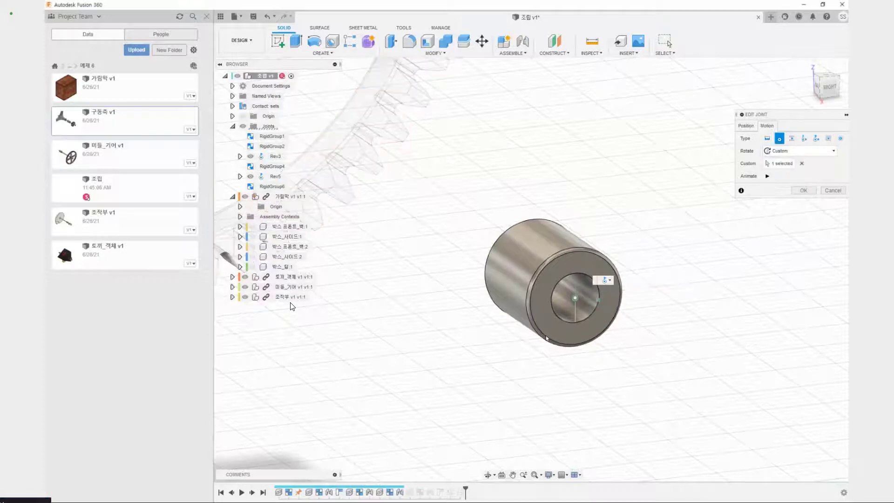
{"action": "key", "text": "ctrl+2"}
{"action": "left_click_drag", "start_coordinate": [549, 206], "coordinate": [607, 208]}
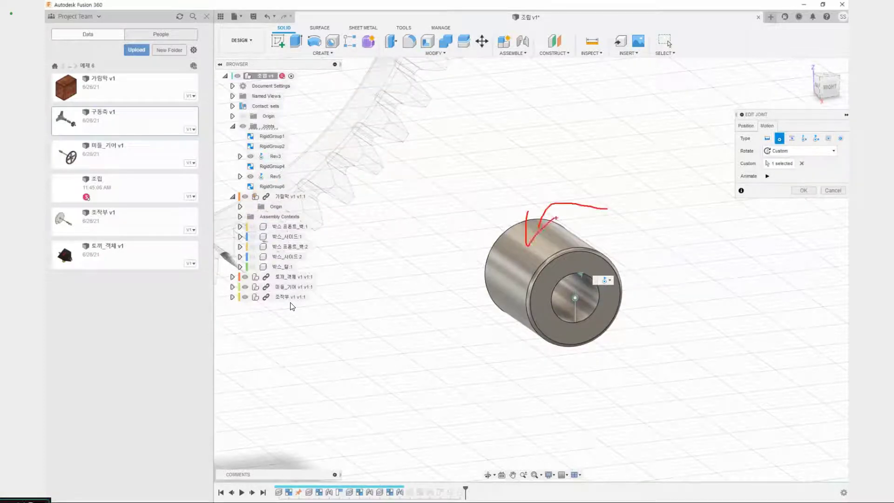
{"action": "key", "text": "Escape"}
{"action": "left_click", "coordinate": [803, 190]}
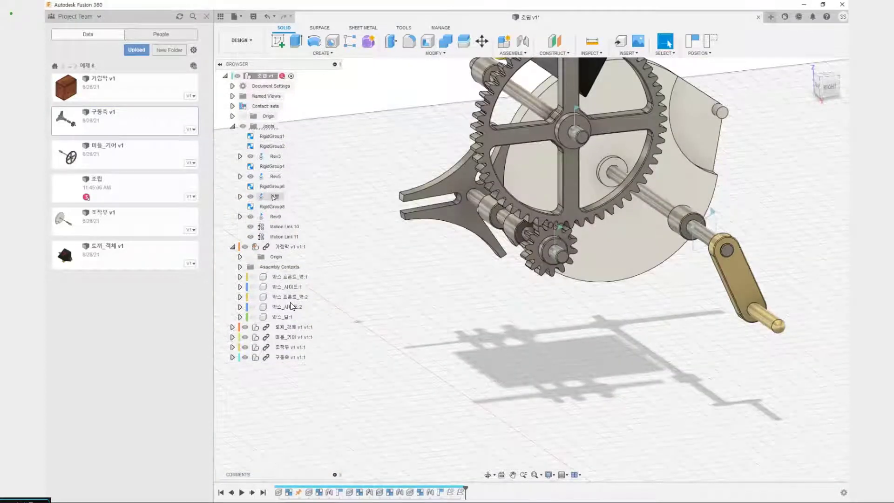
Animate the model again from the edited 실행 joint and watch the whole mechanism run
{"action": "right_click", "coordinate": [274, 196]}
{"action": "left_click", "coordinate": [316, 273]}
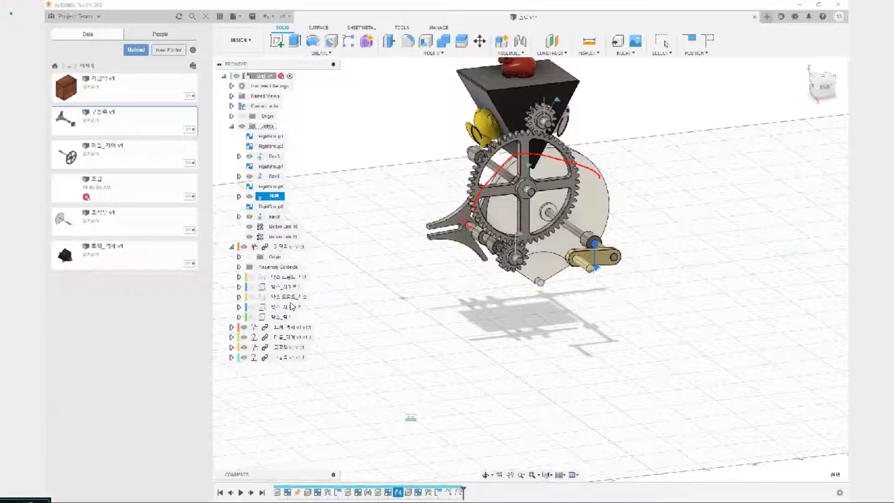
{"action": "scroll", "coordinate": [483, 309], "scroll_direction": "down", "scroll_amount": 3}
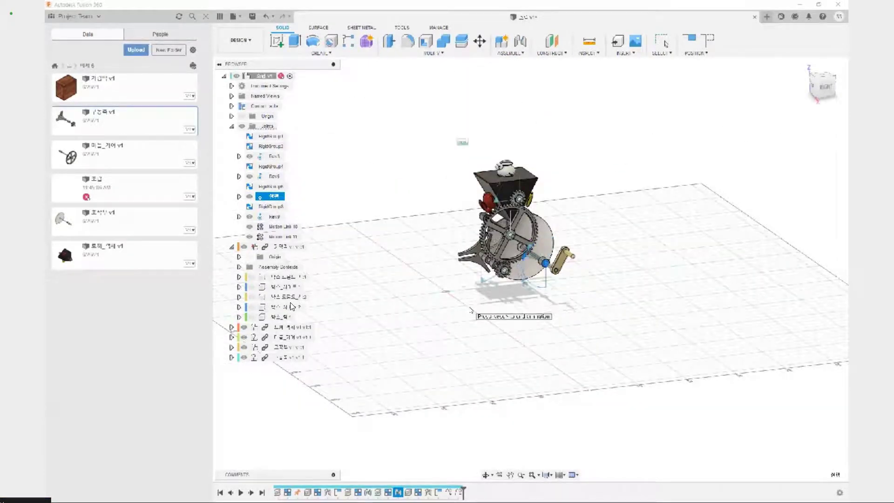
{"action": "middle_click_drag", "start_coordinate": [469, 307], "coordinate": [474, 315]}
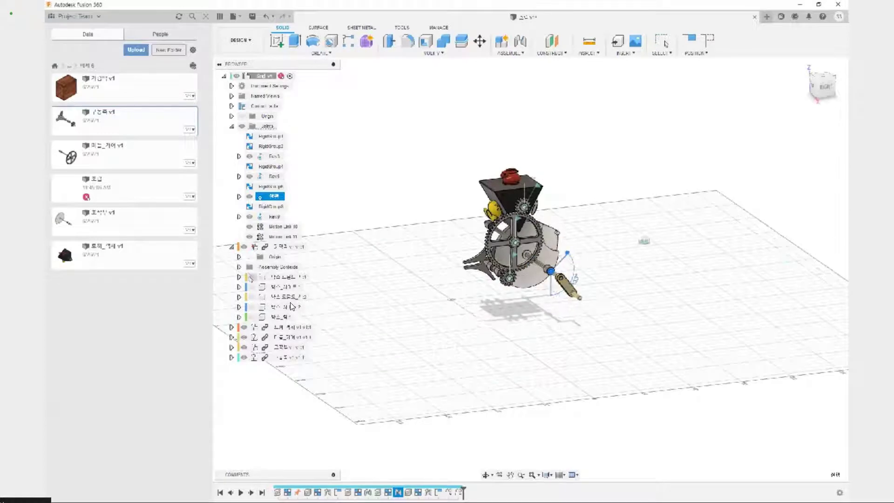
Show all five box panels of the 가림막 component around the running mechanism and inspect the box from the front and underneath
{"action": "left_click", "coordinate": [252, 276]}
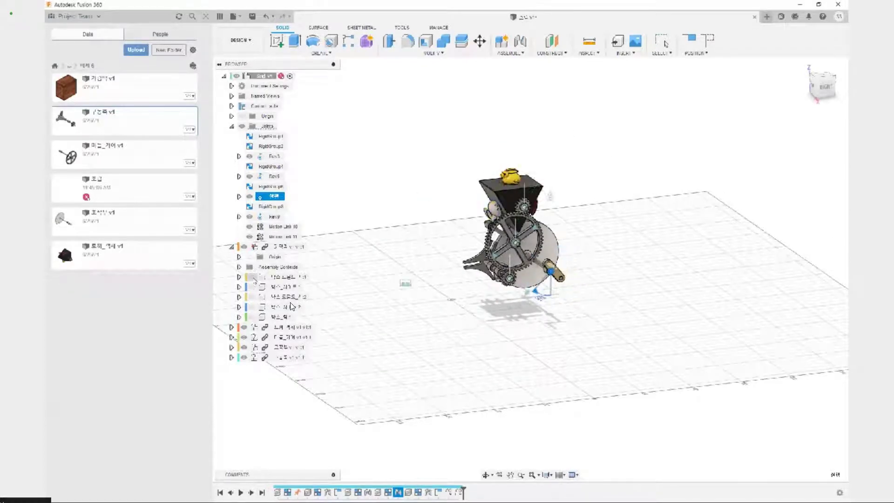
{"action": "left_click", "coordinate": [252, 287]}
{"action": "left_click", "coordinate": [252, 297]}
{"action": "left_click", "coordinate": [253, 307]}
{"action": "left_click", "coordinate": [252, 317]}
{"action": "middle_click_drag", "start_coordinate": [389, 275], "coordinate": [475, 358]}
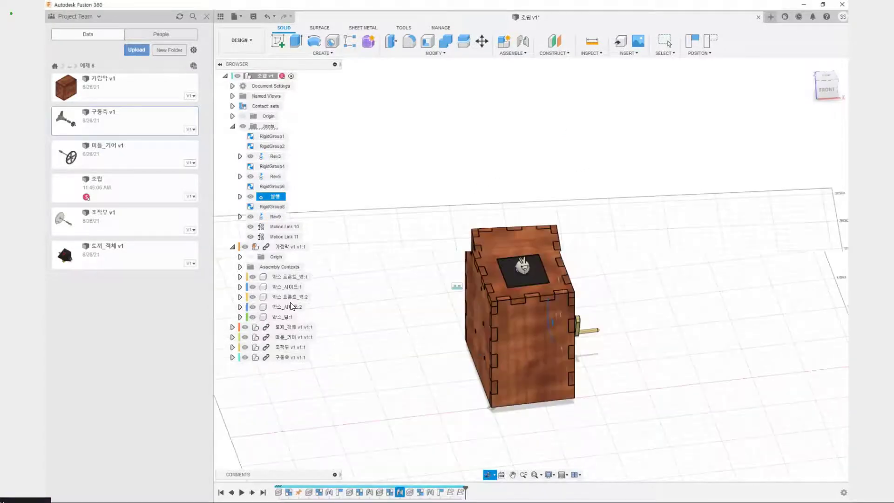
{"action": "mouse_move", "coordinate": [403, 298]}
{"action": "middle_mouse_down", "text": "shift"}
{"action": "mouse_move", "coordinate": [400, 276]}
{"action": "mouse_move", "coordinate": [410, 292]}
{"action": "middle_mouse_up", "text": "shift"}
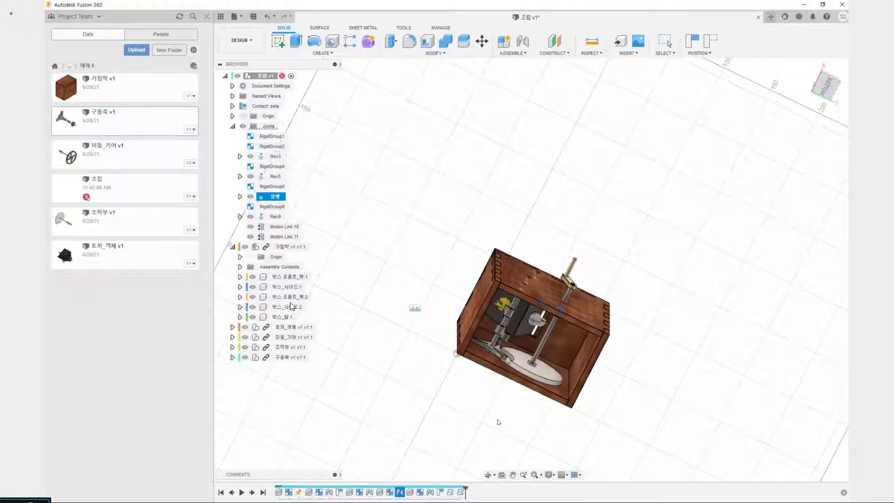
Hide all five box panels of the 가림막 component and view the exposed gears, crank and rabbit platform from the side
{"action": "middle_click_drag", "start_coordinate": [409, 261], "coordinate": [515, 278], "text": "shift"}
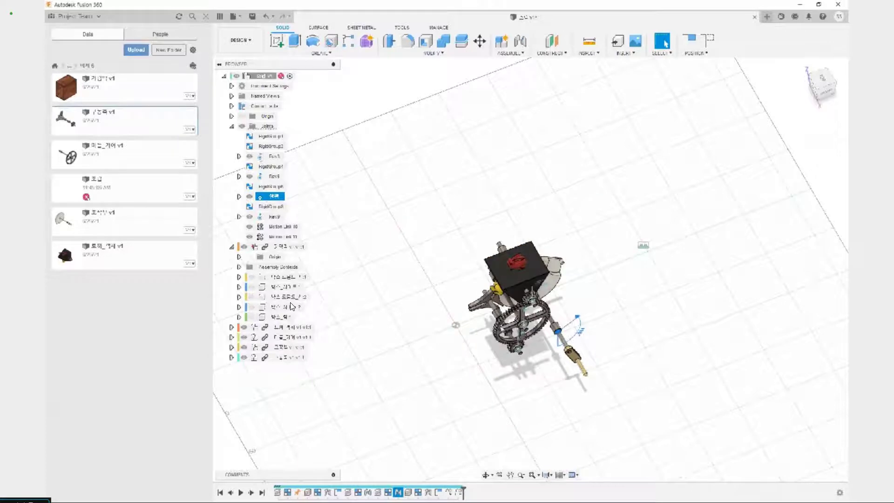
{"action": "middle_click_drag", "start_coordinate": [290, 307], "coordinate": [354, 260], "text": "shift"}
{"action": "scroll", "coordinate": [508, 346], "scroll_direction": "up", "scroll_amount": 5}
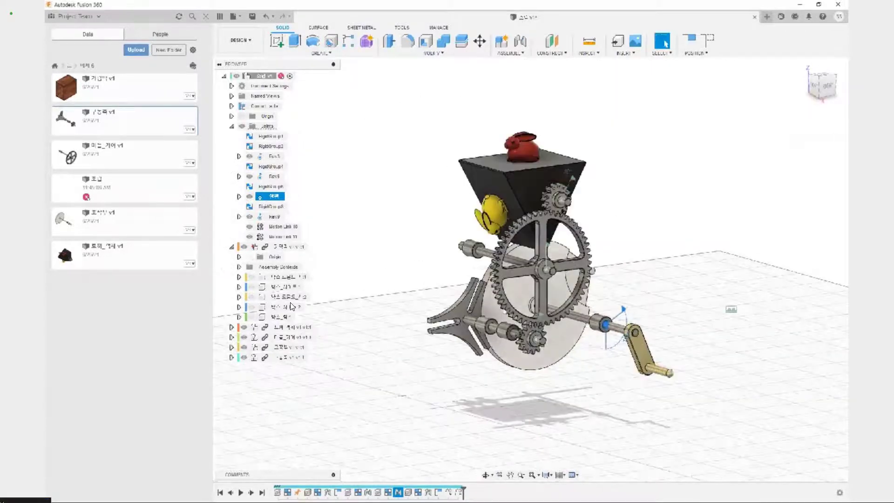
{"action": "left_click_drag", "start_coordinate": [496, 289], "coordinate": [523, 280]}
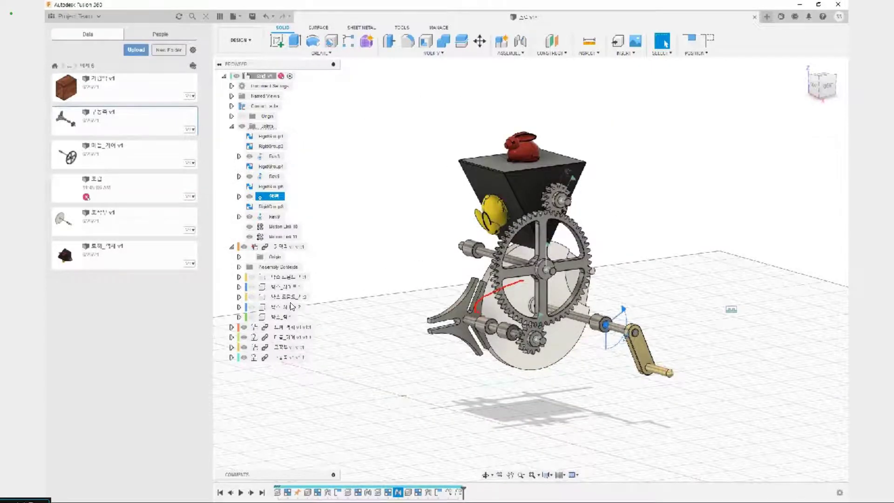
{"action": "left_click_drag", "start_coordinate": [484, 317], "coordinate": [478, 321]}
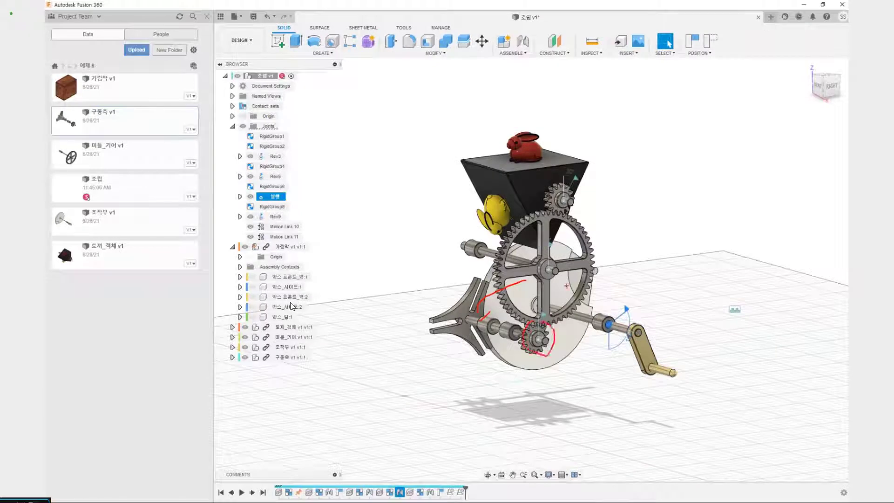
{"action": "mouse_move", "coordinate": [540, 322]}
{"action": "left_mouse_down"}
{"action": "mouse_move", "coordinate": [551, 235]}
{"action": "mouse_move", "coordinate": [574, 195]}
{"action": "left_mouse_up"}
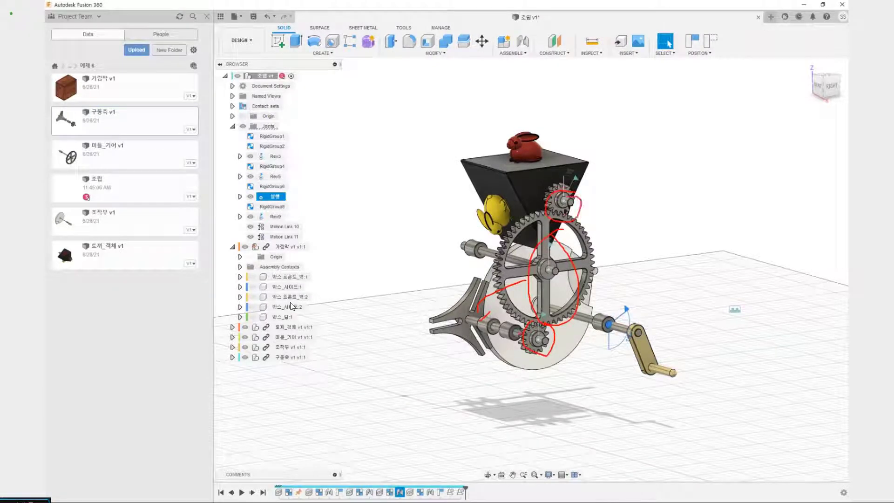
{"action": "left_click_drag", "start_coordinate": [551, 344], "coordinate": [494, 326]}
{"action": "left_click_drag", "start_coordinate": [569, 231], "coordinate": [555, 260]}
{"action": "key", "text": "Escape"}
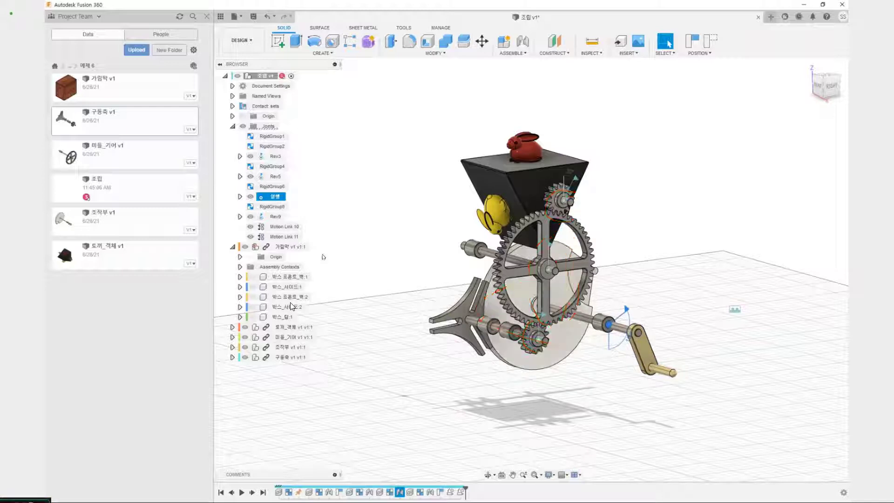
{"action": "left_click", "coordinate": [337, 223]}
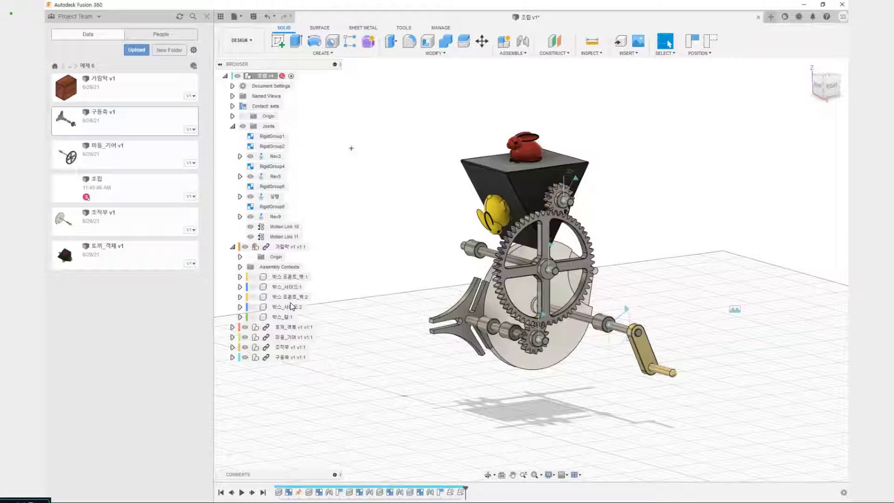
{"action": "mouse_move", "coordinate": [359, 136]}
{"action": "left_mouse_down"}
{"action": "mouse_move", "coordinate": [349, 146]}
{"action": "mouse_move", "coordinate": [359, 147]}
{"action": "left_mouse_up"}
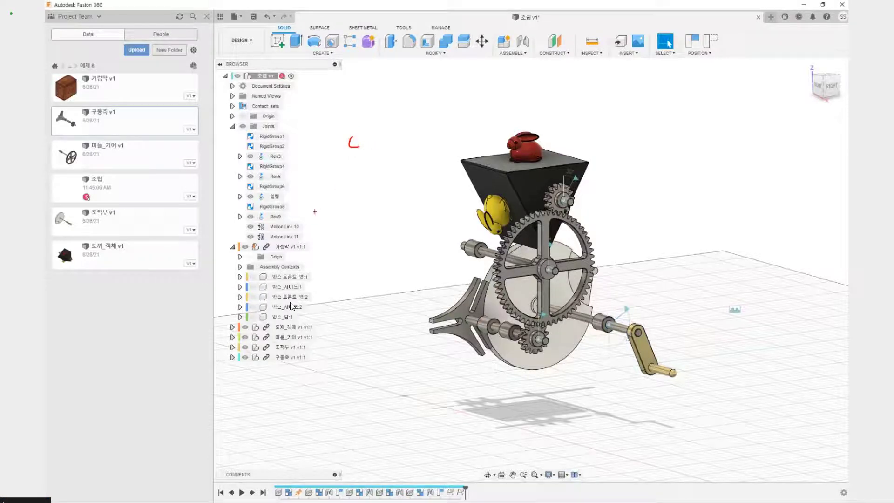
{"action": "mouse_move", "coordinate": [314, 213]}
{"action": "left_mouse_down"}
{"action": "mouse_move", "coordinate": [346, 222]}
{"action": "mouse_move", "coordinate": [358, 202]}
{"action": "left_mouse_up"}
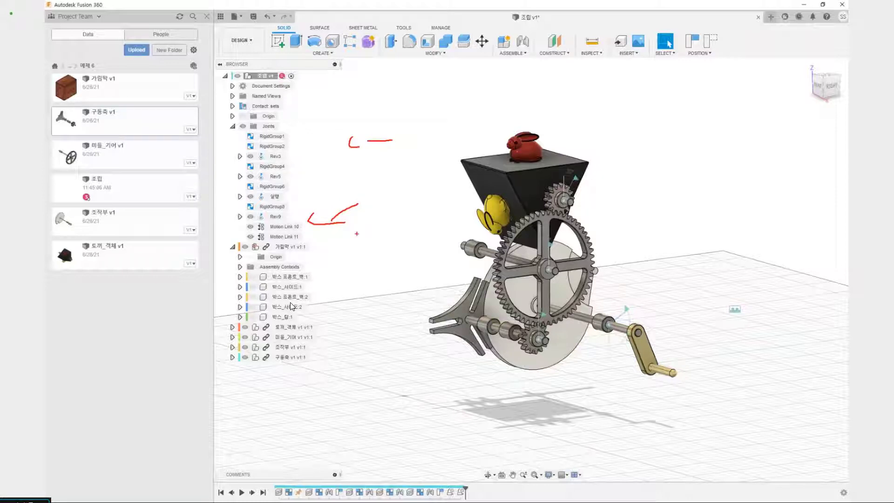
{"action": "key", "text": "Escape"}
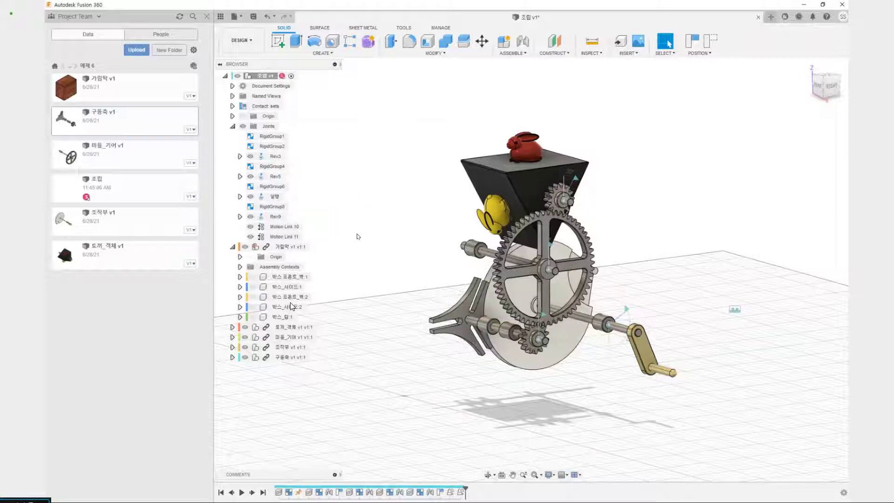